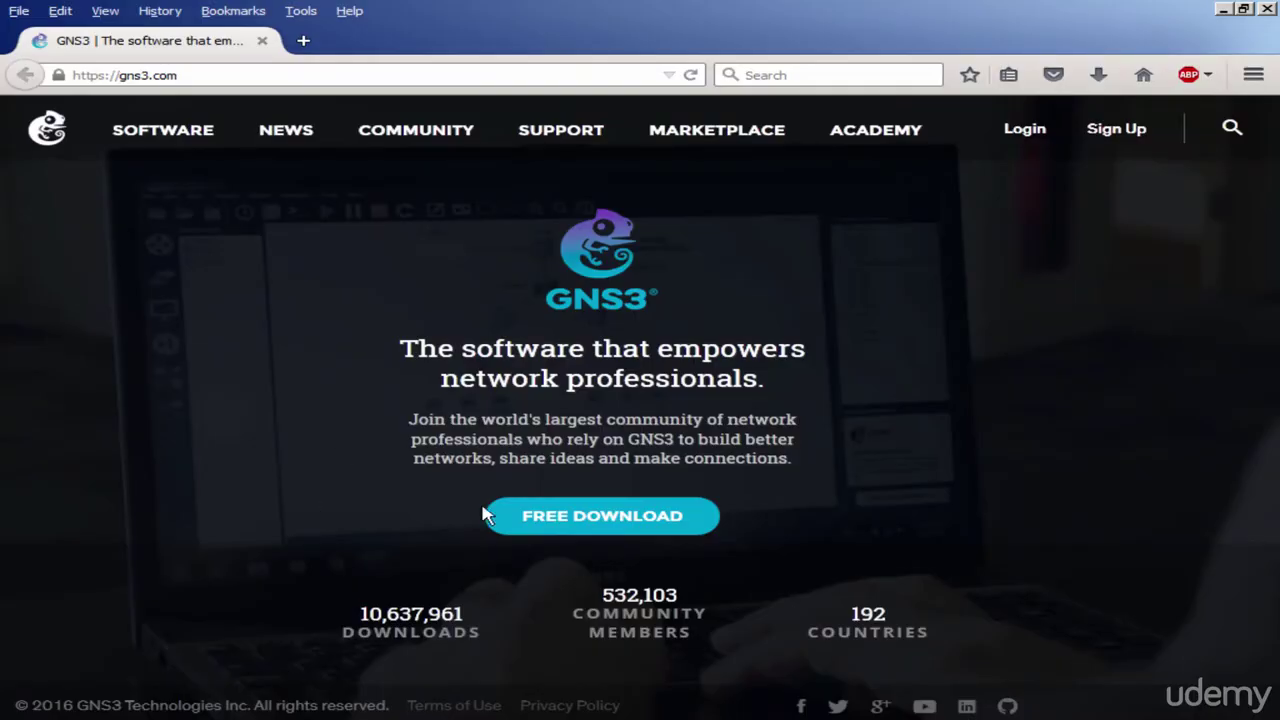
- Reach the GNS3 free download sign-up form, then close the Firefox window
{"action": "left_click", "coordinate": [629, 535]}
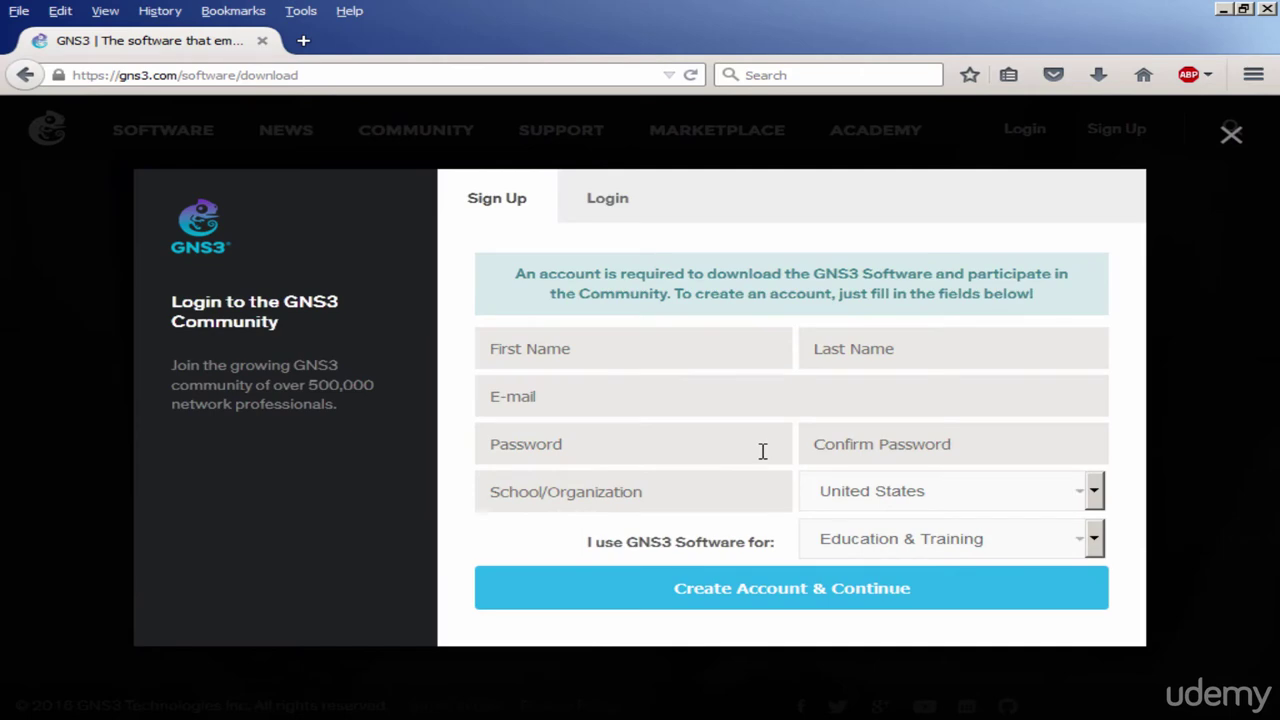
{"action": "left_click", "coordinate": [1268, 10]}
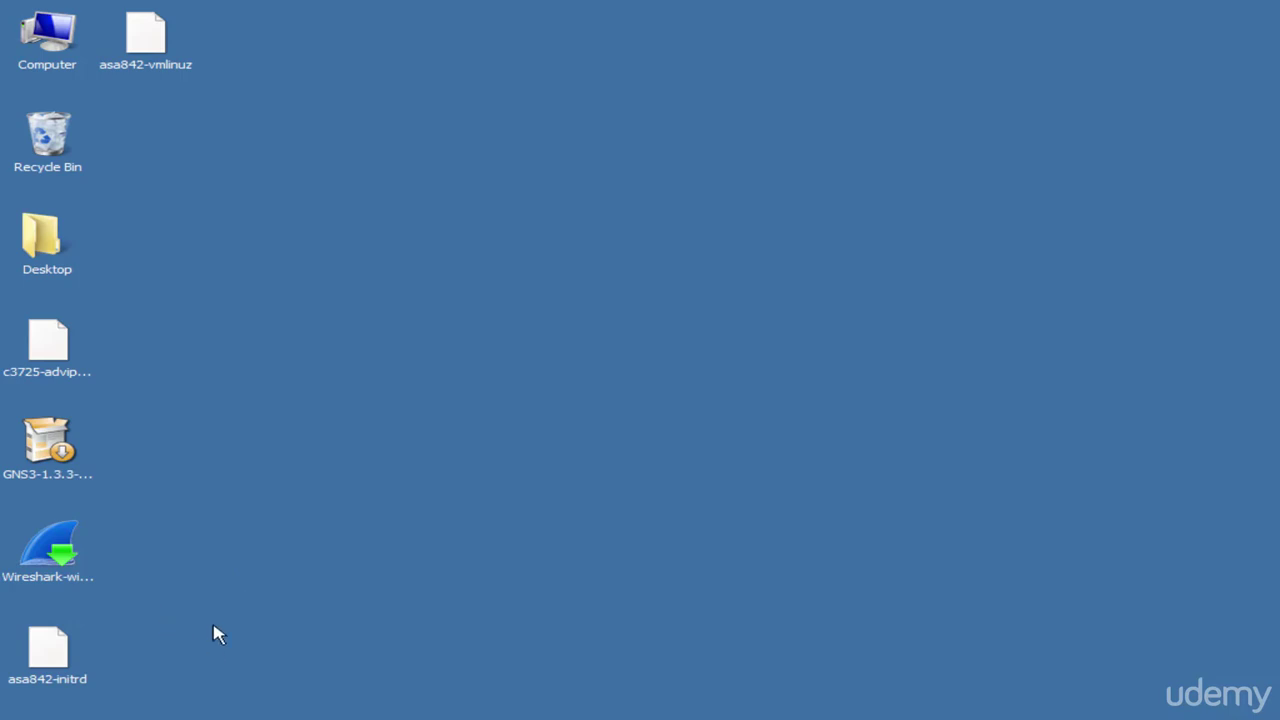
- Launch GNS3 from the Windows Start menu
{"action": "key", "text": "super"}
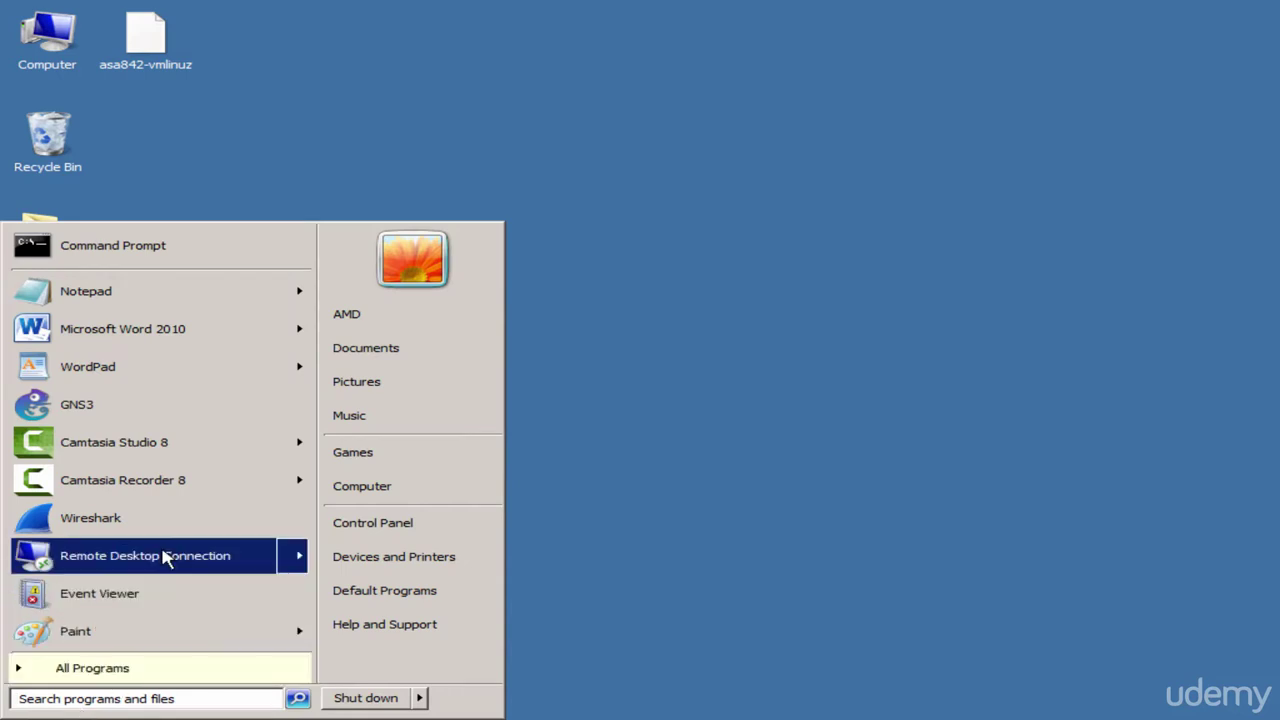
{"action": "left_click", "coordinate": [188, 426]}
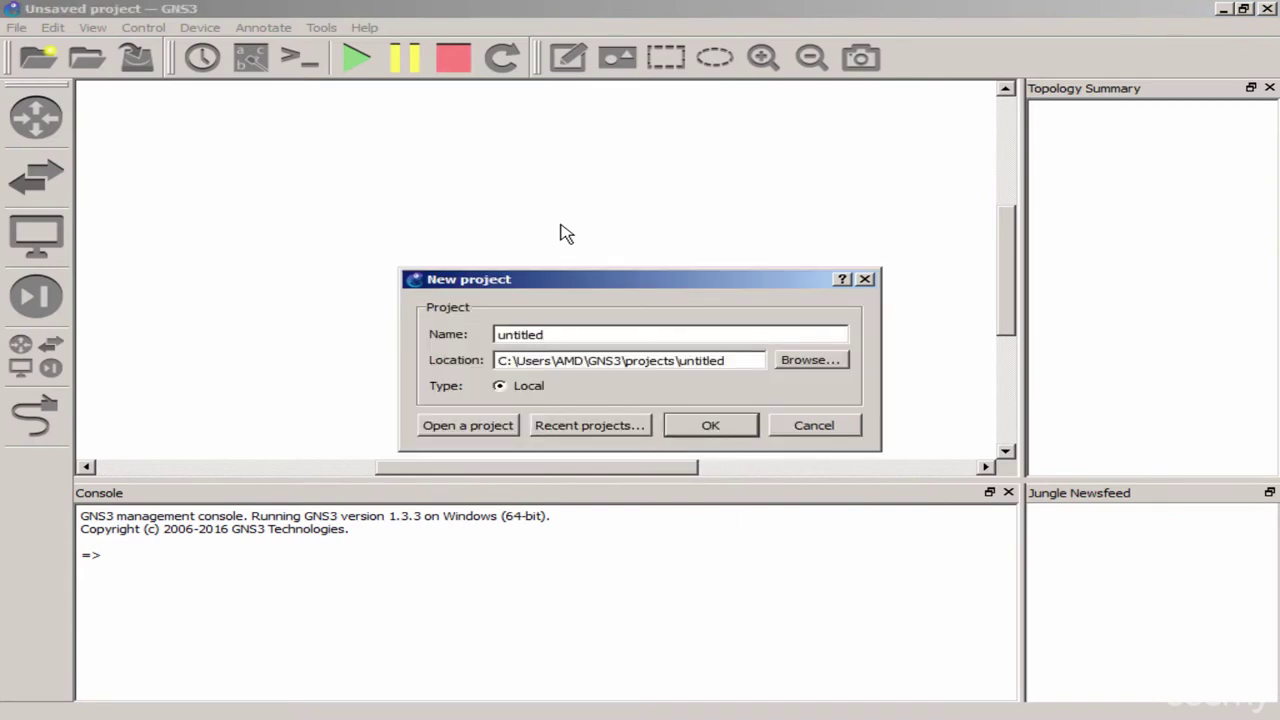
- Cancel New project, then disable the startup dialog, save screenshots and update checks in Miscellaneous preferences
{"action": "left_click", "coordinate": [816, 426]}
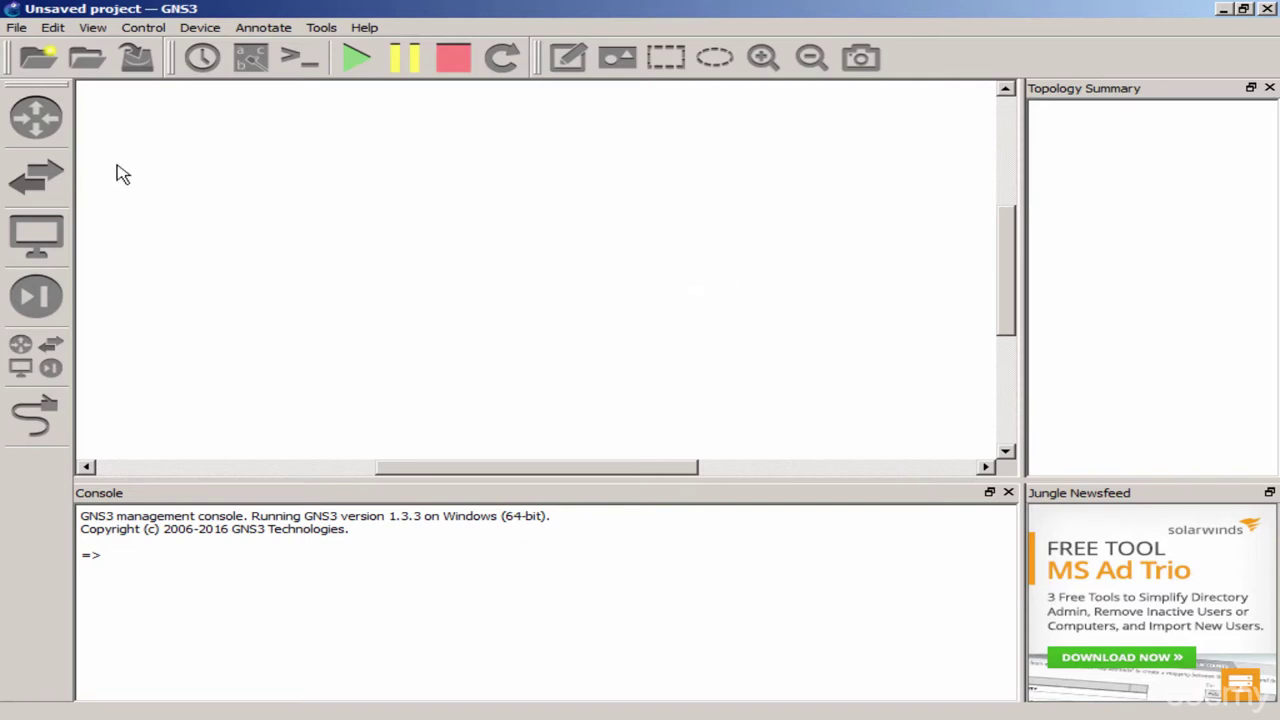
{"action": "left_click", "coordinate": [53, 27]}
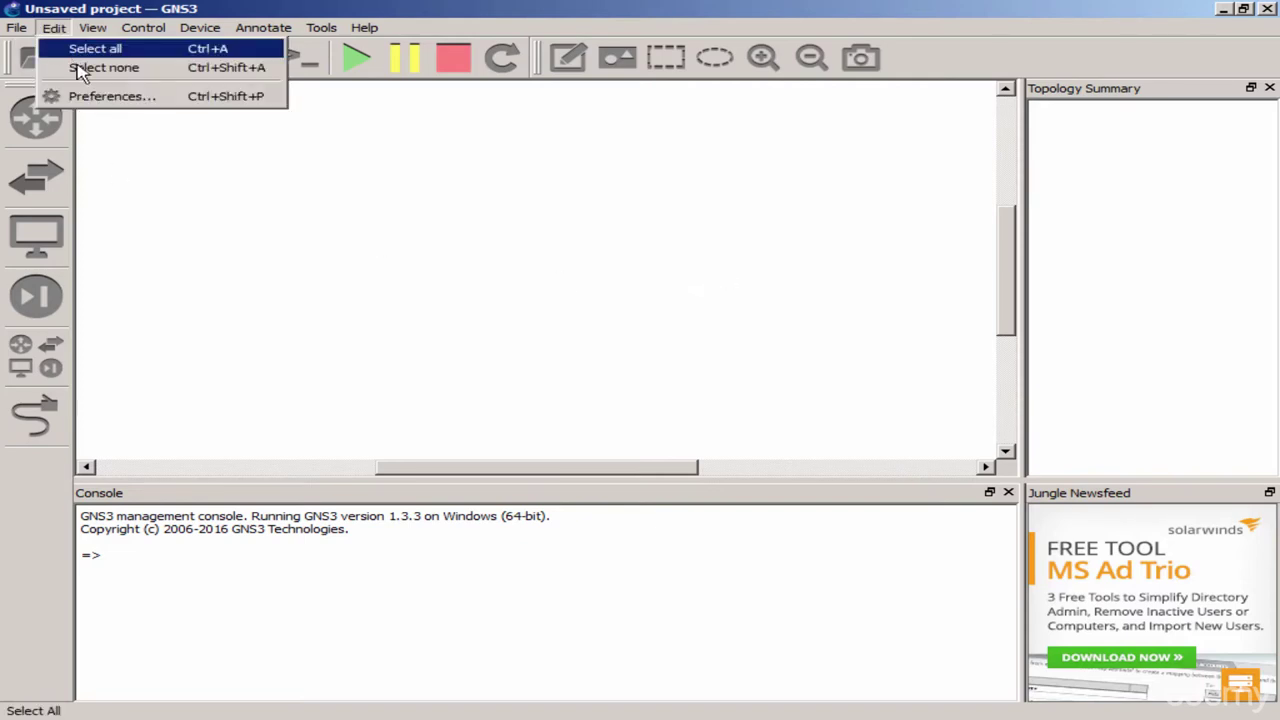
{"action": "left_click", "coordinate": [110, 97]}
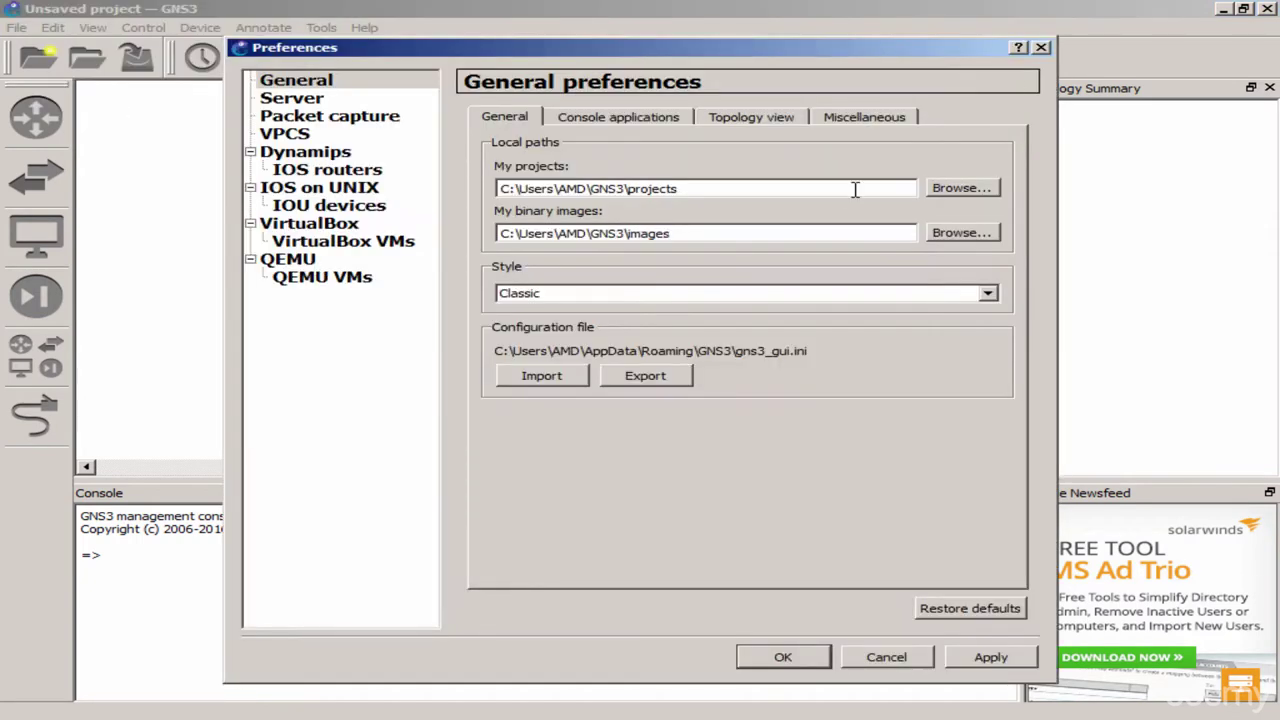
{"action": "left_click", "coordinate": [876, 120]}
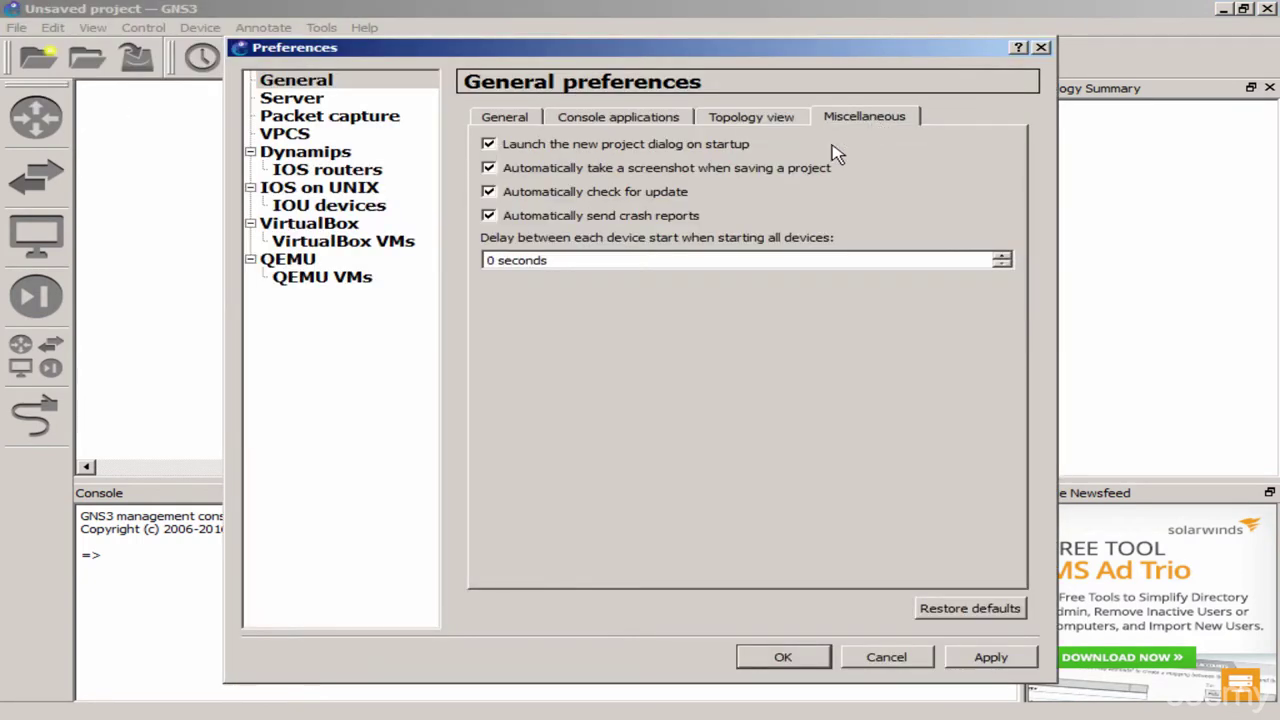
{"action": "left_click", "coordinate": [668, 147]}
{"action": "left_click", "coordinate": [643, 172]}
{"action": "left_click", "coordinate": [622, 192]}
- Apply the changes and review the Topology view and Console applications tabs before returning to General
{"action": "left_click", "coordinate": [1003, 665]}
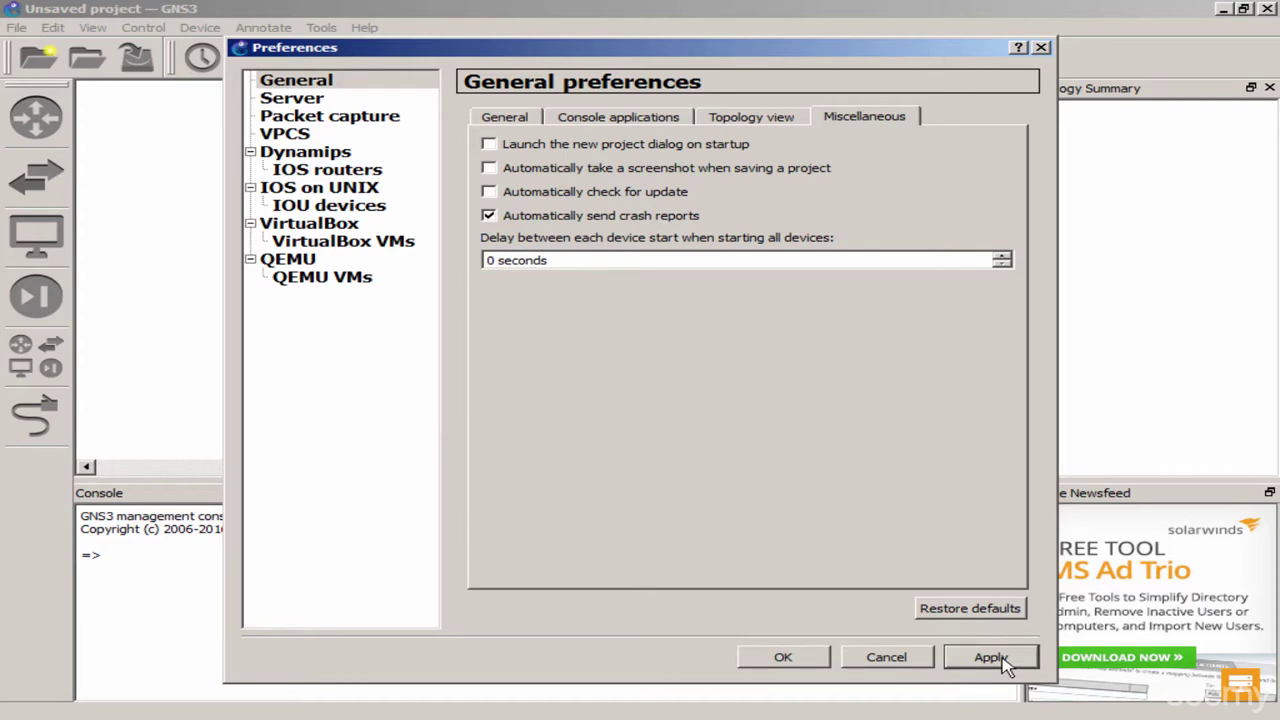
{"action": "left_click", "coordinate": [725, 125]}
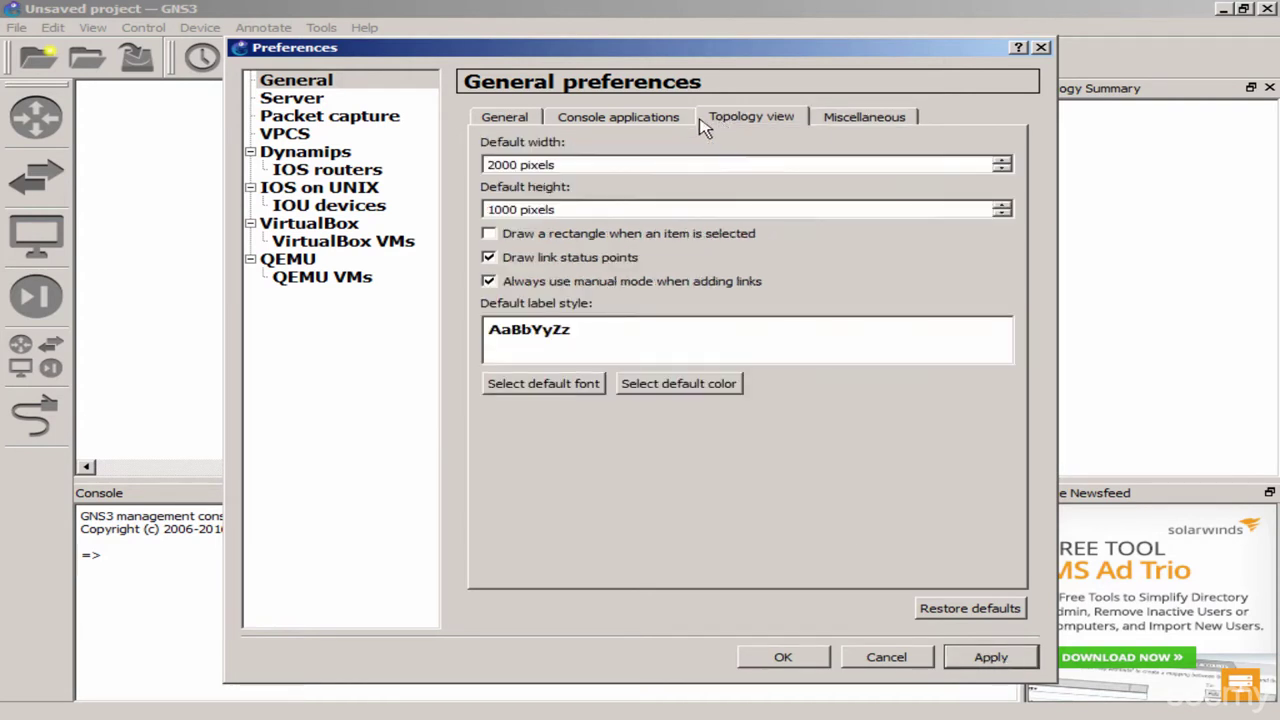
{"action": "left_click", "coordinate": [620, 118]}
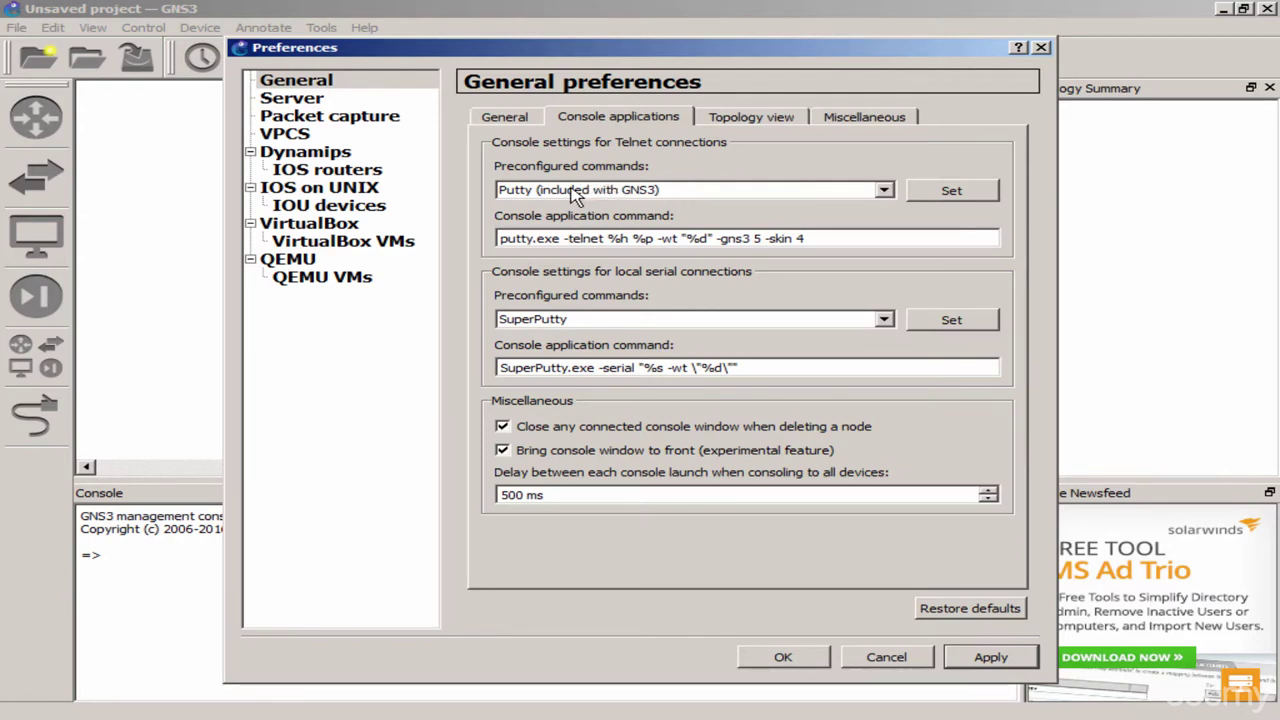
{"action": "left_click", "coordinate": [524, 119]}
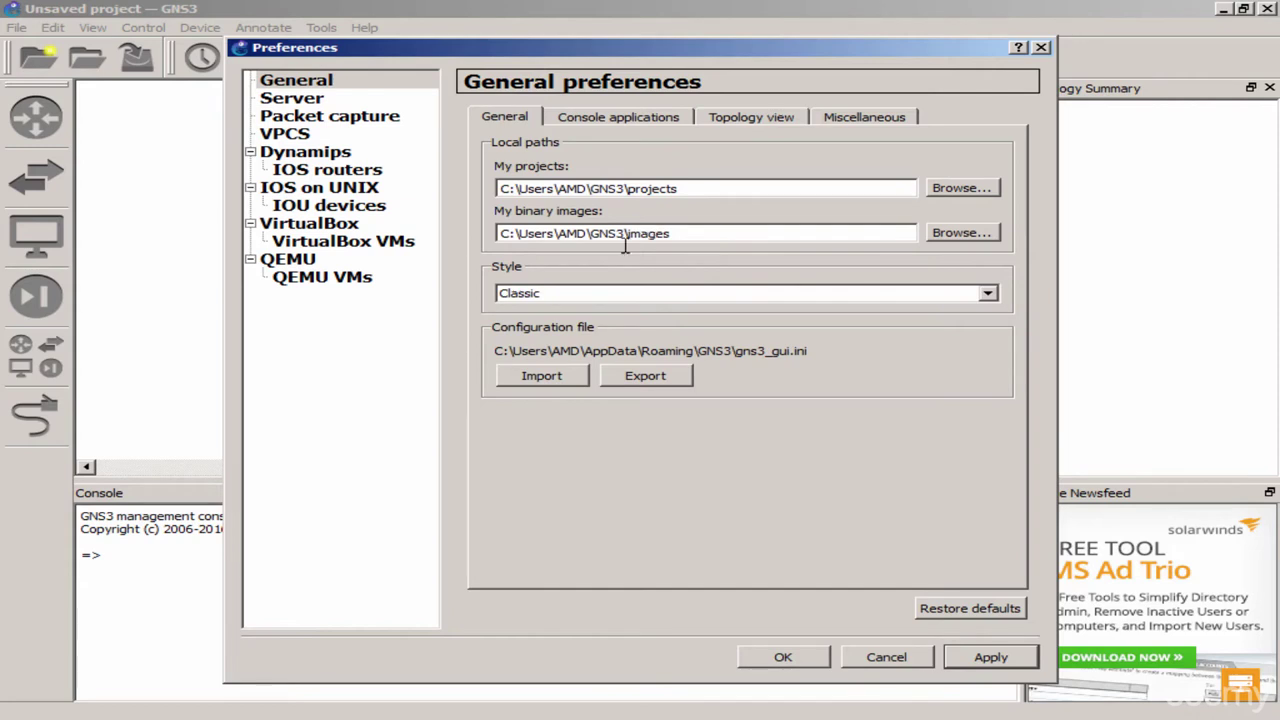
- Set the interface style to Legacy, apply it, and close Preferences with OK
{"action": "left_click", "coordinate": [650, 294]}
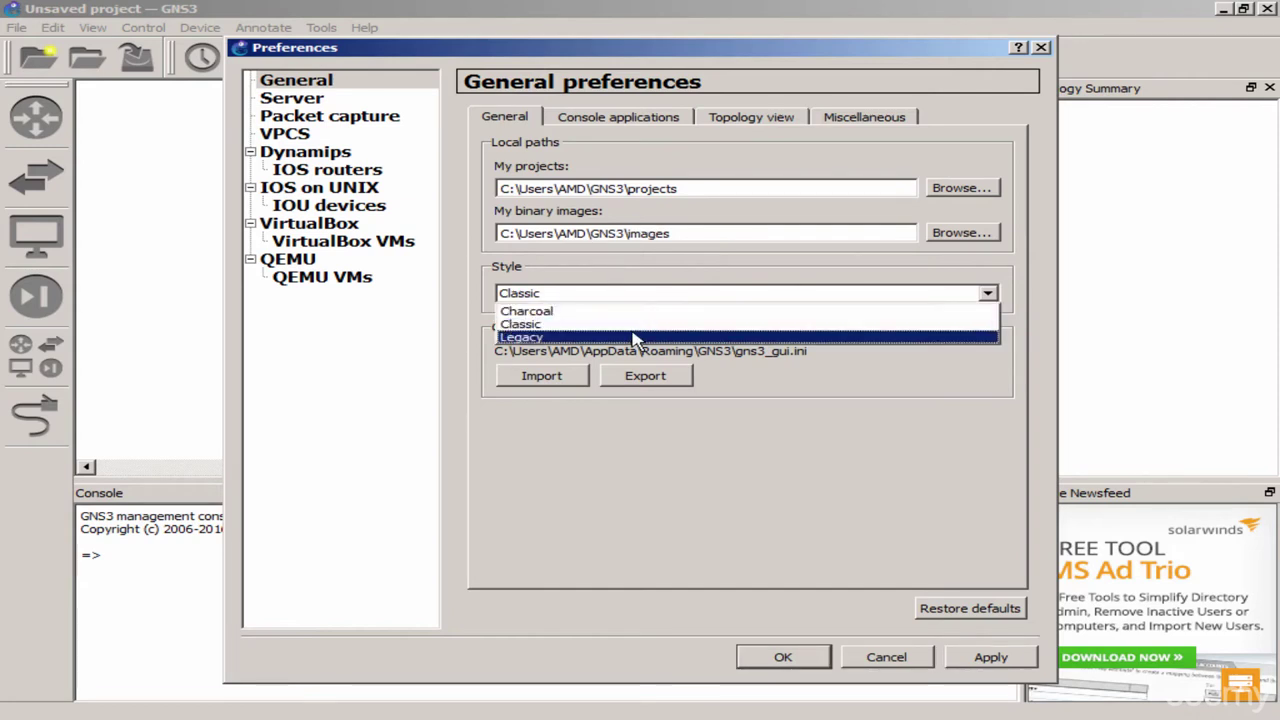
{"action": "left_click", "coordinate": [643, 338]}
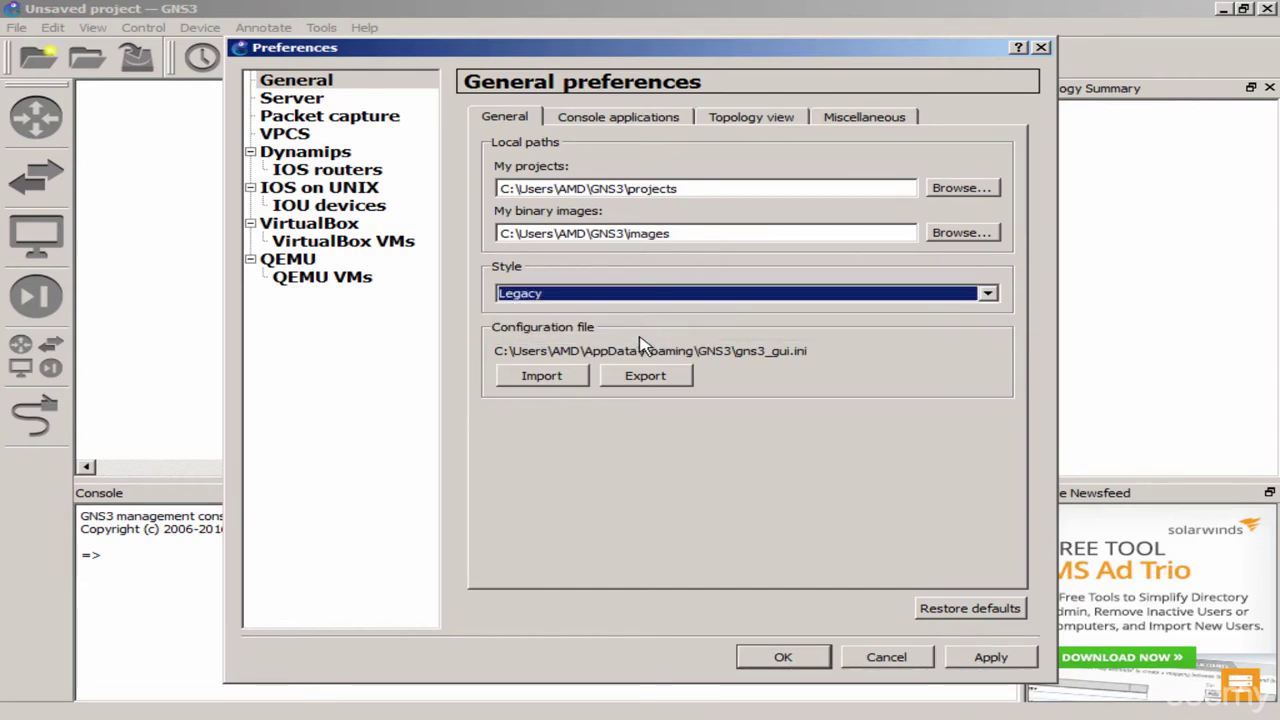
{"action": "left_click", "coordinate": [987, 660]}
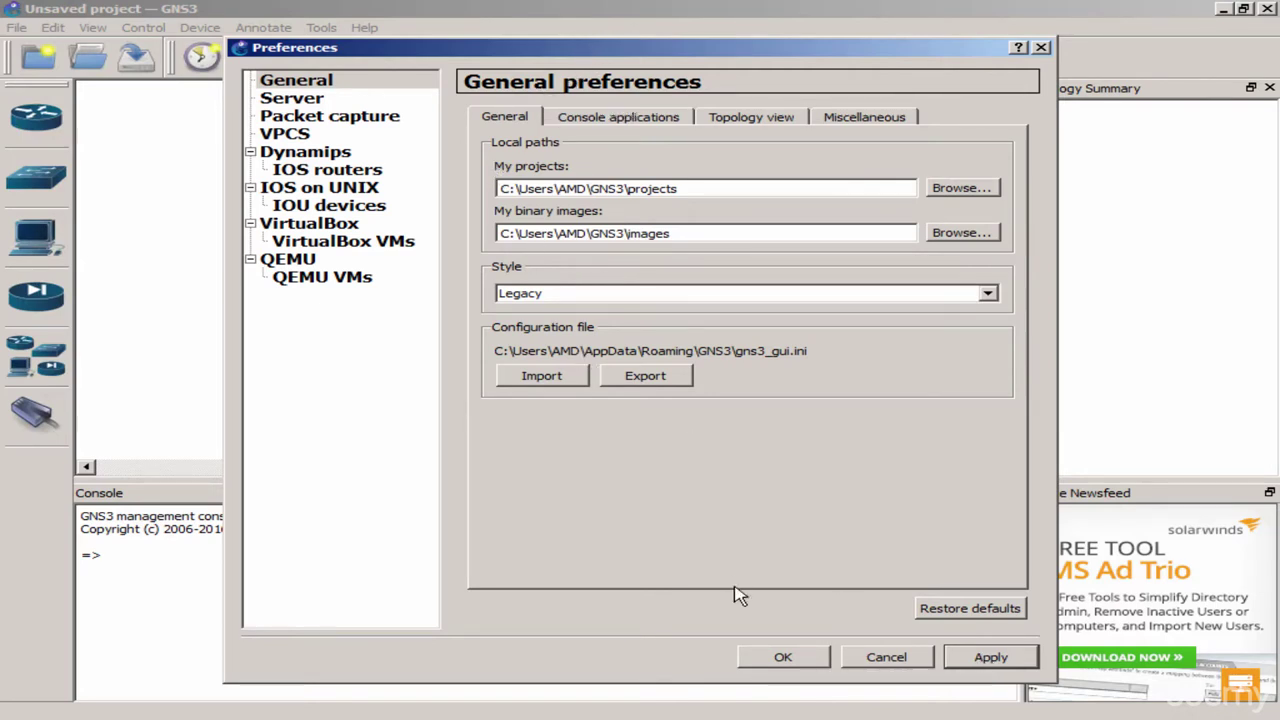
{"action": "left_click", "coordinate": [806, 660]}
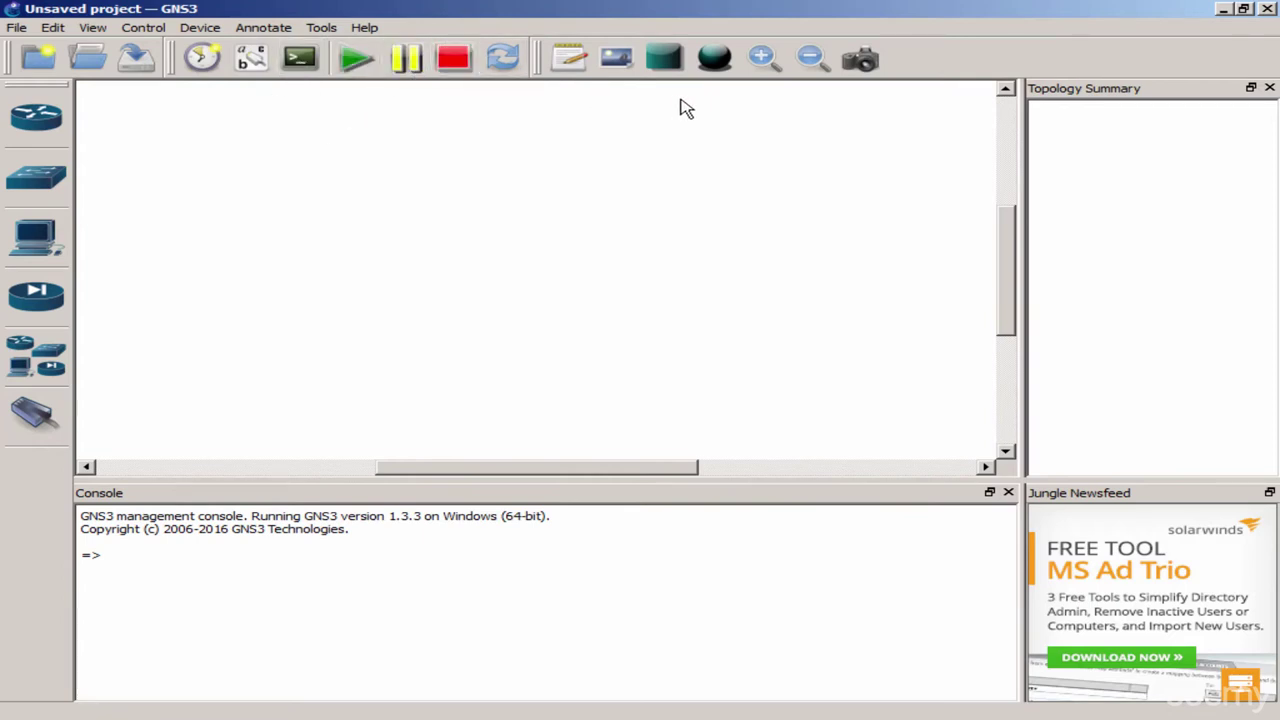
- Draw a rectangle near the top, an ellipse below-left of it, and an empty note above them
{"action": "left_click", "coordinate": [667, 62]}
{"action": "left_click", "coordinate": [504, 189]}
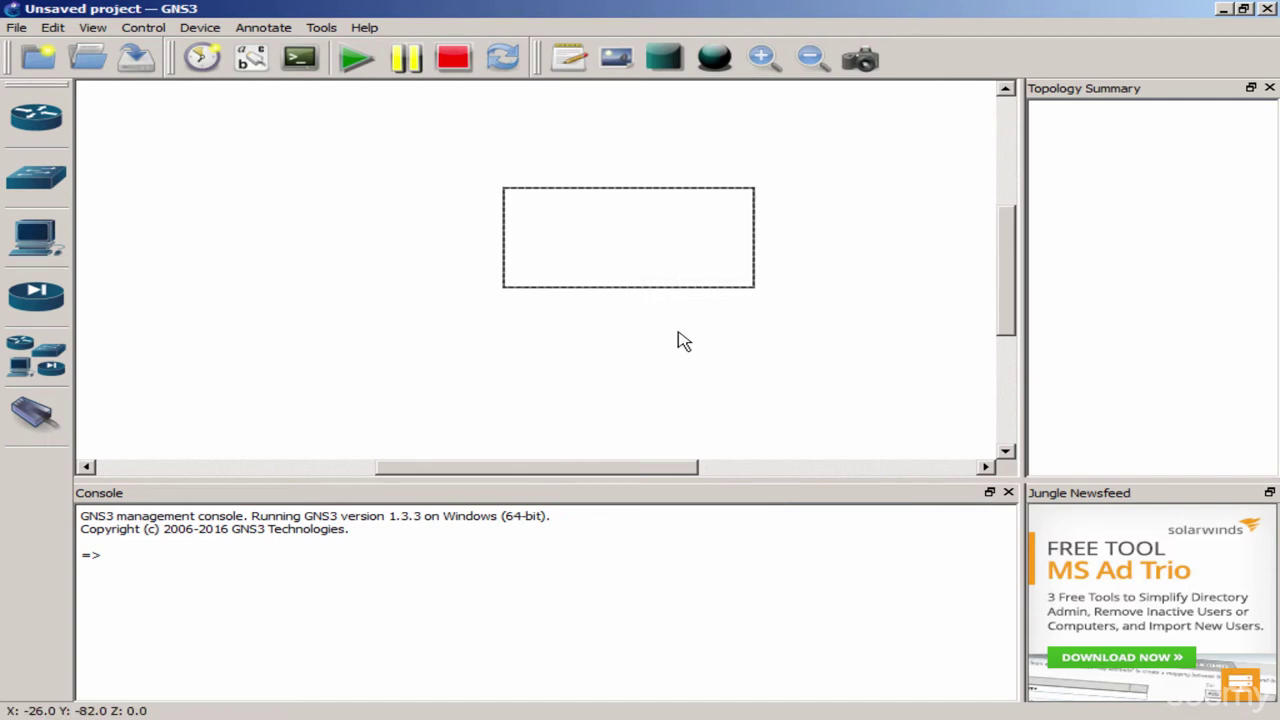
{"action": "left_click", "coordinate": [715, 74]}
{"action": "left_click", "coordinate": [281, 264]}
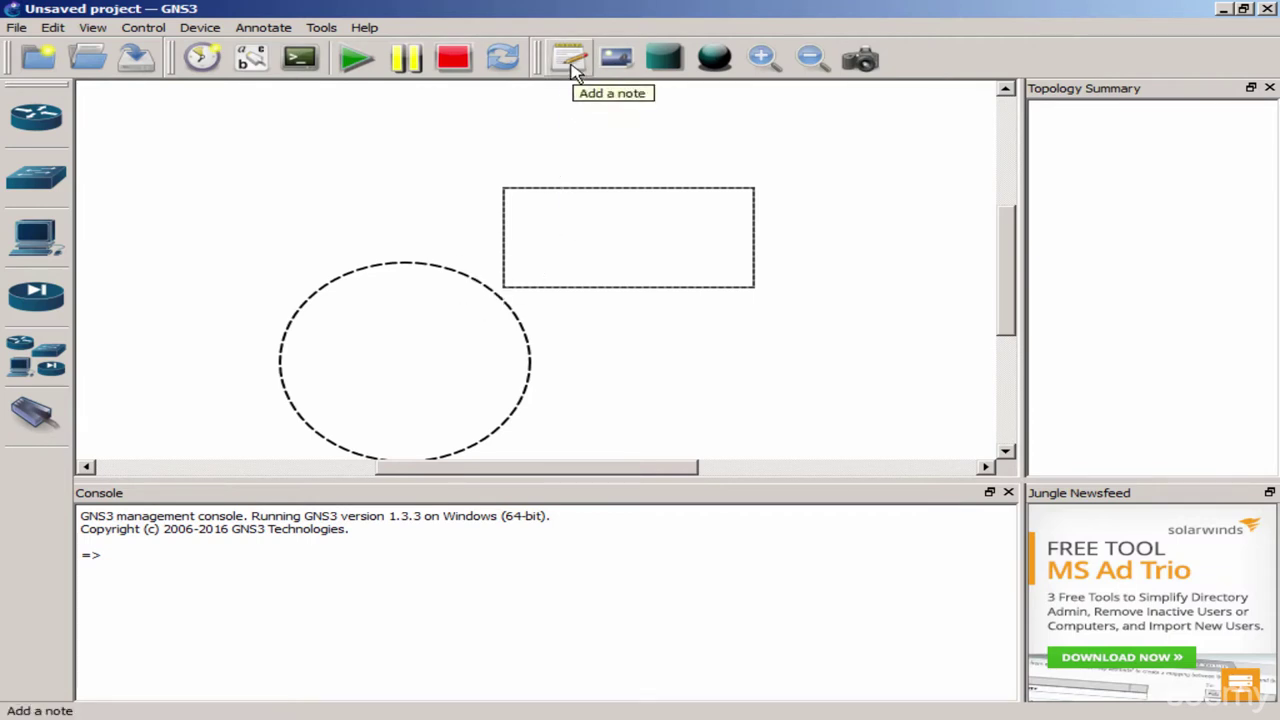
{"action": "left_click", "coordinate": [572, 64]}
{"action": "left_click", "coordinate": [450, 134]}
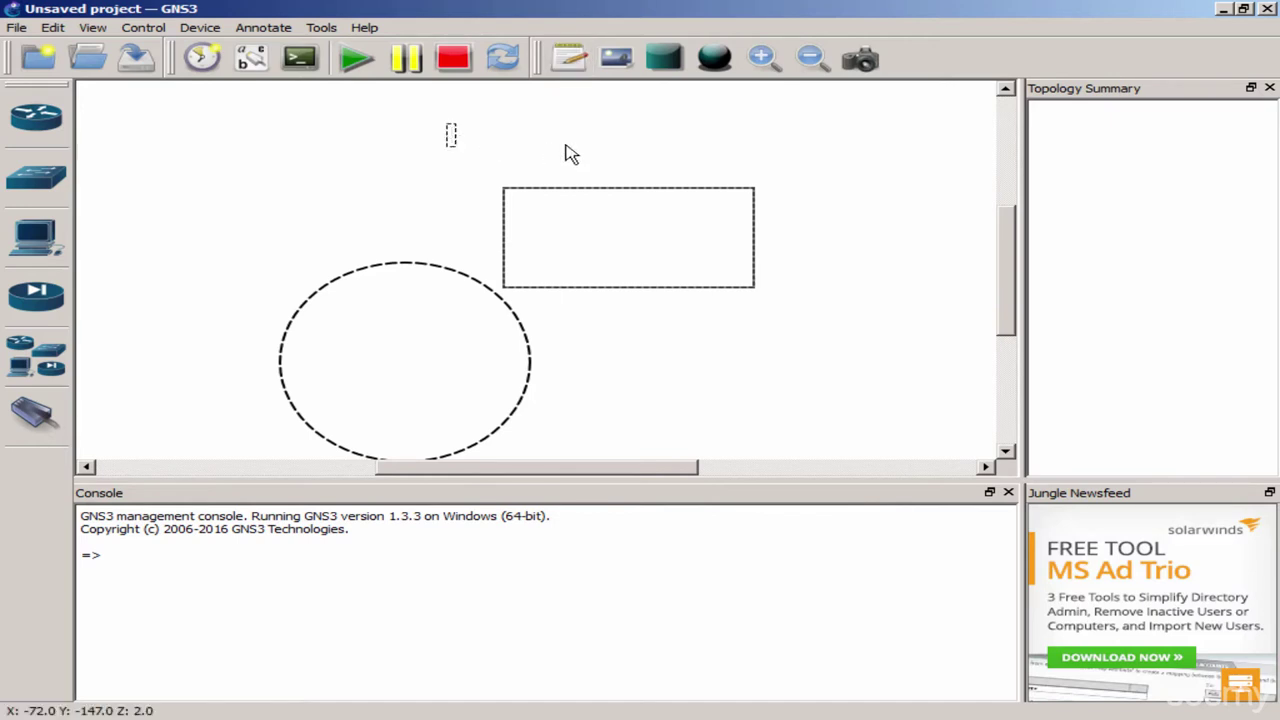
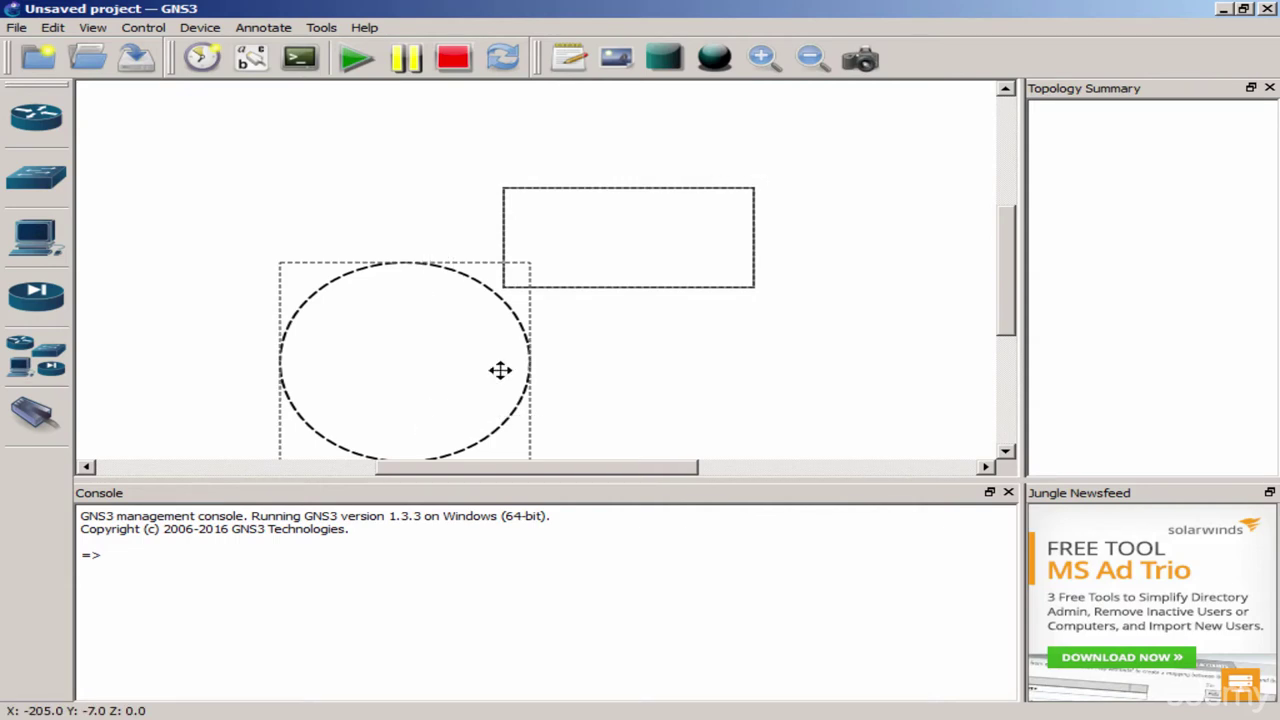
- Delete the ellipse and rectangle from the canvas, then open Edit > Preferences
{"action": "left_click", "coordinate": [569, 281], "text": "ctrl"}
{"action": "right_click", "coordinate": [569, 281]}
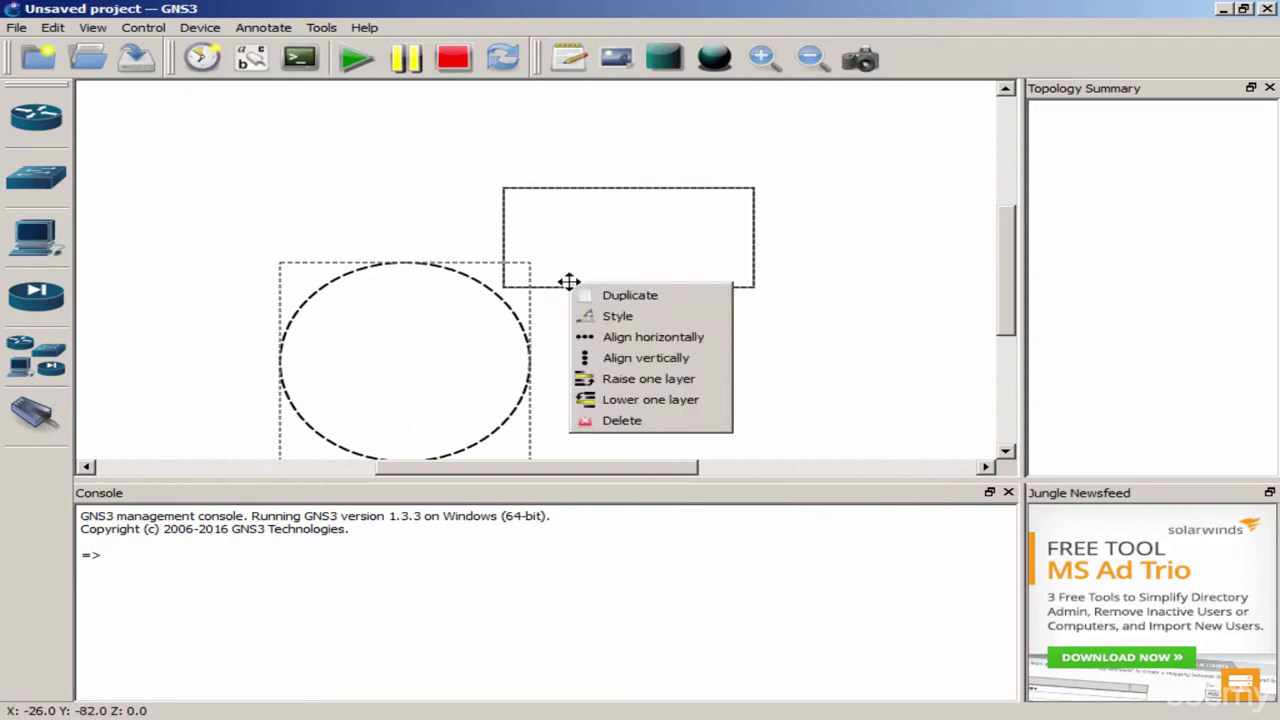
{"action": "left_click", "coordinate": [638, 422]}
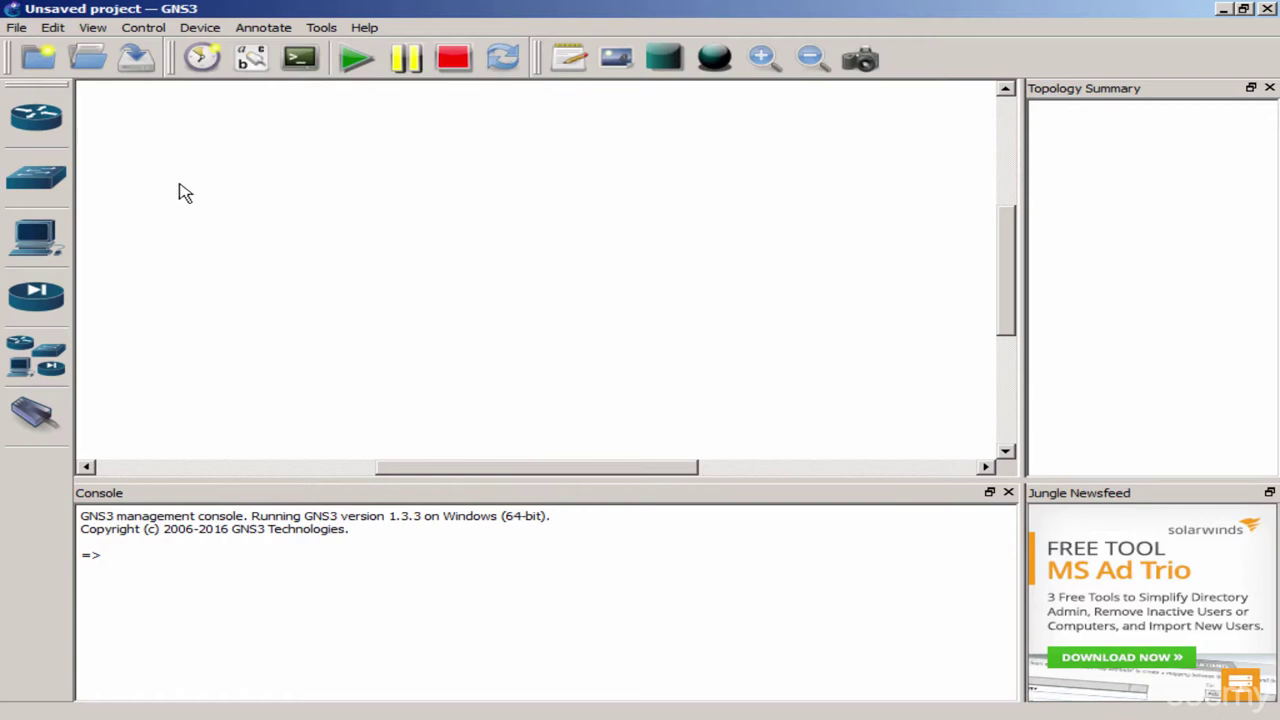
{"action": "left_click", "coordinate": [53, 27]}
{"action": "left_click", "coordinate": [116, 97]}
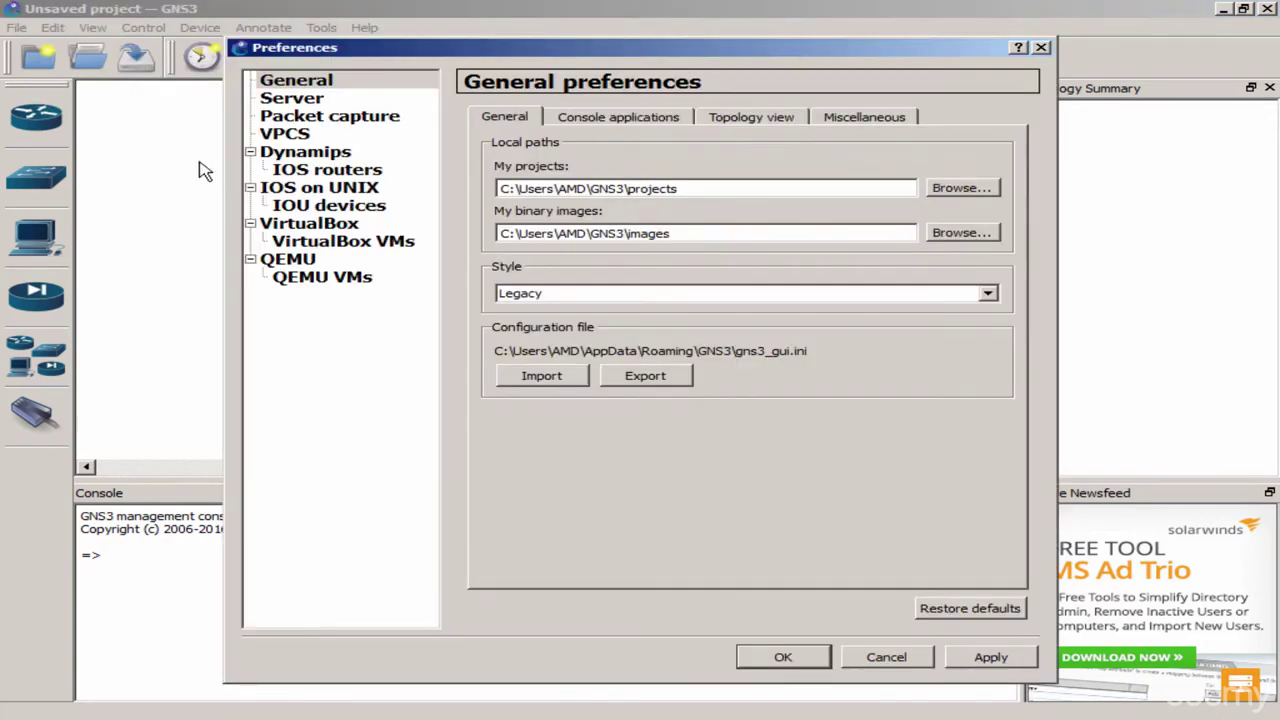
- Create a new IOS router template from Desktop's c3725-advipservicesk9-mz.124-3.image without copying it
{"action": "left_click", "coordinate": [352, 172]}
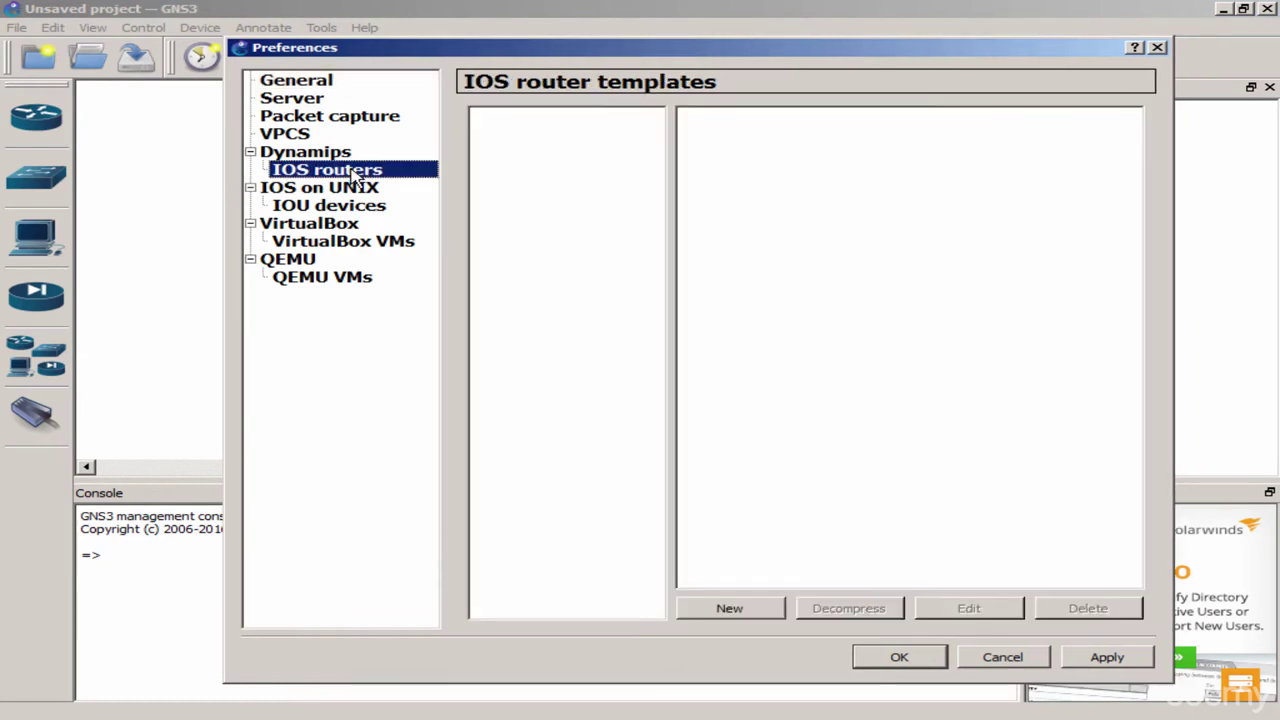
{"action": "left_click", "coordinate": [730, 608]}
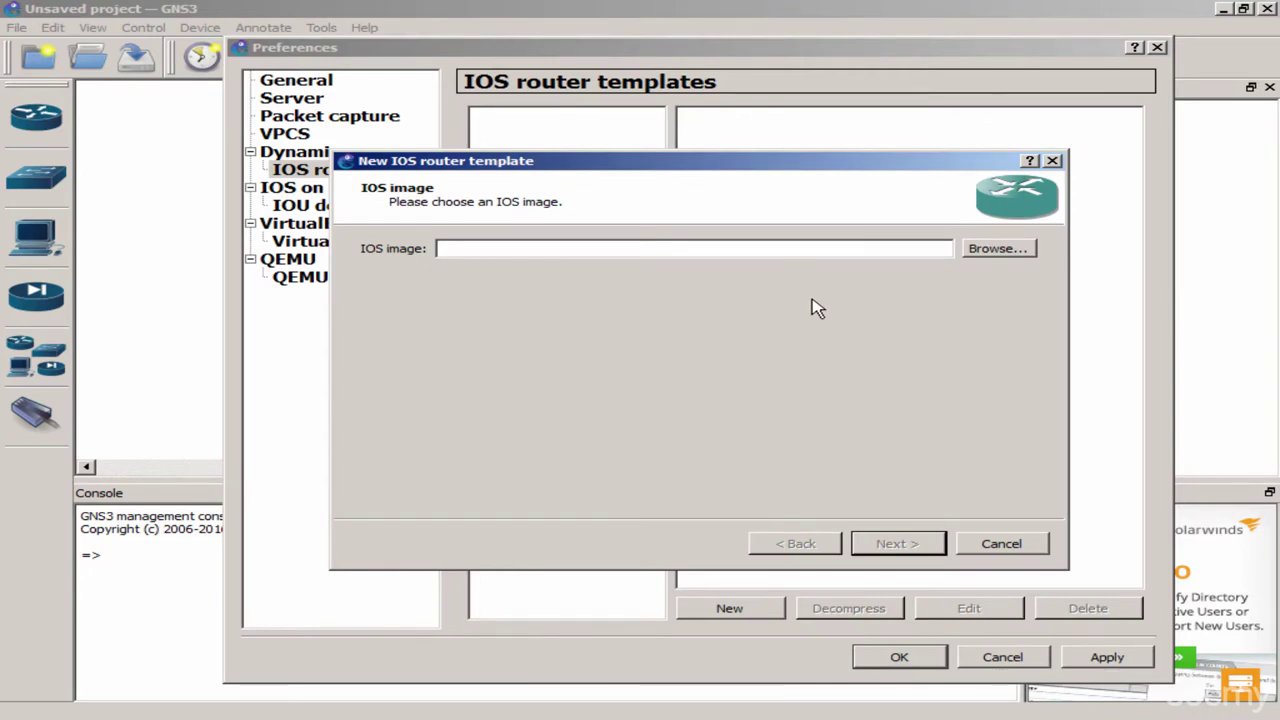
{"action": "left_click", "coordinate": [1003, 251]}
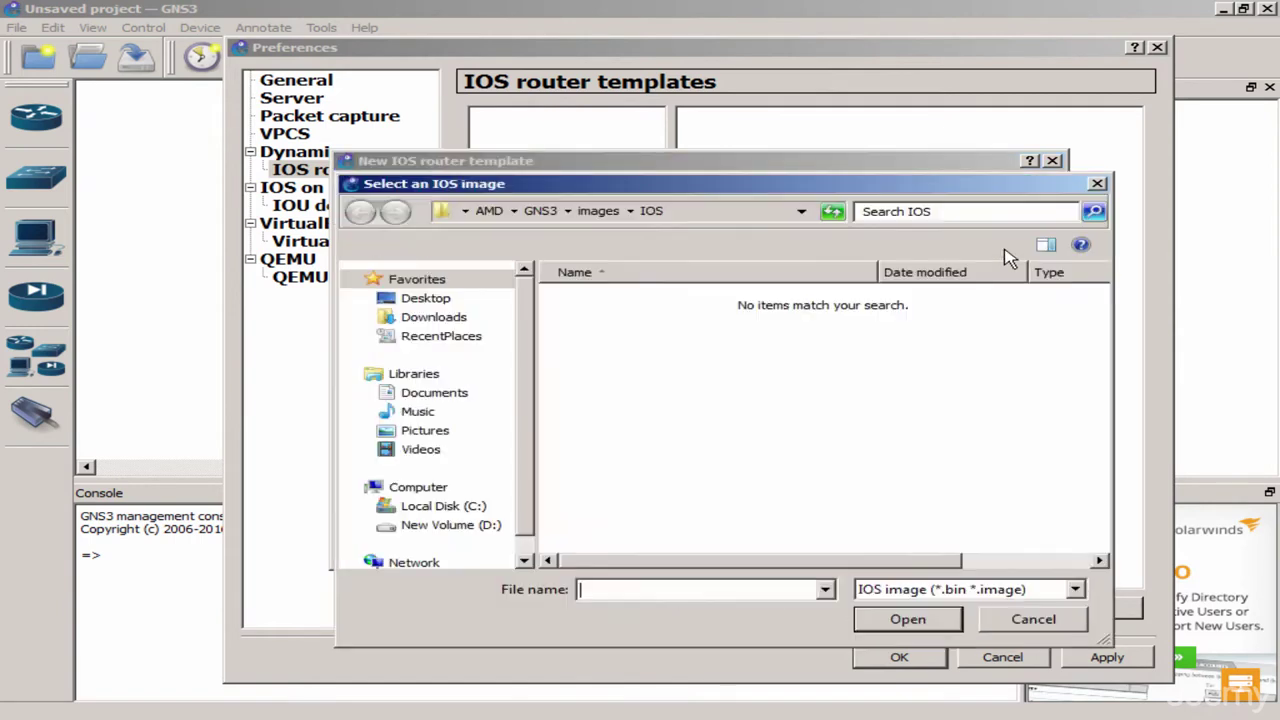
{"action": "left_click", "coordinate": [418, 299]}
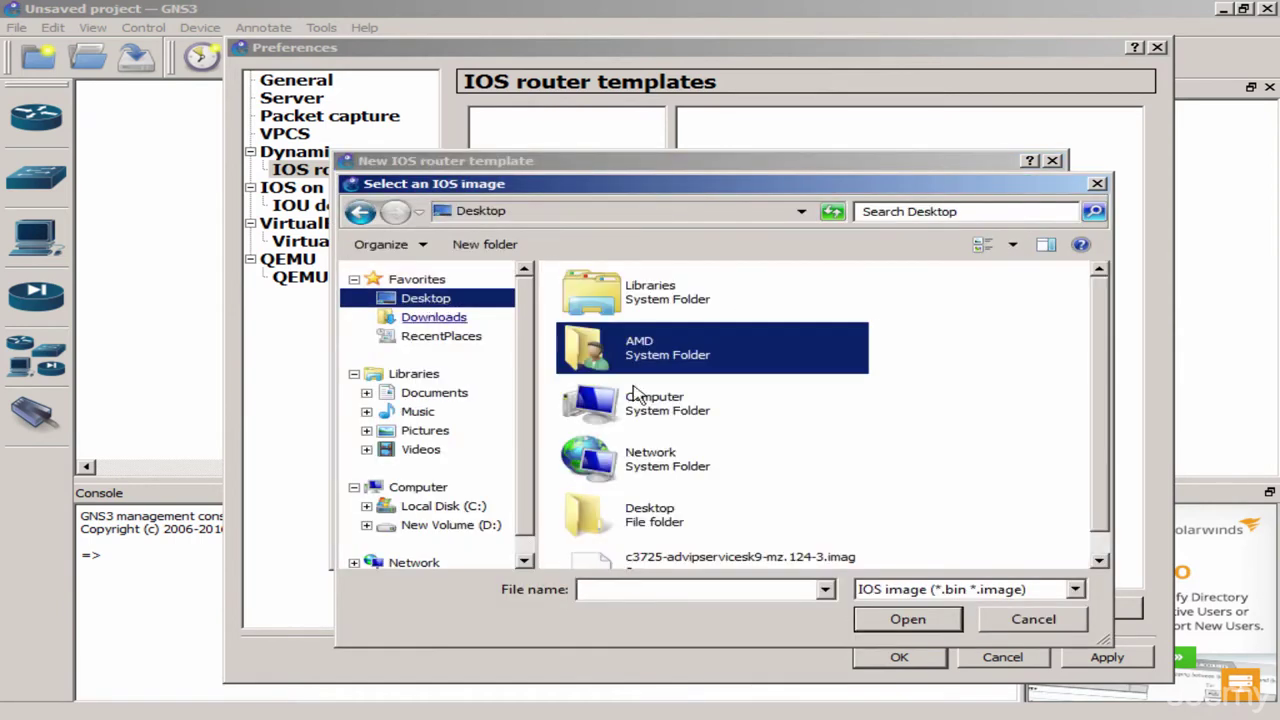
{"action": "scroll", "coordinate": [808, 451], "scroll_direction": "down", "scroll_amount": 1}
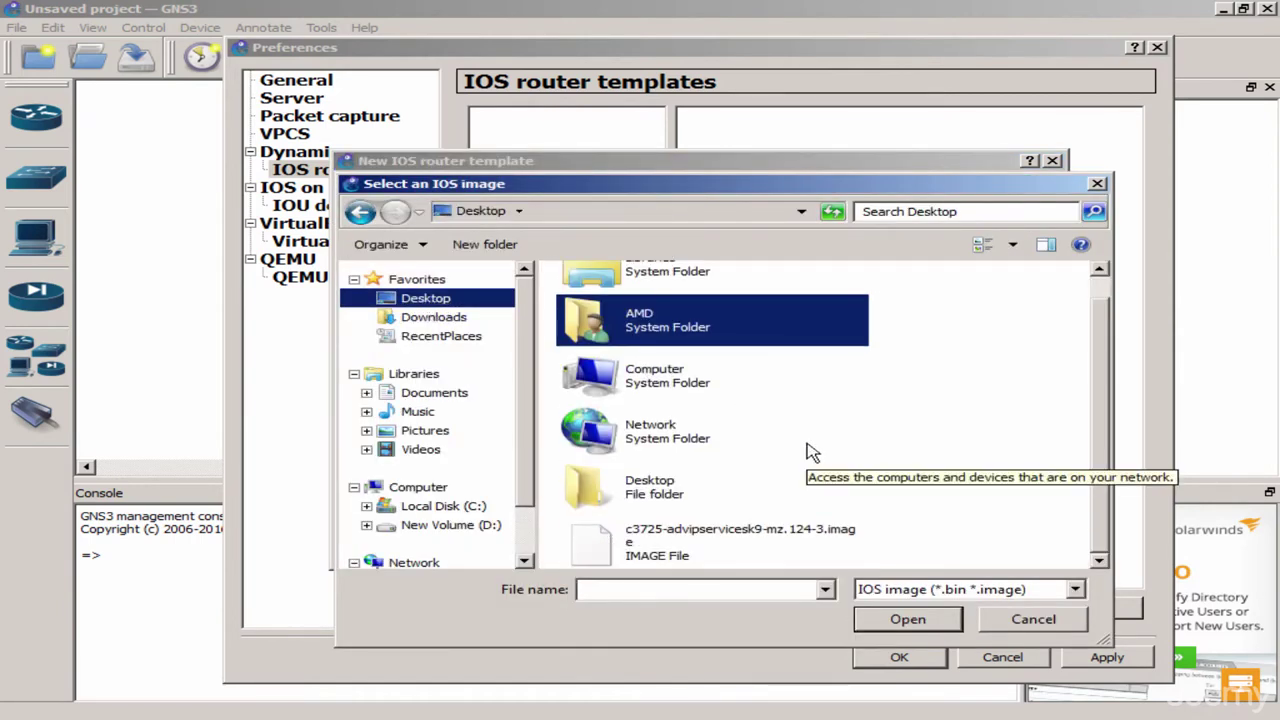
{"action": "left_click", "coordinate": [688, 552]}
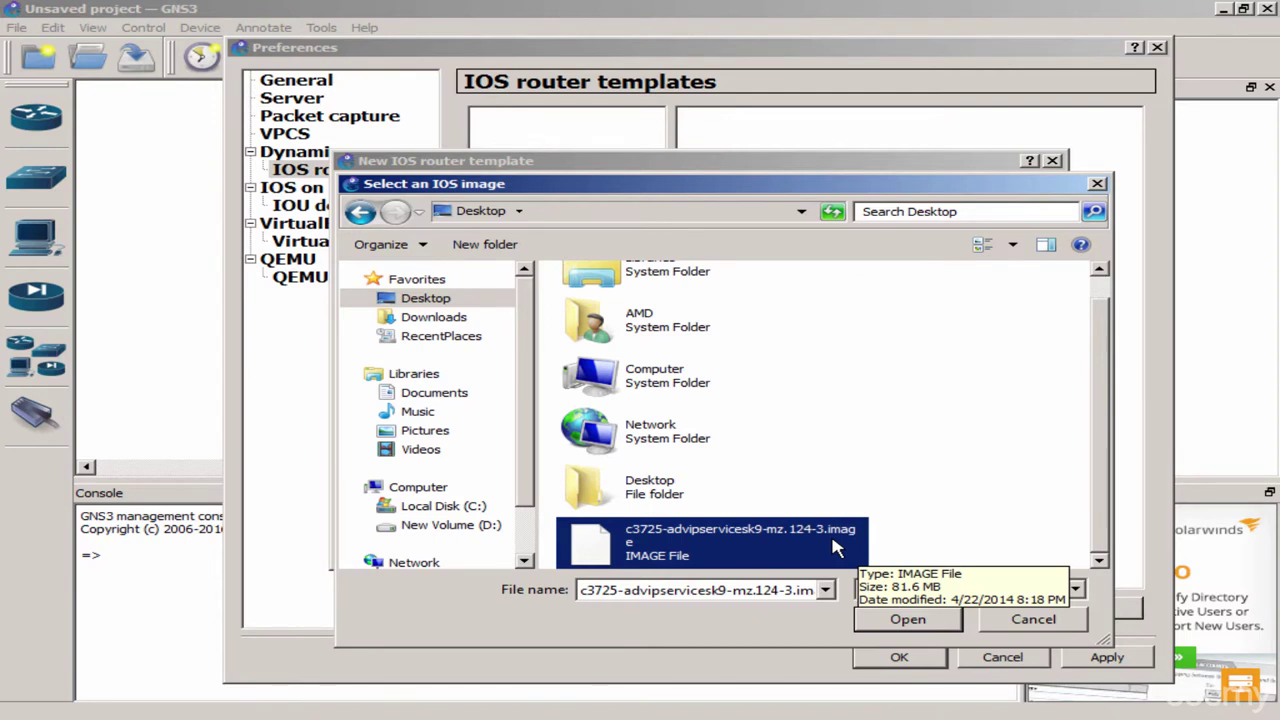
{"action": "left_click", "coordinate": [910, 620]}
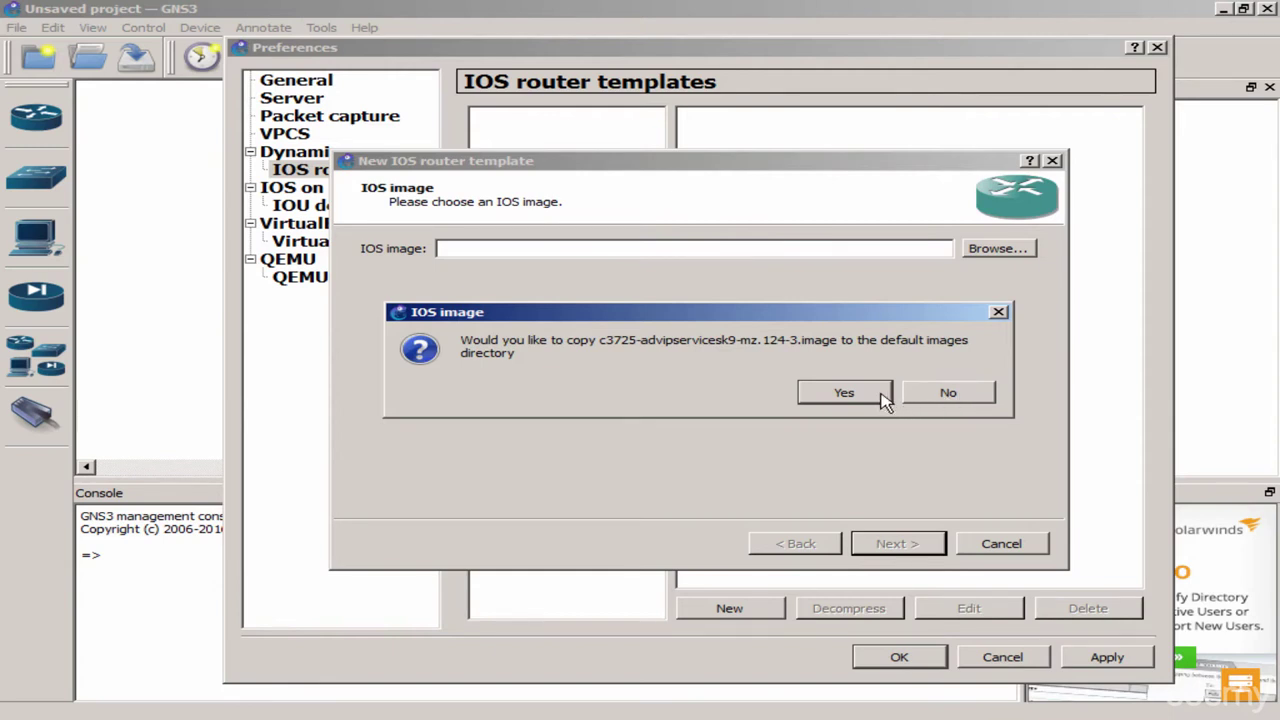
{"action": "left_click", "coordinate": [947, 397]}
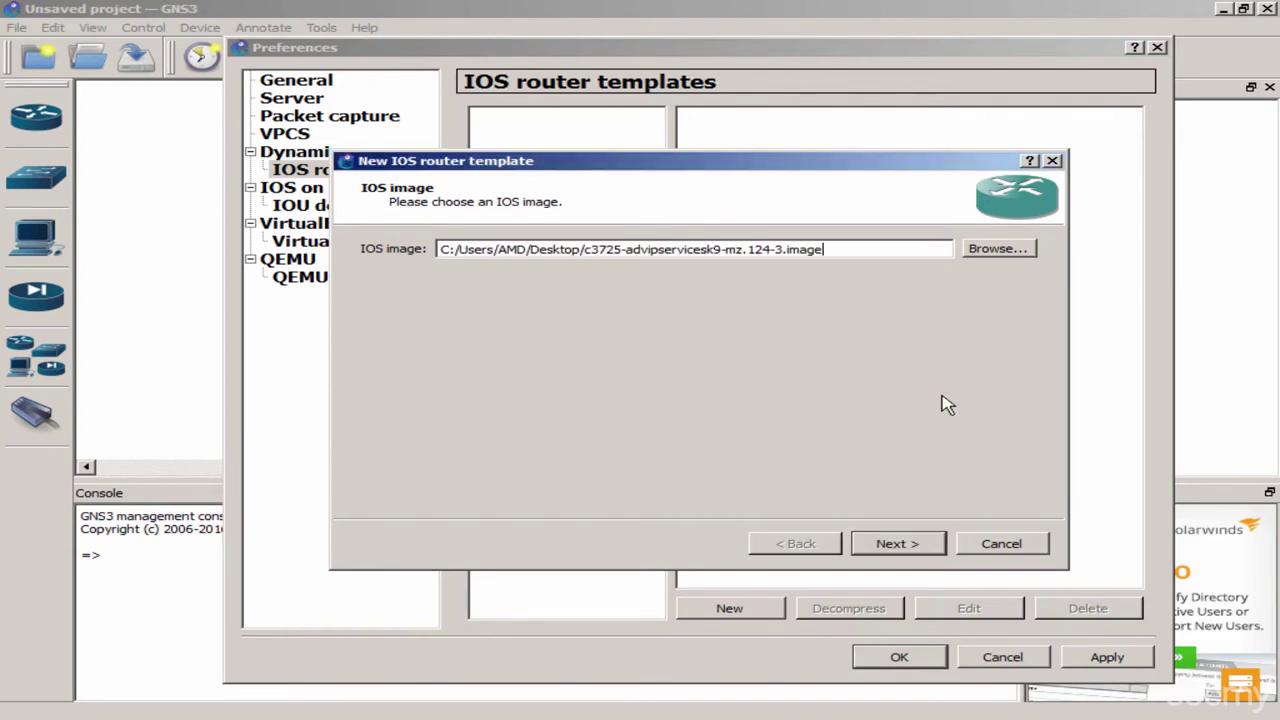
{"action": "left_click", "coordinate": [918, 549]}
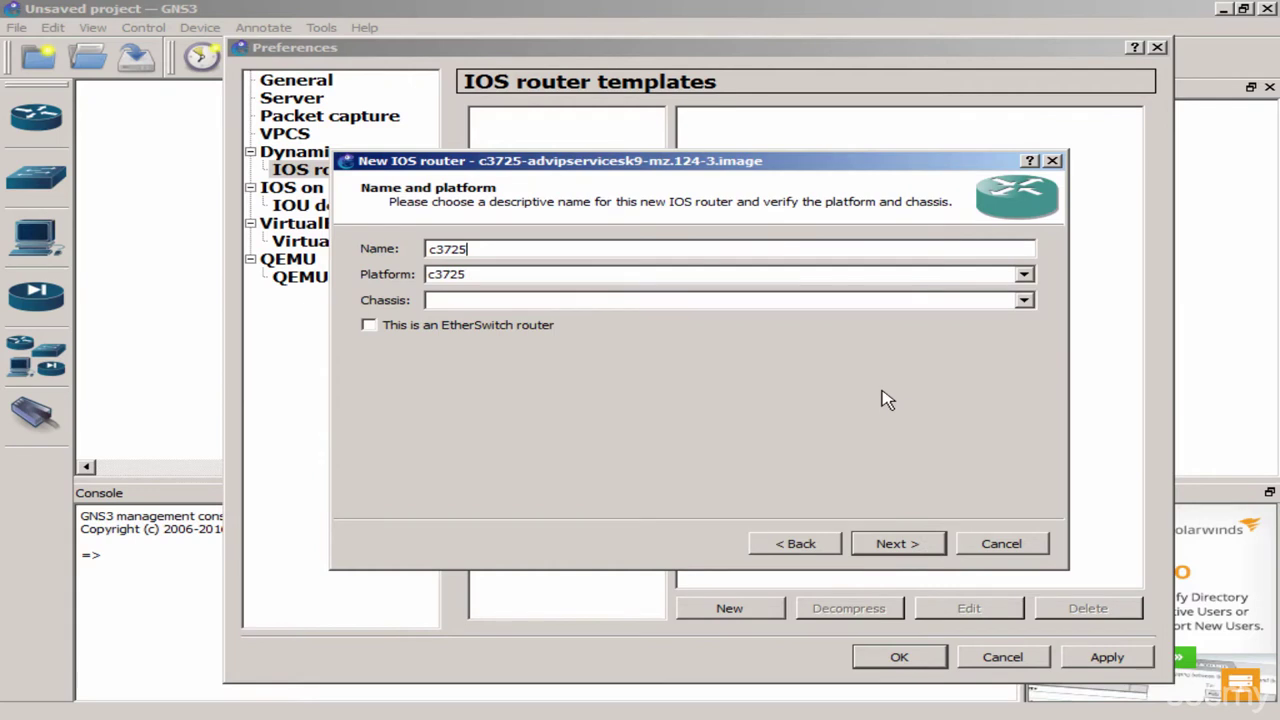
- Keep platform c3725 and 128 MiB RAM for the router template
{"action": "left_click", "coordinate": [627, 277]}
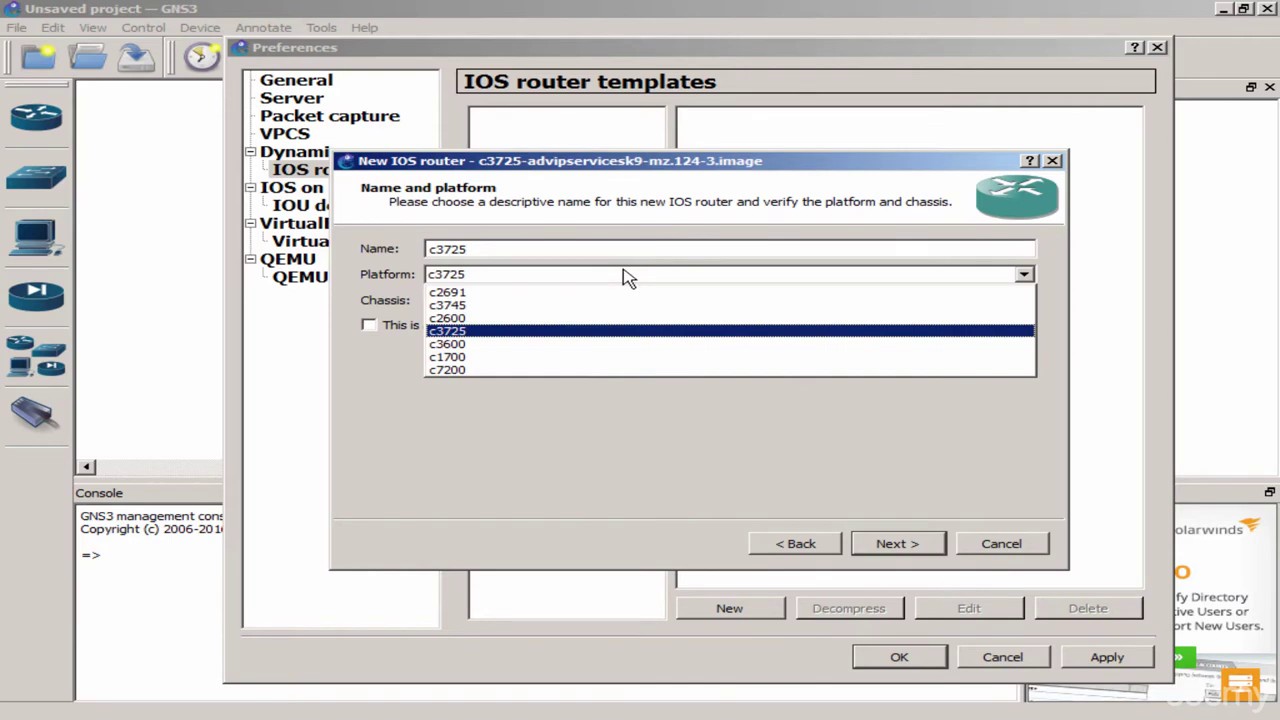
{"action": "left_click", "coordinate": [602, 331]}
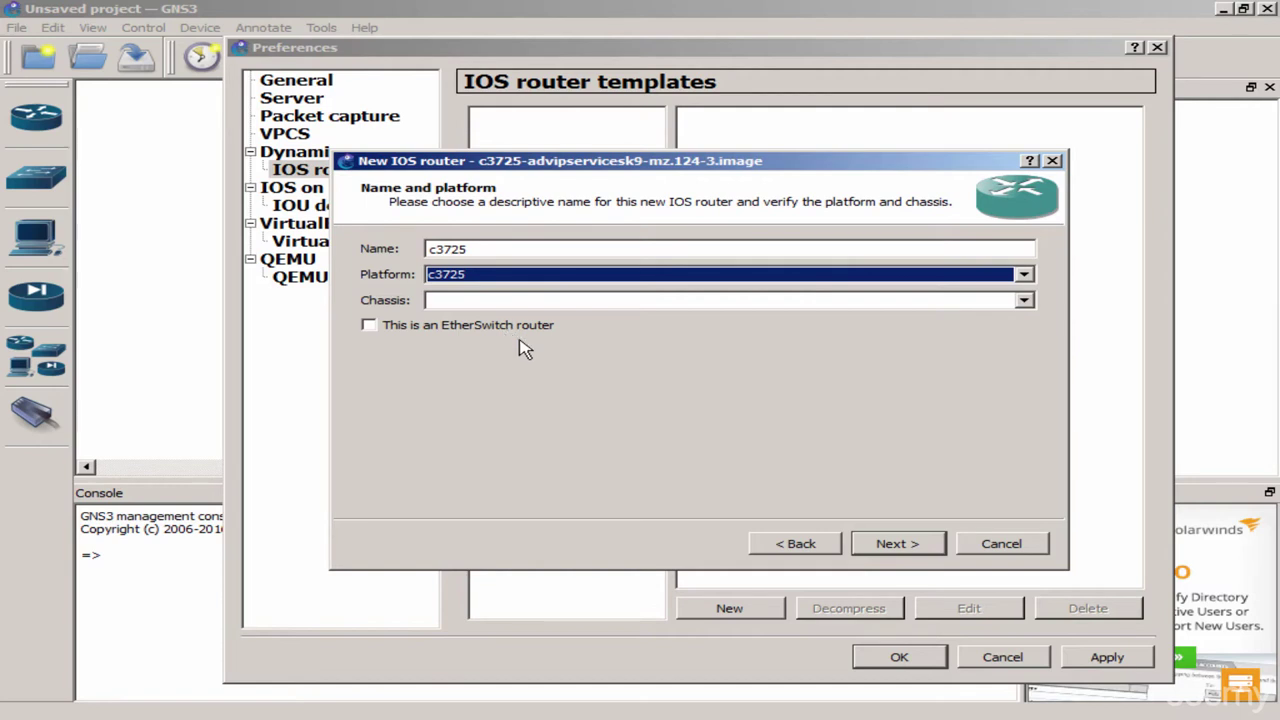
{"action": "left_click", "coordinate": [928, 546]}
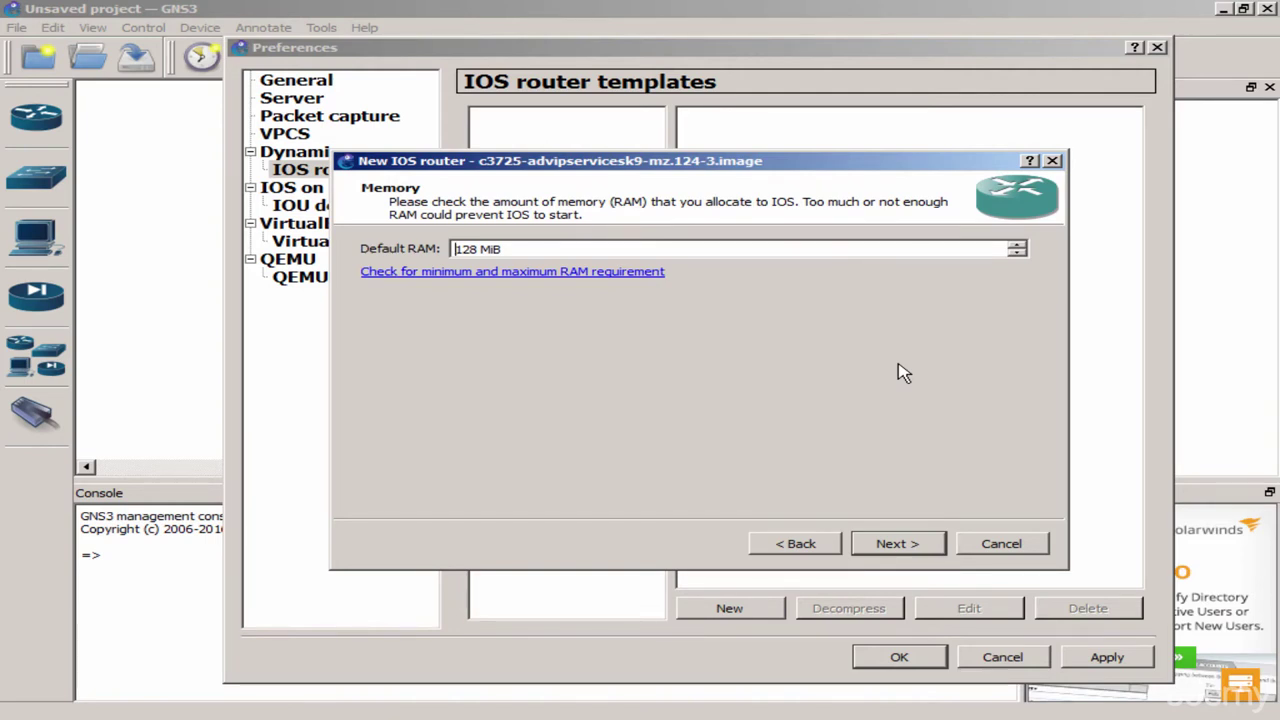
{"action": "left_click", "coordinate": [916, 545]}
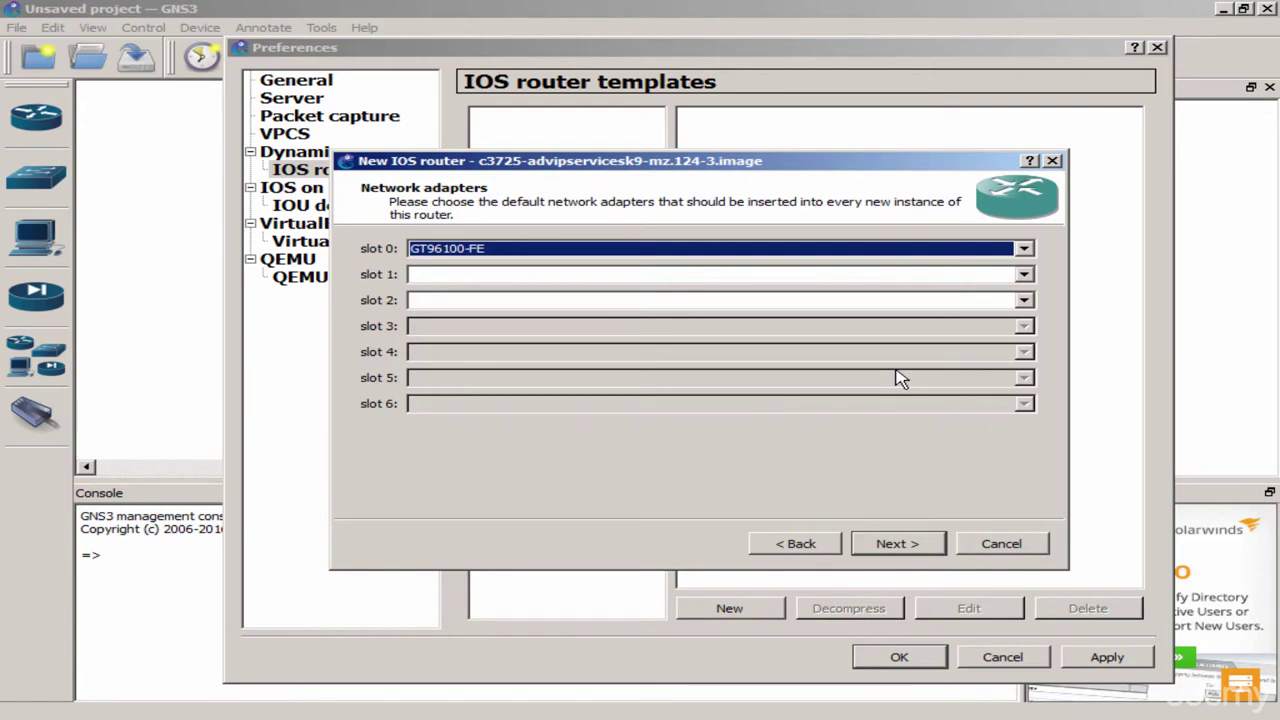
- Keep GT96100-FE in slot 0 and put an NM-4T adapter in slot 1
{"action": "left_click", "coordinate": [989, 252]}
{"action": "left_click", "coordinate": [989, 252]}
{"action": "left_click", "coordinate": [1020, 250]}
{"action": "left_click", "coordinate": [1018, 250]}
{"action": "left_click", "coordinate": [1016, 278]}
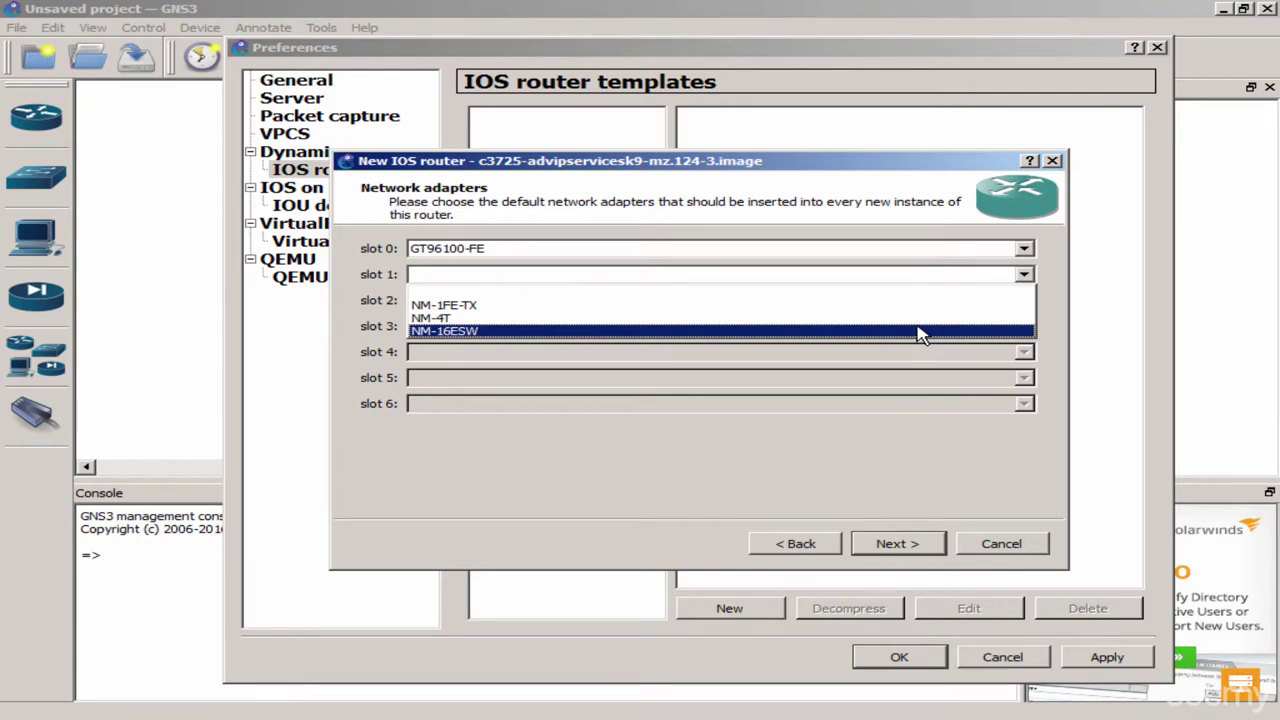
{"action": "key", "text": "Up"}
{"action": "key", "text": "Up"}
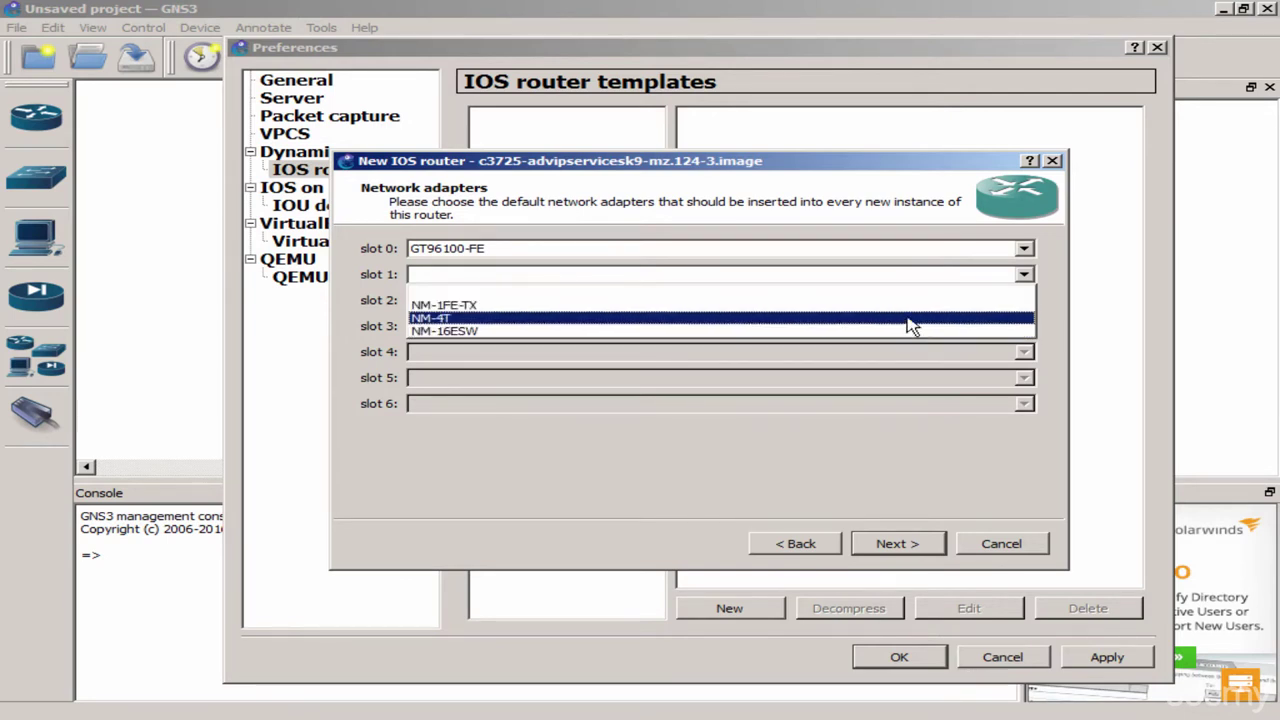
{"action": "left_click", "coordinate": [908, 318]}
{"action": "left_click", "coordinate": [895, 548]}
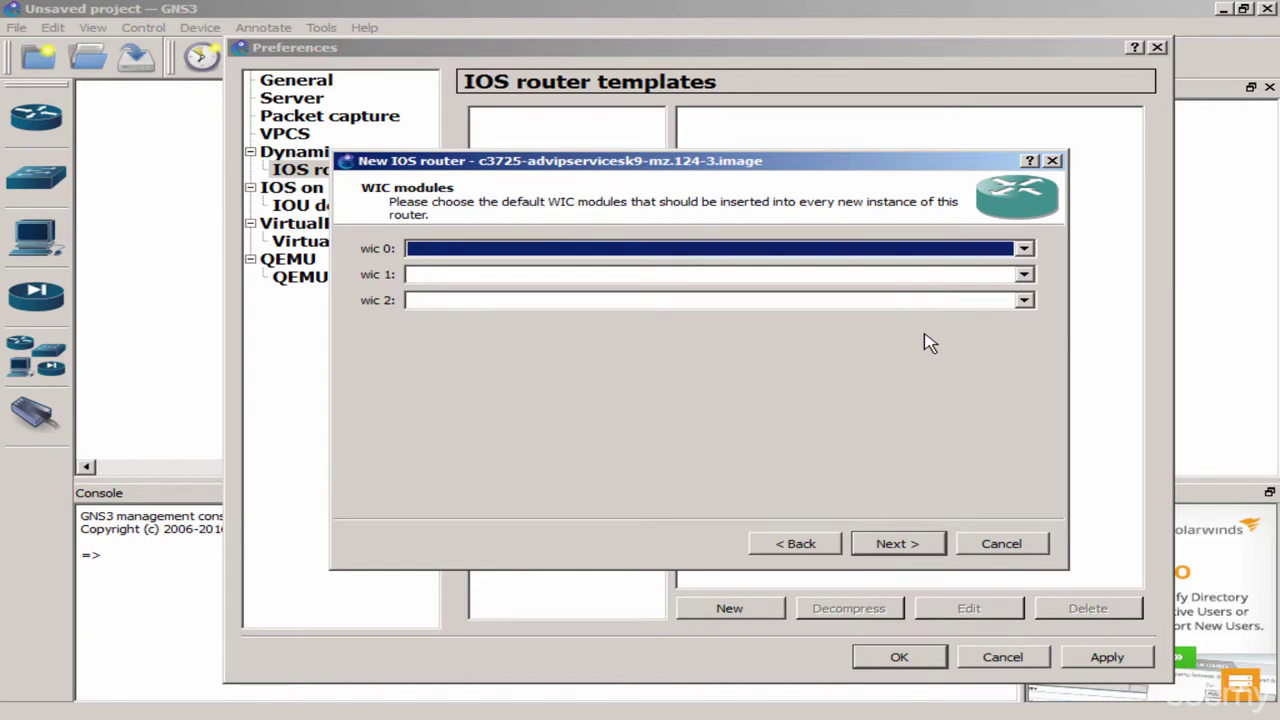
{"action": "left_click", "coordinate": [1000, 251]}
- Leave wic 0 empty, set Idle-PC 0x6026b65c, finish the template and close Preferences
{"action": "left_click", "coordinate": [997, 247]}
{"action": "left_click", "coordinate": [899, 543]}
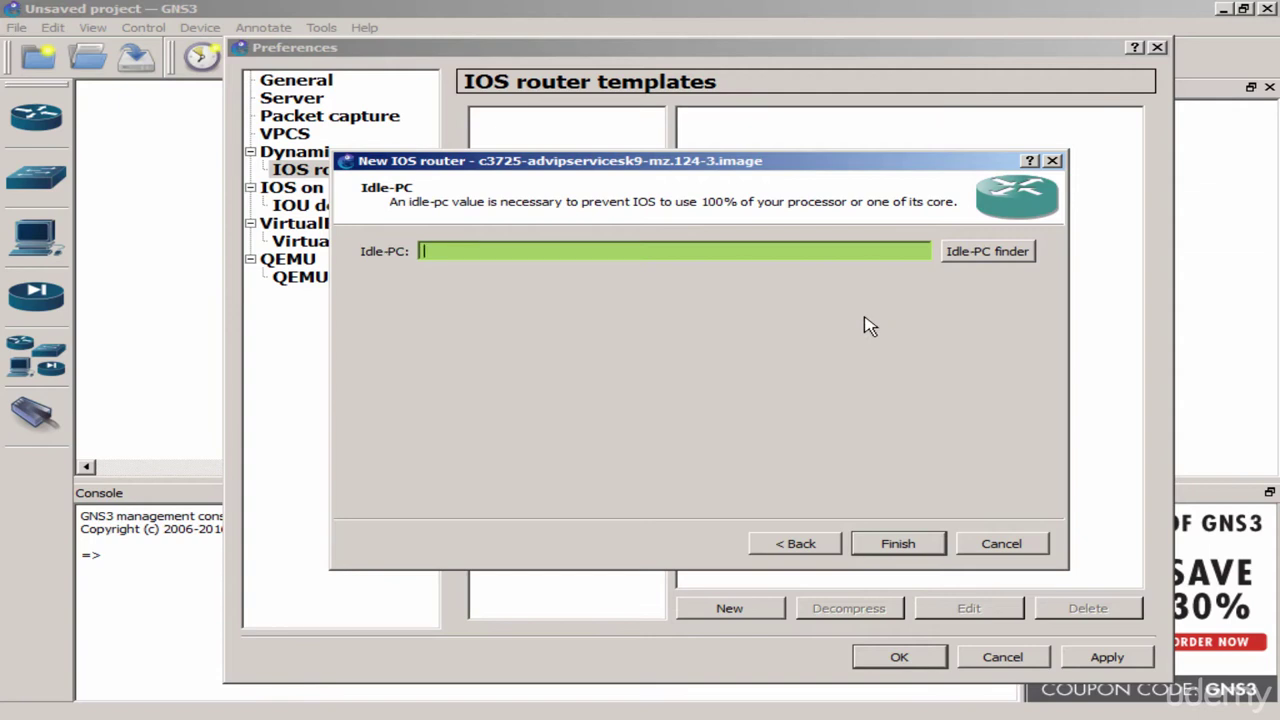
{"action": "left_click", "coordinate": [983, 253]}
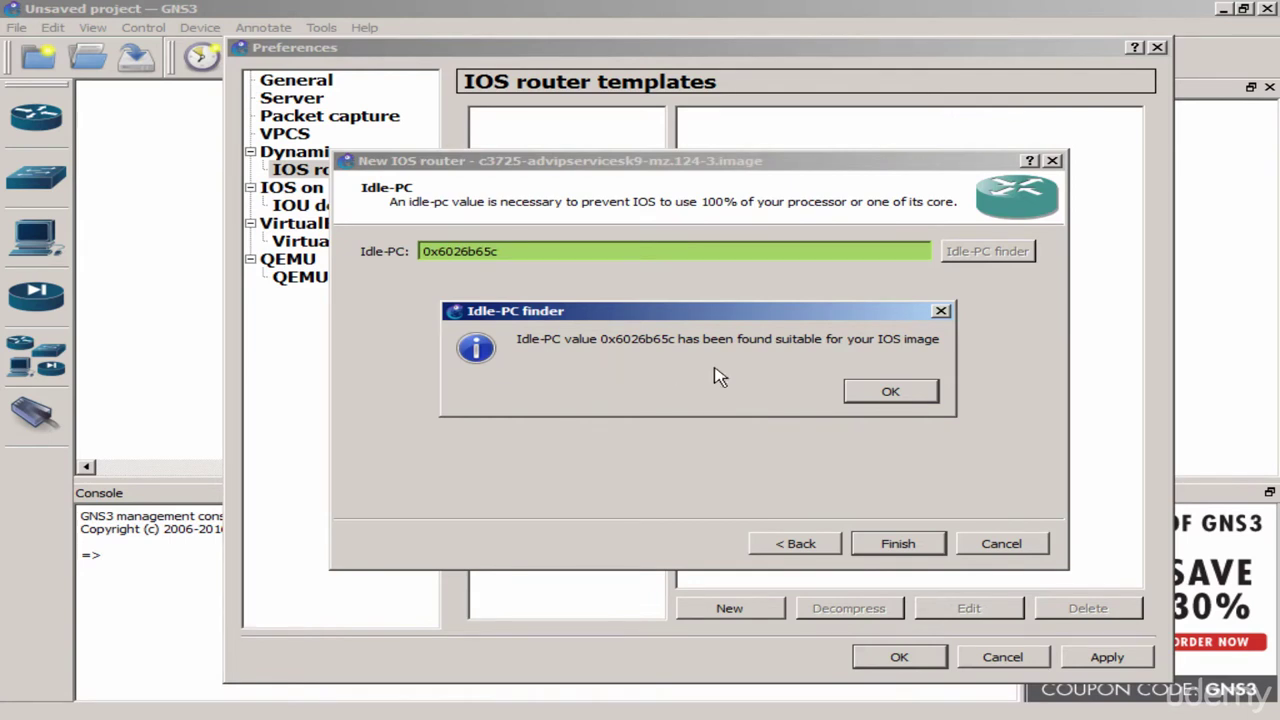
{"action": "left_click", "coordinate": [910, 400]}
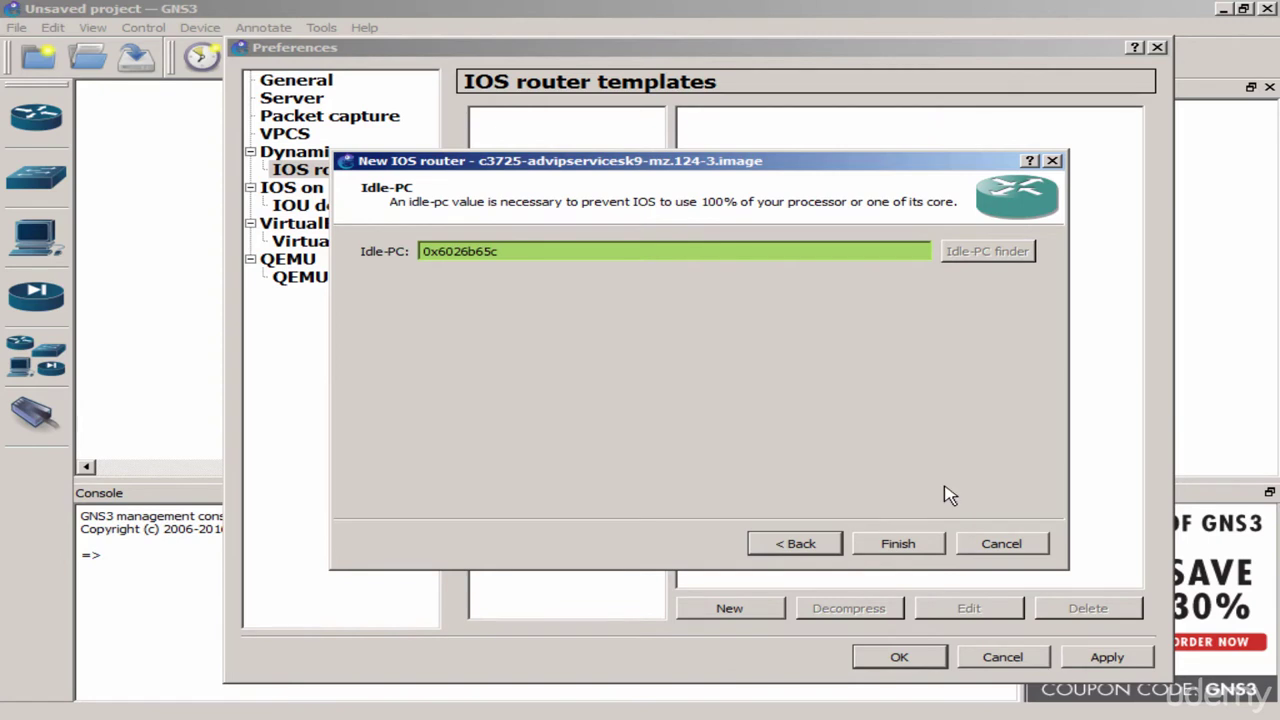
{"action": "left_click", "coordinate": [913, 537]}
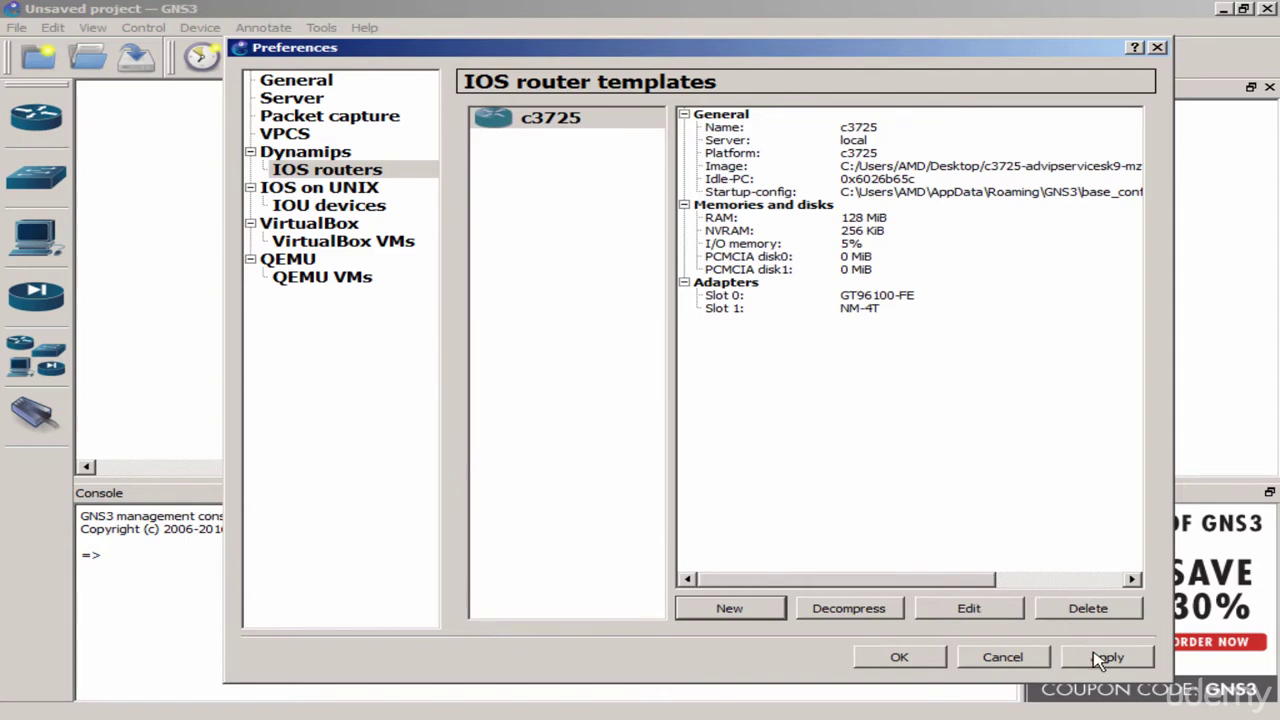
{"action": "left_click", "coordinate": [915, 658]}
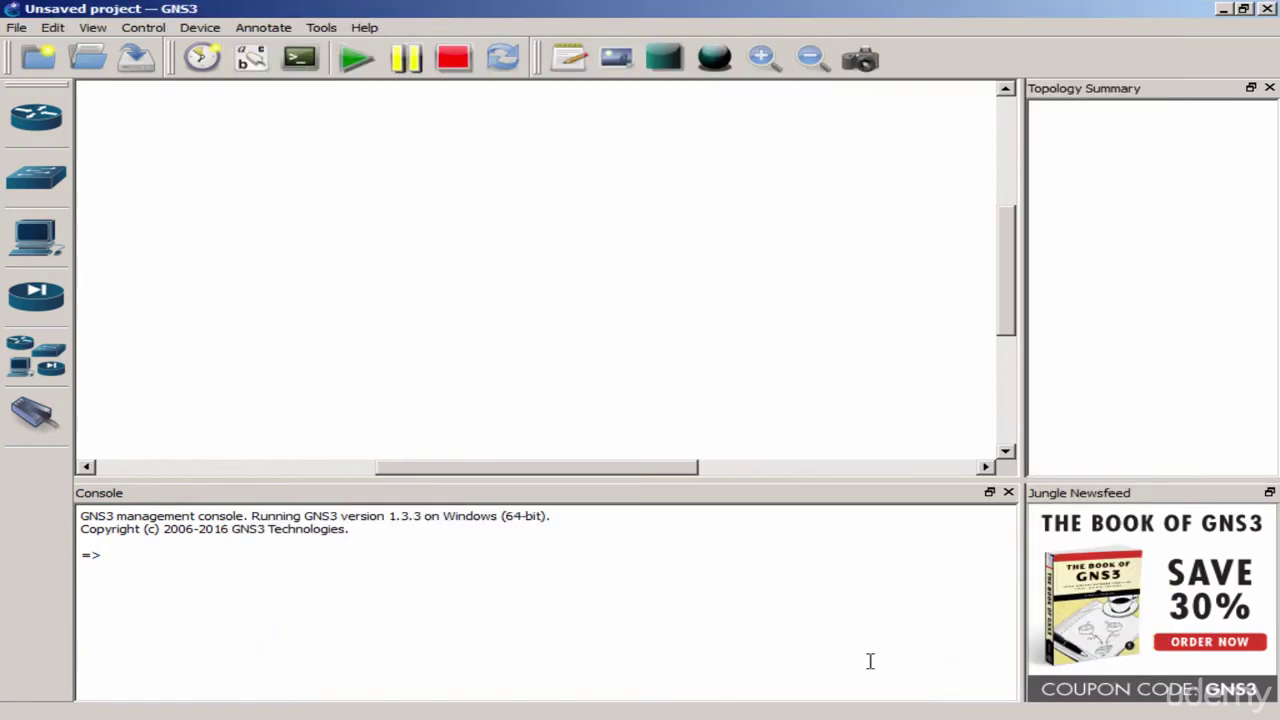
{"action": "left_click", "coordinate": [62, 128]}
- Place a c3725 router R1 and a VPCS host PC1 on the canvas
{"action": "left_click", "coordinate": [157, 128]}
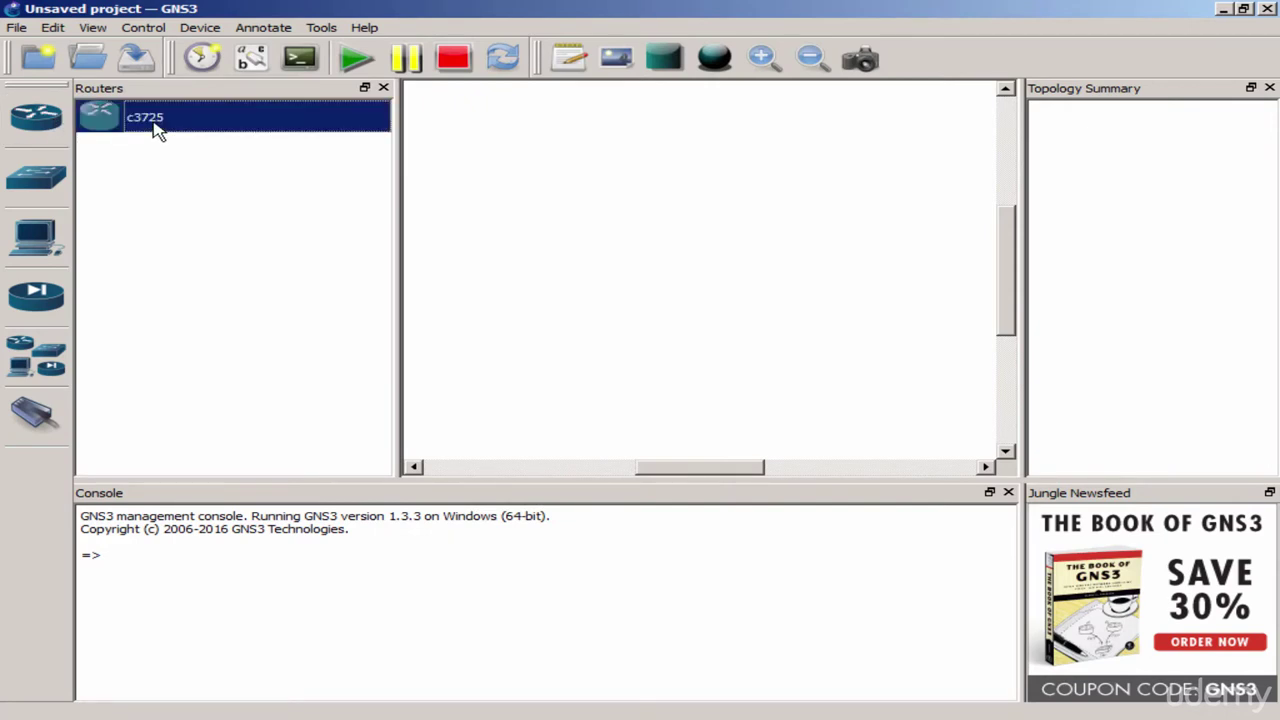
{"action": "left_click_drag", "start_coordinate": [157, 128], "coordinate": [603, 228]}
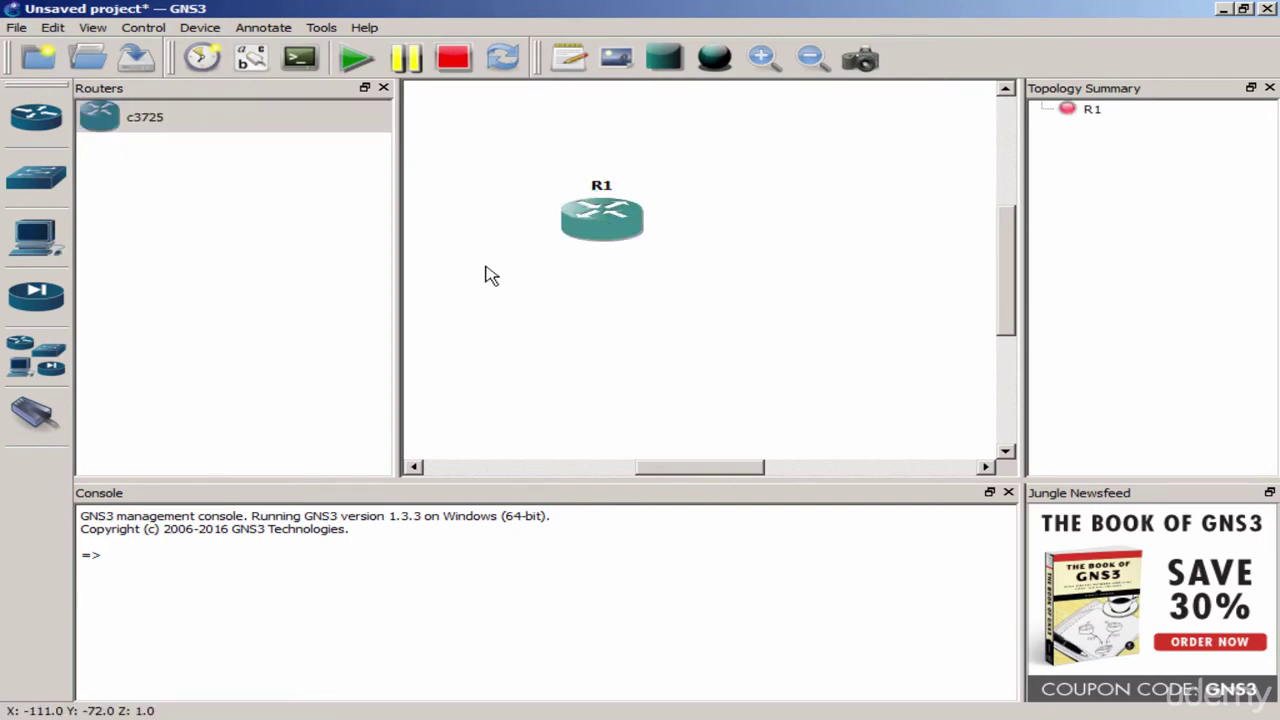
{"action": "left_click", "coordinate": [44, 372]}
{"action": "left_click_drag", "start_coordinate": [149, 350], "coordinate": [781, 327]}
- Review PC1's configuration without changes, then begin a link from PC1
{"action": "right_click", "coordinate": [783, 332]}
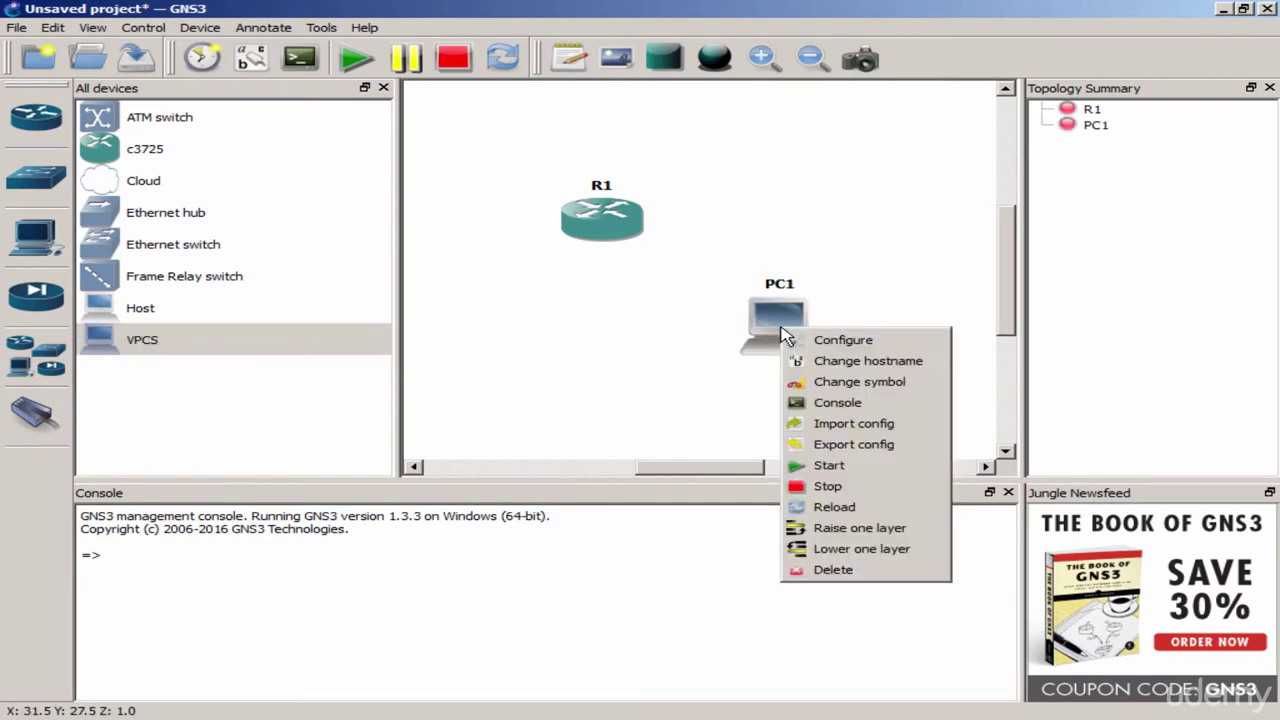
{"action": "left_click", "coordinate": [806, 341]}
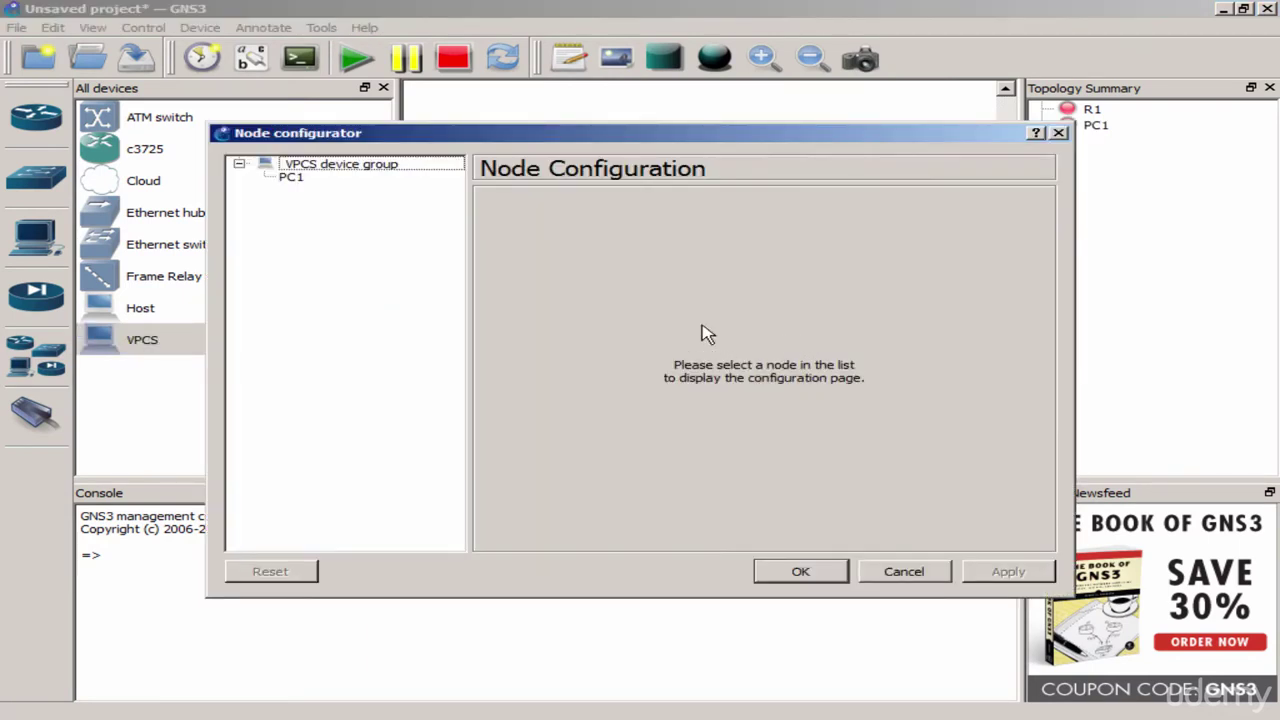
{"action": "left_click", "coordinate": [385, 180]}
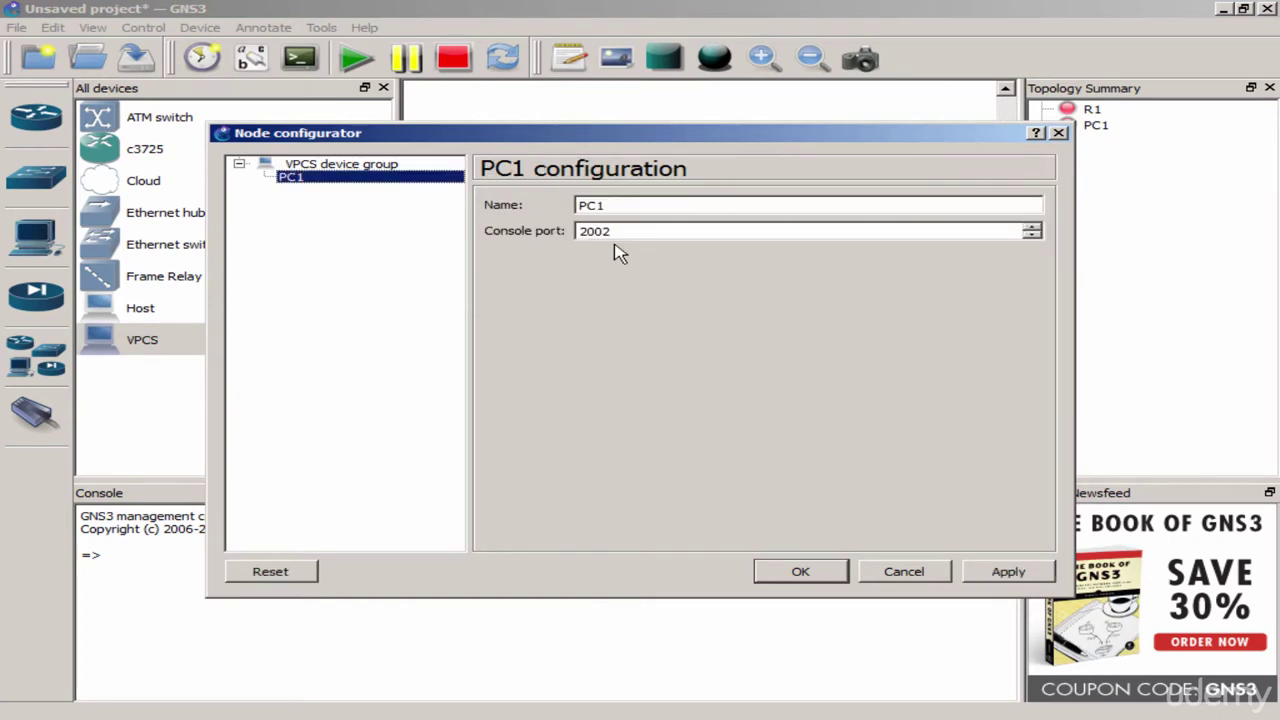
{"action": "left_click", "coordinate": [916, 577]}
{"action": "right_click", "coordinate": [753, 348]}
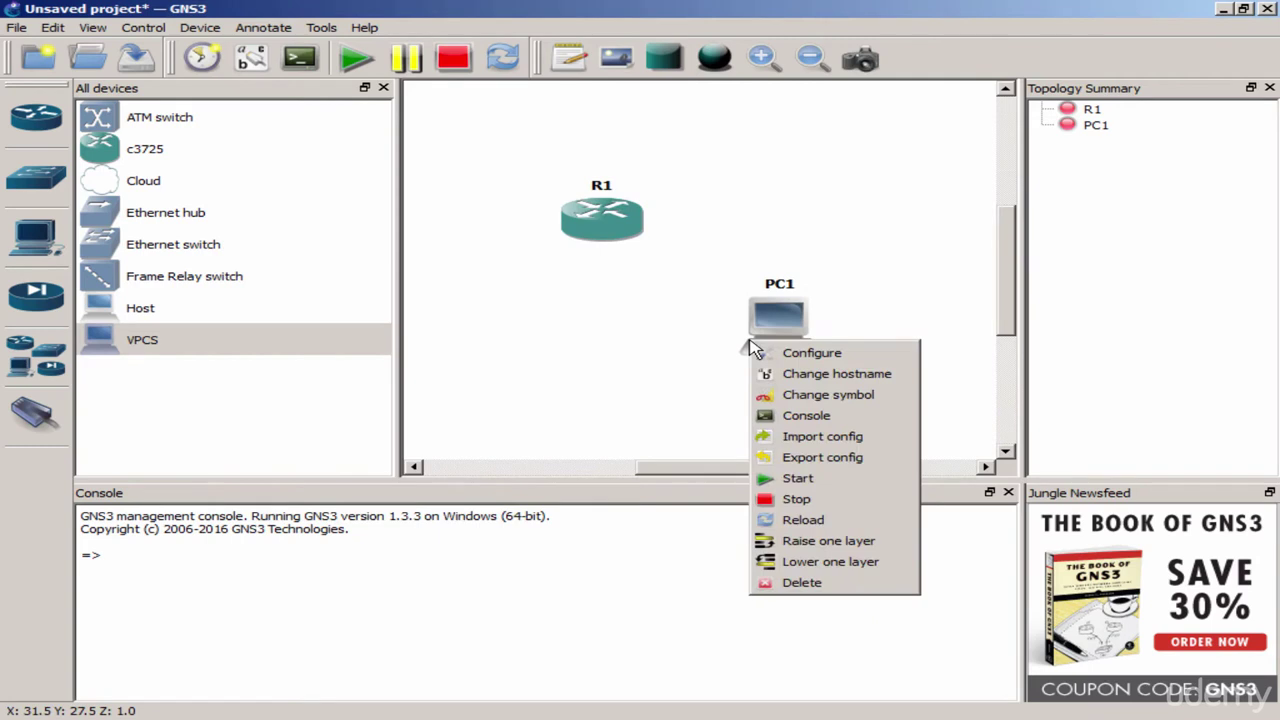
{"action": "left_click", "coordinate": [635, 340]}
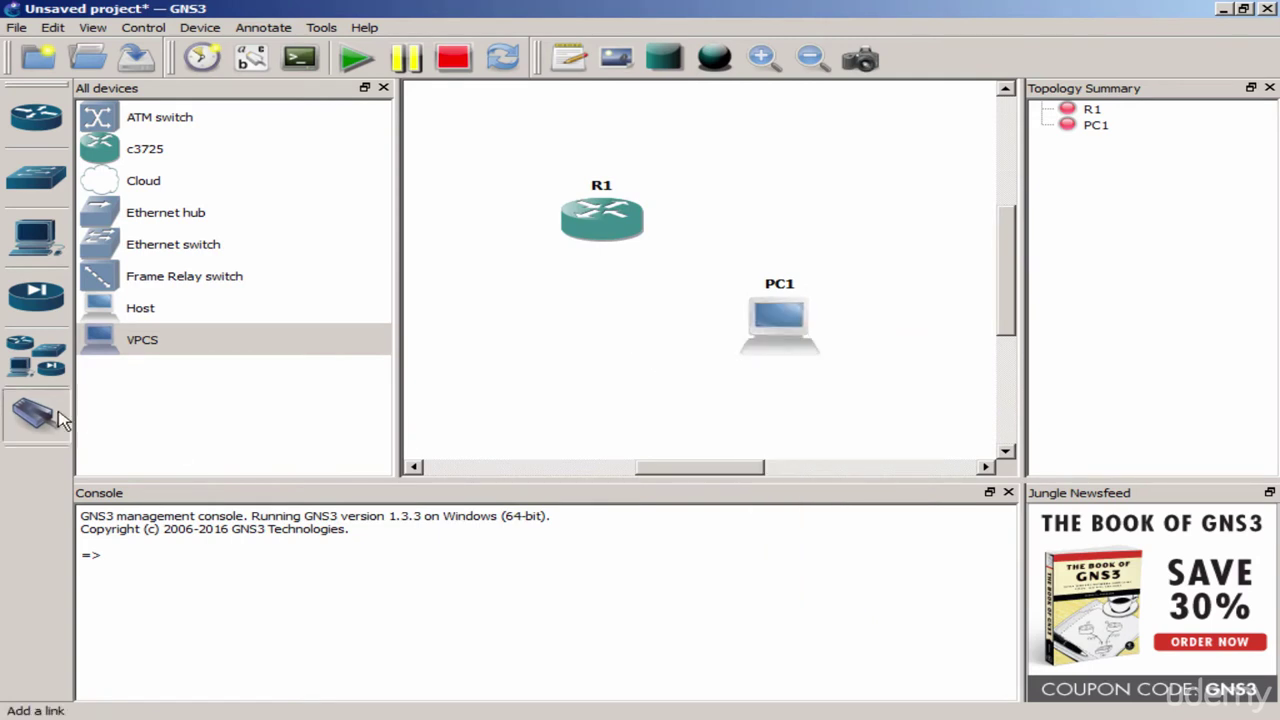
{"action": "left_click", "coordinate": [58, 414]}
{"action": "left_click", "coordinate": [752, 338]}
- Cable PC1's Ethernet0 to R1's FastEthernet0/0 and leave link mode
{"action": "left_click", "coordinate": [768, 347]}
{"action": "left_click", "coordinate": [601, 215]}
{"action": "left_click", "coordinate": [601, 215]}
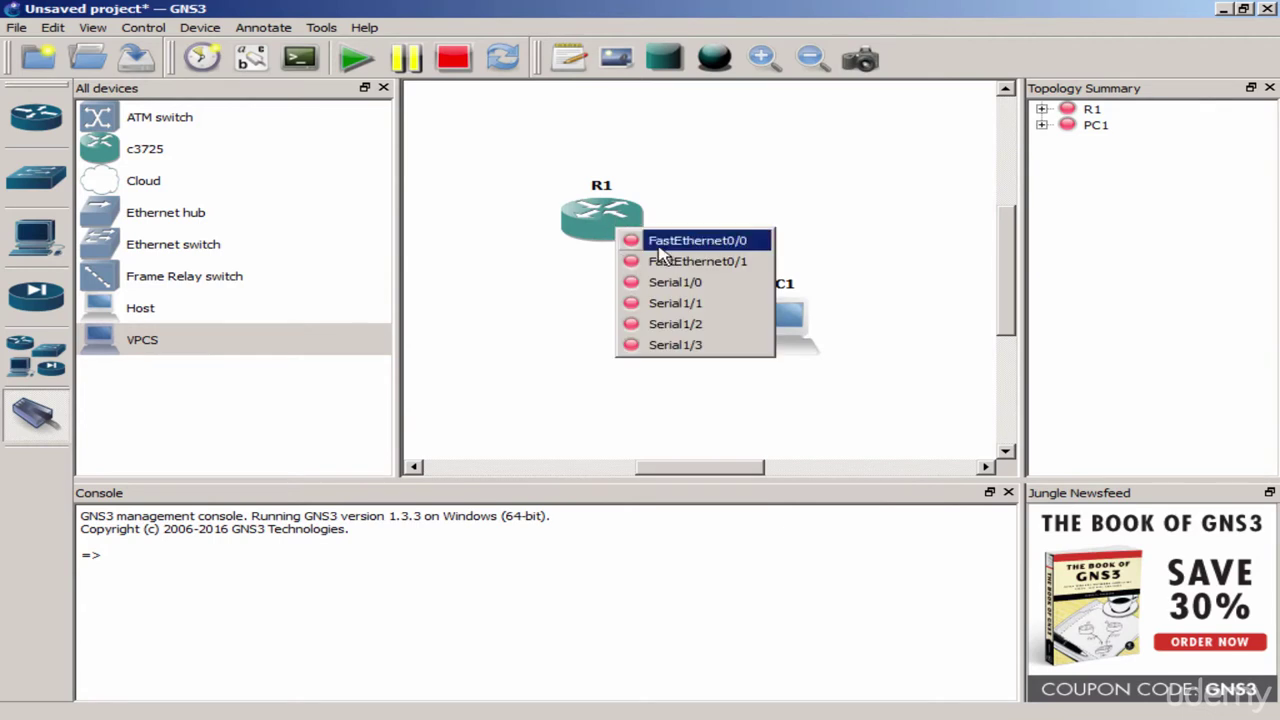
{"action": "left_click", "coordinate": [672, 245]}
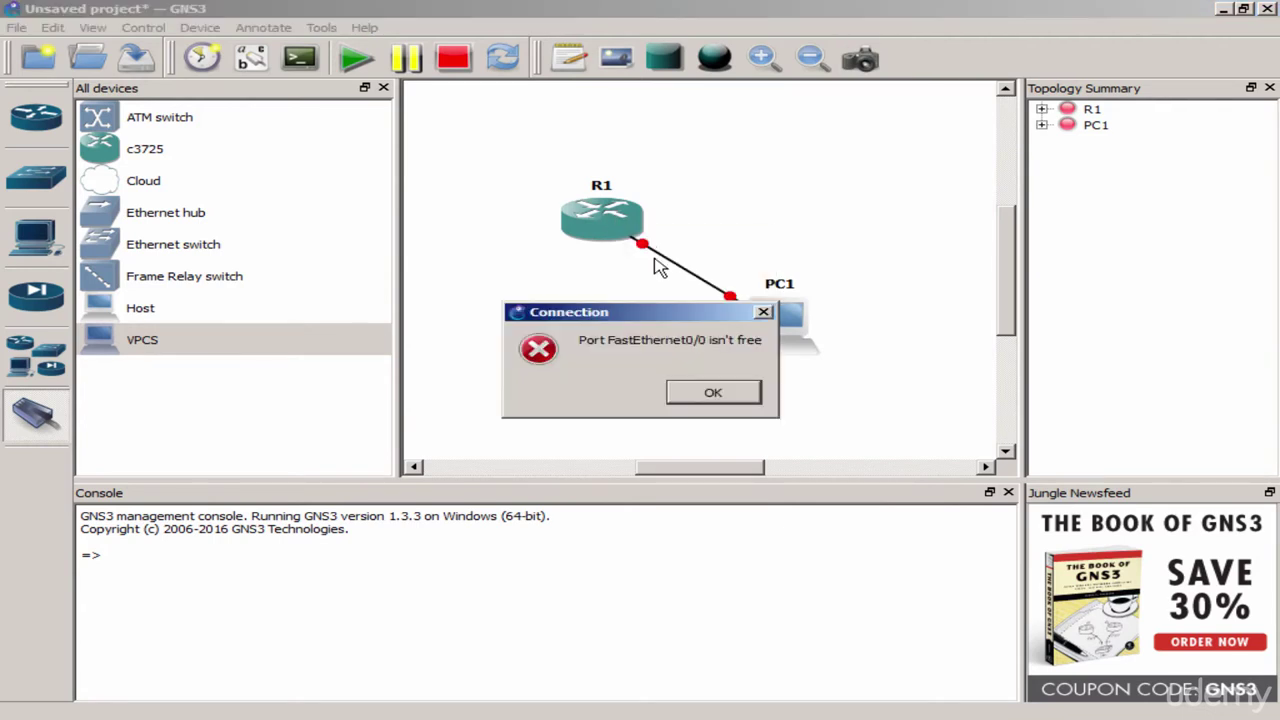
{"action": "left_click", "coordinate": [719, 400]}
{"action": "left_click", "coordinate": [40, 420]}
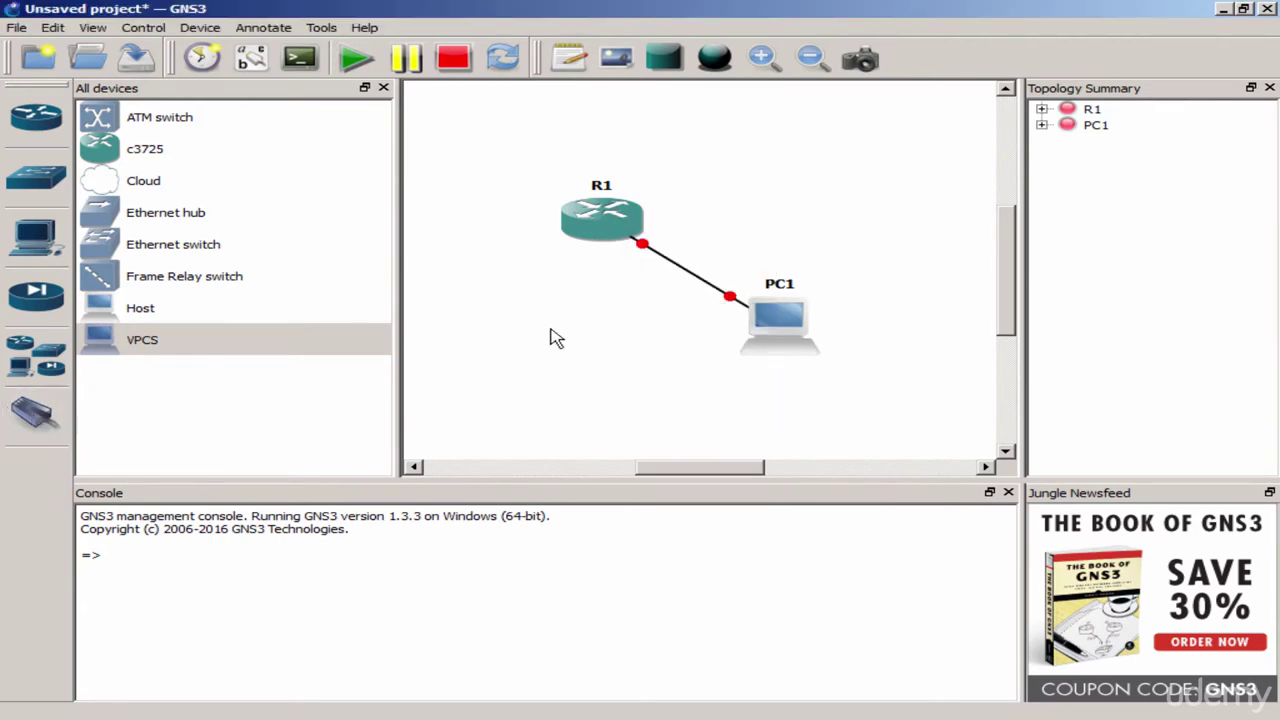
- Start the PC1 virtual PC
{"action": "right_click", "coordinate": [771, 341]}
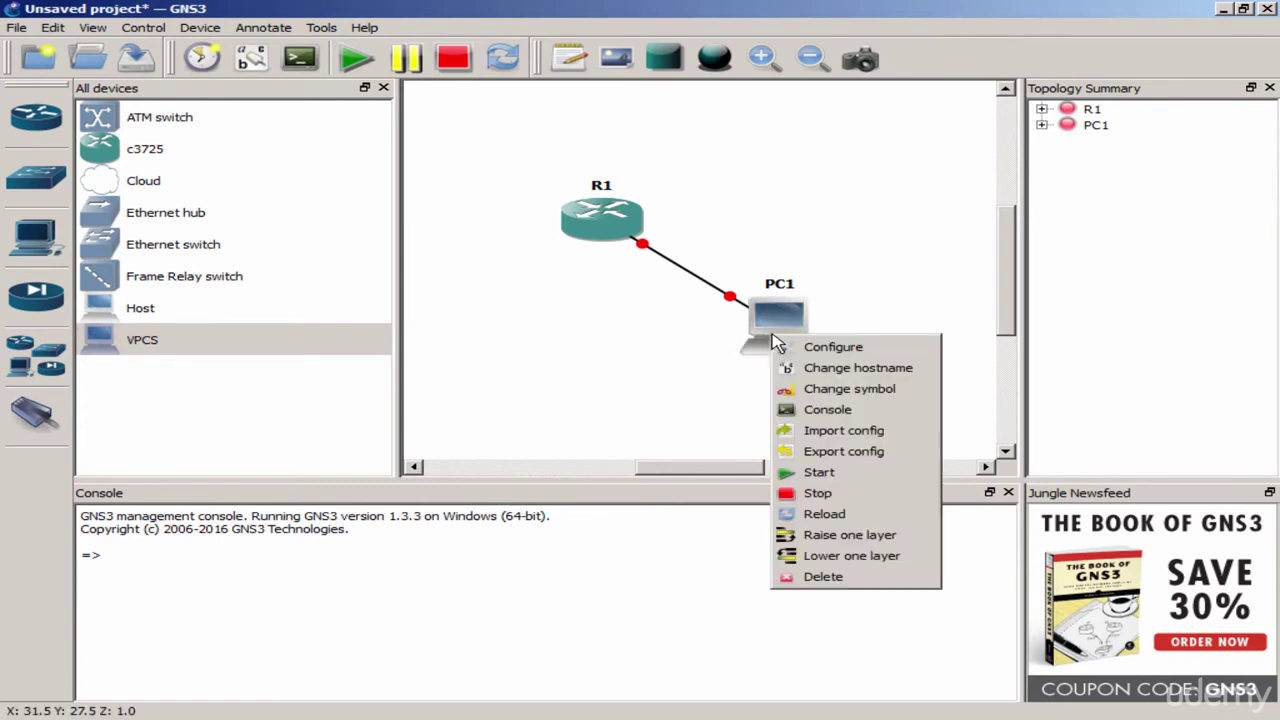
{"action": "left_click", "coordinate": [830, 478]}
{"action": "right_click", "coordinate": [786, 341]}
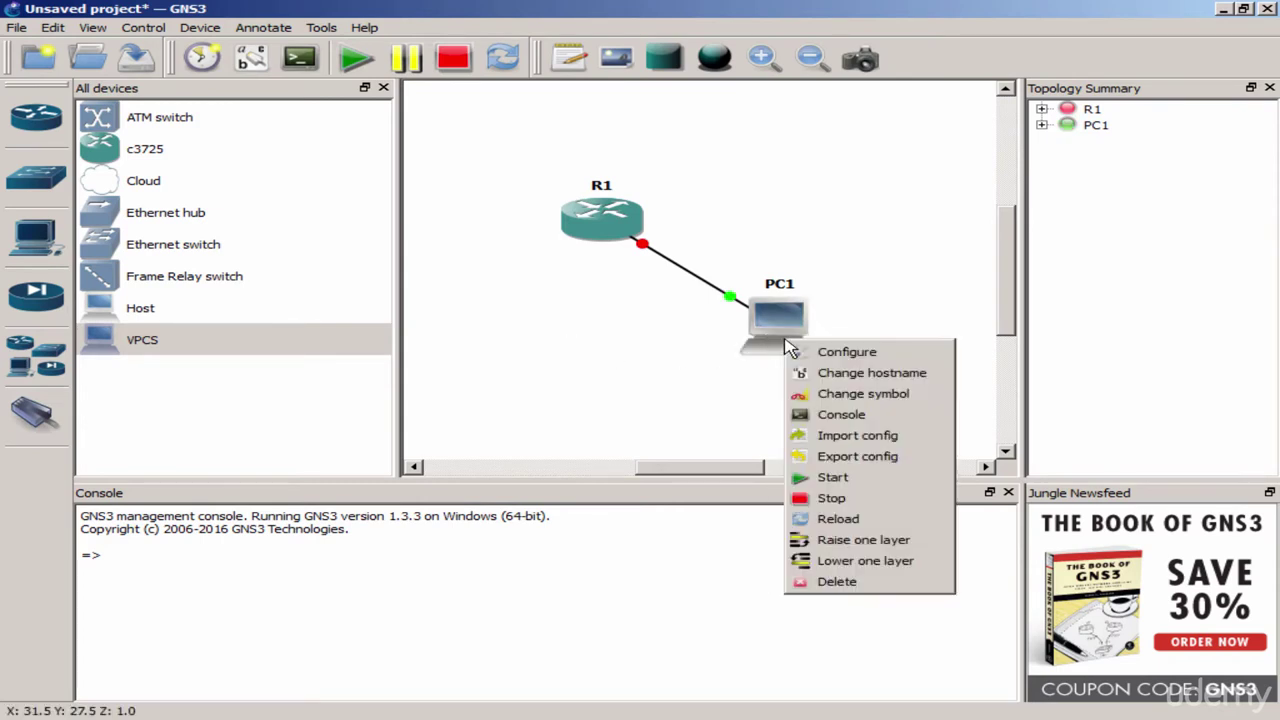
{"action": "left_click", "coordinate": [686, 374]}
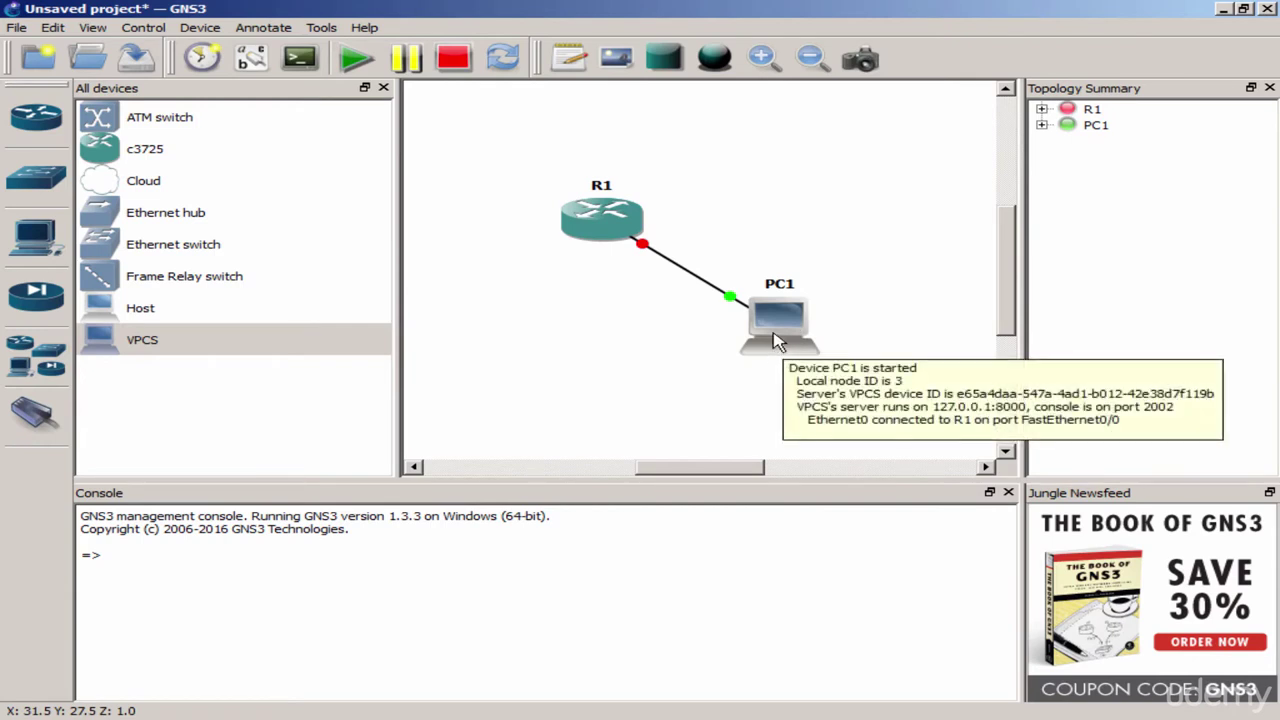
{"action": "right_click", "coordinate": [766, 353]}
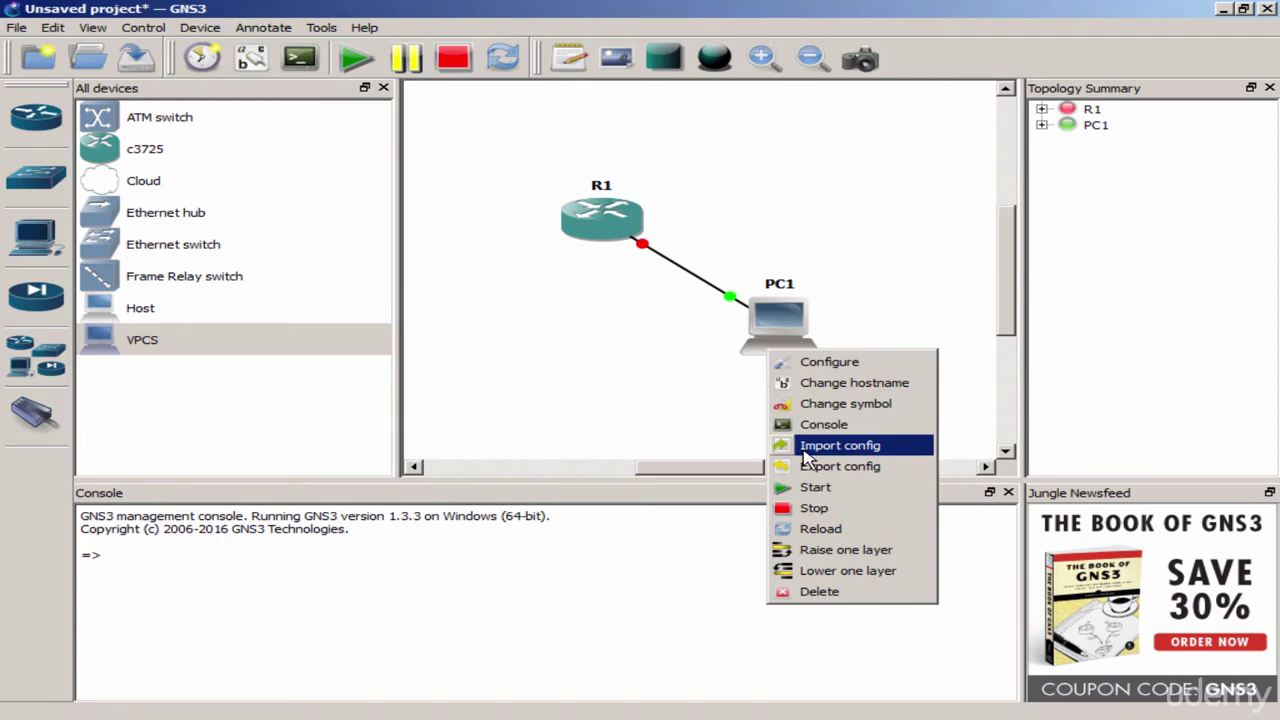
- Open PC1's console and list the available VPCS commands with ?
{"action": "left_click", "coordinate": [836, 428]}
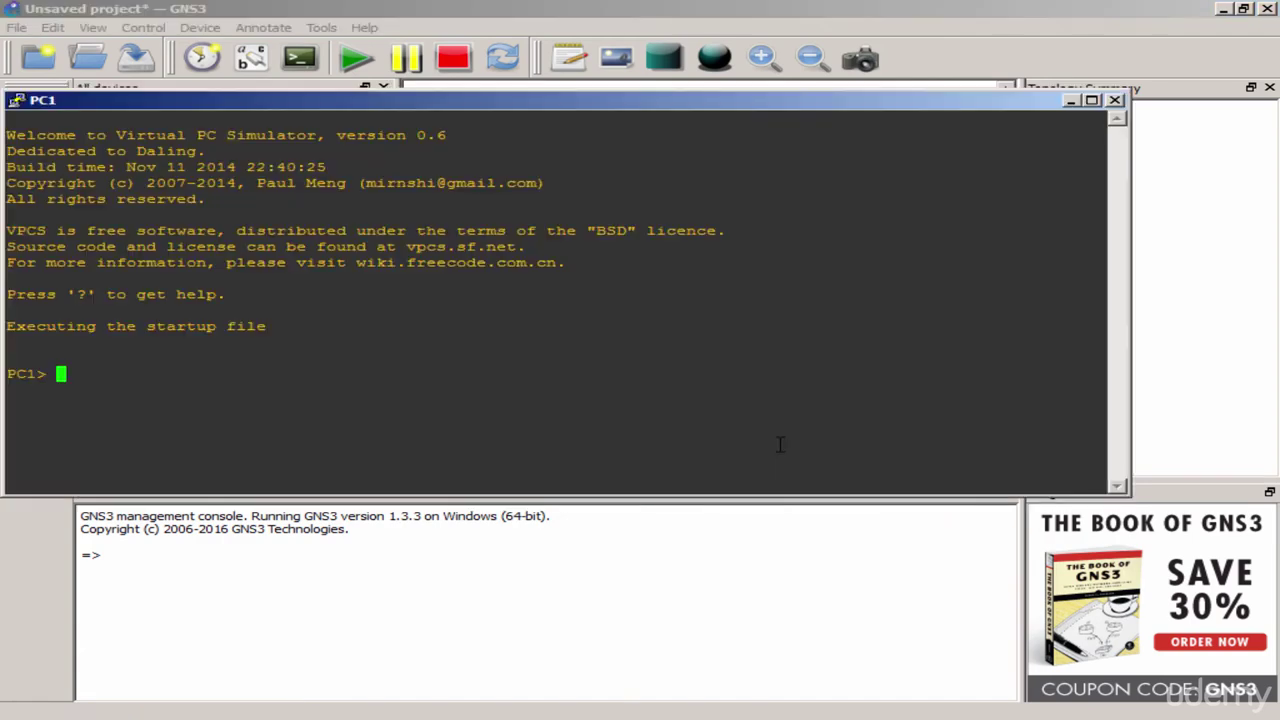
{"action": "left_click_drag", "start_coordinate": [636, 104], "coordinate": [734, 163]}
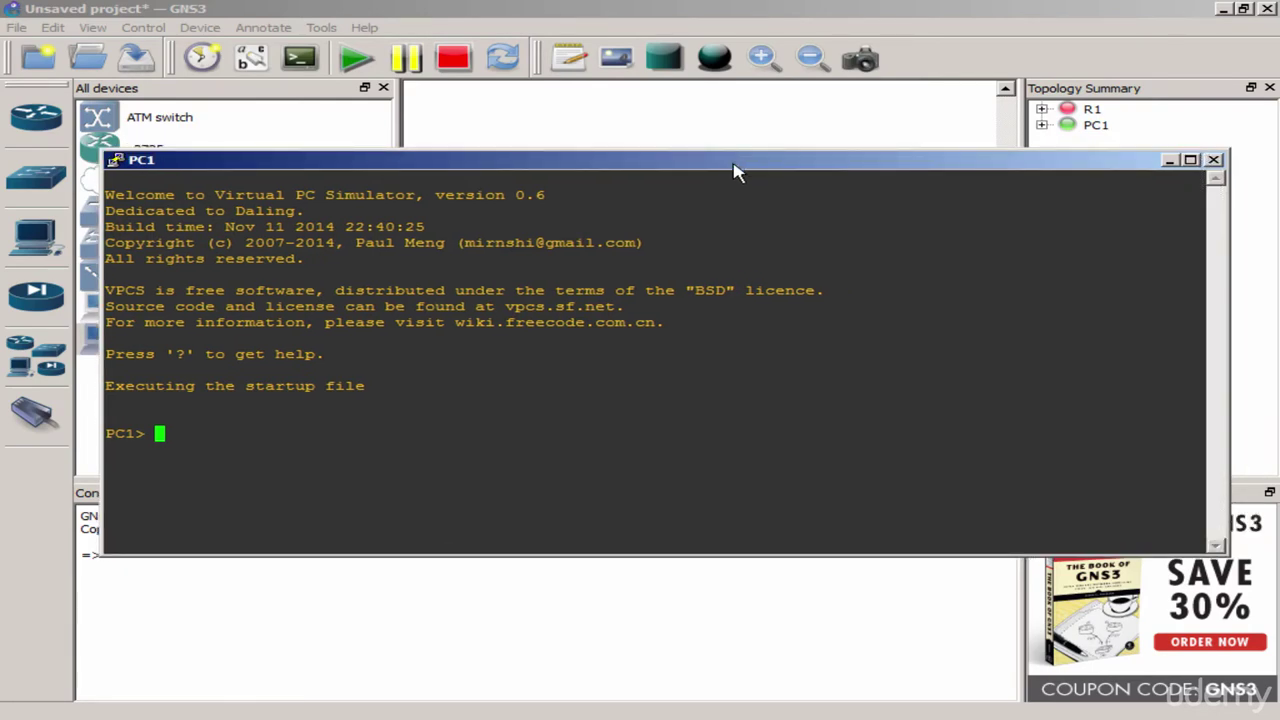
{"action": "type", "text": "?"}
{"action": "key", "text": "Return"}
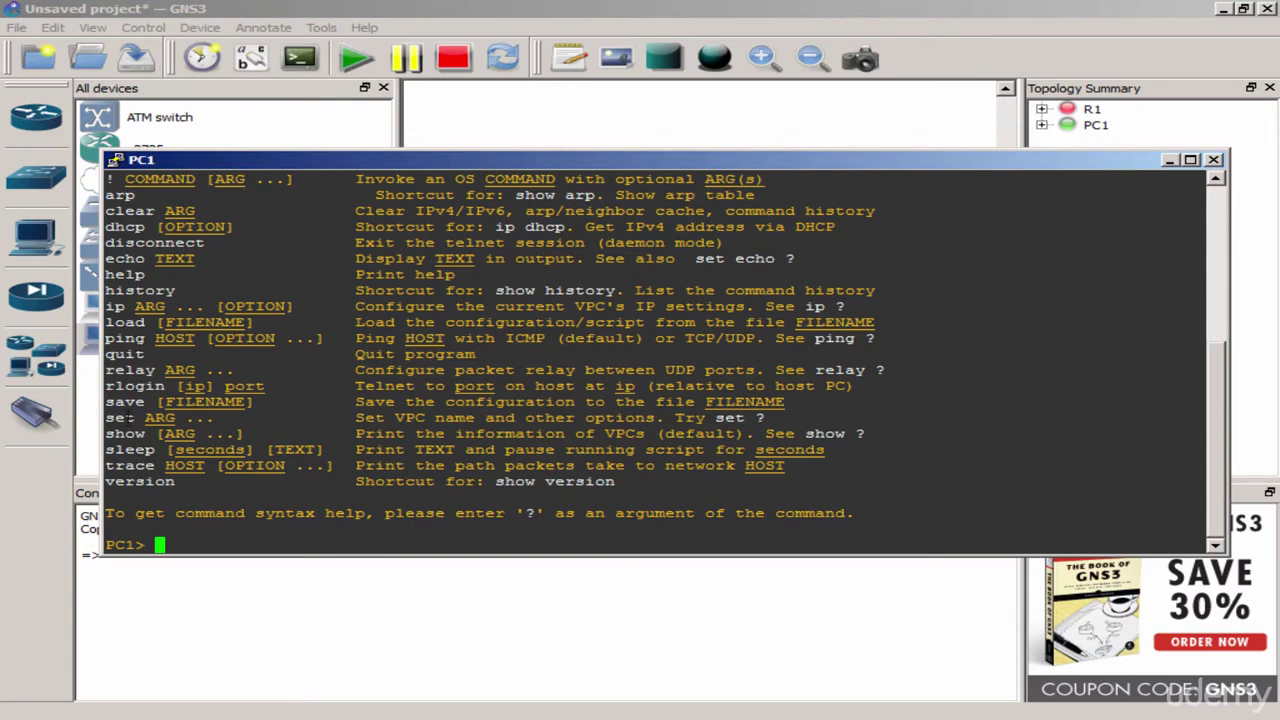
{"action": "double_click", "coordinate": [145, 465]}
{"action": "left_click", "coordinate": [359, 330]}
{"action": "triple_click", "coordinate": [129, 433]}
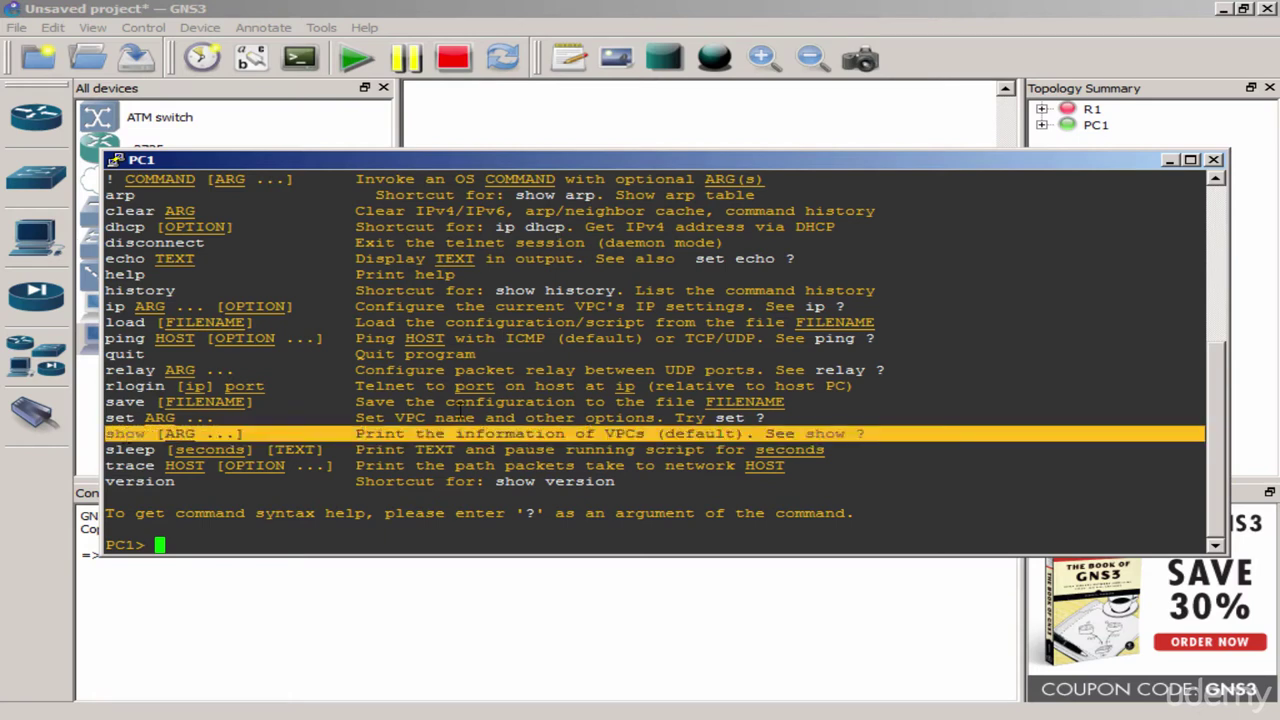
{"action": "left_click_drag", "start_coordinate": [460, 411], "coordinate": [490, 393]}
{"action": "left_click", "coordinate": [543, 411]}
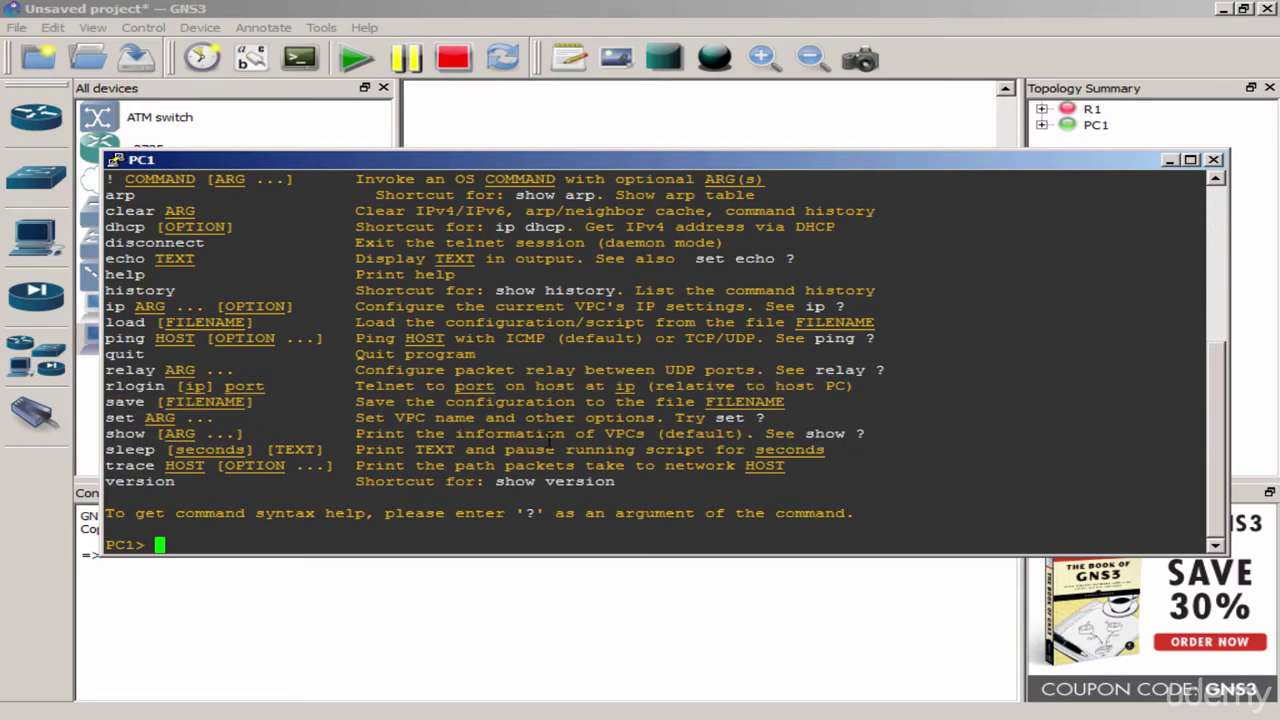
- Show PC1's current address settings and the ip command help
{"action": "type", "text": "show"}
{"action": "key", "text": "Return"}
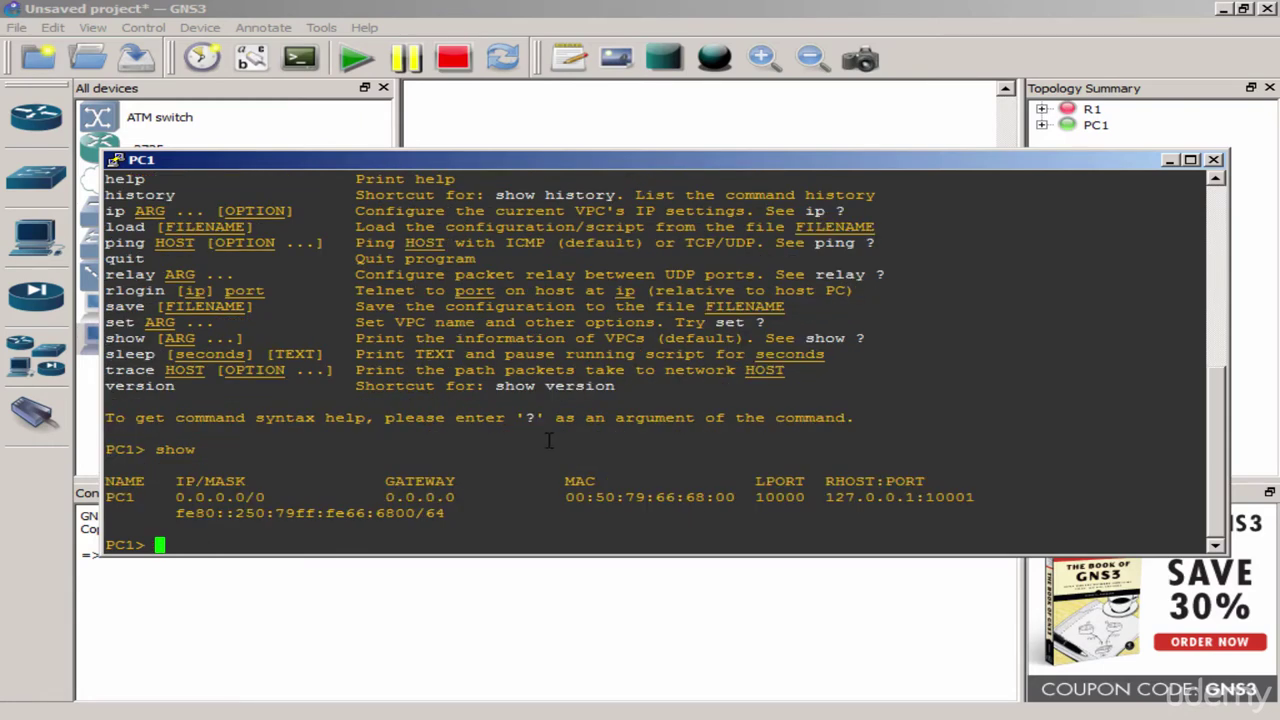
{"action": "type", "text": "ip"}
{"action": "key", "text": "Return"}
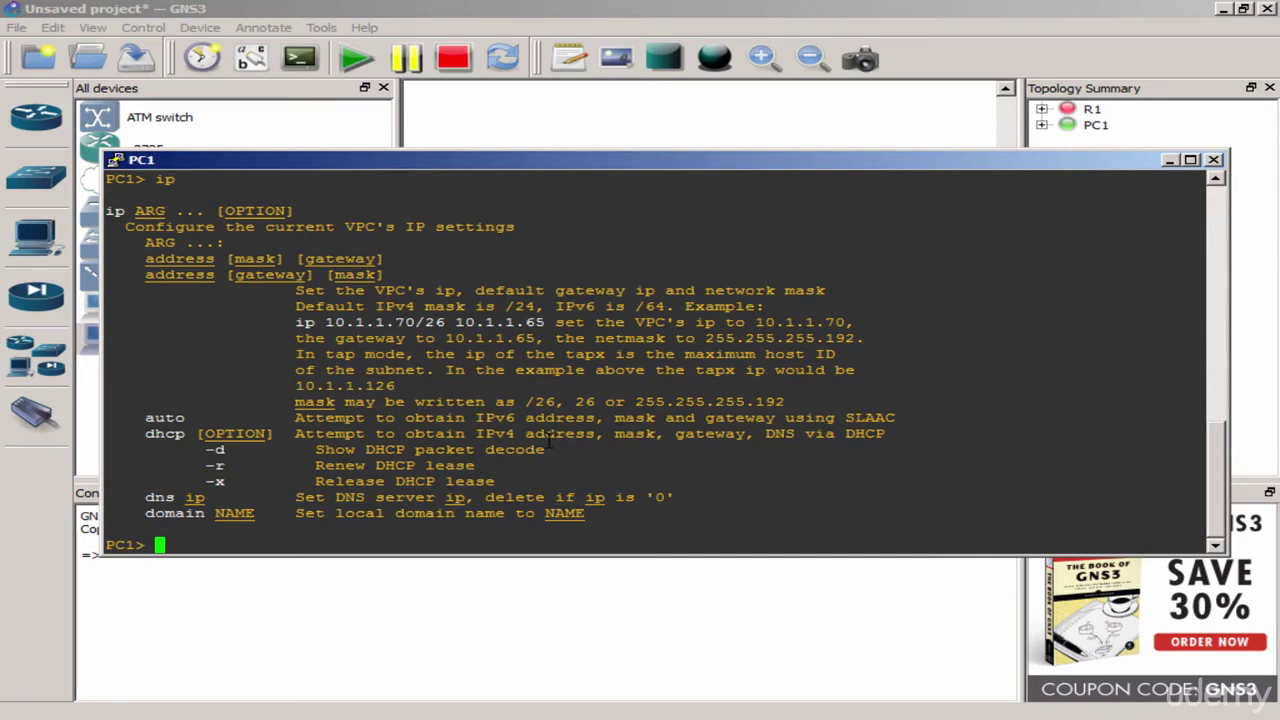
- Assign PC1 1.1.1.1/30 with gateway 1.1.1.2 and ping 1.1.1.1
{"action": "type", "text": "ip"}
{"action": "mouse_move", "coordinate": [289, 323]}
{"action": "left_mouse_down"}
{"action": "mouse_move", "coordinate": [557, 341]}
{"action": "mouse_move", "coordinate": [540, 322]}
{"action": "mouse_move", "coordinate": [296, 322]}
{"action": "left_mouse_up"}
{"action": "left_click", "coordinate": [296, 322]}
{"action": "type", "text": "1.1.1.1/30 "}
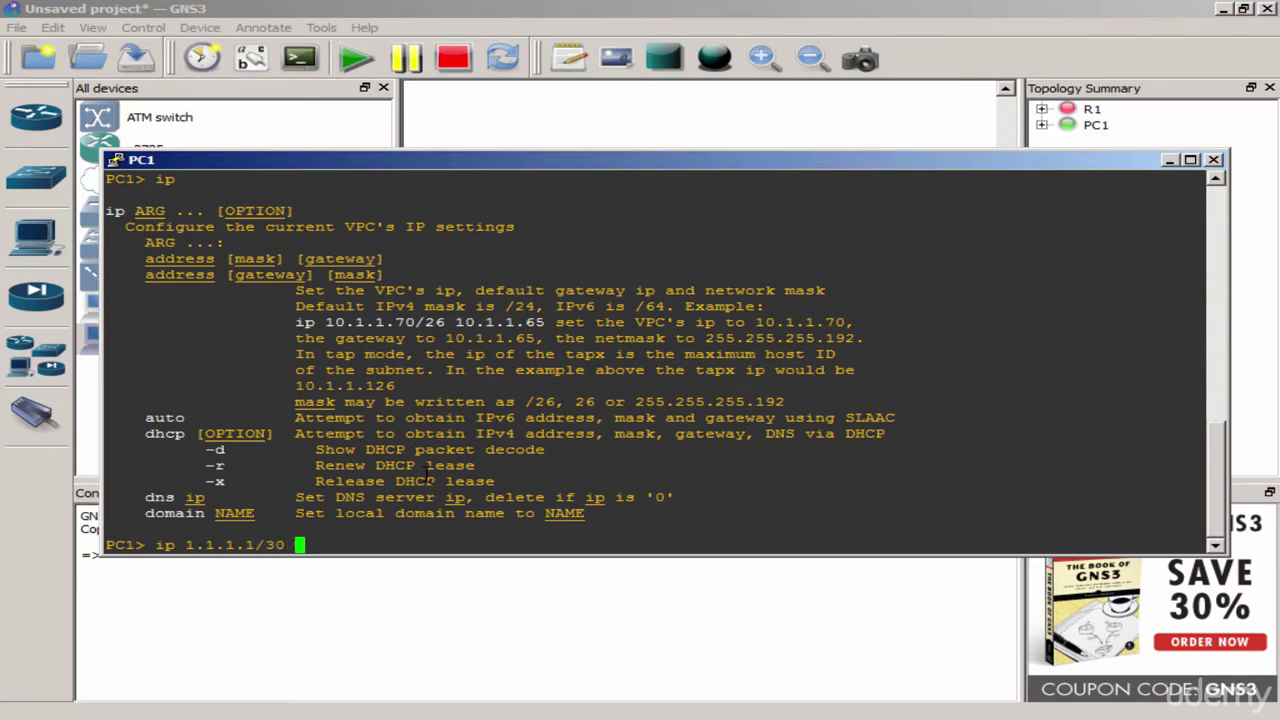
{"action": "type", "text": "1.1.1.1"}
{"action": "key", "text": "Return"}
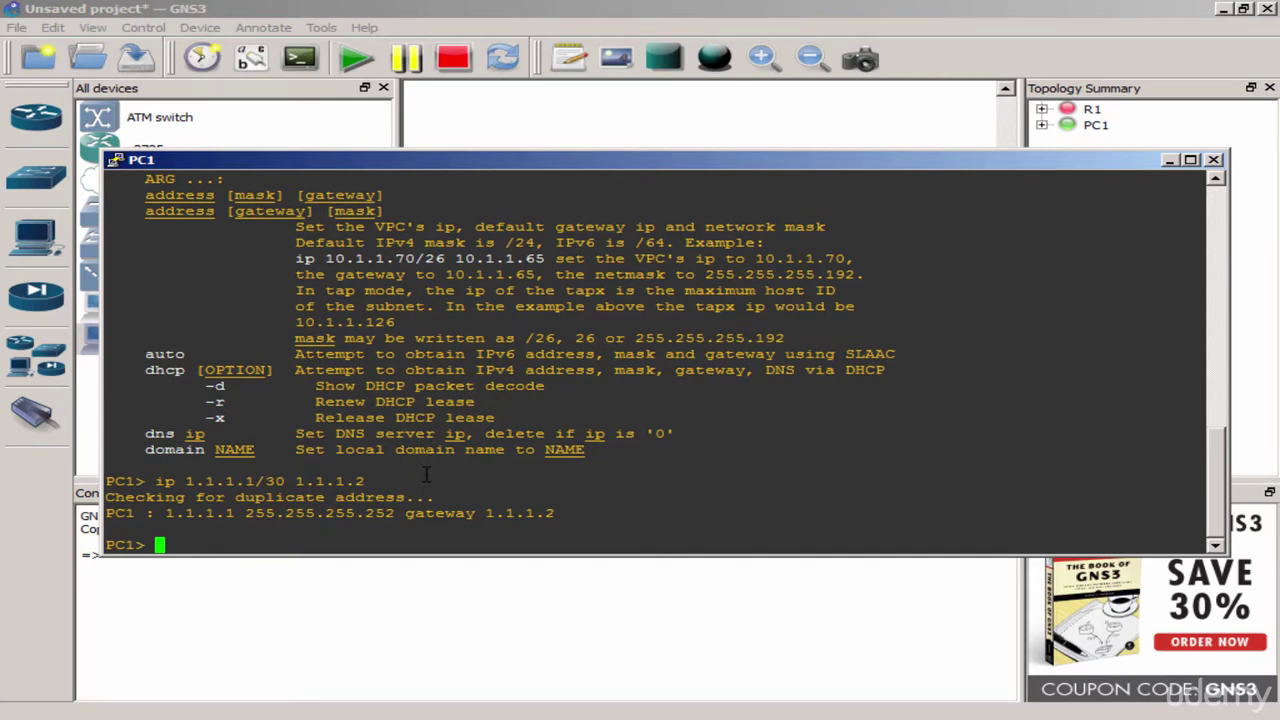
{"action": "type", "text": "ping 1.1.1.1"}
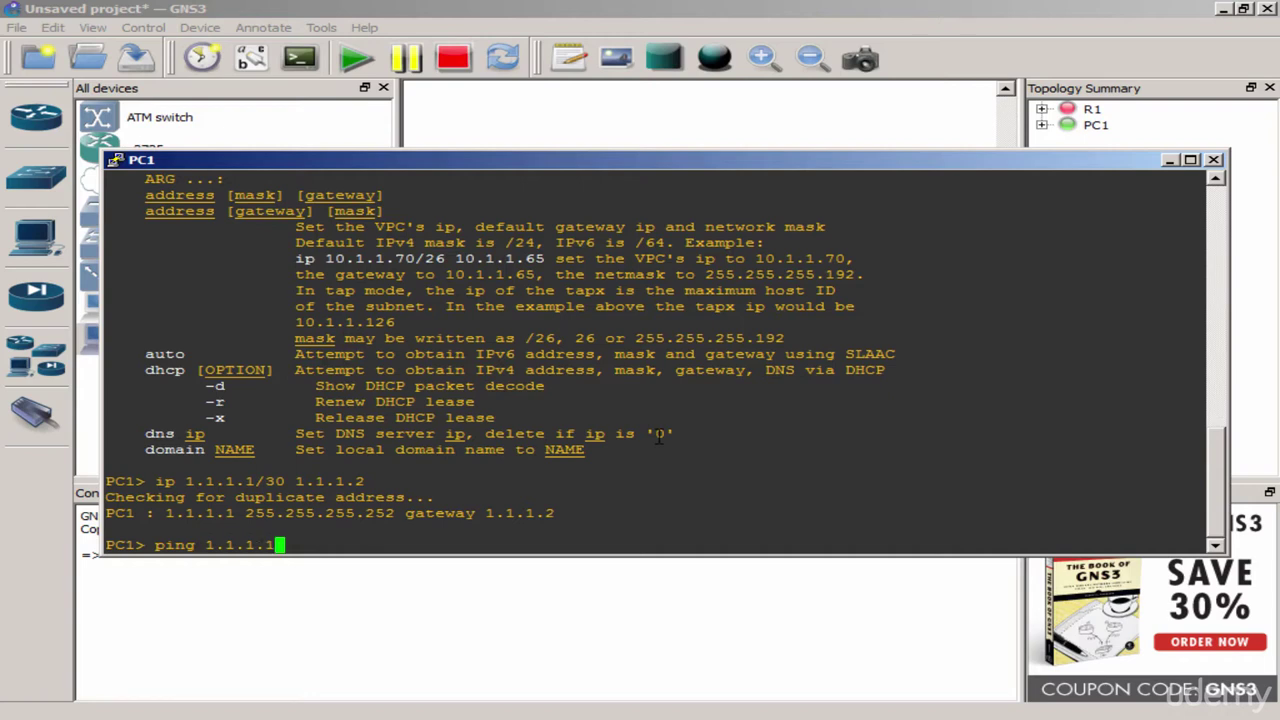
{"action": "key", "text": "Return"}
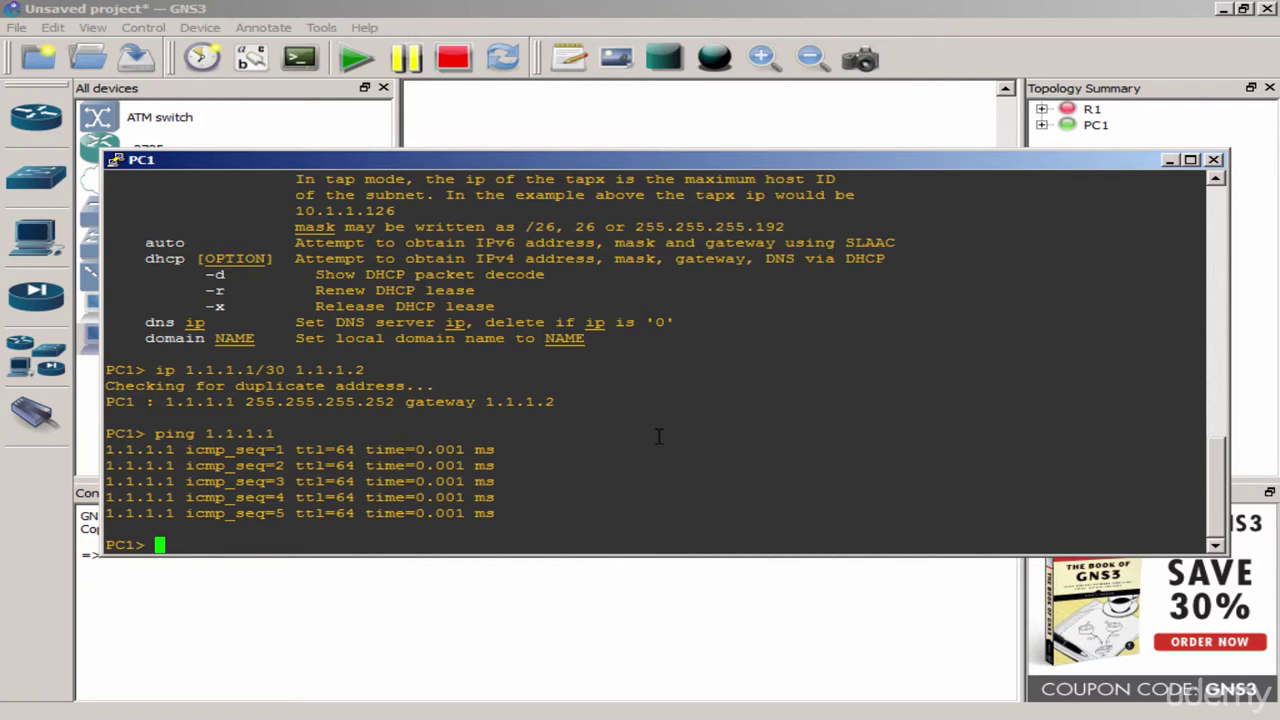
- Start router R1 and open its console to a prompt
{"action": "left_click", "coordinate": [678, 588]}
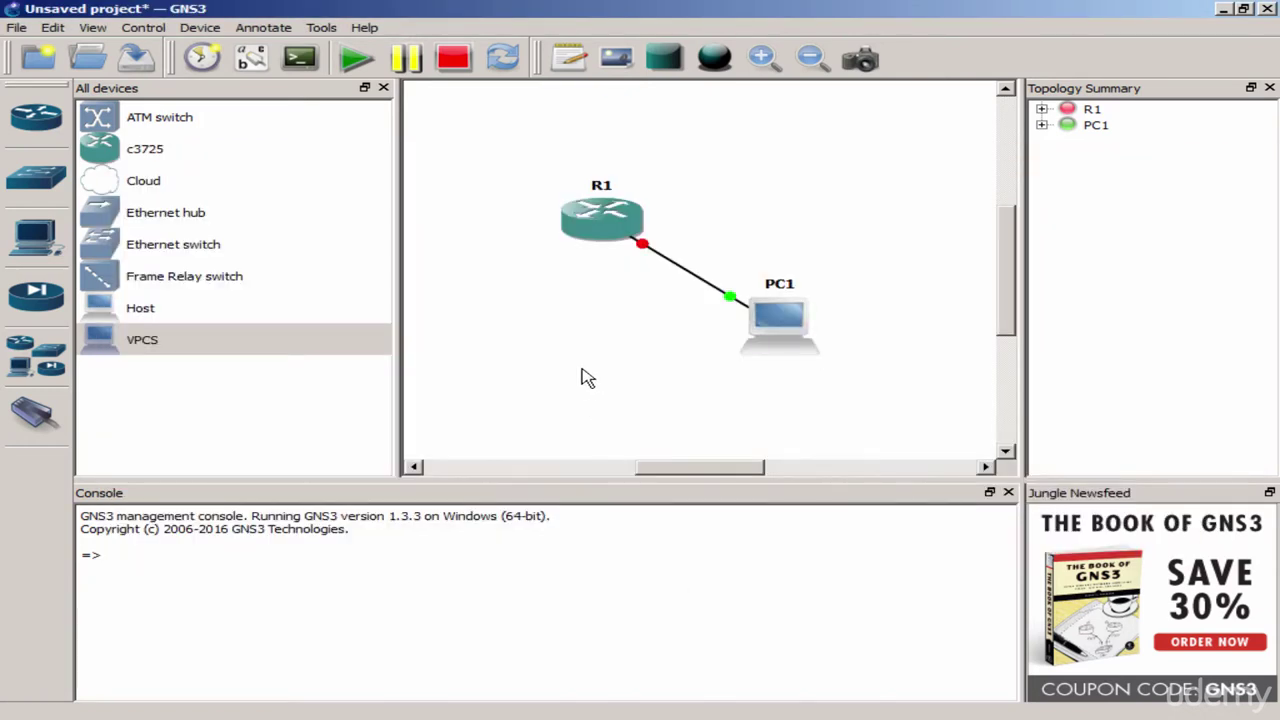
{"action": "right_click", "coordinate": [605, 238]}
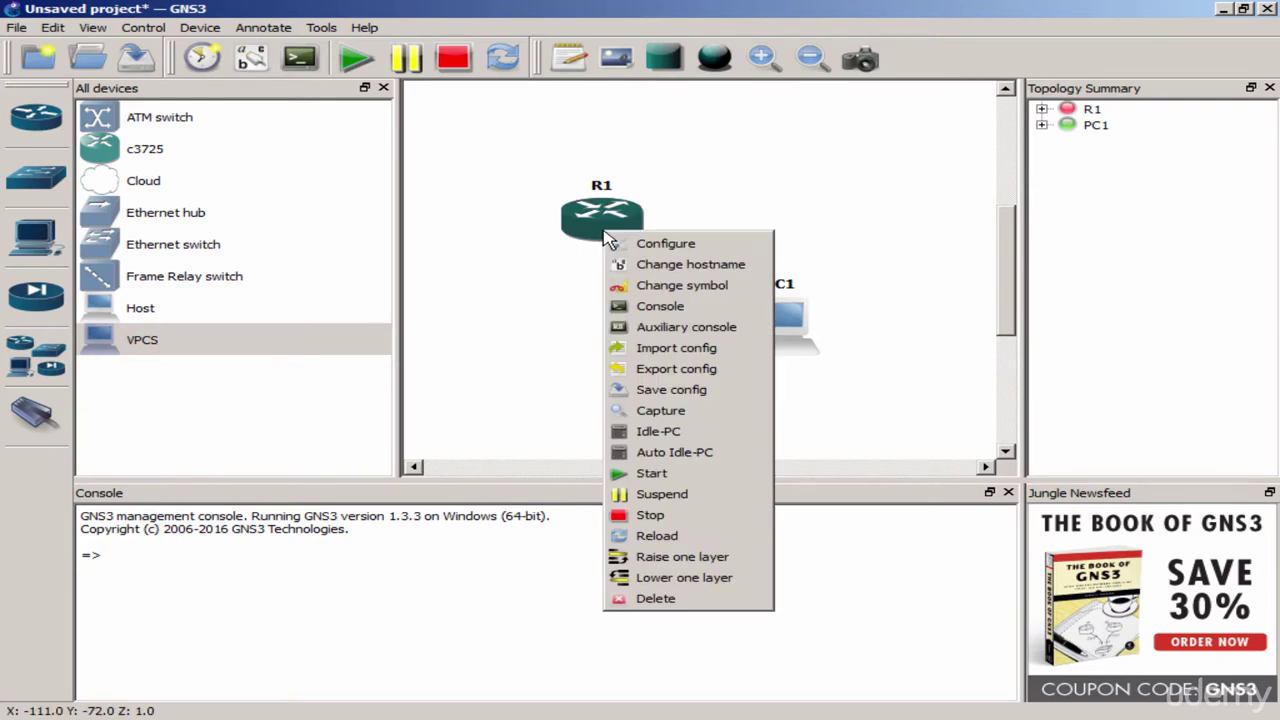
{"action": "left_click", "coordinate": [640, 473]}
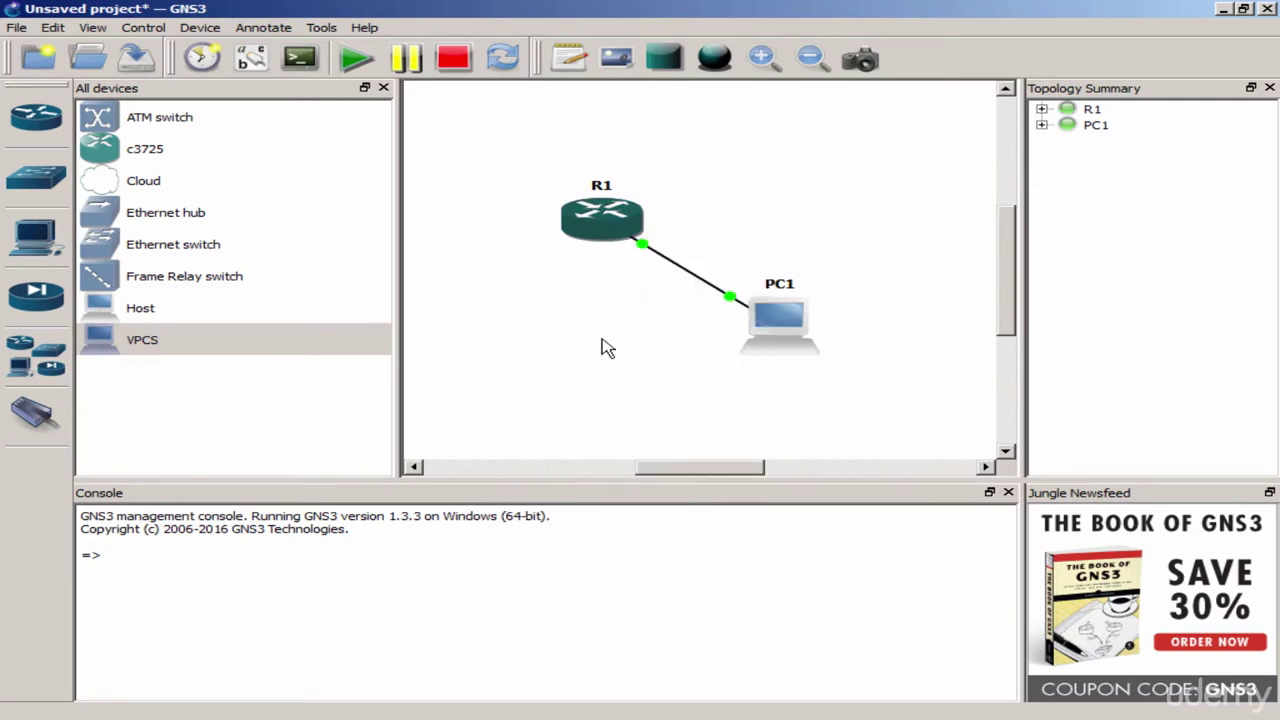
{"action": "right_click", "coordinate": [612, 241]}
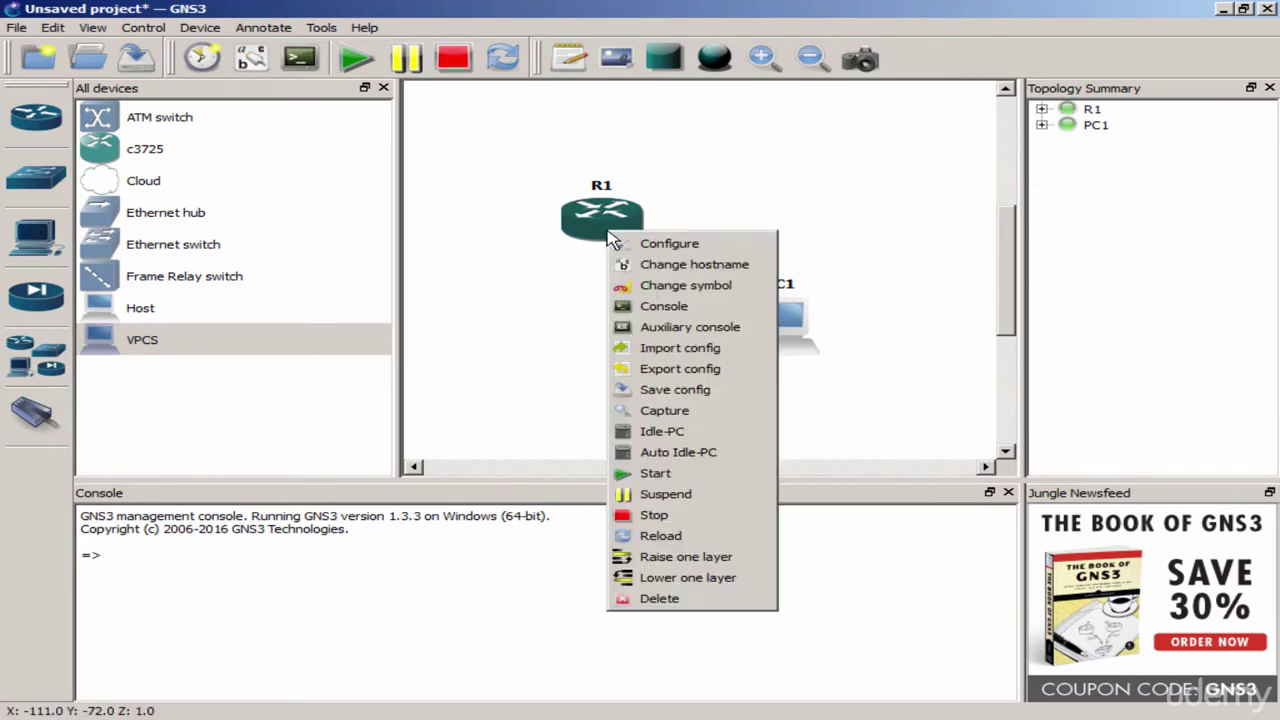
{"action": "left_click", "coordinate": [689, 306]}
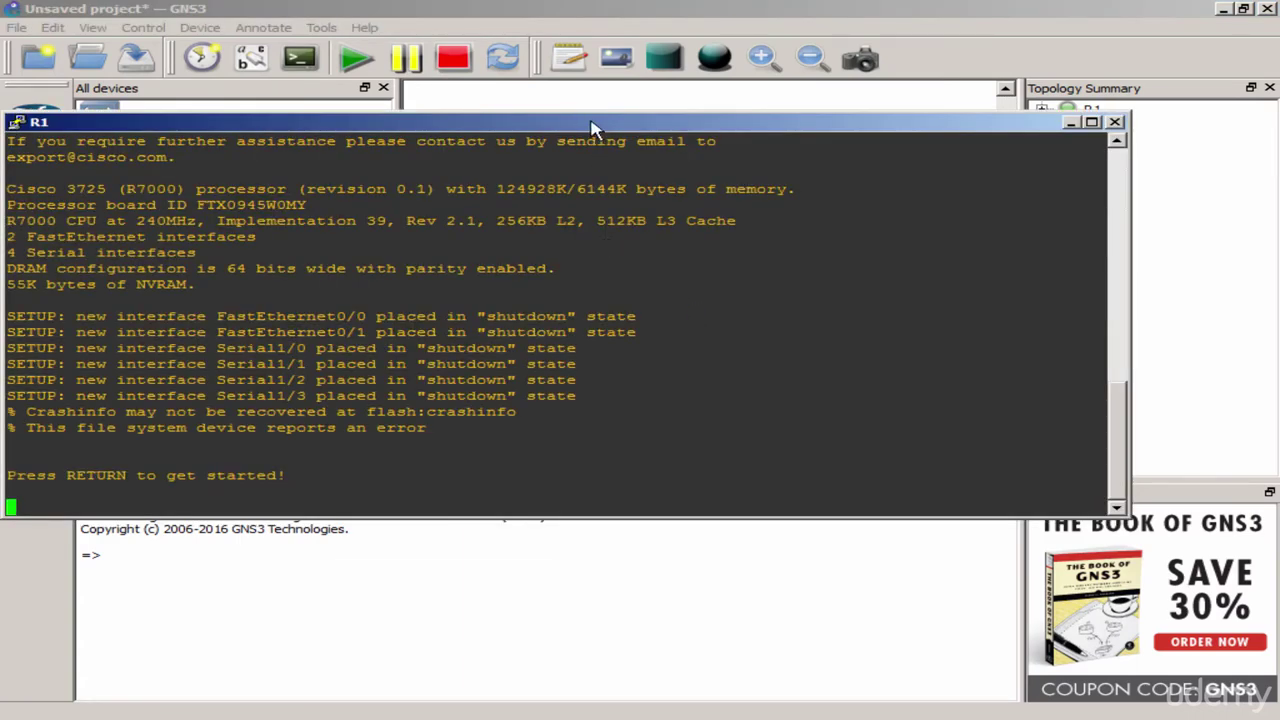
{"action": "left_click_drag", "start_coordinate": [602, 123], "coordinate": [661, 123]}
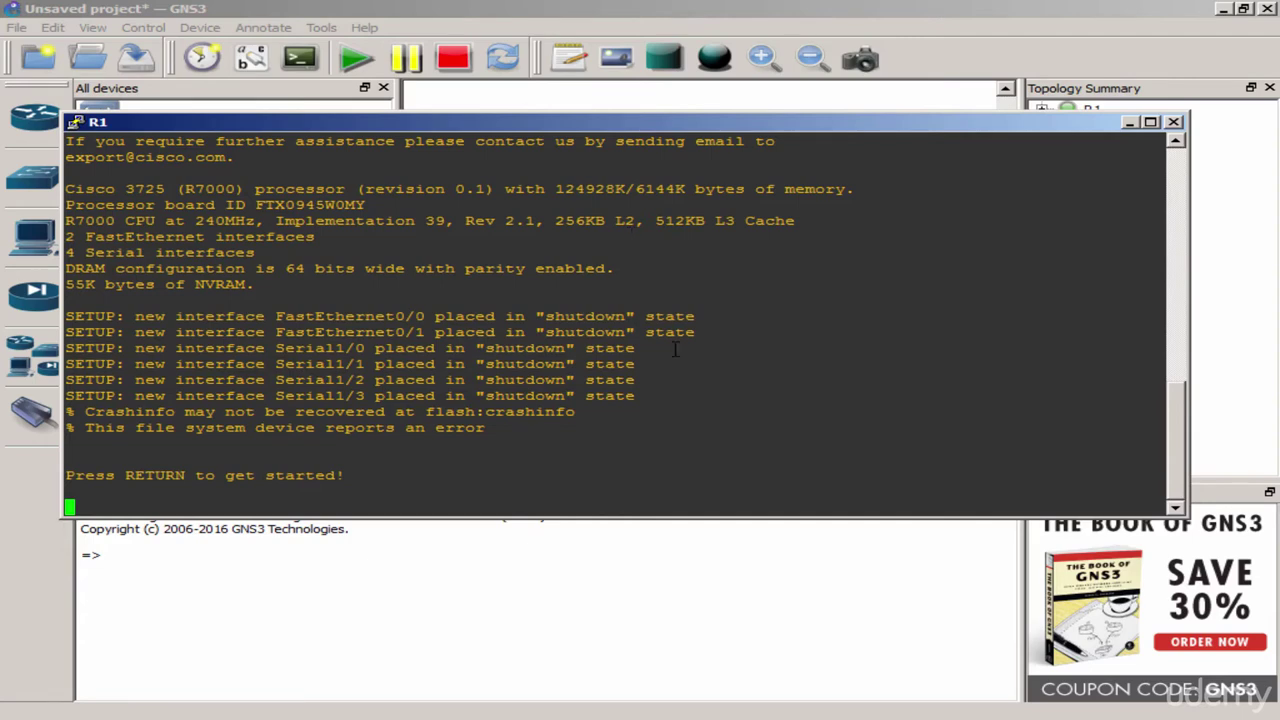
{"action": "key", "text": "Return"}
{"action": "key", "text": "Return"}
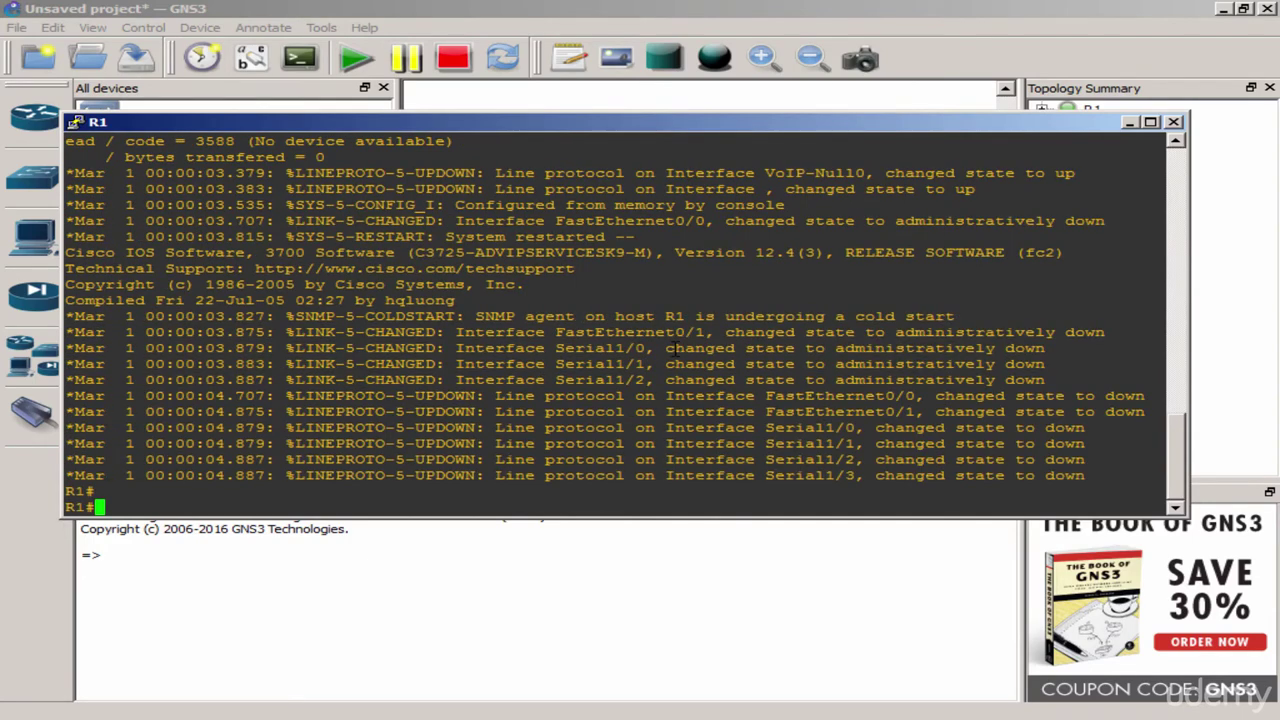
- Set fa0/0 to 1.1.1.2 255.255.255.252 with no shutdown, then ping 1.1.1.1
{"action": "type", "text": "conf t"}
{"action": "key", "text": "Return"}
{"action": "type", "text": "int "}
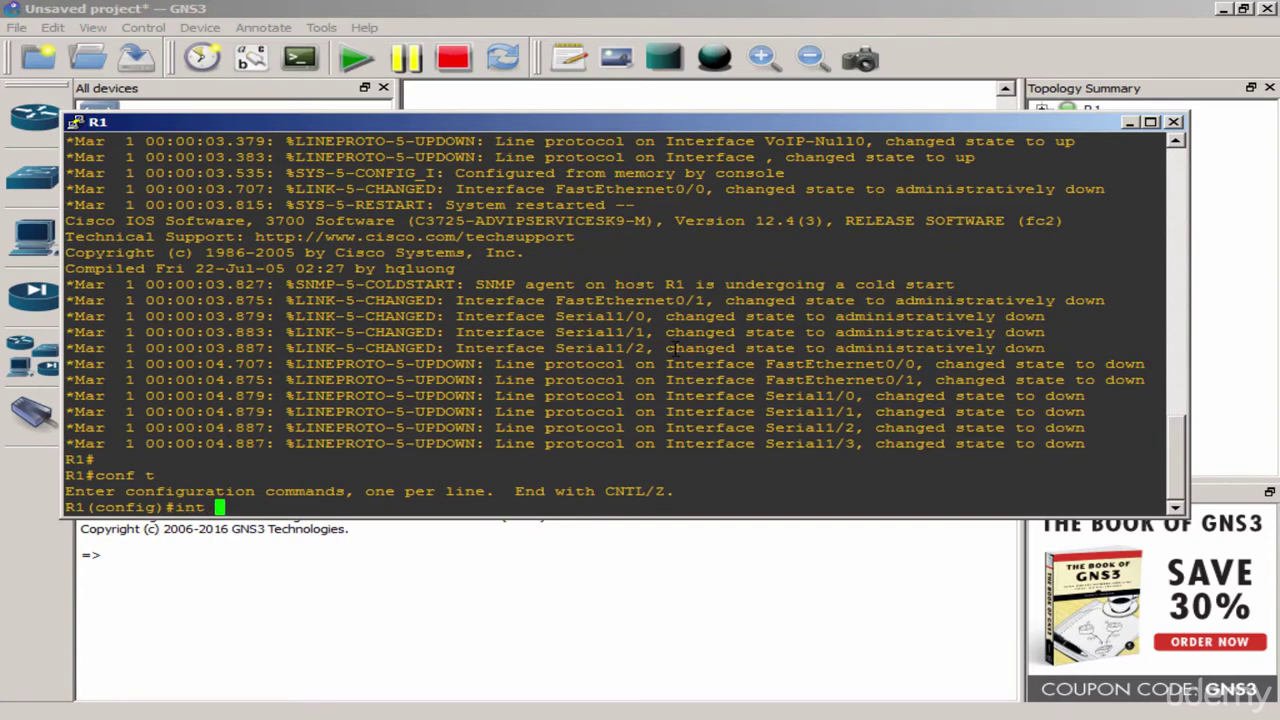
{"action": "type", "text": "fa0/0"}
{"action": "key", "text": "Return"}
{"action": "type", "text": "ip addr "}
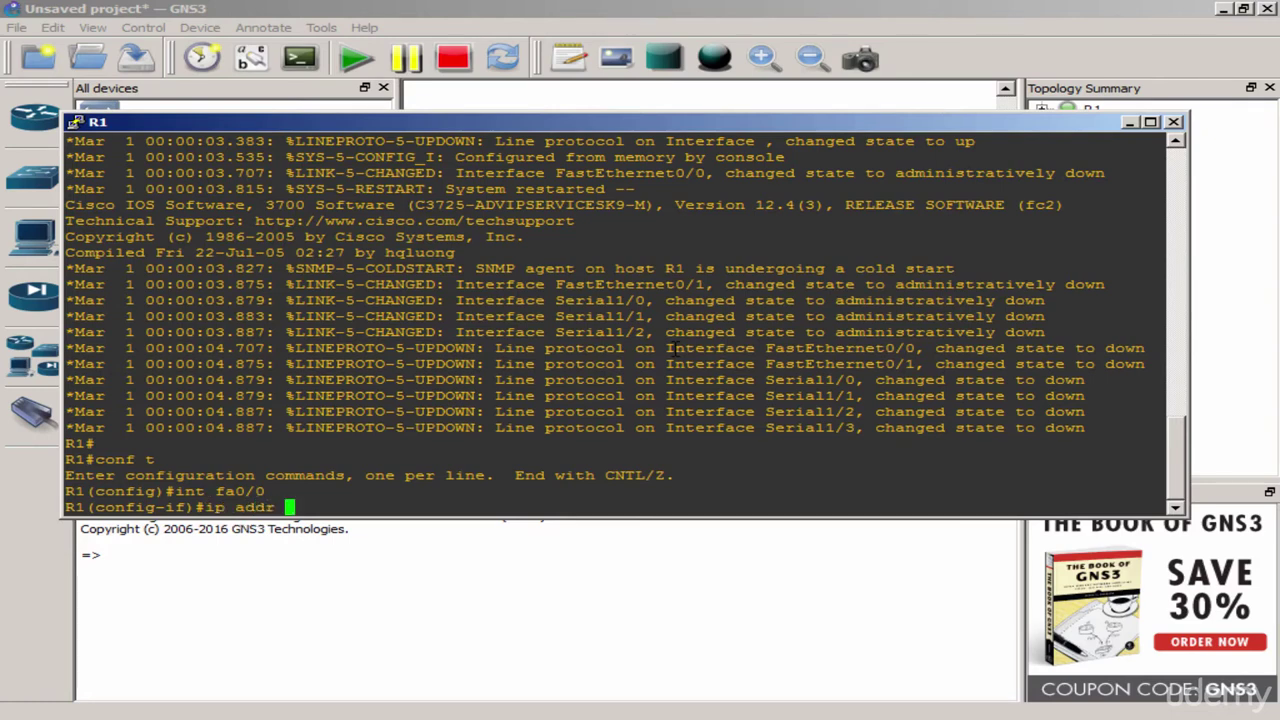
{"action": "type", "text": "1.1.1.2 255.255."}
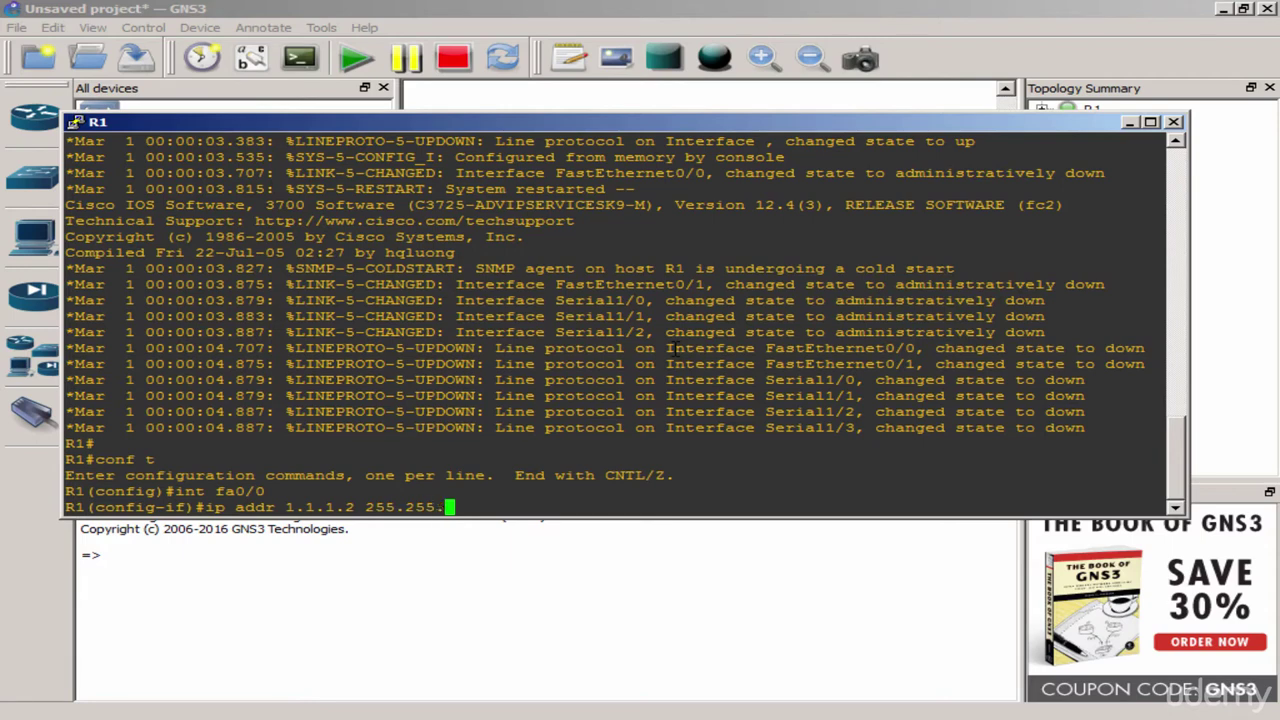
{"action": "type", "text": "255.252"}
{"action": "key", "text": "Return"}
{"action": "type", "text": "no sh"}
{"action": "key", "text": "Return"}
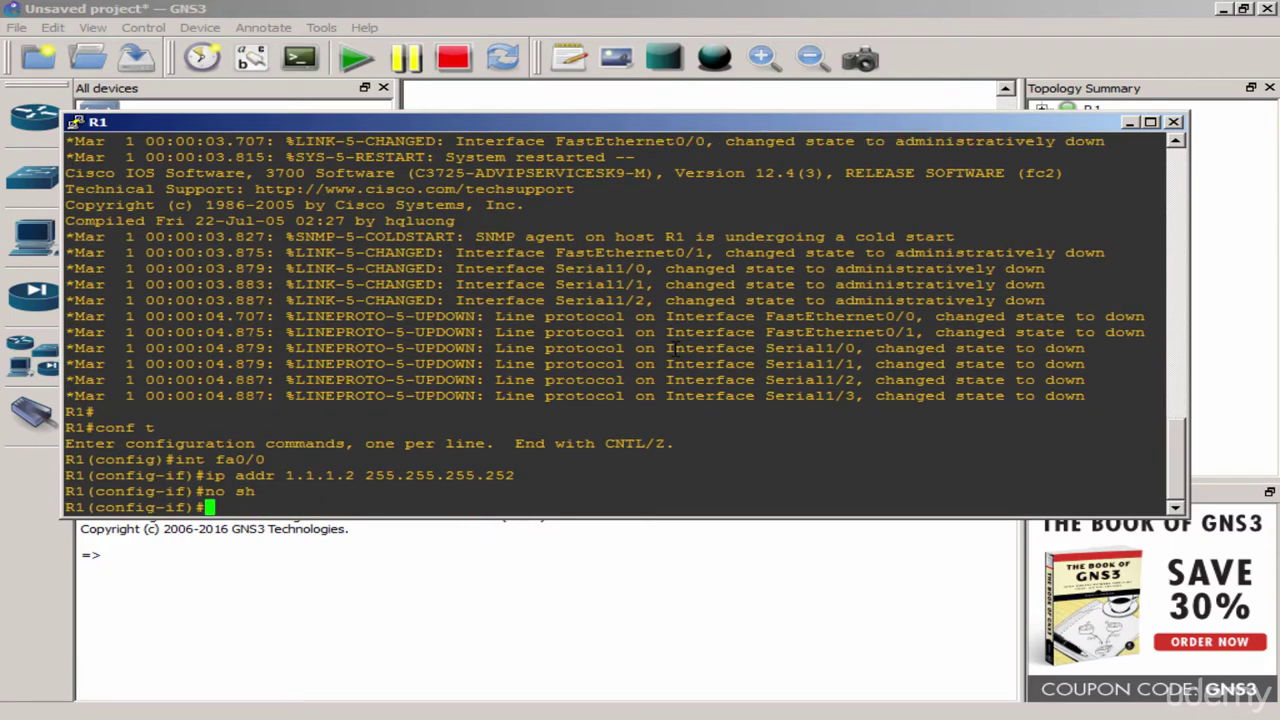
{"action": "key", "text": "ctrl+z"}
{"action": "key", "text": "Return"}
{"action": "key", "text": "Return"}
{"action": "key", "text": "Return"}
{"action": "type", "text": "pi"}
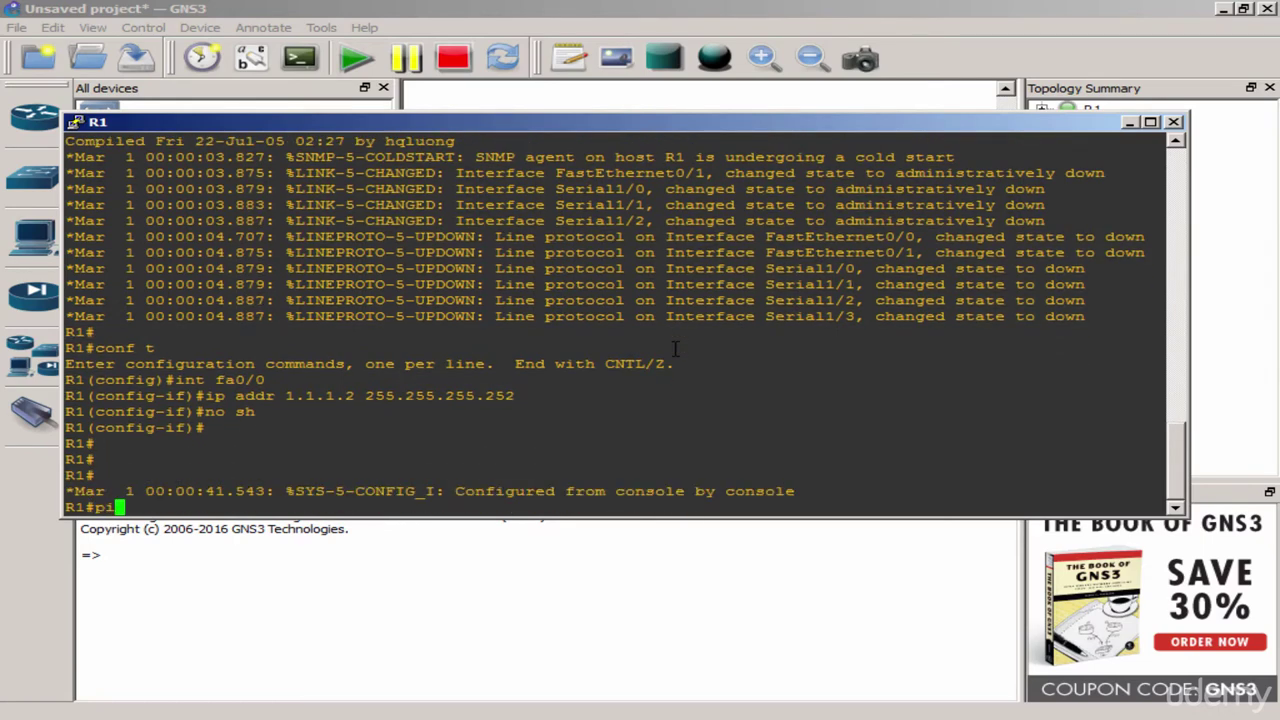
{"action": "type", "text": "ng "}
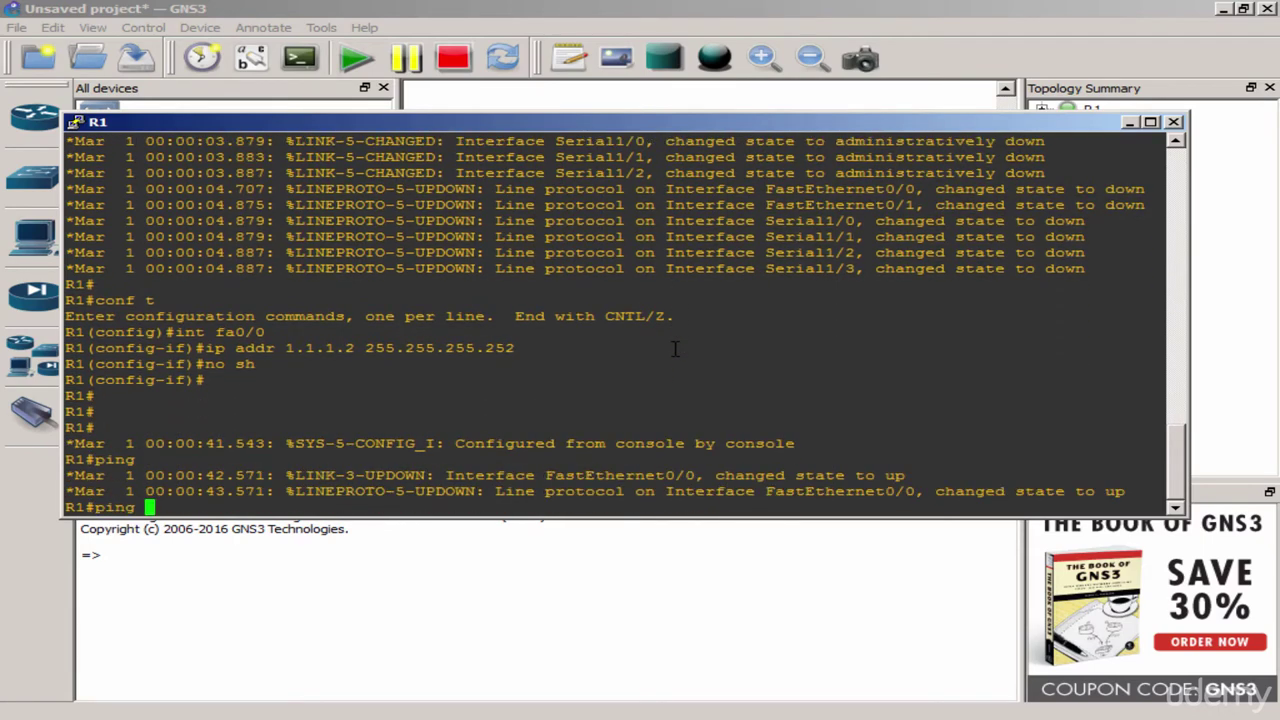
{"action": "type", "text": "1.1.1.1"}
{"action": "key", "text": "Return"}
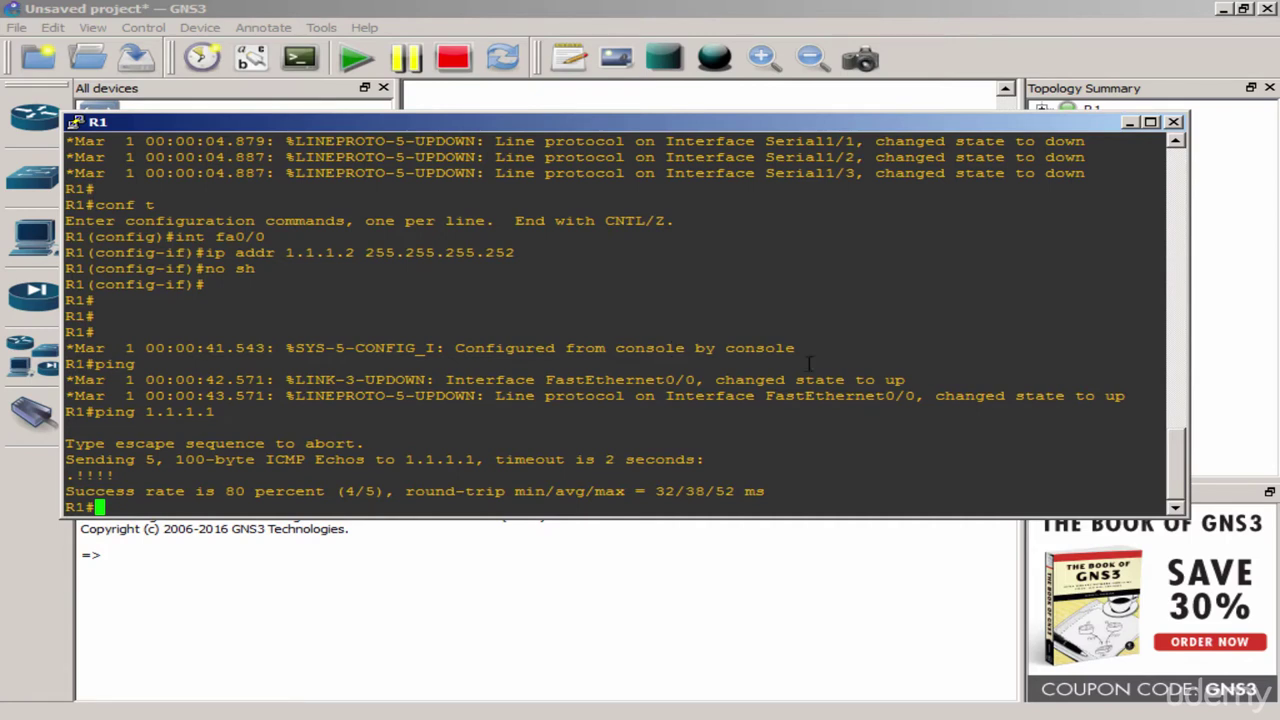
- Add three more c3725 routers R2, R3 and R4 to the canvas
{"action": "left_click", "coordinate": [645, 591]}
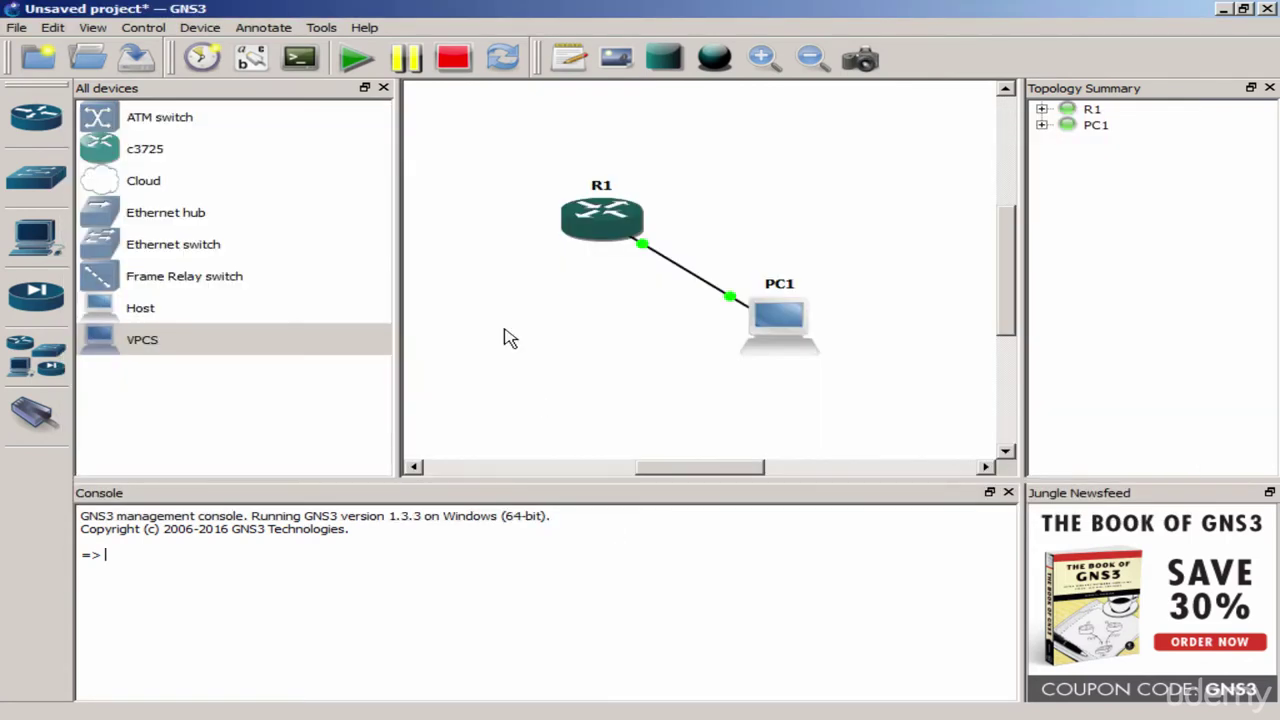
{"action": "left_click", "coordinate": [147, 154]}
{"action": "left_click_drag", "start_coordinate": [147, 154], "coordinate": [500, 163]}
{"action": "left_click_drag", "start_coordinate": [180, 160], "coordinate": [500, 293]}
{"action": "left_click_drag", "start_coordinate": [147, 148], "coordinate": [763, 176]}
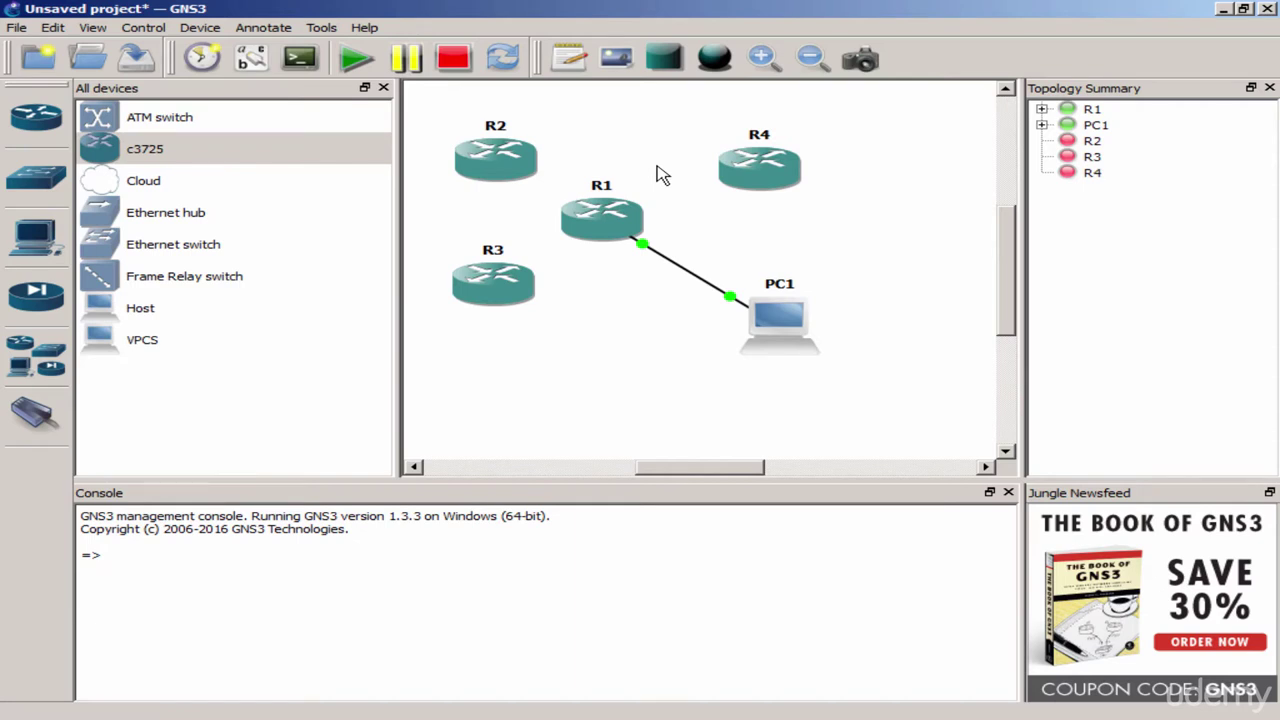
- Stop all devices and permanently delete PC1 from the topology
{"action": "left_click", "coordinate": [456, 62]}
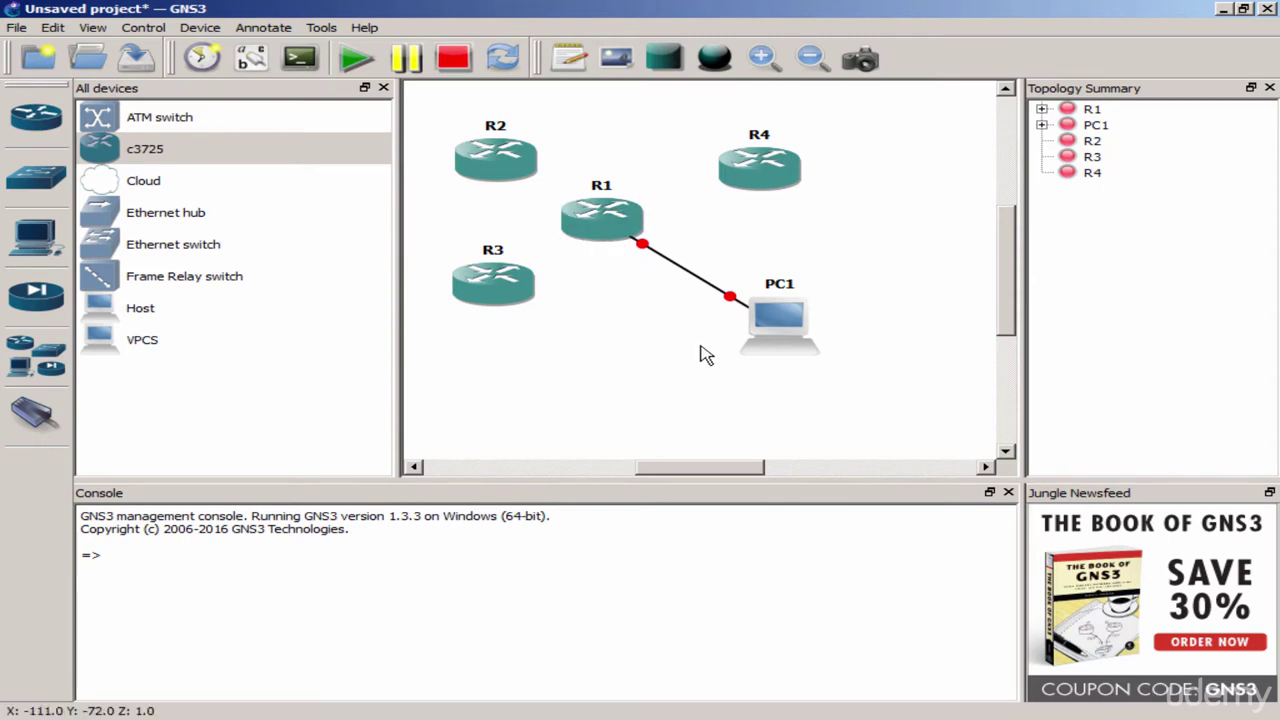
{"action": "right_click", "coordinate": [783, 333]}
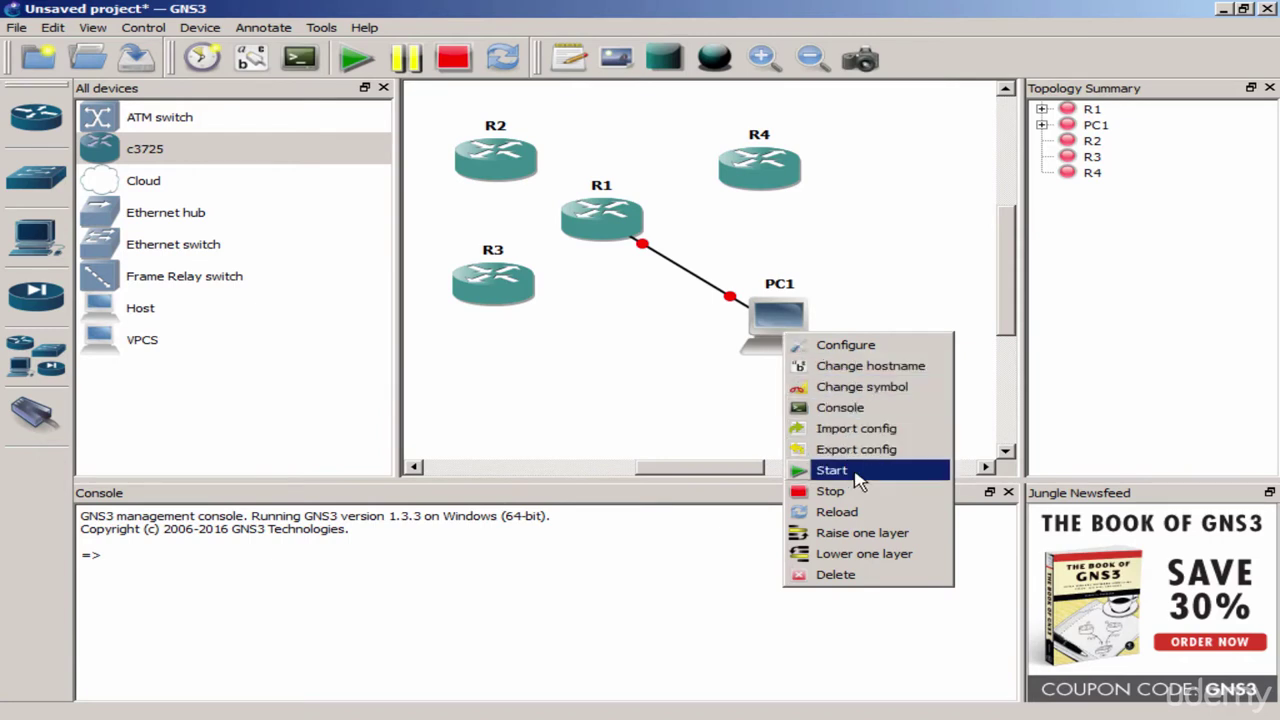
{"action": "left_click", "coordinate": [864, 576]}
{"action": "left_click", "coordinate": [646, 398]}
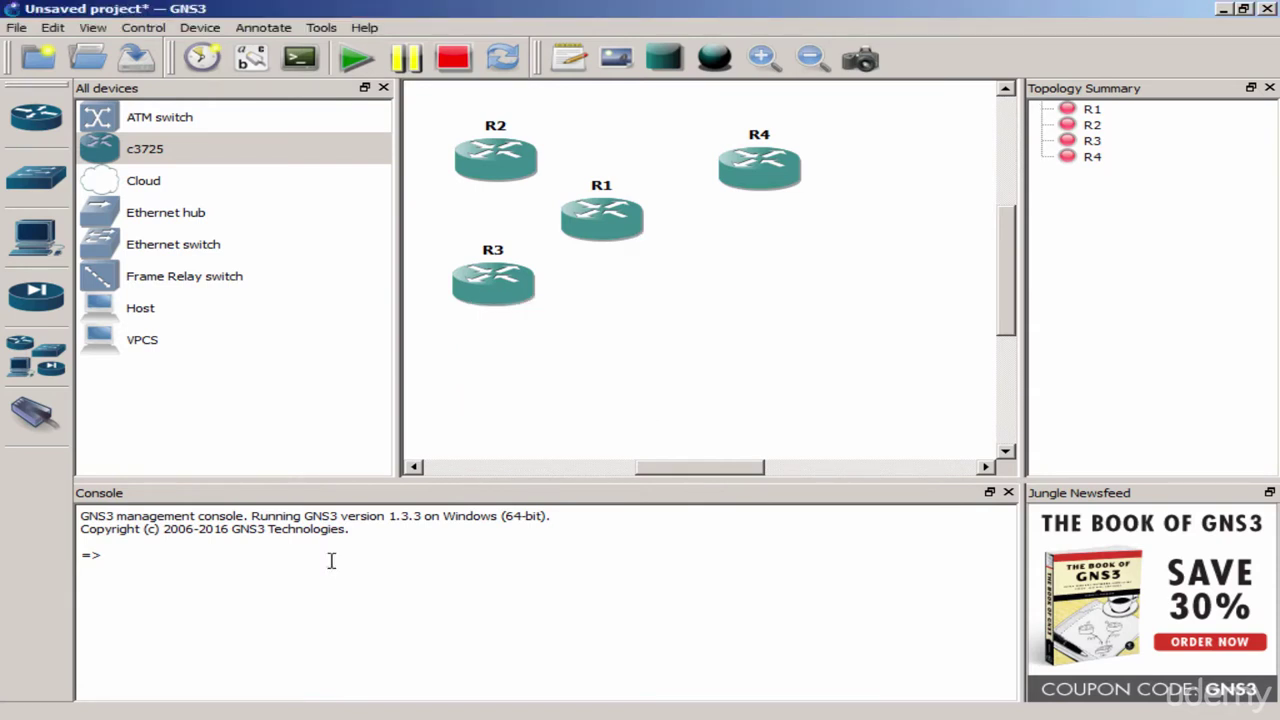
- Open Device Manager via Control Panel > System and select the computer root
{"action": "key", "text": "super"}
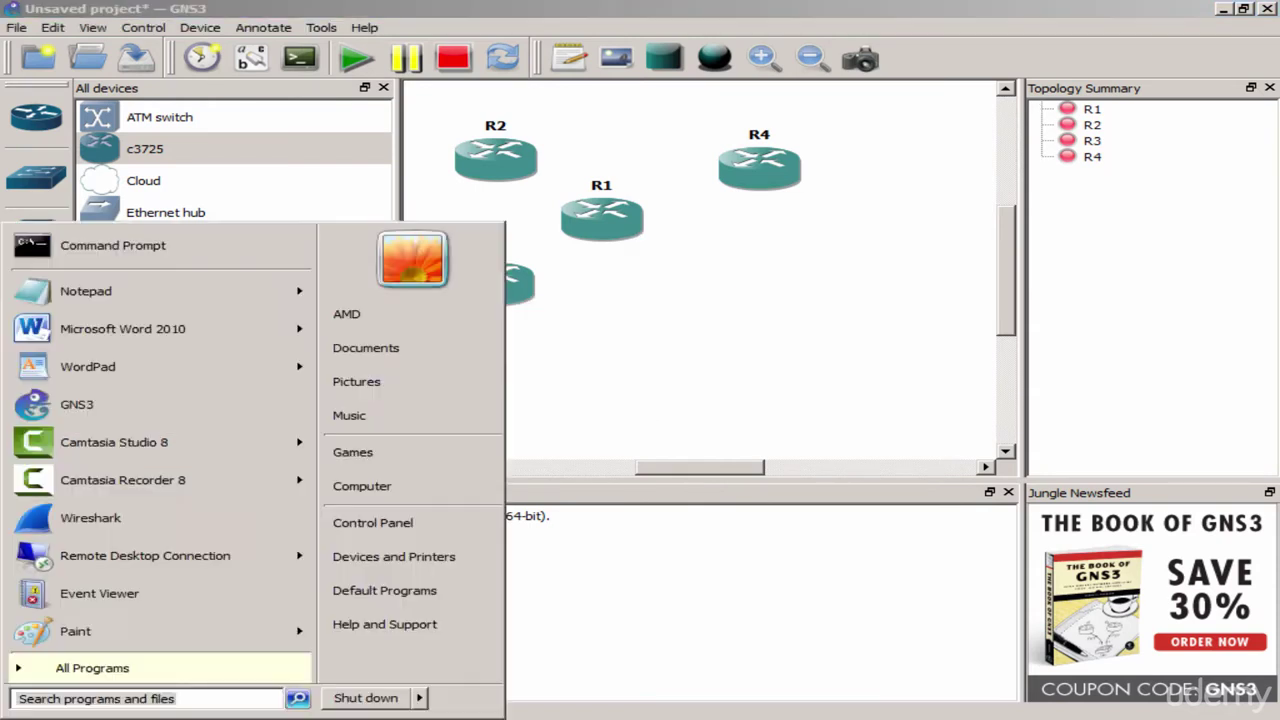
{"action": "left_click", "coordinate": [370, 521]}
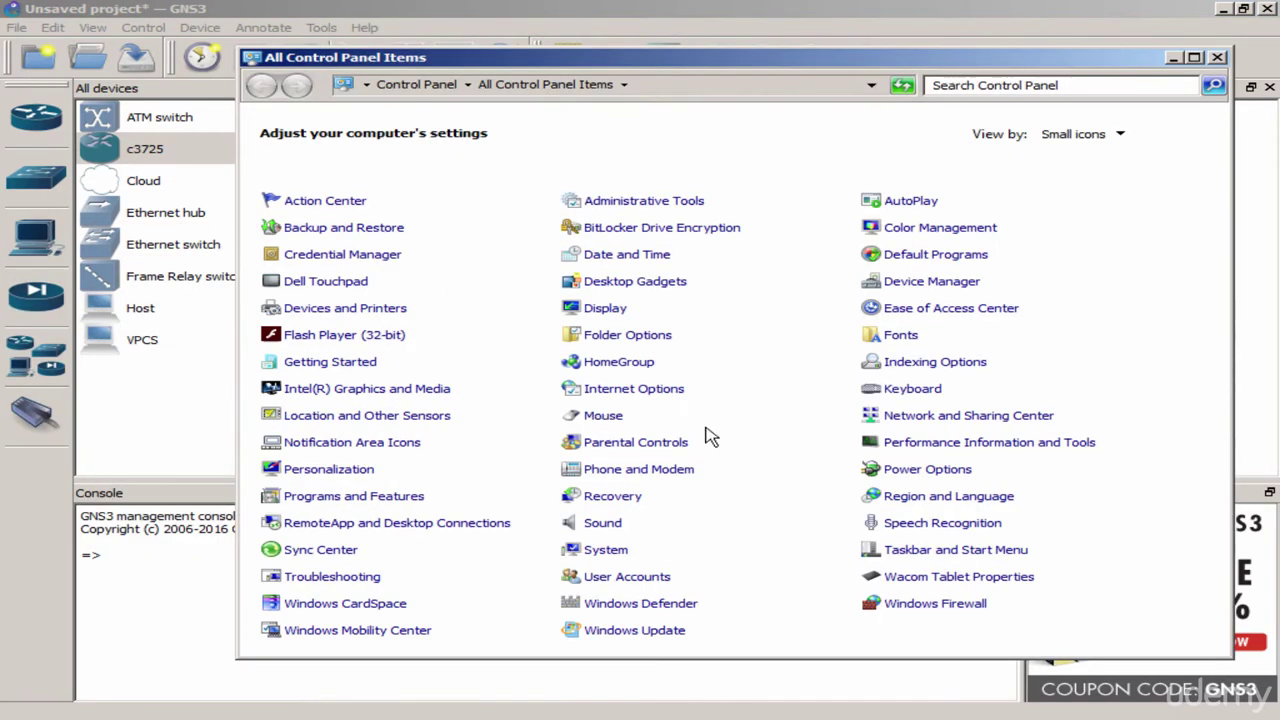
{"action": "left_click", "coordinate": [606, 551]}
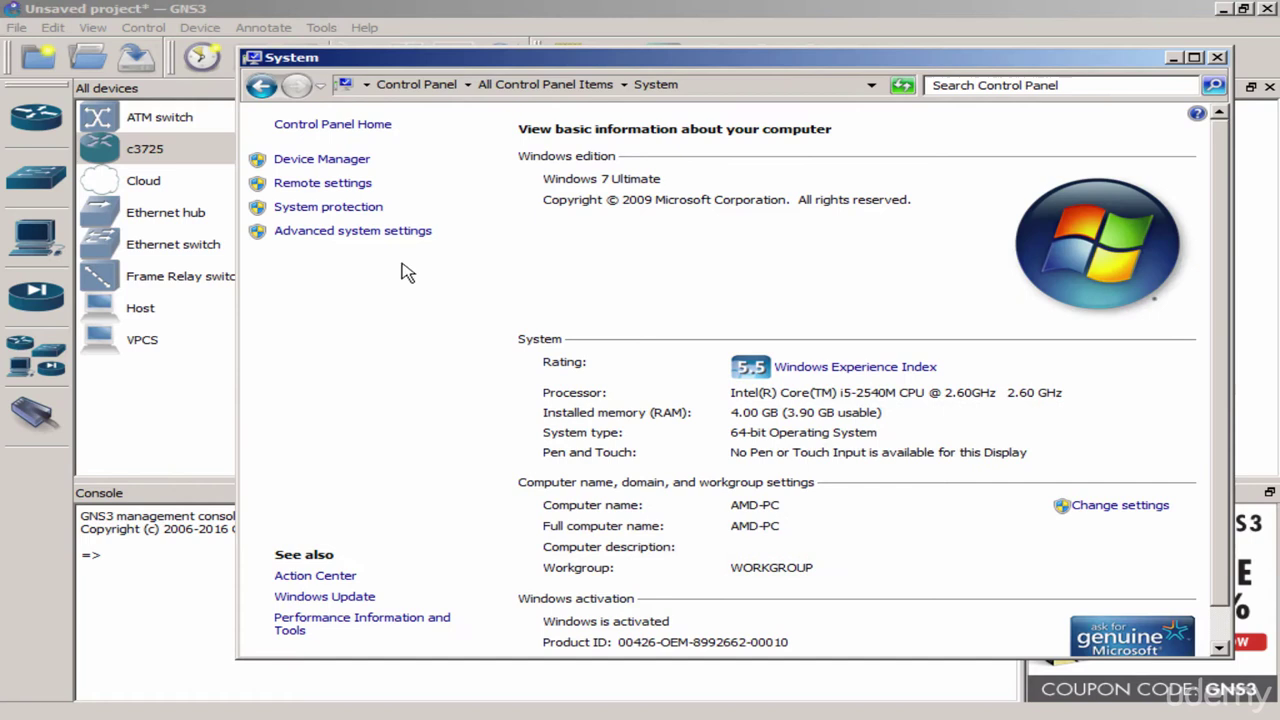
{"action": "left_click", "coordinate": [340, 170]}
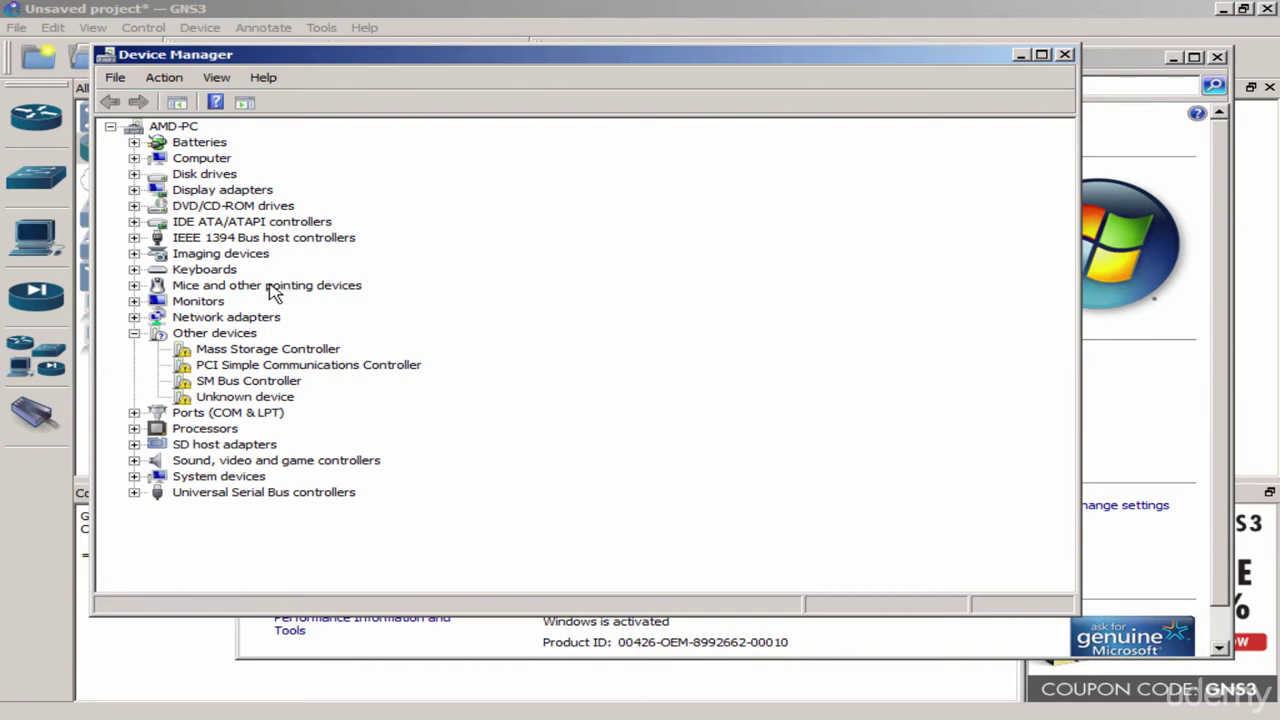
{"action": "left_click", "coordinate": [185, 130]}
- Start the Add legacy hardware wizard with manual selection and choose Network adapters
{"action": "right_click", "coordinate": [185, 130]}
{"action": "left_click", "coordinate": [237, 152]}
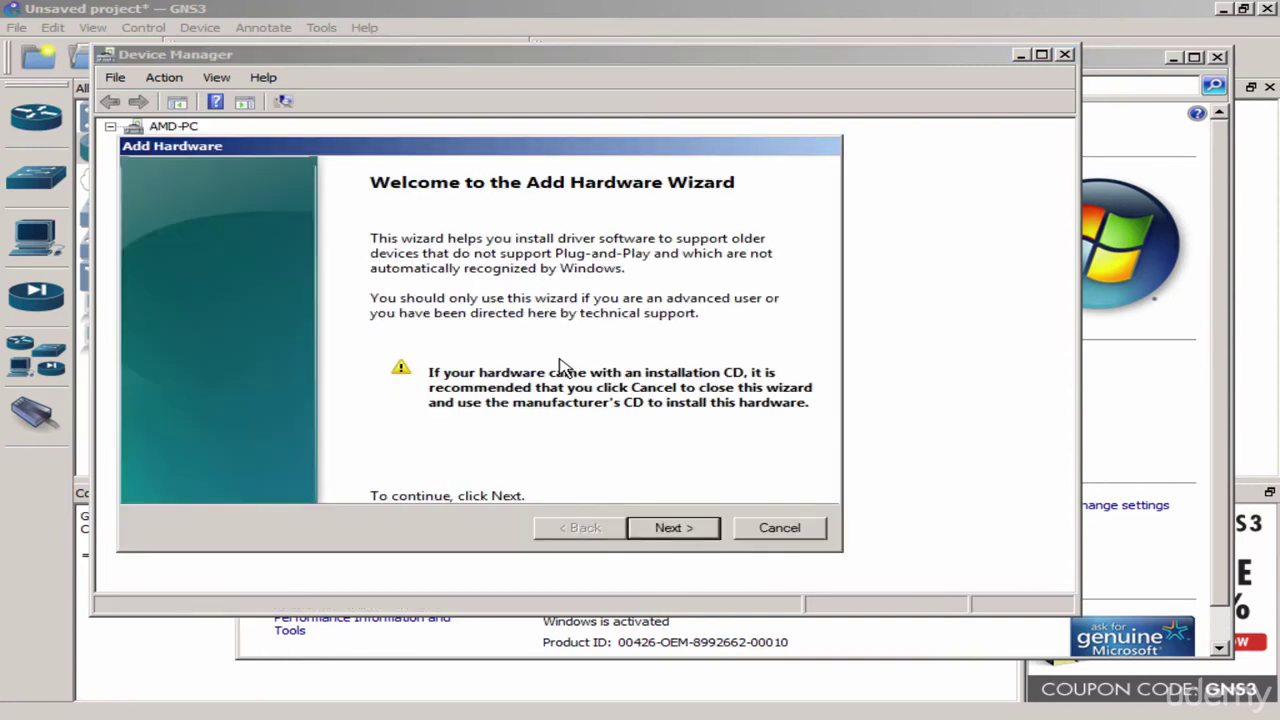
{"action": "left_click", "coordinate": [703, 540]}
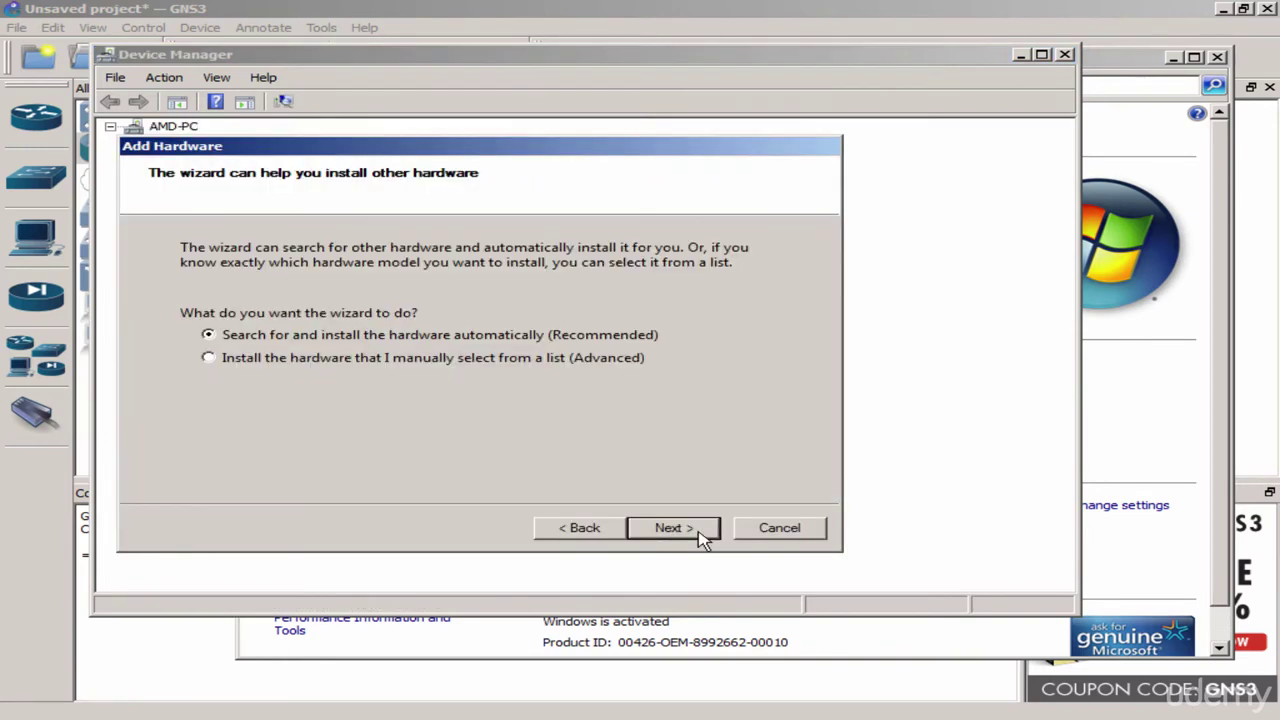
{"action": "left_click", "coordinate": [500, 366]}
{"action": "left_click", "coordinate": [690, 540]}
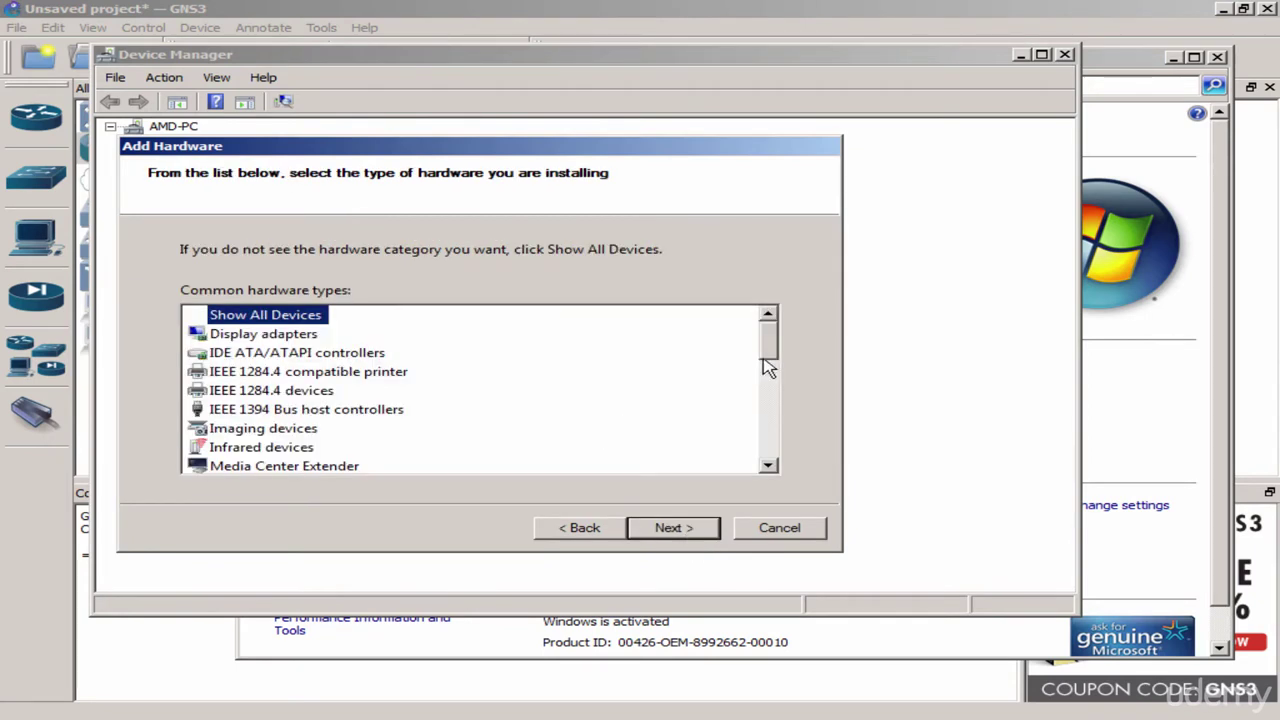
{"action": "left_click_drag", "start_coordinate": [770, 352], "coordinate": [770, 402]}
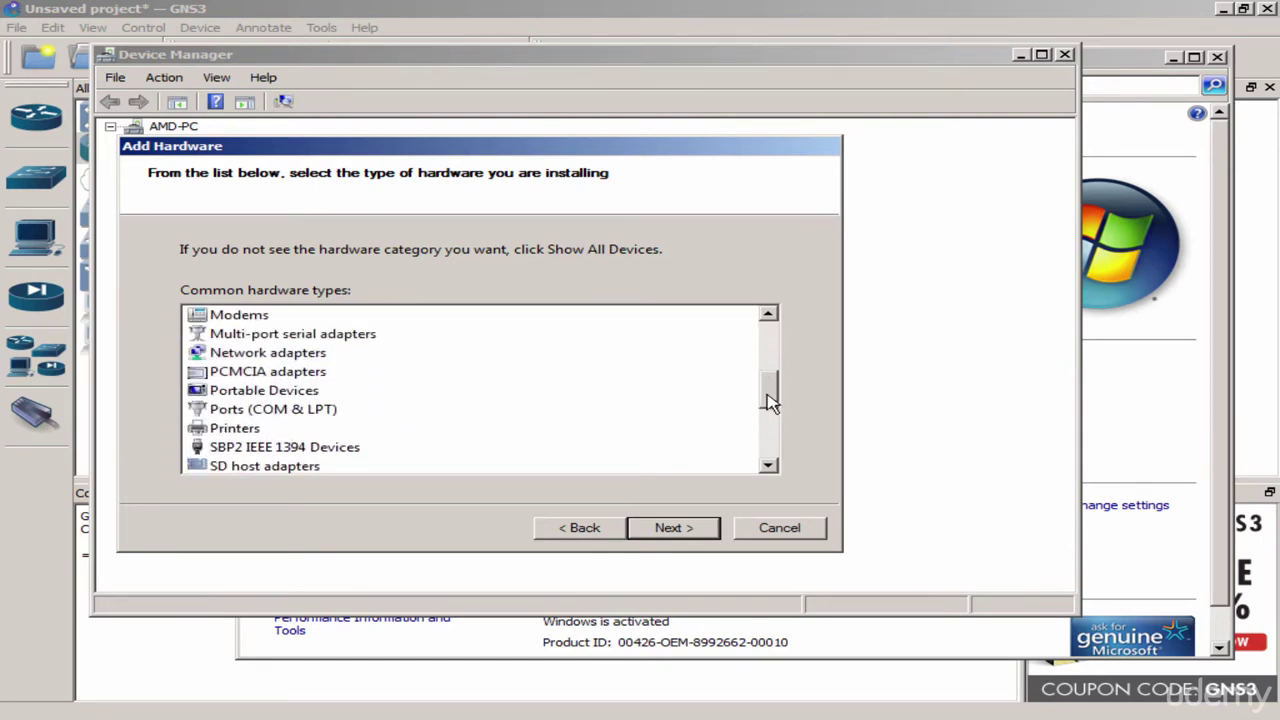
{"action": "left_click", "coordinate": [316, 358]}
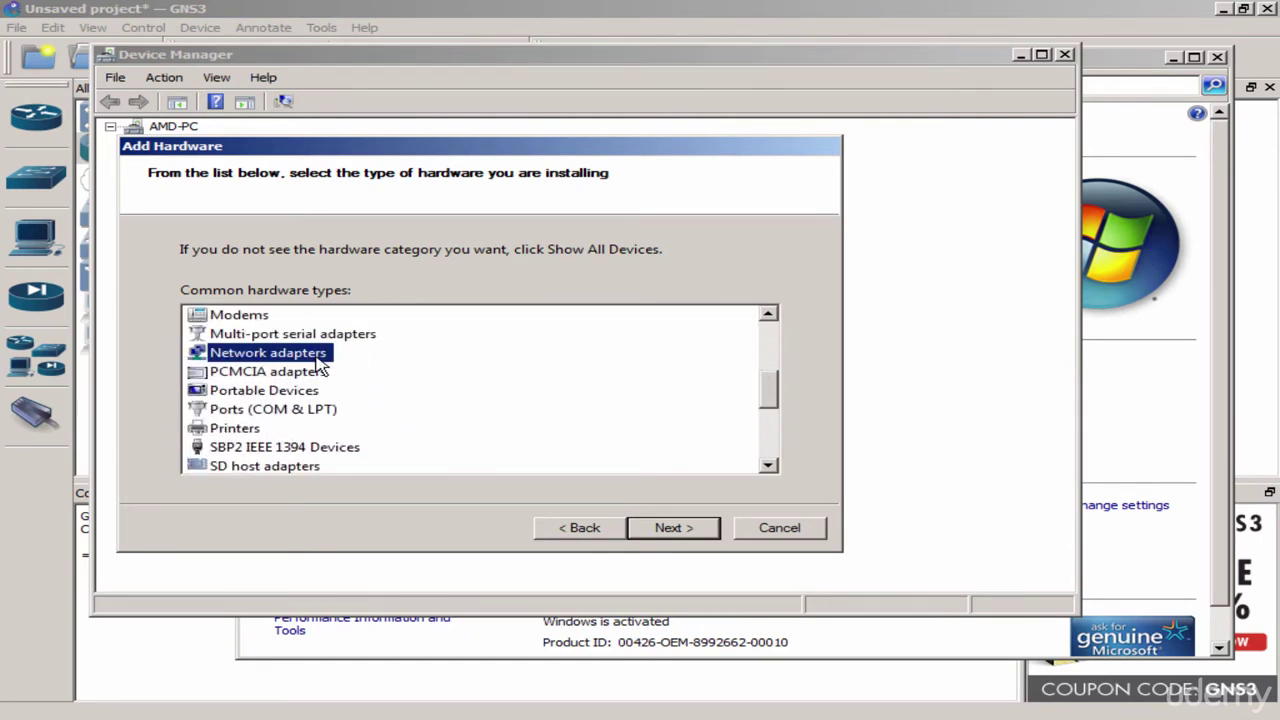
{"action": "left_click", "coordinate": [674, 530]}
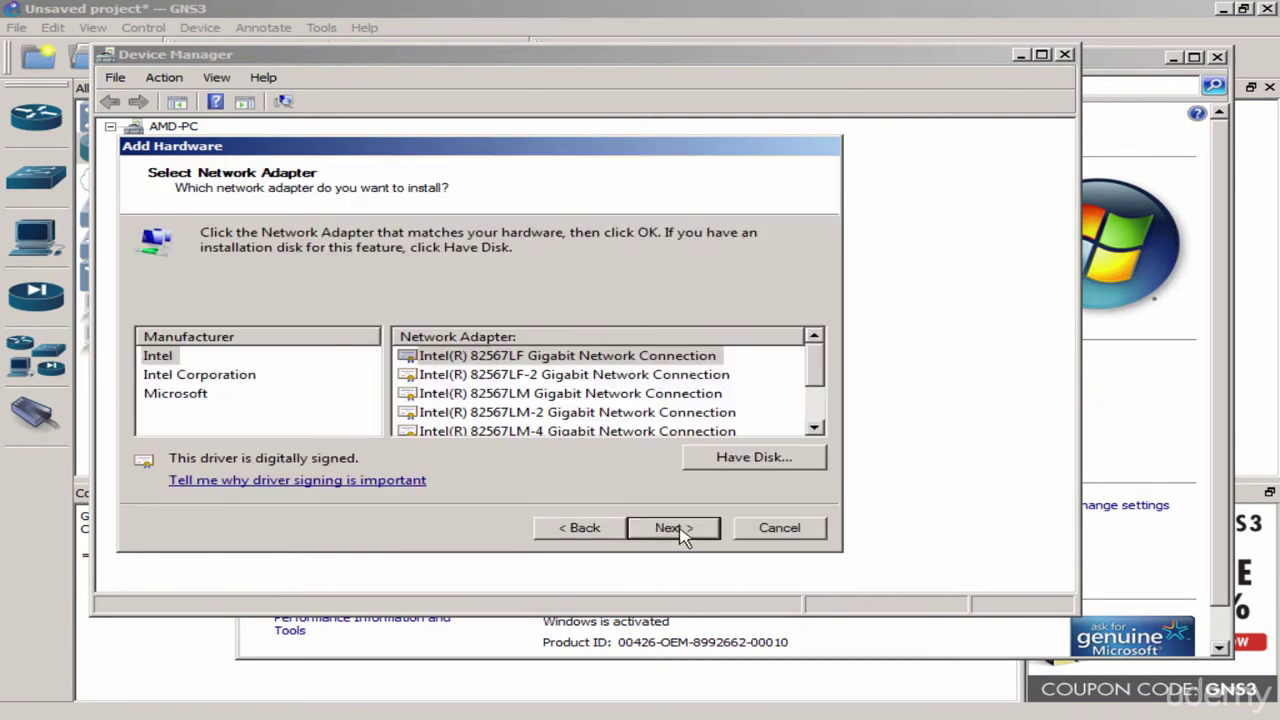
- Install the Microsoft Loopback Adapter from the Microsoft manufacturer list
{"action": "left_click", "coordinate": [205, 396]}
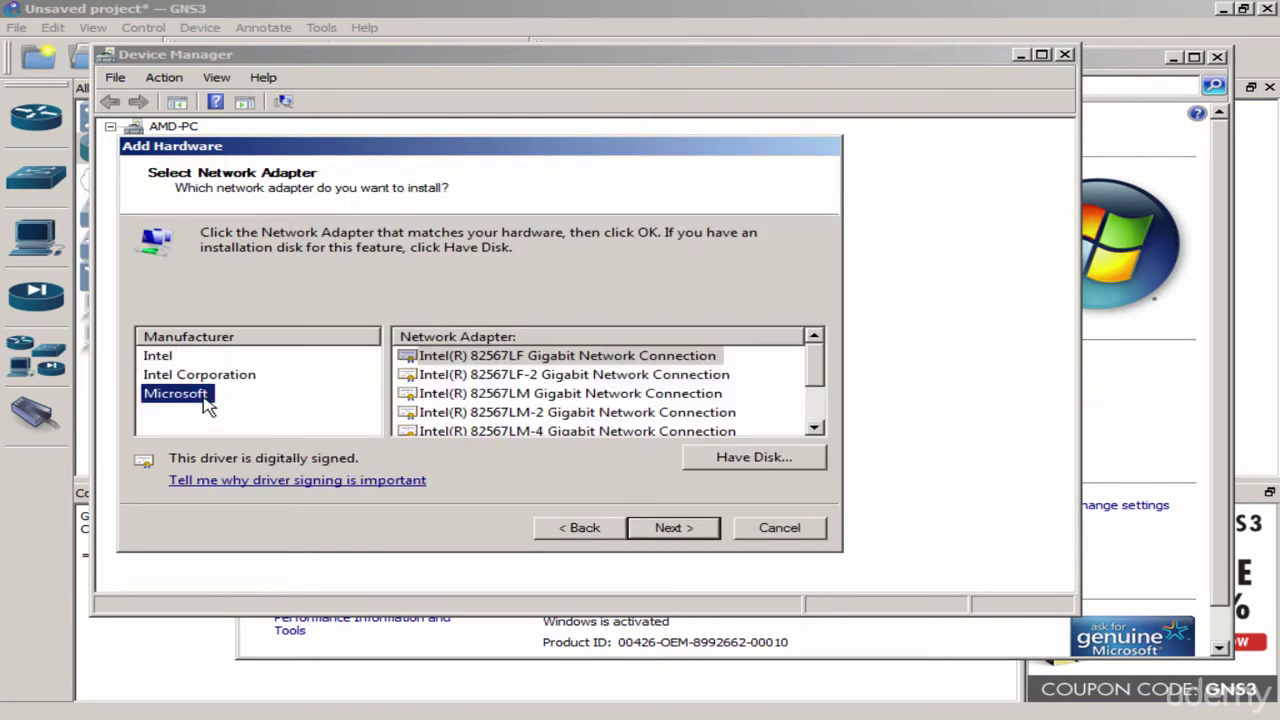
{"action": "left_click_drag", "start_coordinate": [816, 376], "coordinate": [816, 412]}
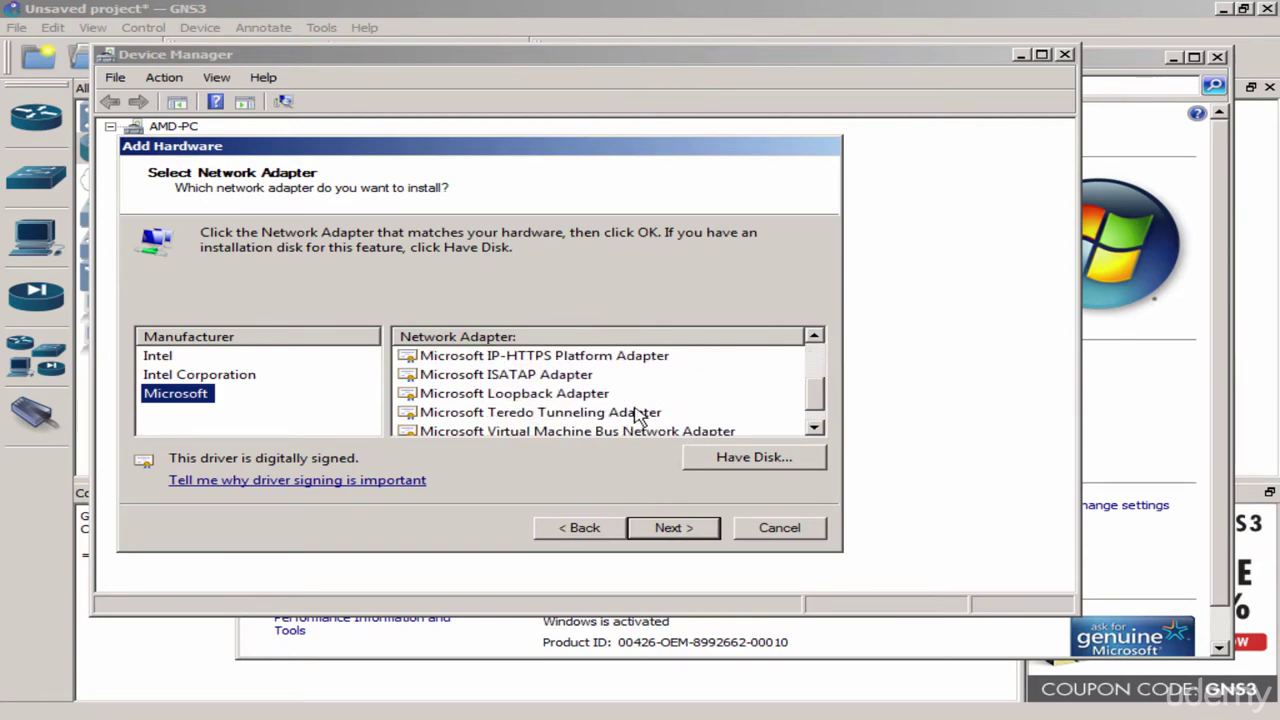
{"action": "left_click", "coordinate": [608, 398]}
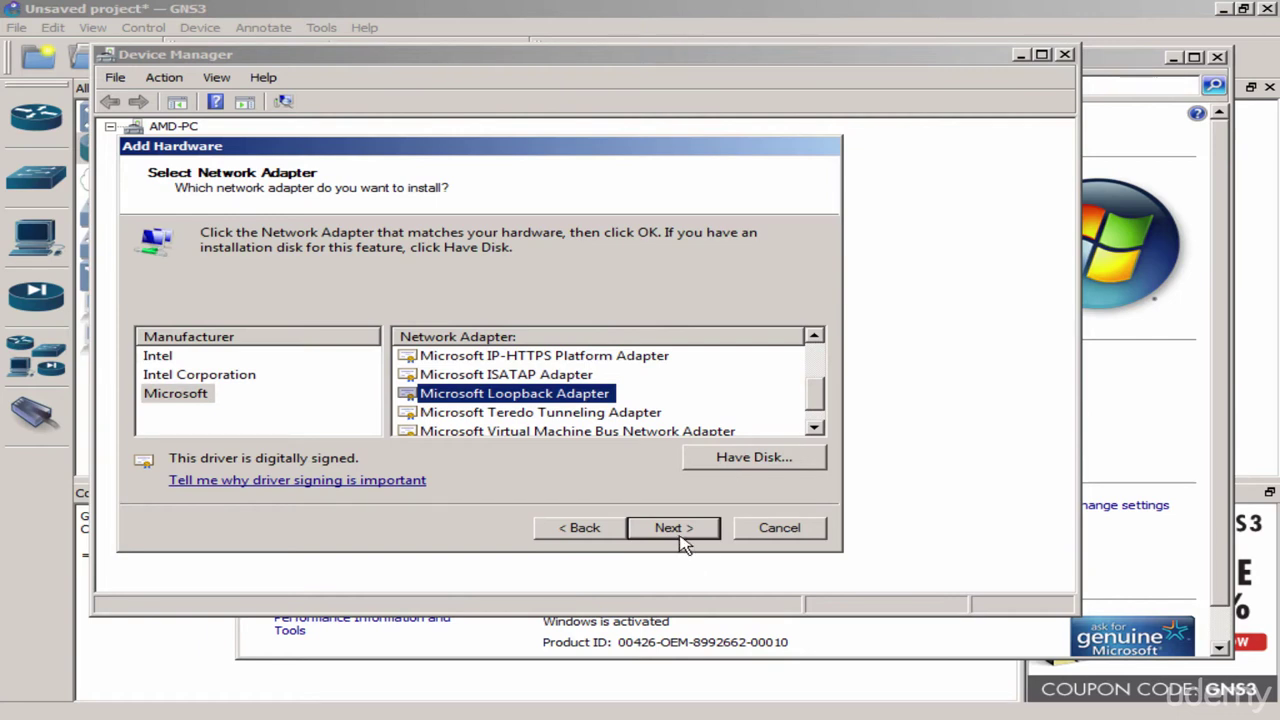
{"action": "left_click", "coordinate": [781, 530]}
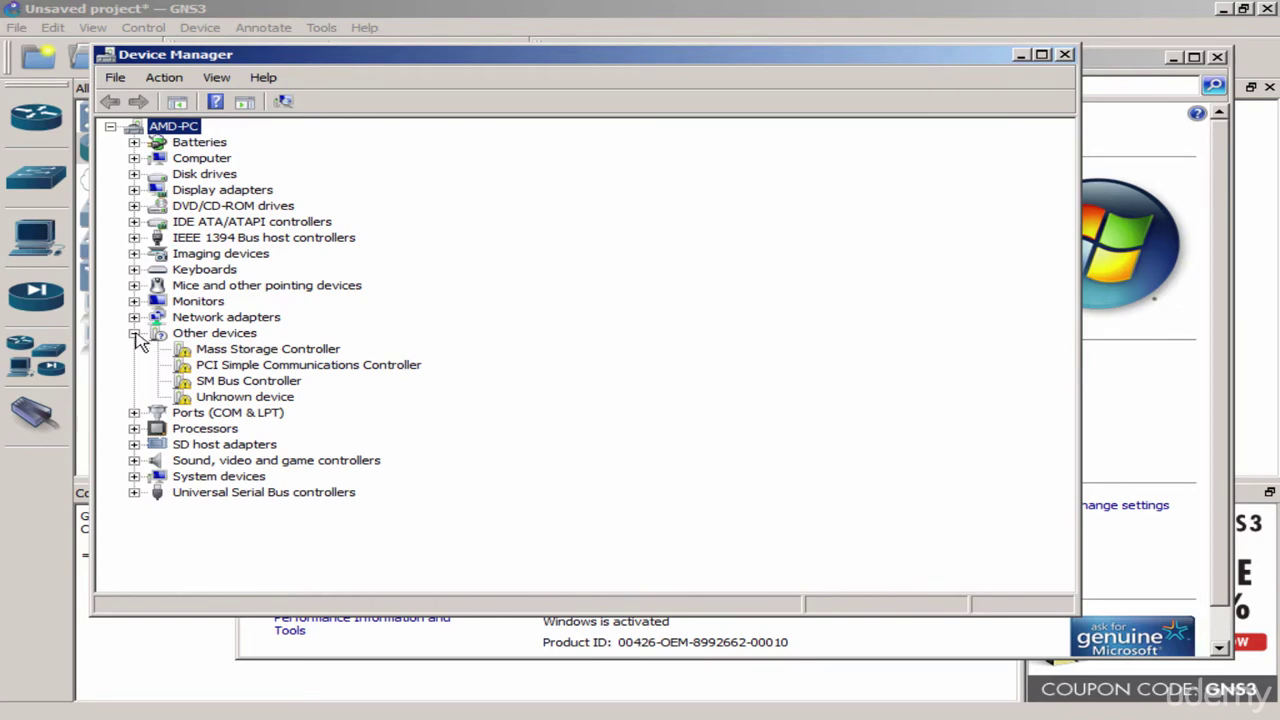
{"action": "left_click", "coordinate": [134, 317]}
- Select the new Microsoft Loopback Adapter under Network adapters, then close Device Manager
{"action": "left_click", "coordinate": [282, 368]}
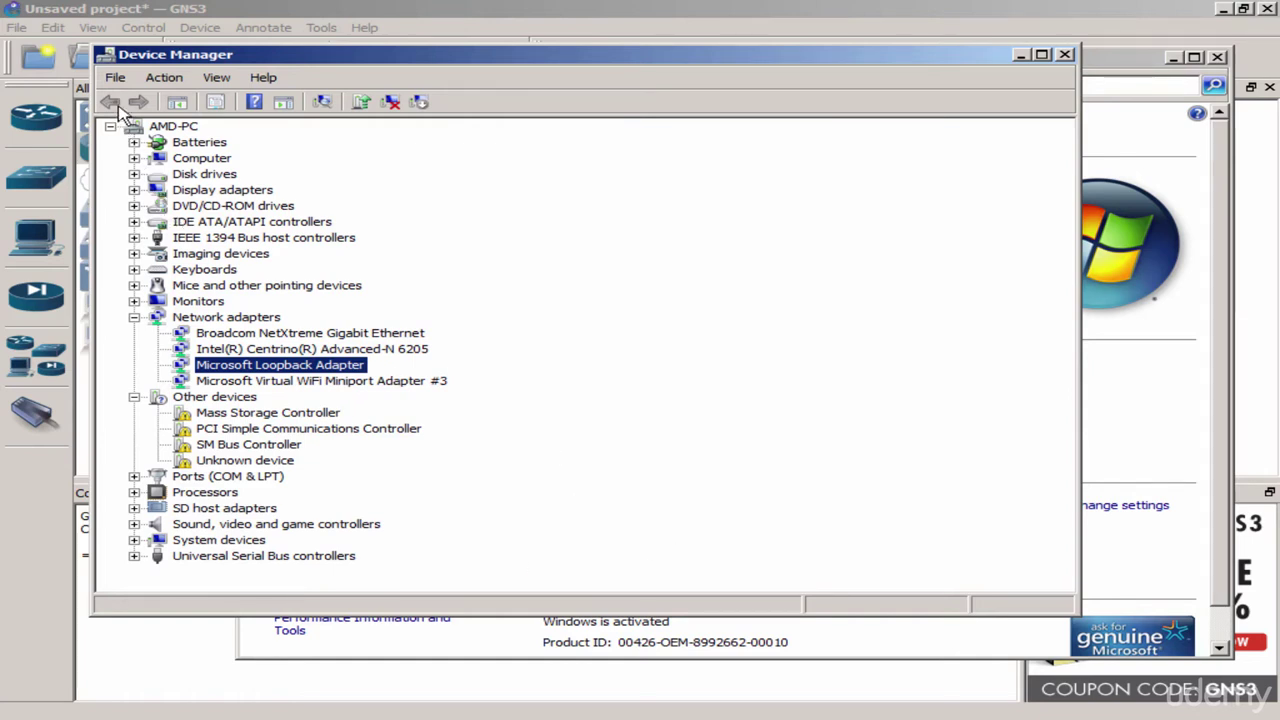
{"action": "left_click", "coordinate": [1065, 56]}
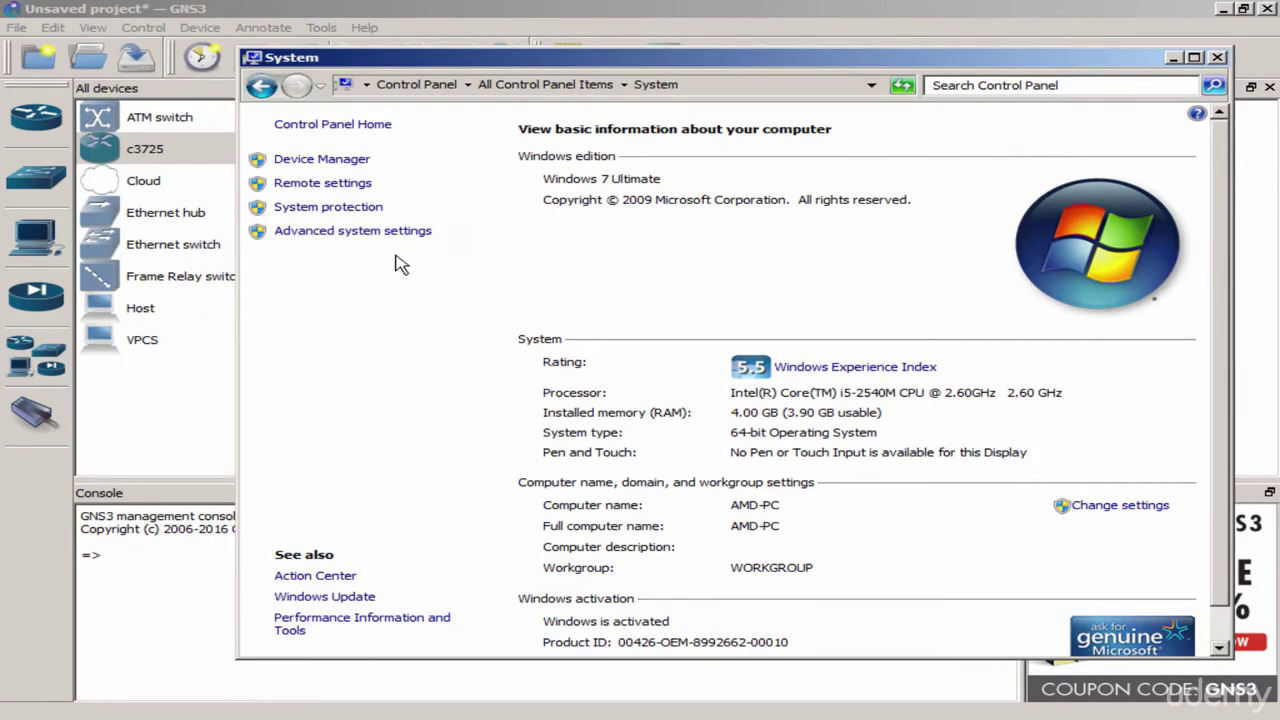
- Open Network Connections from Network and Sharing Center to find Local Area Connection 2
{"action": "left_click", "coordinate": [362, 125]}
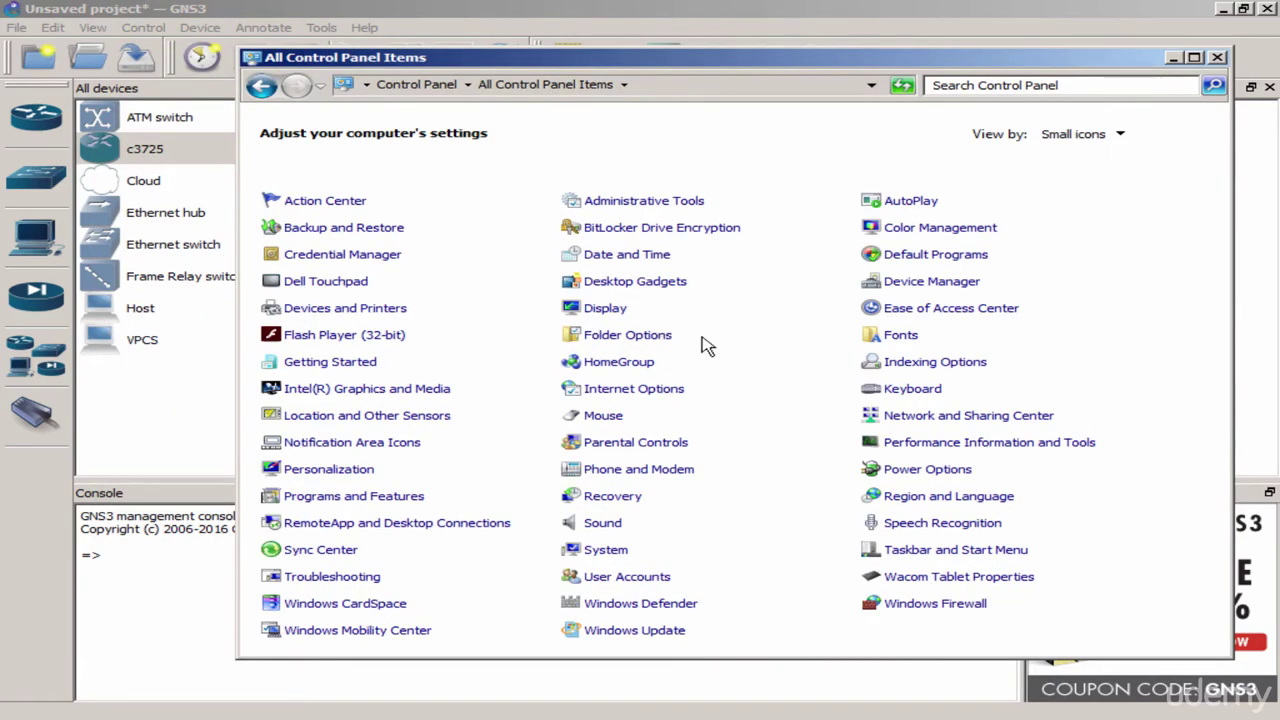
{"action": "left_click", "coordinate": [956, 416]}
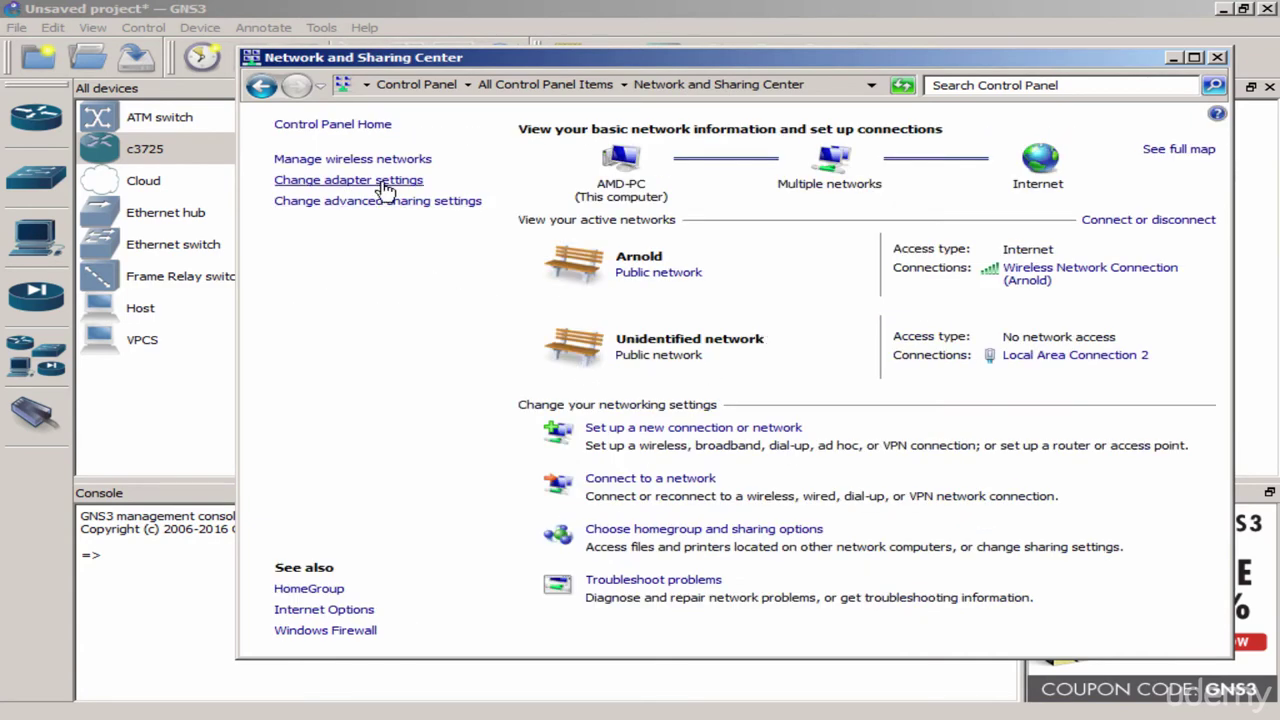
{"action": "left_click", "coordinate": [384, 186]}
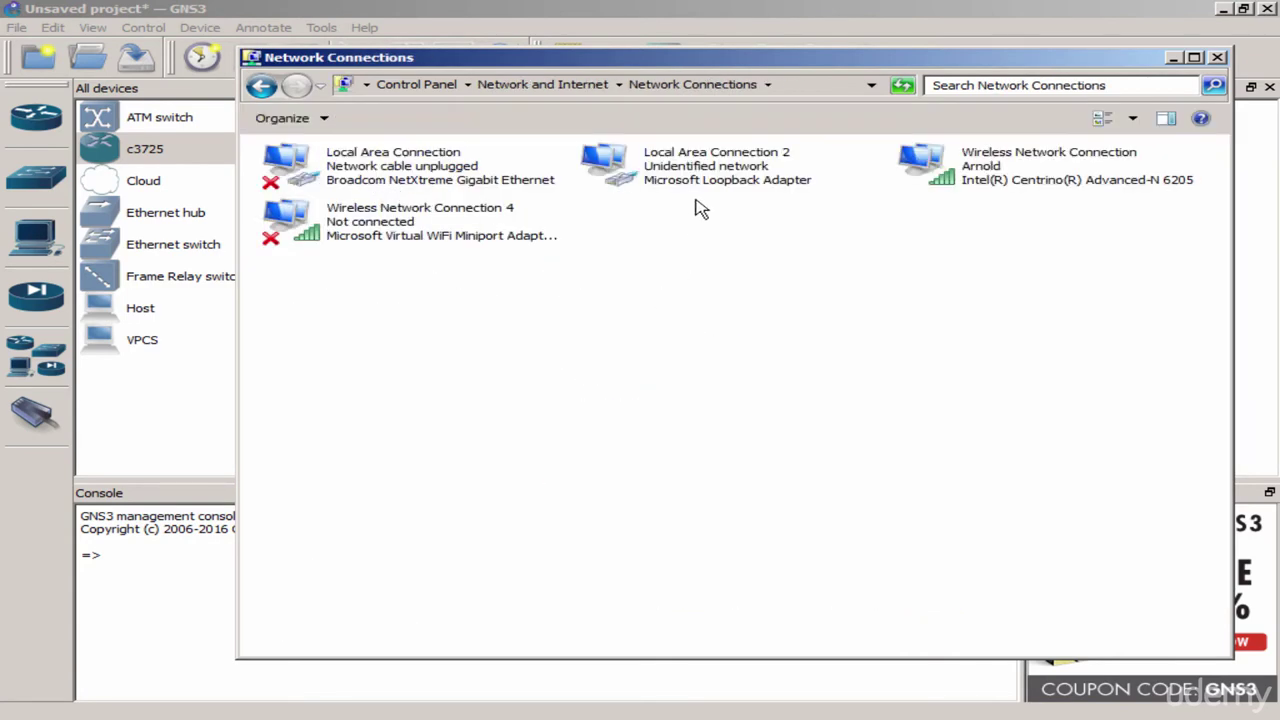
{"action": "right_click", "coordinate": [701, 185]}
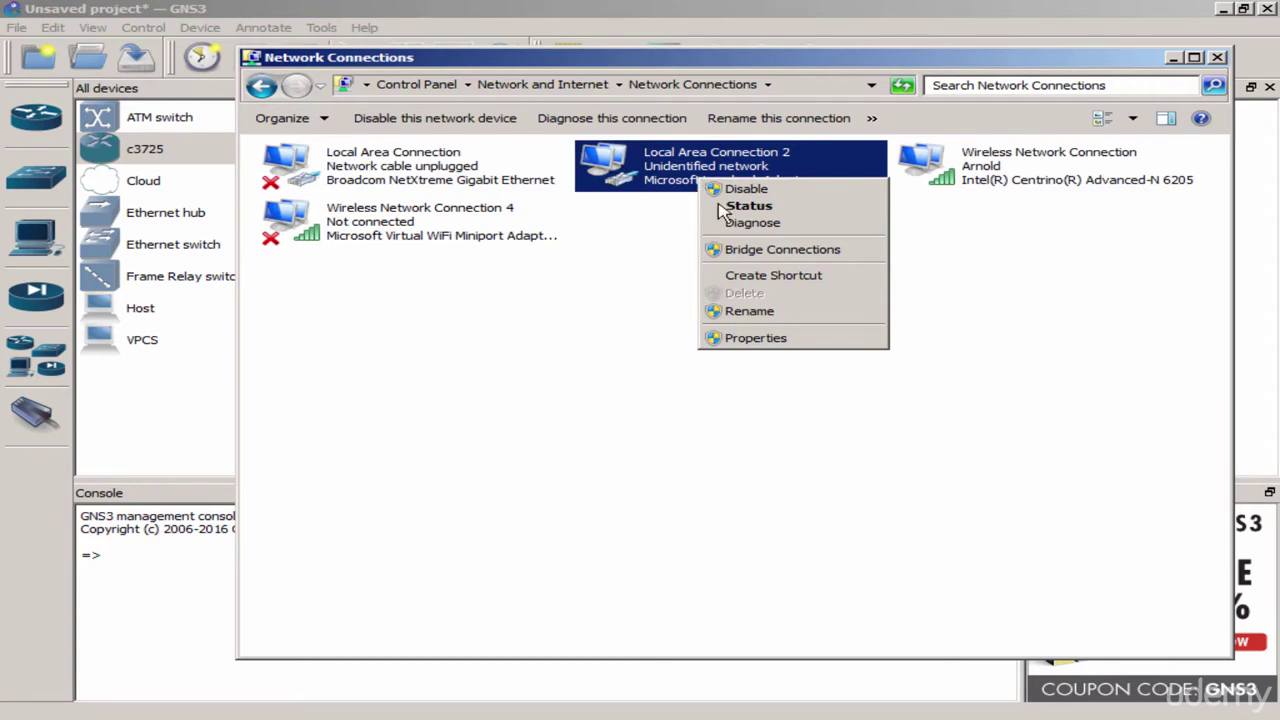
{"action": "left_click", "coordinate": [634, 297]}
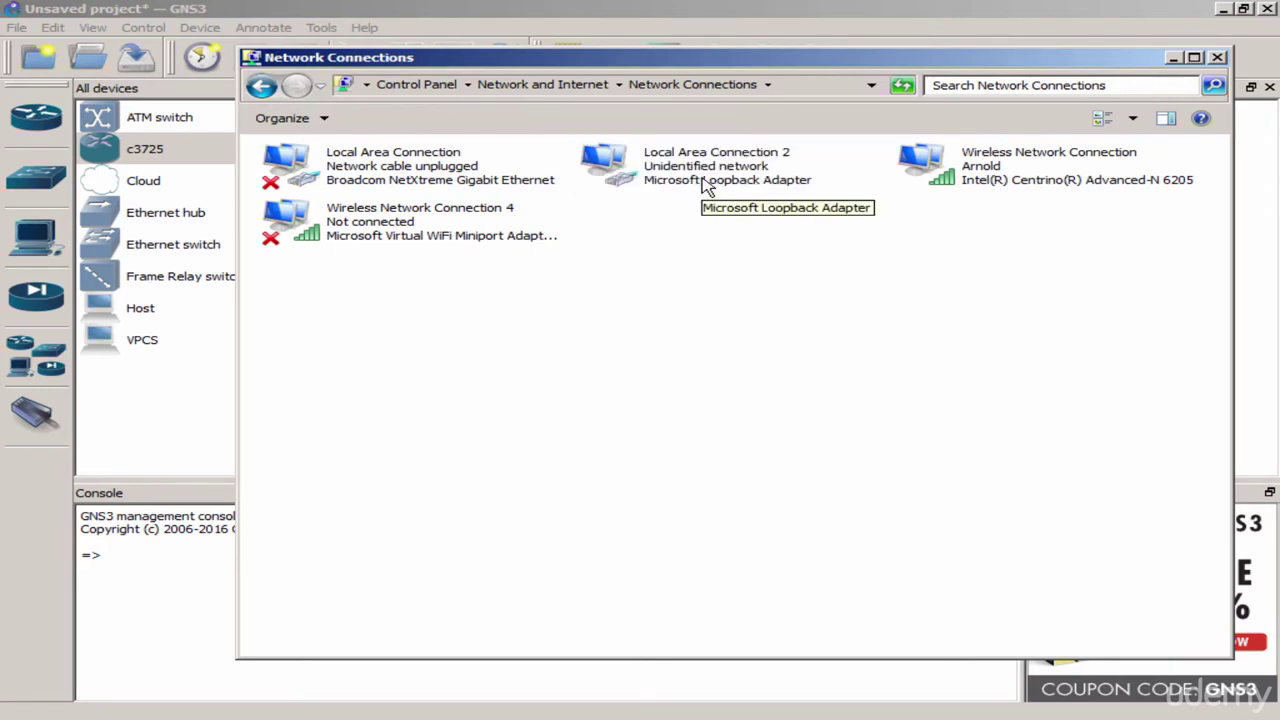
- Review Local Area Connection 2's IPv4 settings (2.2.2.2, 255.0.0.0) unchanged, then return to GNS3
{"action": "right_click", "coordinate": [706, 187]}
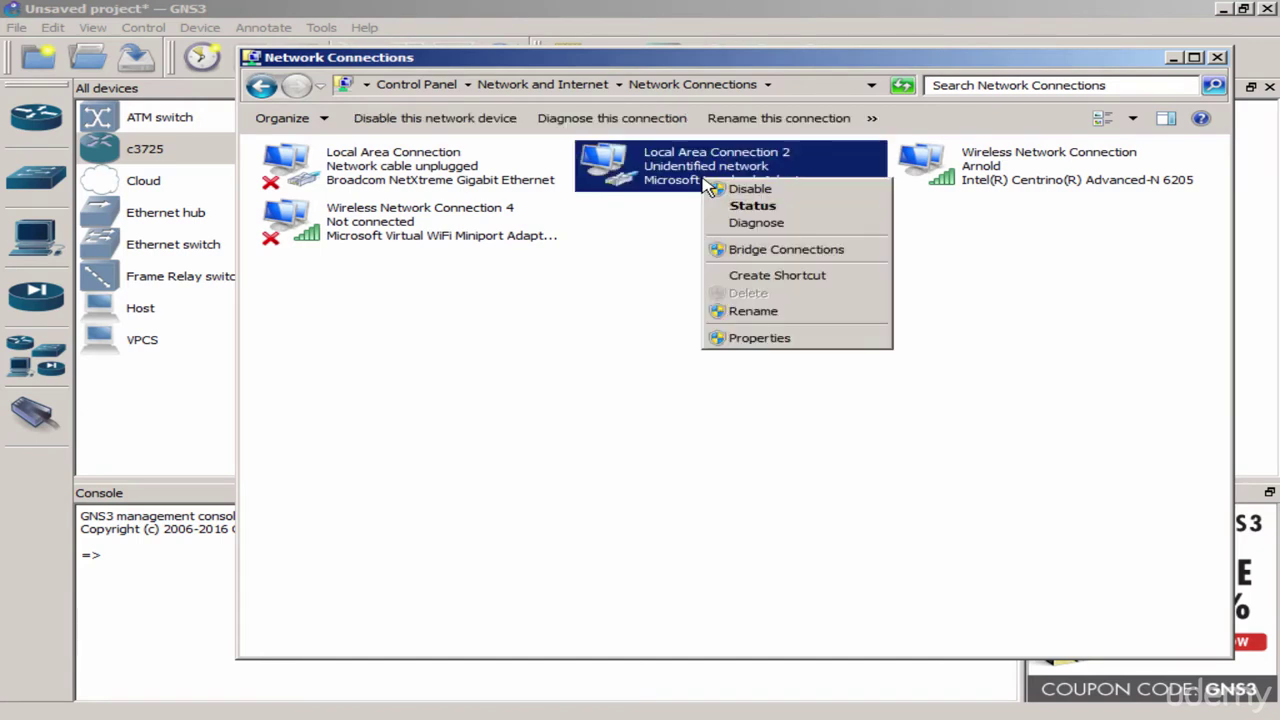
{"action": "left_click", "coordinate": [625, 263]}
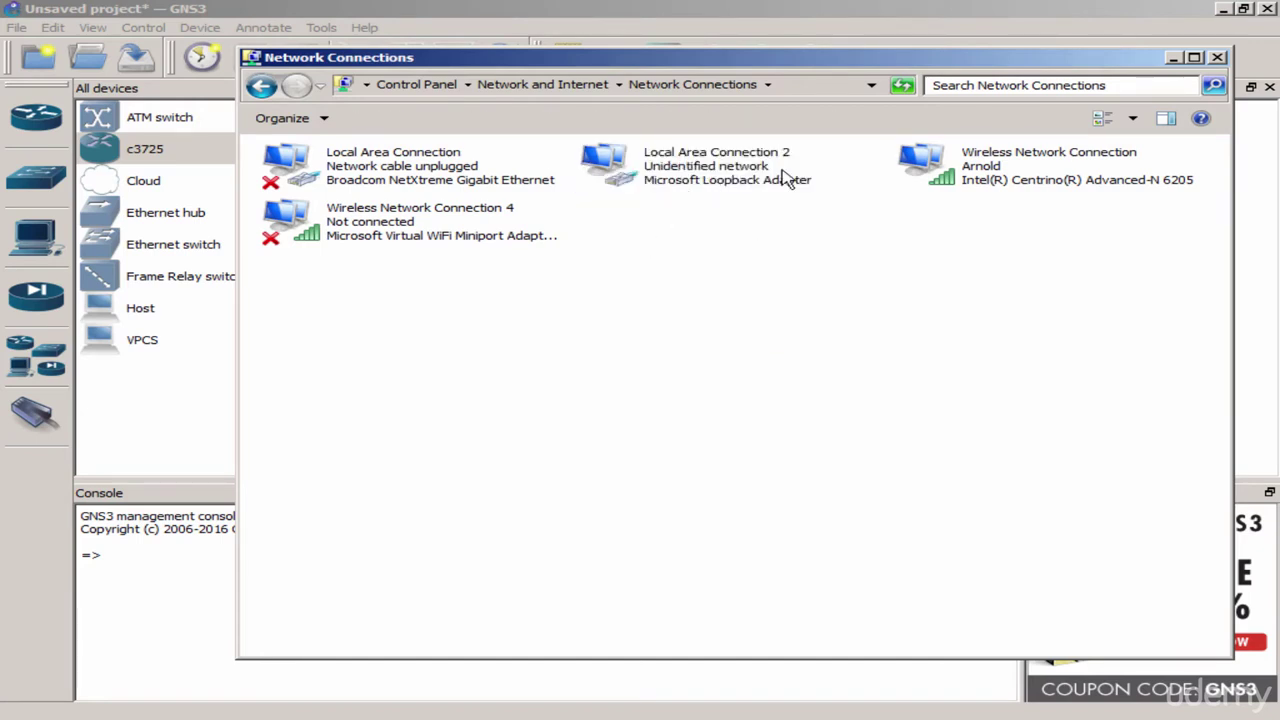
{"action": "right_click", "coordinate": [752, 178]}
{"action": "left_click", "coordinate": [808, 334]}
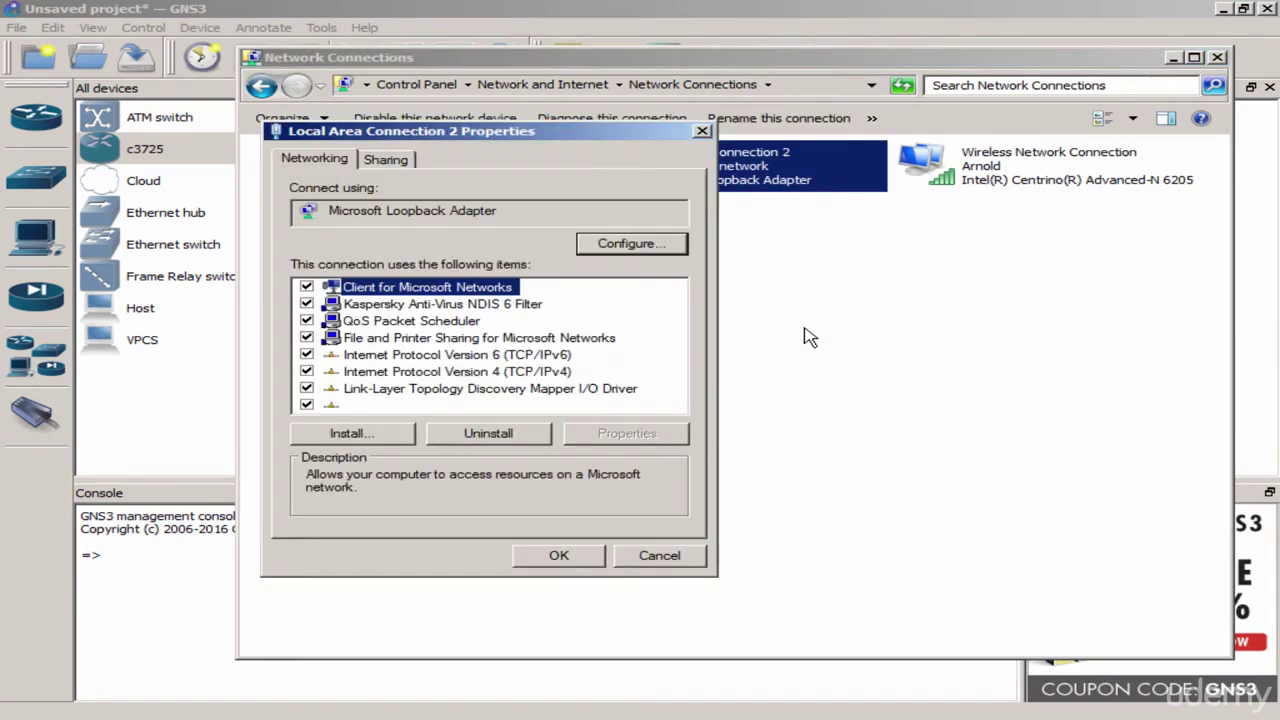
{"action": "left_click", "coordinate": [514, 376]}
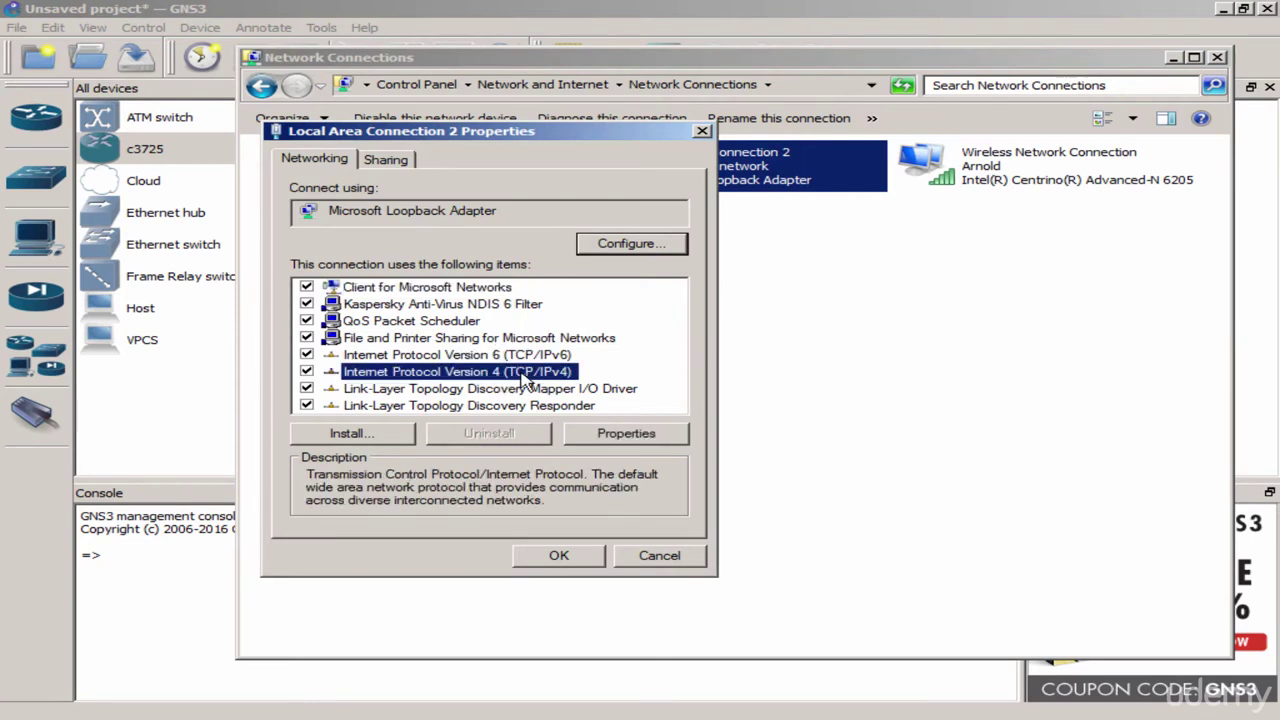
{"action": "left_click", "coordinate": [640, 433]}
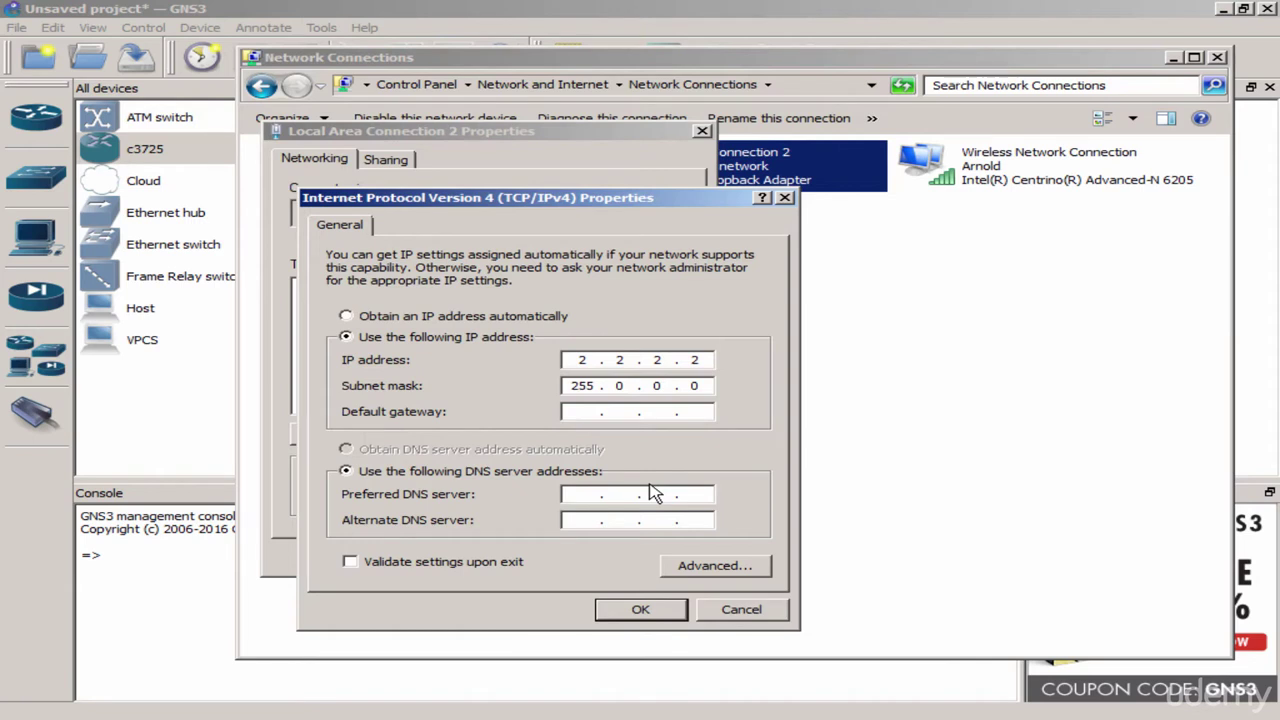
{"action": "left_click", "coordinate": [730, 610]}
{"action": "left_click", "coordinate": [654, 555]}
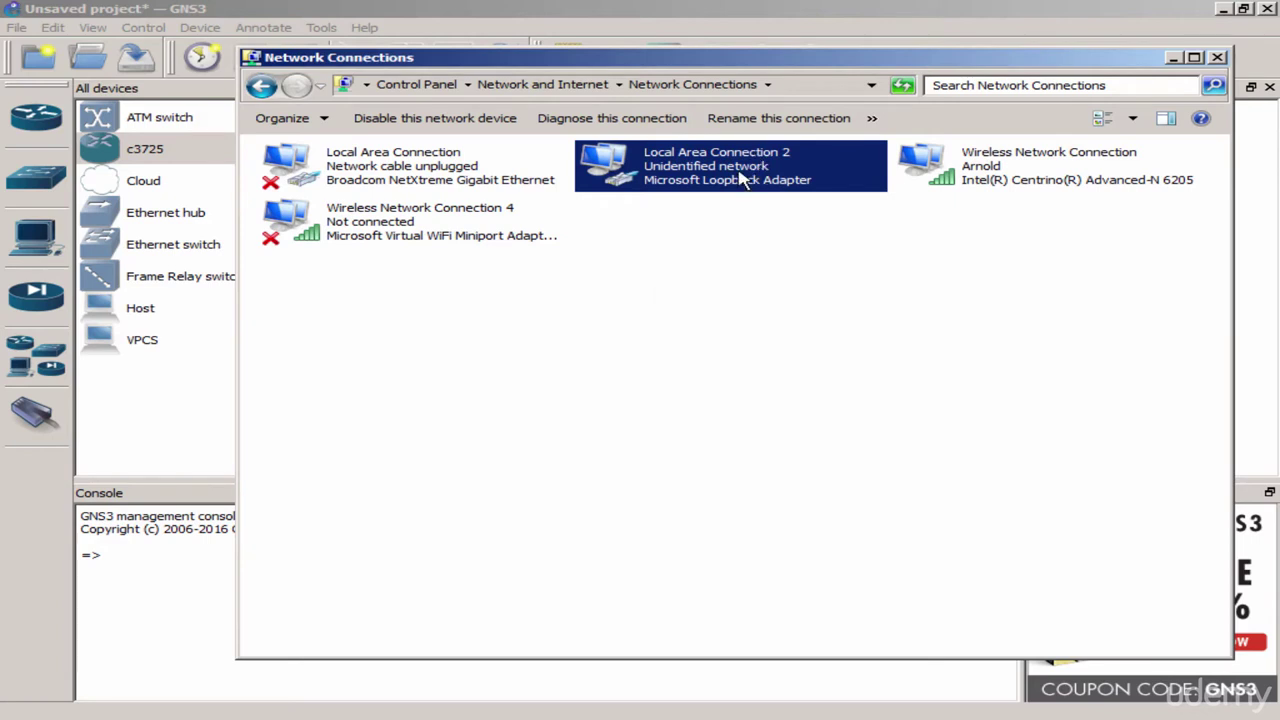
{"action": "left_click", "coordinate": [210, 414]}
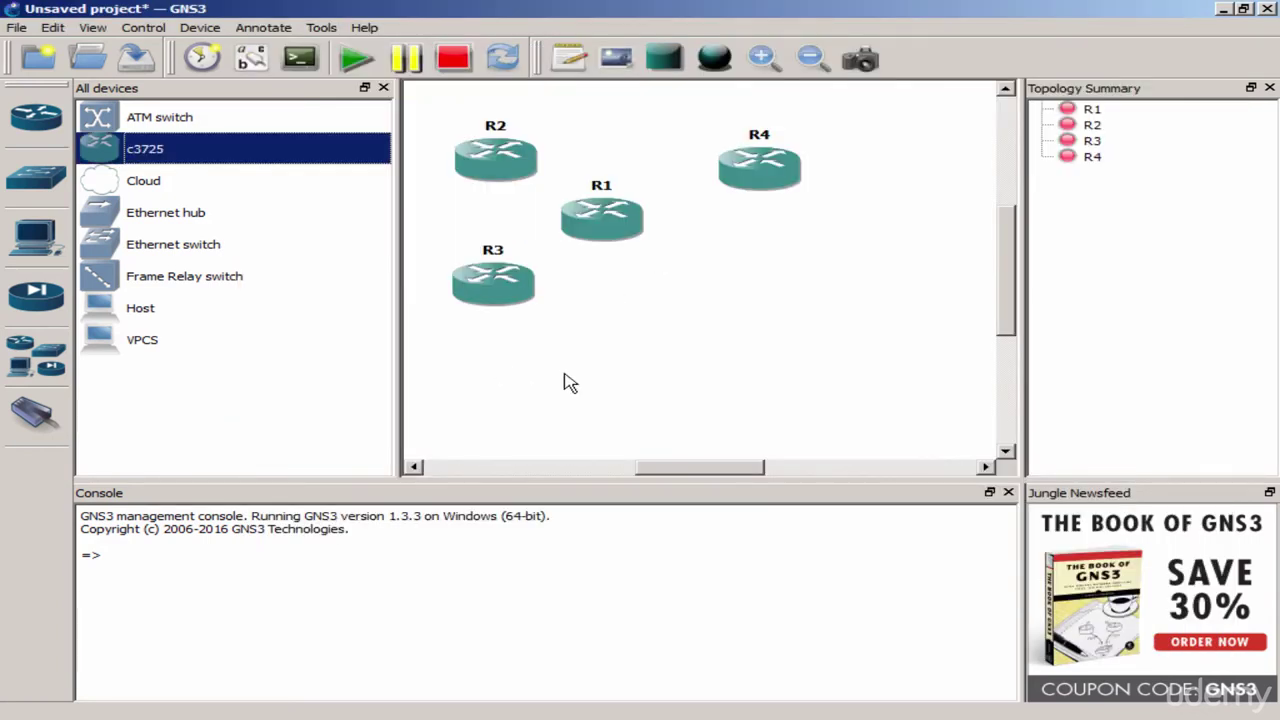
- Place Cloud 1 on the canvas and give it the 'computer' symbol
{"action": "left_click", "coordinate": [152, 194]}
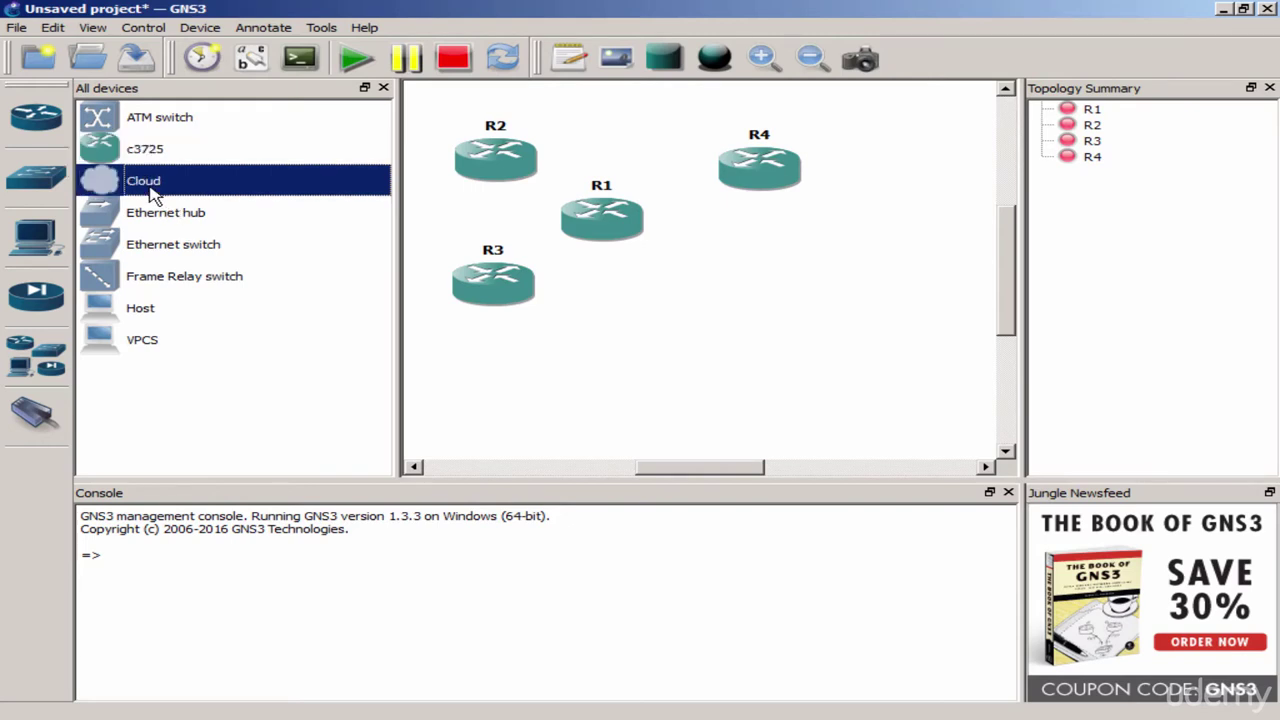
{"action": "left_click_drag", "start_coordinate": [152, 194], "coordinate": [778, 303]}
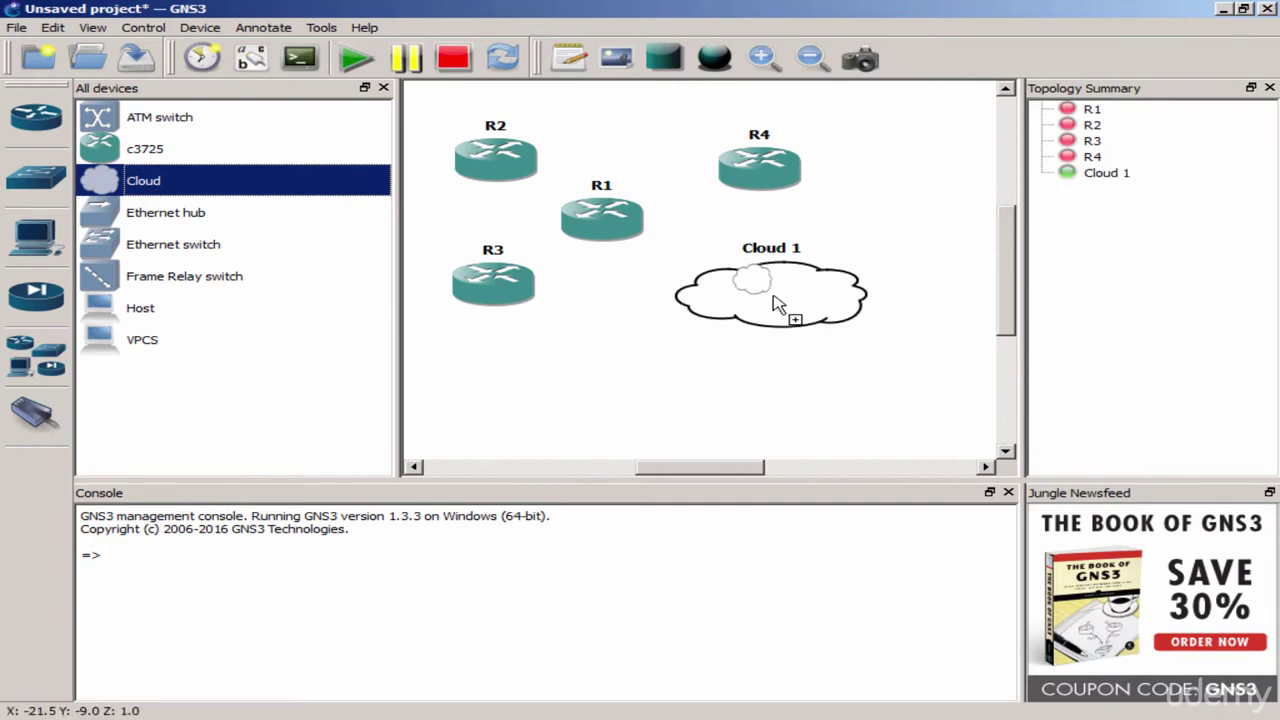
{"action": "right_click", "coordinate": [775, 298]}
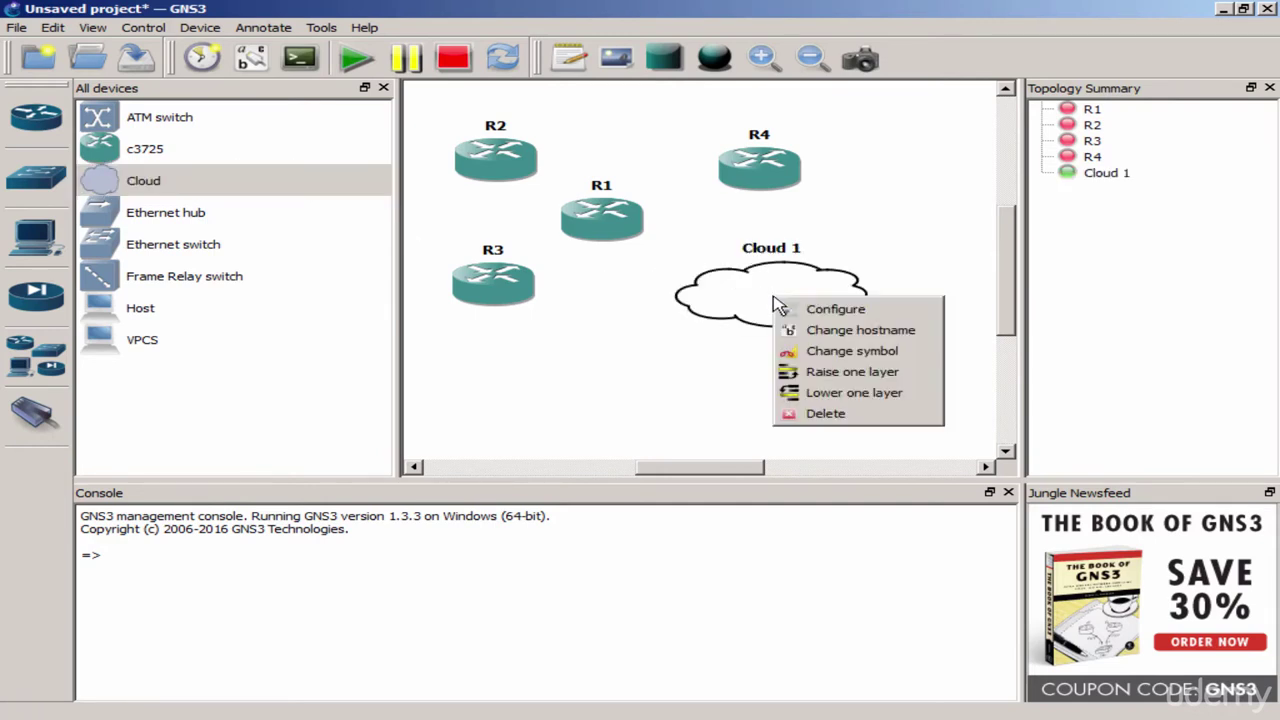
{"action": "left_click", "coordinate": [815, 351]}
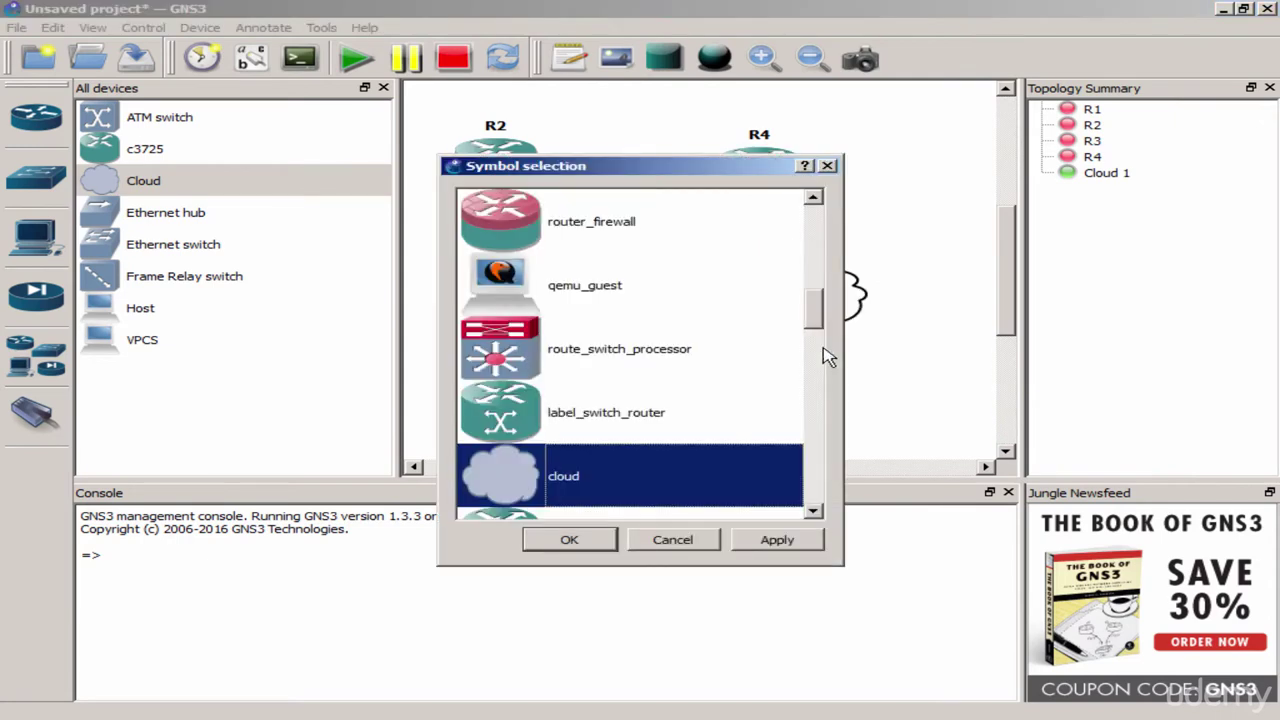
{"action": "left_click_drag", "start_coordinate": [815, 310], "coordinate": [823, 250]}
{"action": "left_click", "coordinate": [603, 352]}
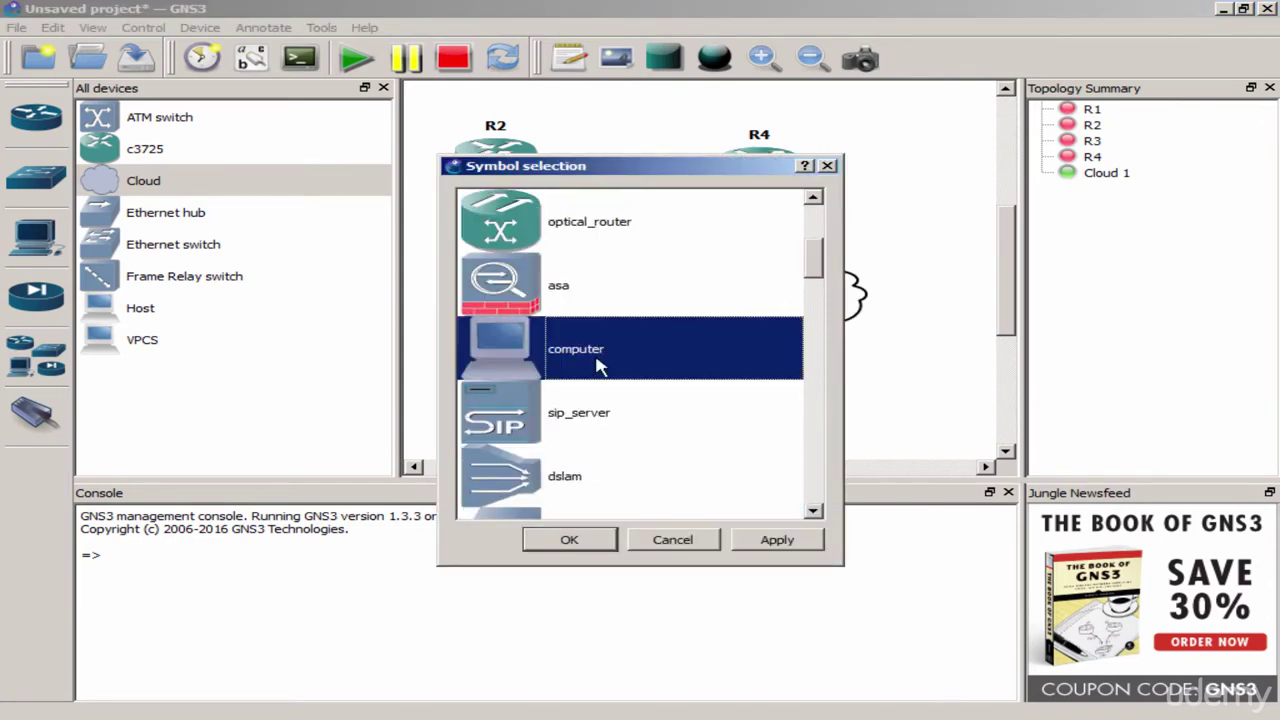
{"action": "left_click", "coordinate": [569, 541]}
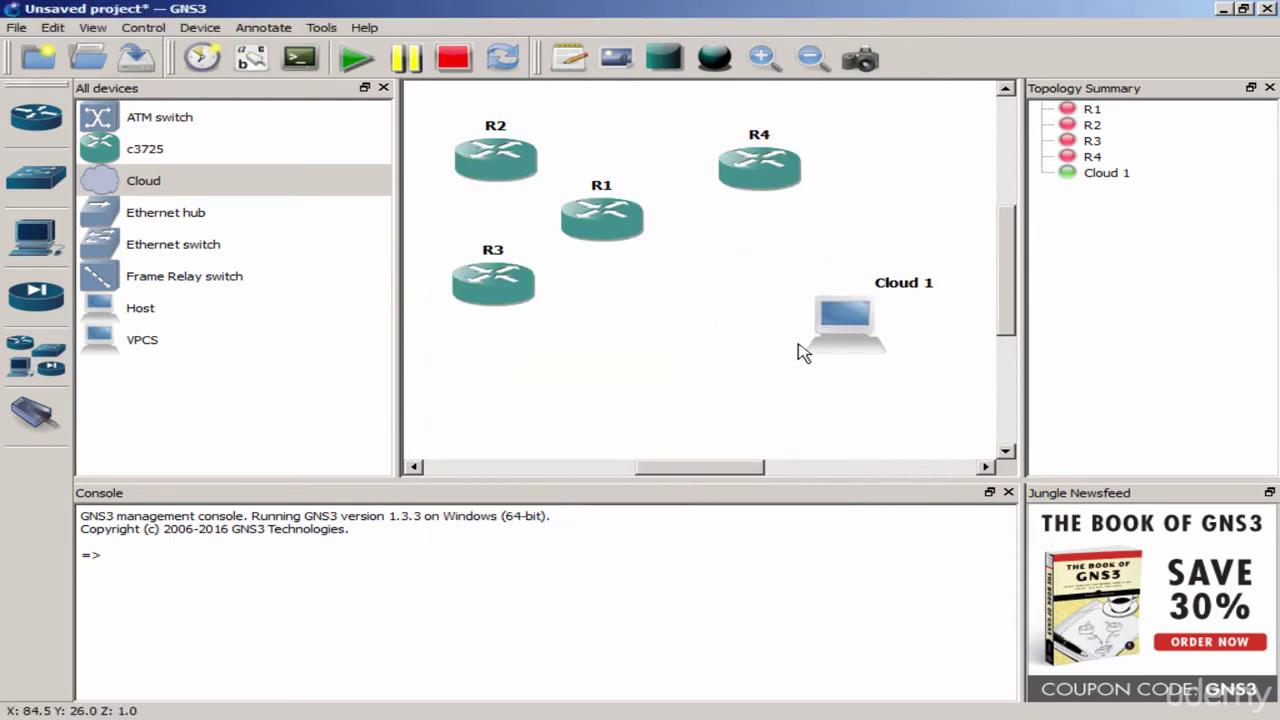
{"action": "right_click", "coordinate": [848, 350]}
- Add Local Area Connection 2 as Cloud 1's Generic Ethernet NIO and apply the configuration
{"action": "left_click", "coordinate": [877, 359]}
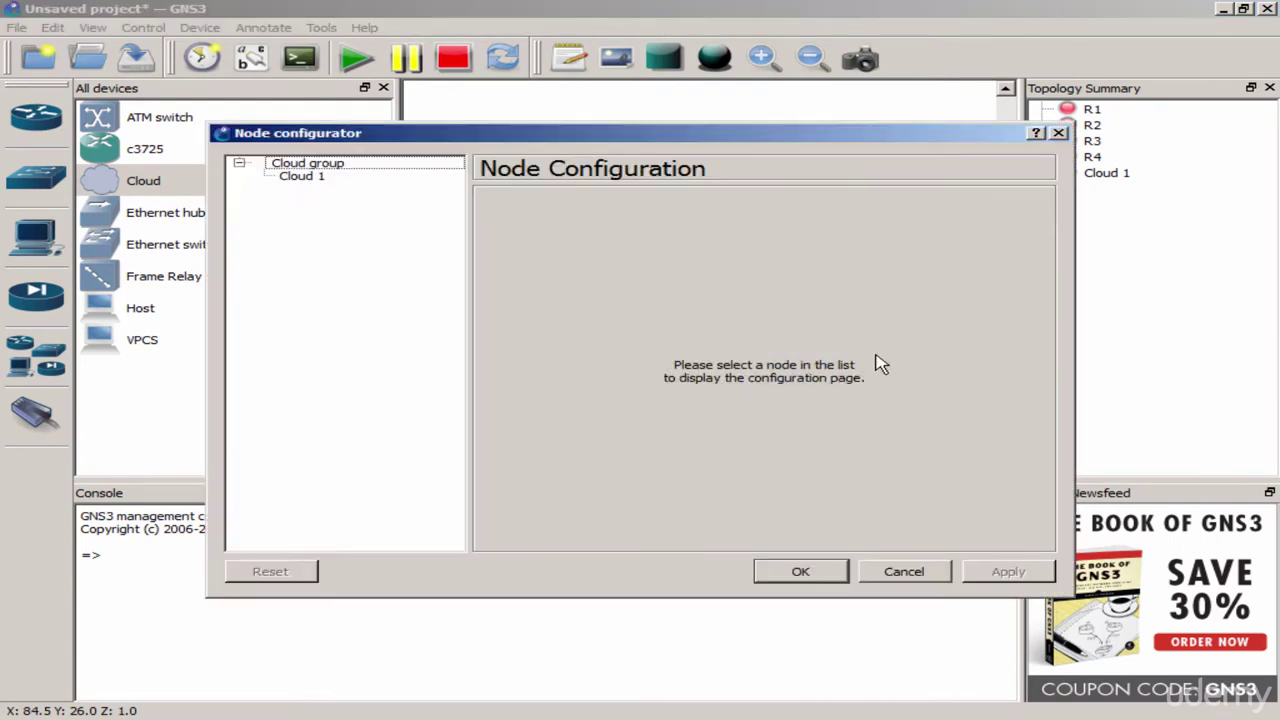
{"action": "left_click", "coordinate": [382, 180]}
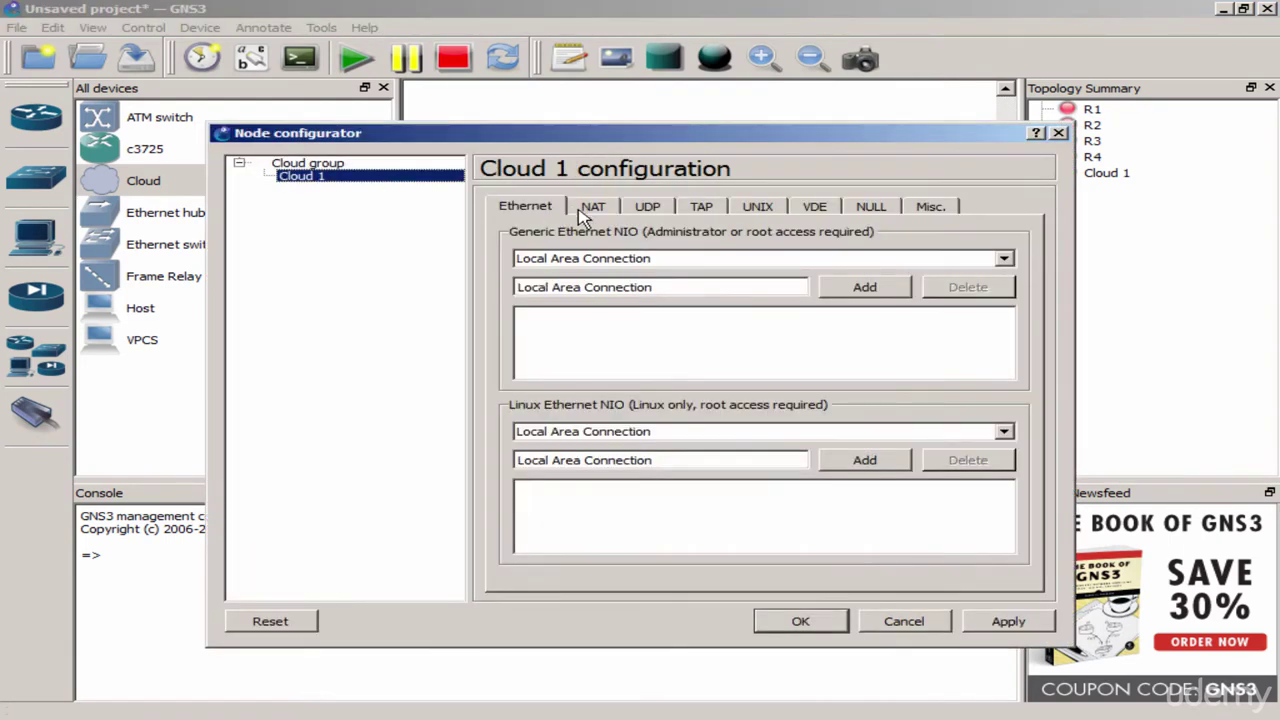
{"action": "left_click", "coordinate": [762, 259]}
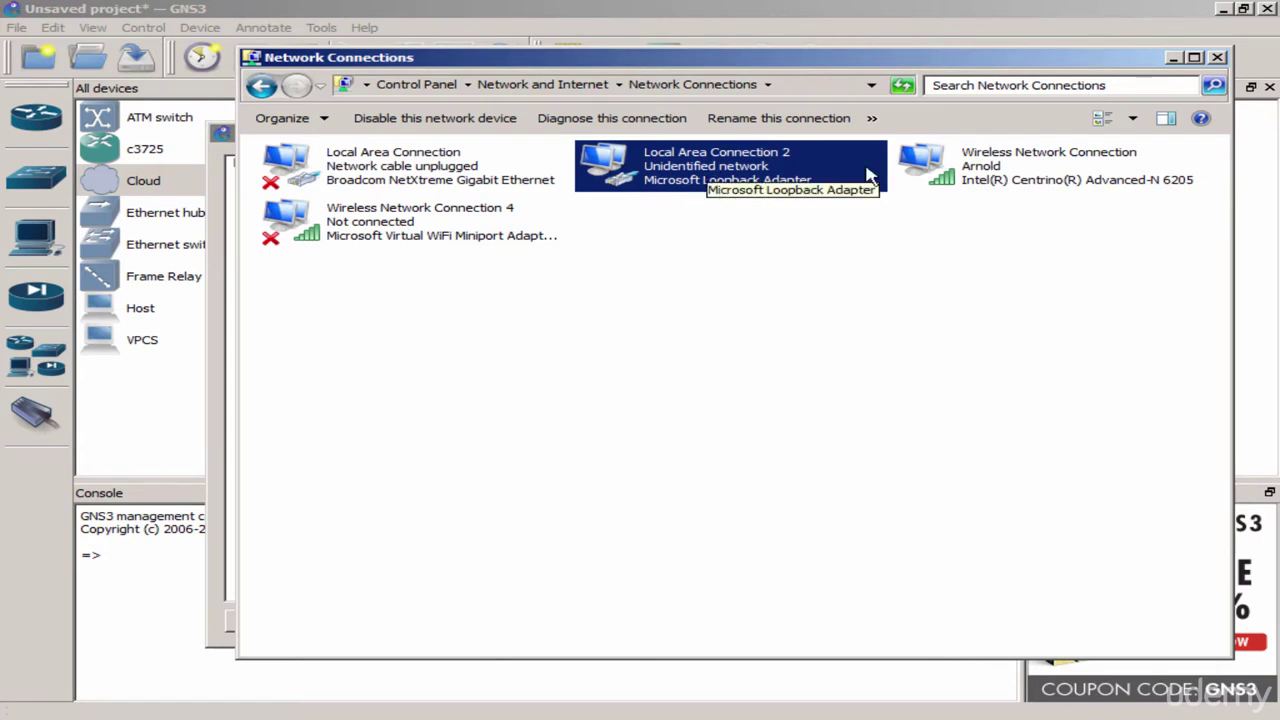
{"action": "left_click", "coordinate": [1218, 58]}
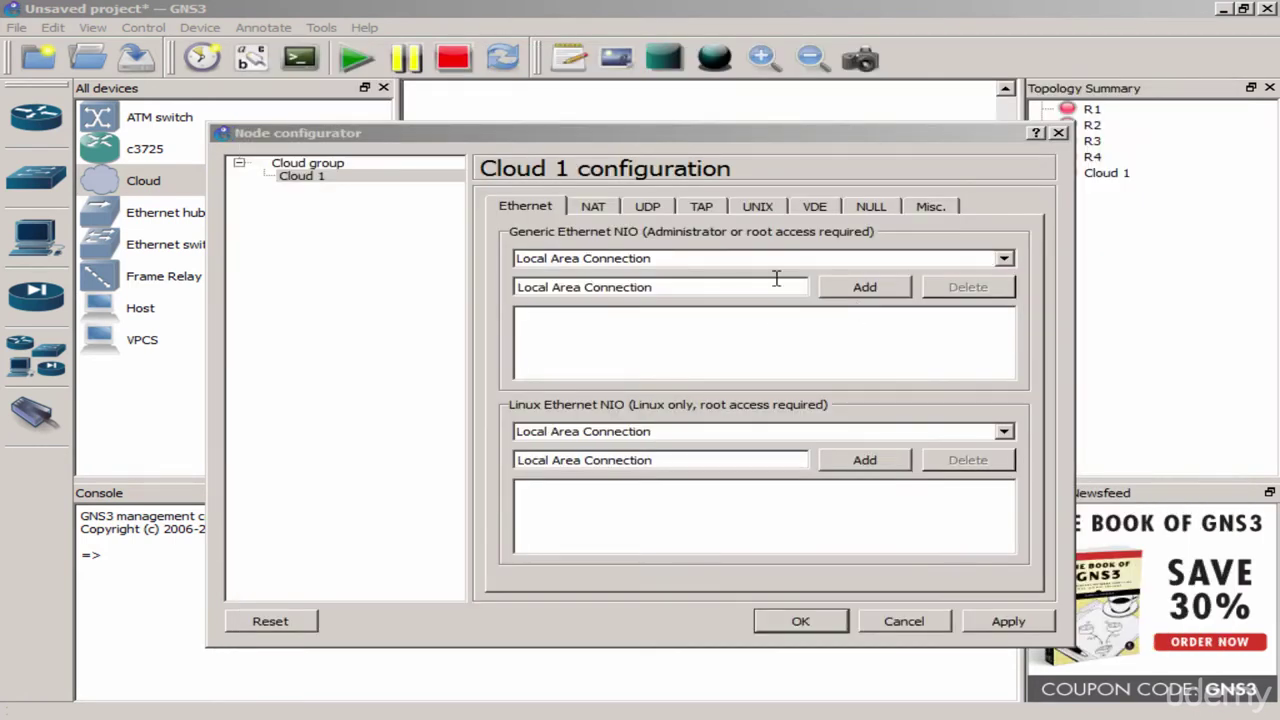
{"action": "left_click", "coordinate": [778, 259]}
{"action": "left_click", "coordinate": [745, 318]}
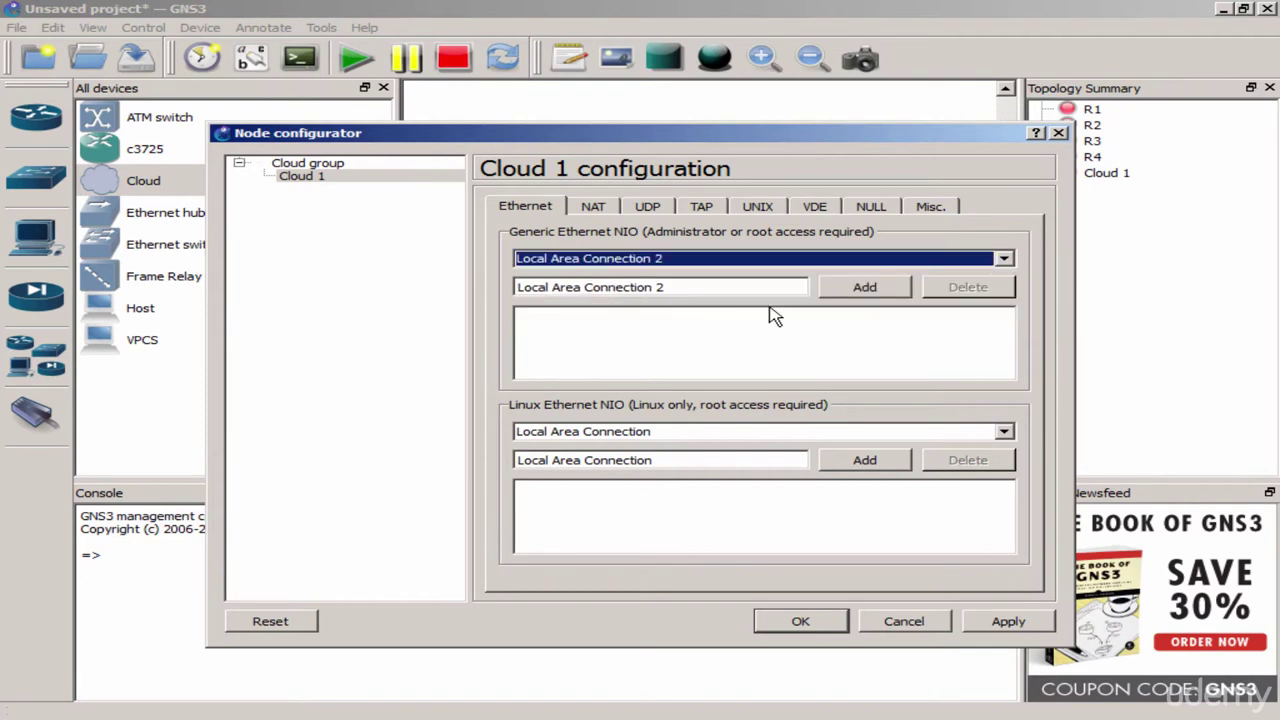
{"action": "left_click", "coordinate": [866, 292]}
{"action": "left_click", "coordinate": [985, 630]}
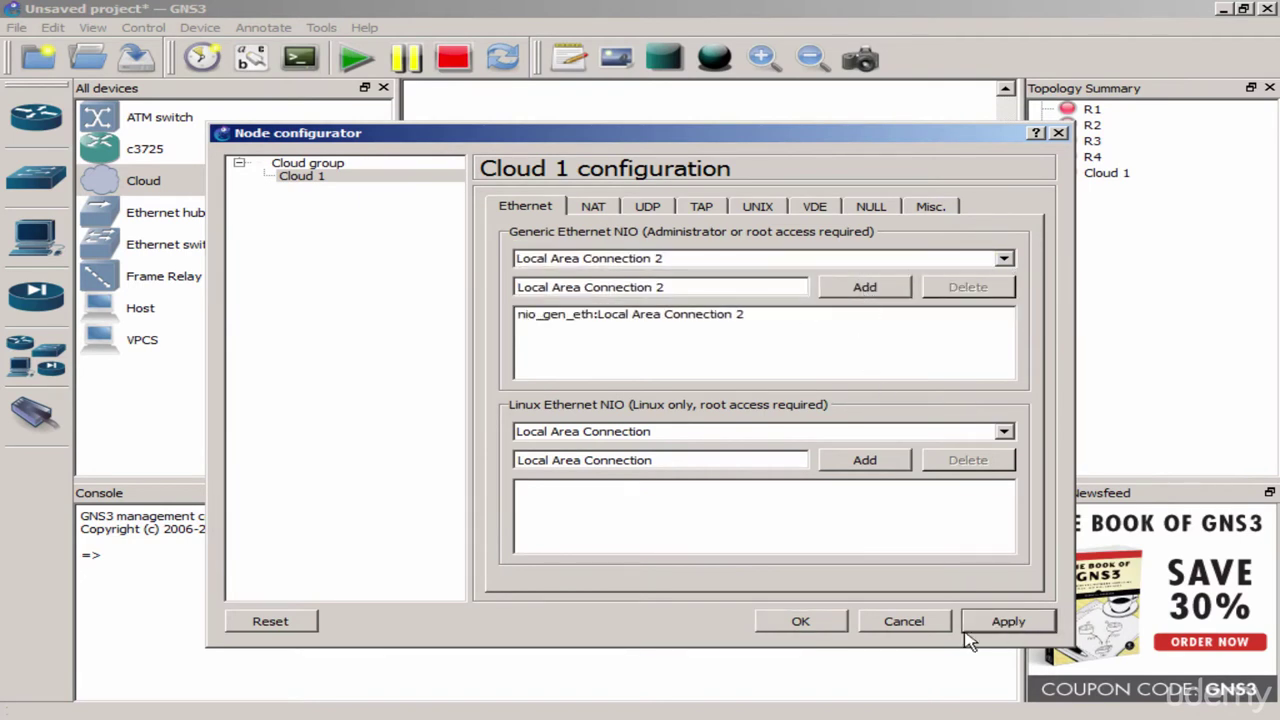
{"action": "left_click", "coordinate": [806, 622]}
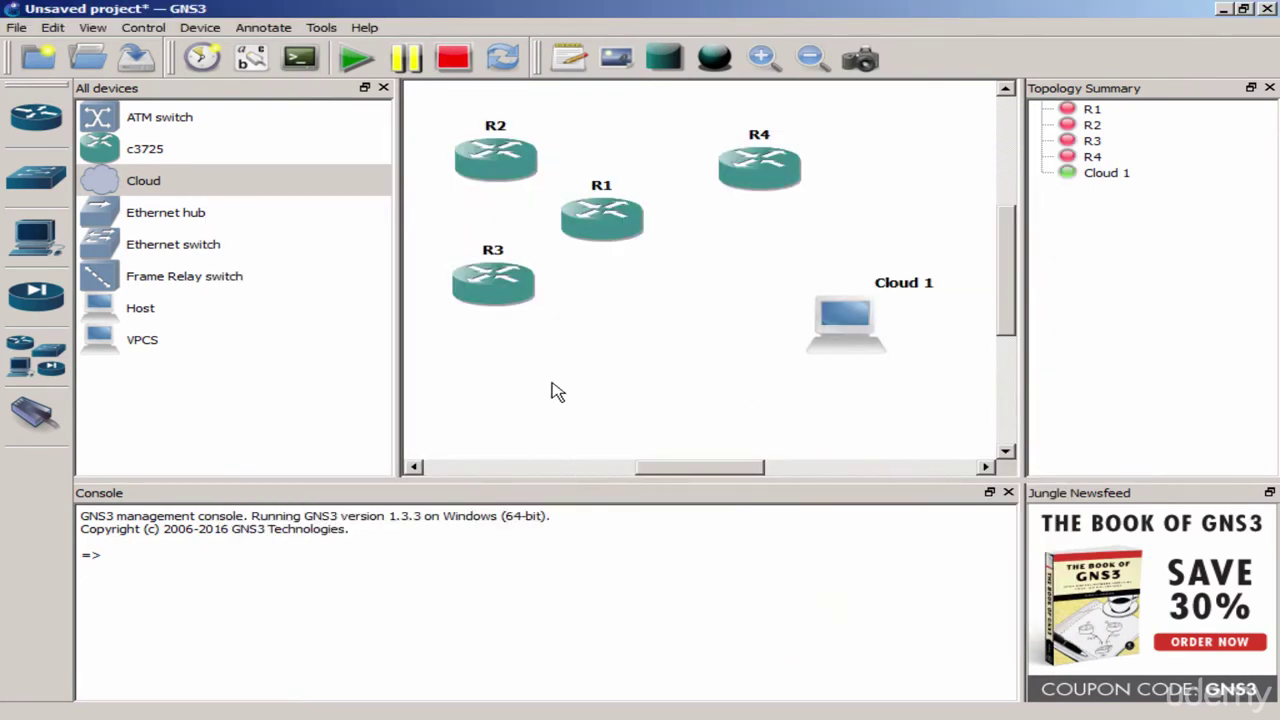
{"action": "left_click", "coordinate": [40, 425]}
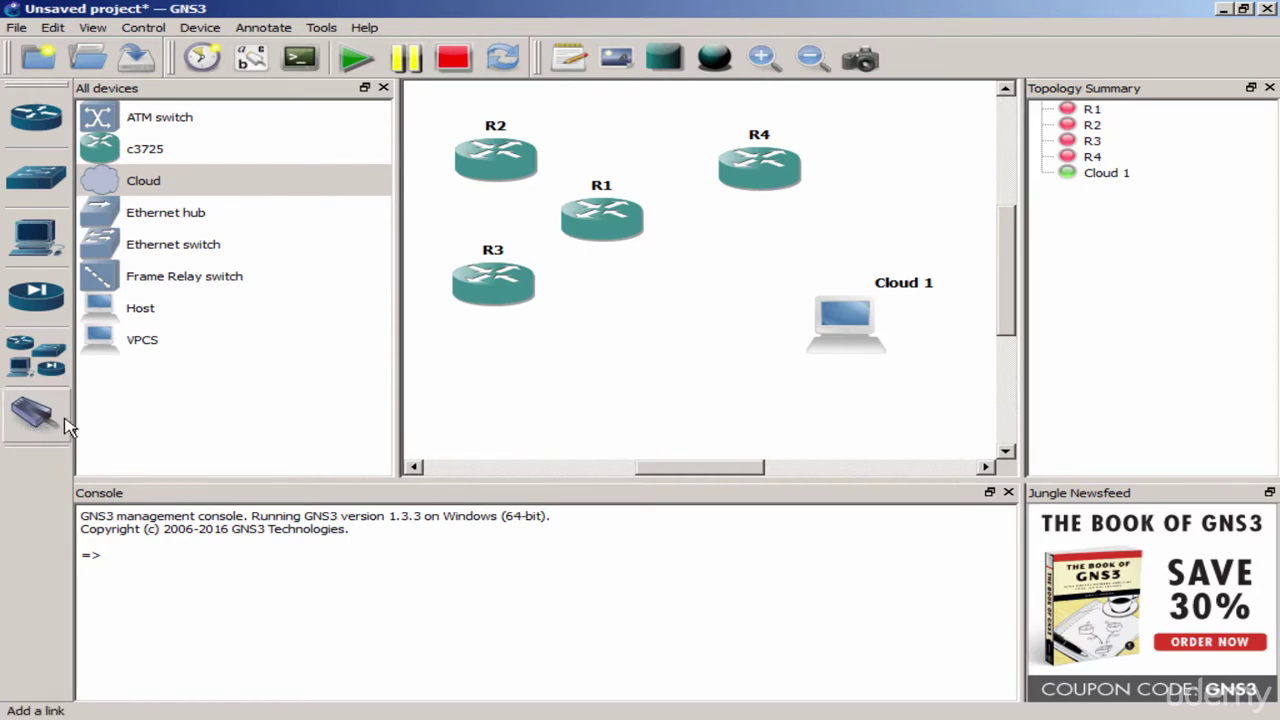
- Cable Cloud 1's nio_gen_eth interface to R1 FastEthernet0/0 and place Ethernet switch SW1
{"action": "left_click", "coordinate": [828, 326]}
{"action": "left_click", "coordinate": [850, 343]}
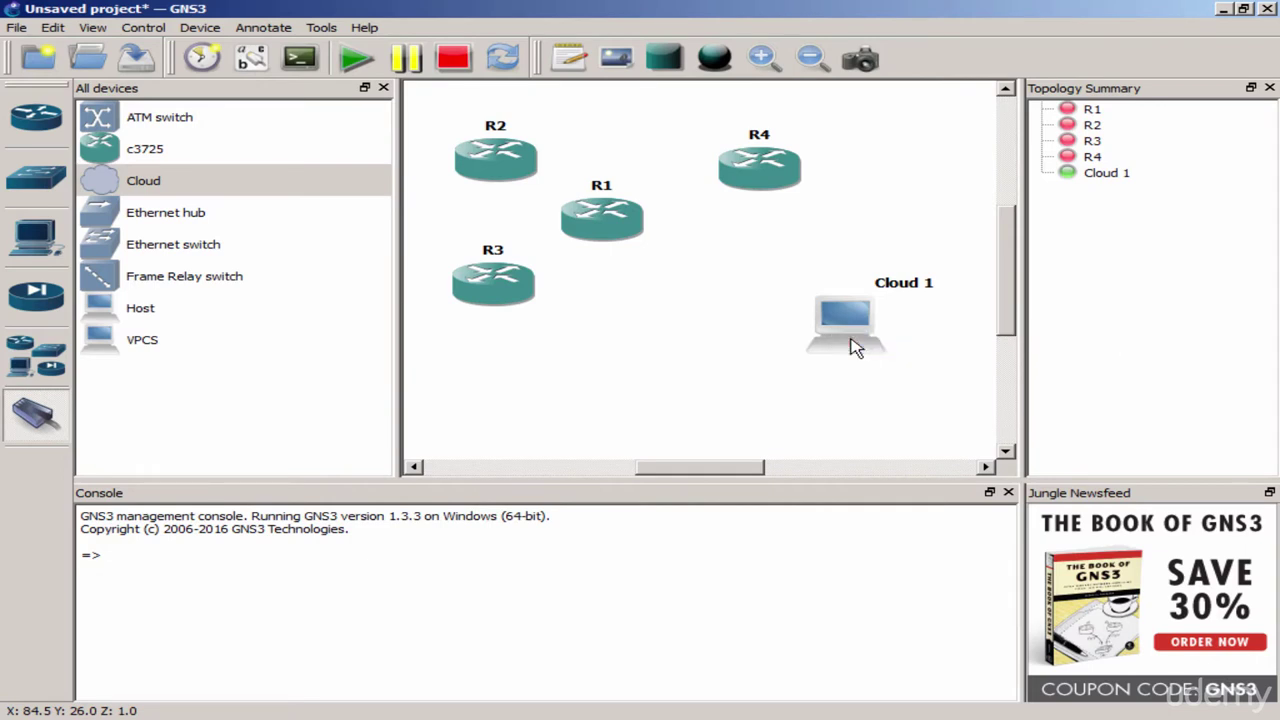
{"action": "left_click", "coordinate": [614, 228]}
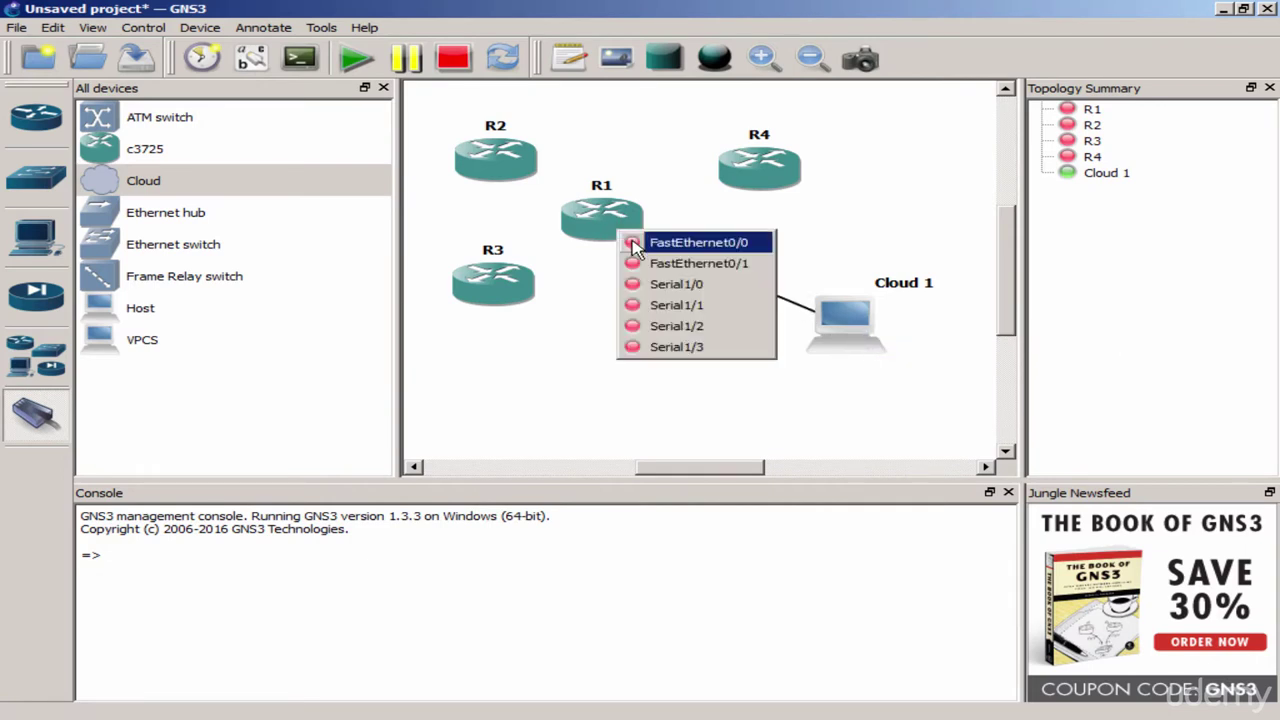
{"action": "left_click", "coordinate": [636, 248]}
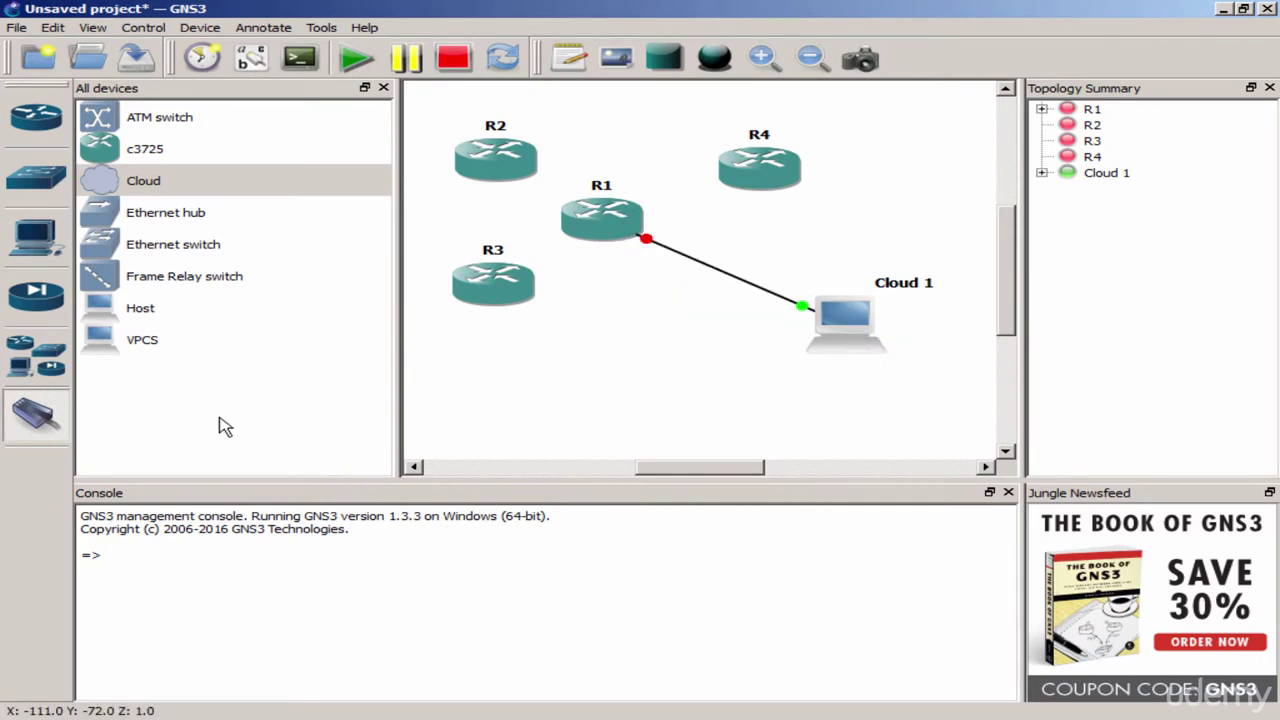
{"action": "left_click", "coordinate": [47, 435]}
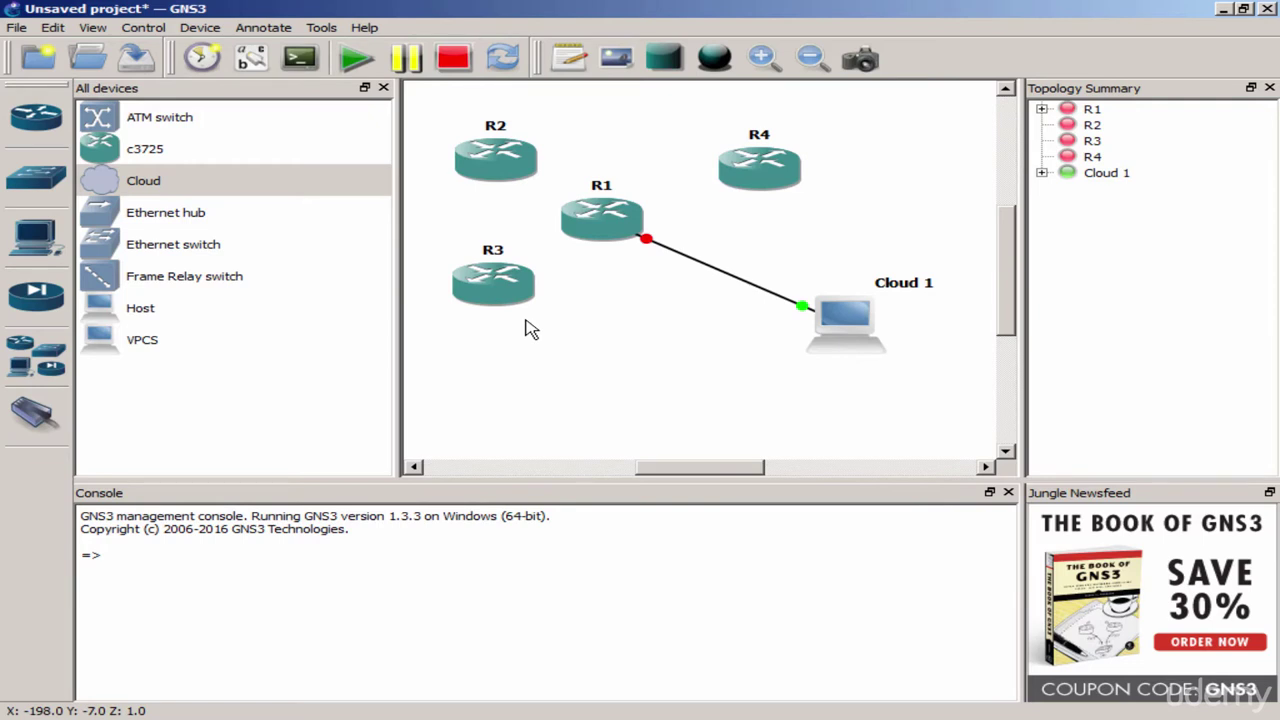
{"action": "left_click_drag", "start_coordinate": [205, 256], "coordinate": [678, 338]}
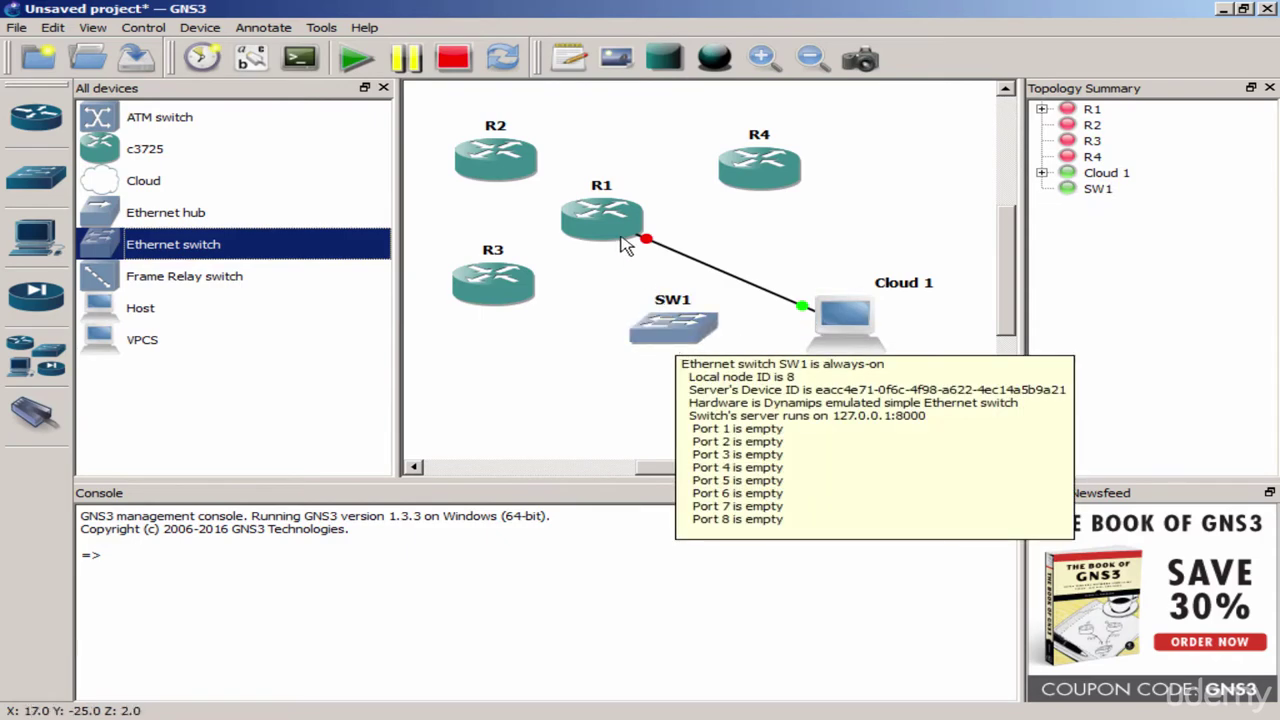
- Move SW1 left, start router R1, and open its console
{"action": "mouse_move", "coordinate": [613, 230]}
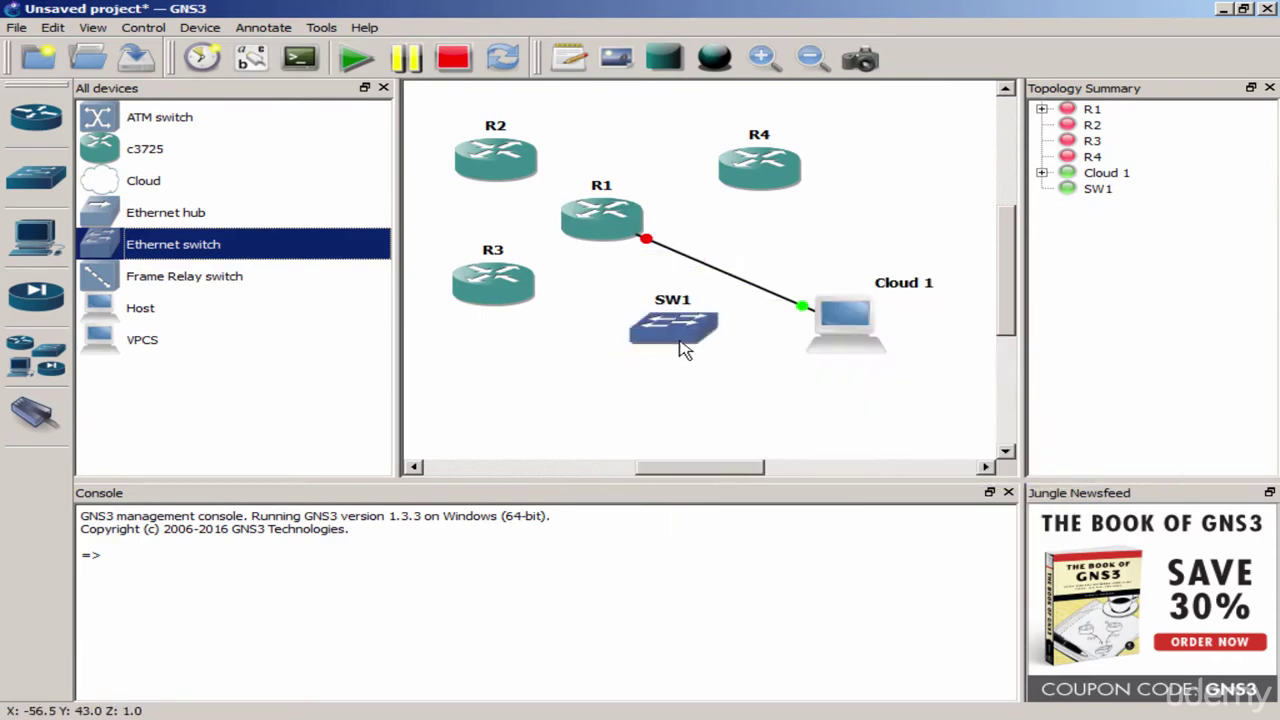
{"action": "left_click_drag", "start_coordinate": [660, 348], "coordinate": [572, 348]}
{"action": "right_click", "coordinate": [613, 244]}
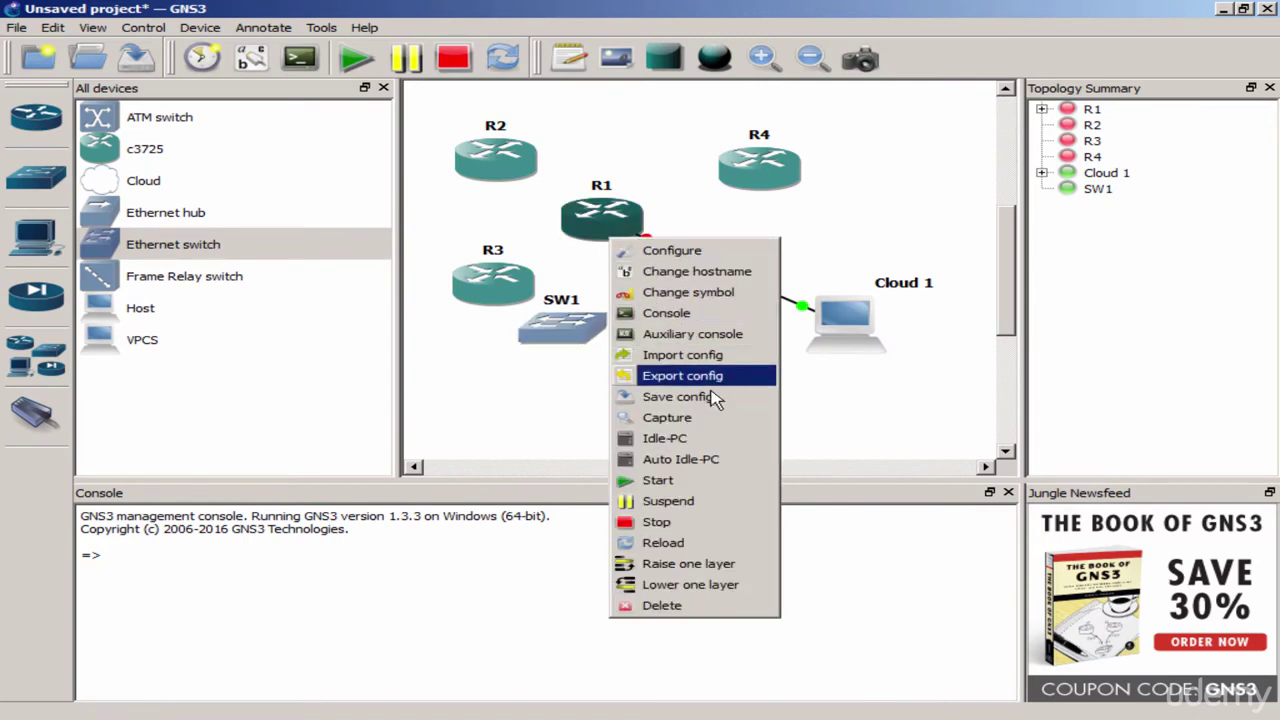
{"action": "left_click", "coordinate": [708, 486]}
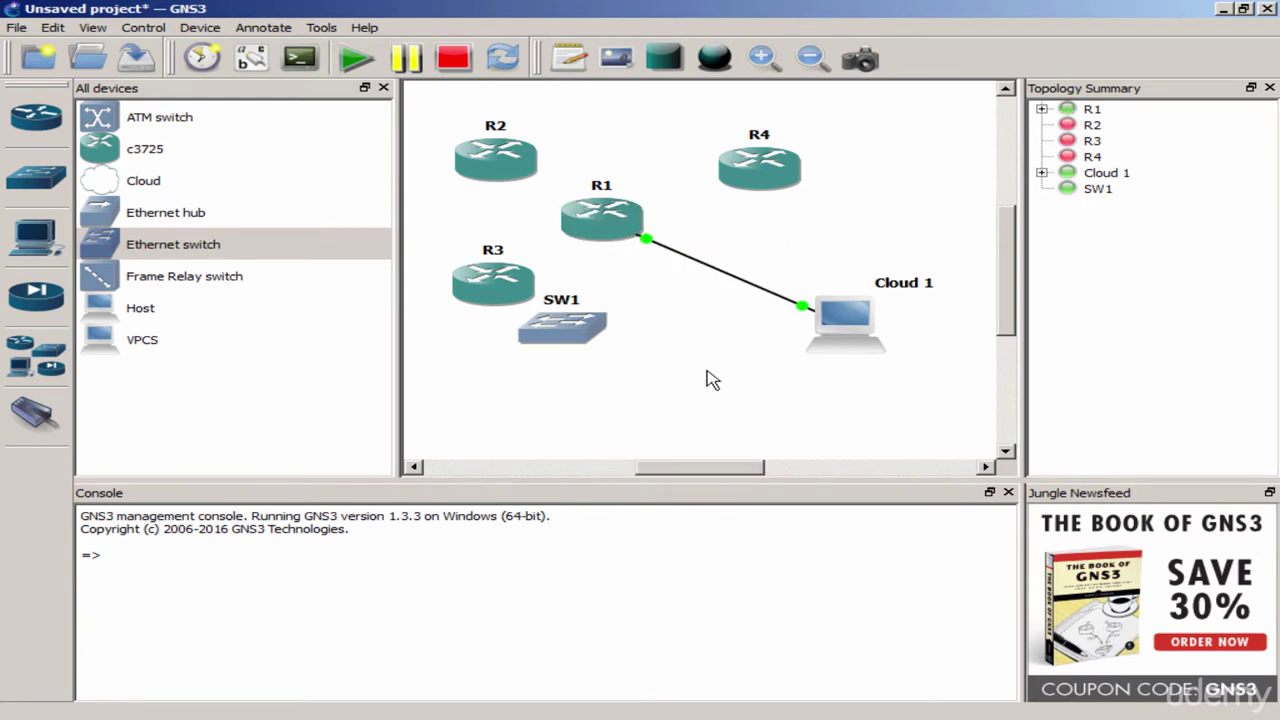
{"action": "right_click", "coordinate": [622, 237]}
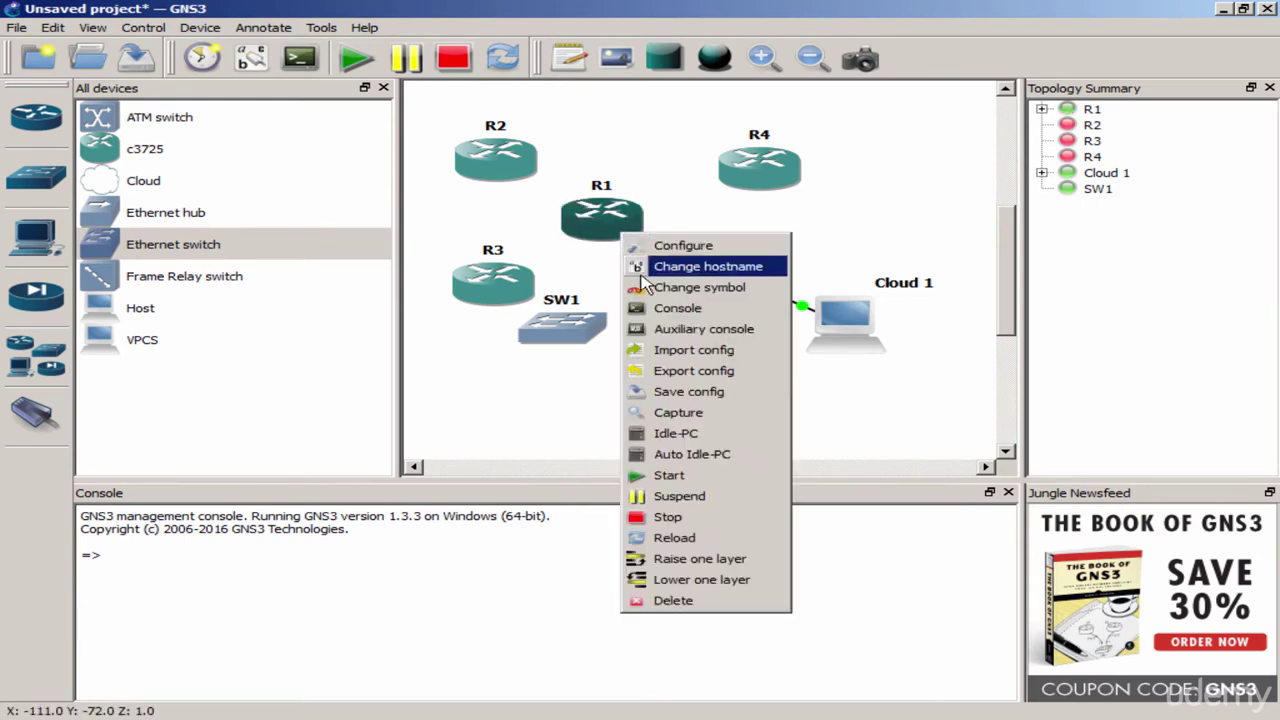
{"action": "left_click", "coordinate": [680, 318]}
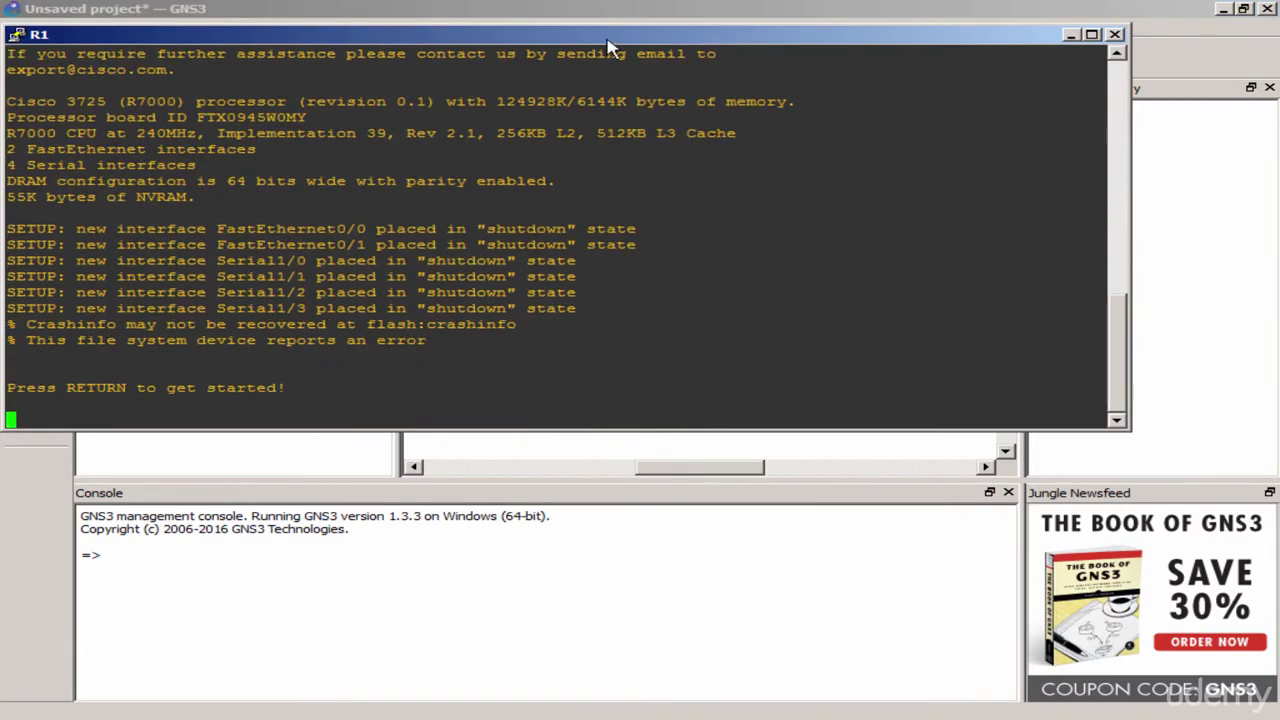
- Configure R1's fa0/0 with 2.2.2.3 255.0.0.0 and no shutdown
{"action": "left_click_drag", "start_coordinate": [608, 42], "coordinate": [704, 125]}
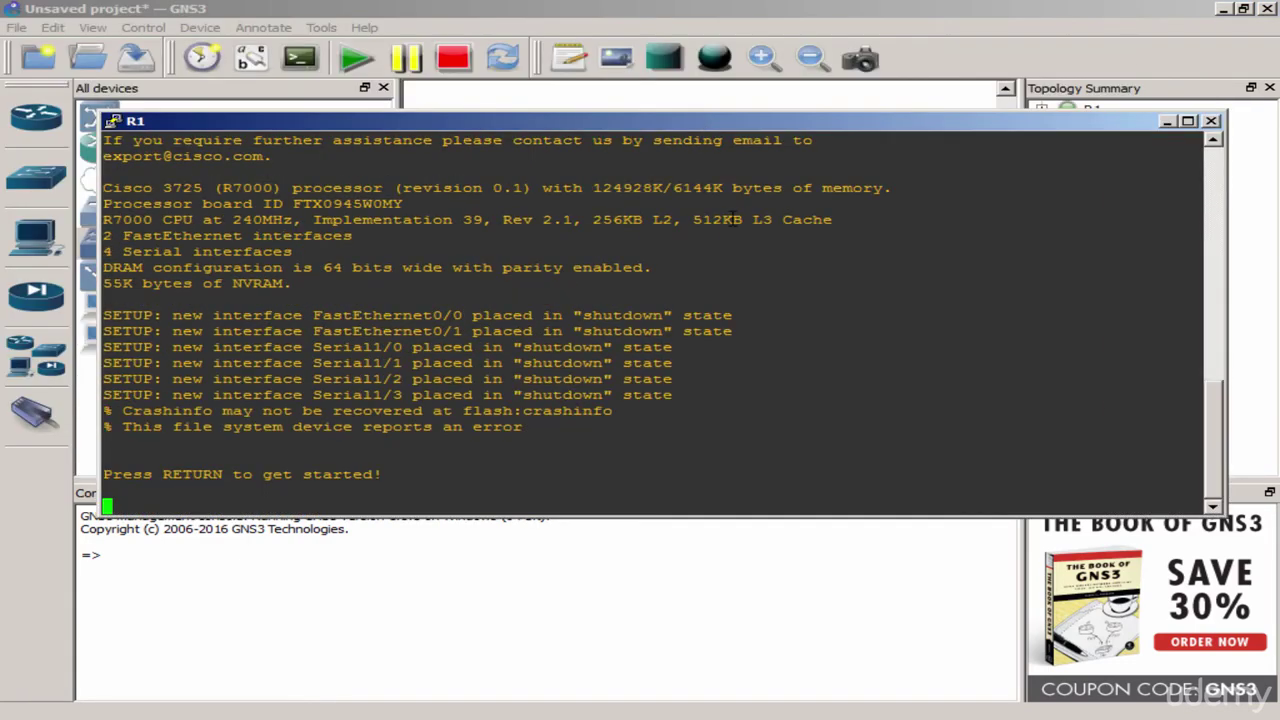
{"action": "key", "text": "Return"}
{"action": "key", "text": "Return"}
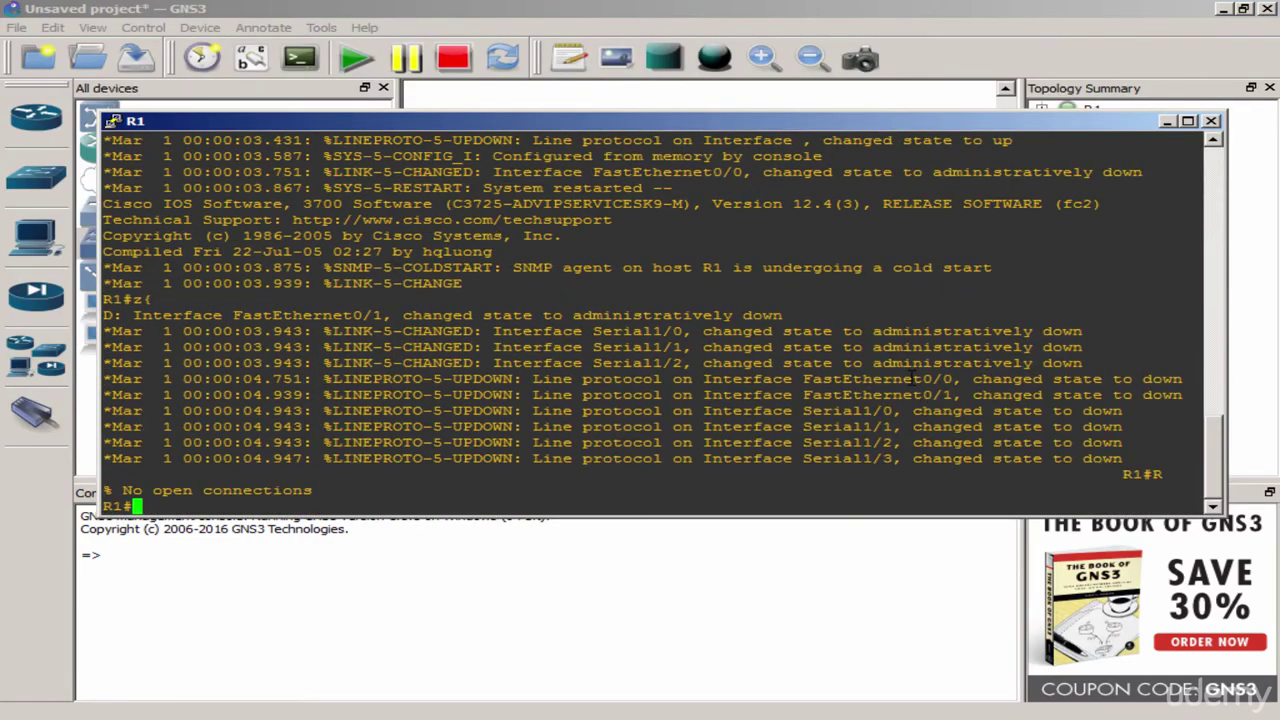
{"action": "key", "text": "Return"}
{"action": "key", "text": "Return"}
{"action": "type", "text": "conf t"}
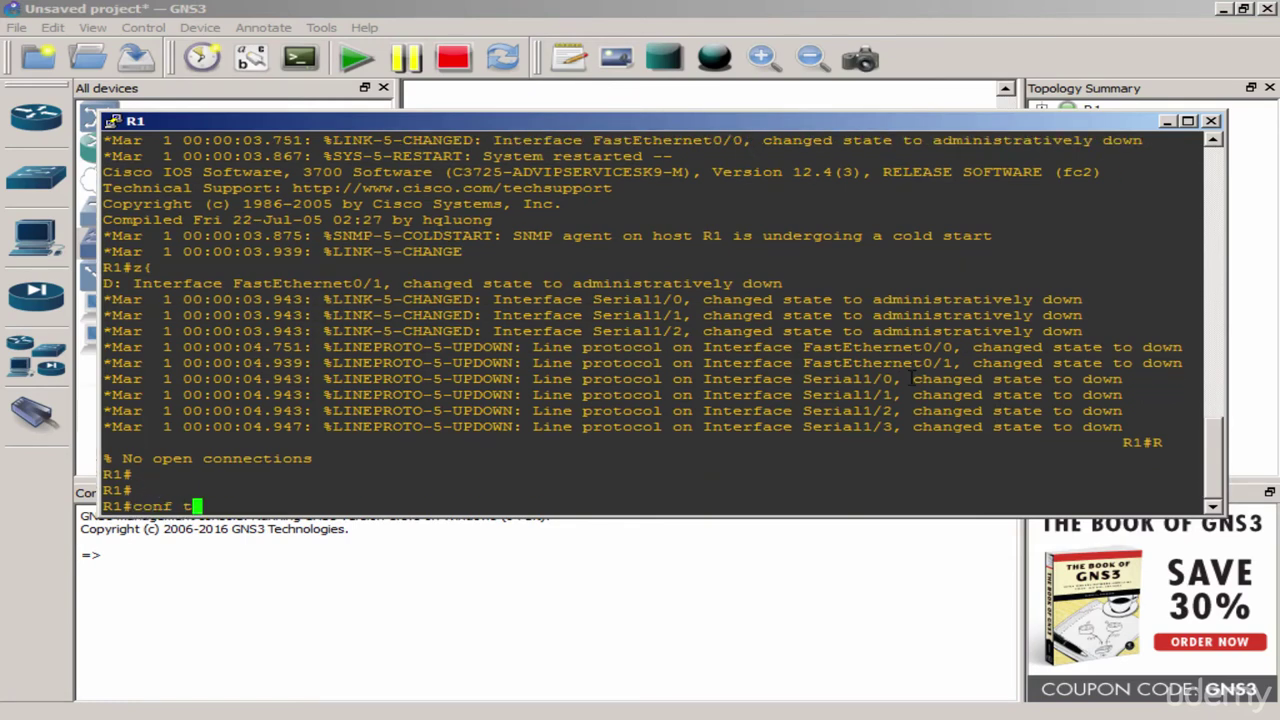
{"action": "key", "text": "Return"}
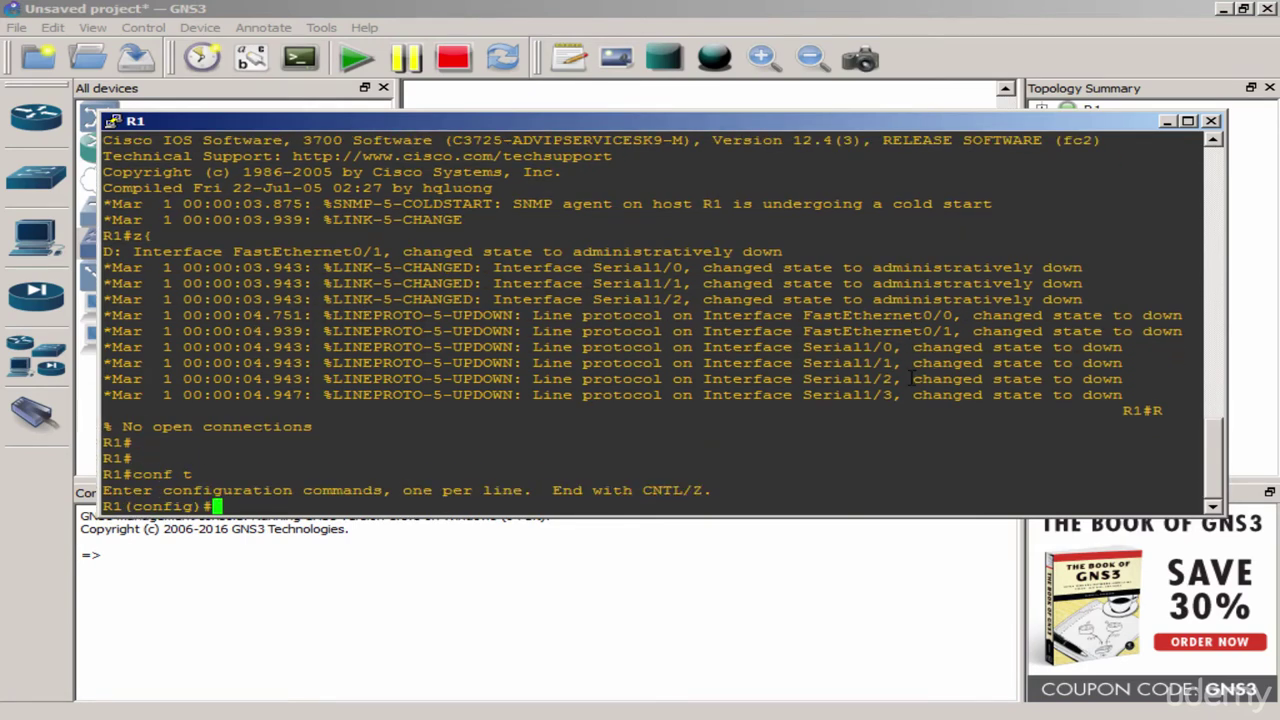
{"action": "type", "text": "int fa0/0"}
{"action": "key", "text": "Return"}
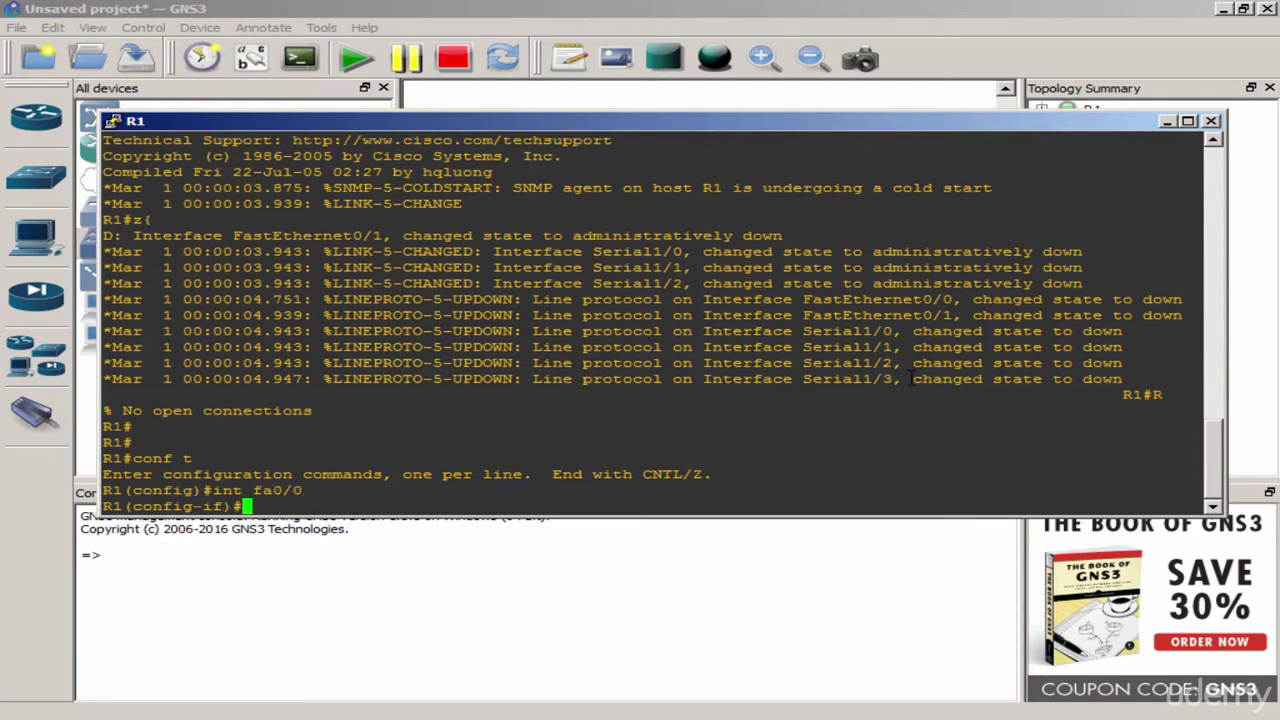
{"action": "type", "text": "ip add 2.2.2."}
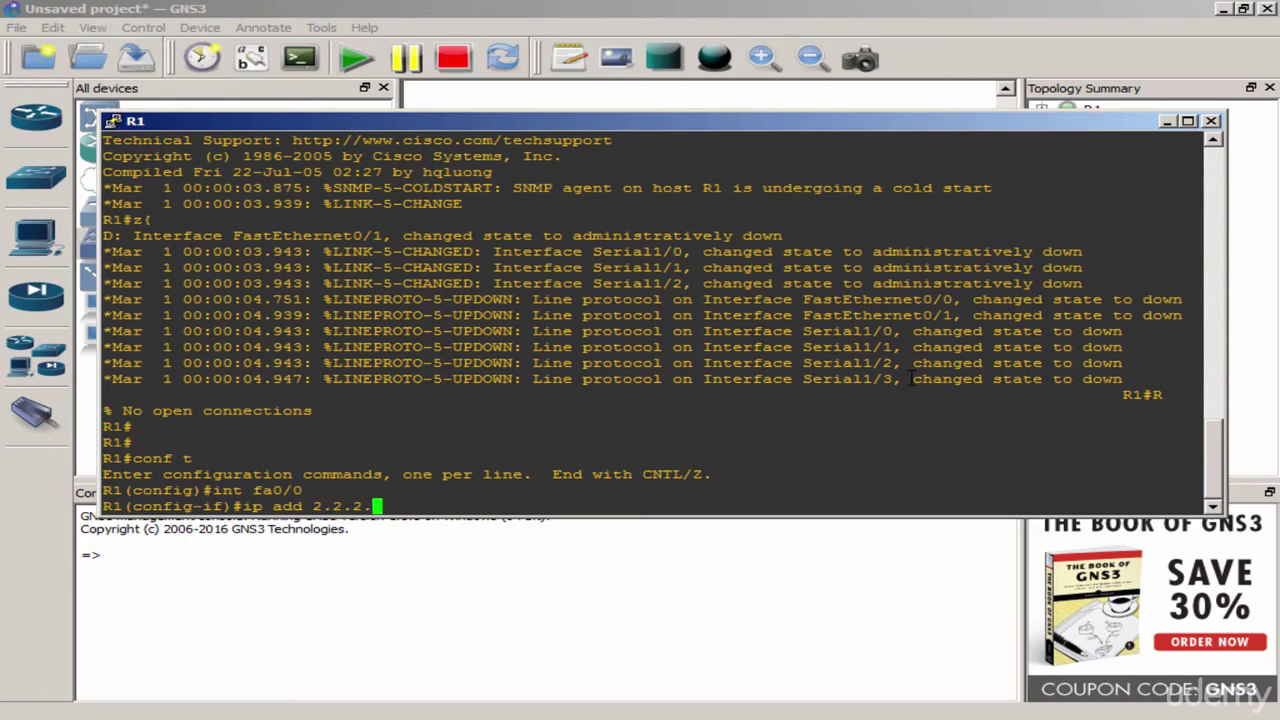
{"action": "type", "text": "3 255.0.0.0"}
{"action": "key", "text": "Return"}
{"action": "type", "text": "no sh"}
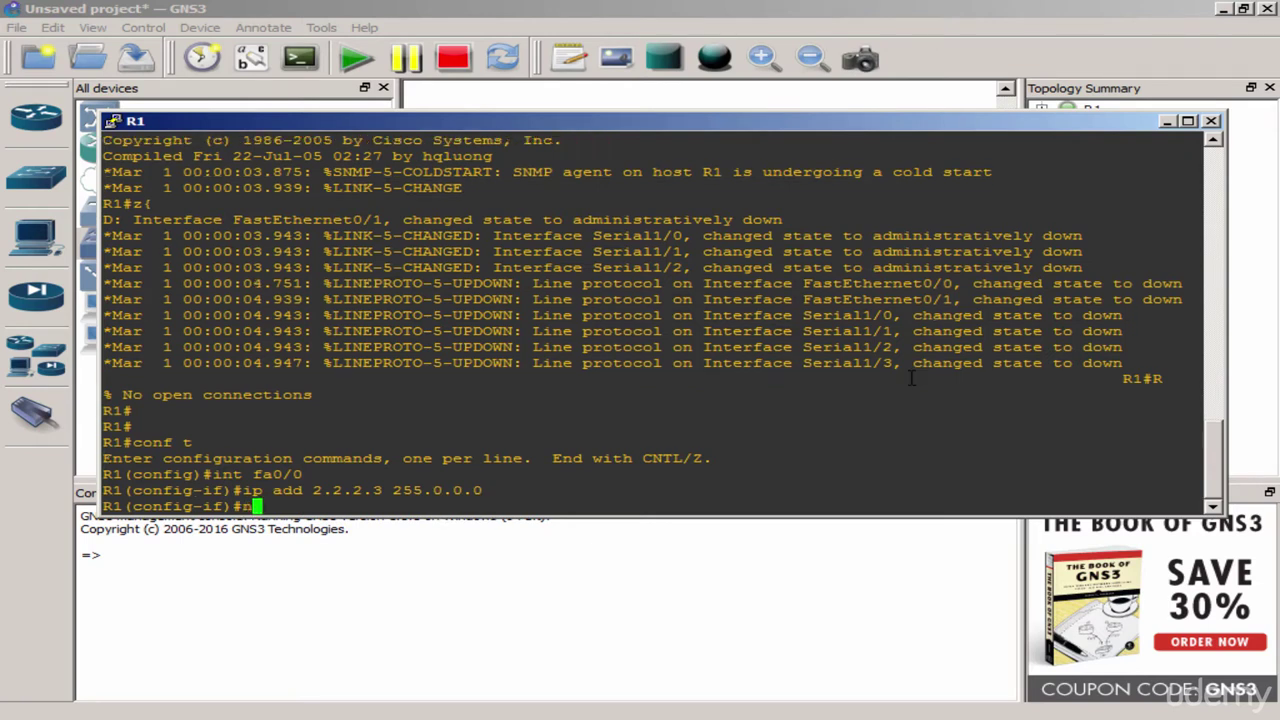
{"action": "key", "text": "Return"}
- Return to R1# and ping 2.2.2.2
{"action": "key", "text": "ctrl+z"}
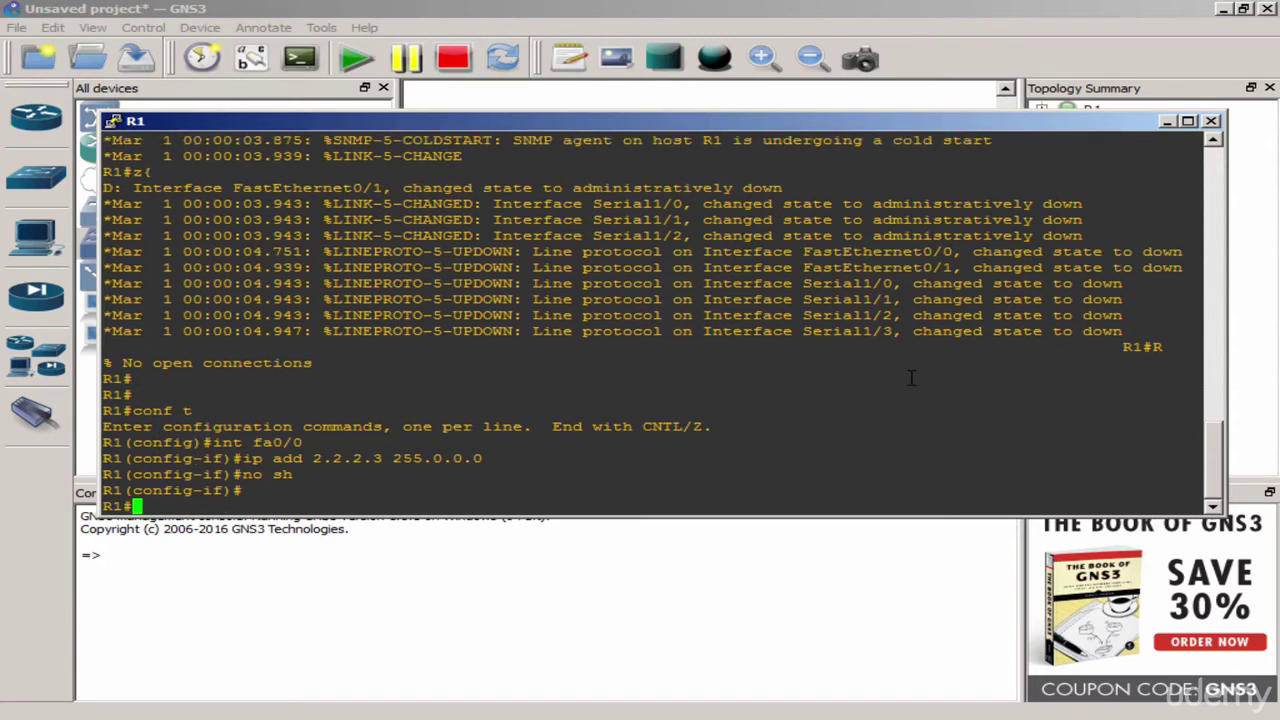
{"action": "key", "text": "Return"}
{"action": "key", "text": "Return"}
{"action": "key", "text": "Return"}
{"action": "type", "text": "ping "}
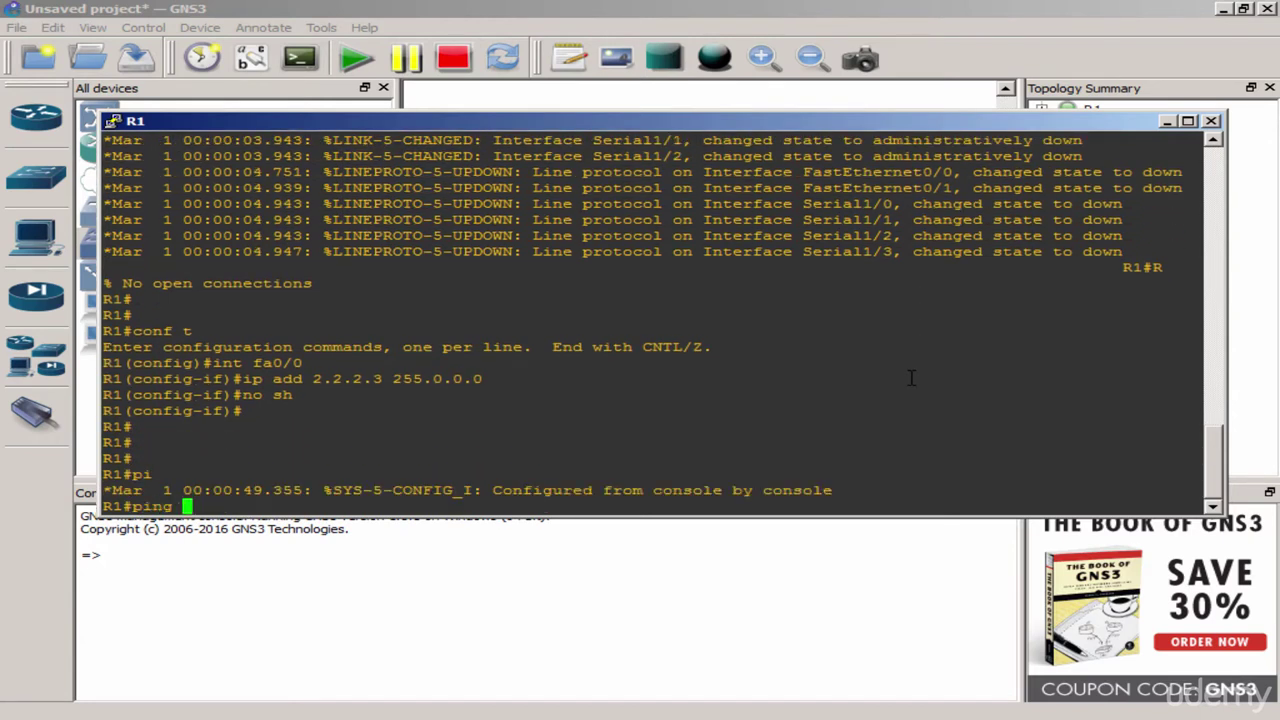
{"action": "type", "text": "2.2.2.2"}
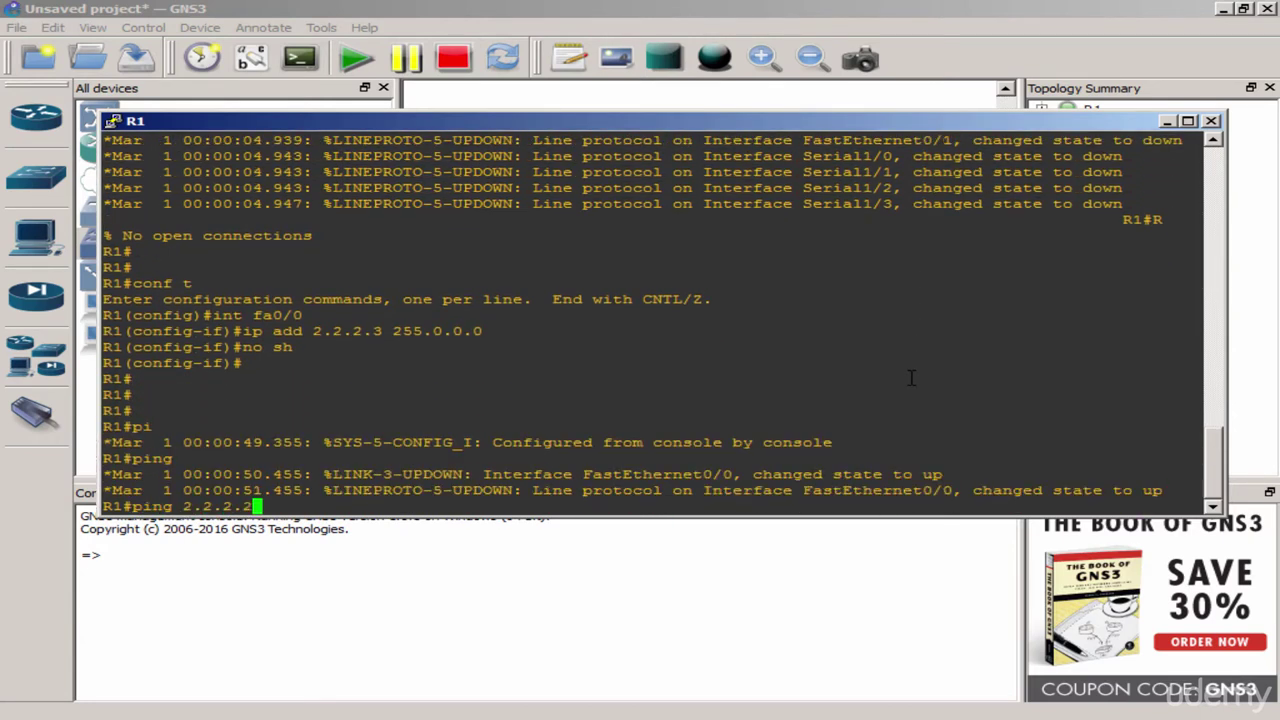
{"action": "key", "text": "Return"}
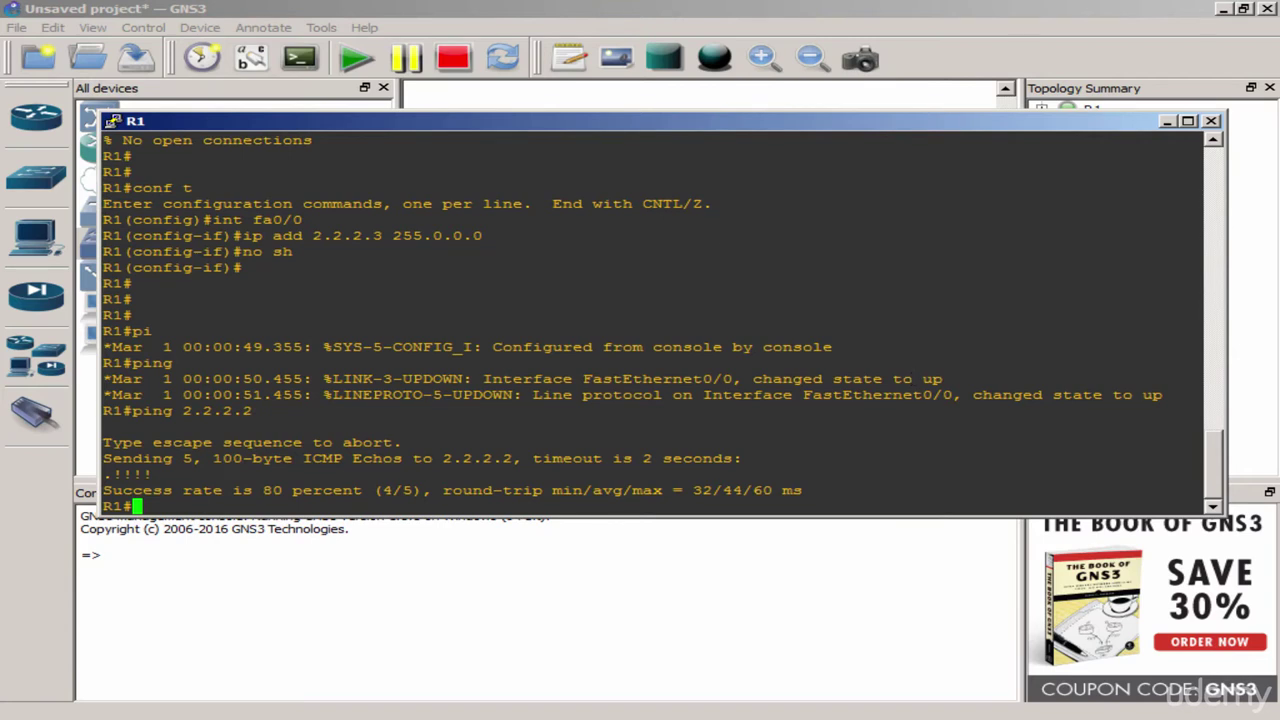
{"action": "key", "text": "super"}
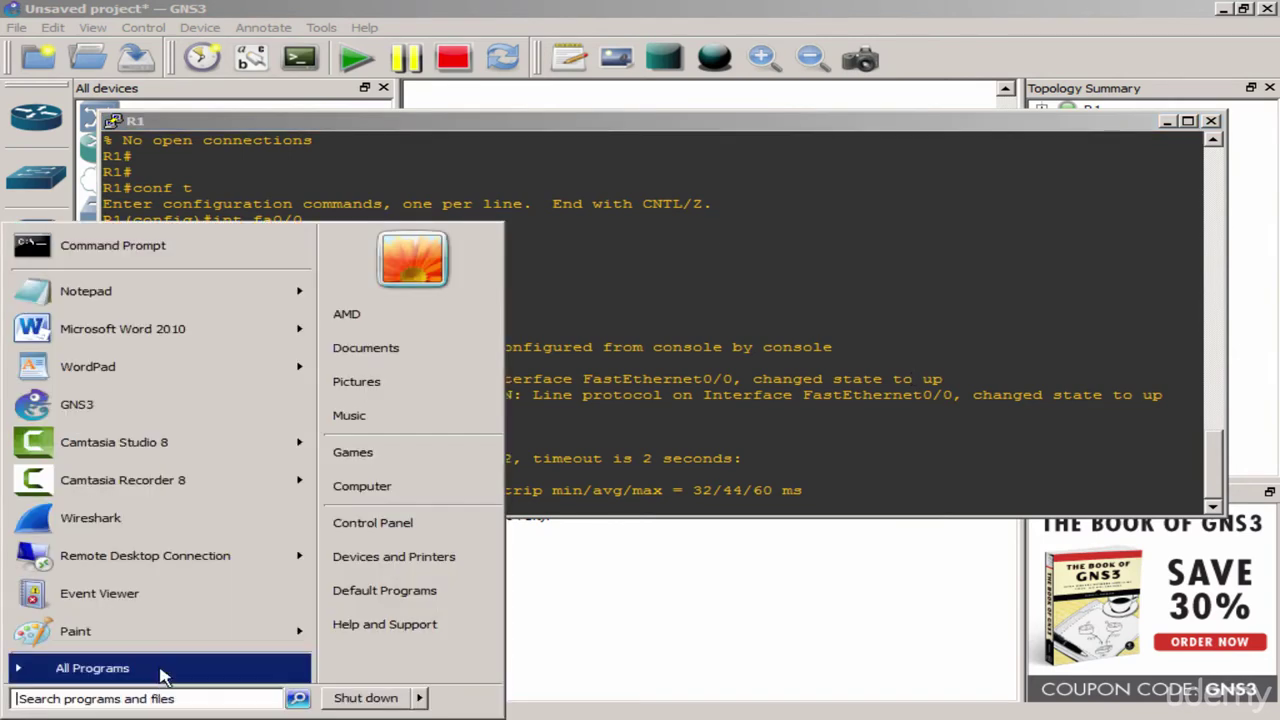
- Ping 2.2.2.3 from a Windows Command Prompt, then switch back to GNS3
{"action": "left_click", "coordinate": [146, 698]}
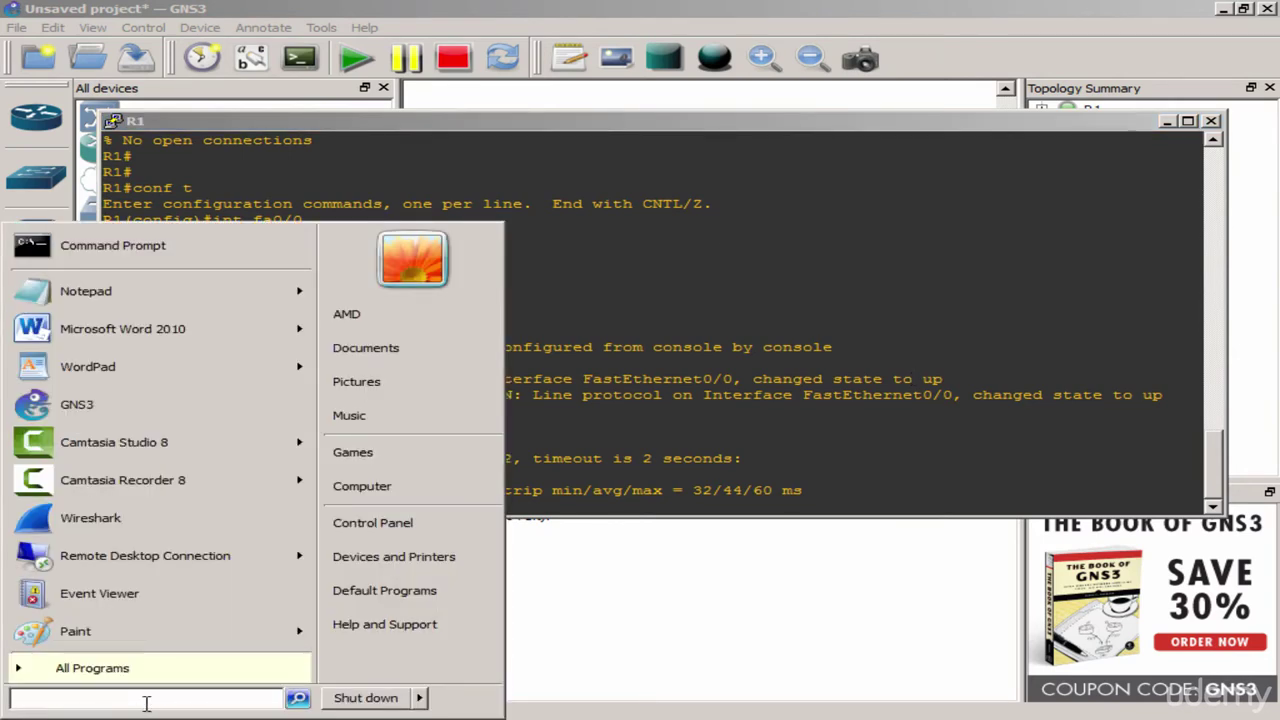
{"action": "left_click", "coordinate": [172, 252]}
{"action": "left_click_drag", "start_coordinate": [519, 72], "coordinate": [759, 123]}
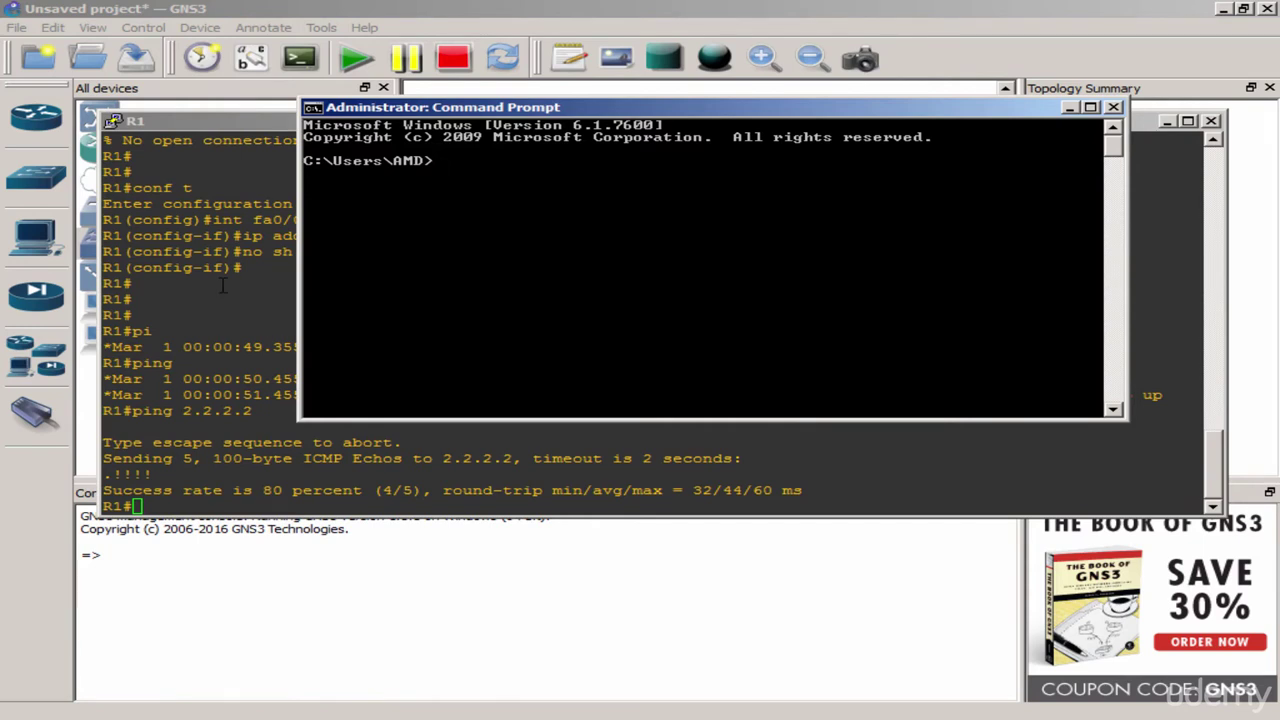
{"action": "left_click_drag", "start_coordinate": [568, 115], "coordinate": [512, 311]}
{"action": "type", "text": "ping 2.2.2.3"}
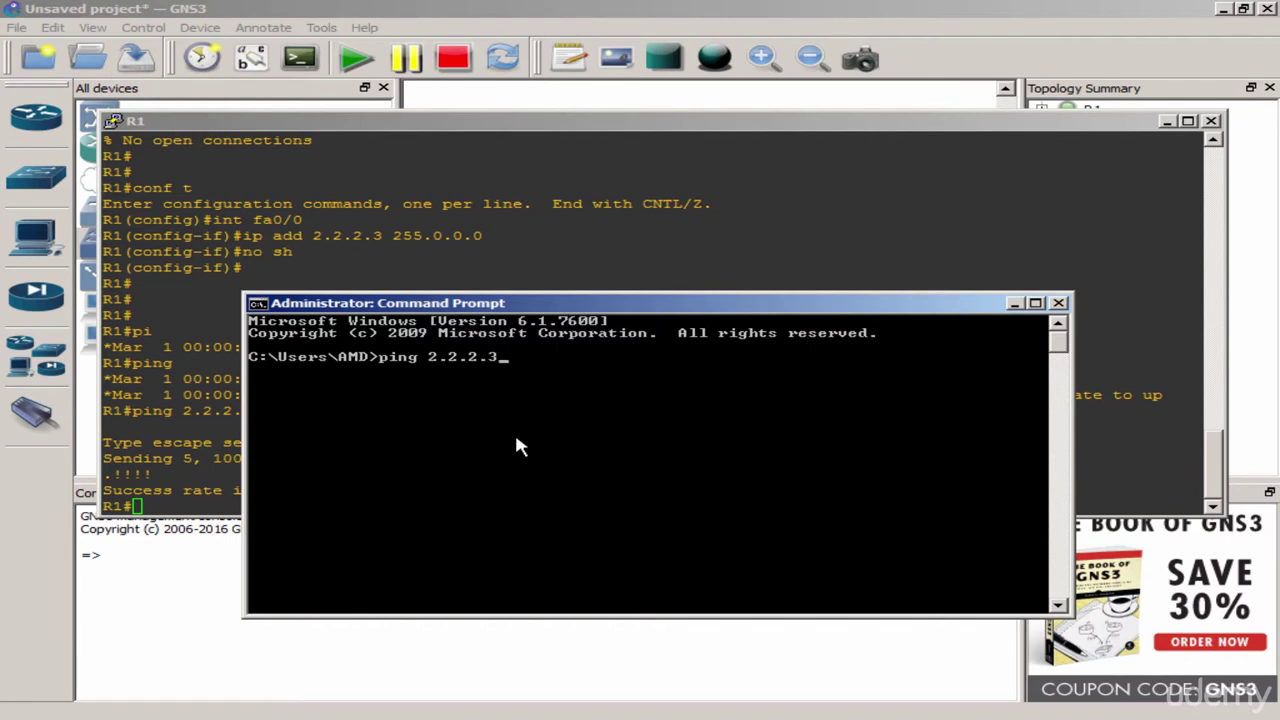
{"action": "key", "text": "Return"}
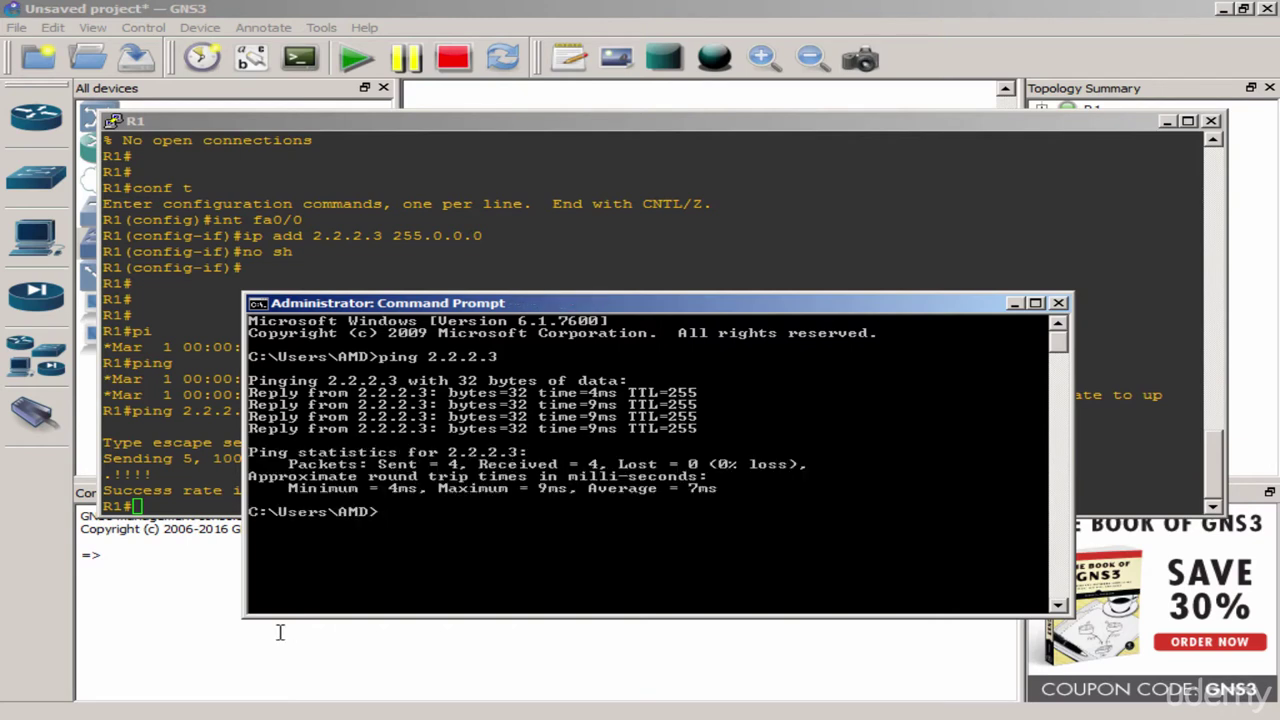
{"action": "left_click", "coordinate": [211, 627]}
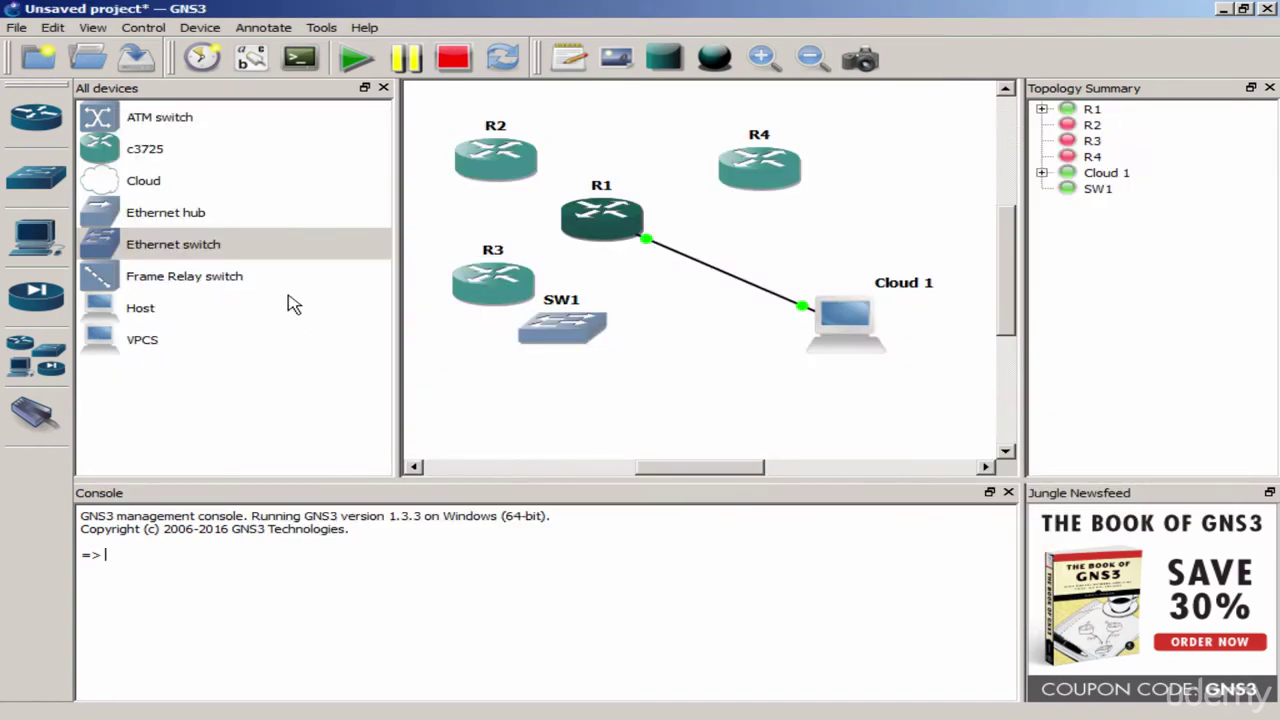
- Stop all running devices, then open GNS3 Preferences at the QEMU VMs section
{"action": "left_click", "coordinate": [455, 60]}
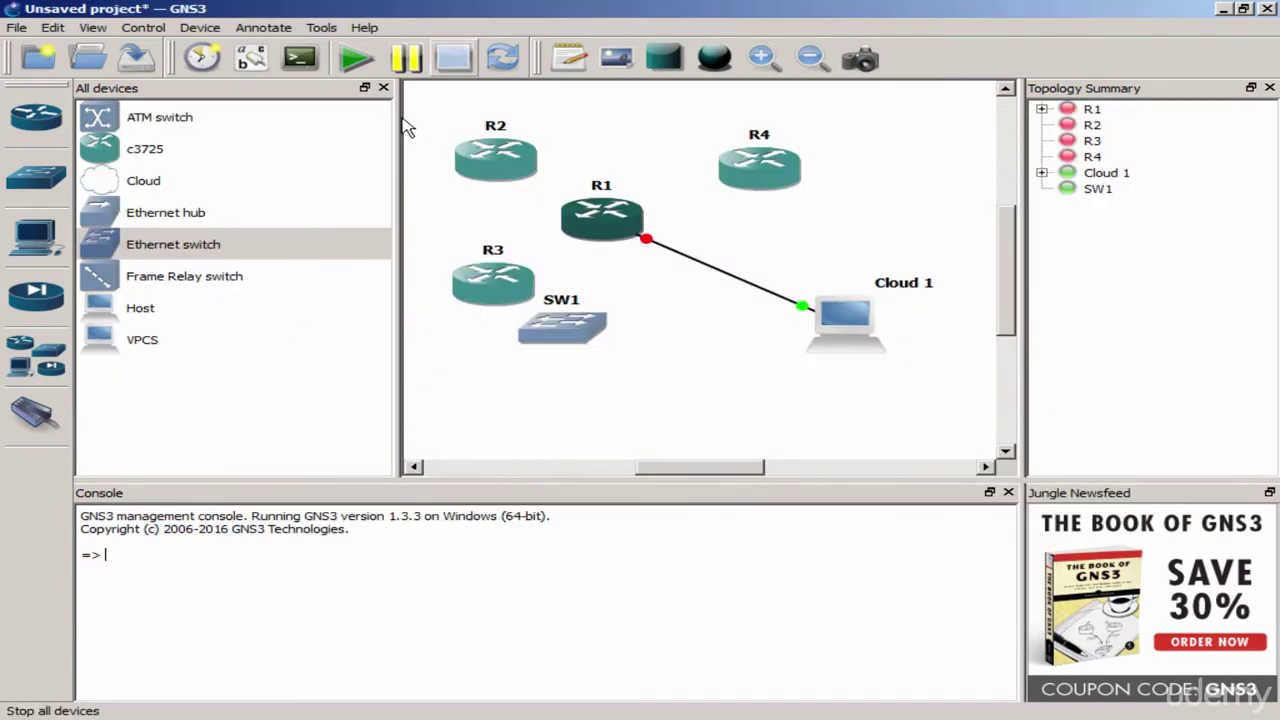
{"action": "left_click", "coordinate": [52, 28]}
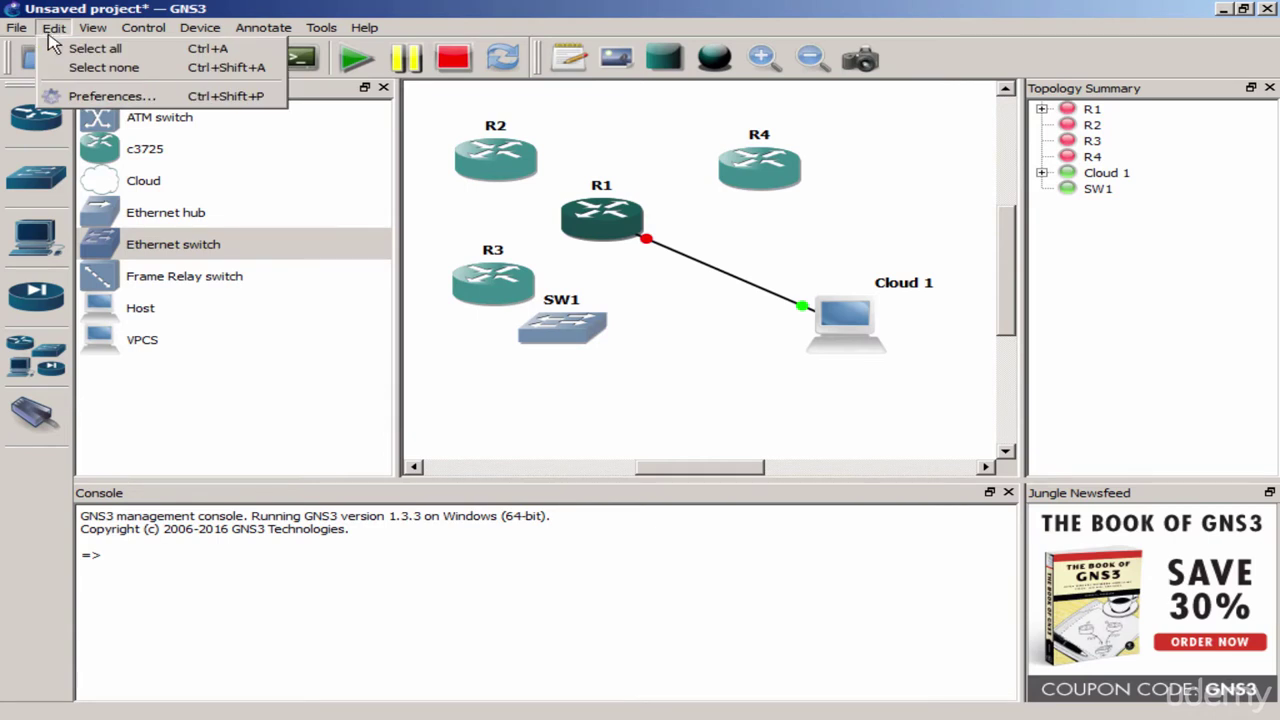
{"action": "left_click", "coordinate": [90, 96]}
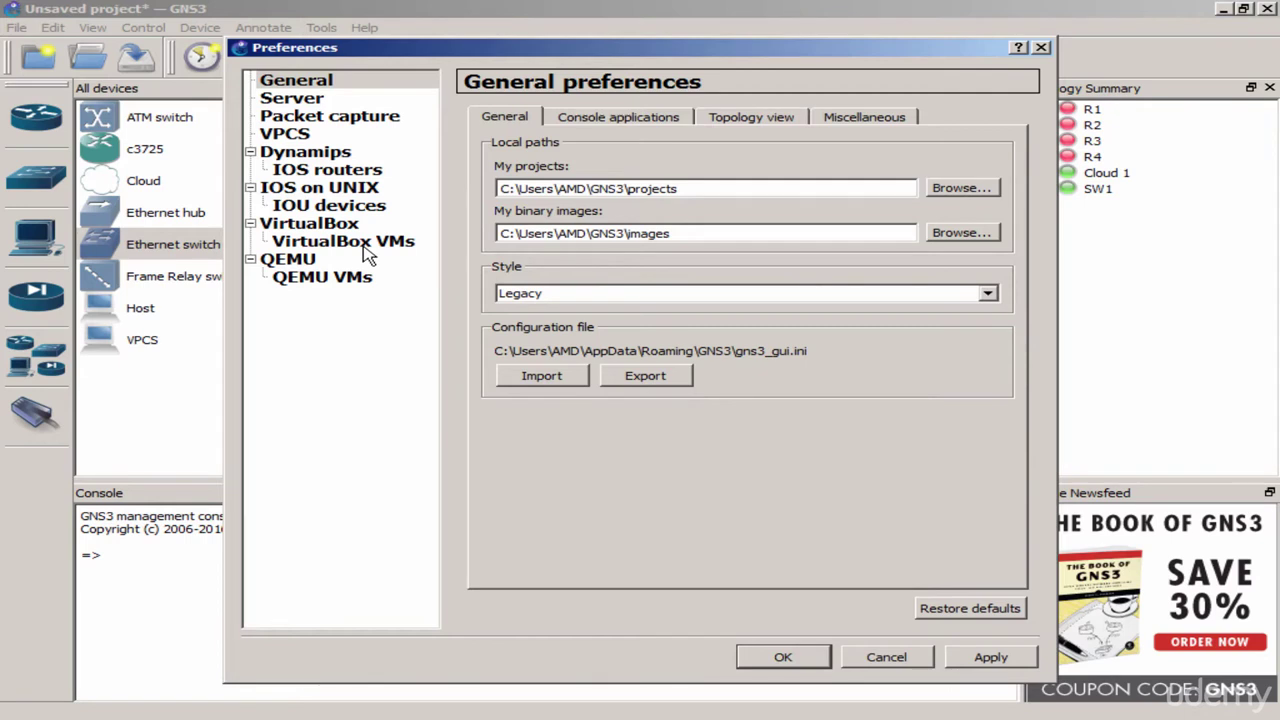
{"action": "left_click", "coordinate": [352, 287]}
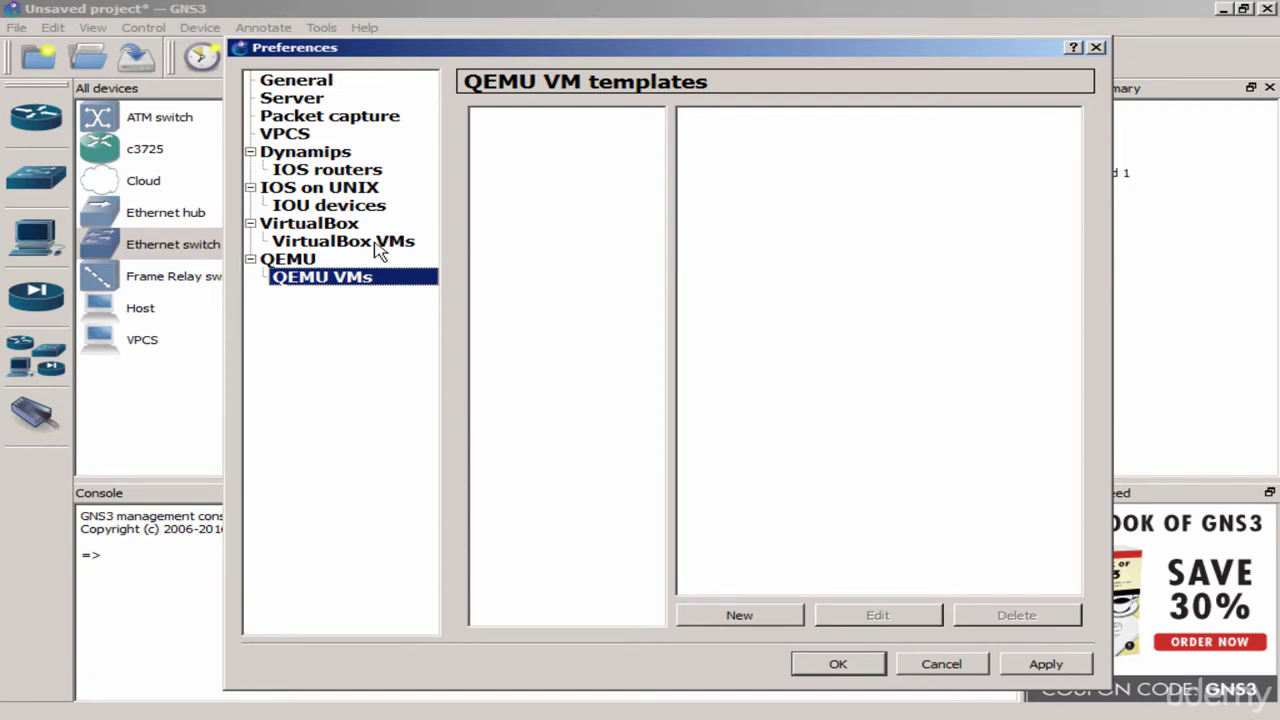
- Try a new VirtualBox VM template, dismiss the VBoxManage error, cancel, and return to QEMU VMs
{"action": "left_click", "coordinate": [378, 246]}
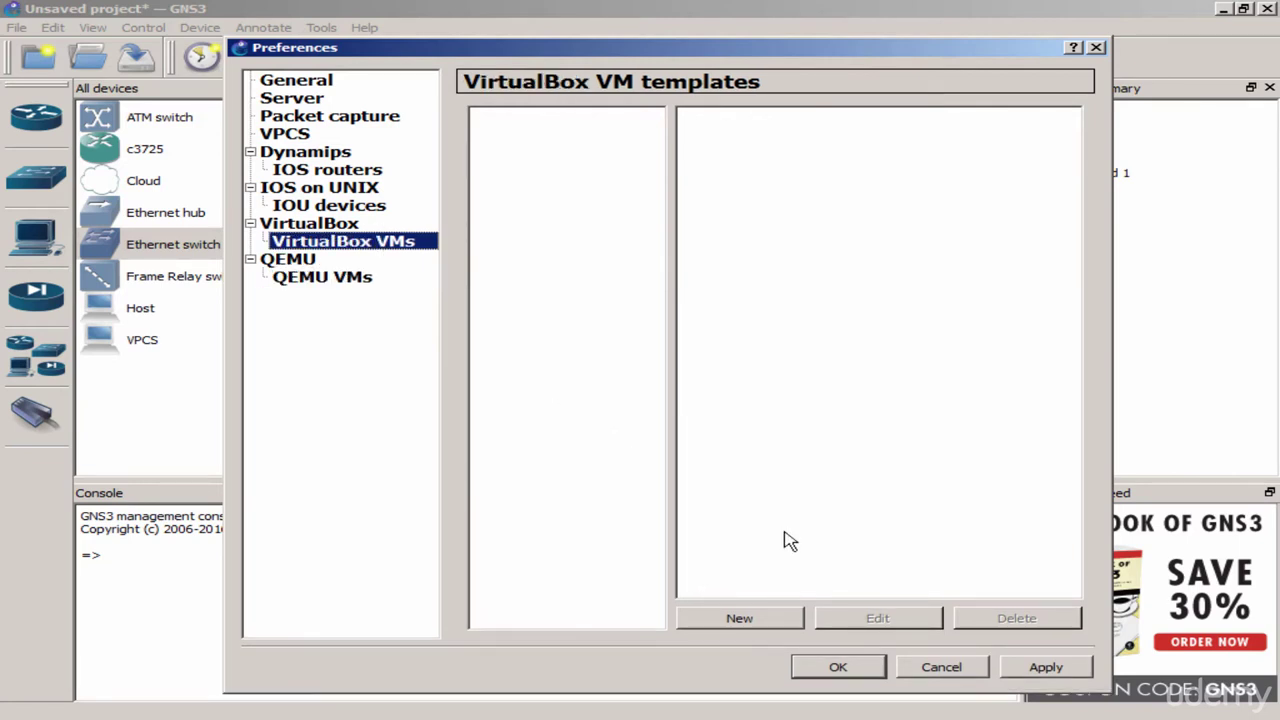
{"action": "left_click", "coordinate": [750, 622]}
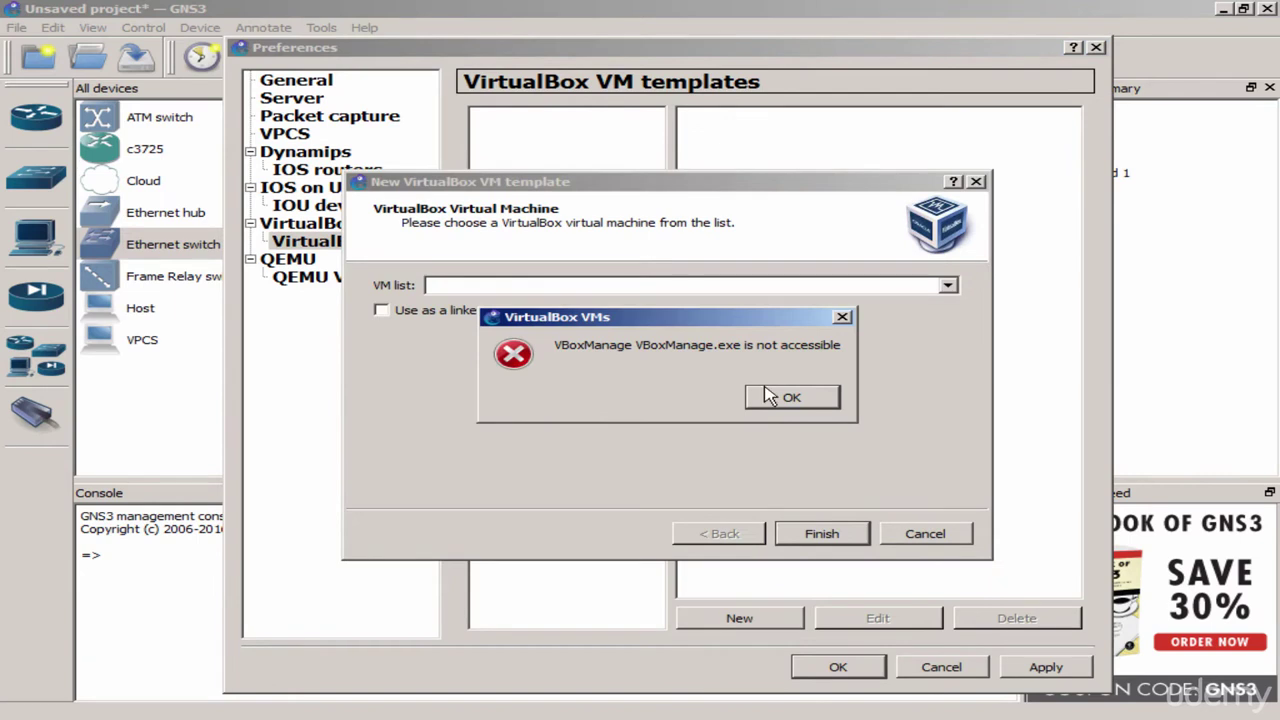
{"action": "left_click", "coordinate": [790, 398]}
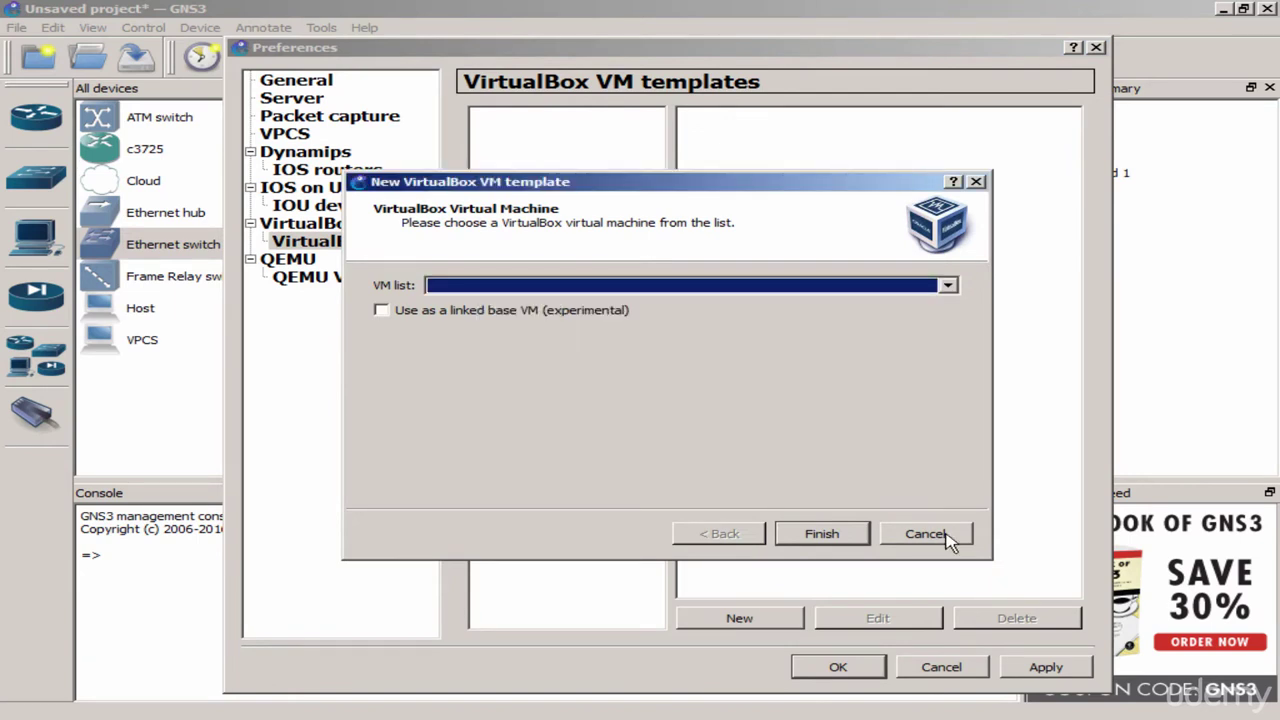
{"action": "left_click", "coordinate": [948, 535]}
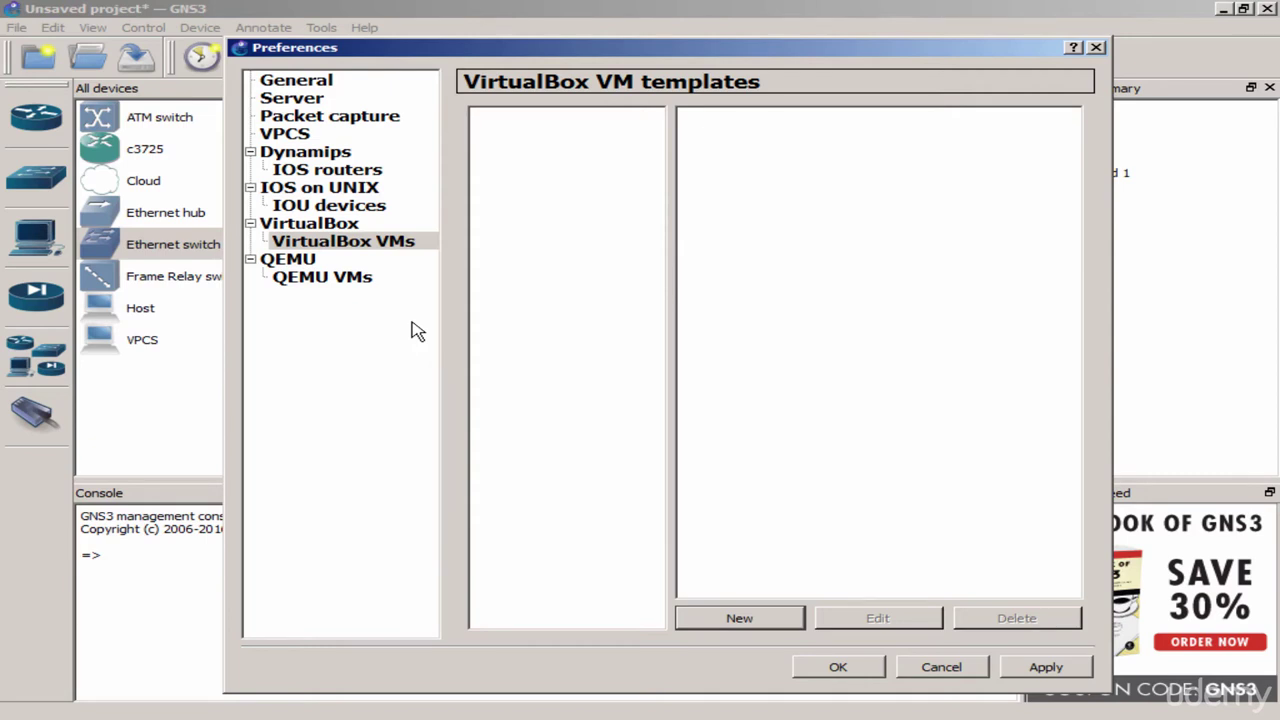
{"action": "left_click", "coordinate": [342, 285]}
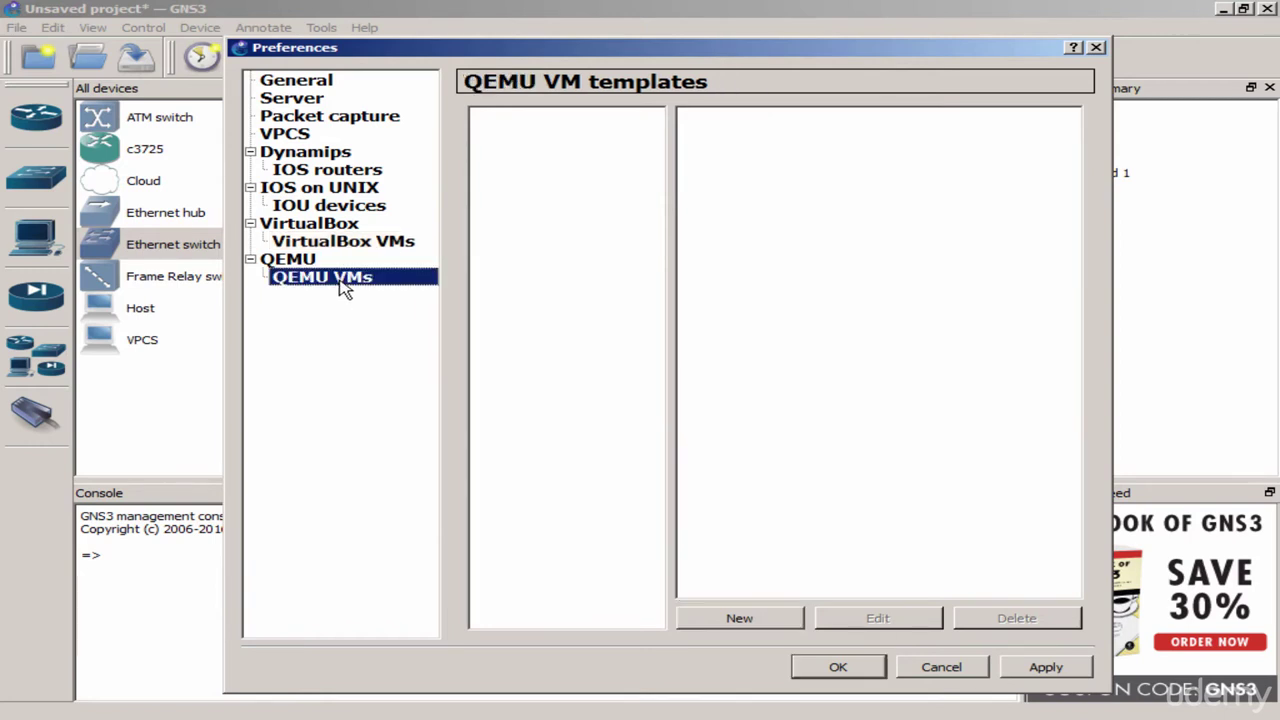
- Start a new QEMU template of type ASA 8.4(2), keeping the ASA name and 1024 MB RAM
{"action": "left_click", "coordinate": [758, 620]}
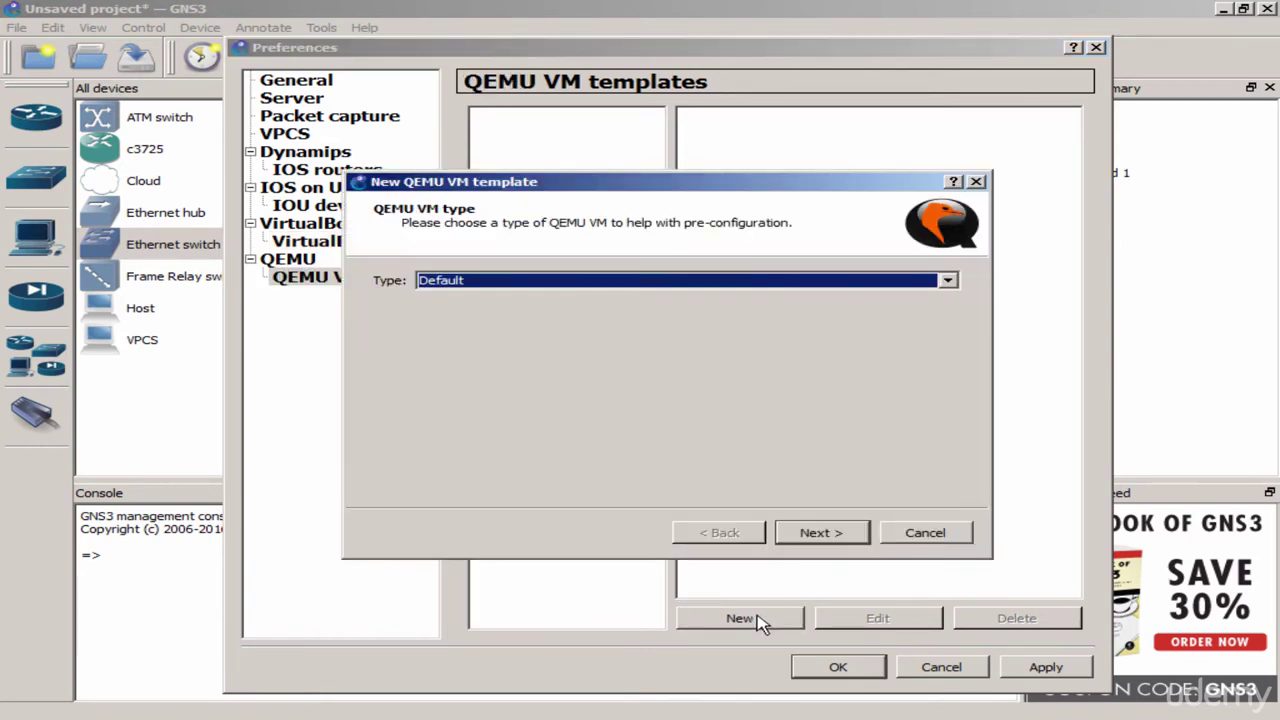
{"action": "left_click", "coordinate": [818, 285]}
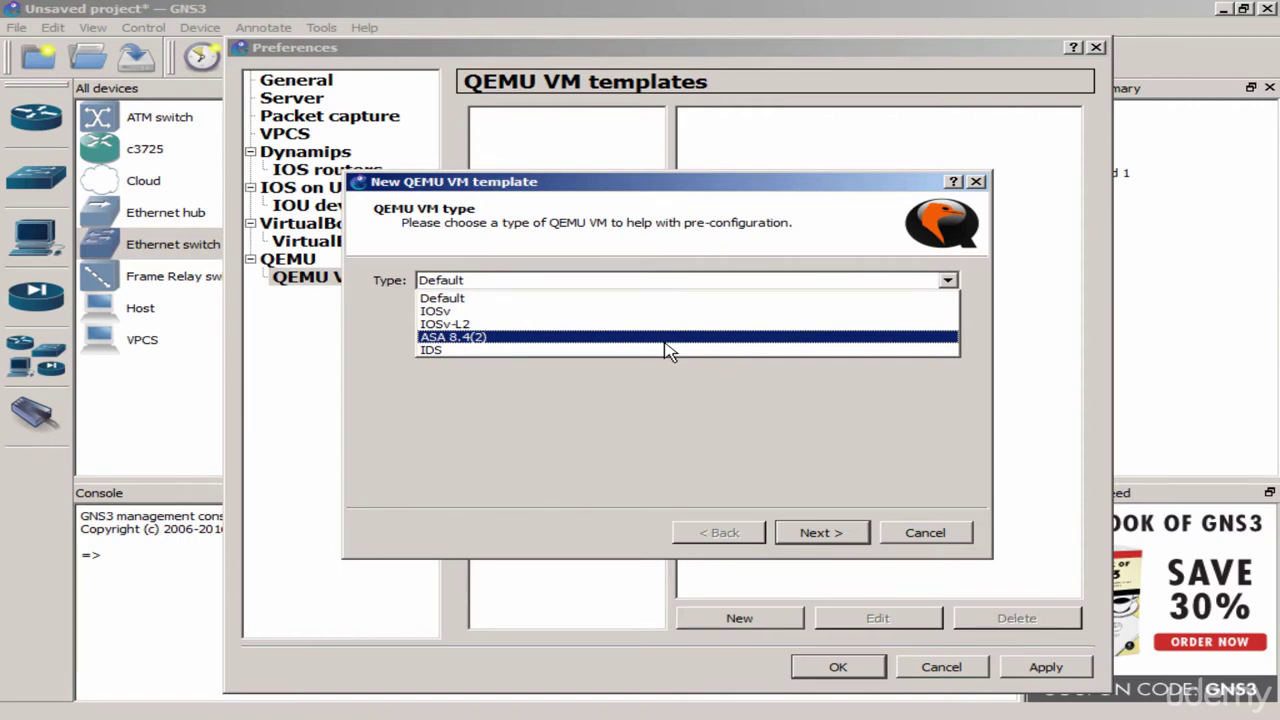
{"action": "left_click", "coordinate": [665, 338]}
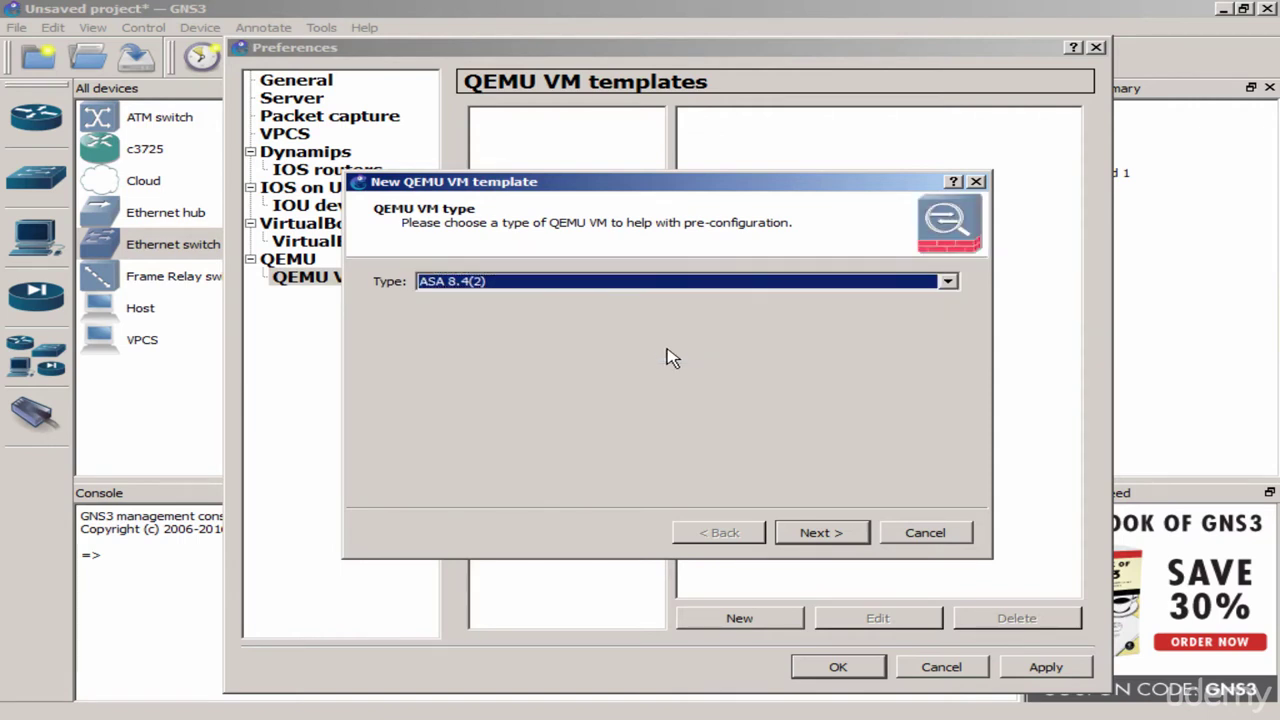
{"action": "left_click", "coordinate": [826, 538]}
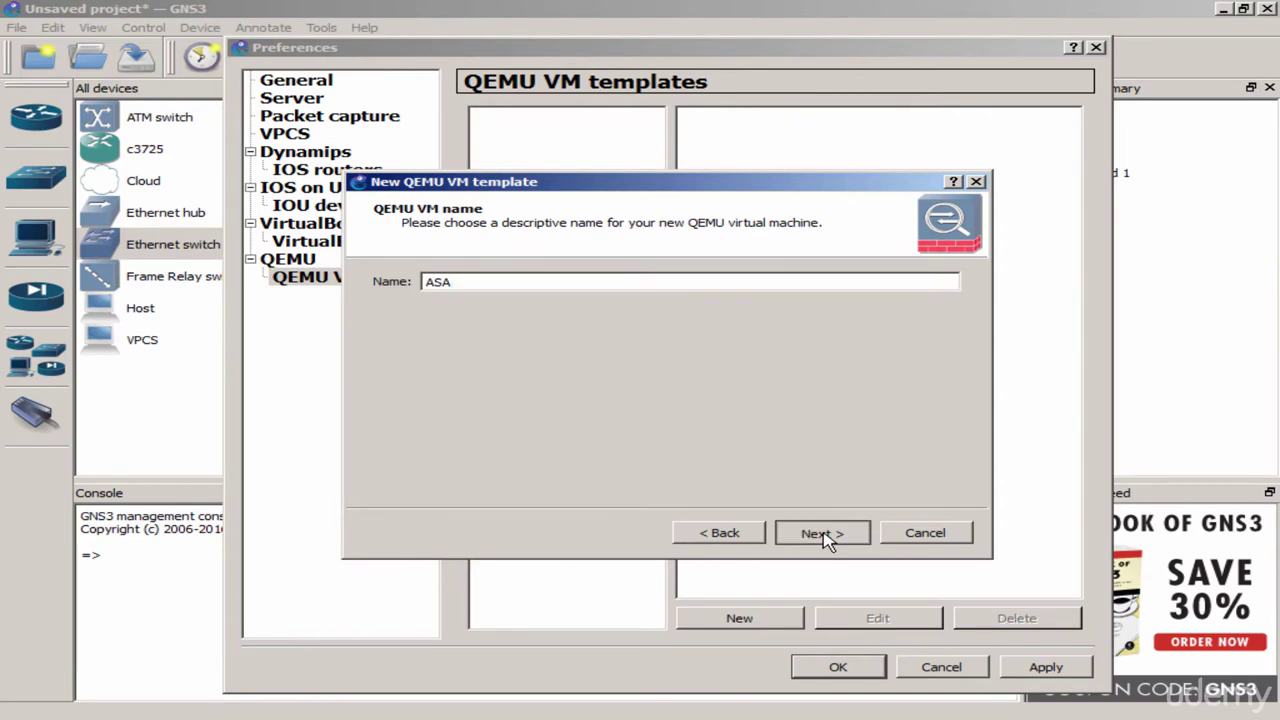
{"action": "left_click", "coordinate": [826, 538]}
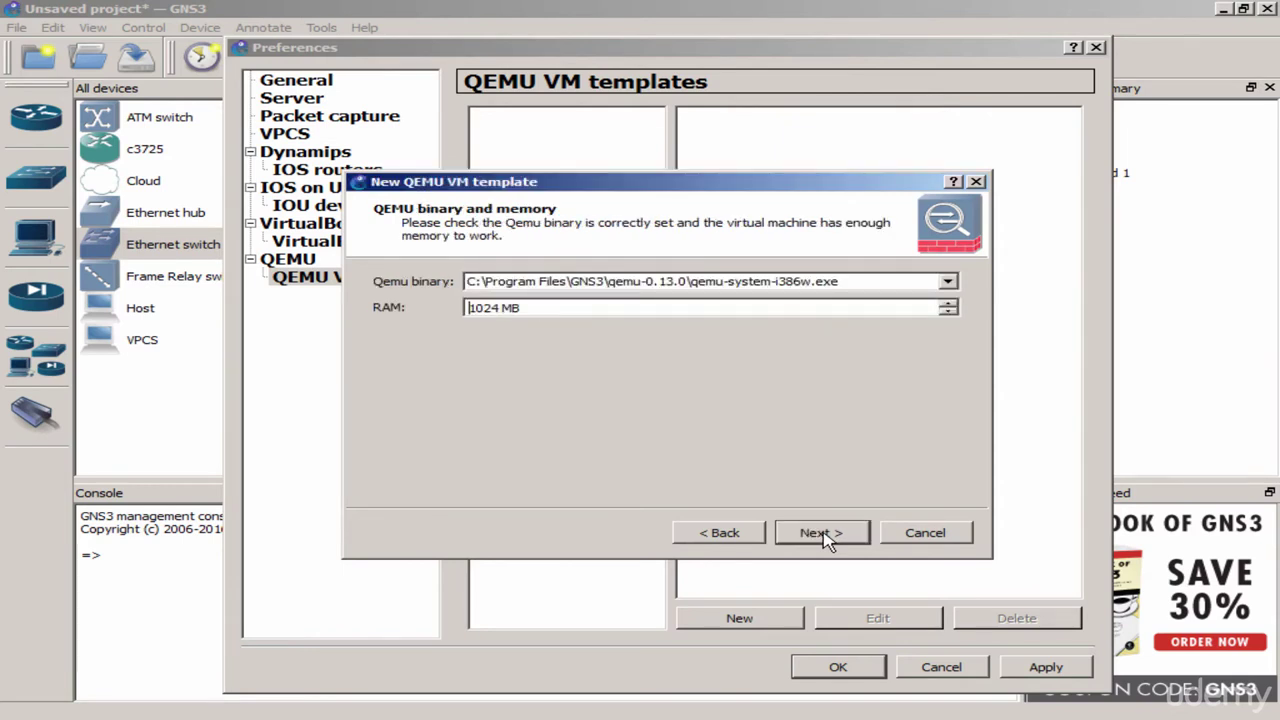
{"action": "double_click", "coordinate": [596, 305]}
{"action": "left_click", "coordinate": [596, 305]}
{"action": "left_click", "coordinate": [843, 540]}
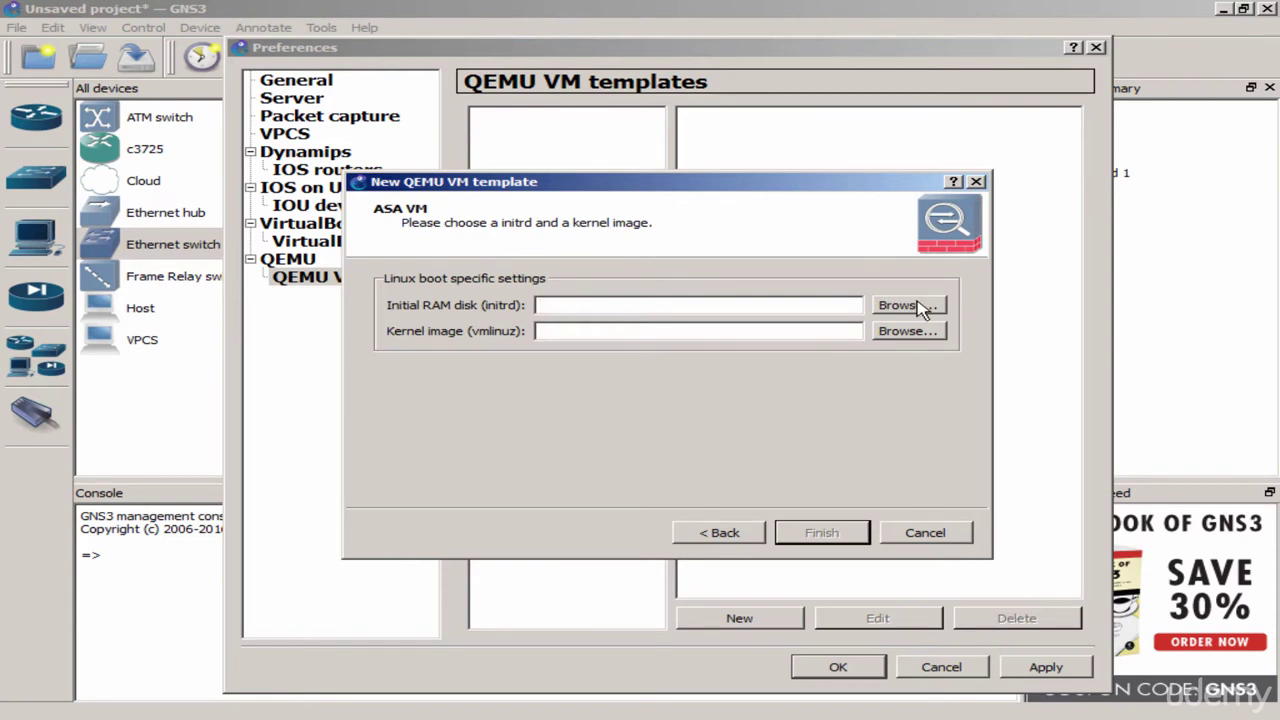
- Set the initial RAM disk to asa842-initrd from the Desktop, without copying it
{"action": "left_click", "coordinate": [922, 308]}
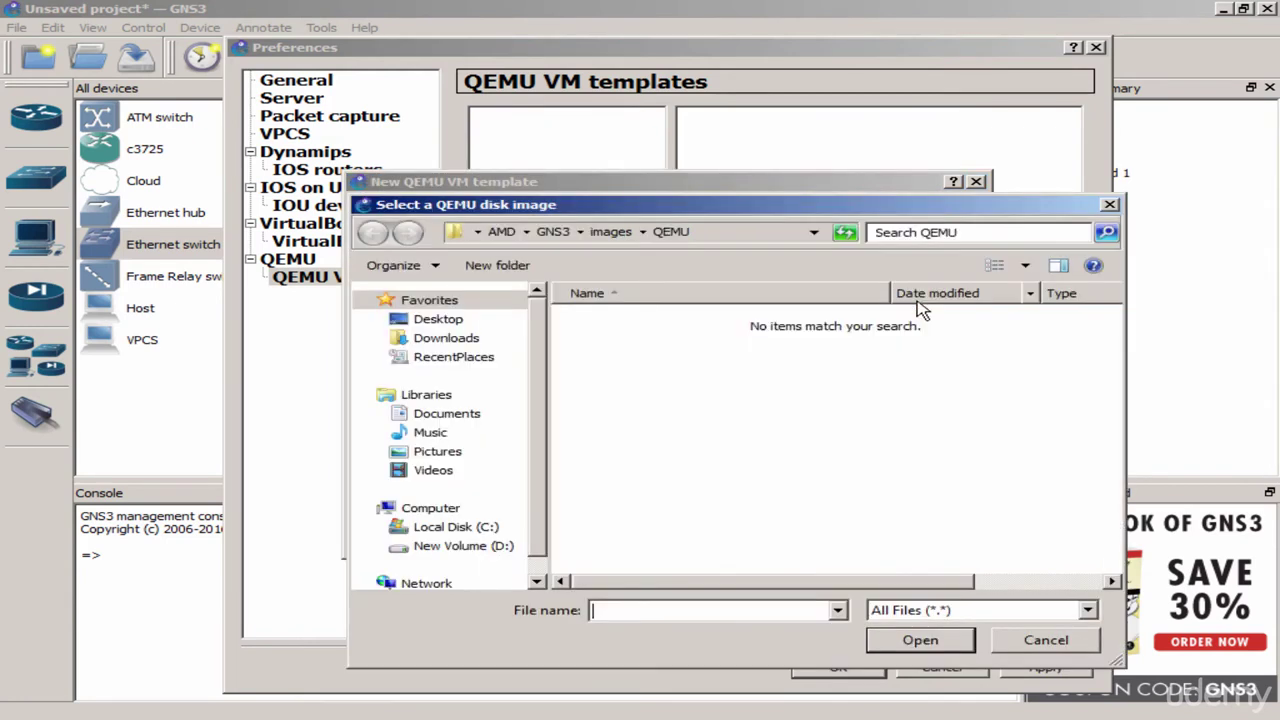
{"action": "left_click", "coordinate": [446, 321]}
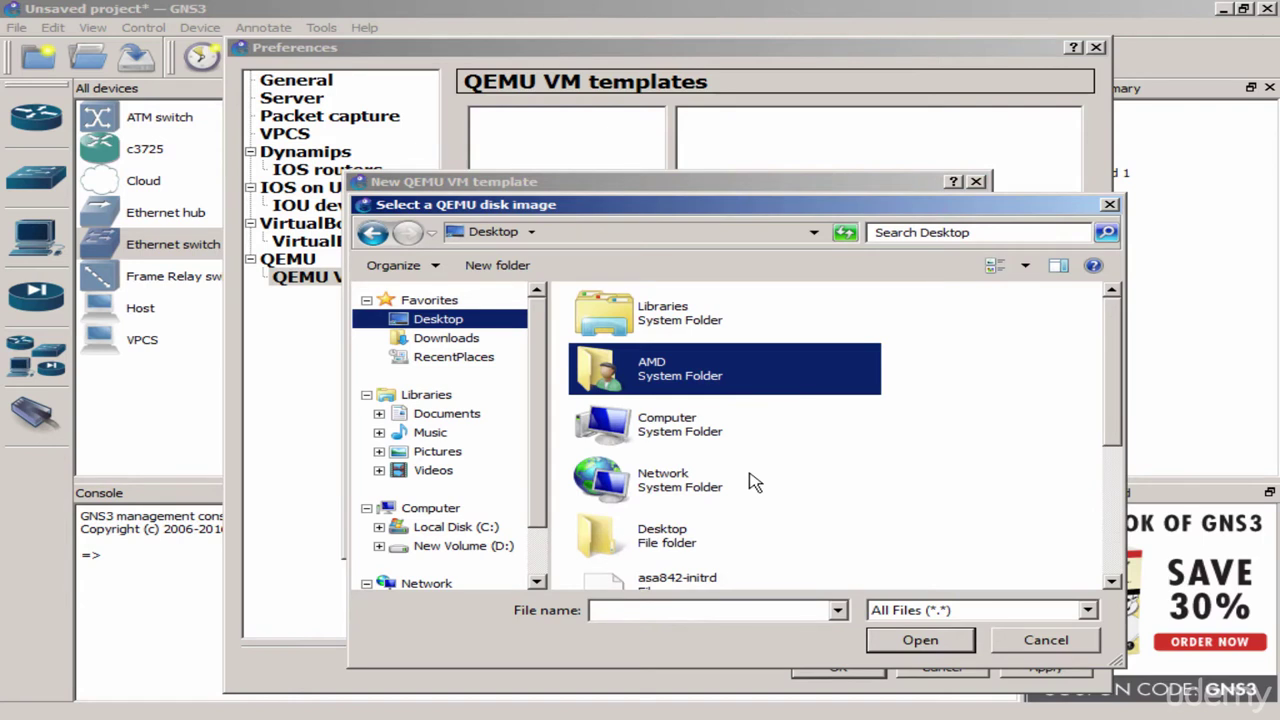
{"action": "scroll", "coordinate": [755, 482], "scroll_direction": "down", "scroll_amount": 3}
{"action": "left_click", "coordinate": [696, 340]}
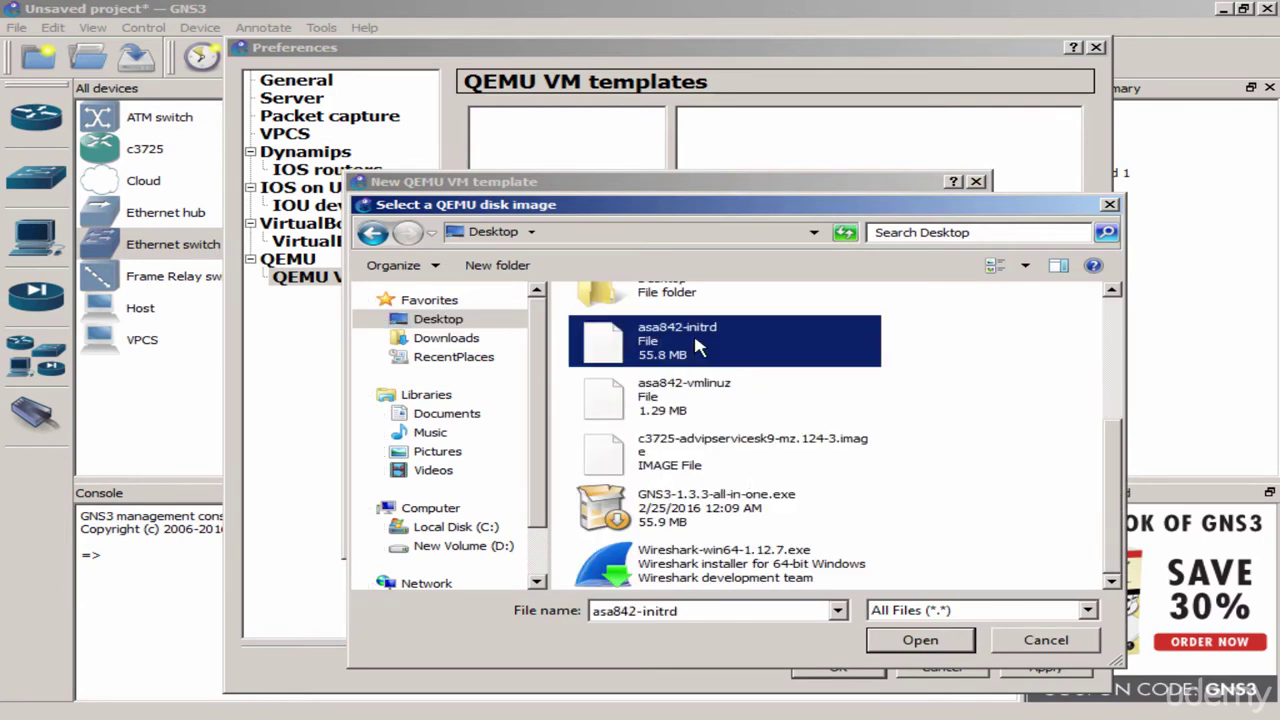
{"action": "left_click", "coordinate": [945, 640]}
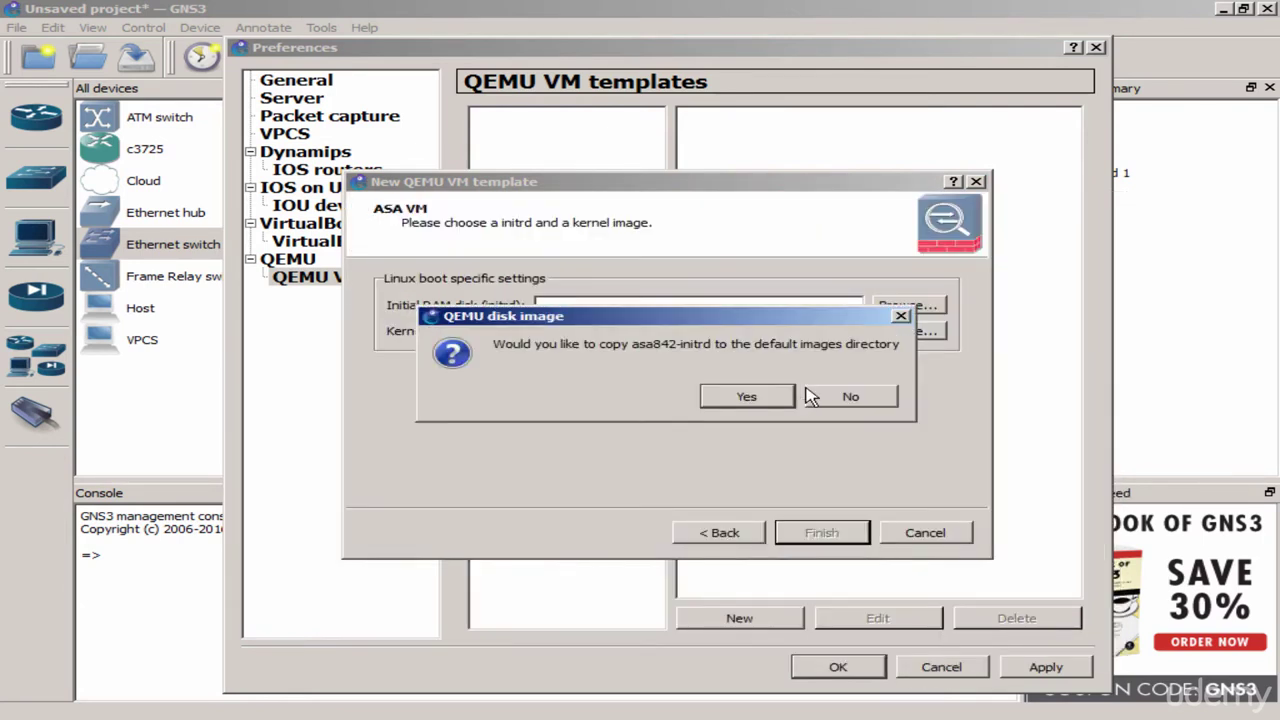
{"action": "left_click", "coordinate": [816, 398]}
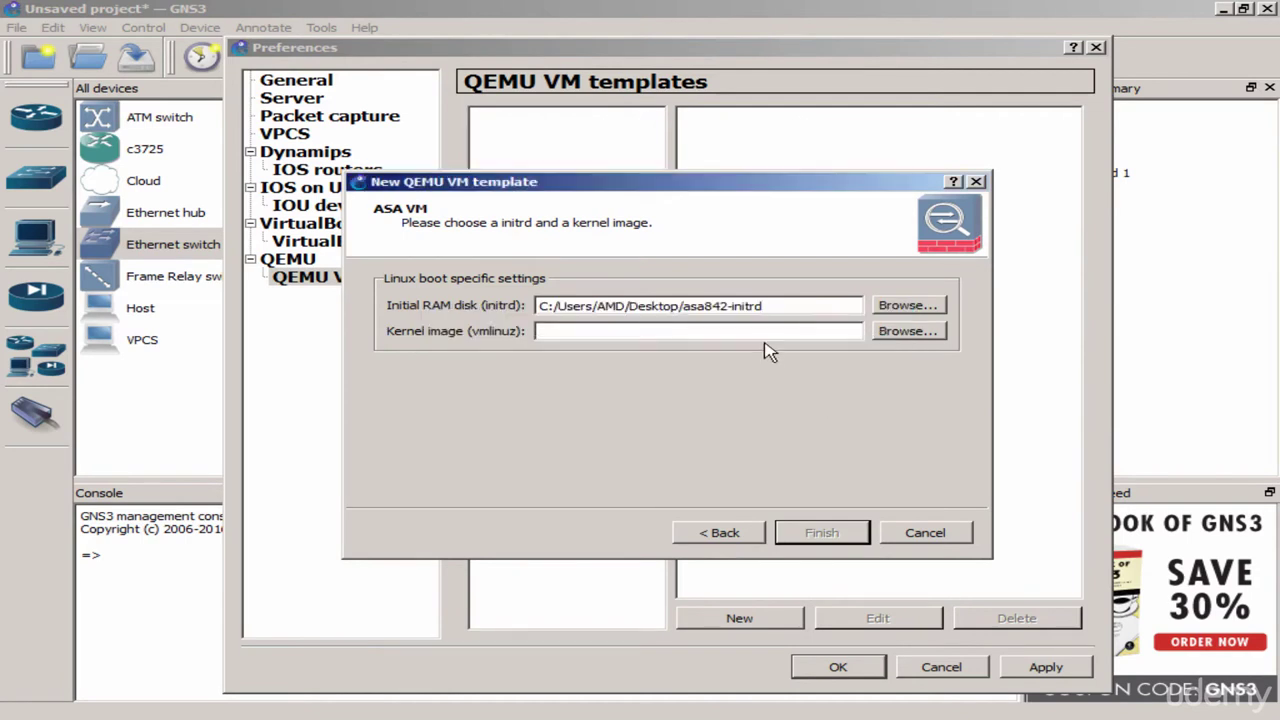
- Set the kernel image to asa842-vmlinuz from the Desktop without copying, and finish the template
{"action": "left_click", "coordinate": [908, 331]}
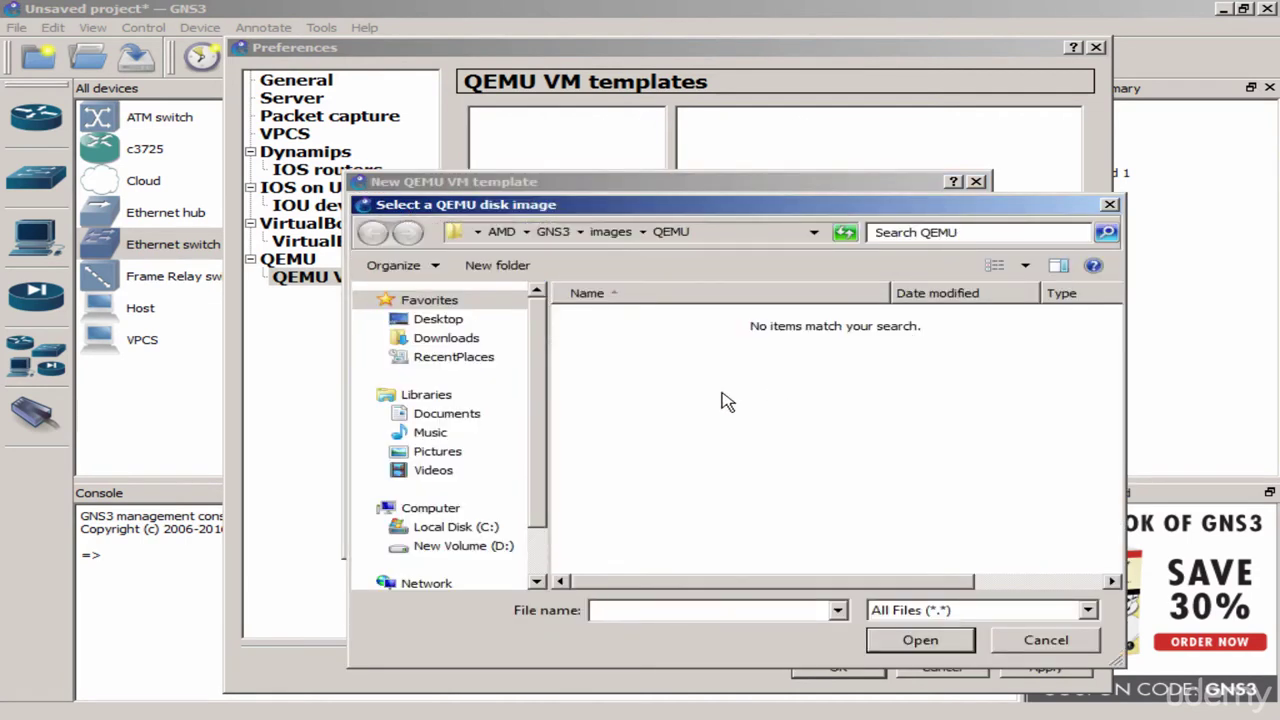
{"action": "left_click", "coordinate": [440, 322]}
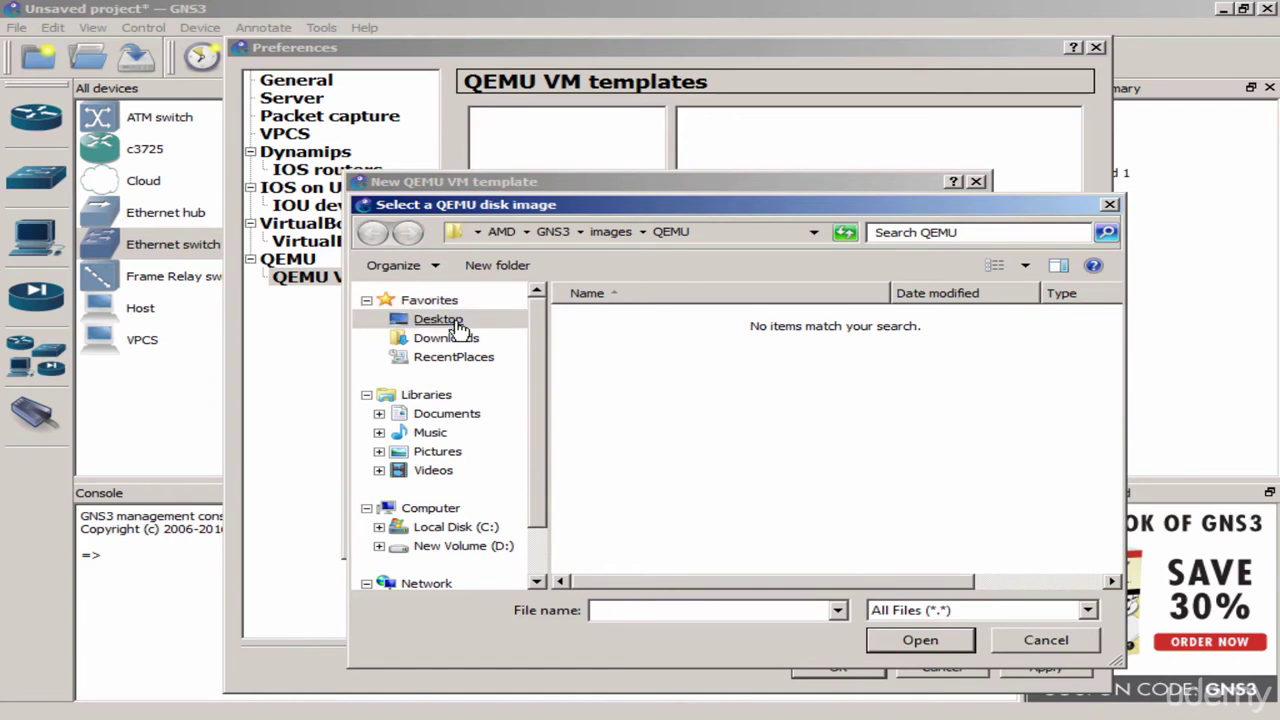
{"action": "scroll", "coordinate": [730, 428], "scroll_direction": "down", "scroll_amount": 3}
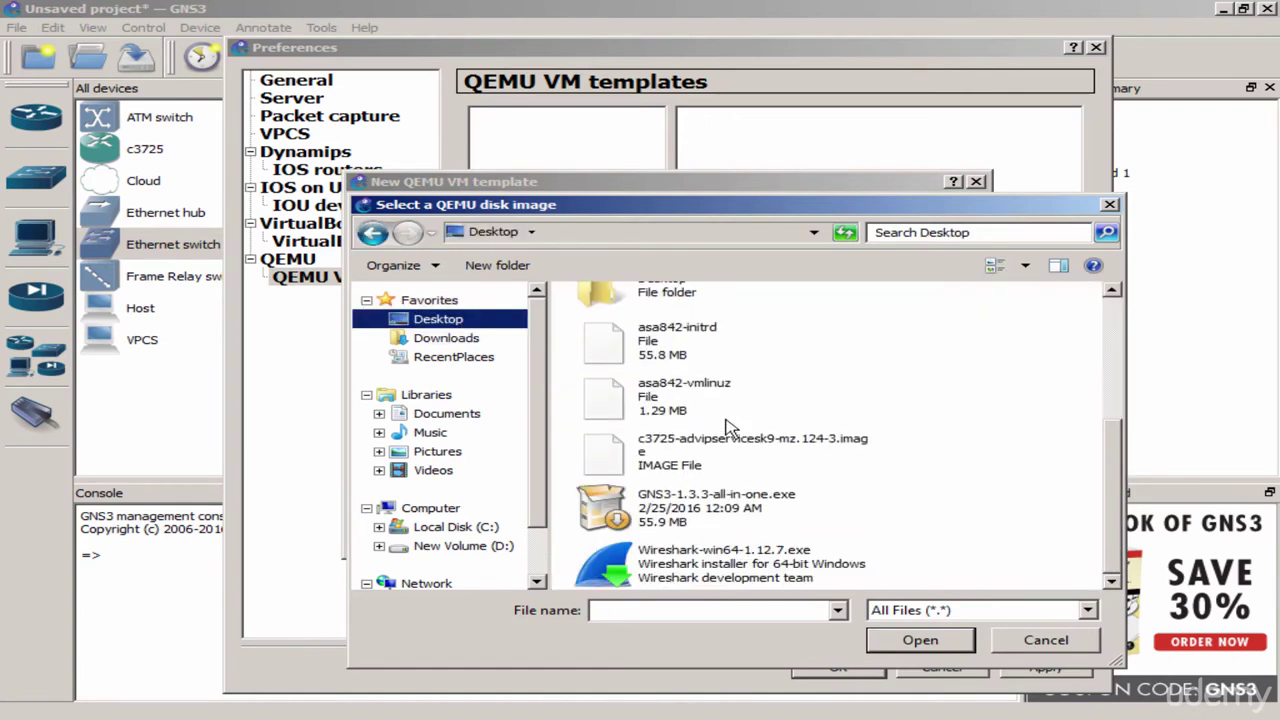
{"action": "left_click", "coordinate": [668, 403]}
{"action": "left_click", "coordinate": [934, 645]}
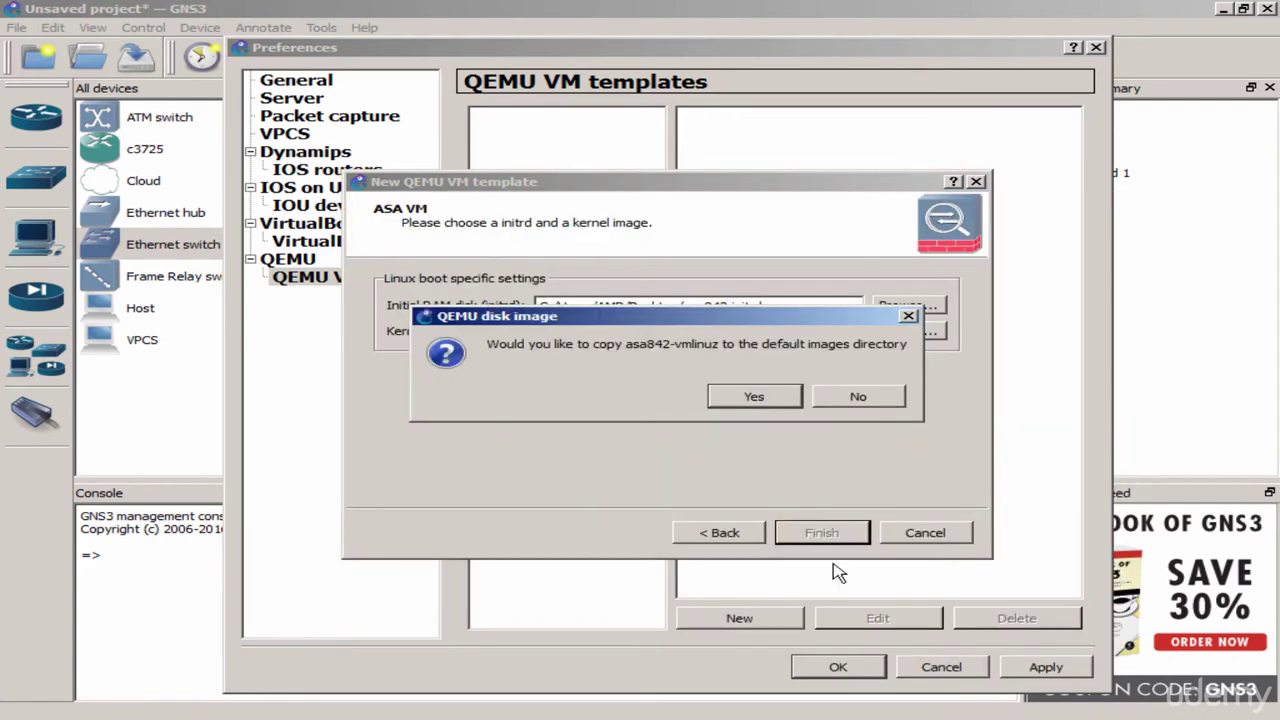
{"action": "left_click", "coordinate": [853, 395]}
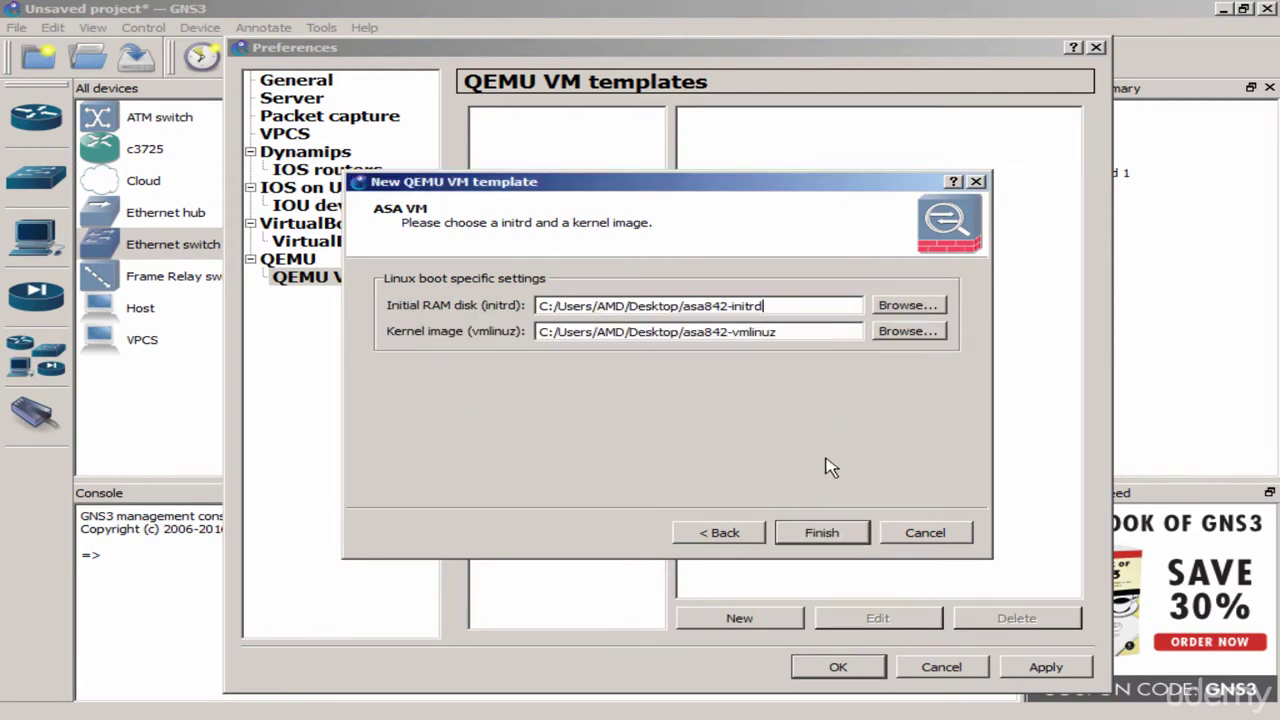
{"action": "left_click", "coordinate": [822, 534]}
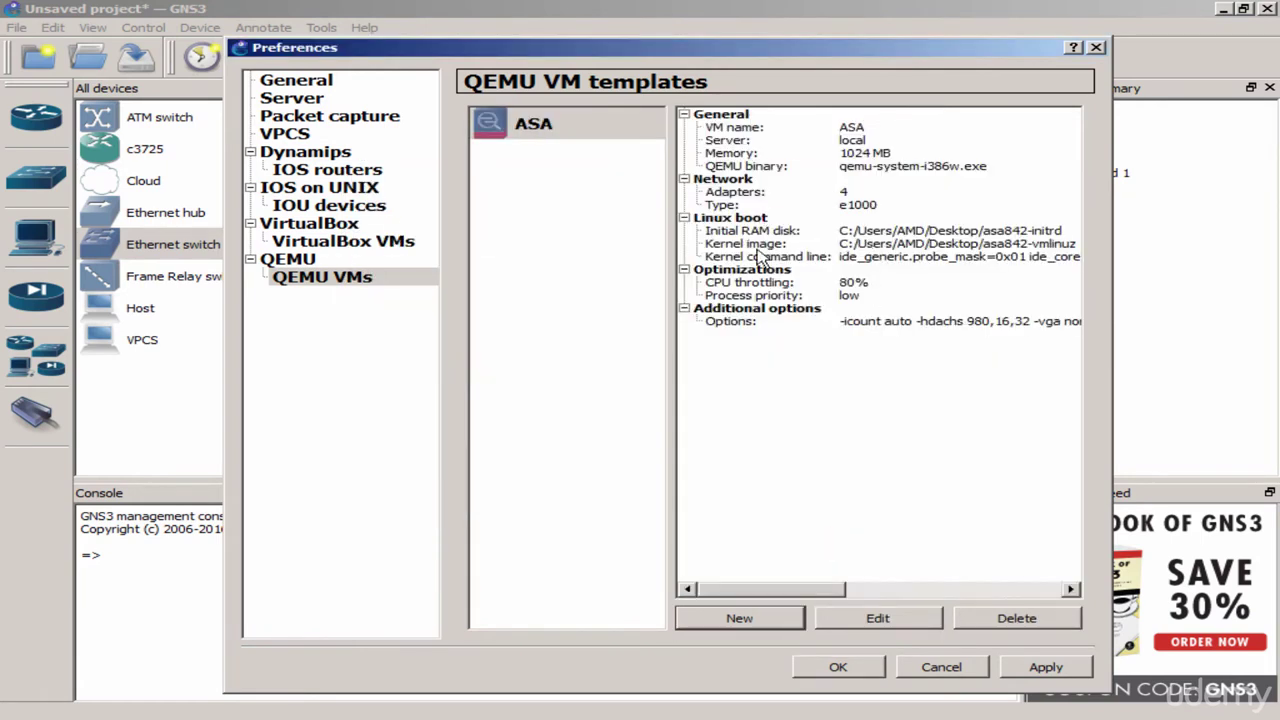
- Apply the preferences and drag an ASA security device onto the canvas below R1
{"action": "left_click", "coordinate": [1045, 668]}
{"action": "left_click", "coordinate": [850, 667]}
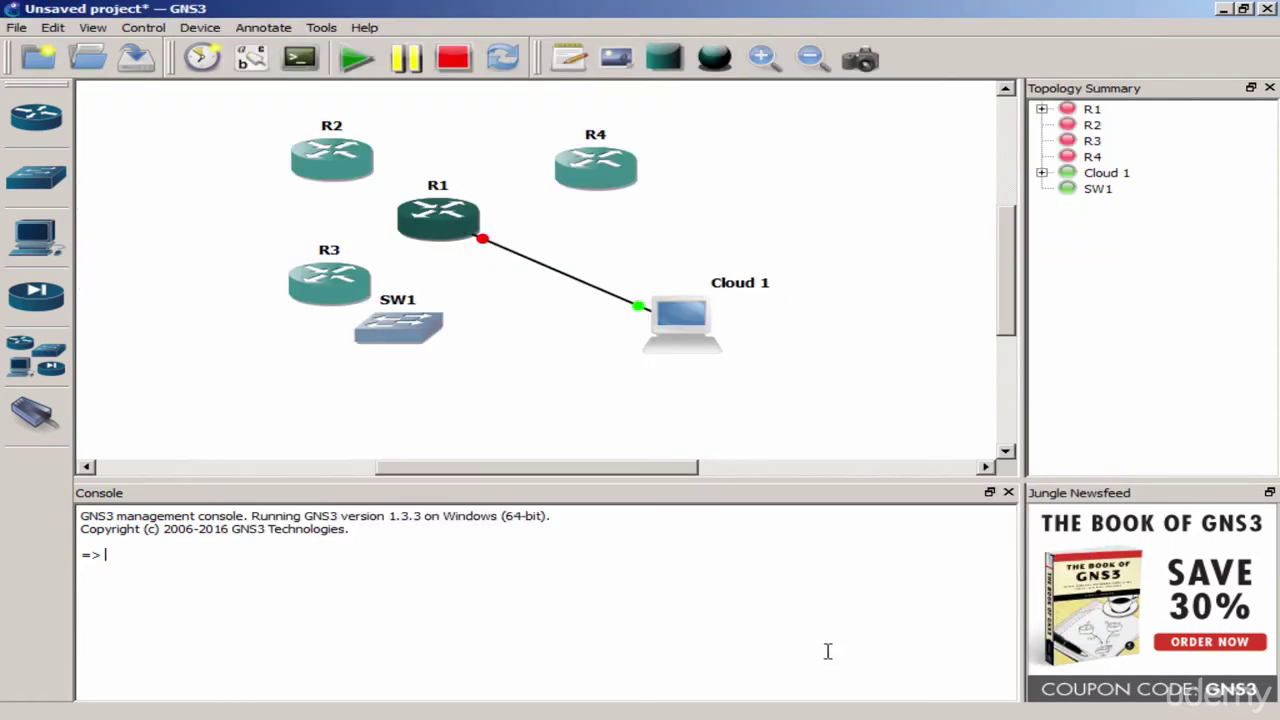
{"action": "left_click", "coordinate": [28, 300]}
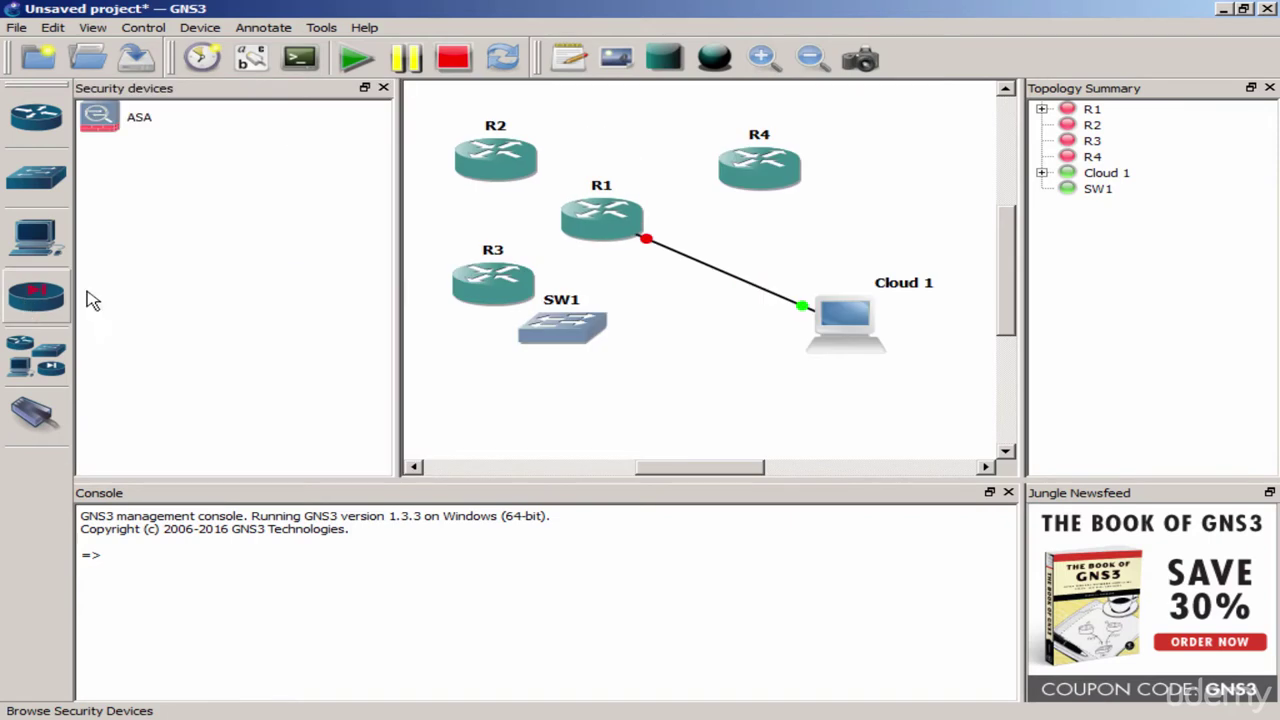
{"action": "left_click", "coordinate": [136, 119]}
{"action": "left_click_drag", "start_coordinate": [138, 119], "coordinate": [720, 334]}
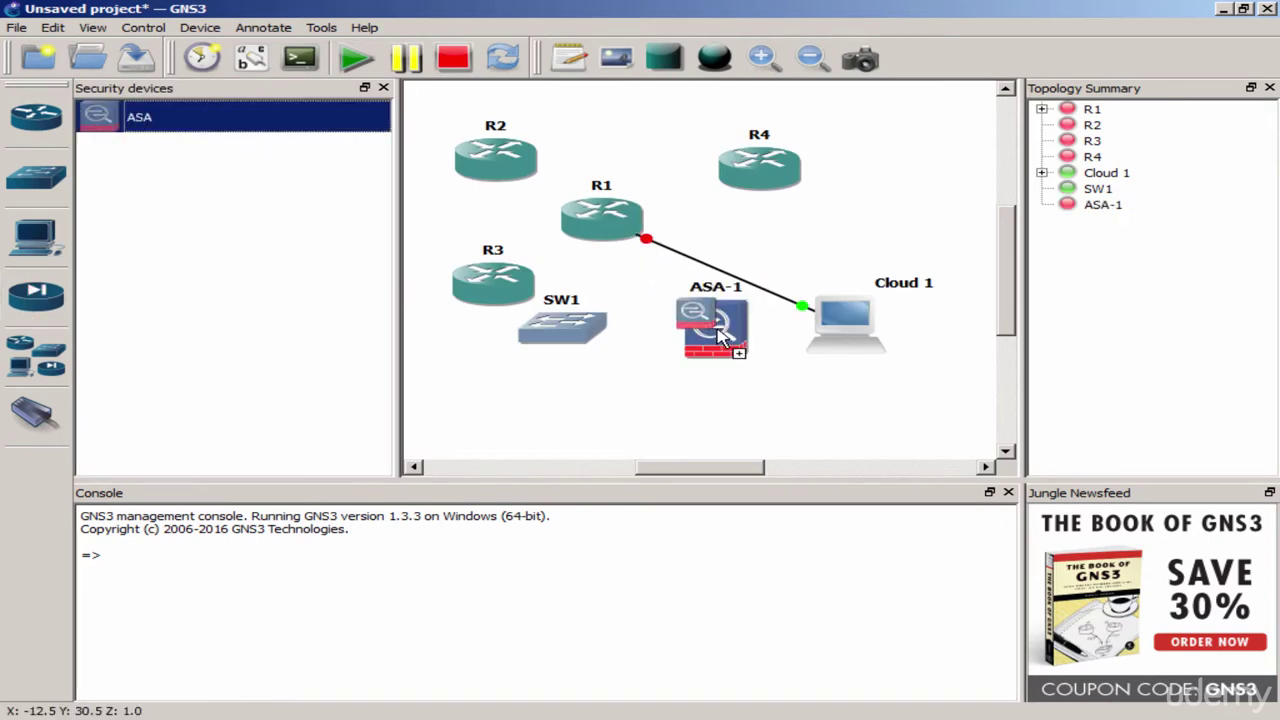
- Start ASA-1 and open its console window
{"action": "right_click", "coordinate": [717, 330]}
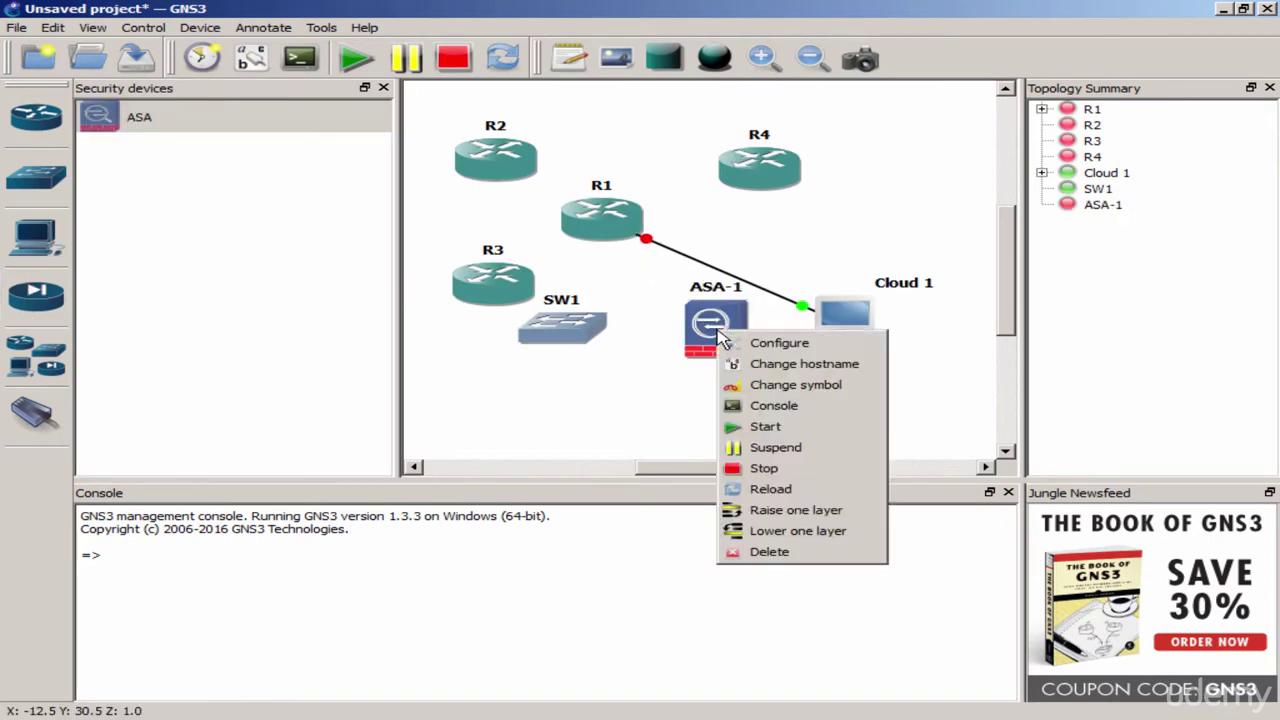
{"action": "left_click", "coordinate": [778, 434]}
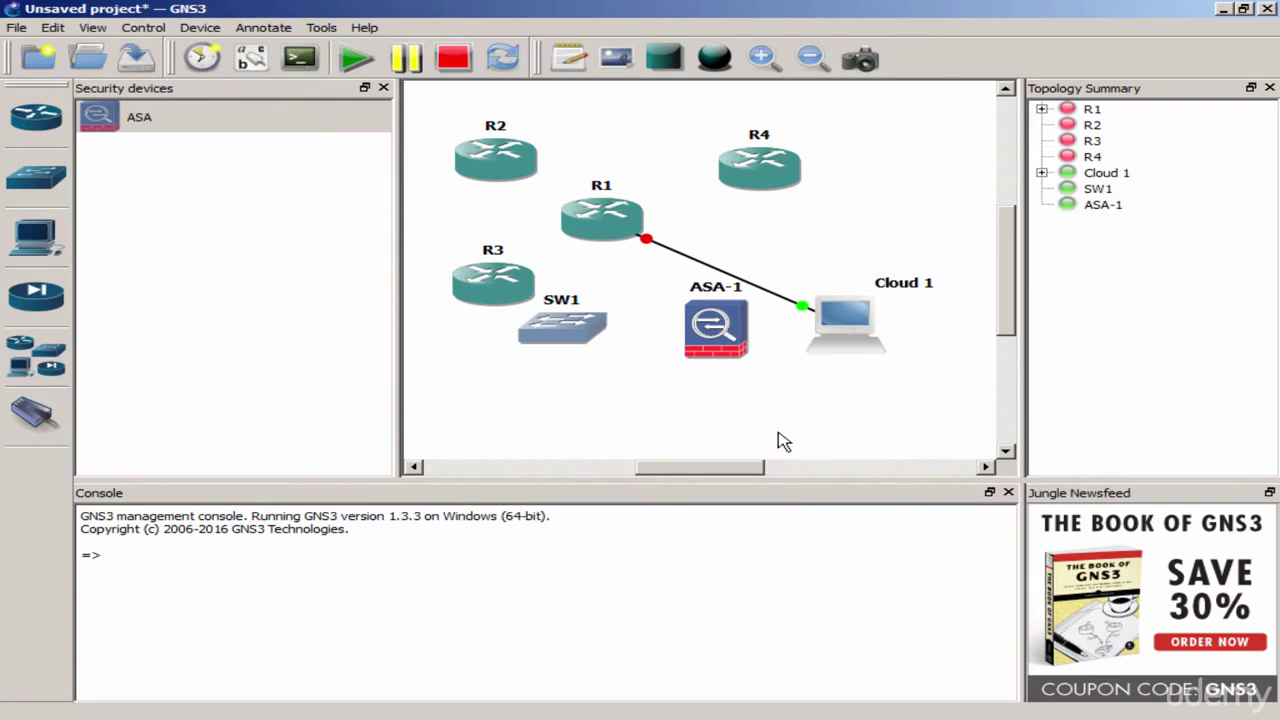
{"action": "right_click", "coordinate": [719, 339]}
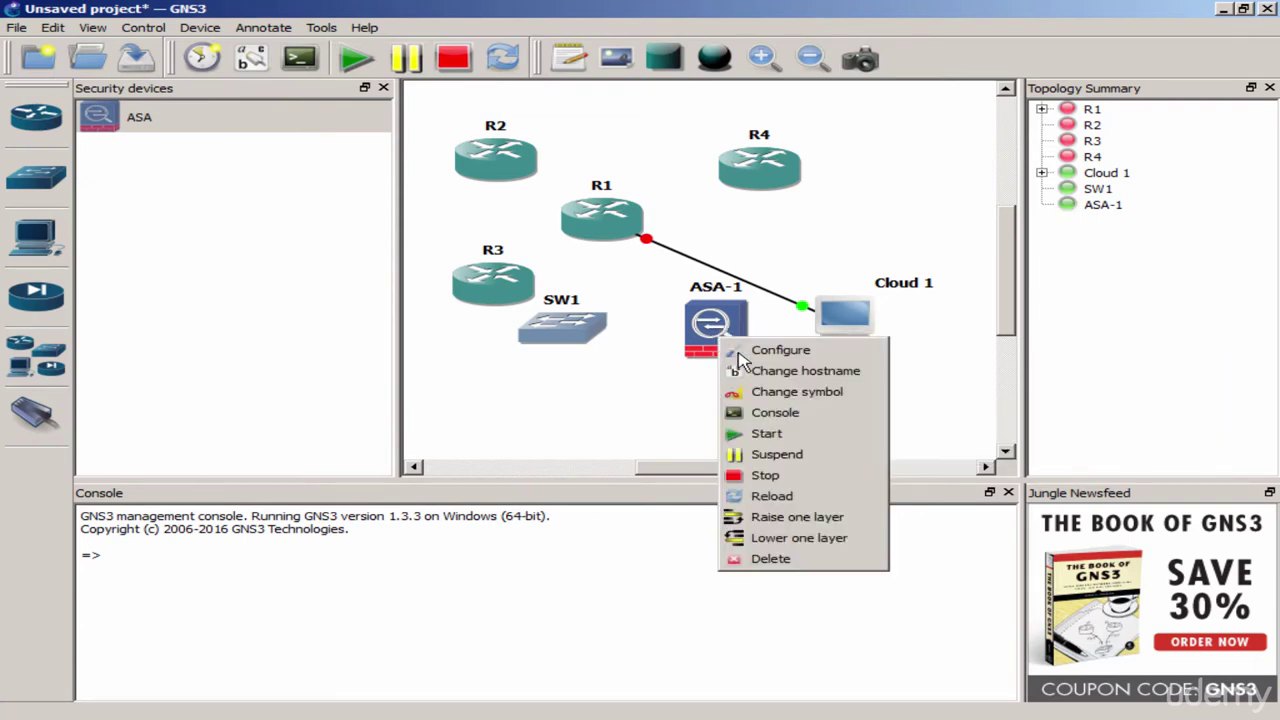
{"action": "left_click", "coordinate": [778, 414]}
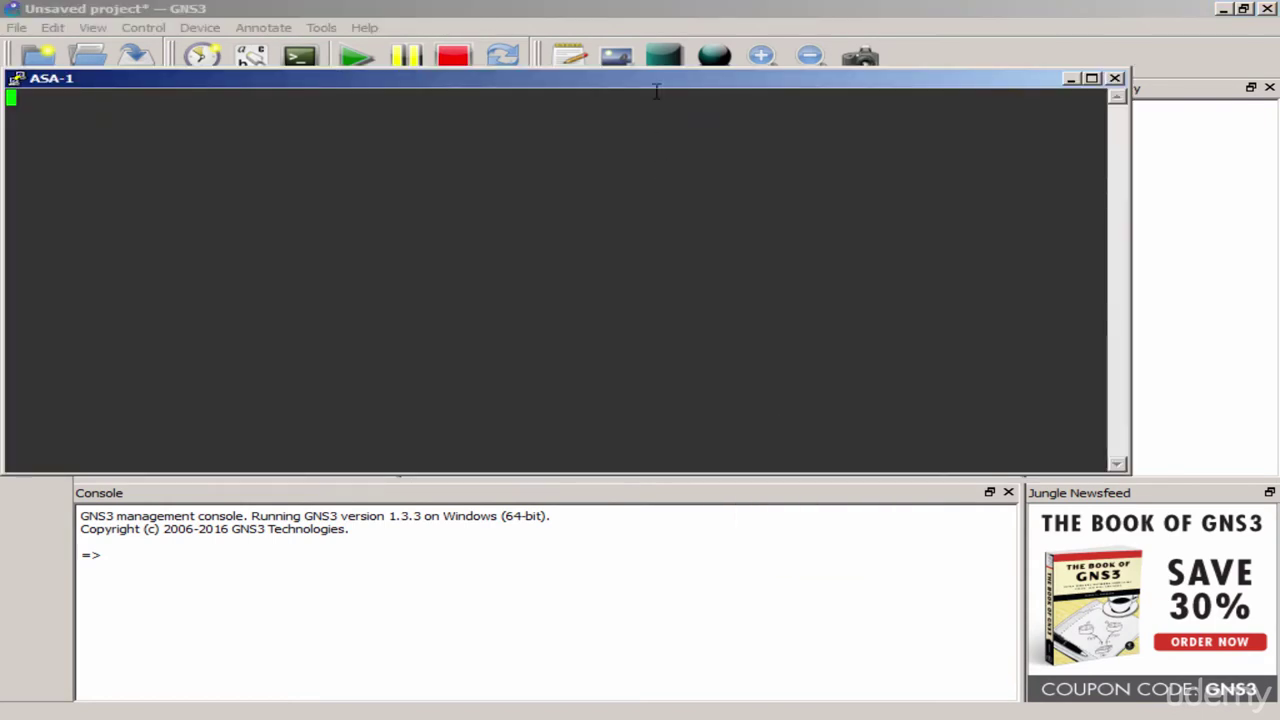
- Move the ASA-1 console aside while it loads e1000 drivers, then bring the topology forward
{"action": "left_click_drag", "start_coordinate": [655, 94], "coordinate": [697, 188]}
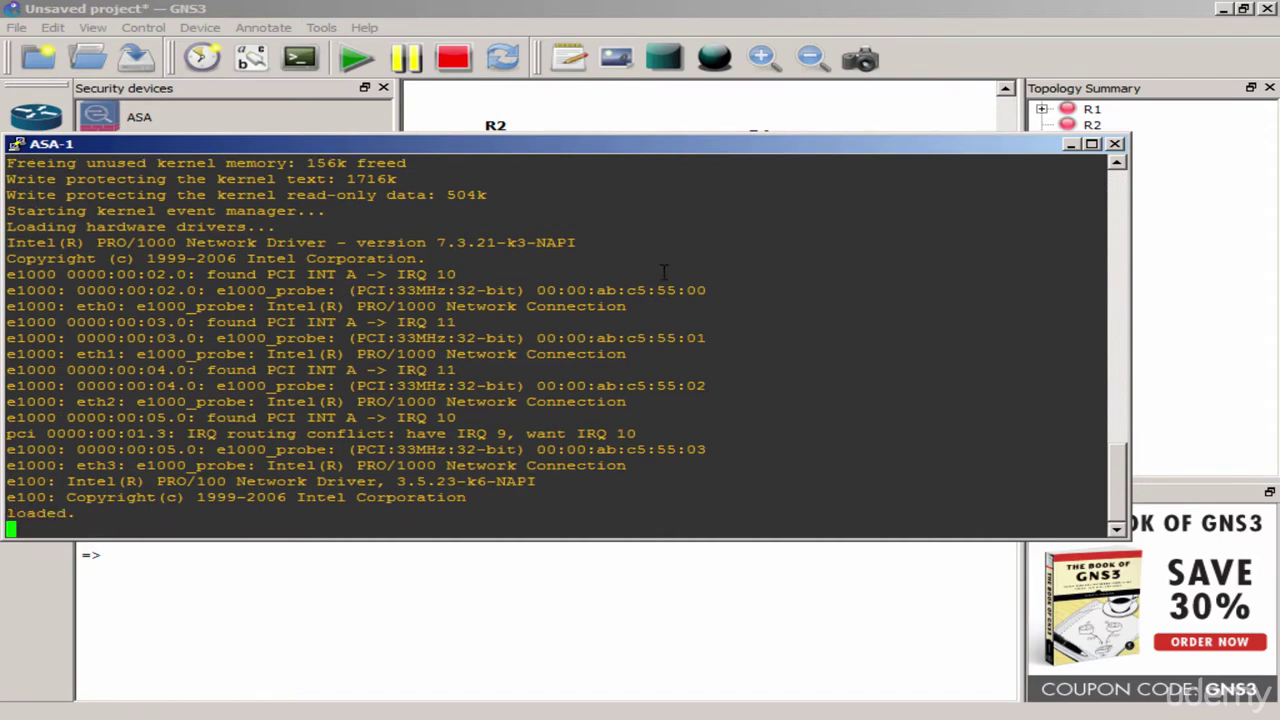
{"action": "left_click", "coordinate": [912, 128]}
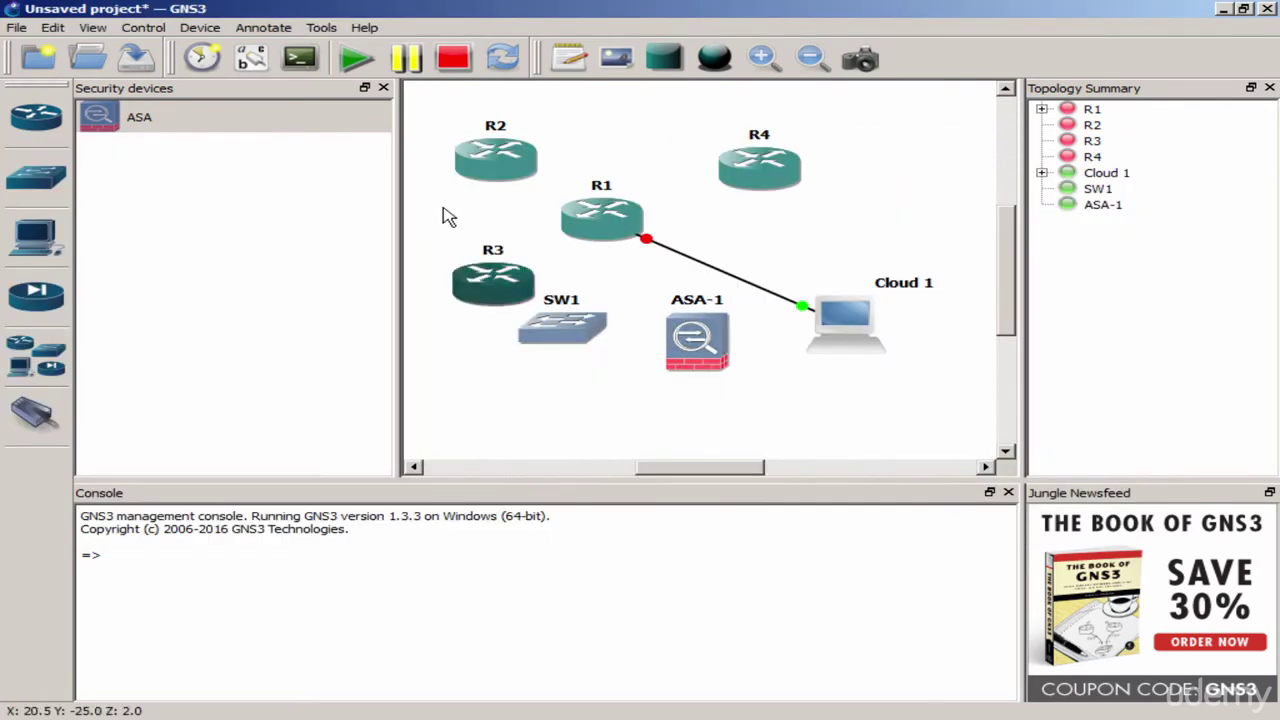
{"action": "left_click", "coordinate": [53, 27]}
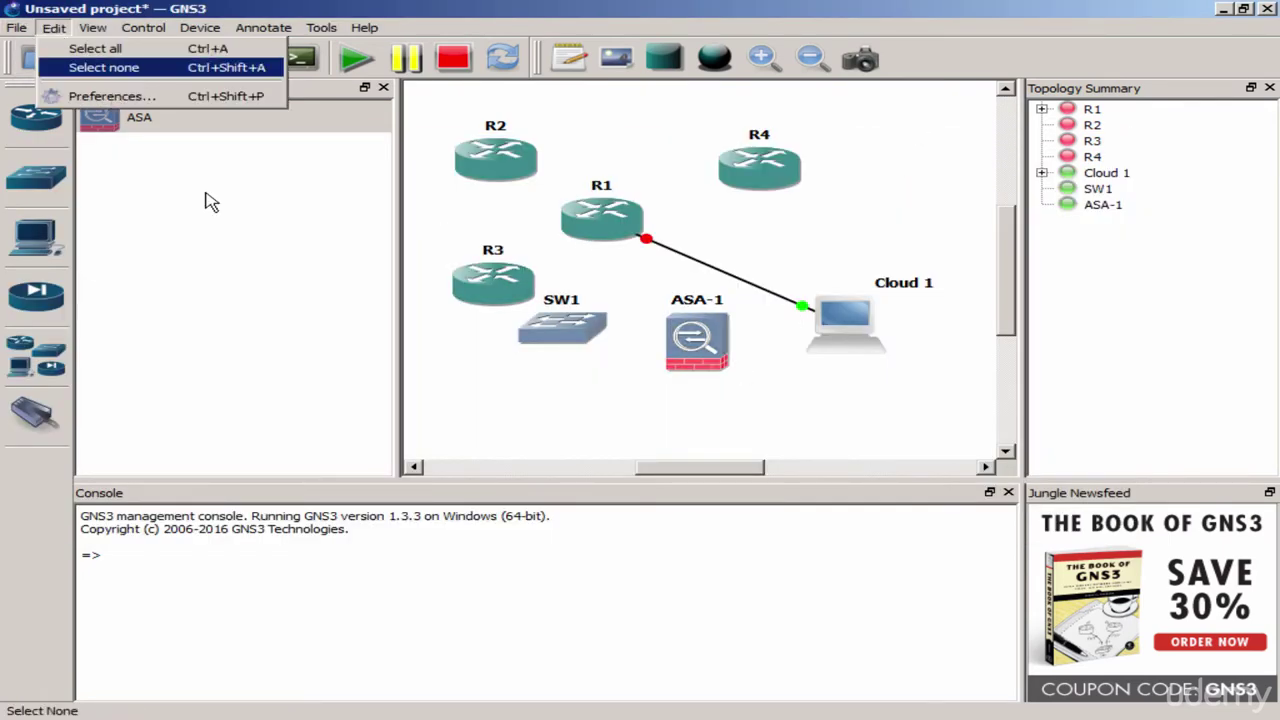
{"action": "left_click", "coordinate": [204, 98]}
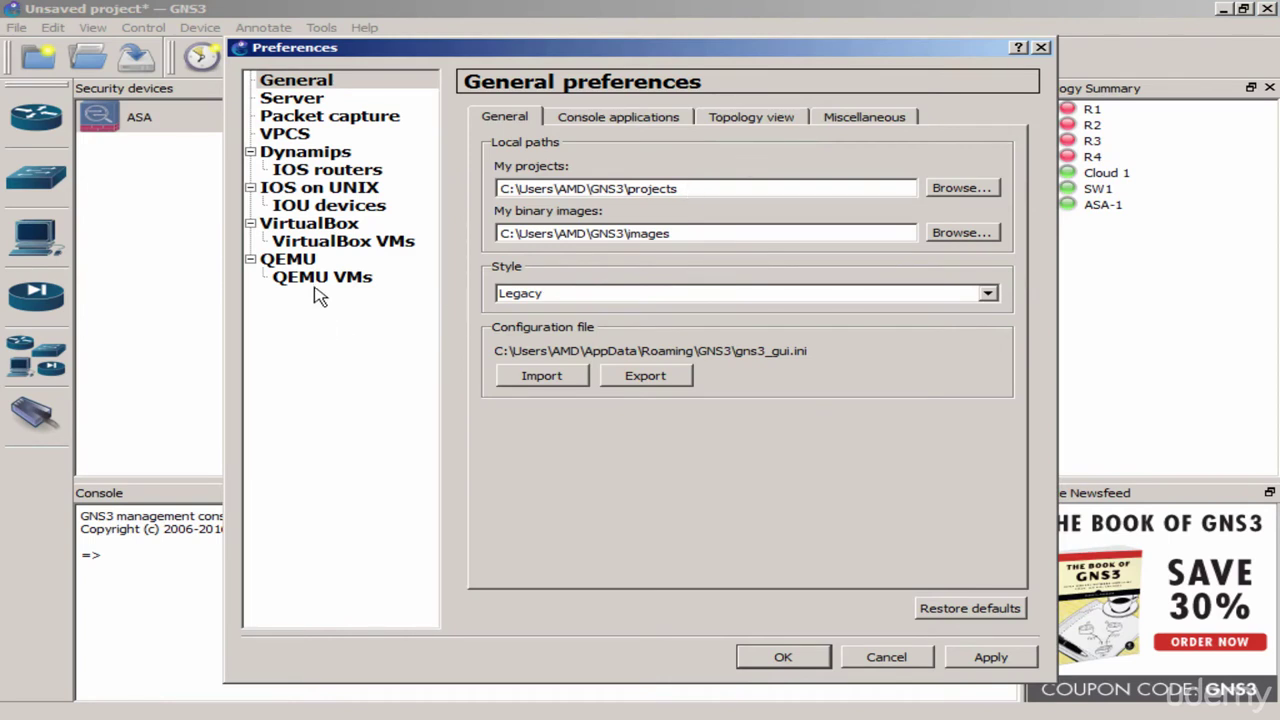
{"action": "left_click", "coordinate": [355, 278]}
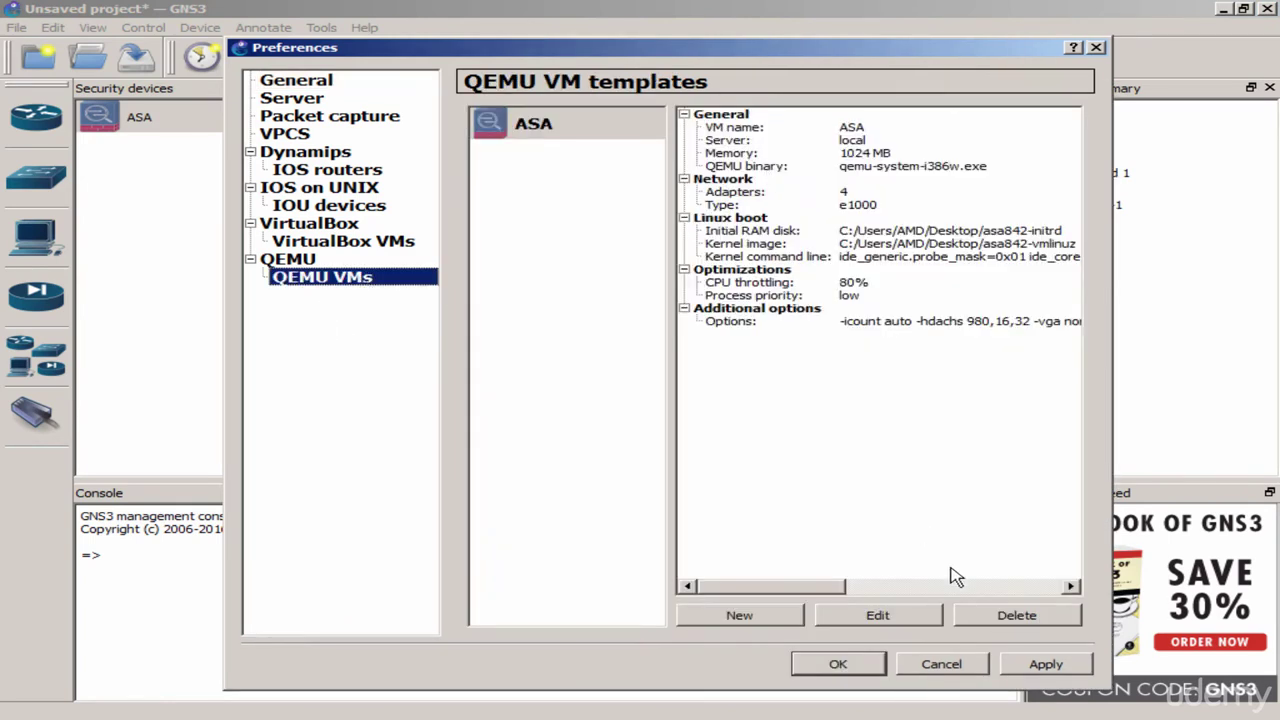
{"action": "left_click", "coordinate": [893, 618]}
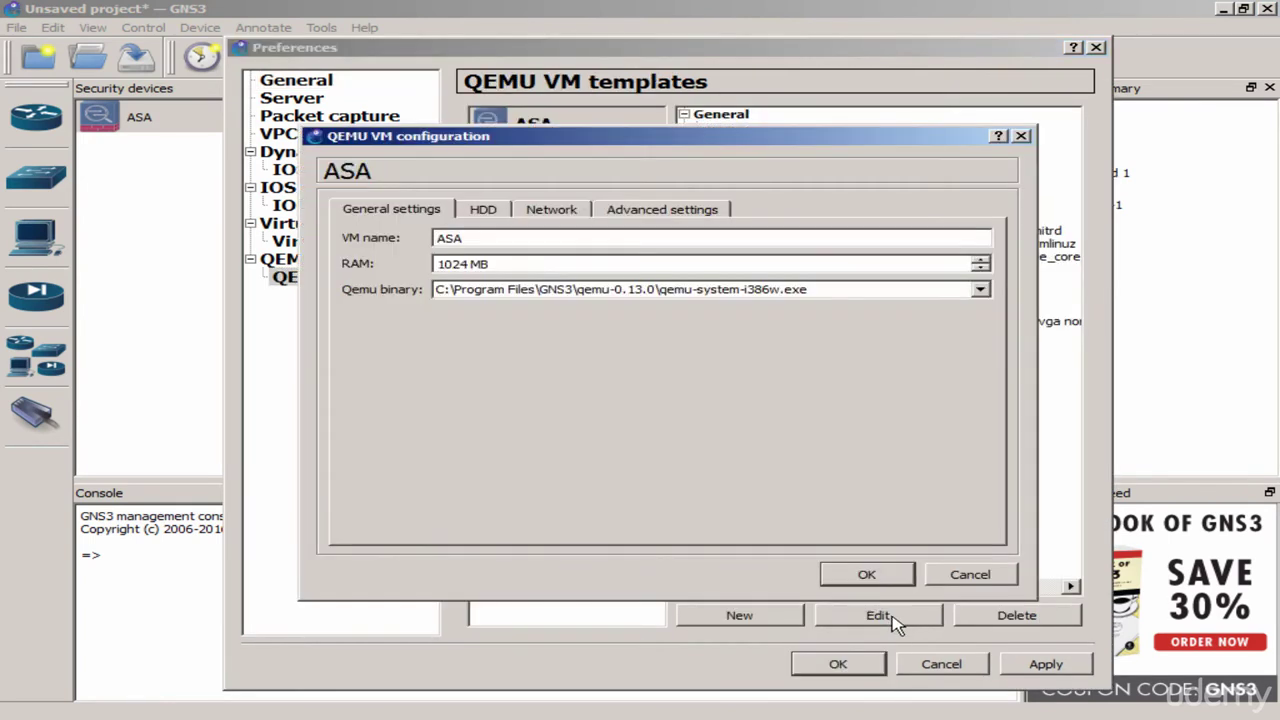
{"action": "left_click", "coordinate": [556, 212]}
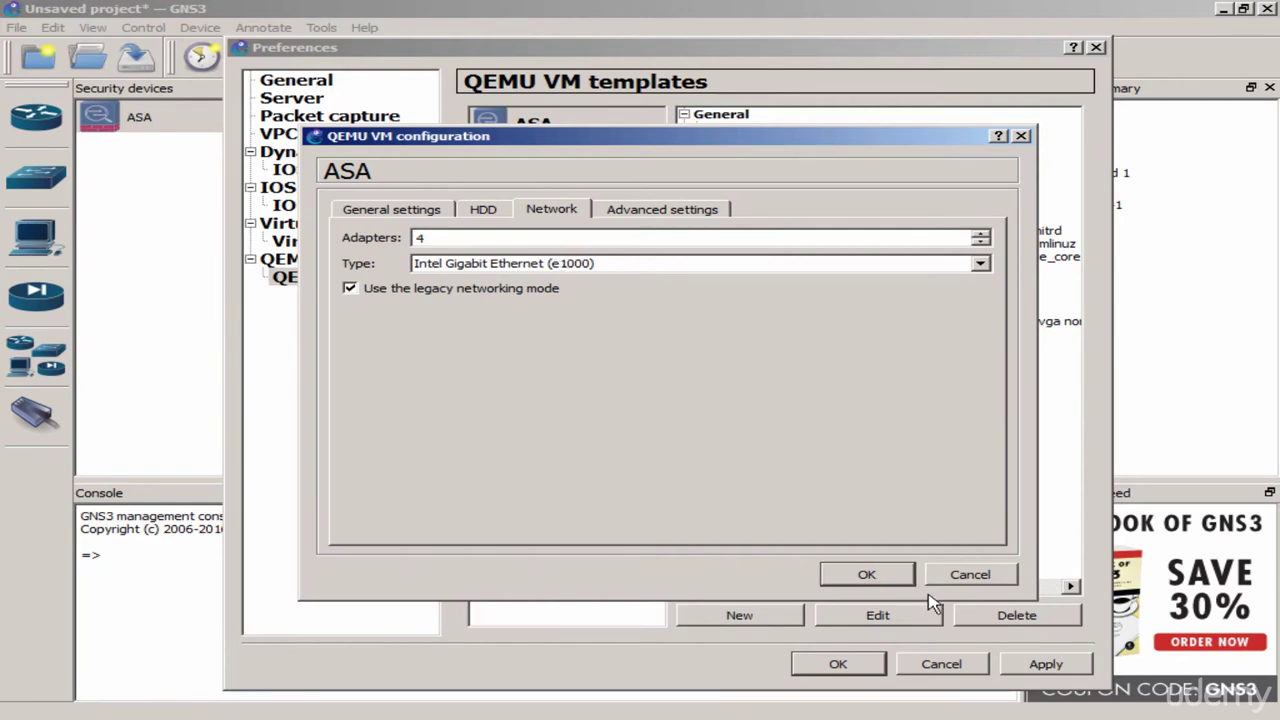
{"action": "left_click", "coordinate": [970, 578]}
{"action": "left_click", "coordinate": [946, 664]}
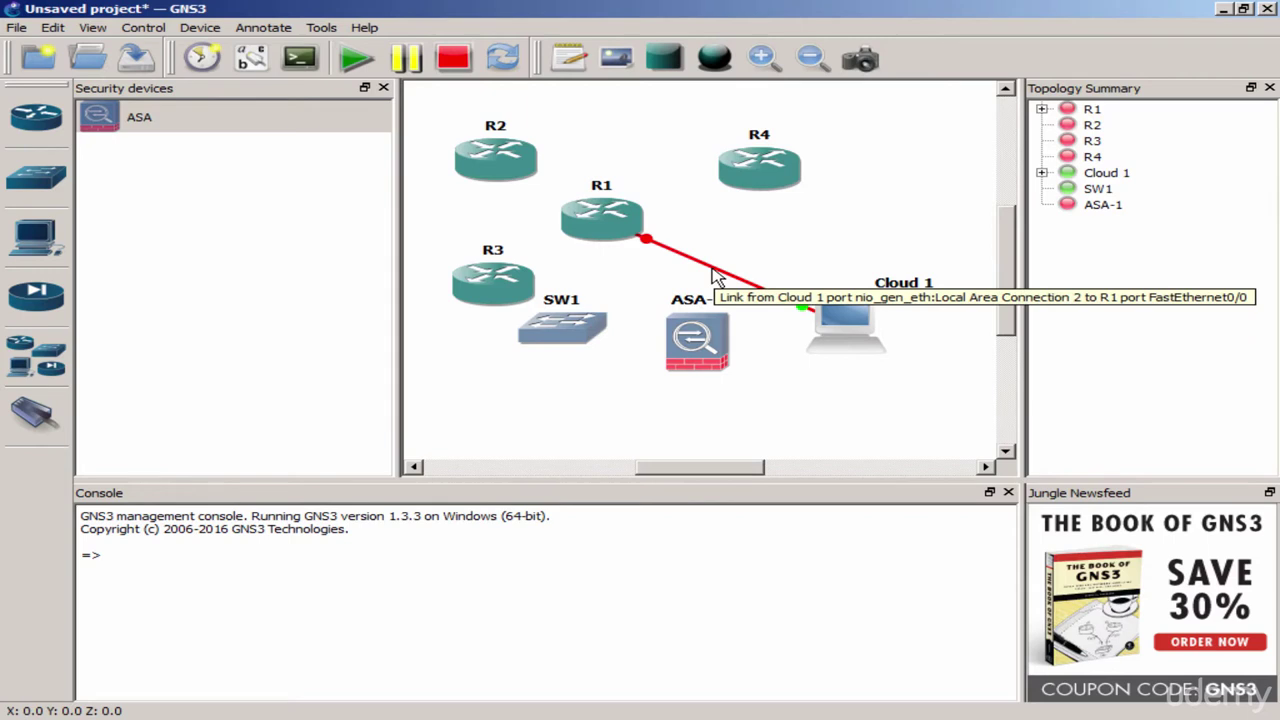
{"action": "right_click", "coordinate": [714, 269]}
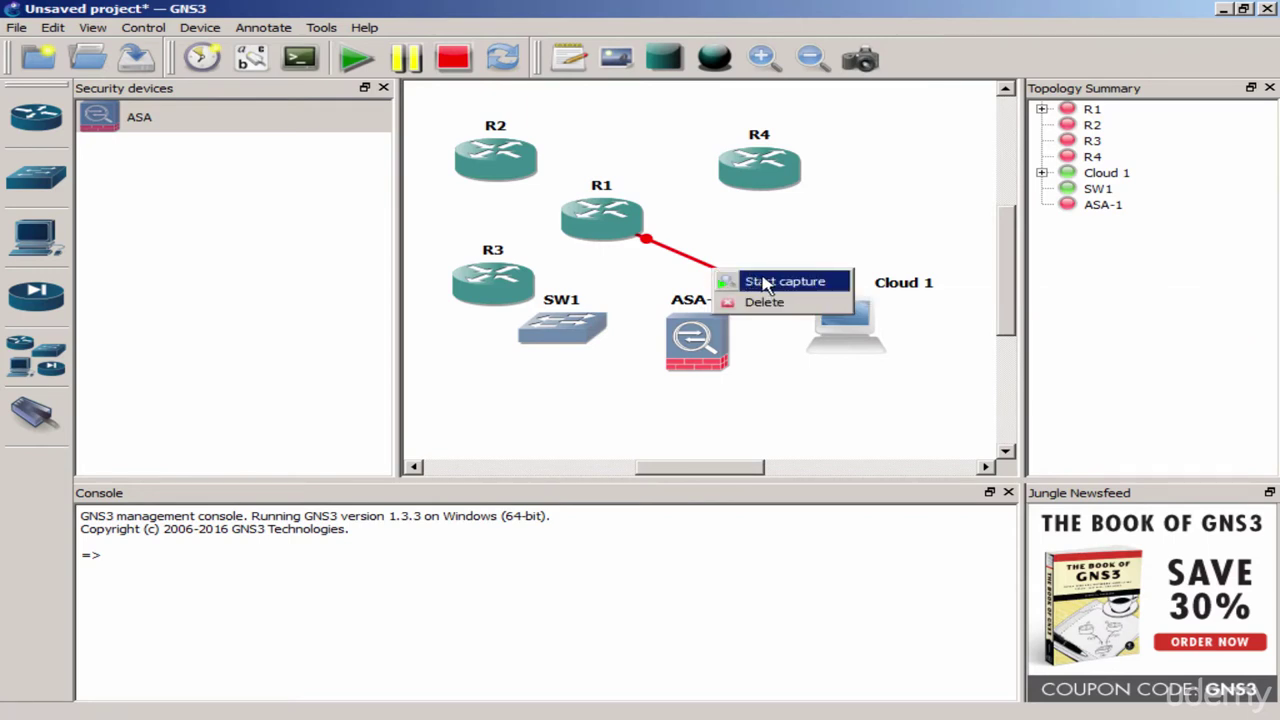
{"action": "left_click", "coordinate": [806, 250]}
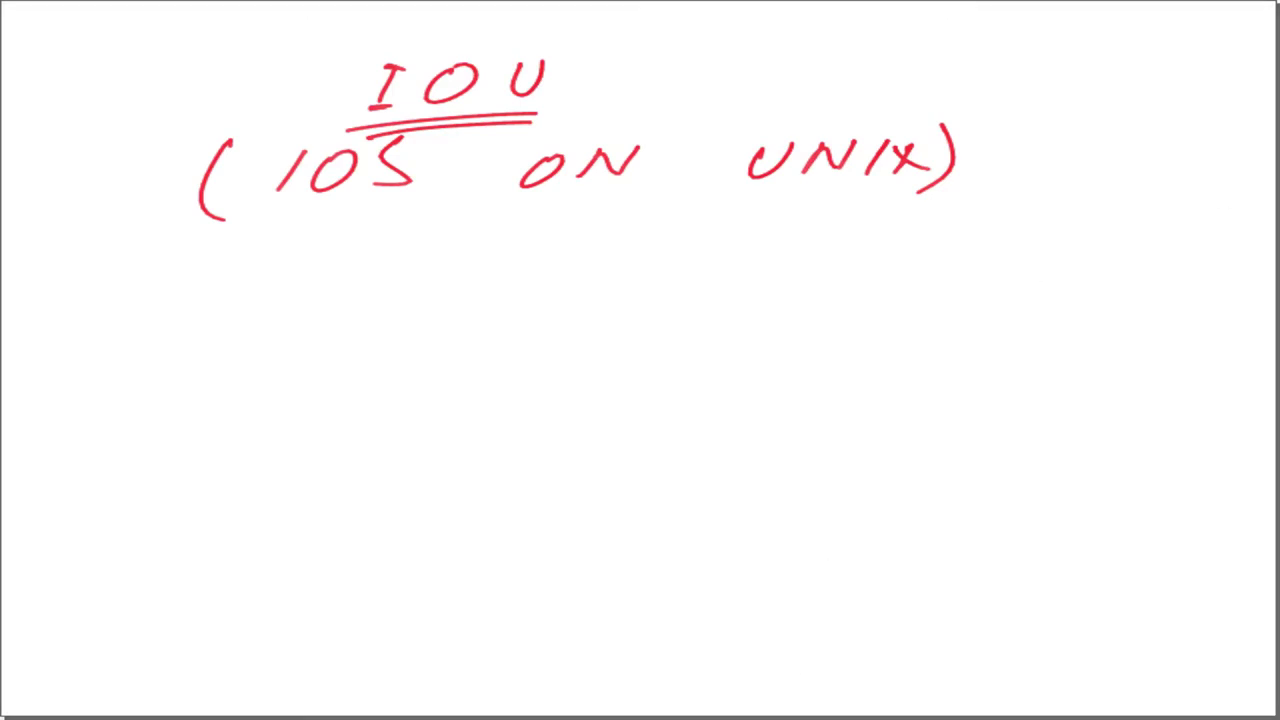
- Erase all the handwriting from the whiteboard with the E shortcut
{"action": "key", "text": "e"}
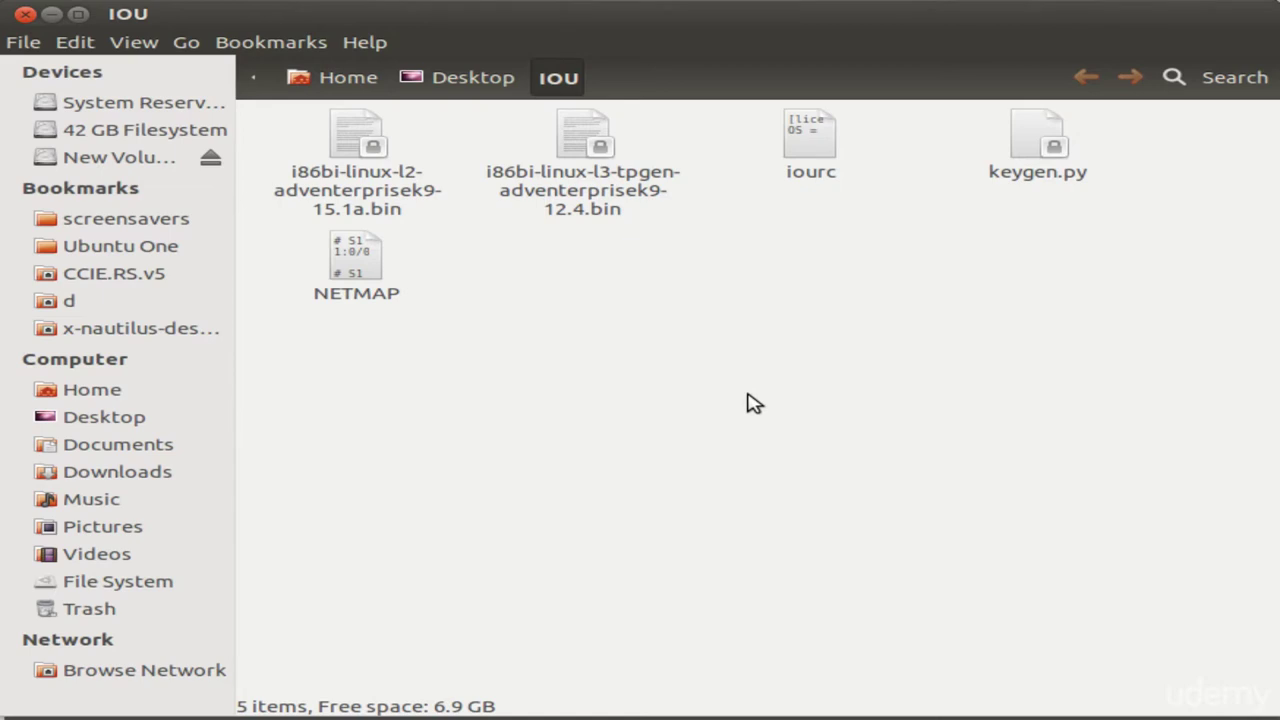
{"action": "left_click", "coordinate": [378, 182]}
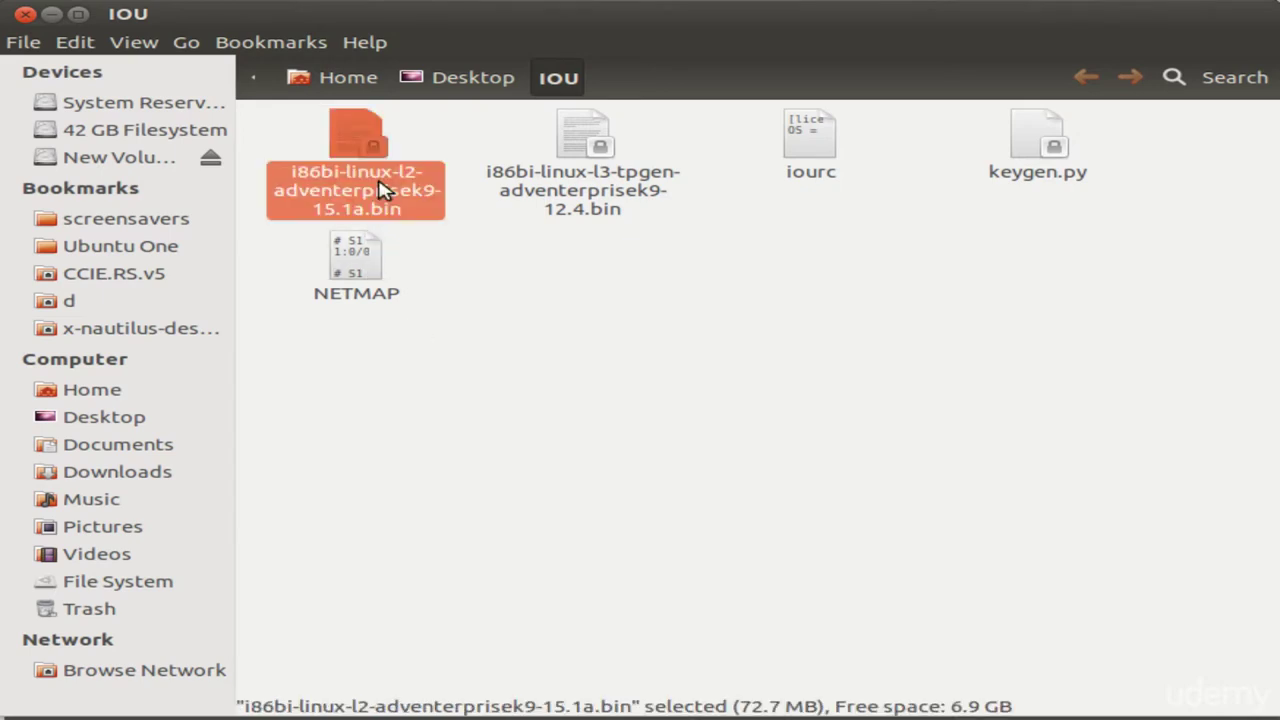
{"action": "left_click", "coordinate": [596, 200]}
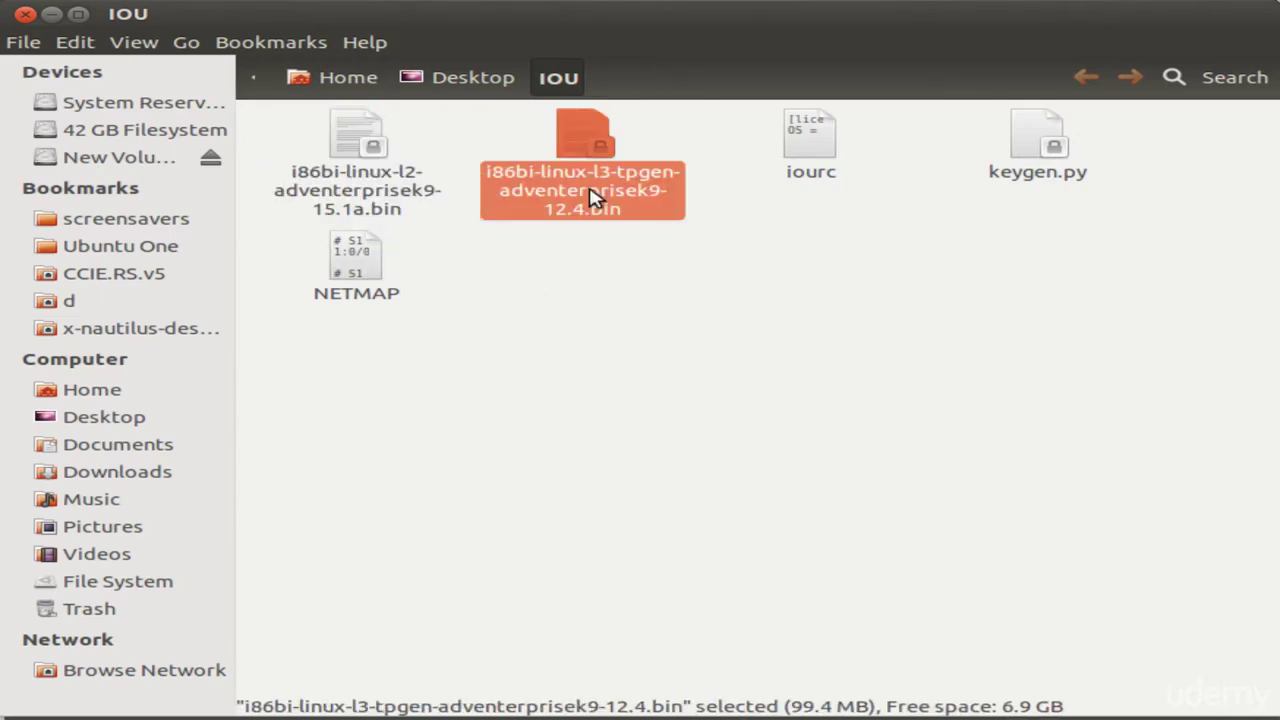
{"action": "left_click", "coordinate": [749, 401]}
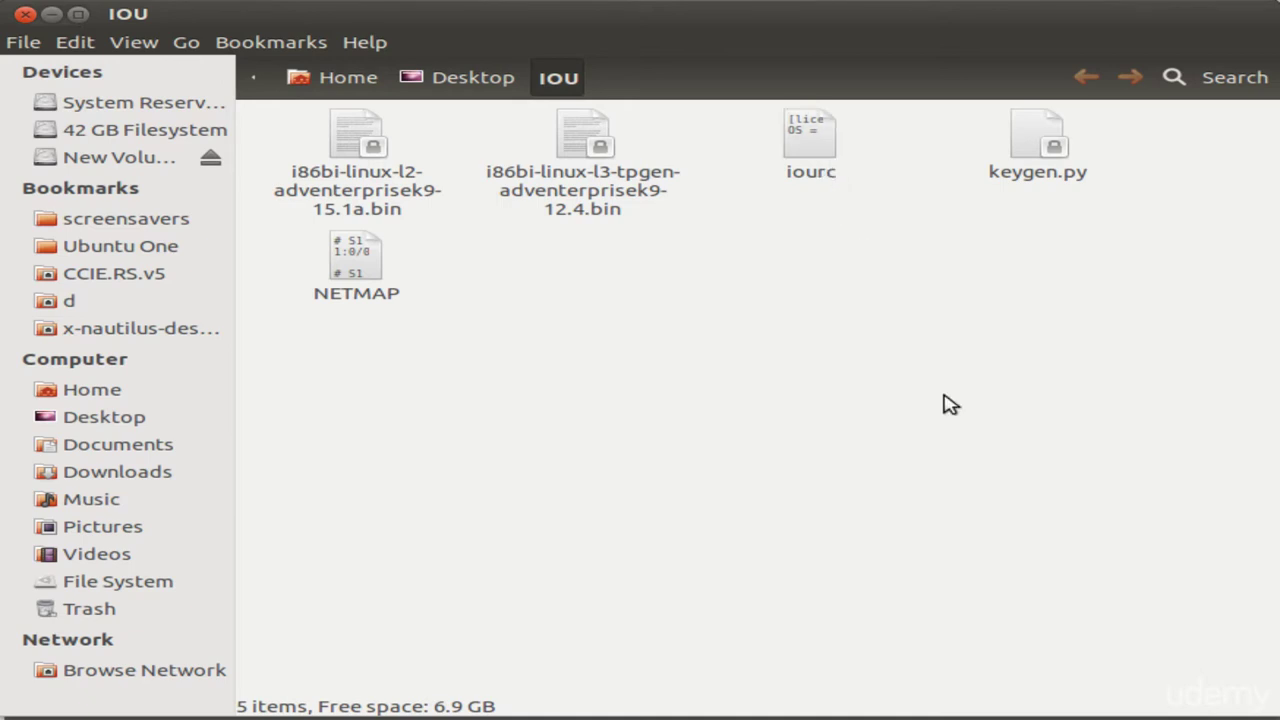
- Open a terminal, change into Desktop/IOU/ and list its files
{"action": "key", "text": "ctrl+alt+t"}
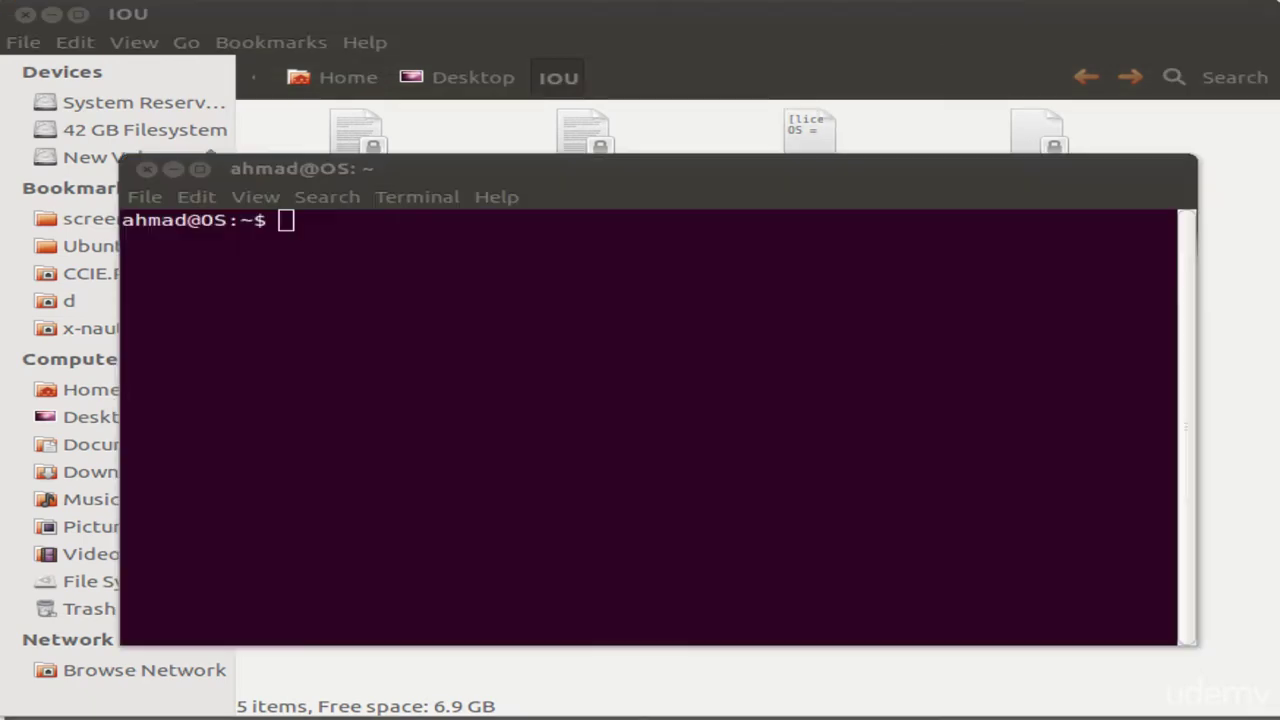
{"action": "left_click_drag", "start_coordinate": [794, 186], "coordinate": [834, 173]}
{"action": "type", "text": "cd Desktop/"}
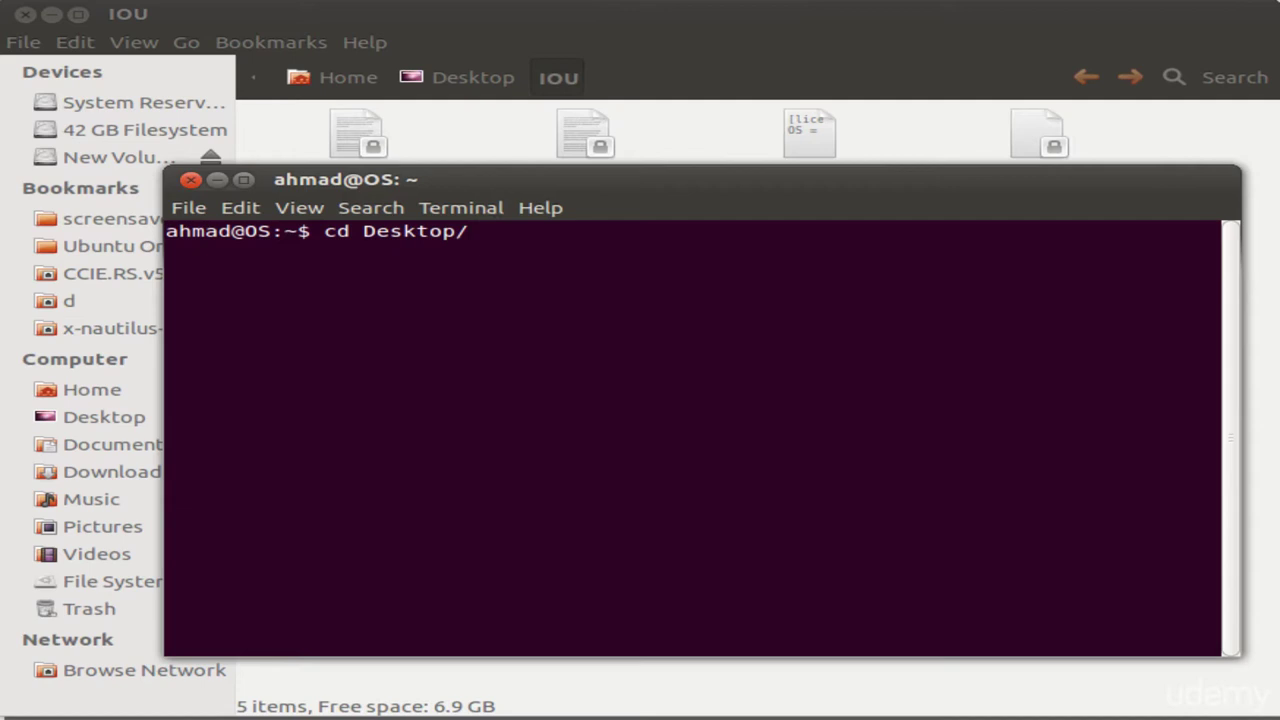
{"action": "type", "text": "IOU/"}
{"action": "key", "text": "Return"}
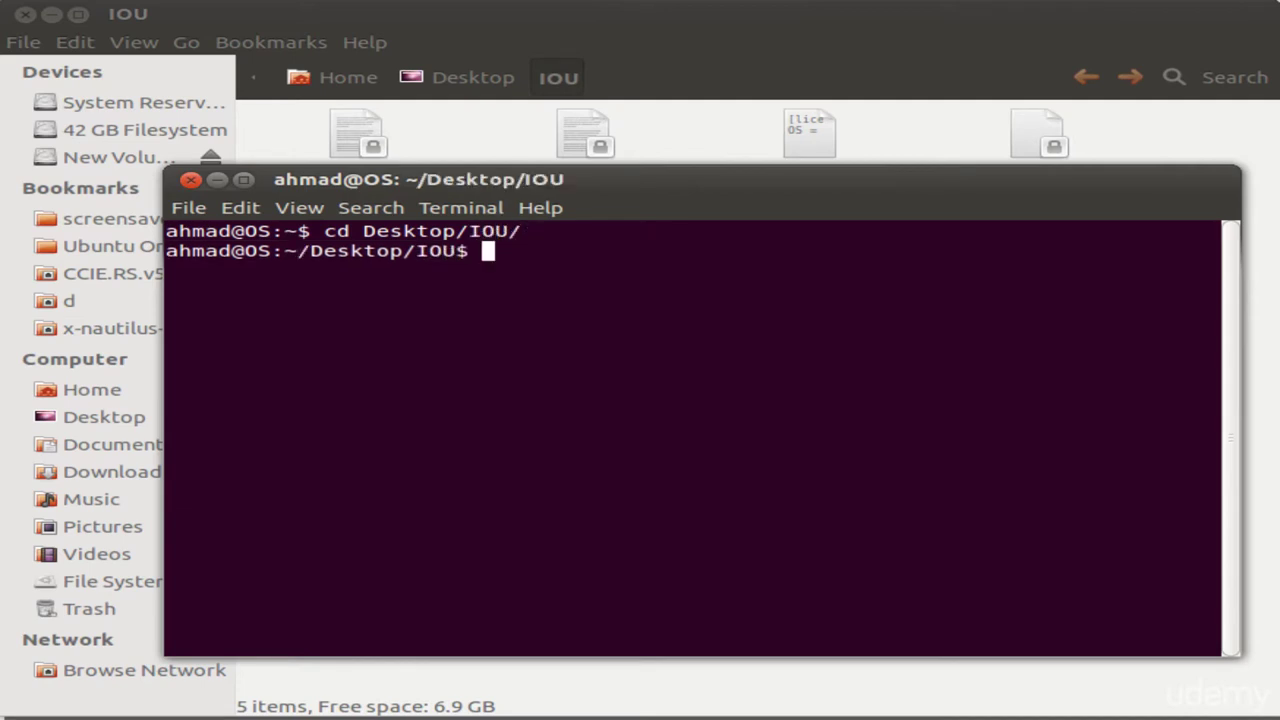
{"action": "type", "text": "ls"}
{"action": "key", "text": "Return"}
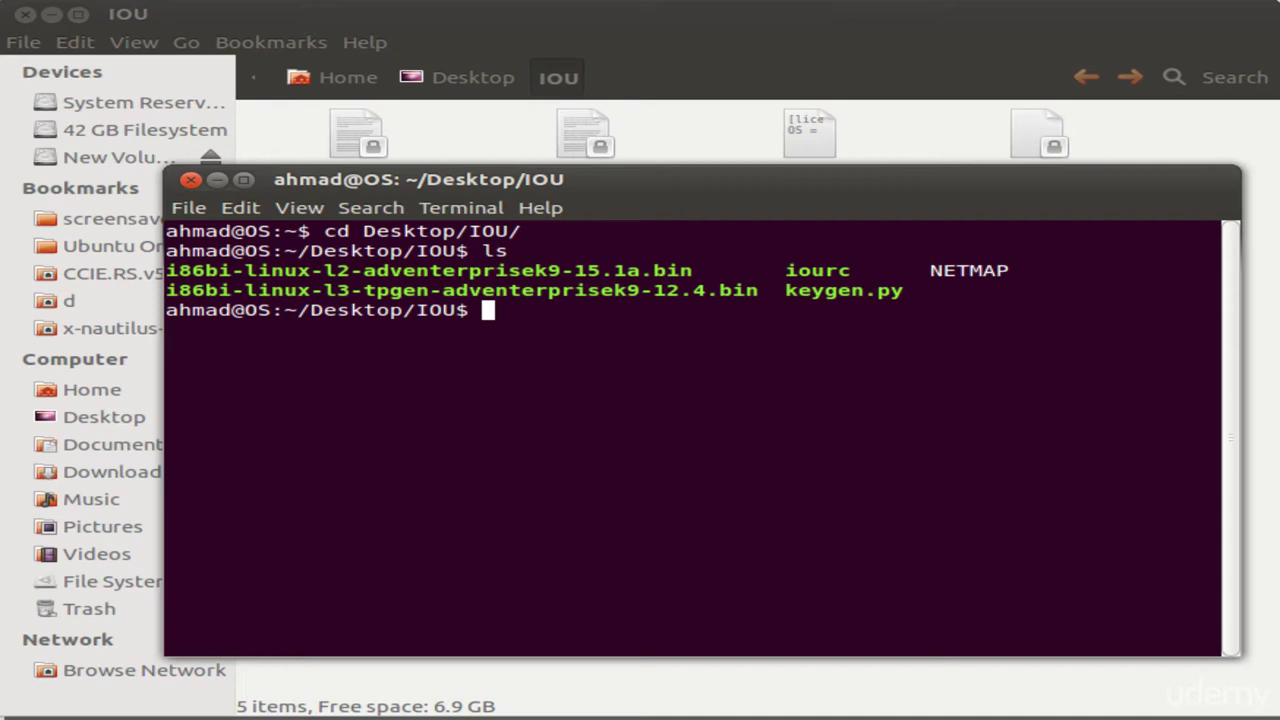
- Run python keygen.py and review the generated license lines and the iourc file name
{"action": "type", "text": "python"}
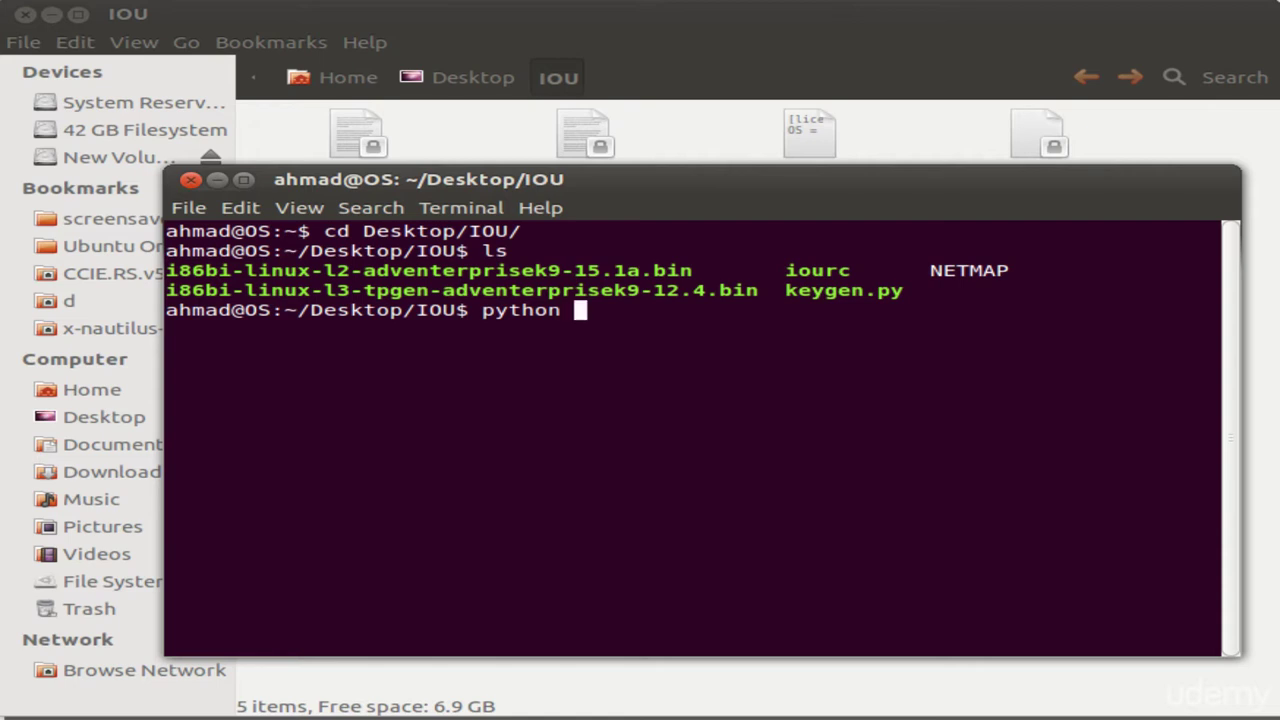
{"action": "type", "text": "keygen.py"}
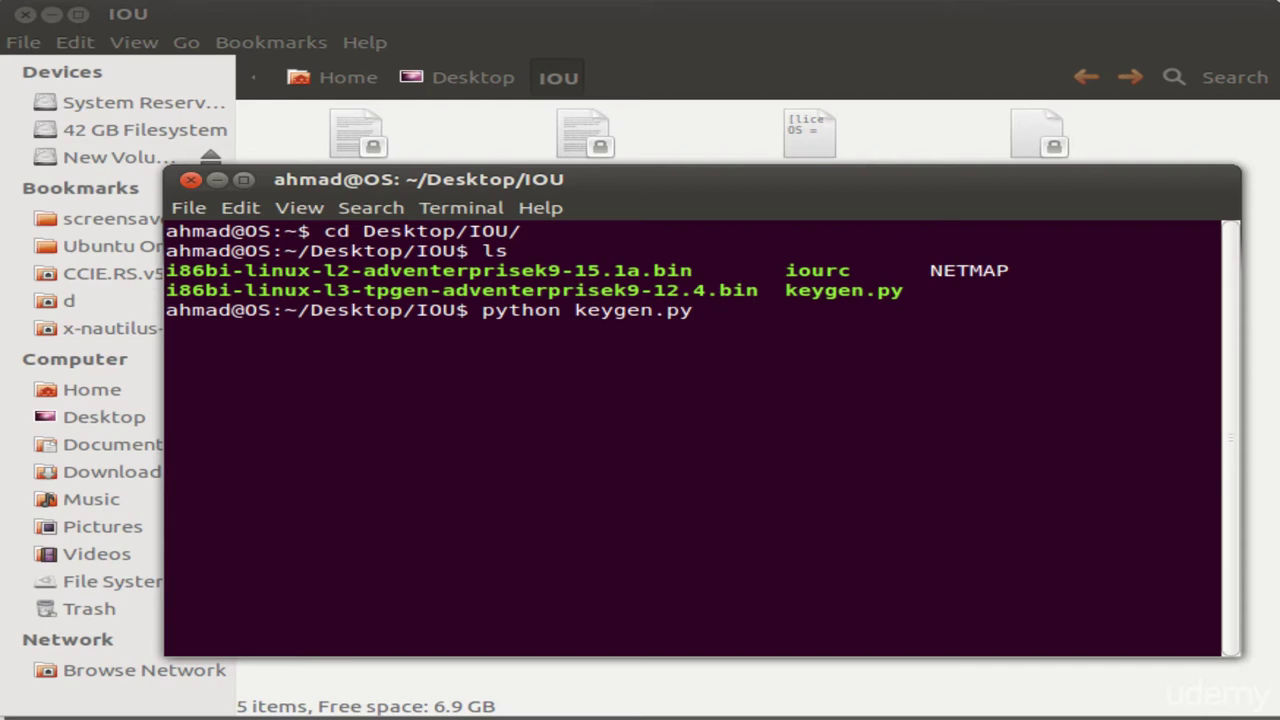
{"action": "key", "text": "Return"}
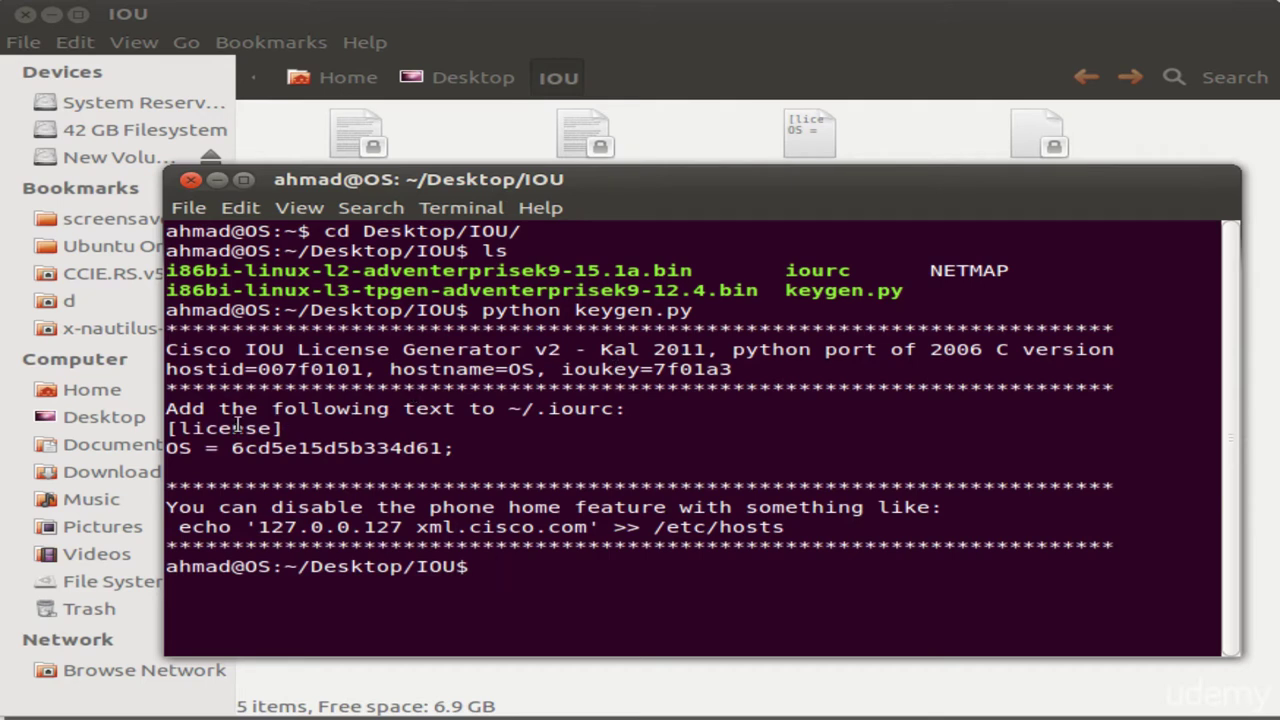
{"action": "left_click_drag", "start_coordinate": [171, 428], "coordinate": [506, 449]}
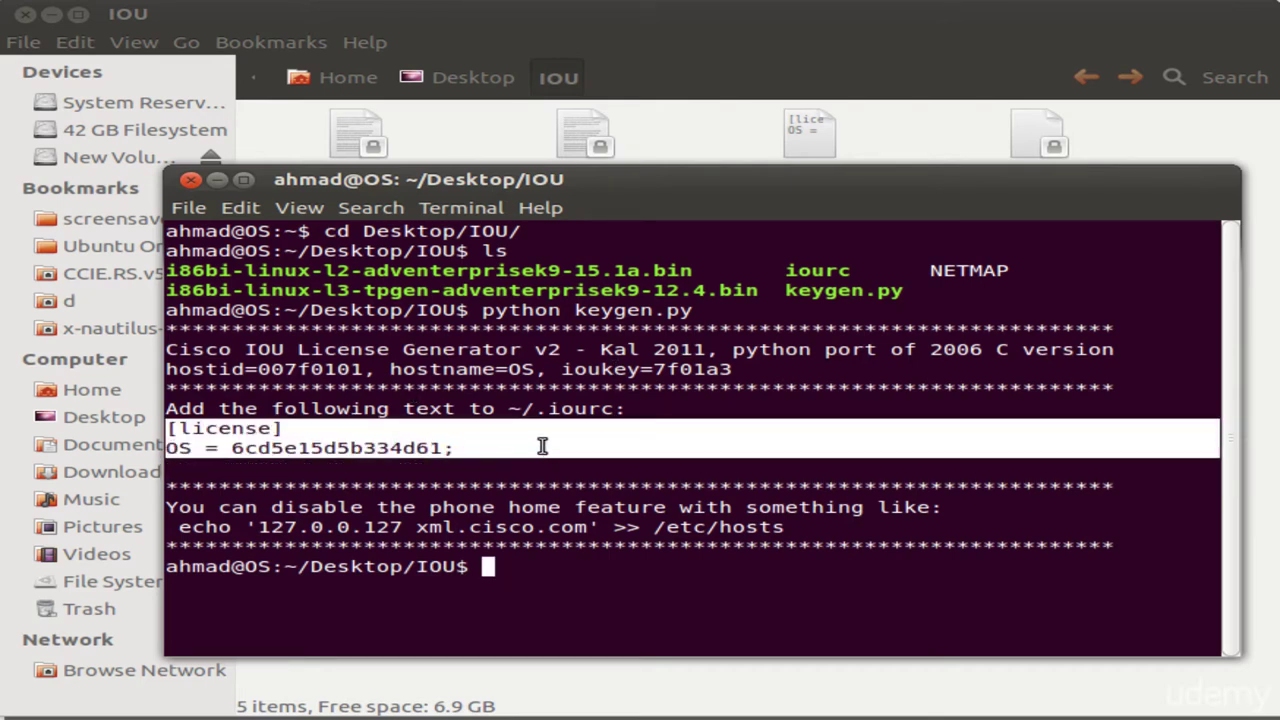
{"action": "left_click_drag", "start_coordinate": [548, 408], "coordinate": [650, 408]}
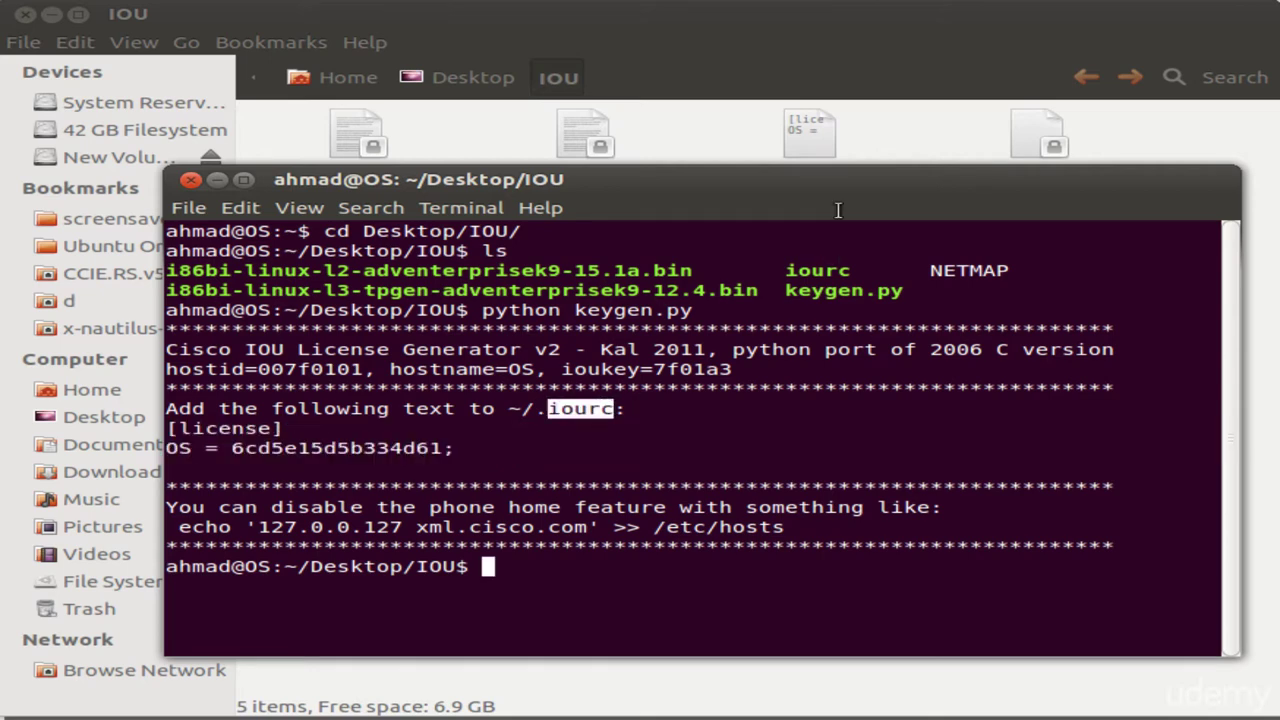
{"action": "left_click", "coordinate": [903, 122]}
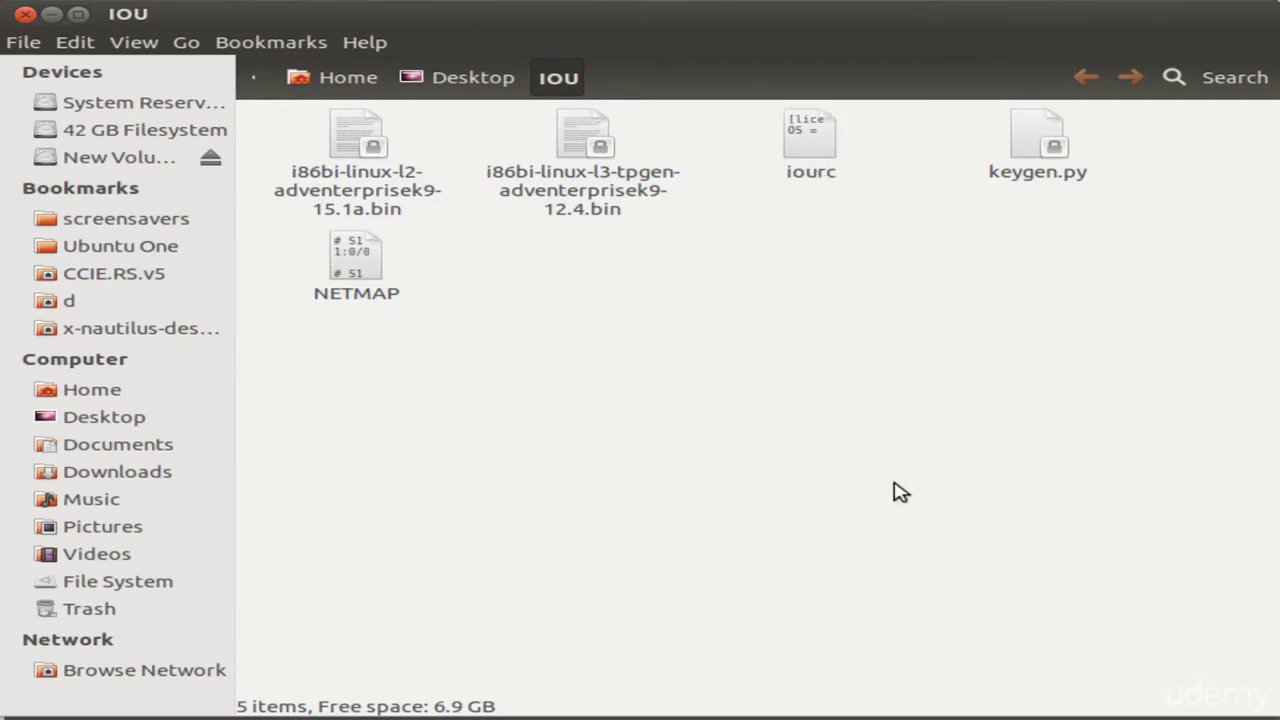
{"action": "key", "text": "alt+Tab"}
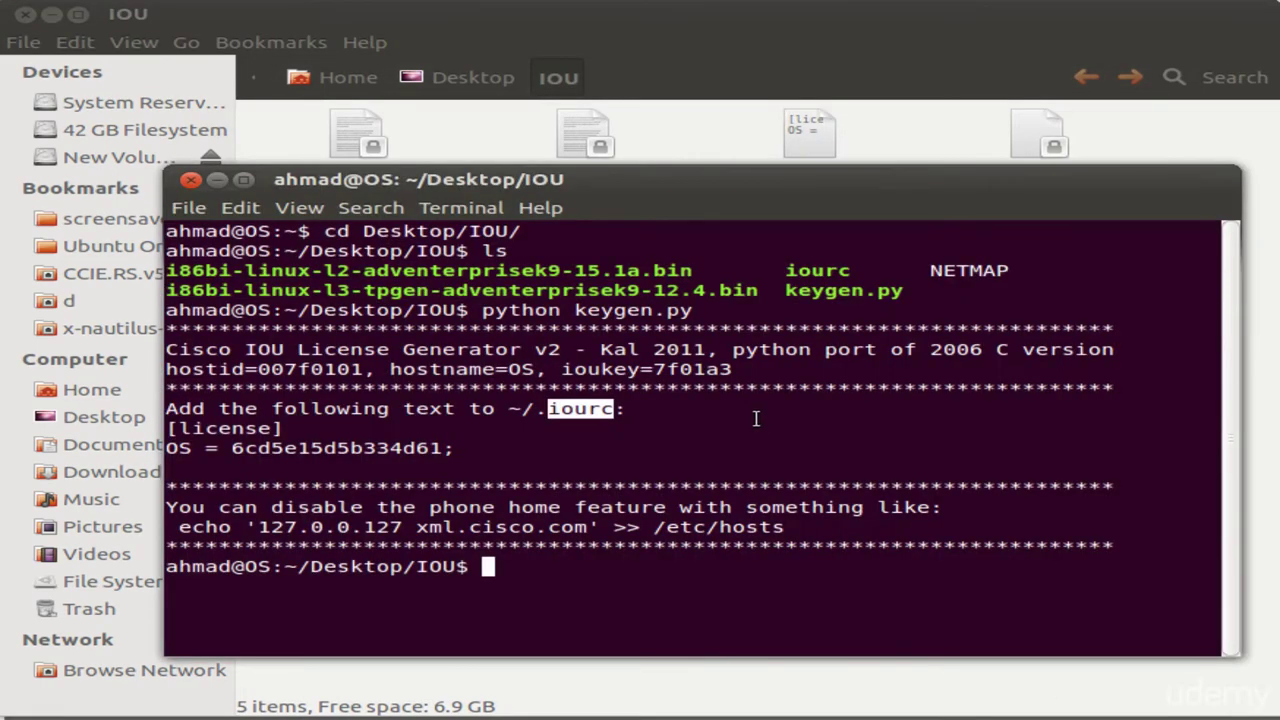
- Print iourc with cat iourc and check its stored license lines
{"action": "type", "text": "cat "}
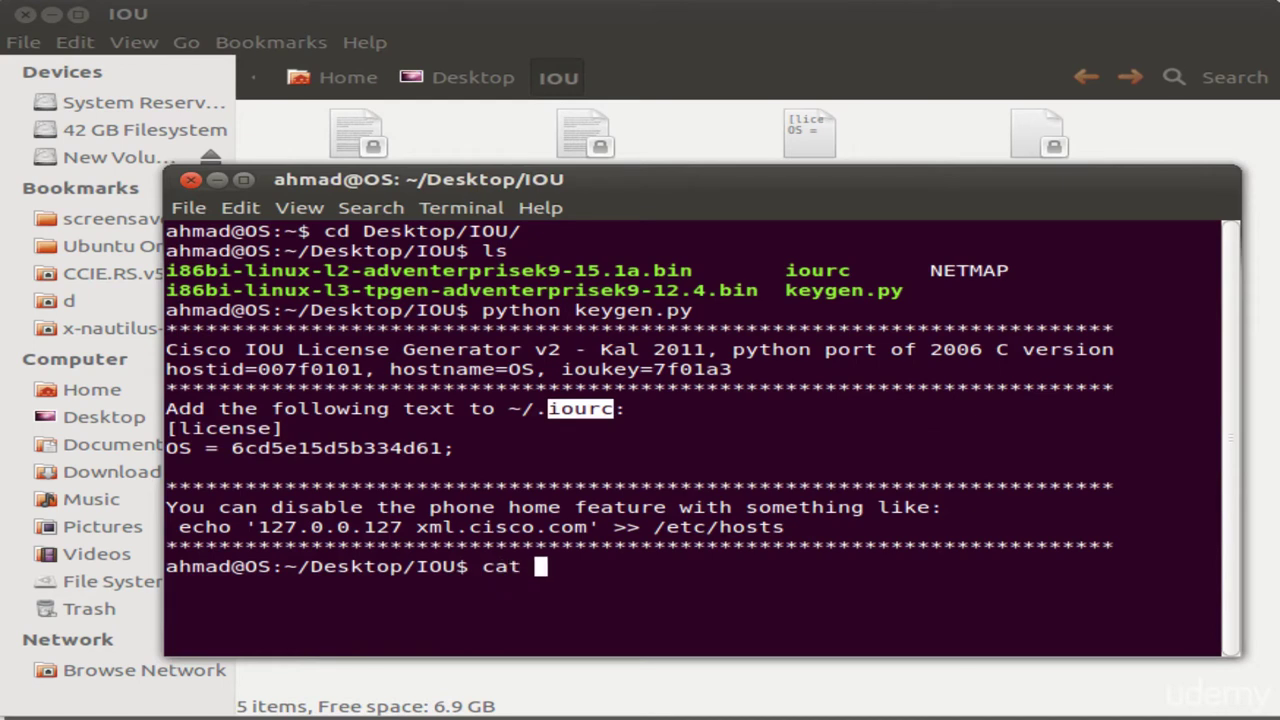
{"action": "type", "text": "iourc"}
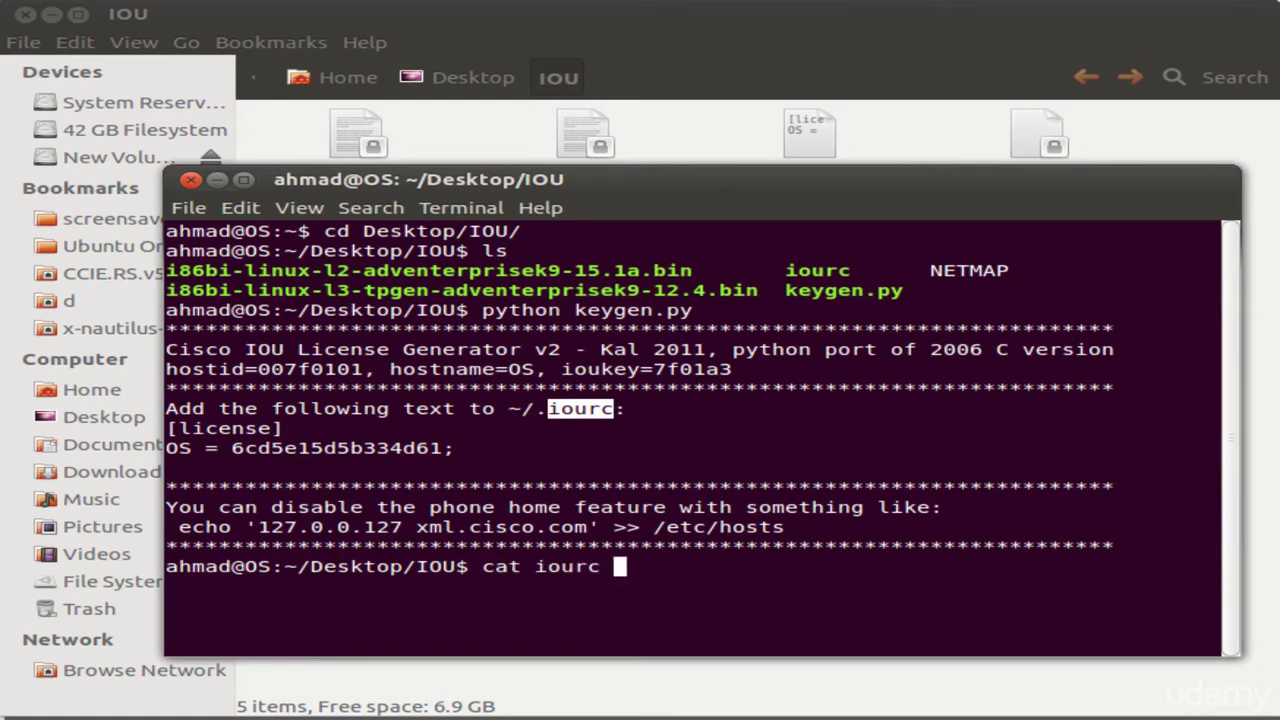
{"action": "key", "text": "Return"}
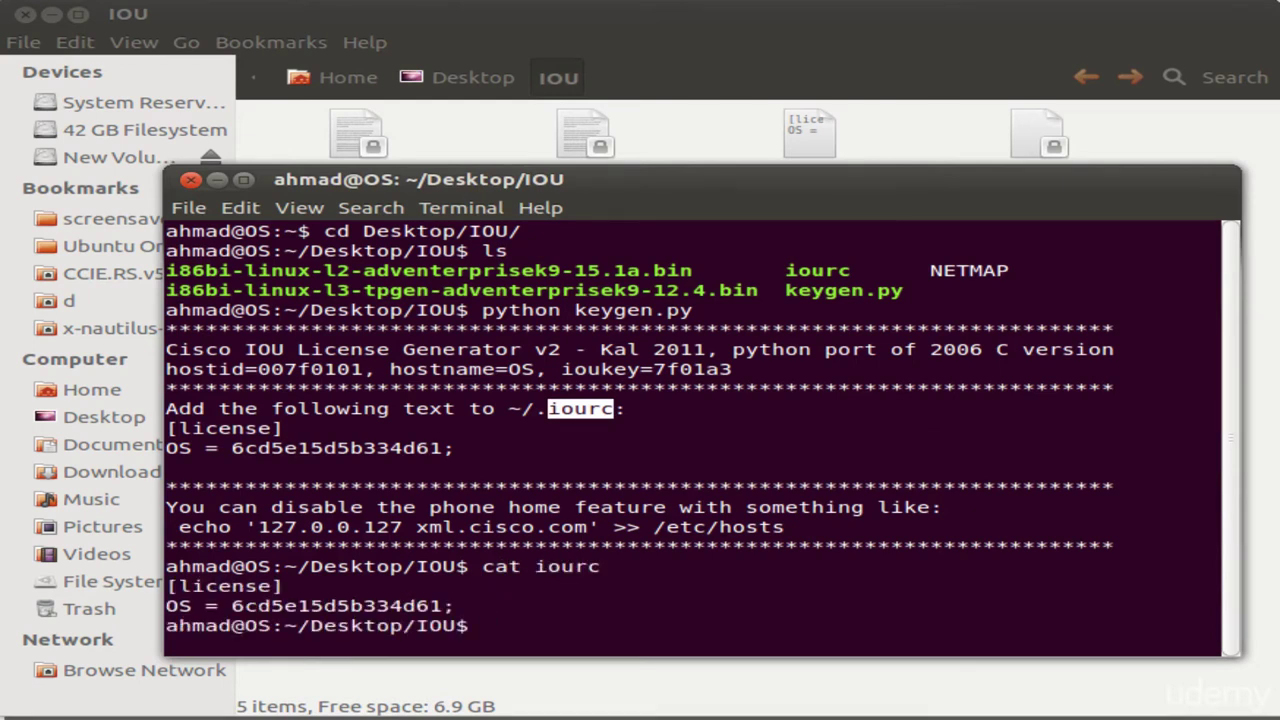
{"action": "left_click_drag", "start_coordinate": [168, 590], "coordinate": [475, 607]}
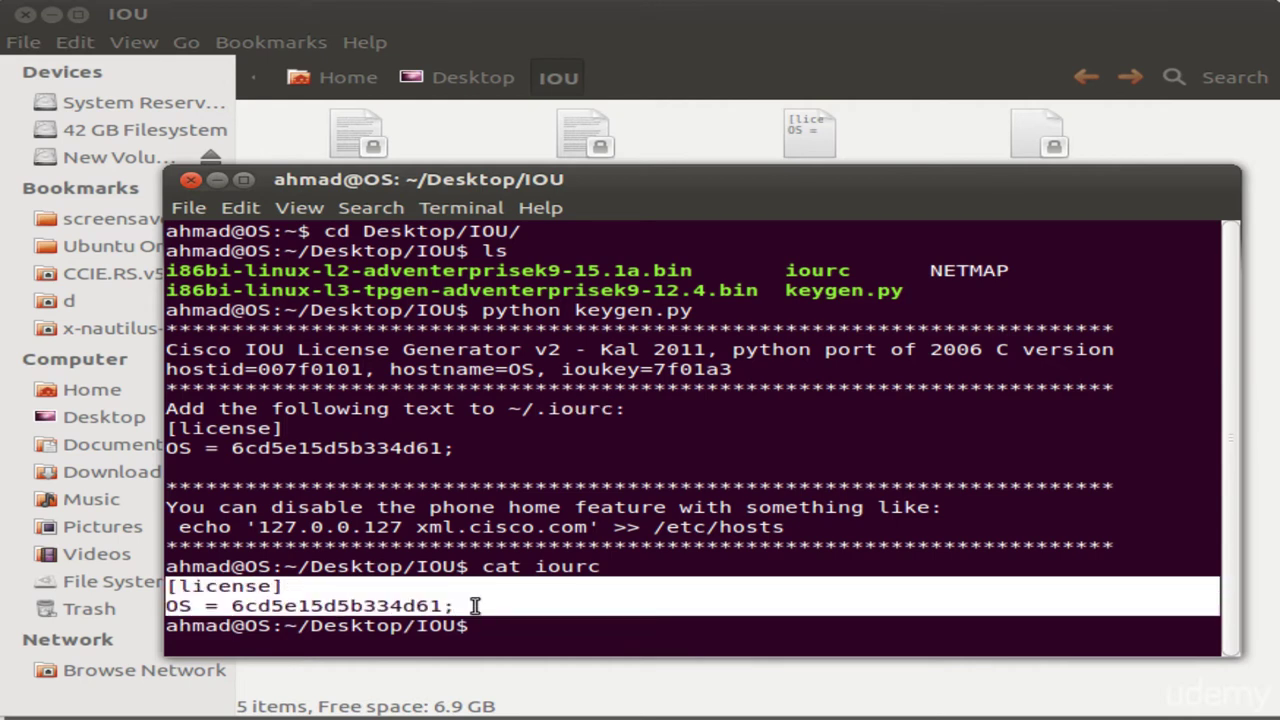
{"action": "left_click", "coordinate": [476, 606]}
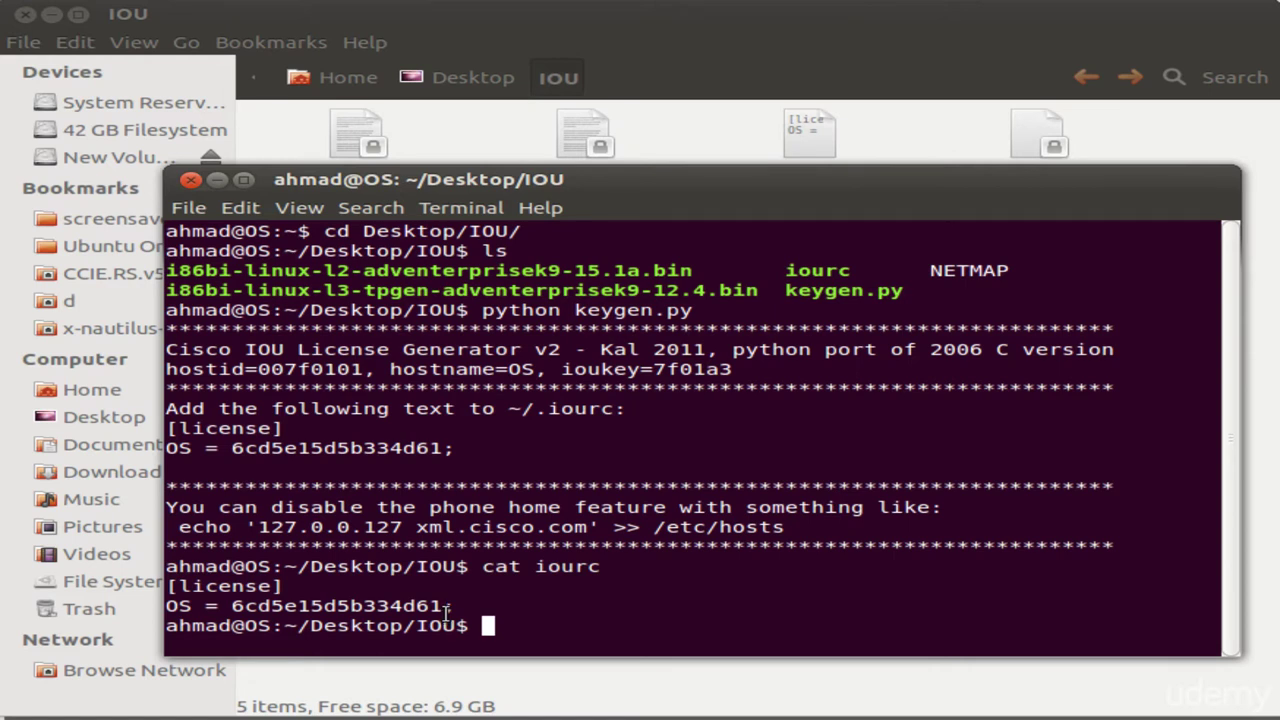
- List the IOU folder again, note the iourc entry, and begin typing ./ at the prompt
{"action": "type", "text": "ls"}
{"action": "key", "text": "Return"}
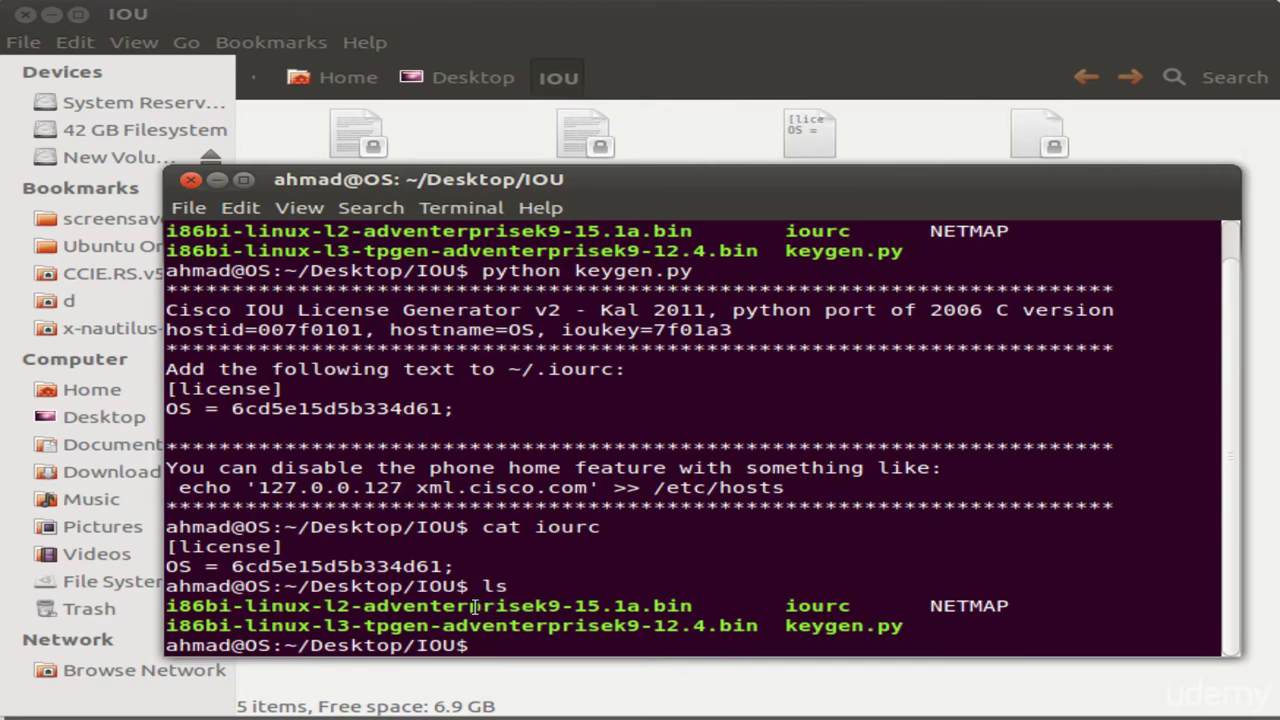
{"action": "triple_click", "coordinate": [472, 607]}
{"action": "left_click", "coordinate": [470, 606]}
{"action": "left_click_drag", "start_coordinate": [786, 606], "coordinate": [851, 606]}
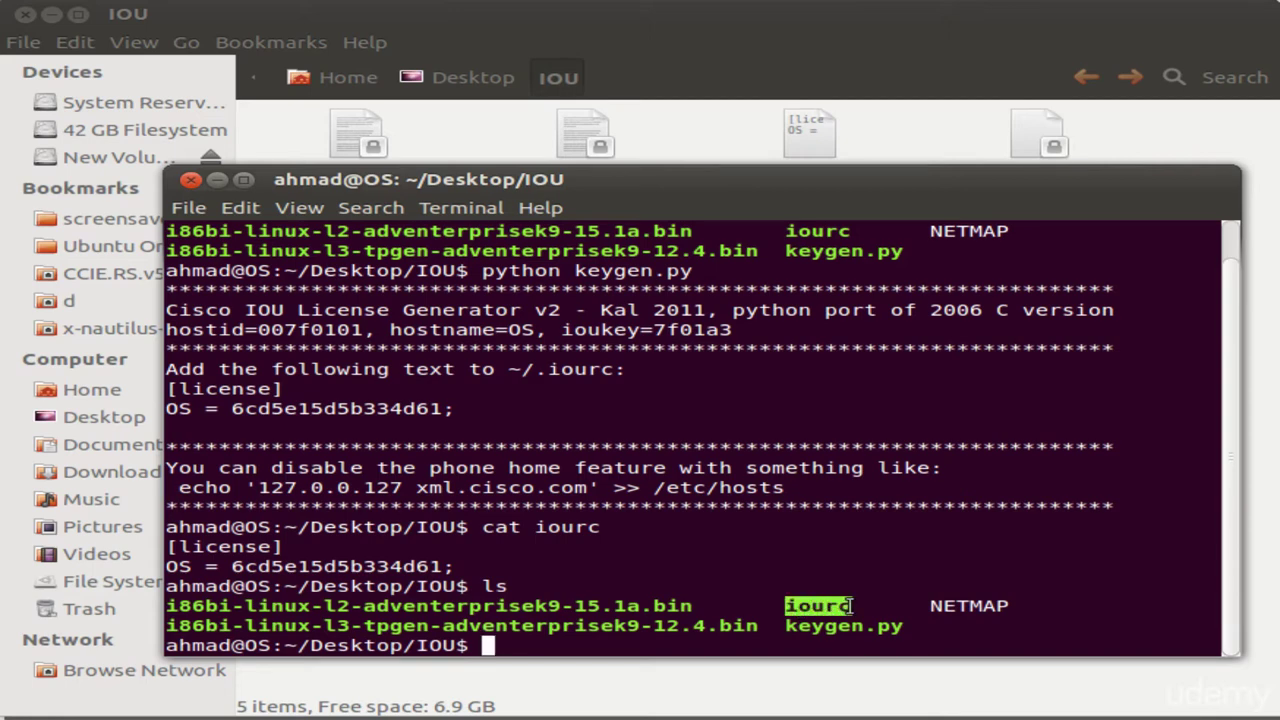
{"action": "left_click", "coordinate": [851, 606]}
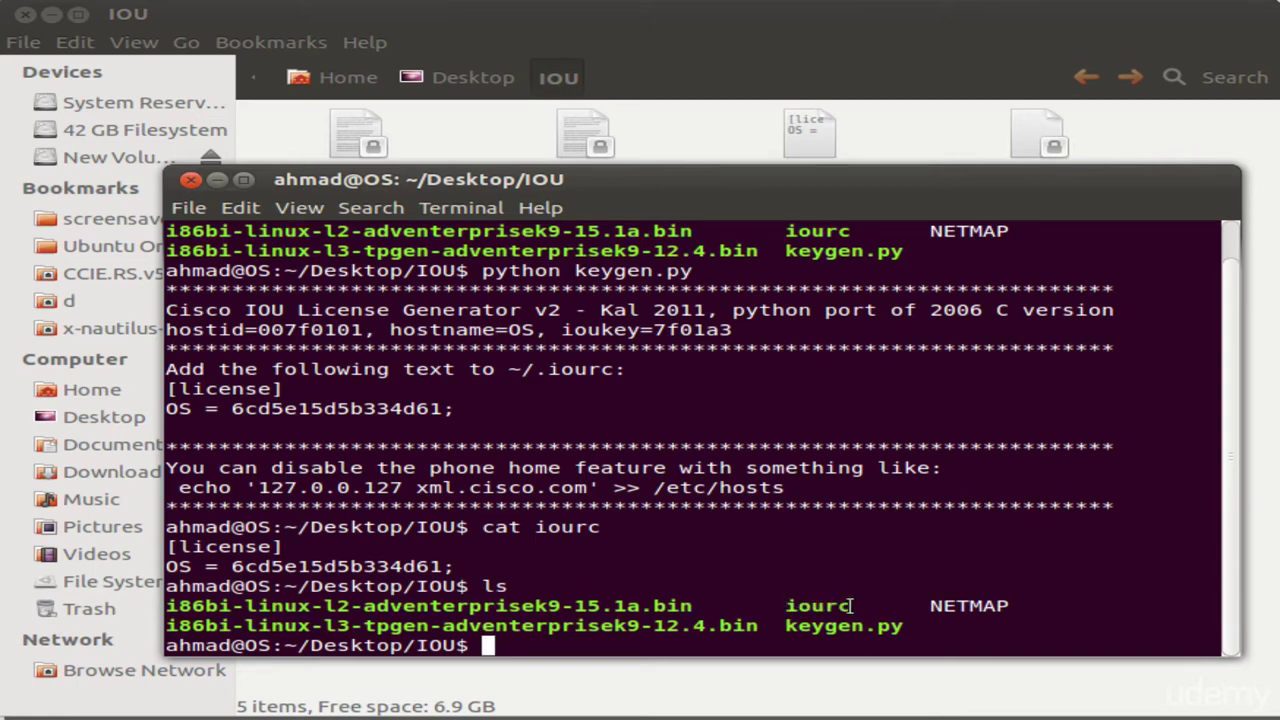
{"action": "type", "text": "./"}
- Launch the layer 3 IOU image as instance 1 and note its 8 Serial interfaces
{"action": "type", "text": "i8"}
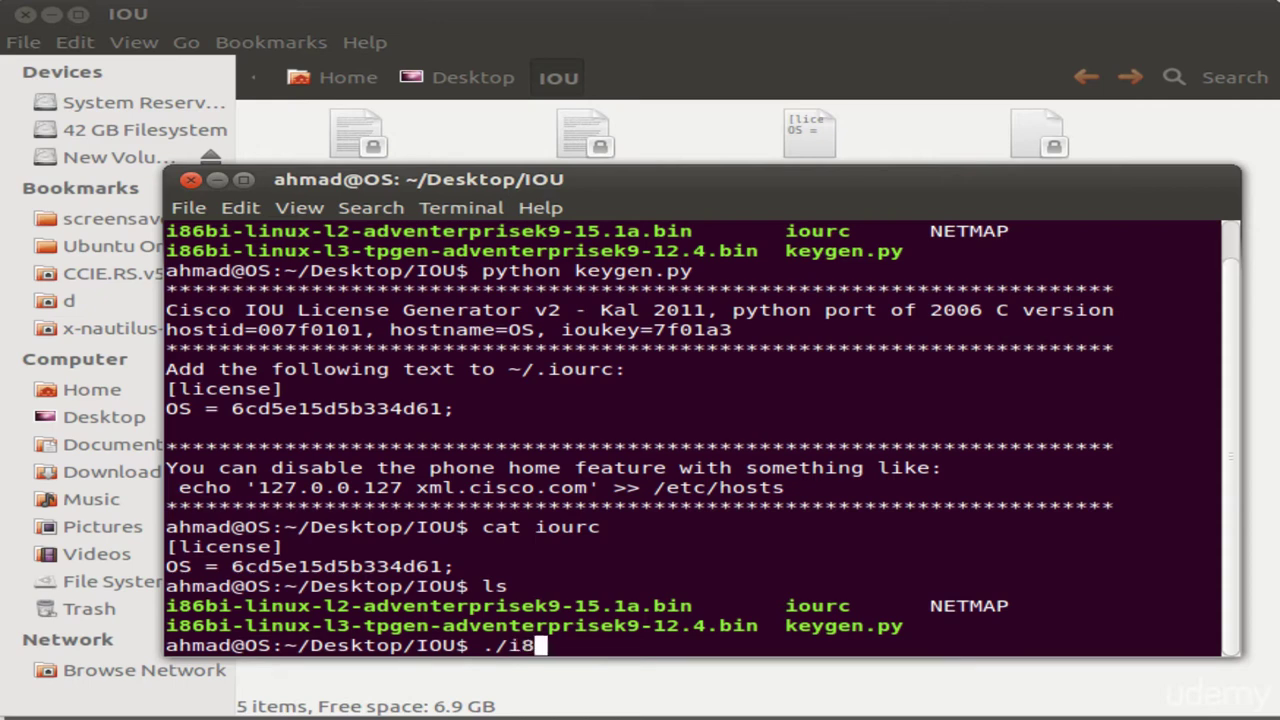
{"action": "key", "text": "Tab"}
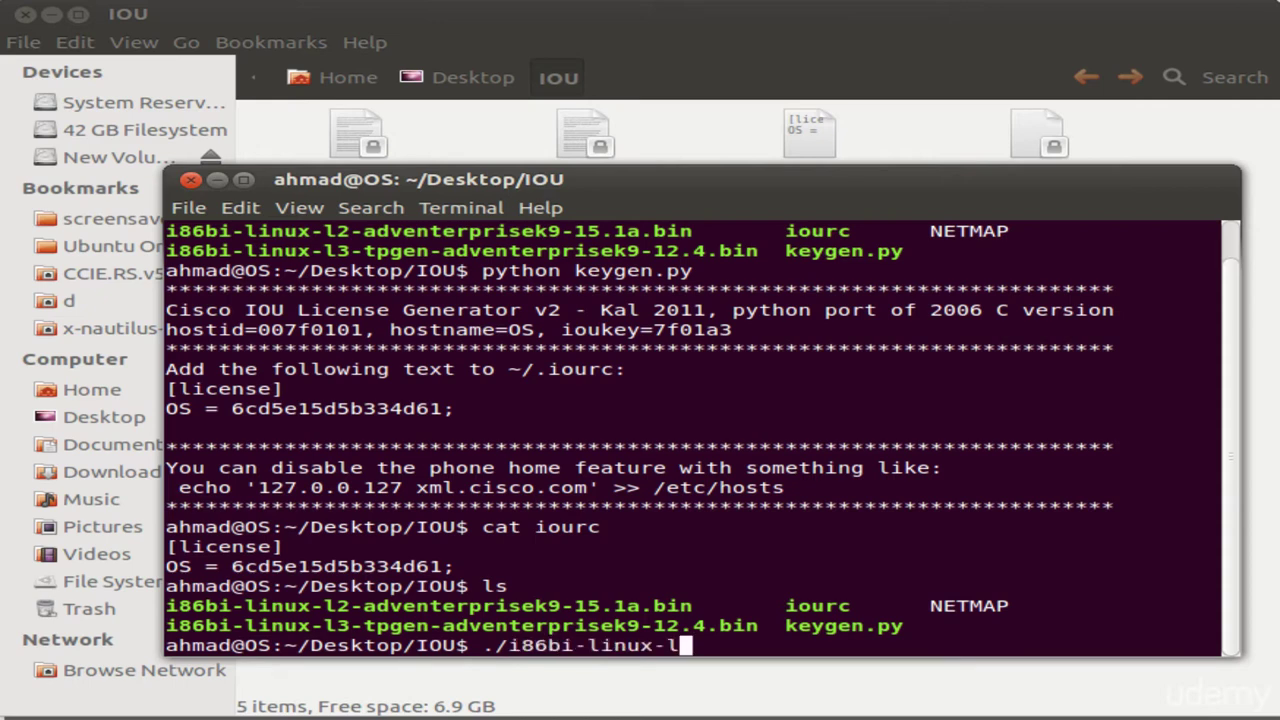
{"action": "type", "text": "3"}
{"action": "key", "text": "Tab"}
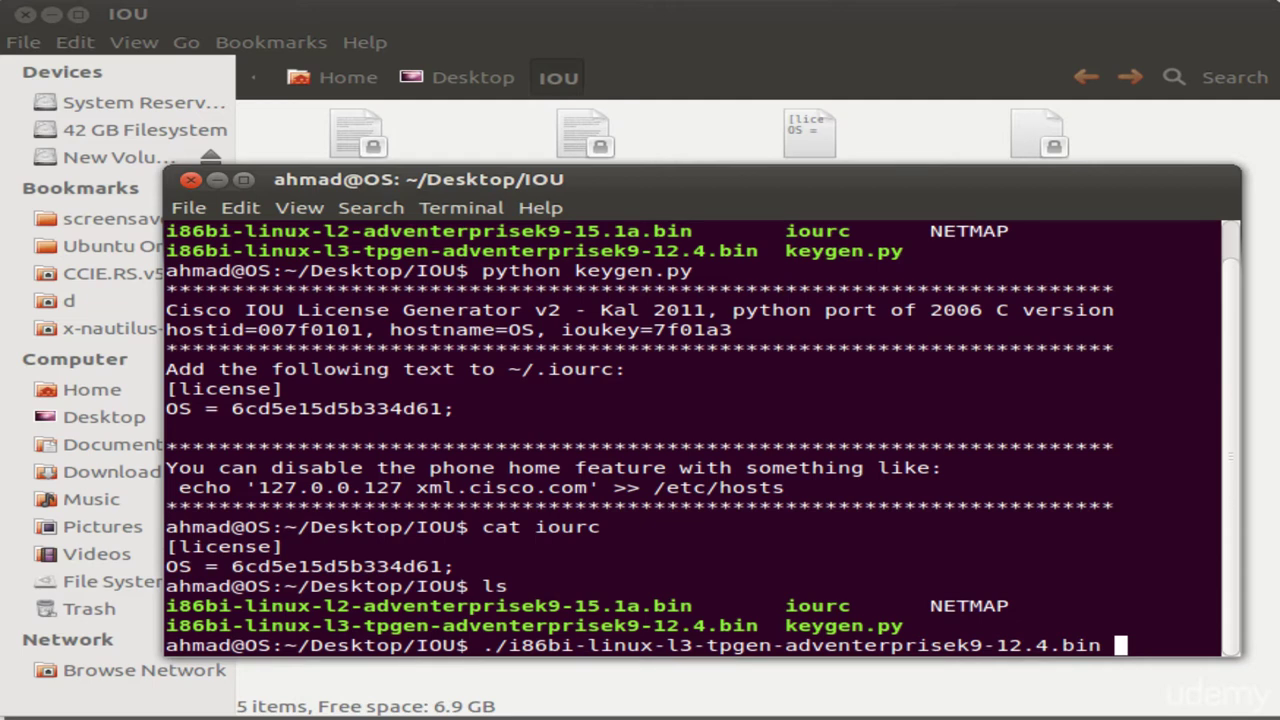
{"action": "type", "text": "1"}
{"action": "key", "text": "Return"}
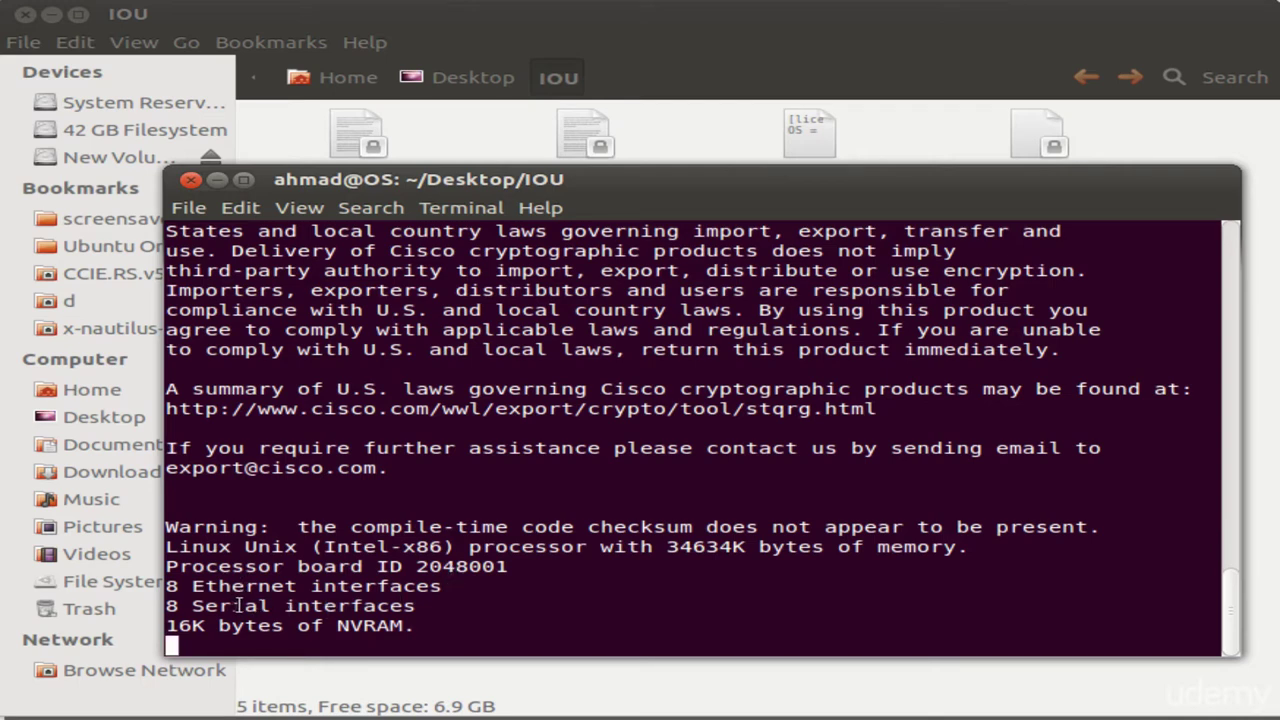
{"action": "triple_click", "coordinate": [238, 606]}
{"action": "left_click", "coordinate": [490, 546]}
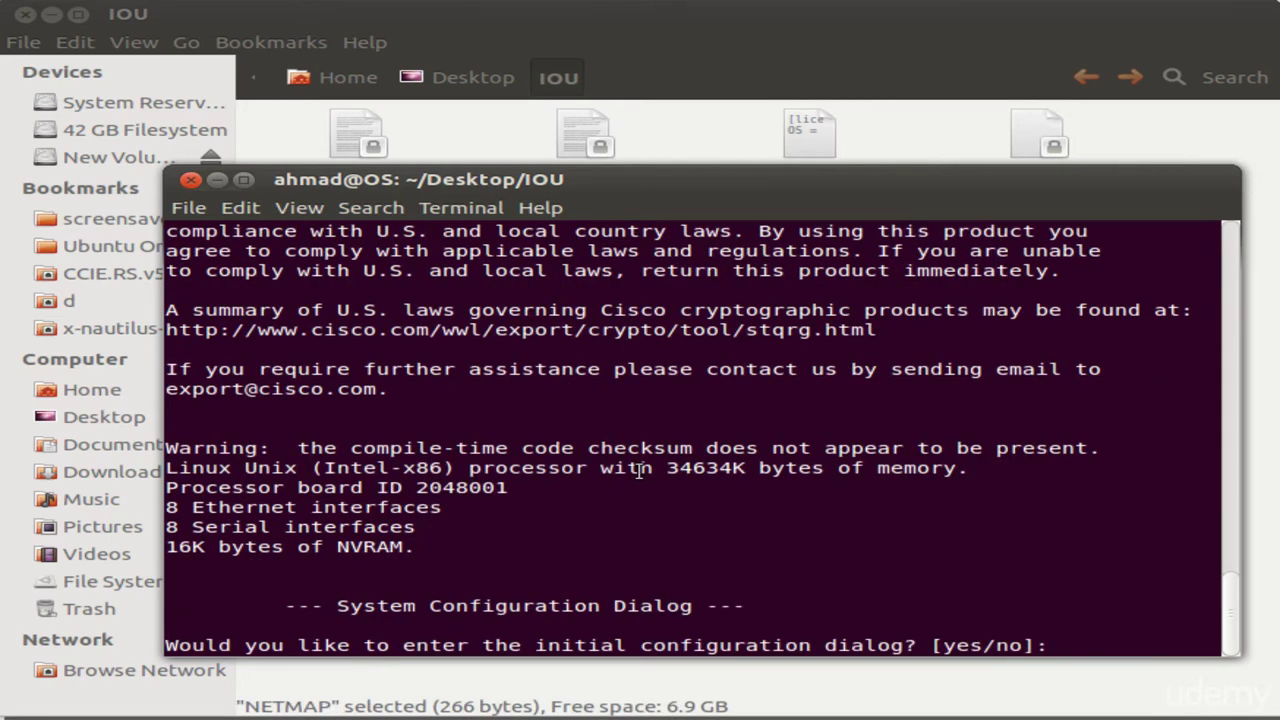
- Answer n to the initial configuration dialog and continue past the autoinstall prompt
{"action": "type", "text": "n"}
{"action": "key", "text": "Return"}
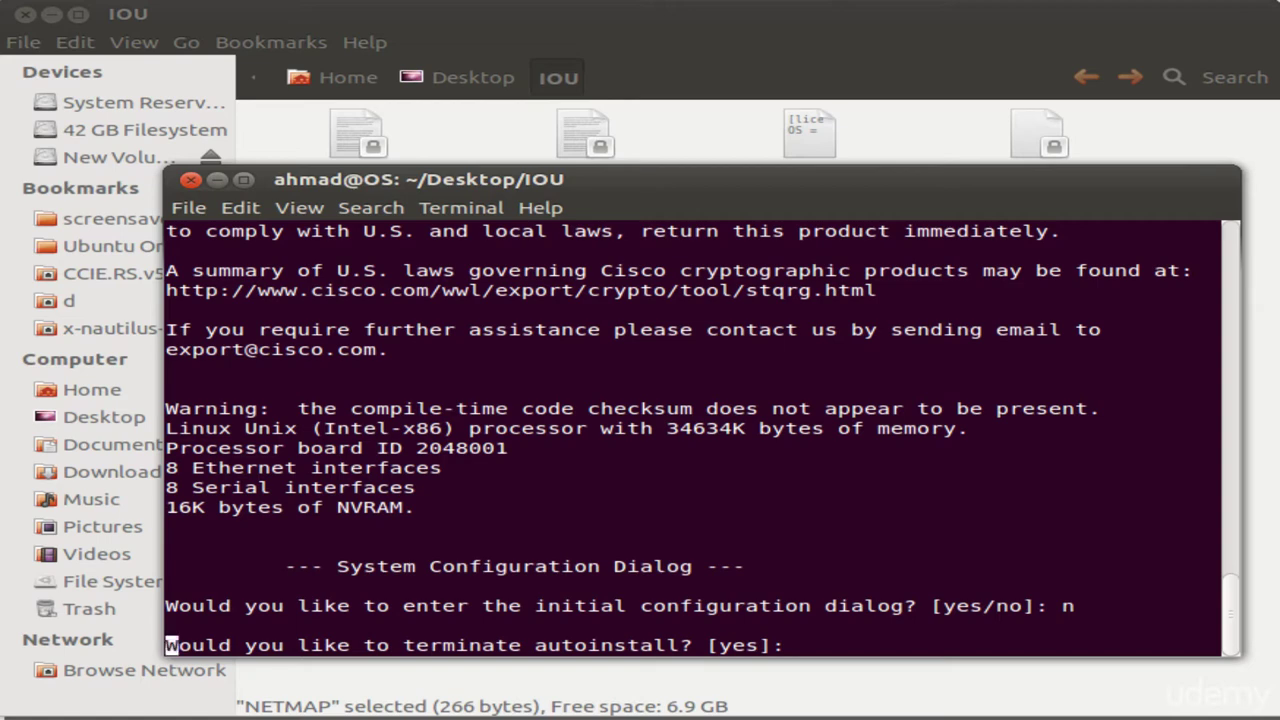
{"action": "key", "text": "Return"}
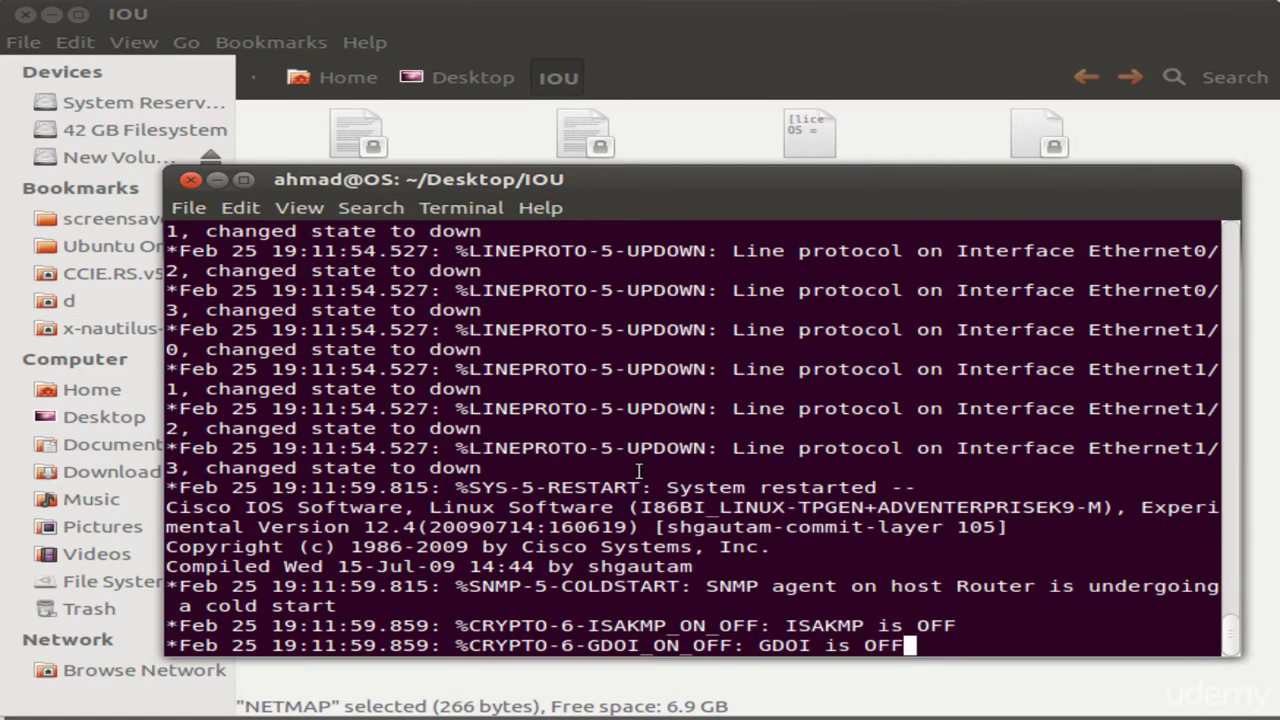
- Enter privileged mode with en and run sh ver on the router
{"action": "key", "text": "Return"}
{"action": "key", "text": "Return"}
{"action": "key", "text": "Return"}
{"action": "key", "text": "Return"}
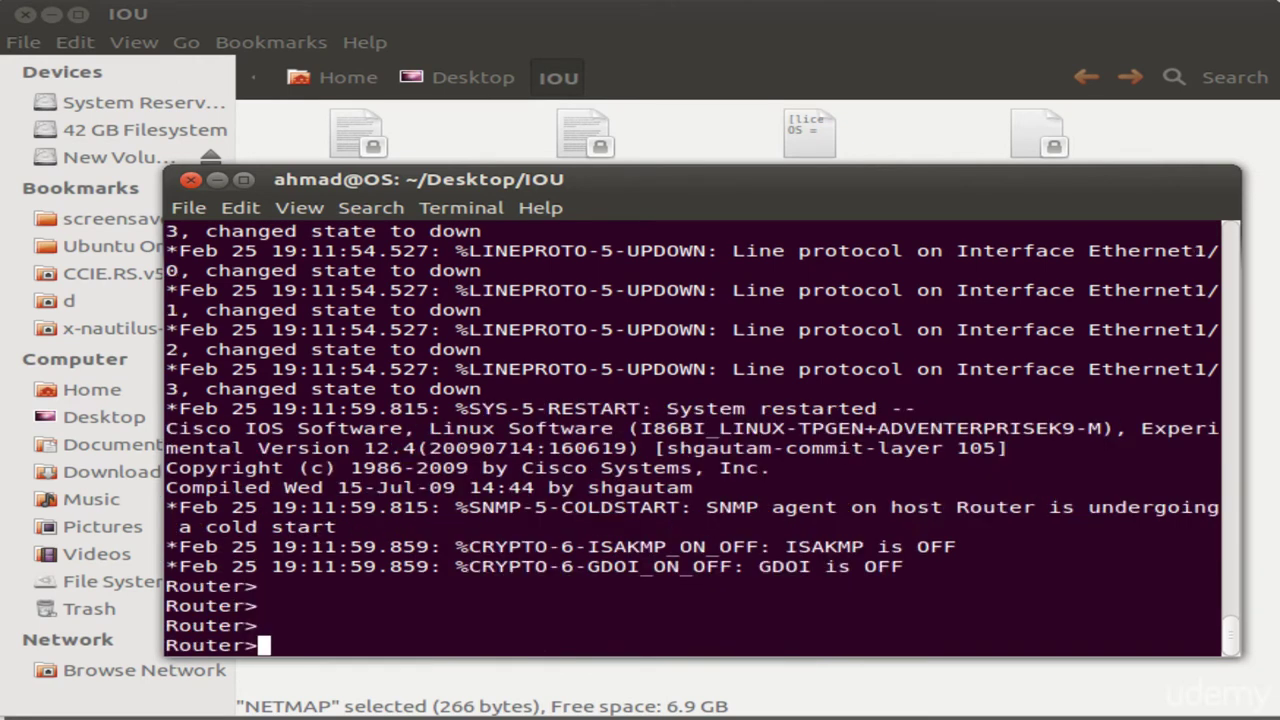
{"action": "key", "text": "Return"}
{"action": "key", "text": "Return"}
{"action": "type", "text": "en"}
{"action": "key", "text": "Return"}
{"action": "key", "text": "Return"}
{"action": "key", "text": "Return"}
{"action": "key", "text": "Return"}
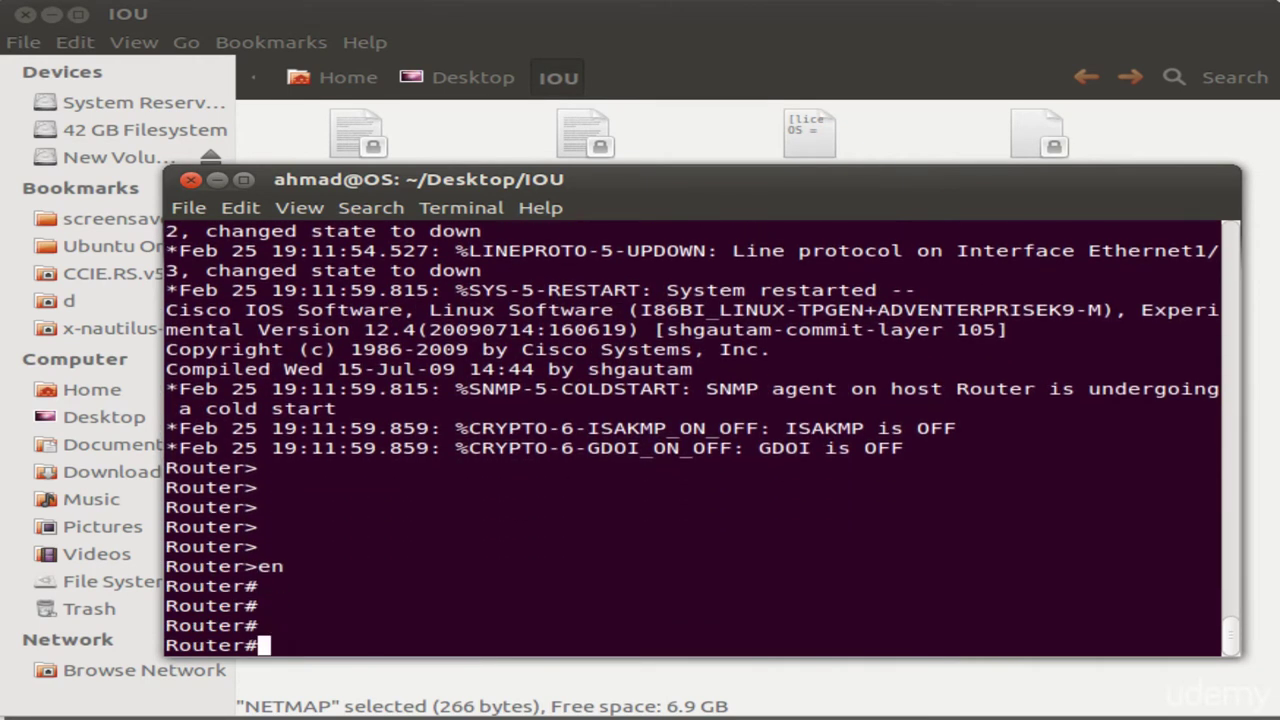
{"action": "type", "text": "sh ver"}
{"action": "key", "text": "Return"}
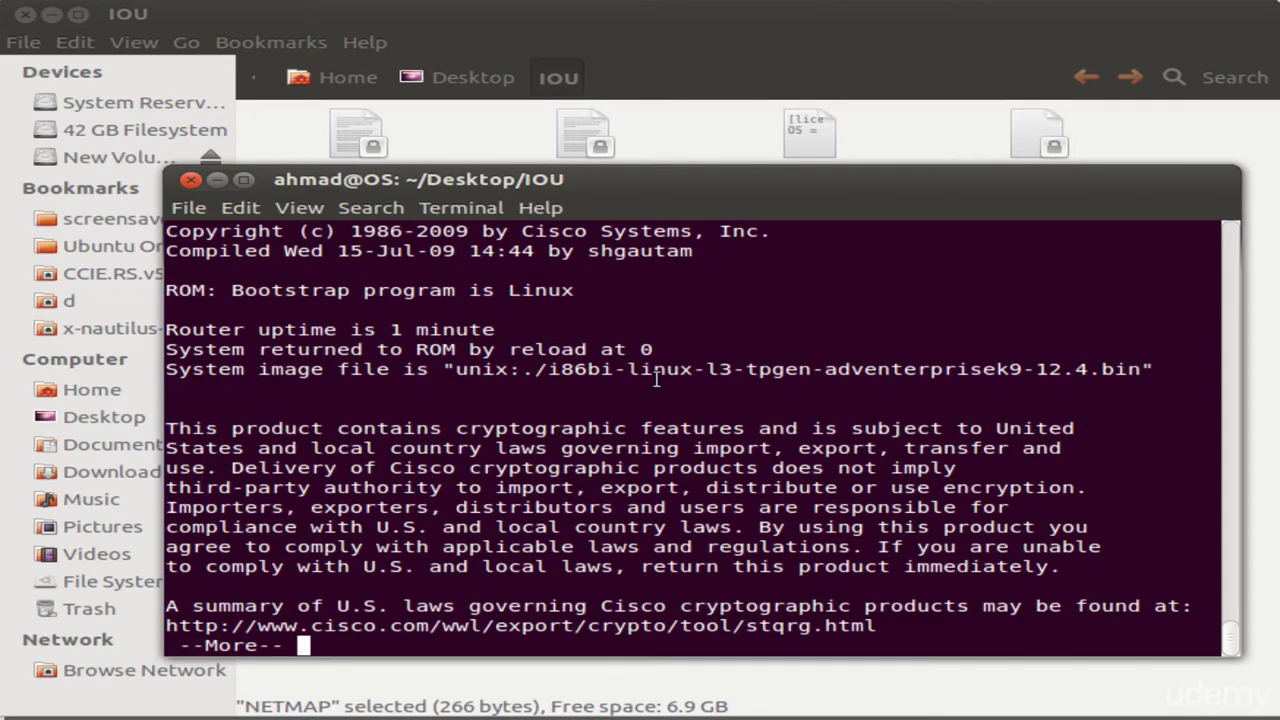
- Review the version output, noting the system image file and IOS software name
{"action": "left_click_drag", "start_coordinate": [548, 369], "coordinate": [1142, 369]}
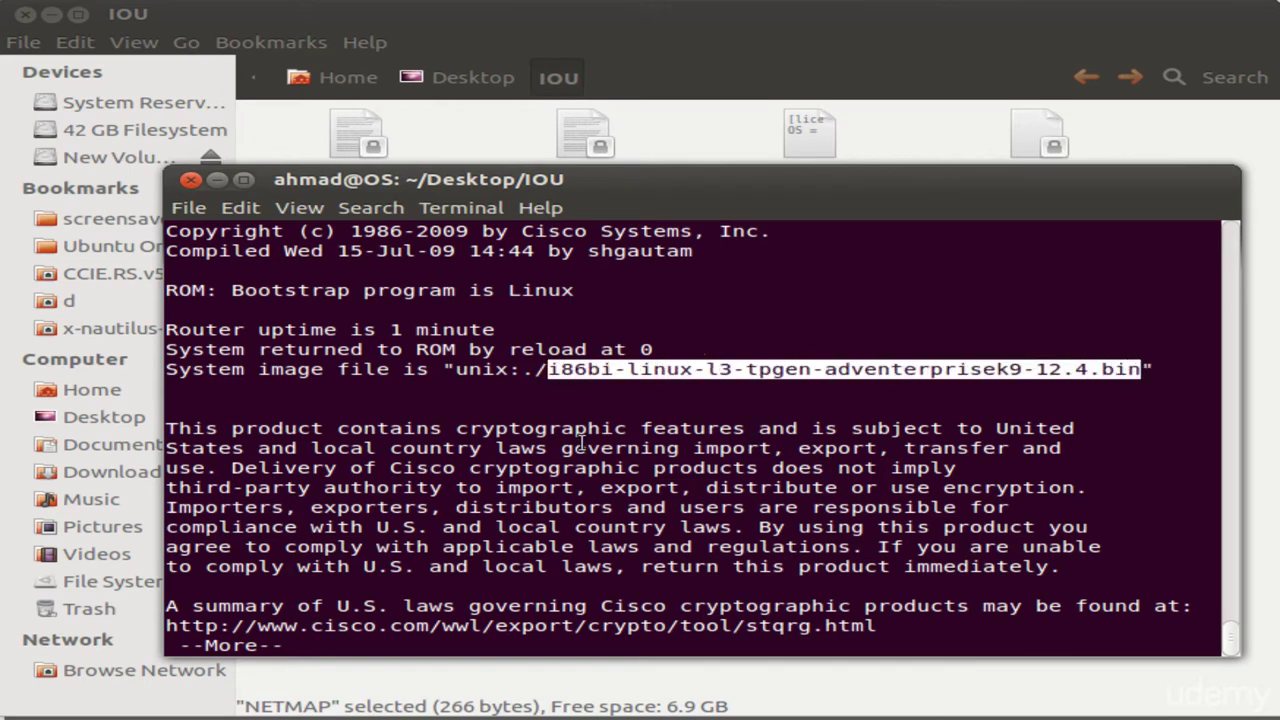
{"action": "scroll", "coordinate": [581, 442], "scroll_direction": "up", "scroll_amount": 2}
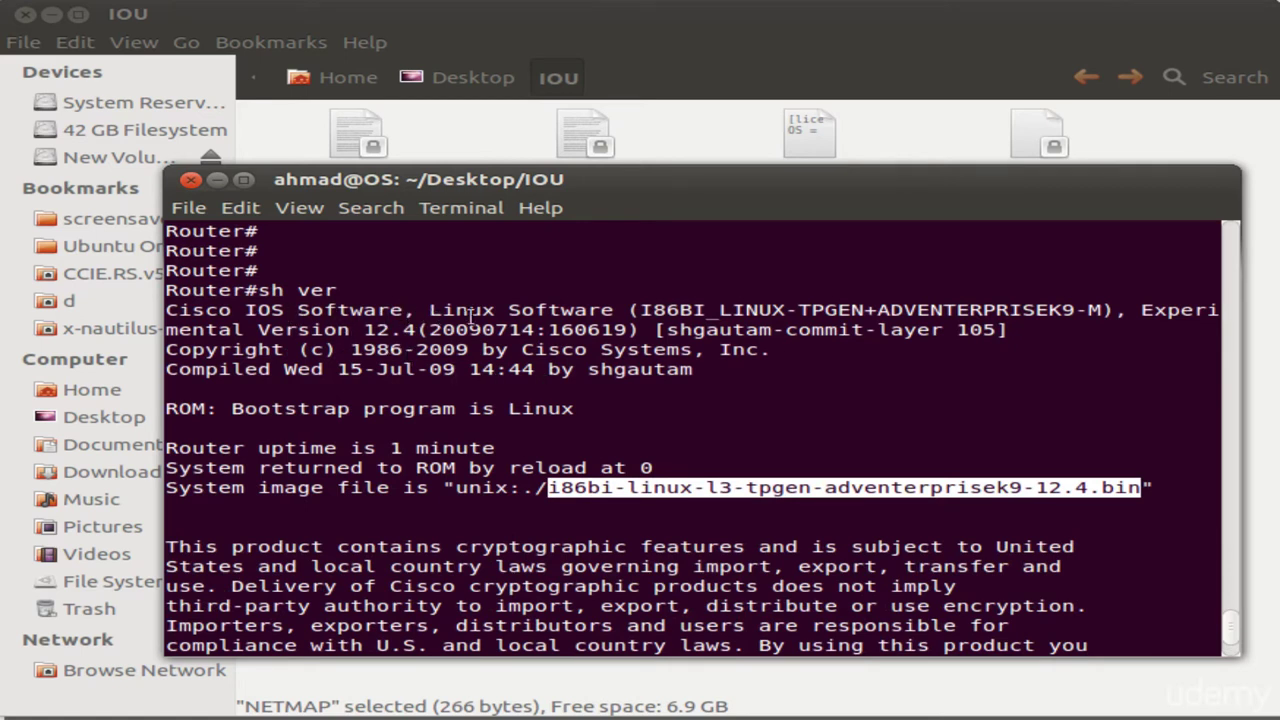
{"action": "left_click_drag", "start_coordinate": [638, 310], "coordinate": [1110, 310]}
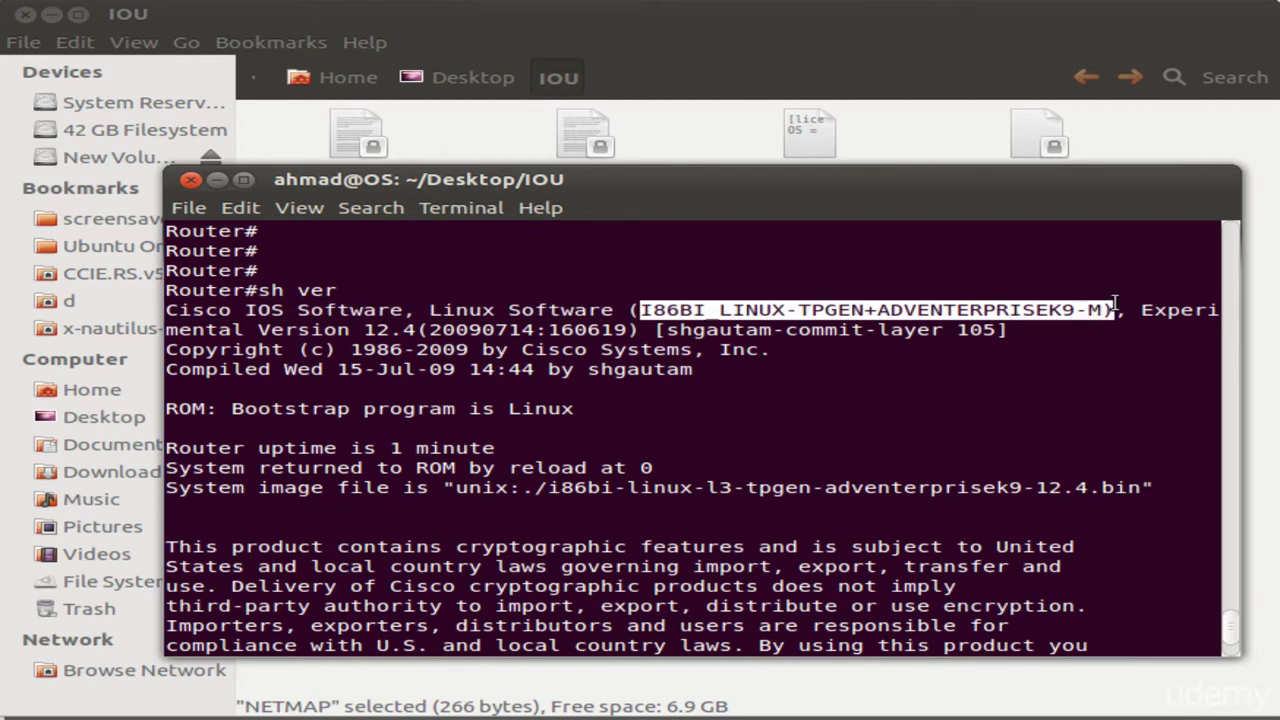
{"action": "left_click", "coordinate": [735, 417]}
{"action": "scroll", "coordinate": [735, 417], "scroll_direction": "down", "scroll_amount": 2}
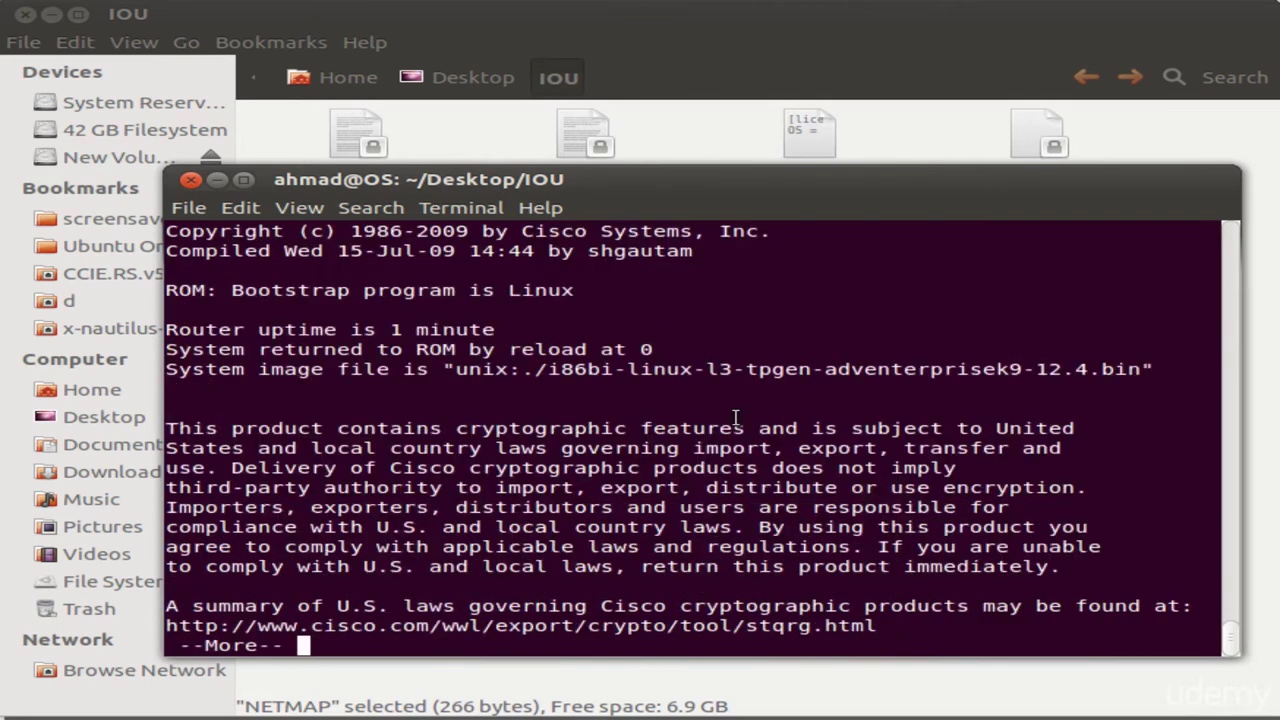
{"action": "key", "text": "space"}
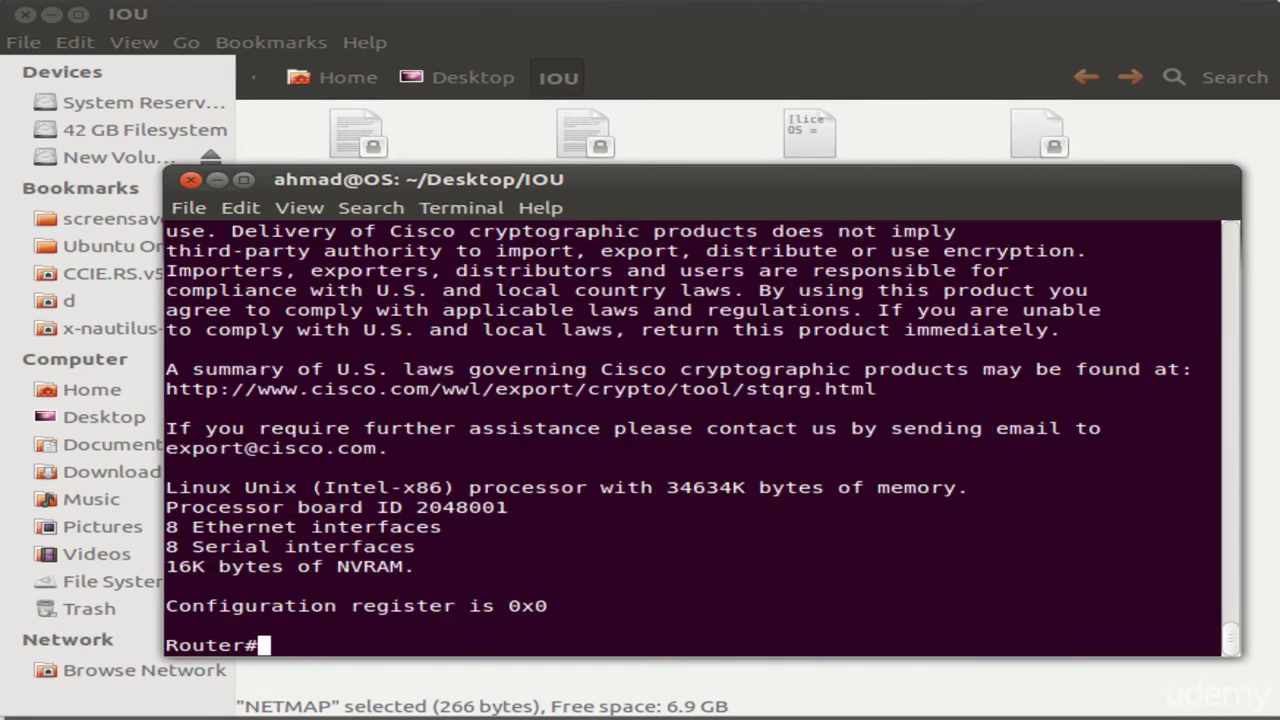
- Enter global configuration mode with conf t
{"action": "type", "text": "conf t"}
{"action": "key", "text": "Return"}
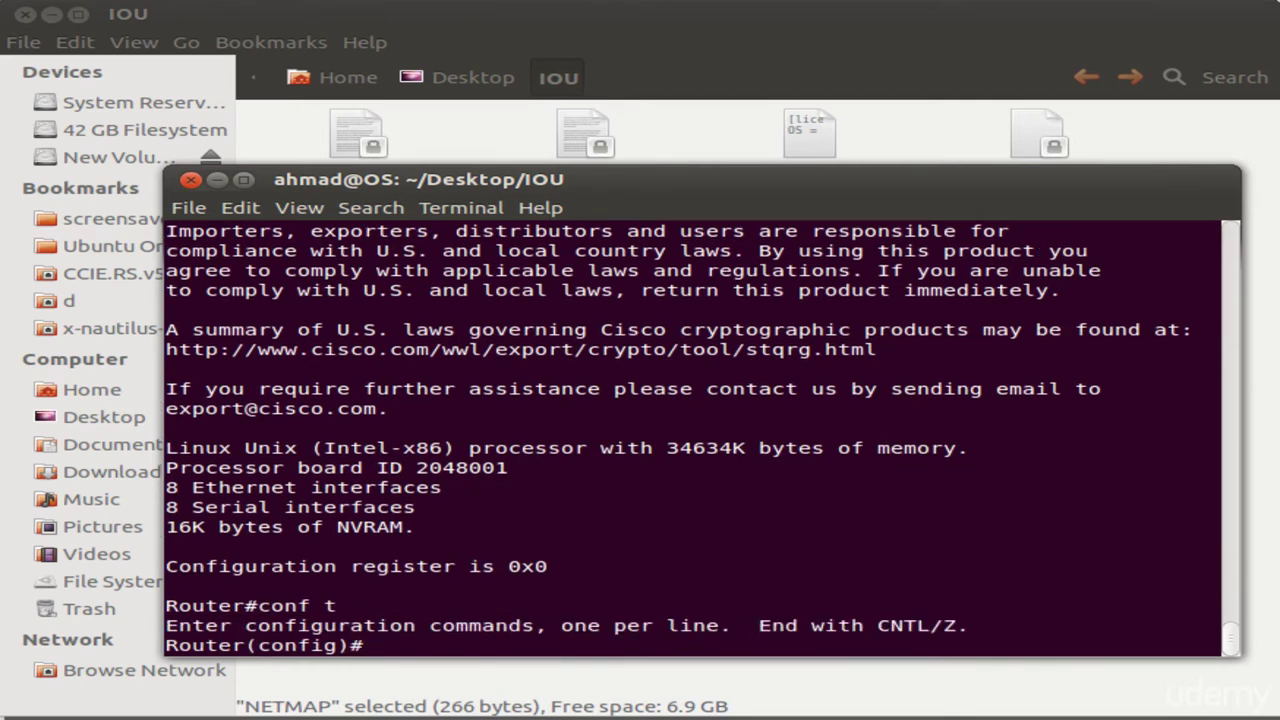
{"action": "scroll", "coordinate": [700, 440], "scroll_direction": "up", "scroll_amount": 3}
{"action": "scroll", "coordinate": [700, 440], "scroll_direction": "down", "scroll_amount": 3}
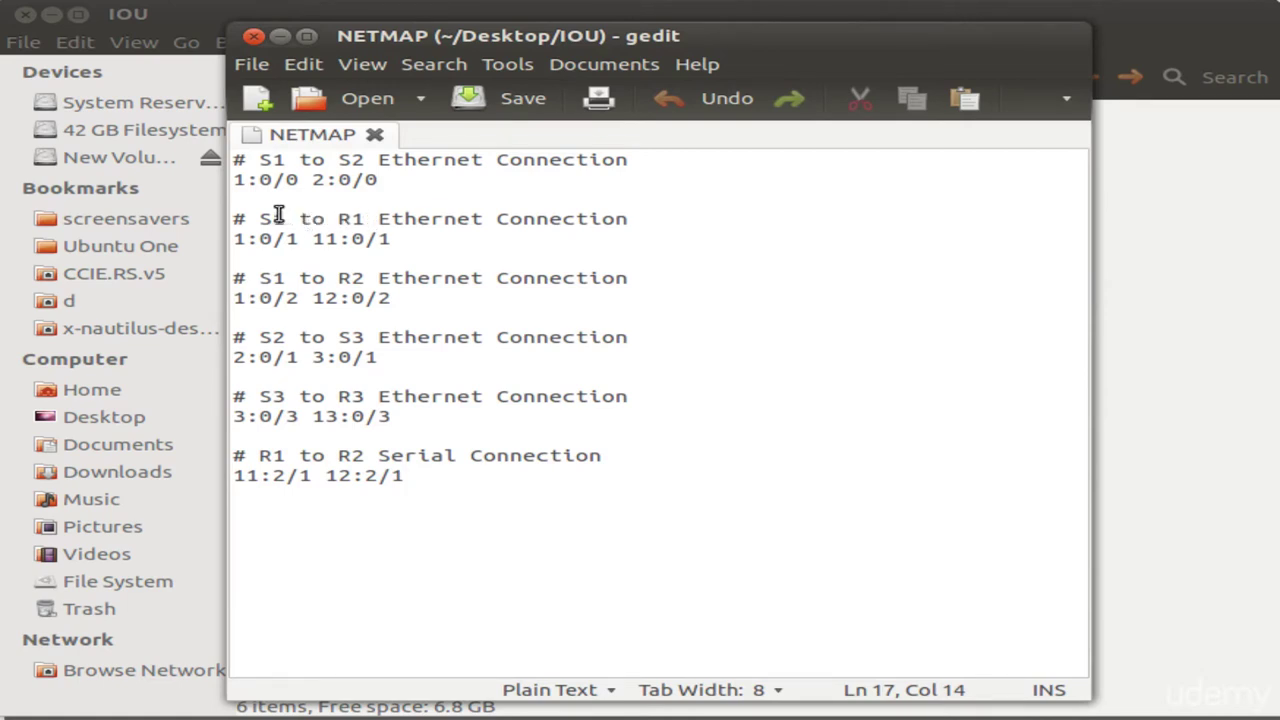
- Highlight device number 1 and the S1–S2 endpoints on NETMAP's first connection line
{"action": "left_click_drag", "start_coordinate": [242, 183], "coordinate": [234, 183]}
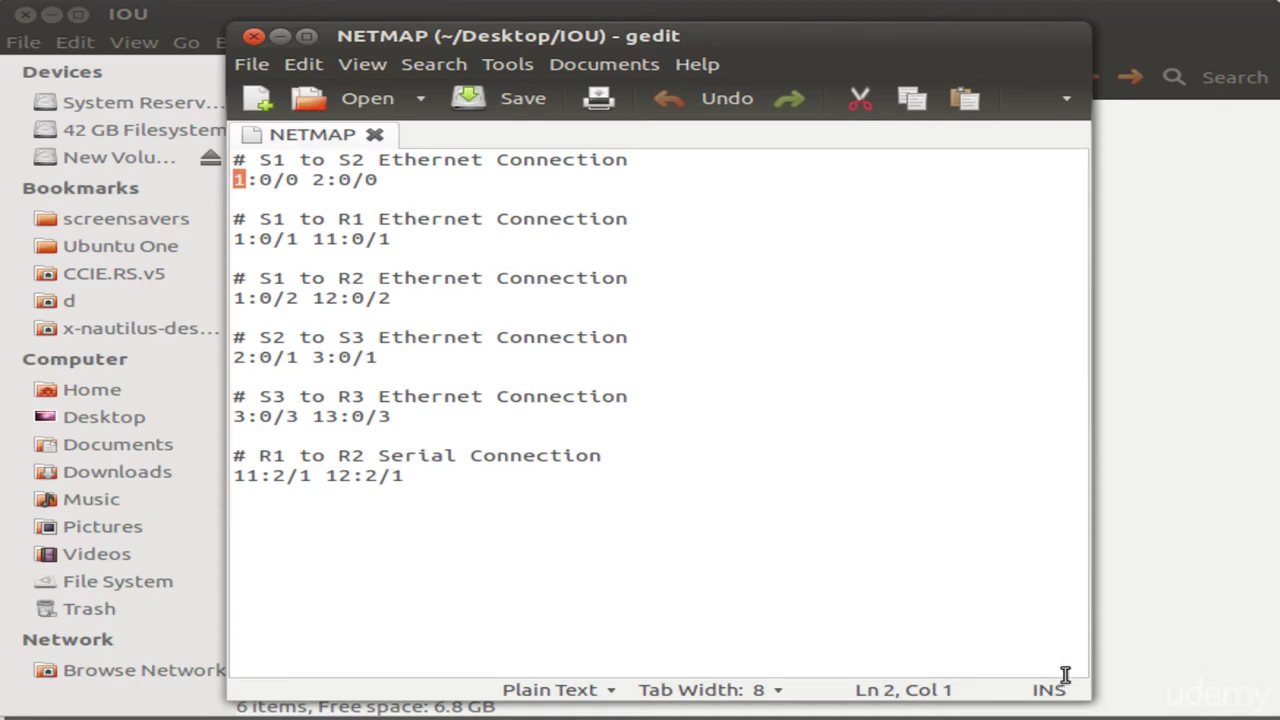
{"action": "left_click", "coordinate": [353, 282]}
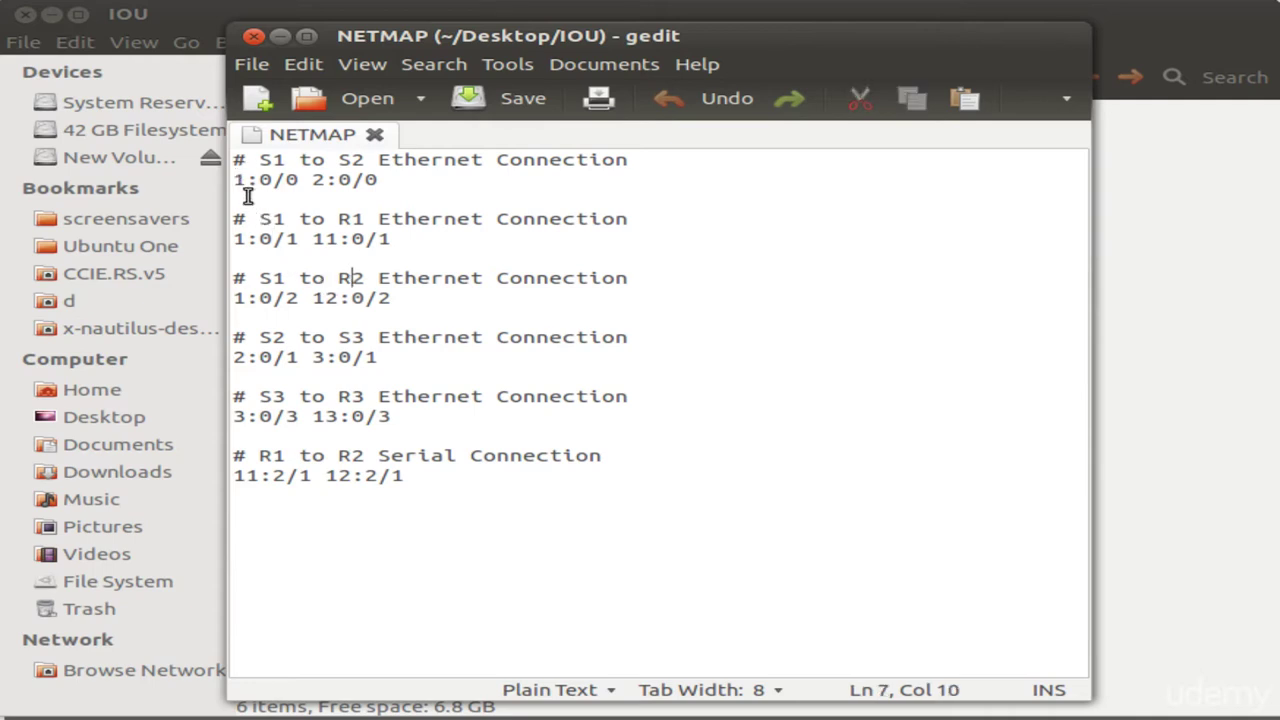
{"action": "left_click_drag", "start_coordinate": [249, 180], "coordinate": [237, 182]}
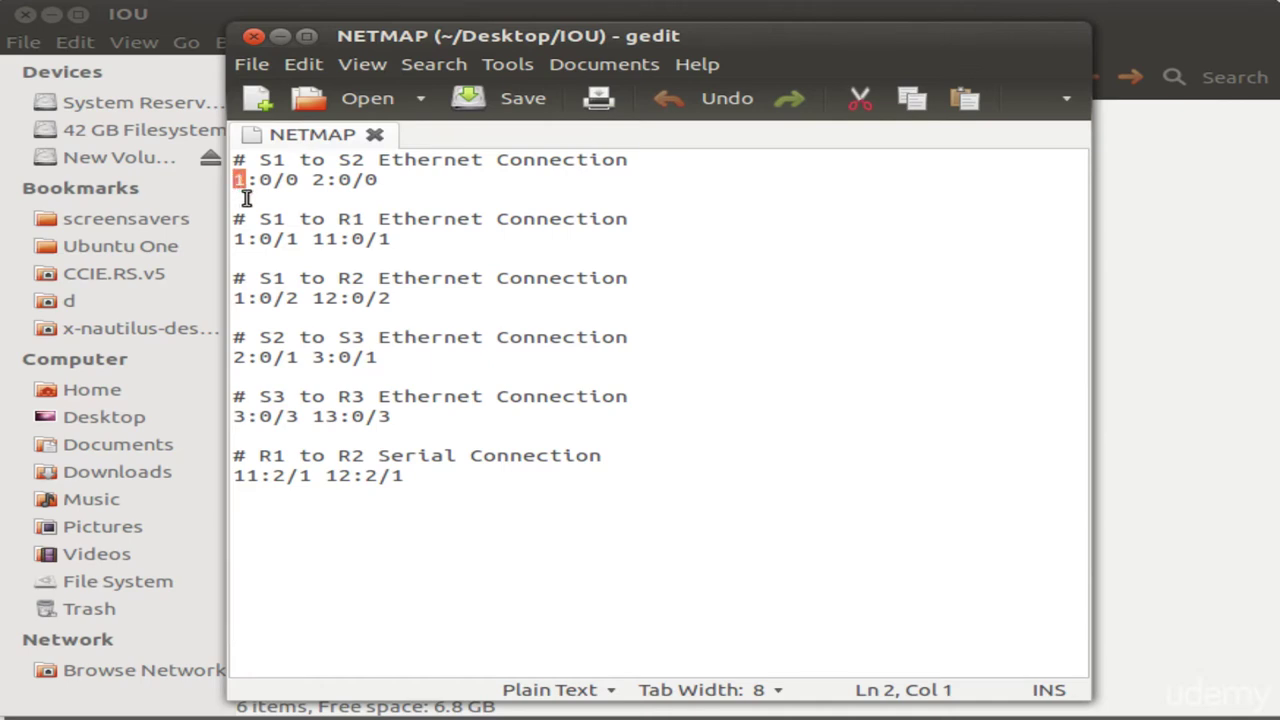
{"action": "left_click", "coordinate": [245, 184]}
{"action": "left_click_drag", "start_coordinate": [245, 184], "coordinate": [236, 182]}
{"action": "left_click", "coordinate": [243, 183]}
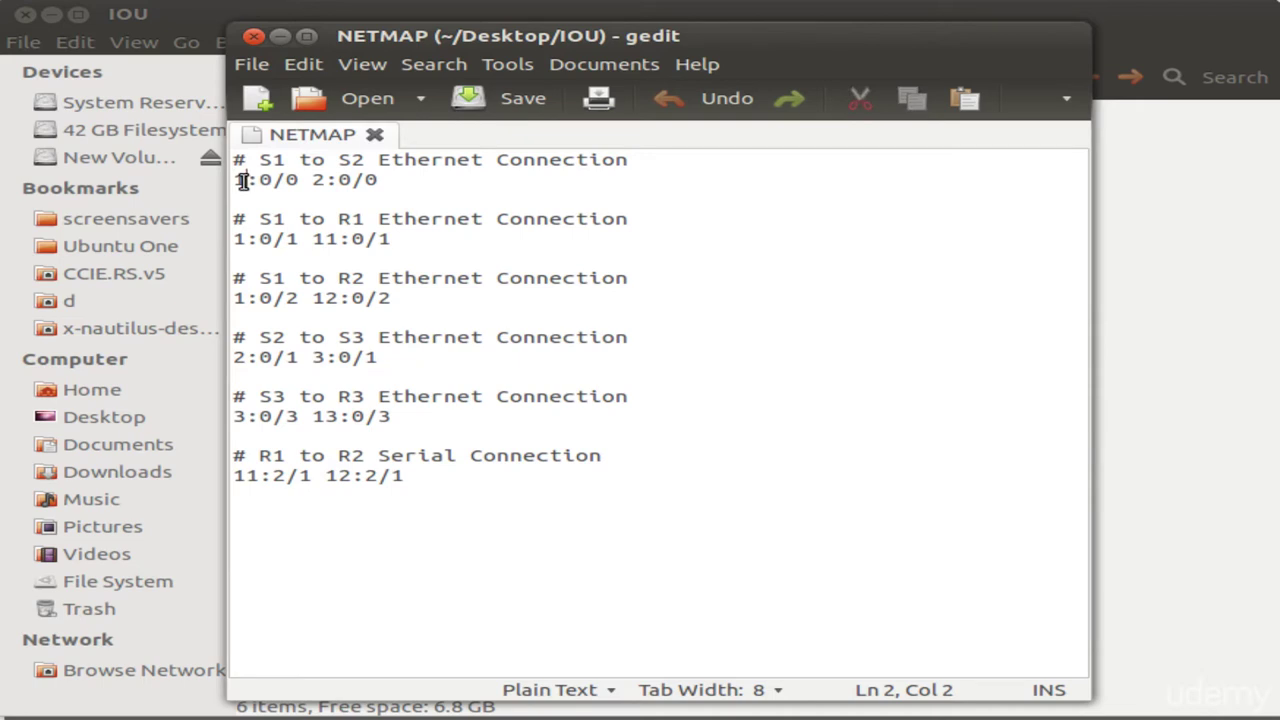
{"action": "left_click_drag", "start_coordinate": [236, 183], "coordinate": [364, 183]}
{"action": "left_click", "coordinate": [245, 184]}
{"action": "left_click_drag", "start_coordinate": [244, 180], "coordinate": [295, 181]}
{"action": "left_click", "coordinate": [262, 181]}
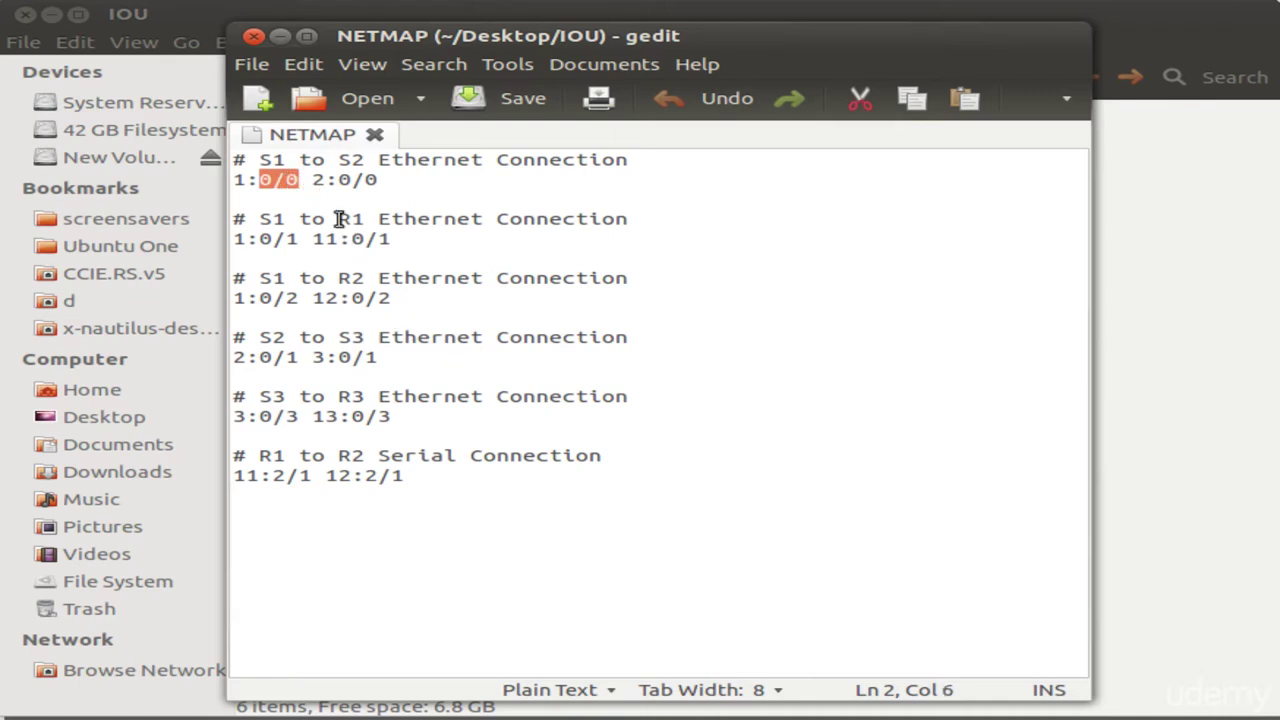
- Highlight device number 2, then device 1 on the S1–R1 line, and return to the IOU folder
{"action": "left_click", "coordinate": [311, 190]}
{"action": "left_click_drag", "start_coordinate": [312, 181], "coordinate": [383, 178]}
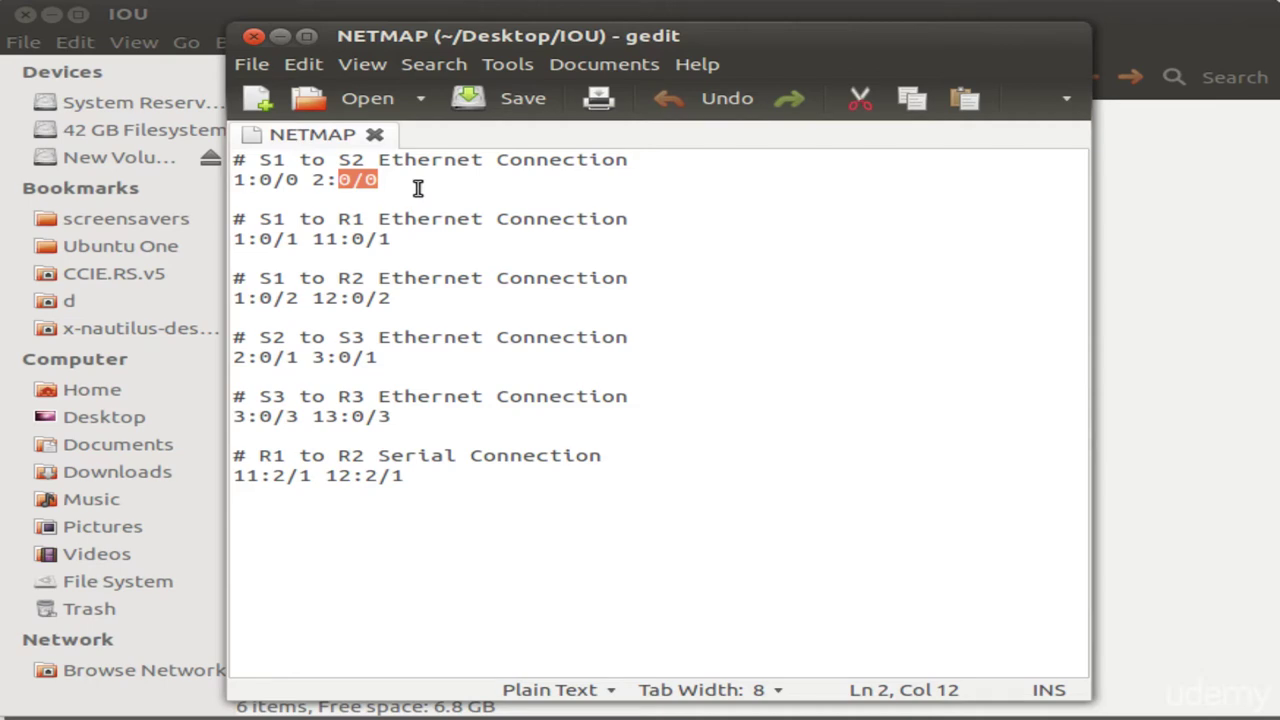
{"action": "left_click", "coordinate": [378, 217]}
{"action": "left_click", "coordinate": [242, 238]}
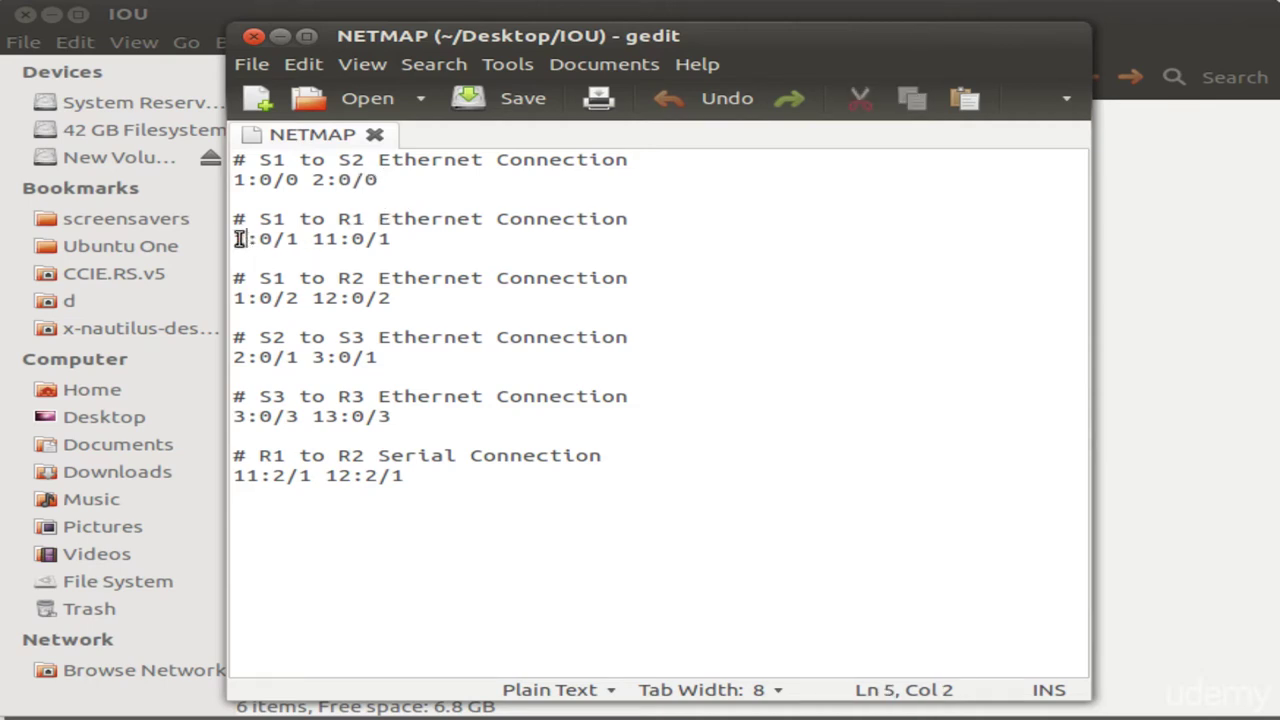
{"action": "left_click_drag", "start_coordinate": [240, 238], "coordinate": [234, 238]}
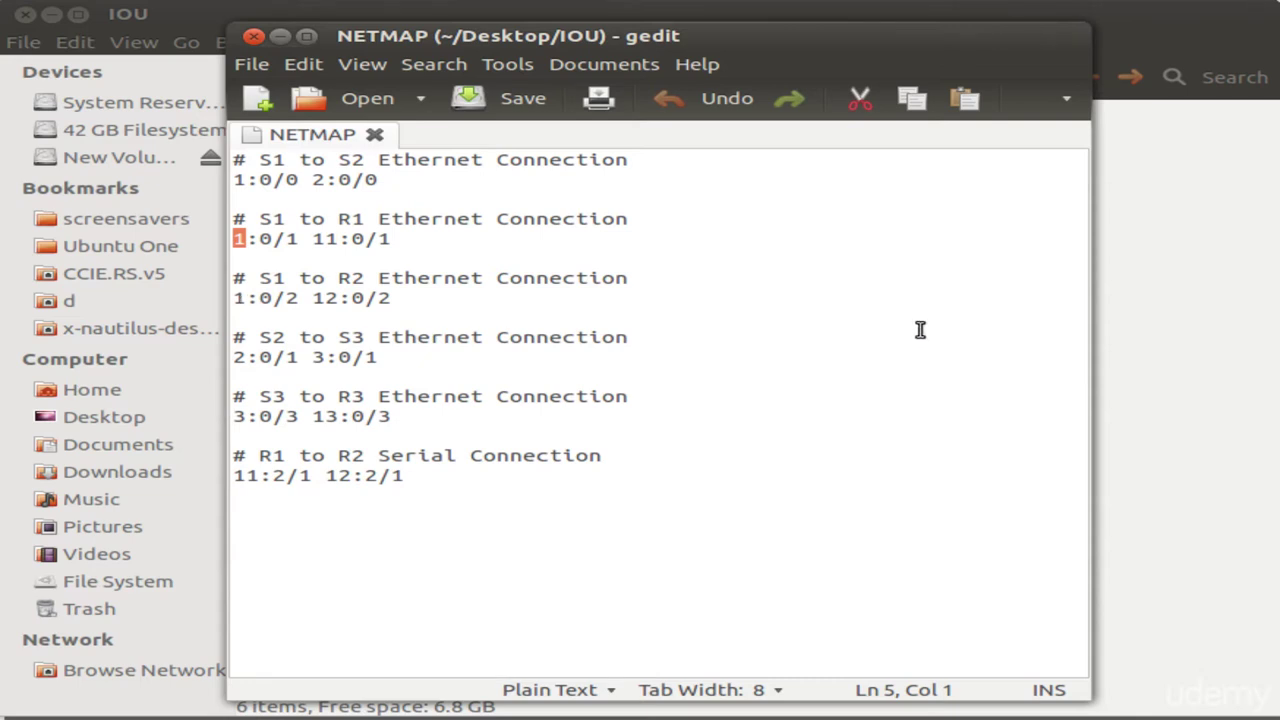
{"action": "left_click", "coordinate": [1172, 343]}
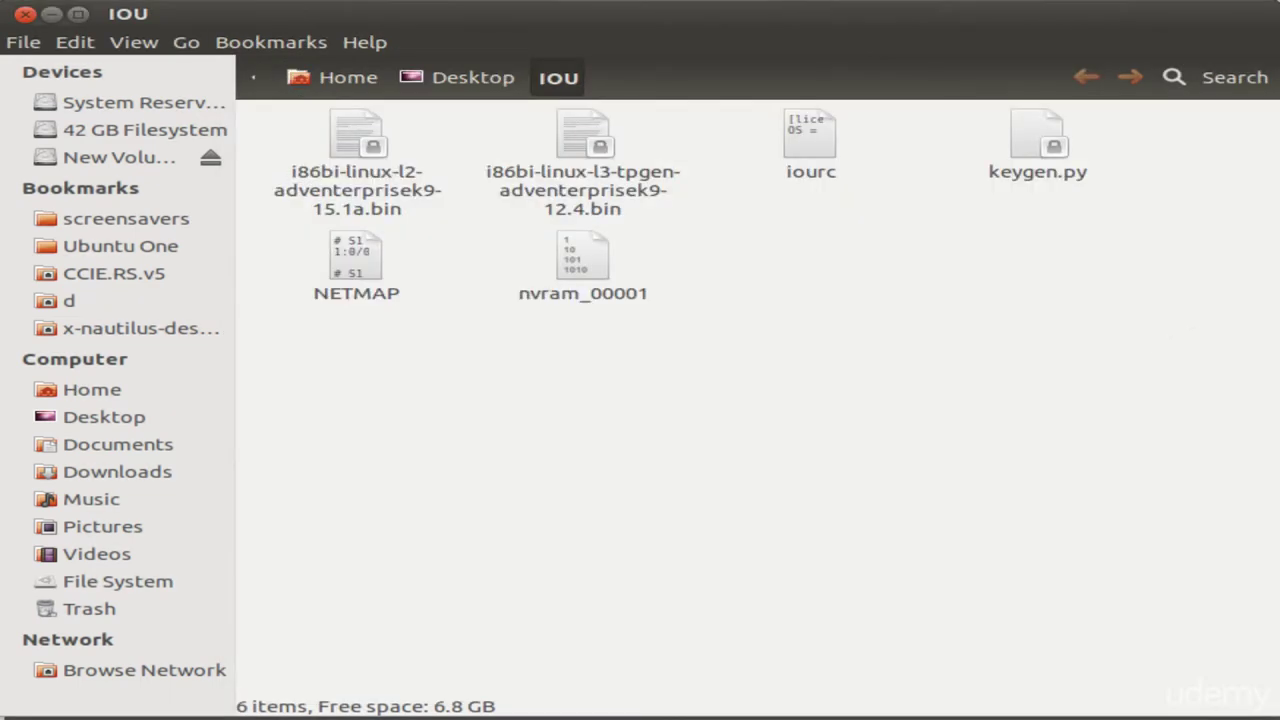
- Sketch three devices on screen, linked to each other in a triangle
{"action": "mouse_move", "coordinate": [537, 378]}
{"action": "left_mouse_down"}
{"action": "mouse_move", "coordinate": [506, 446]}
{"action": "mouse_move", "coordinate": [508, 398]}
{"action": "mouse_move", "coordinate": [568, 422]}
{"action": "left_mouse_up"}
{"action": "mouse_move", "coordinate": [570, 394]}
{"action": "left_mouse_down"}
{"action": "mouse_move", "coordinate": [548, 424]}
{"action": "mouse_move", "coordinate": [825, 362]}
{"action": "left_mouse_up"}
{"action": "left_click_drag", "start_coordinate": [862, 322], "coordinate": [835, 325]}
{"action": "left_click_drag", "start_coordinate": [830, 378], "coordinate": [890, 348]}
{"action": "left_click_drag", "start_coordinate": [845, 348], "coordinate": [870, 373]}
{"action": "left_click_drag", "start_coordinate": [735, 468], "coordinate": [725, 515]}
{"action": "mouse_move", "coordinate": [722, 488]}
{"action": "left_mouse_down"}
{"action": "mouse_move", "coordinate": [692, 520]}
{"action": "mouse_move", "coordinate": [828, 396]}
{"action": "left_mouse_up"}
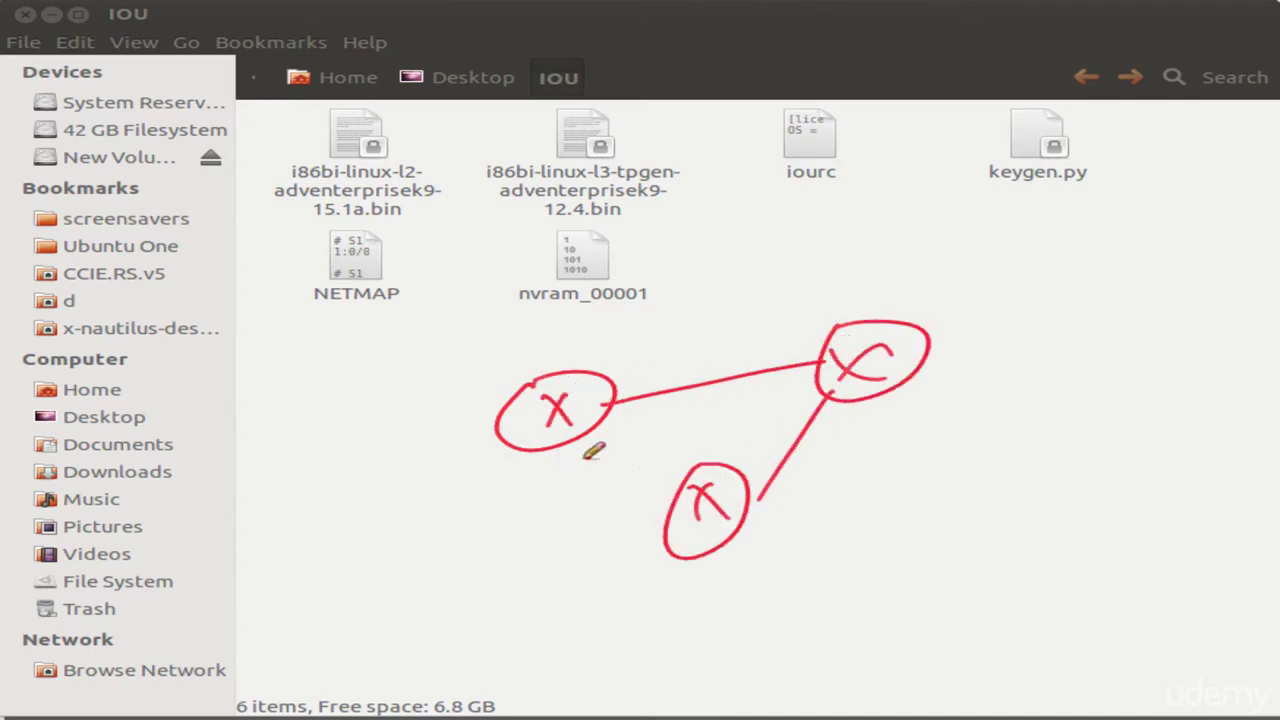
{"action": "left_click_drag", "start_coordinate": [575, 420], "coordinate": [685, 520]}
- Label each link's ports on the sketch, such as 0/0 and 0/1
{"action": "left_click_drag", "start_coordinate": [614, 352], "coordinate": [611, 355]}
{"action": "mouse_move", "coordinate": [646, 340]}
{"action": "left_mouse_down"}
{"action": "mouse_move", "coordinate": [634, 388]}
{"action": "mouse_move", "coordinate": [645, 367]}
{"action": "left_mouse_up"}
{"action": "left_click_drag", "start_coordinate": [793, 316], "coordinate": [803, 352]}
{"action": "left_click_drag", "start_coordinate": [810, 326], "coordinate": [815, 343]}
{"action": "mouse_move", "coordinate": [843, 430]}
{"action": "left_mouse_down"}
{"action": "mouse_move", "coordinate": [857, 463]}
{"action": "mouse_move", "coordinate": [889, 440]}
{"action": "left_mouse_up"}
{"action": "mouse_move", "coordinate": [772, 503]}
{"action": "left_mouse_down"}
{"action": "mouse_move", "coordinate": [787, 527]}
{"action": "mouse_move", "coordinate": [823, 515]}
{"action": "left_mouse_up"}
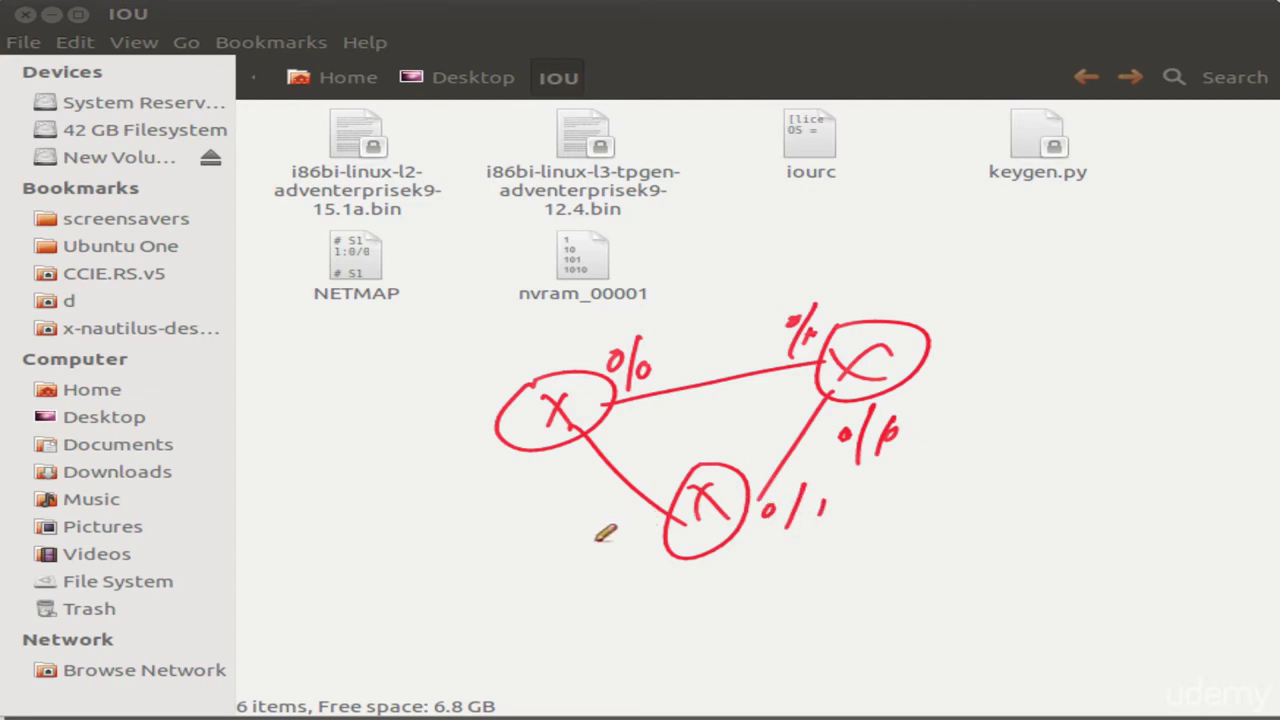
{"action": "mouse_move", "coordinate": [543, 468]}
{"action": "left_mouse_down"}
{"action": "mouse_move", "coordinate": [564, 486]}
{"action": "mouse_move", "coordinate": [580, 471]}
{"action": "mouse_move", "coordinate": [582, 488]}
{"action": "left_mouse_up"}
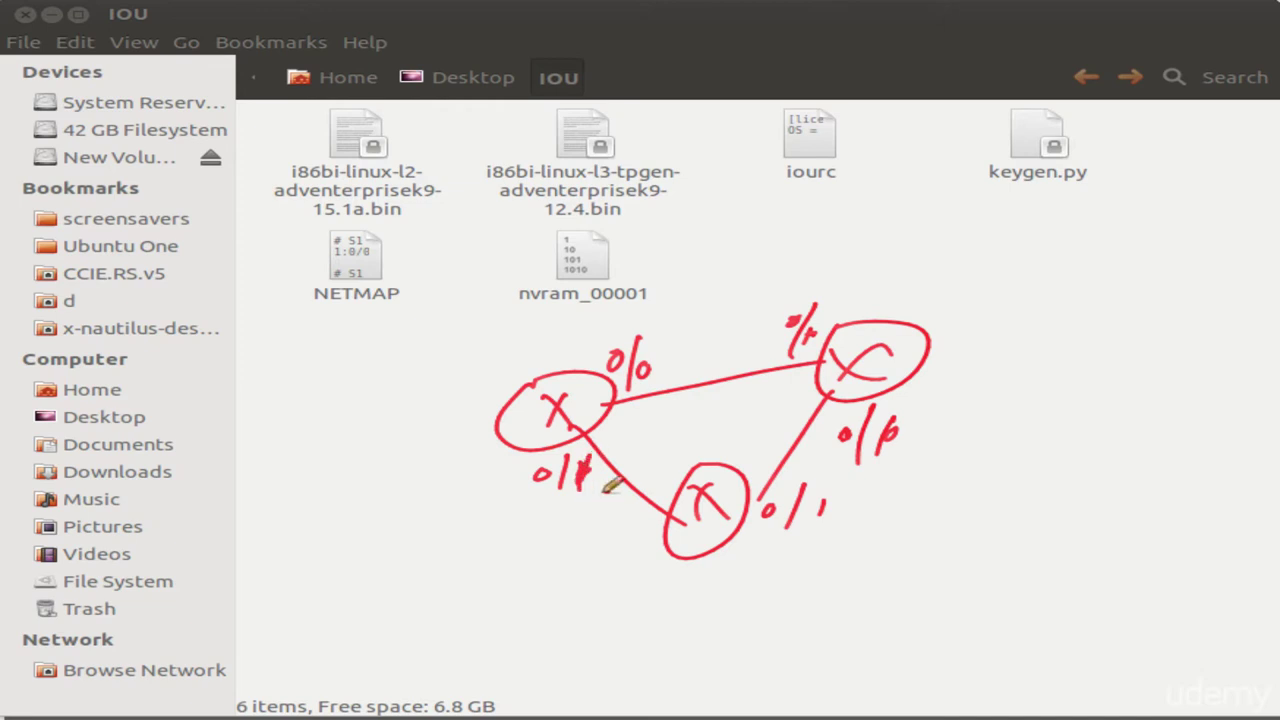
{"action": "left_click_drag", "start_coordinate": [610, 546], "coordinate": [608, 549]}
{"action": "left_click_drag", "start_coordinate": [622, 532], "coordinate": [622, 590]}
{"action": "left_click", "coordinate": [643, 558]}
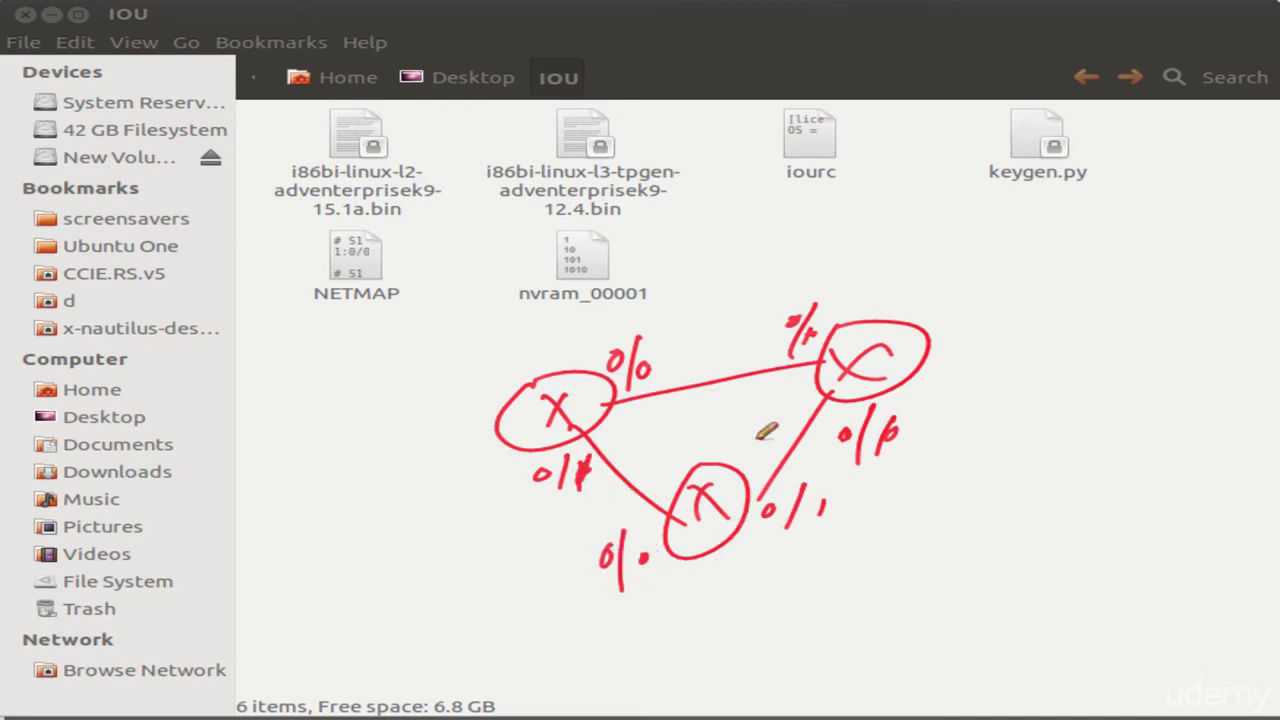
- Number the sketched devices 1, 2 and 3, then erase all the annotations
{"action": "mouse_move", "coordinate": [502, 327]}
{"action": "left_mouse_down"}
{"action": "mouse_move", "coordinate": [518, 599]}
{"action": "mouse_move", "coordinate": [698, 616]}
{"action": "mouse_move", "coordinate": [978, 484]}
{"action": "mouse_move", "coordinate": [941, 331]}
{"action": "mouse_move", "coordinate": [817, 288]}
{"action": "mouse_move", "coordinate": [507, 324]}
{"action": "left_mouse_up"}
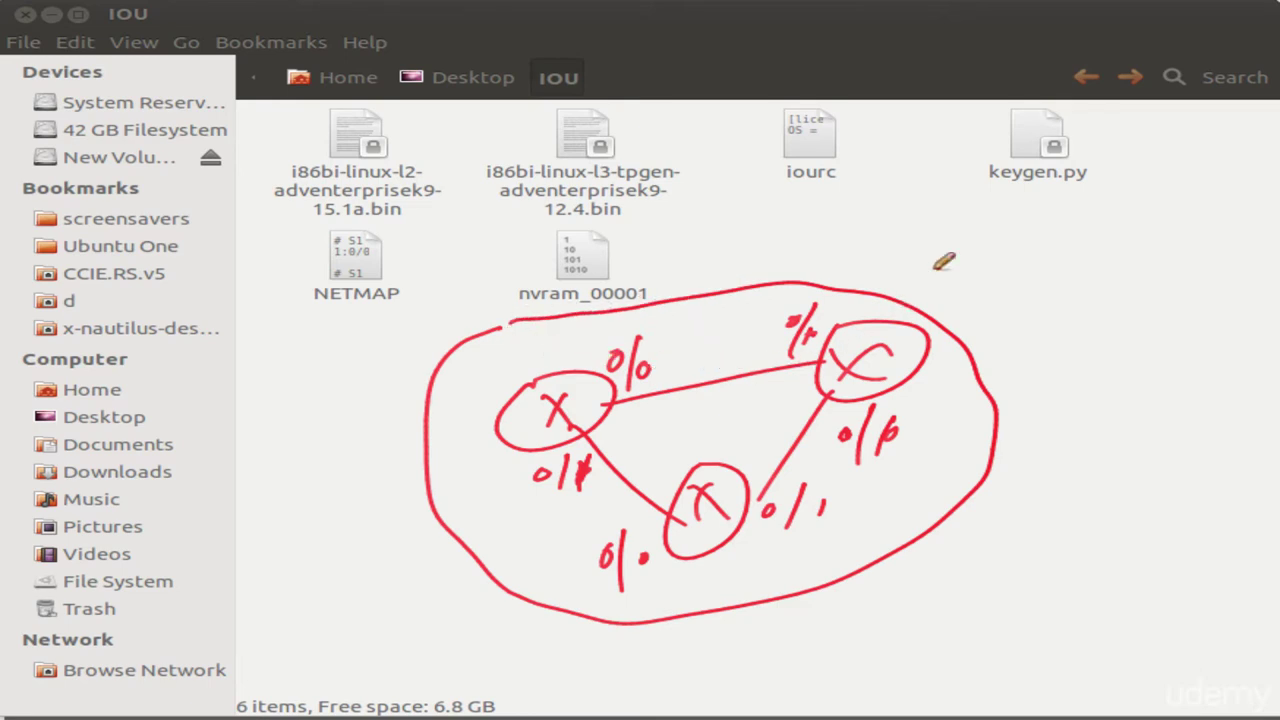
{"action": "left_click_drag", "start_coordinate": [521, 338], "coordinate": [521, 370]}
{"action": "left_click_drag", "start_coordinate": [842, 292], "coordinate": [890, 297]}
{"action": "left_click", "coordinate": [712, 577]}
{"action": "left_click_drag", "start_coordinate": [741, 577], "coordinate": [736, 594]}
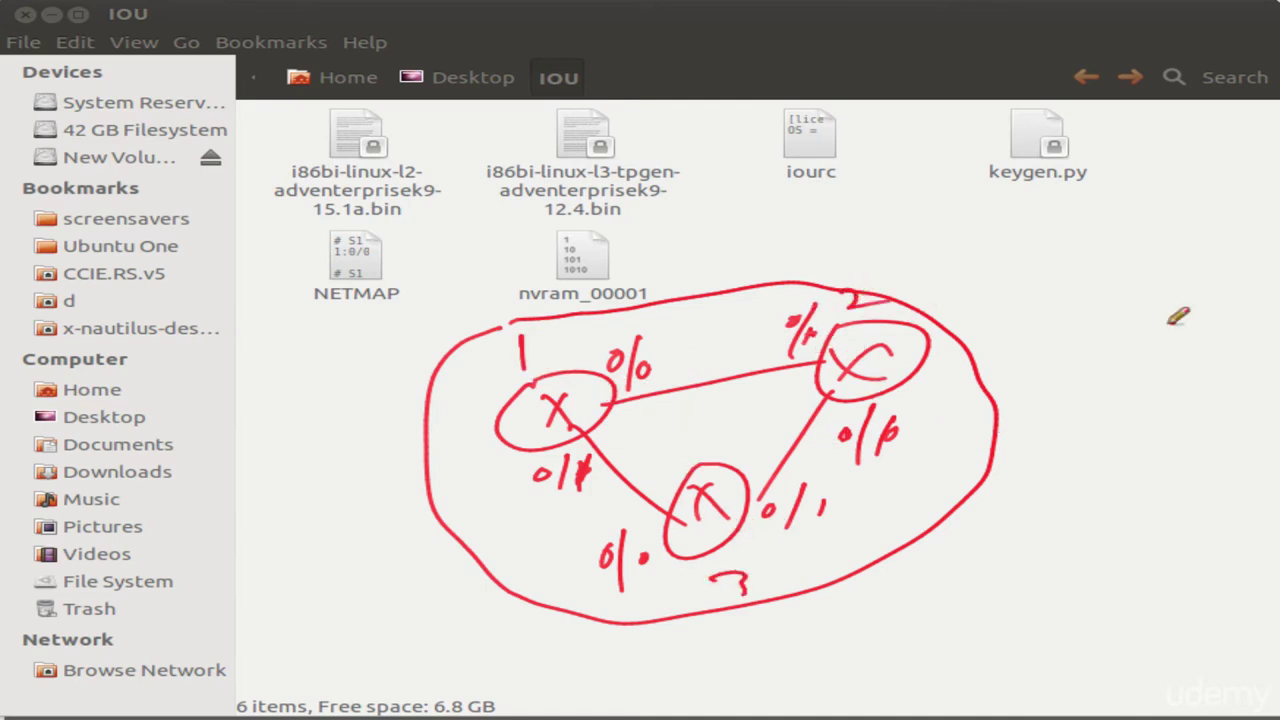
{"action": "key", "text": "Escape"}
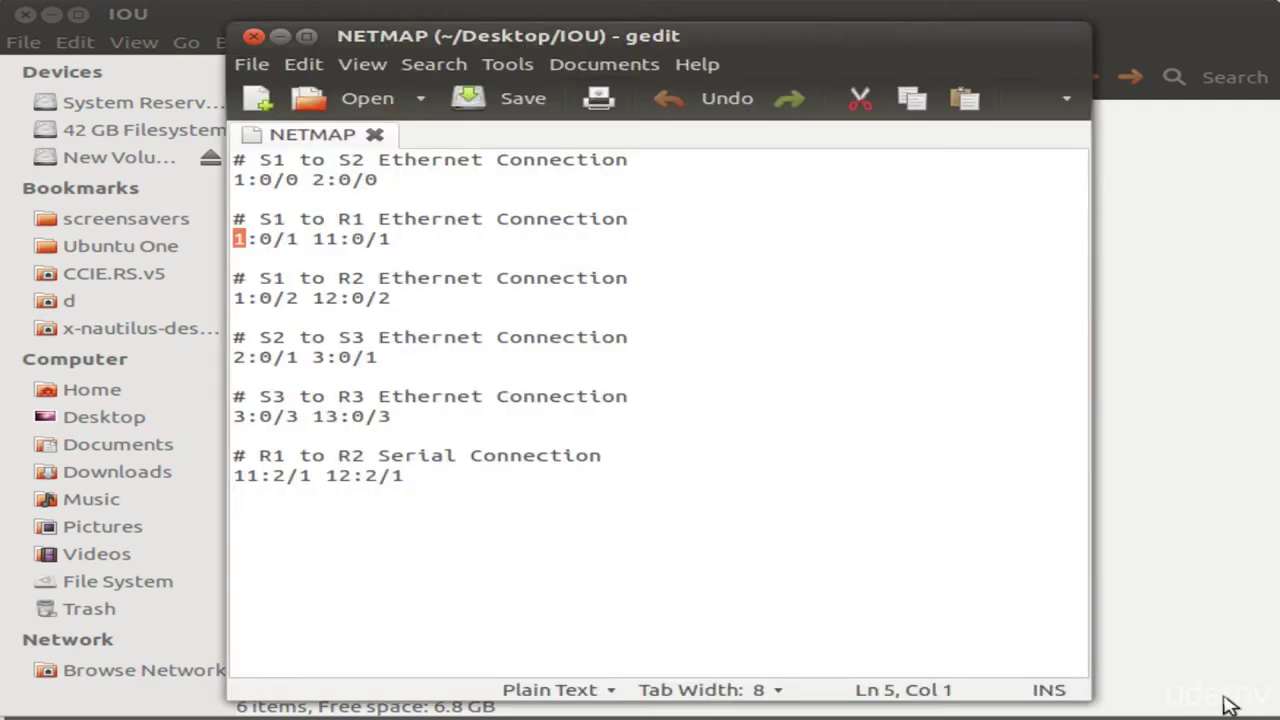
{"action": "left_click", "coordinate": [634, 472]}
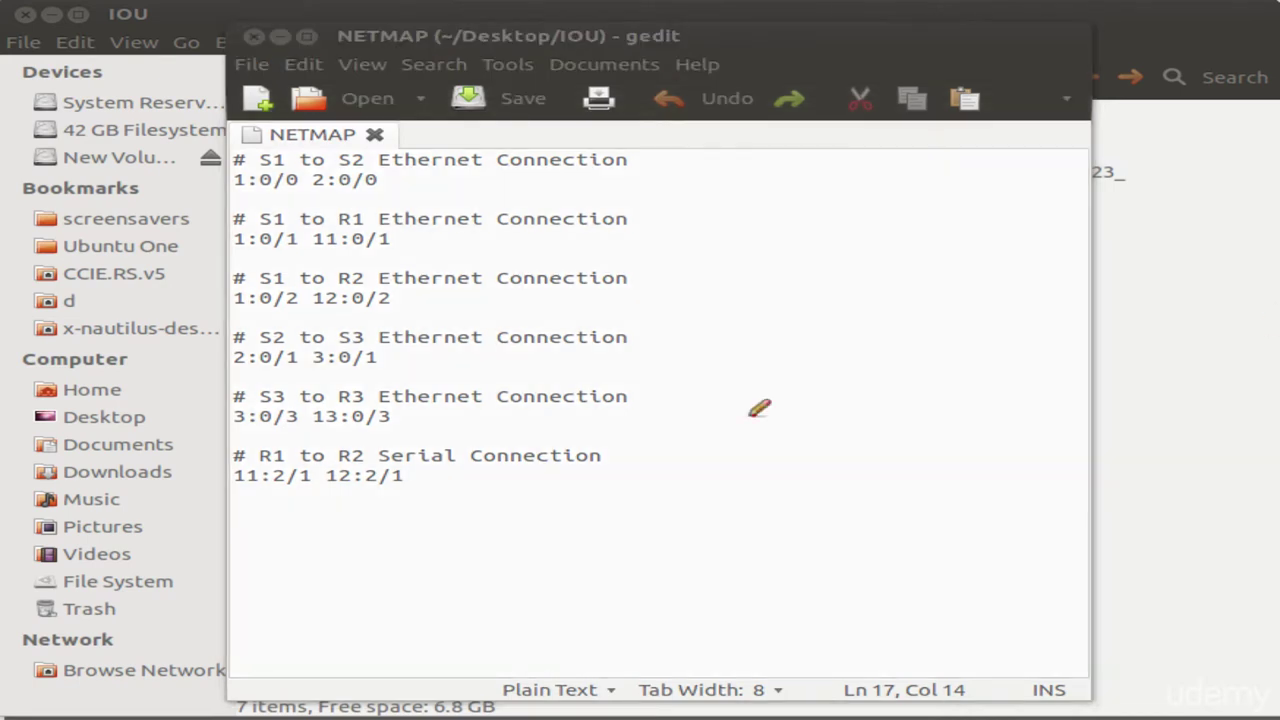
{"action": "left_click_drag", "start_coordinate": [590, 476], "coordinate": [582, 522]}
{"action": "mouse_move", "coordinate": [640, 472]}
{"action": "left_mouse_down"}
{"action": "mouse_move", "coordinate": [679, 473]}
{"action": "mouse_move", "coordinate": [676, 493]}
{"action": "mouse_move", "coordinate": [781, 463]}
{"action": "mouse_move", "coordinate": [782, 474]}
{"action": "mouse_move", "coordinate": [875, 424]}
{"action": "mouse_move", "coordinate": [881, 455]}
{"action": "mouse_move", "coordinate": [918, 442]}
{"action": "left_mouse_up"}
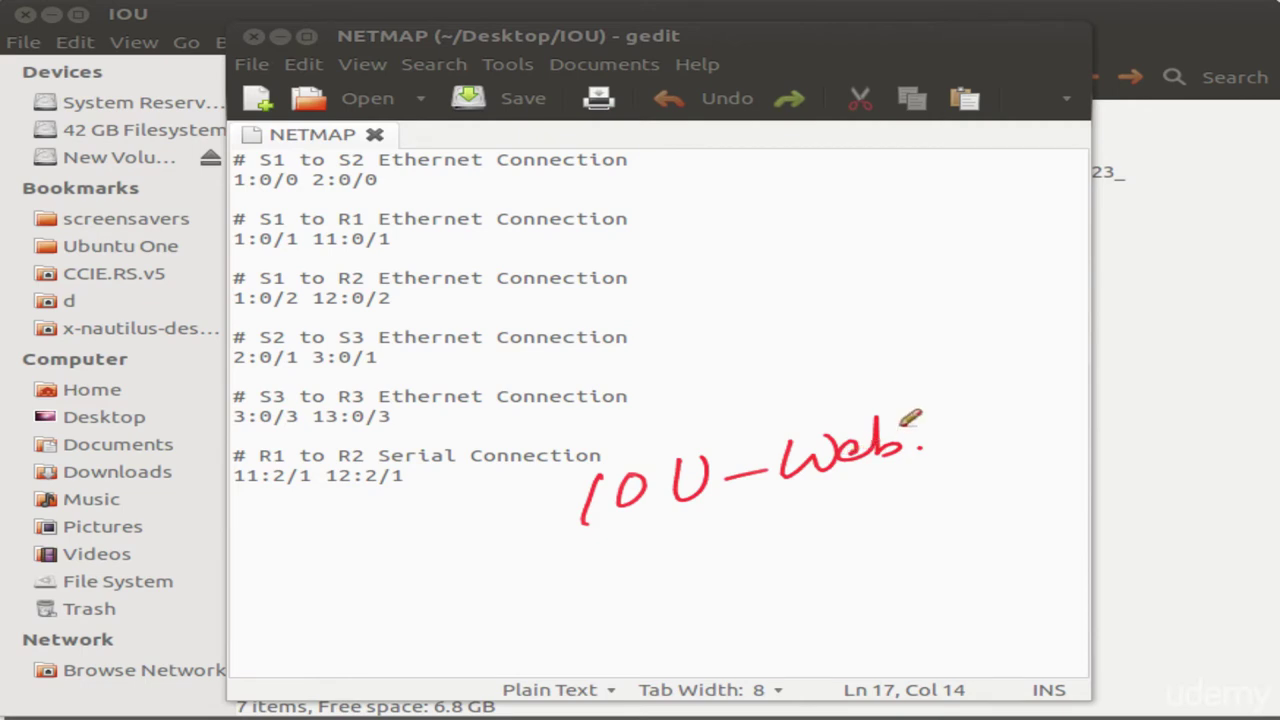
{"action": "mouse_move", "coordinate": [813, 393]}
{"action": "left_mouse_down"}
{"action": "mouse_move", "coordinate": [876, 512]}
{"action": "mouse_move", "coordinate": [852, 380]}
{"action": "left_mouse_up"}
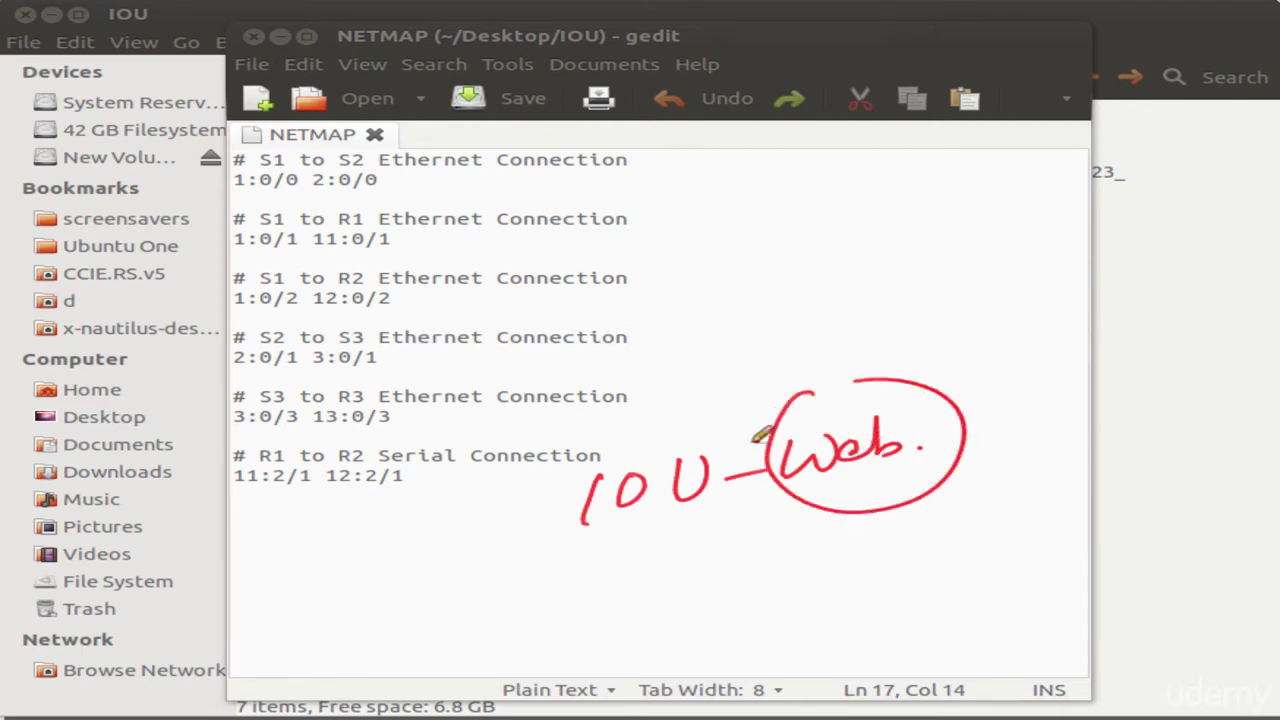
{"action": "mouse_move", "coordinate": [532, 428]}
{"action": "left_mouse_down"}
{"action": "mouse_move", "coordinate": [659, 397]}
{"action": "mouse_move", "coordinate": [738, 485]}
{"action": "mouse_move", "coordinate": [594, 568]}
{"action": "left_mouse_up"}
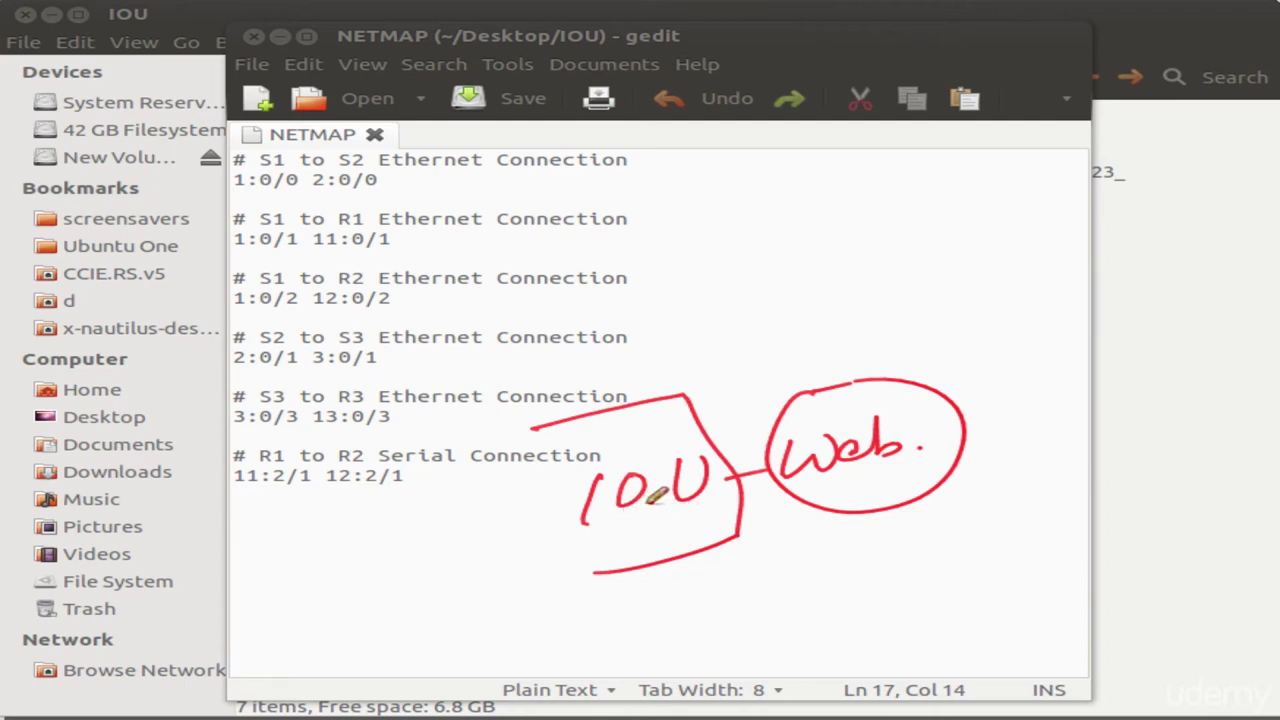
{"action": "mouse_move", "coordinate": [562, 432]}
{"action": "left_mouse_down"}
{"action": "mouse_move", "coordinate": [920, 348]}
{"action": "mouse_move", "coordinate": [964, 360]}
{"action": "mouse_move", "coordinate": [1012, 500]}
{"action": "mouse_move", "coordinate": [626, 572]}
{"action": "mouse_move", "coordinate": [584, 542]}
{"action": "mouse_move", "coordinate": [534, 428]}
{"action": "mouse_move", "coordinate": [625, 435]}
{"action": "left_mouse_up"}
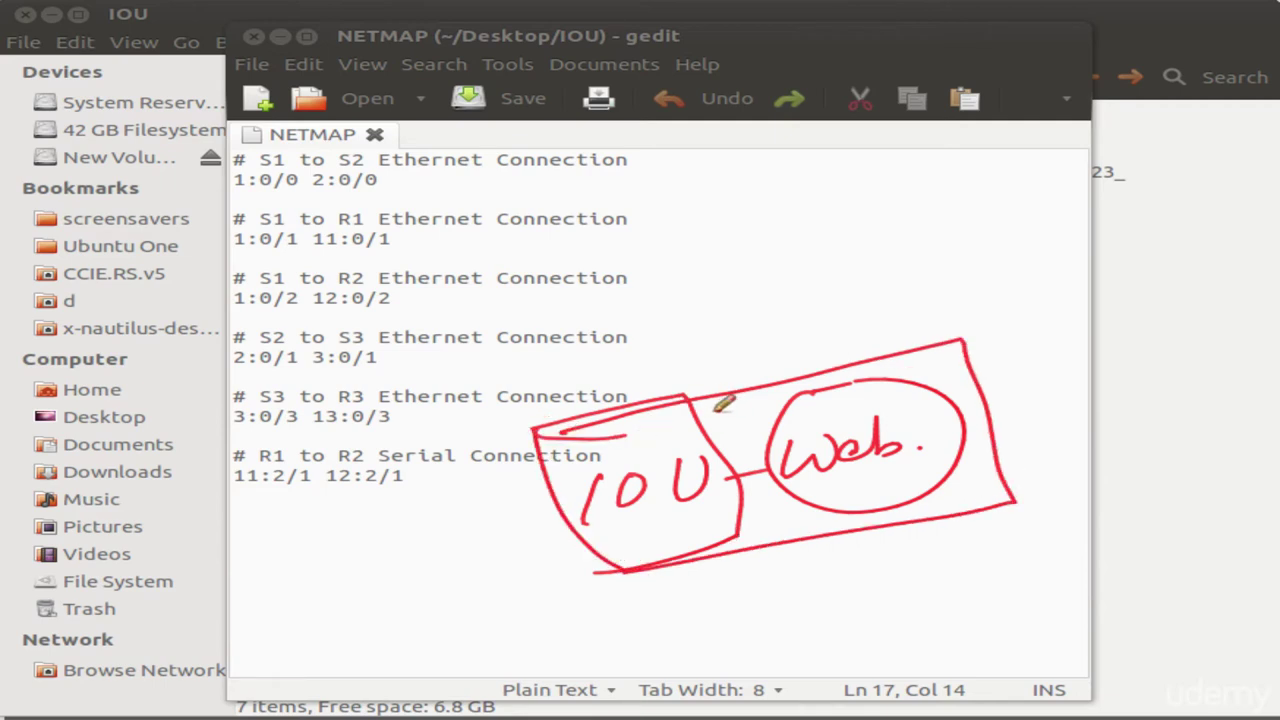
{"action": "mouse_move", "coordinate": [488, 608]}
{"action": "left_mouse_down"}
{"action": "mouse_move", "coordinate": [506, 639]}
{"action": "mouse_move", "coordinate": [524, 626]}
{"action": "mouse_move", "coordinate": [552, 642]}
{"action": "mouse_move", "coordinate": [646, 604]}
{"action": "mouse_move", "coordinate": [679, 622]}
{"action": "mouse_move", "coordinate": [715, 593]}
{"action": "mouse_move", "coordinate": [738, 625]}
{"action": "left_mouse_up"}
{"action": "left_click", "coordinate": [781, 604]}
{"action": "left_click_drag", "start_coordinate": [592, 660], "coordinate": [748, 634]}
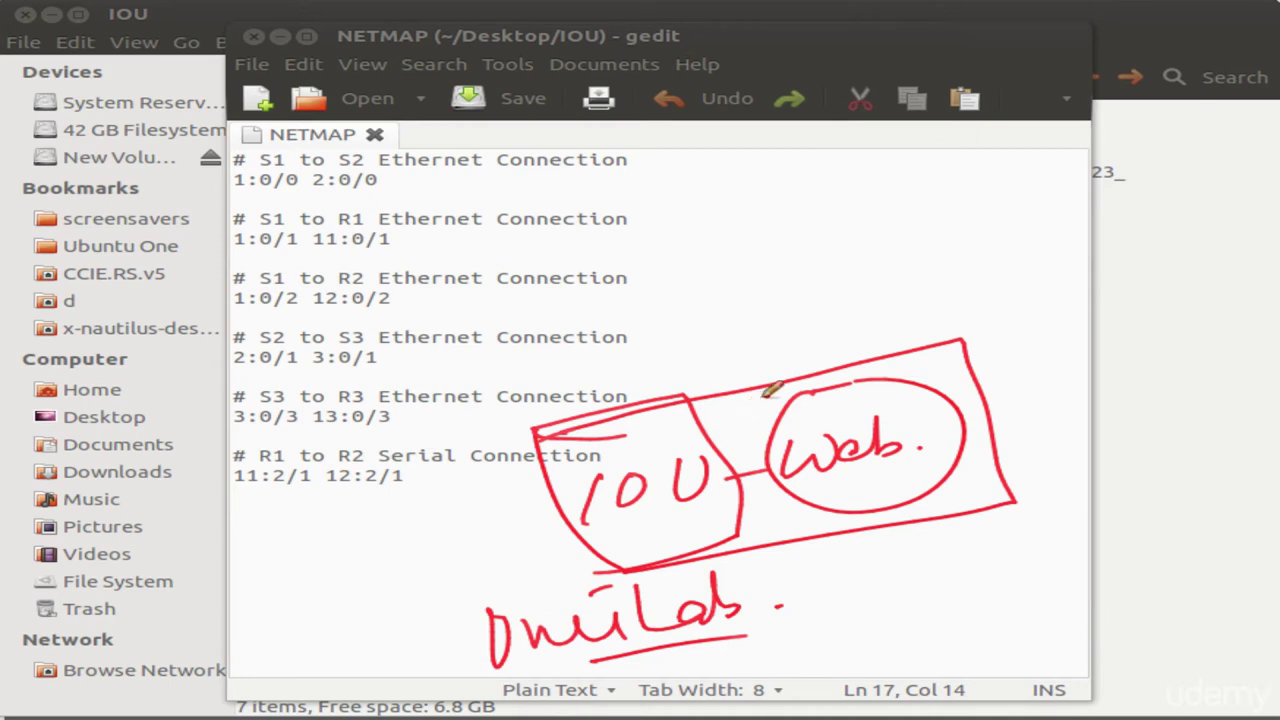
{"action": "key", "text": "shift+F9"}
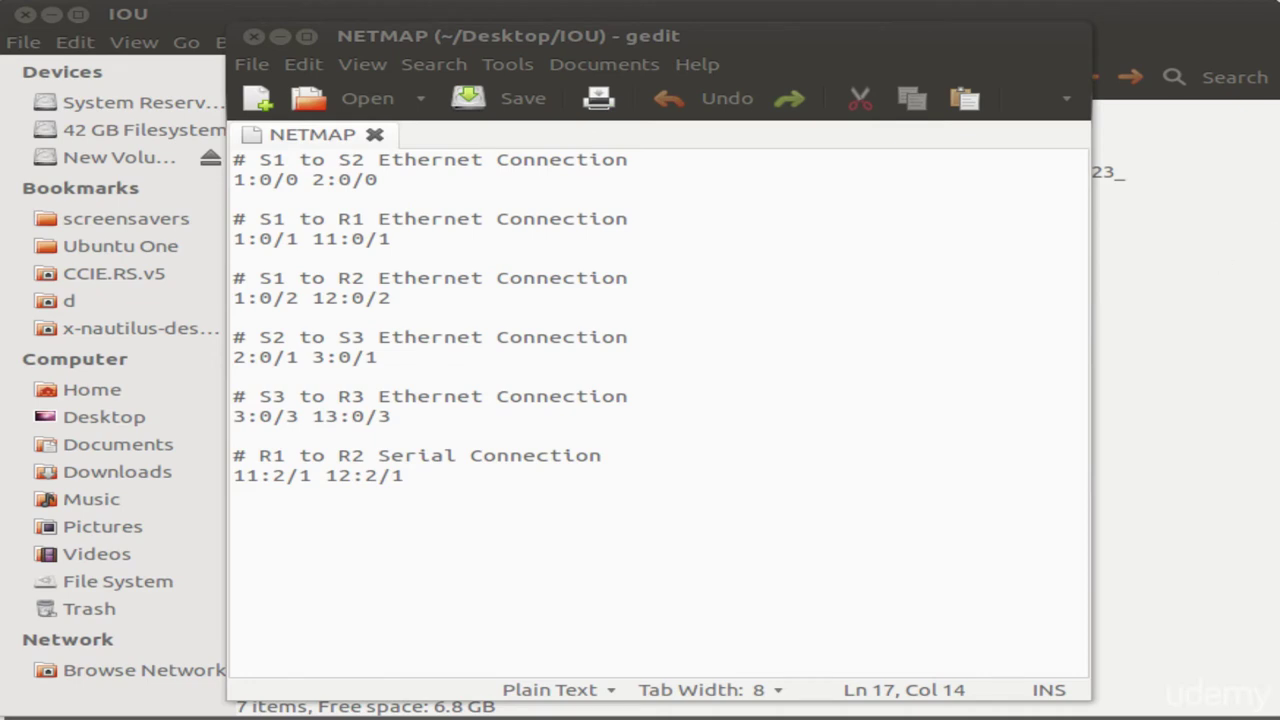
- Open iou-web_1.2.2-23_all.deb from the IOU folder with Archive Manager
{"action": "left_click", "coordinate": [1183, 297]}
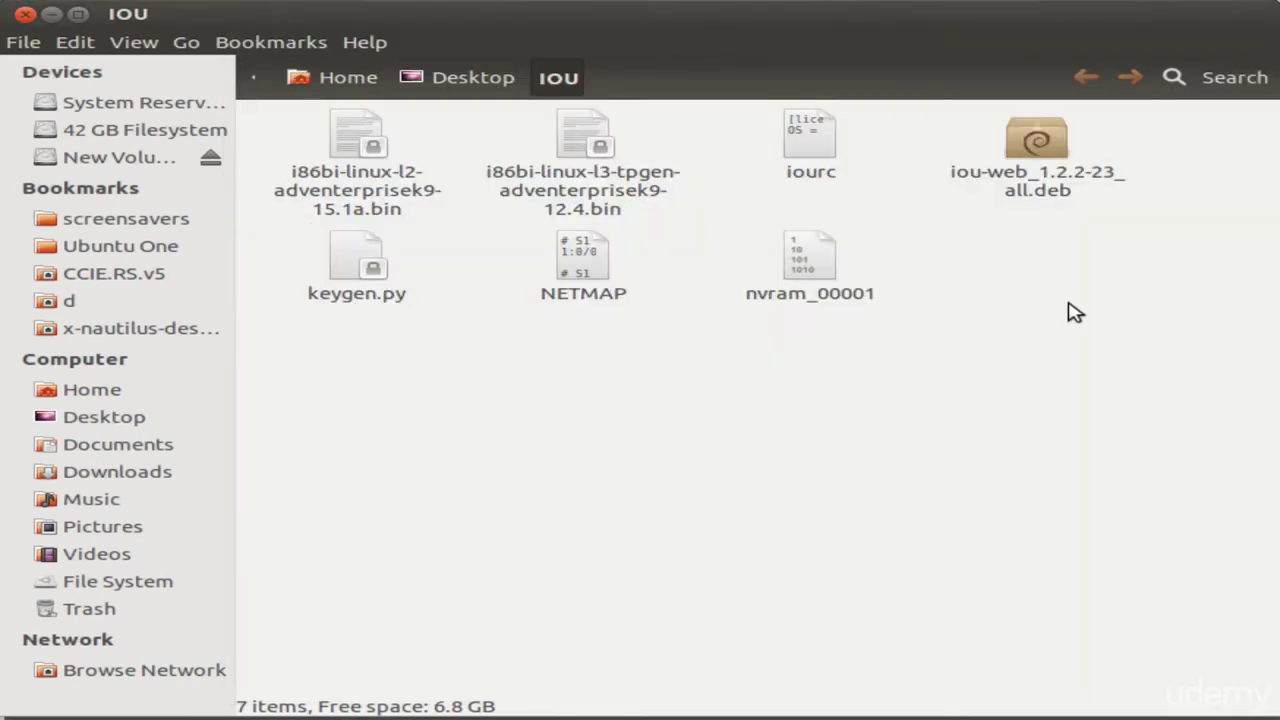
{"action": "left_click", "coordinate": [1047, 178]}
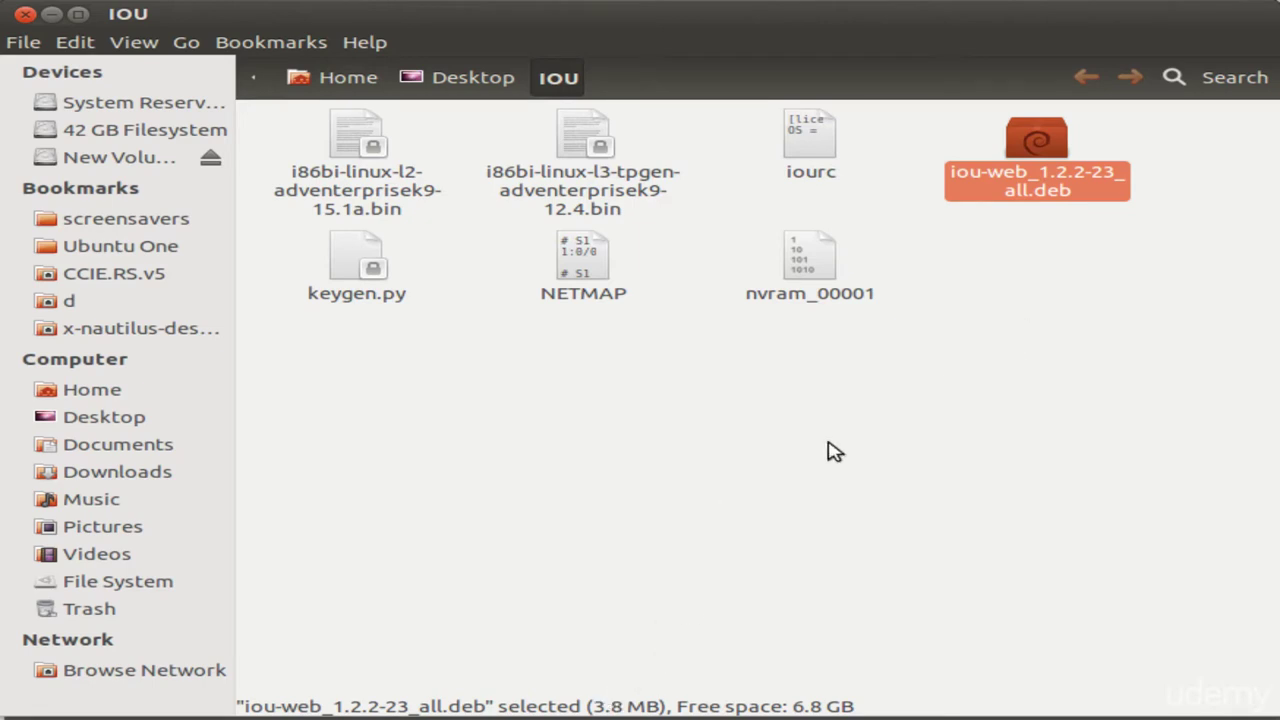
{"action": "left_click", "coordinate": [877, 443]}
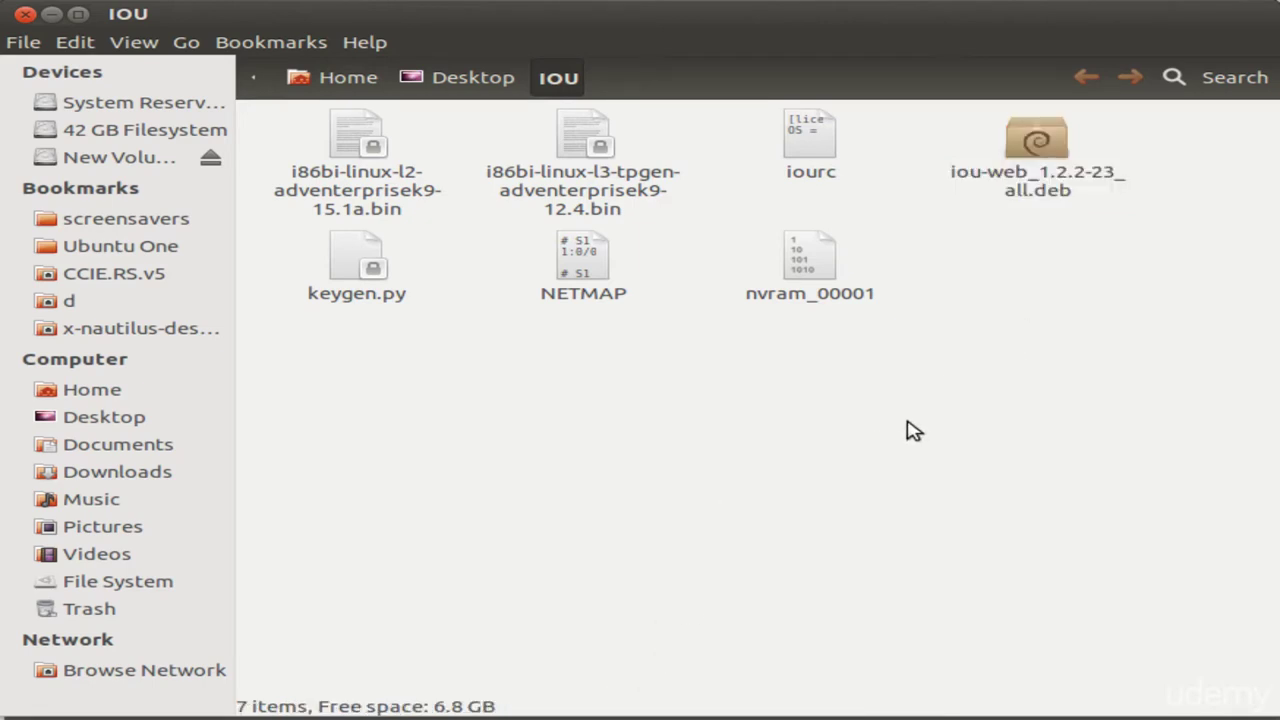
{"action": "right_click", "coordinate": [1024, 167]}
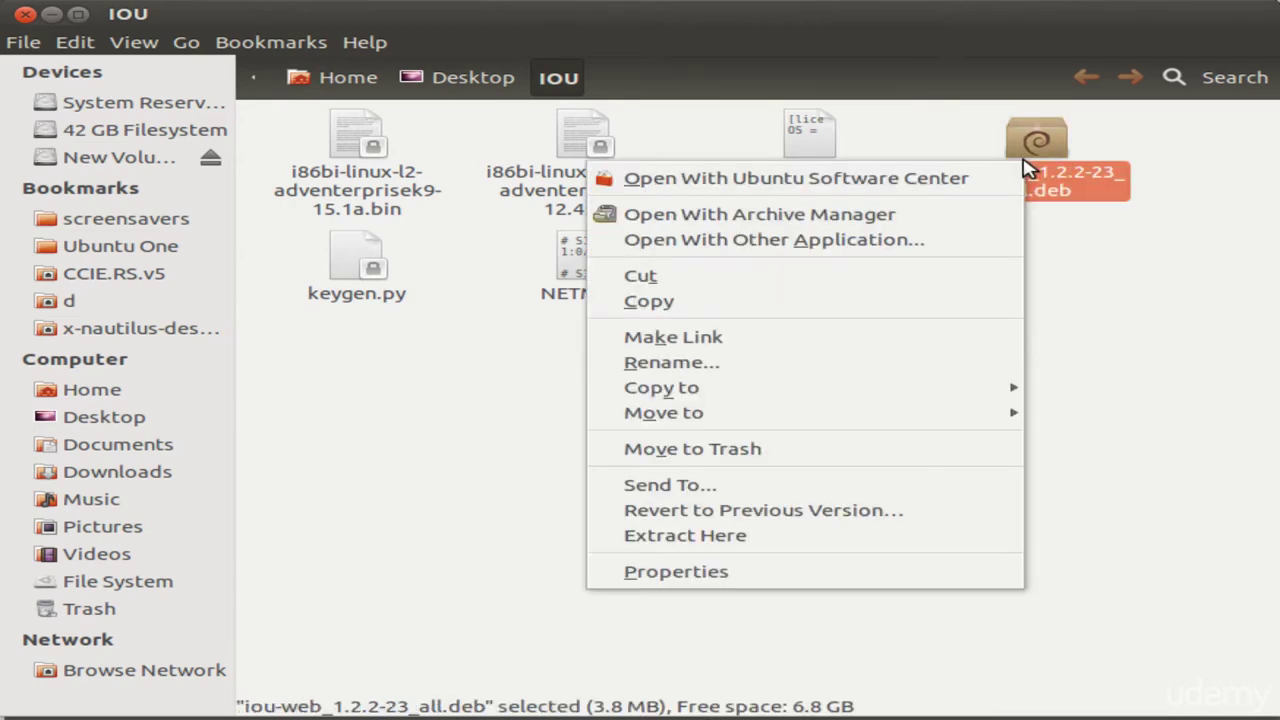
{"action": "left_click", "coordinate": [920, 216]}
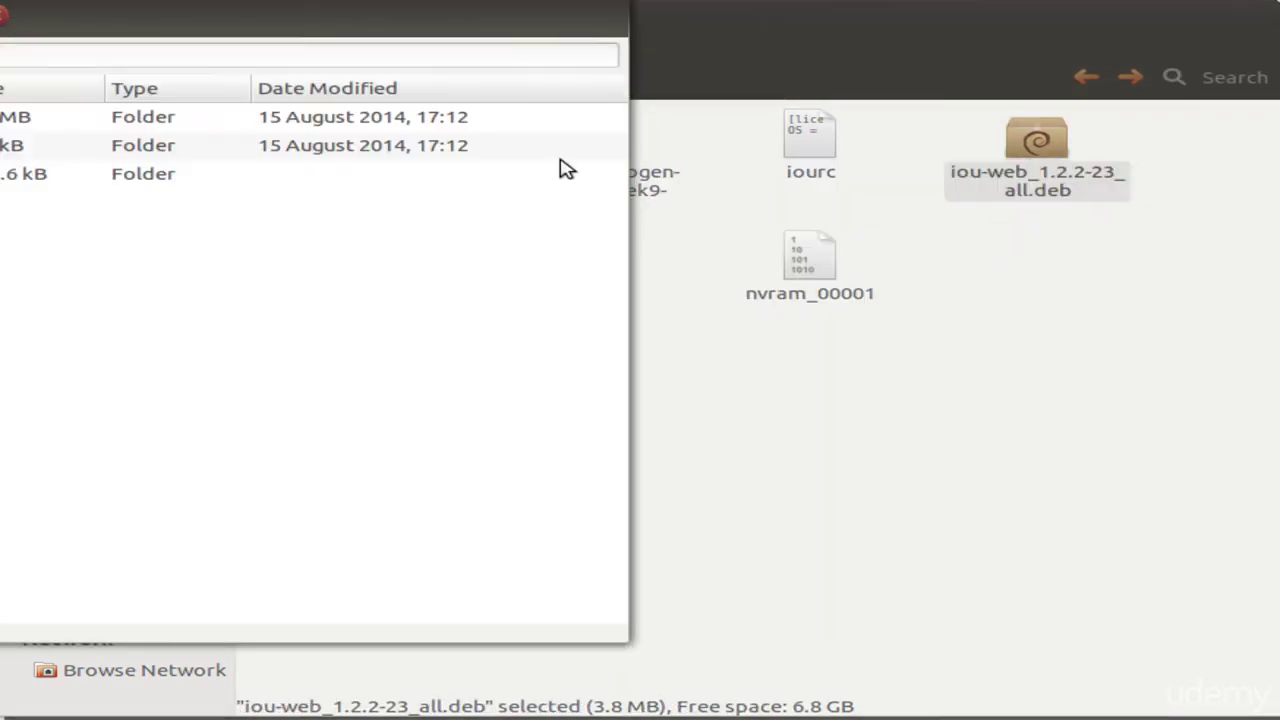
- Browse into the package's etc folder, then close Archive Manager
{"action": "left_click_drag", "start_coordinate": [513, 37], "coordinate": [1012, 36]}
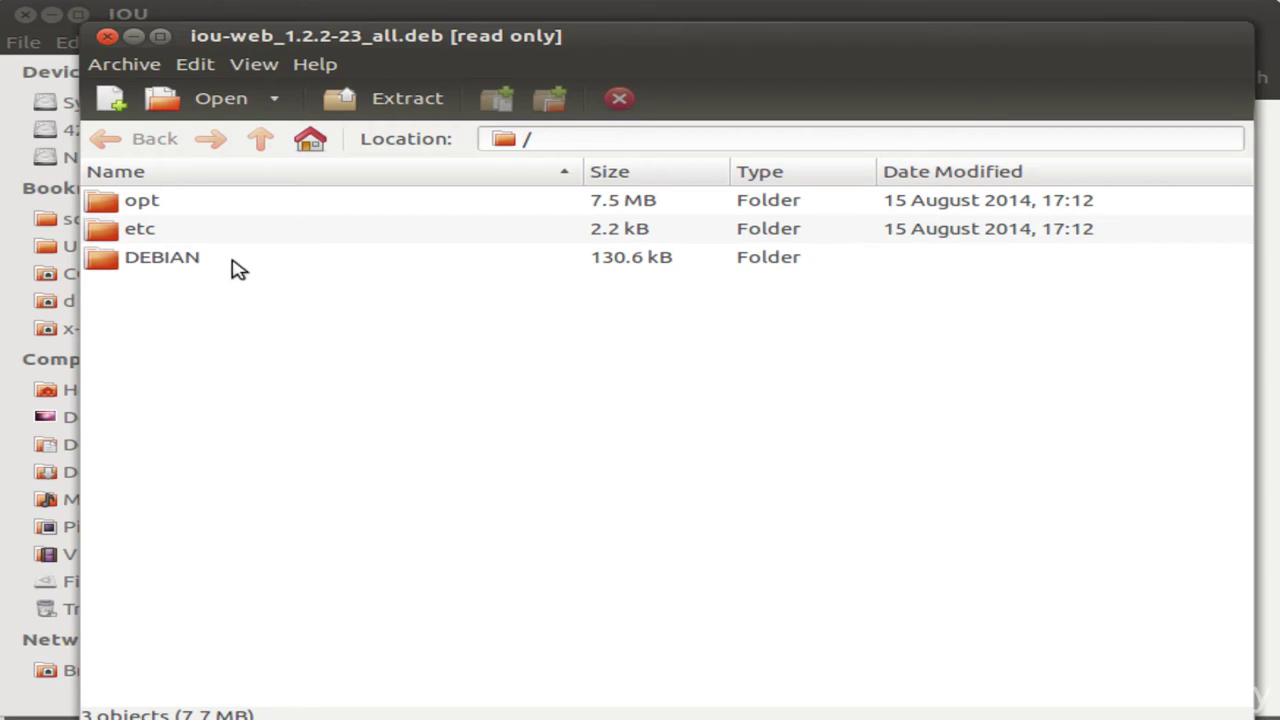
{"action": "left_click", "coordinate": [172, 241]}
{"action": "double_click", "coordinate": [172, 241]}
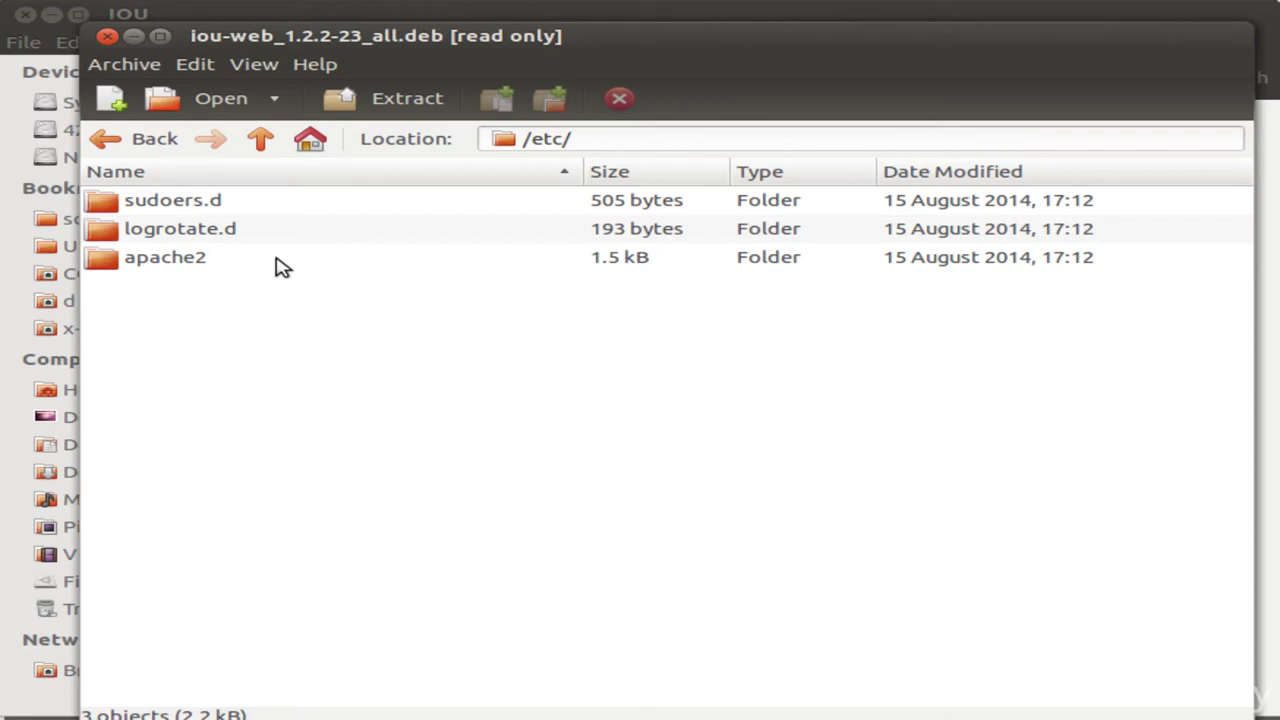
{"action": "key", "text": "ctrl+w"}
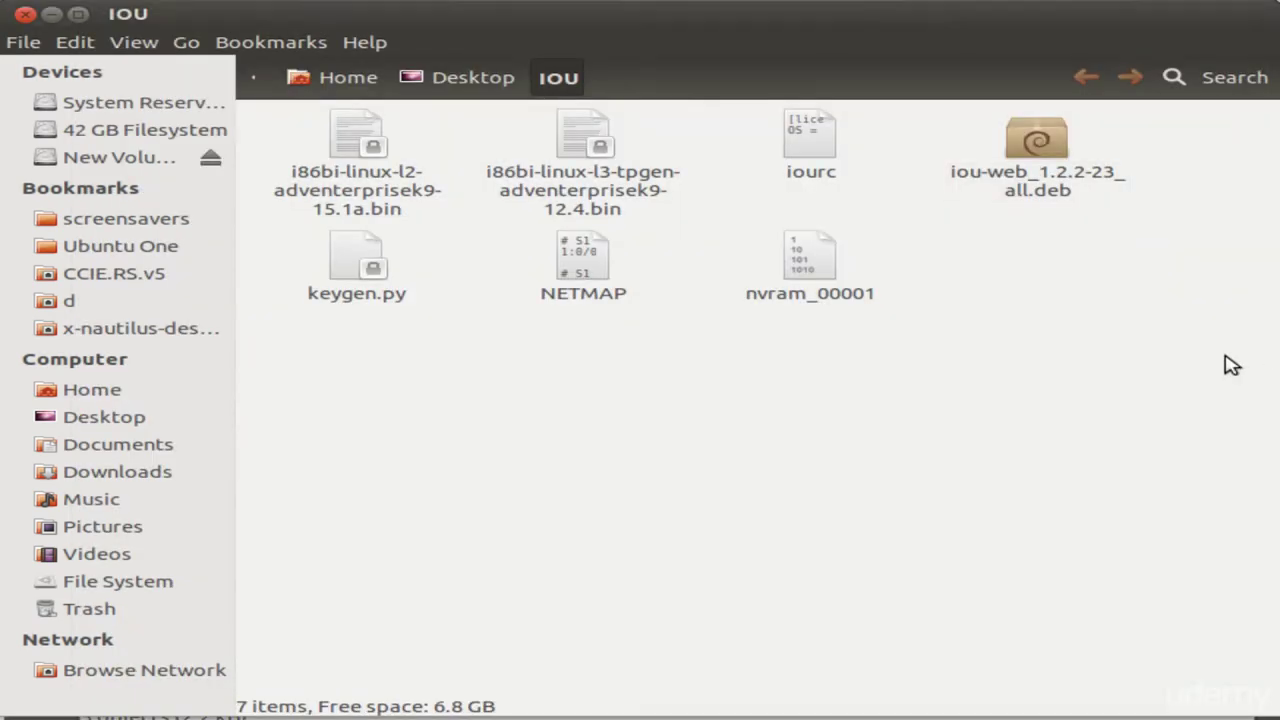
- Leave the iou-web .deb unchanged and switch to the terminal in ~/Desktop/IOU
{"action": "right_click", "coordinate": [1030, 180]}
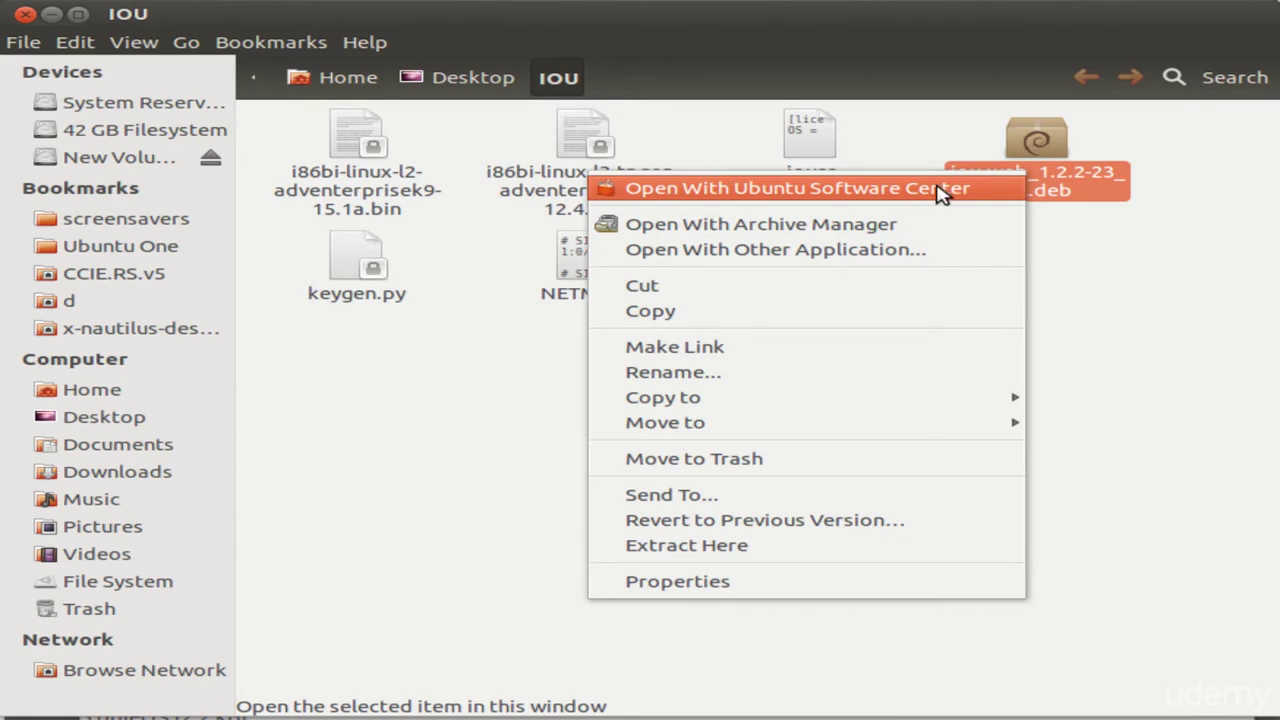
{"action": "left_click", "coordinate": [1140, 360]}
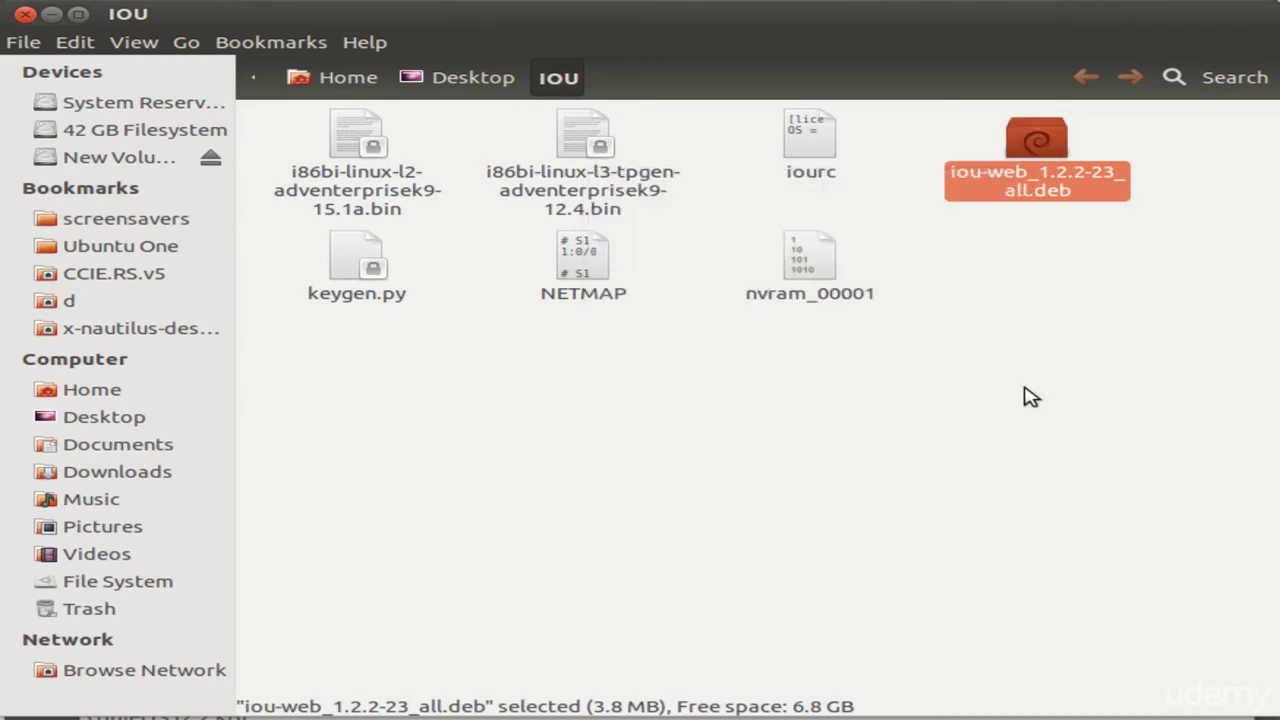
{"action": "left_click", "coordinate": [966, 384]}
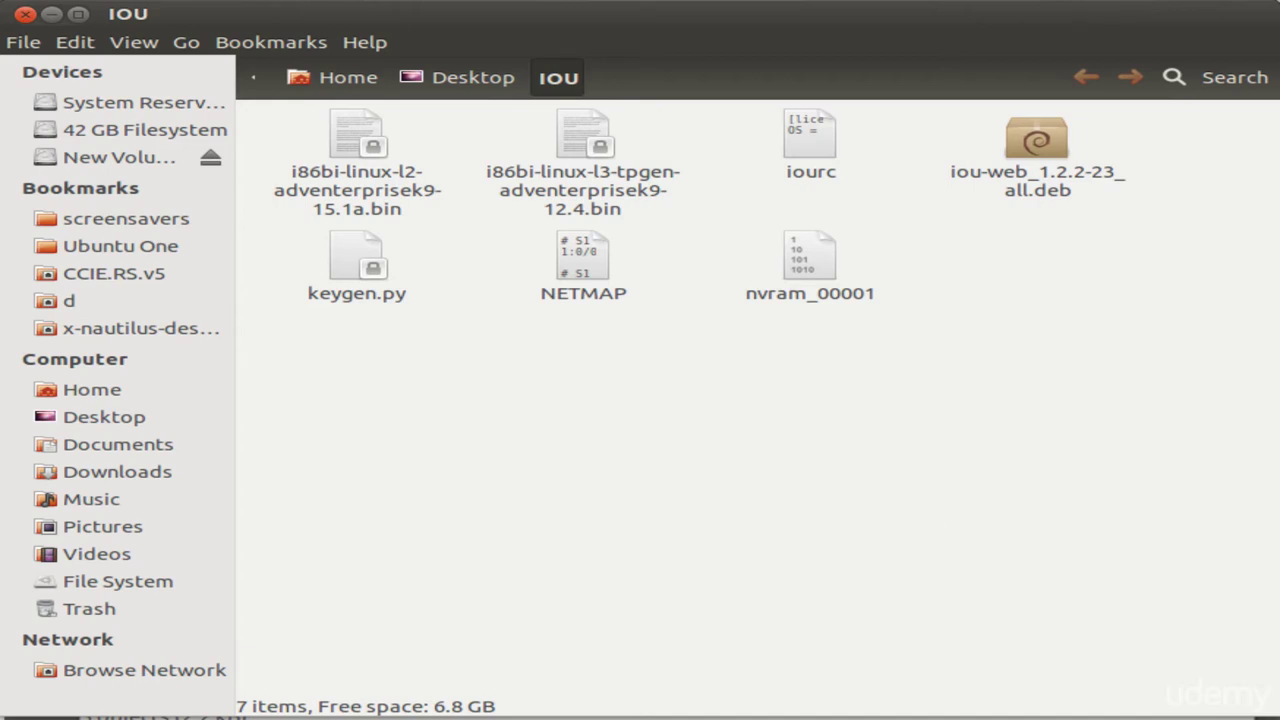
{"action": "key", "text": "alt+Tab"}
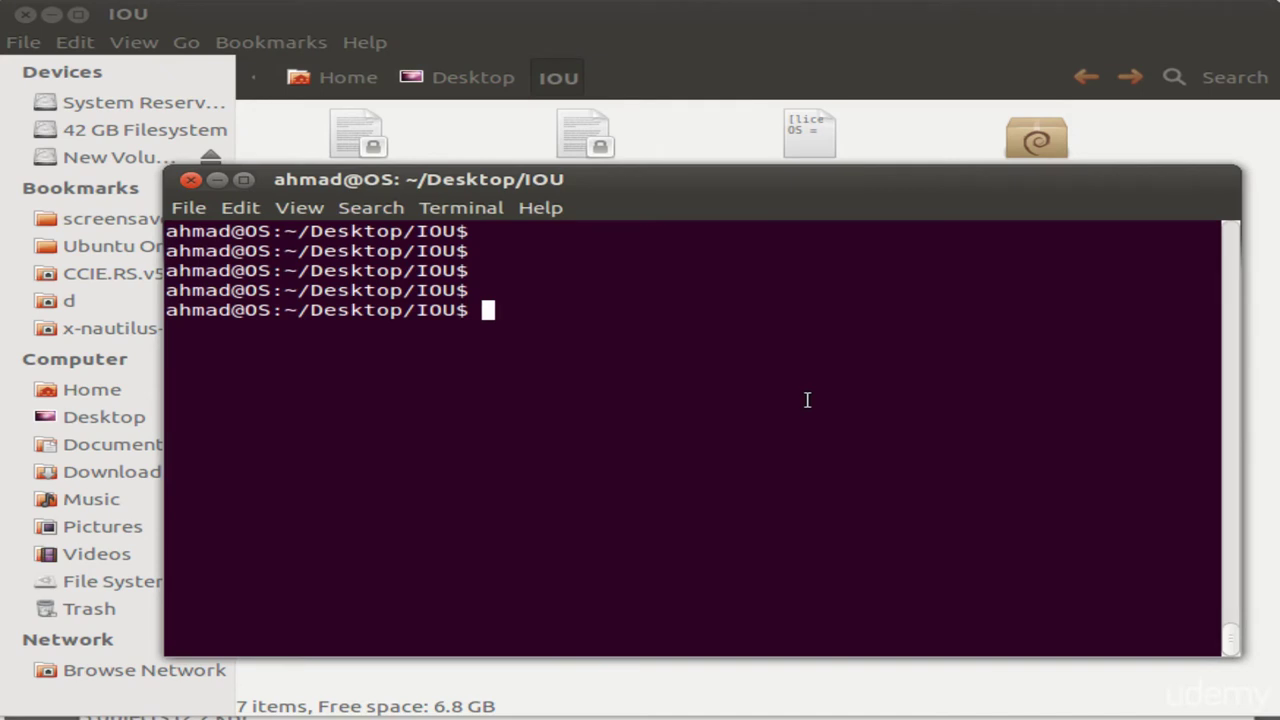
- Start Apache2 with sudo service apache2 start and check that it reports OK
{"action": "type", "text": "sudo serv"}
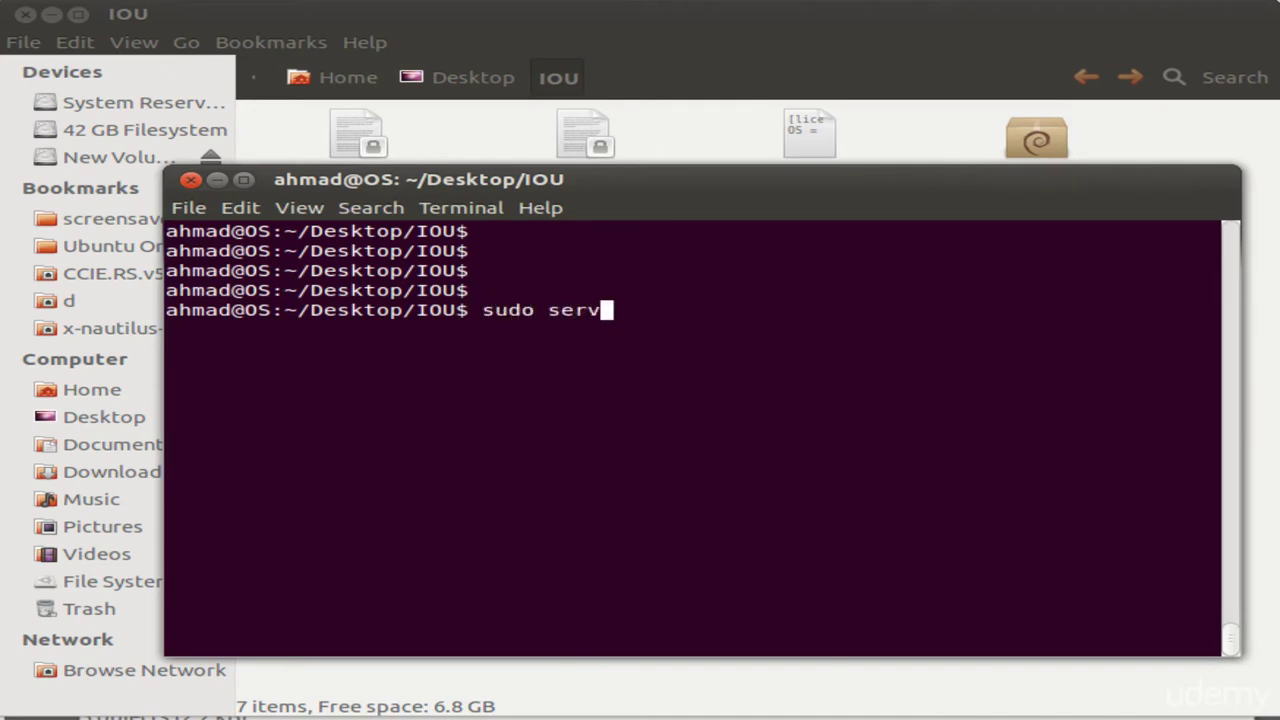
{"action": "type", "text": "ice apache2 start"}
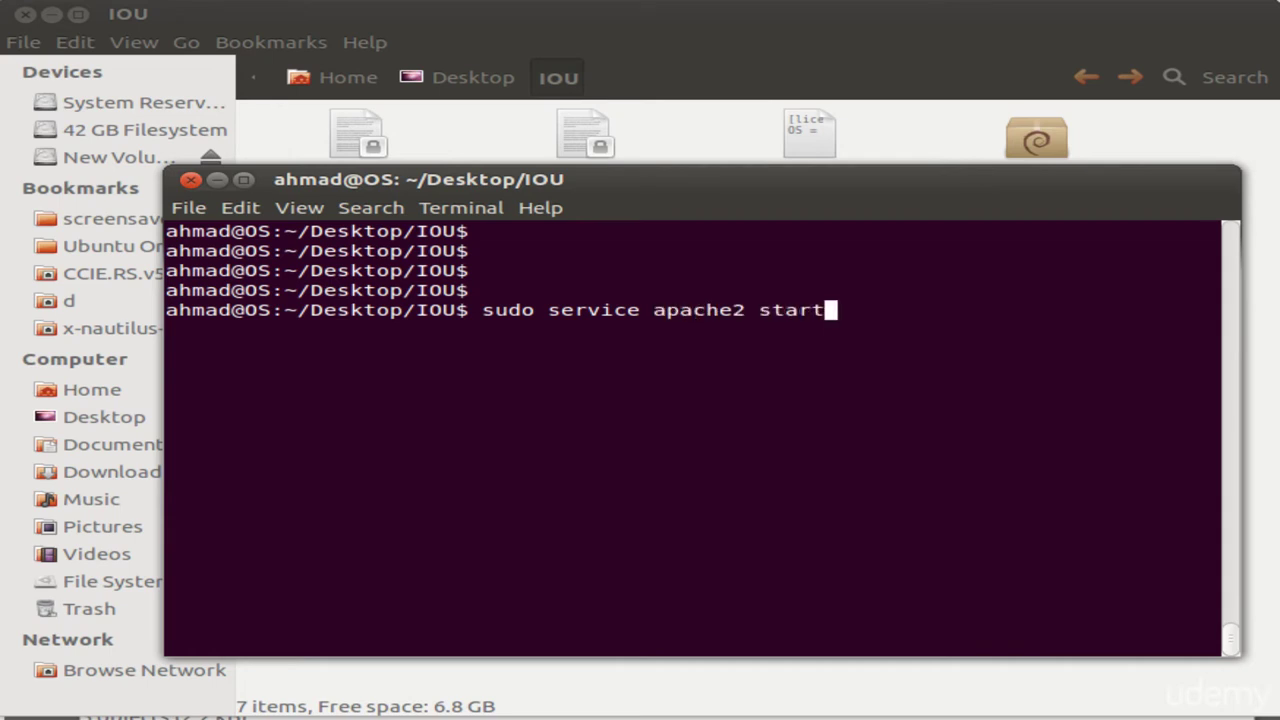
{"action": "key", "text": "Return"}
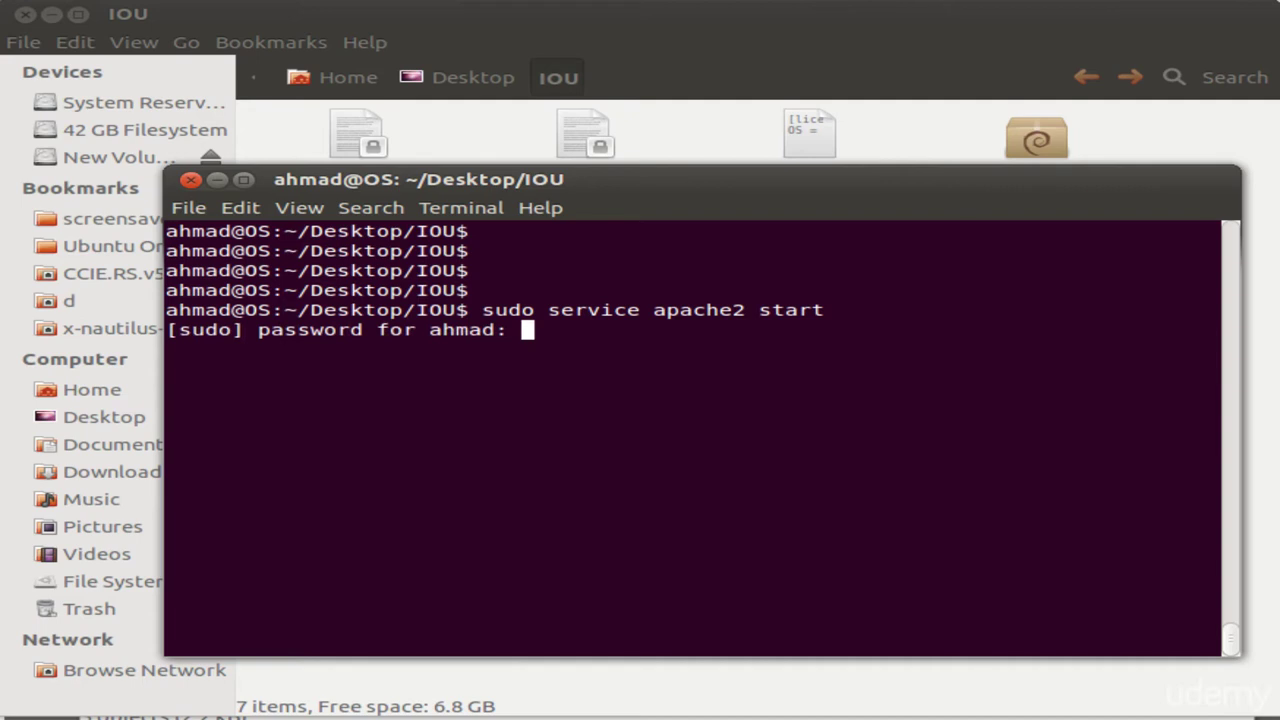
{"action": "key", "text": "Return"}
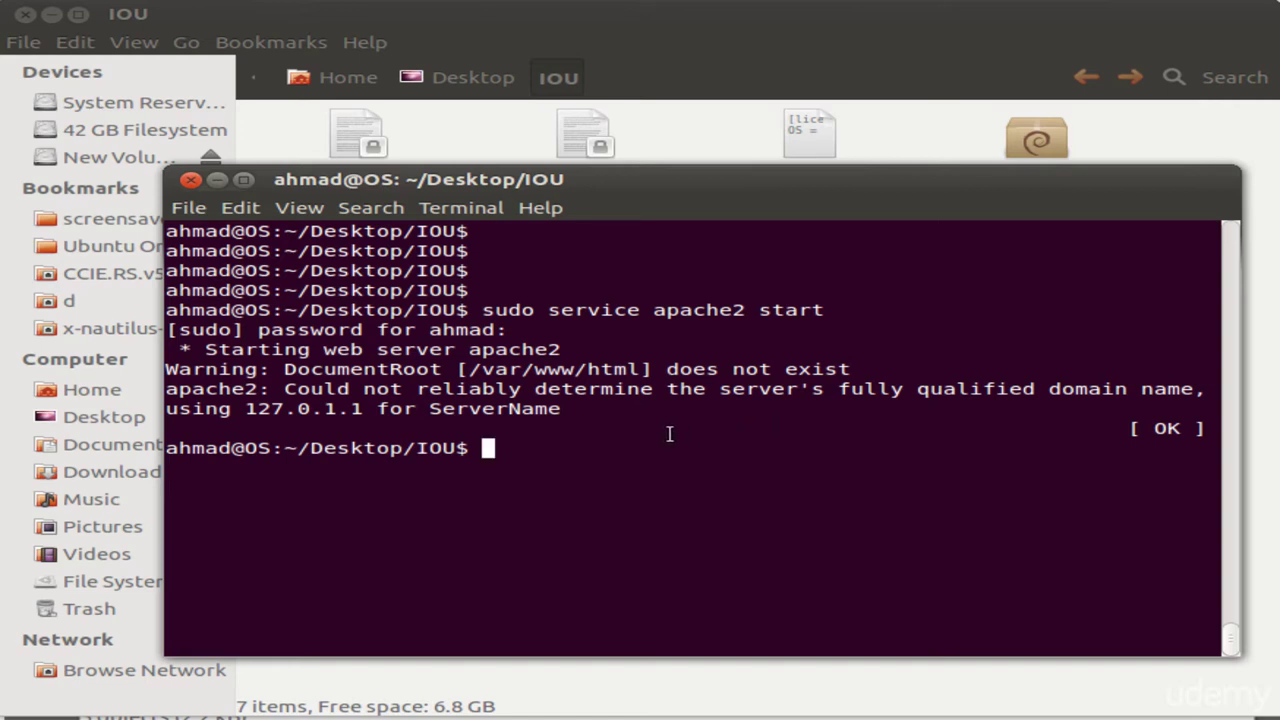
{"action": "double_click", "coordinate": [642, 418]}
{"action": "left_click", "coordinate": [723, 437]}
{"action": "left_click_drag", "start_coordinate": [1154, 427], "coordinate": [1189, 428]}
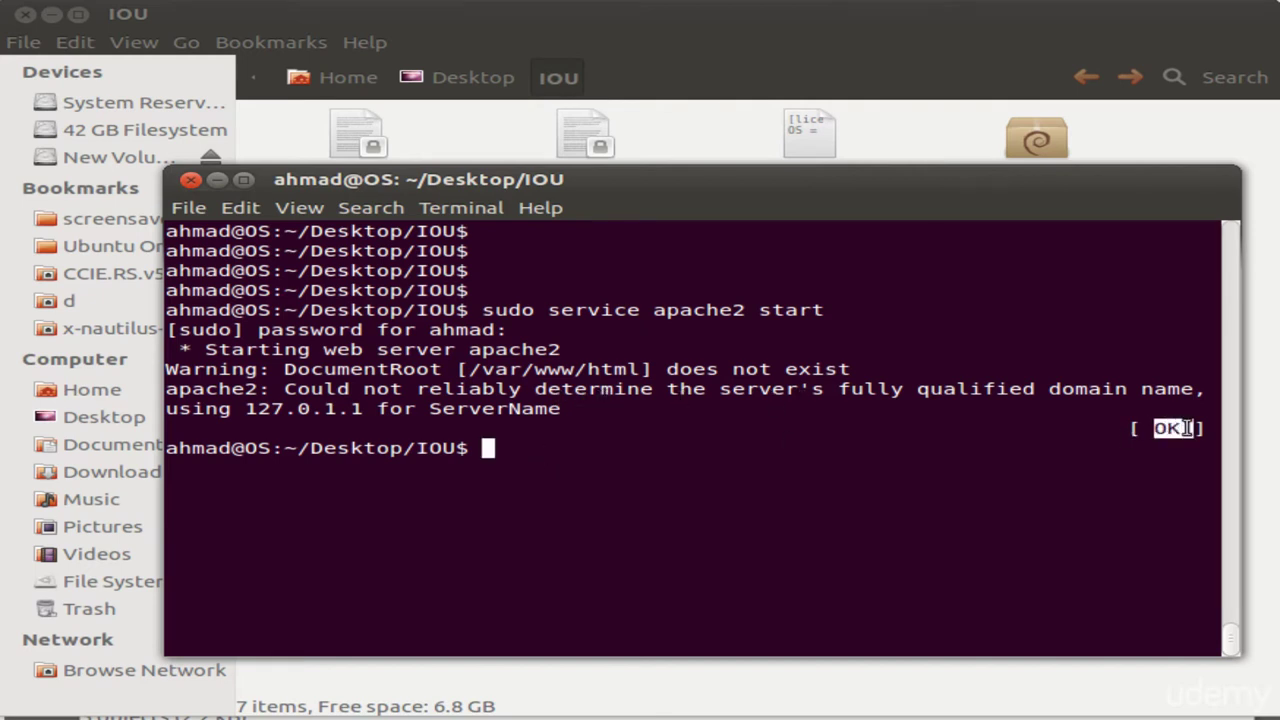
{"action": "left_click", "coordinate": [1187, 427]}
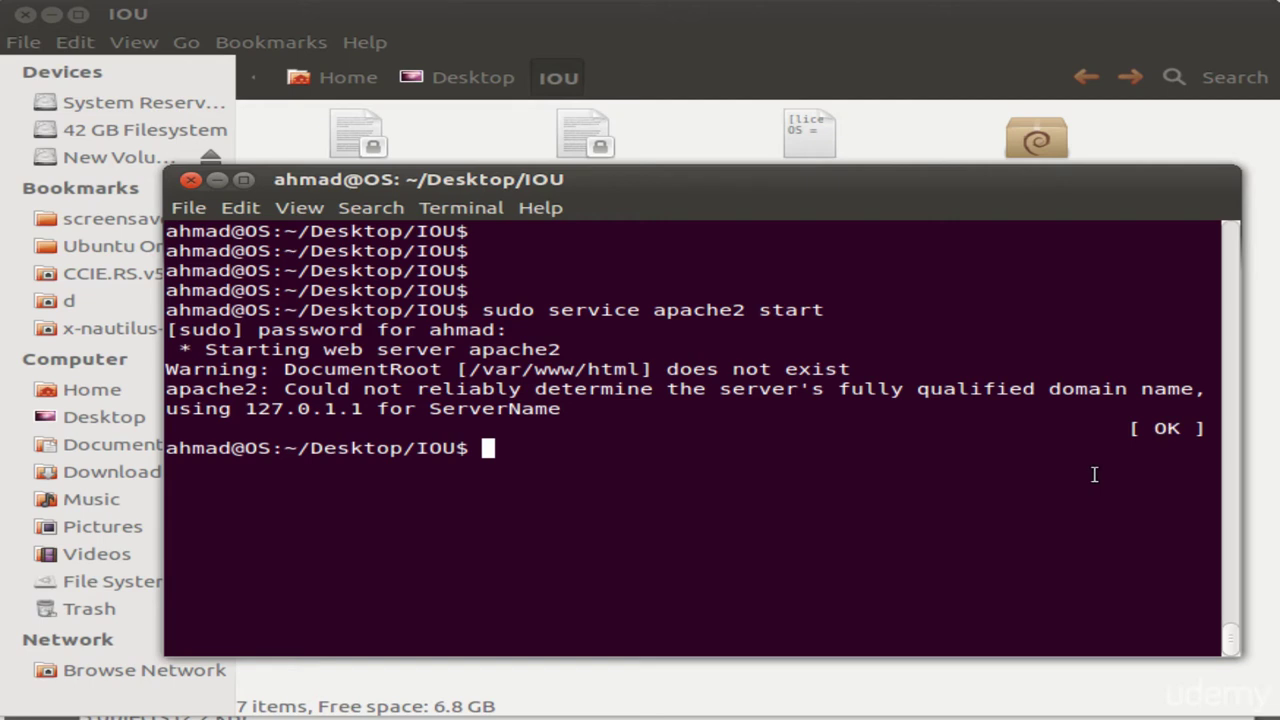
- Confirm Apache2 is running with sudo service apache2 status, then enter localhost in the browser
{"action": "key", "text": "Up"}
{"action": "key", "text": "BackSpace"}
{"action": "key", "text": "BackSpace"}
{"action": "type", "text": "tus"}
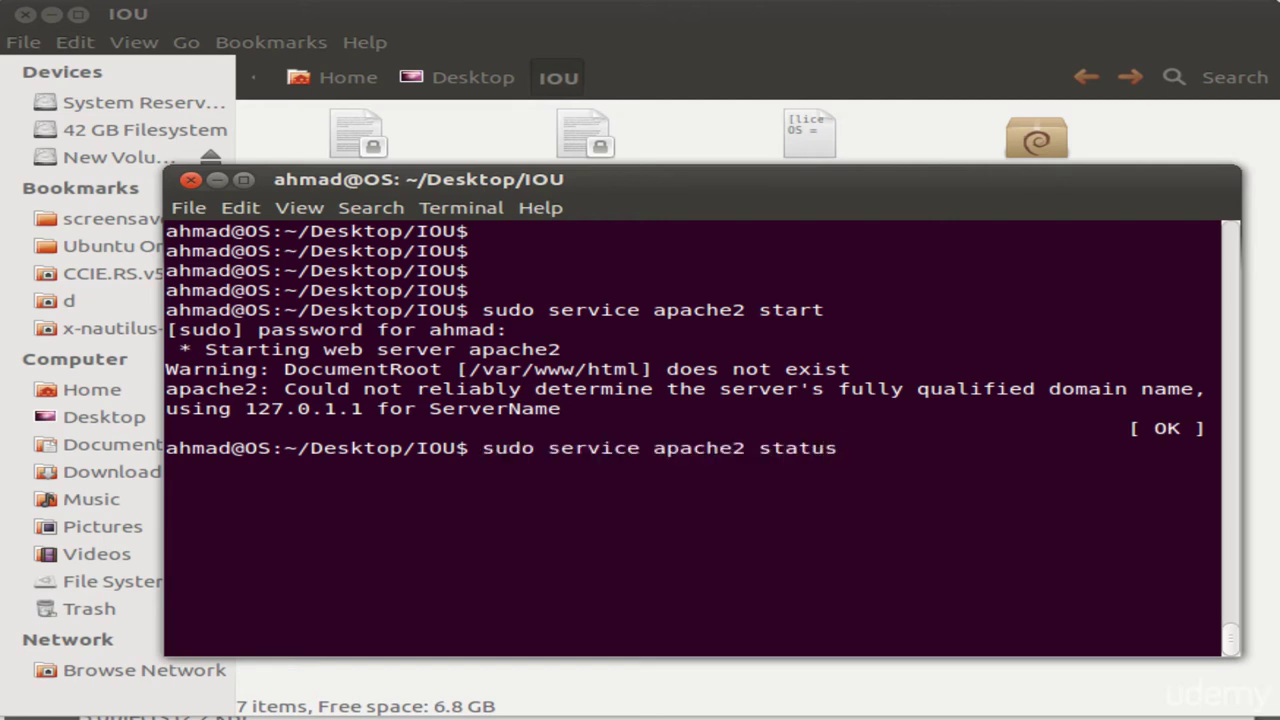
{"action": "key", "text": "Return"}
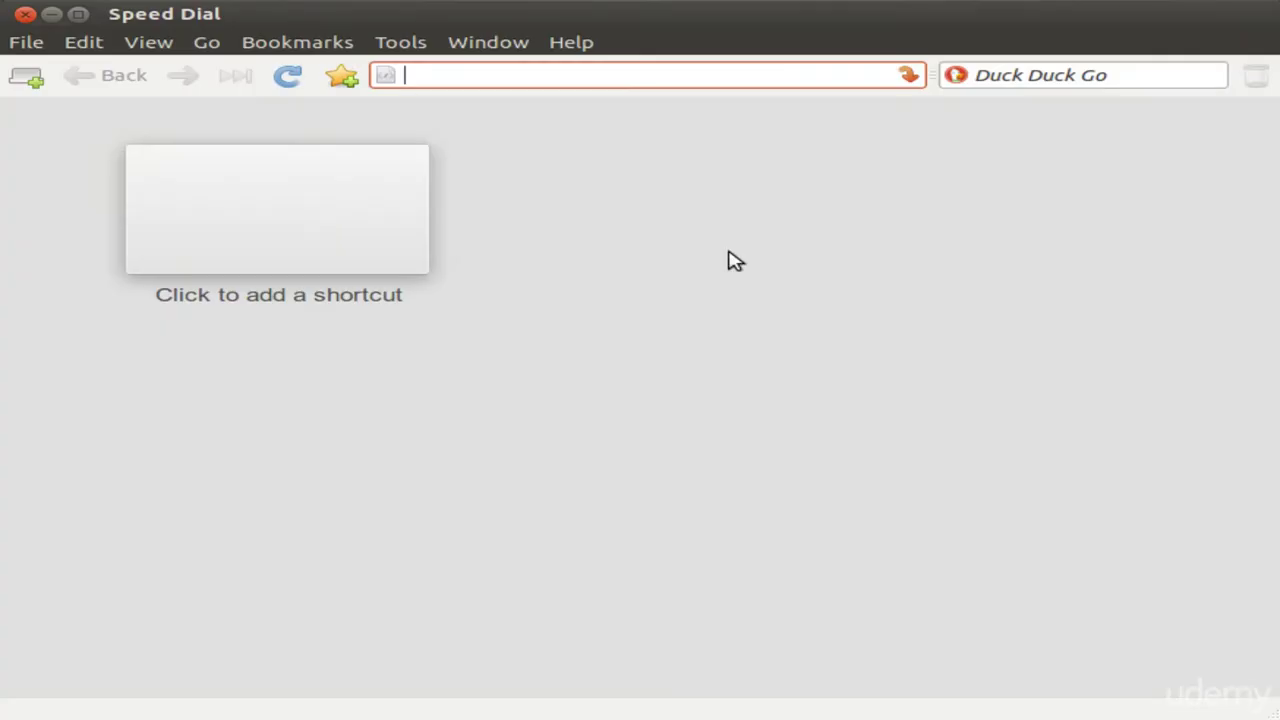
{"action": "type", "text": "local"}
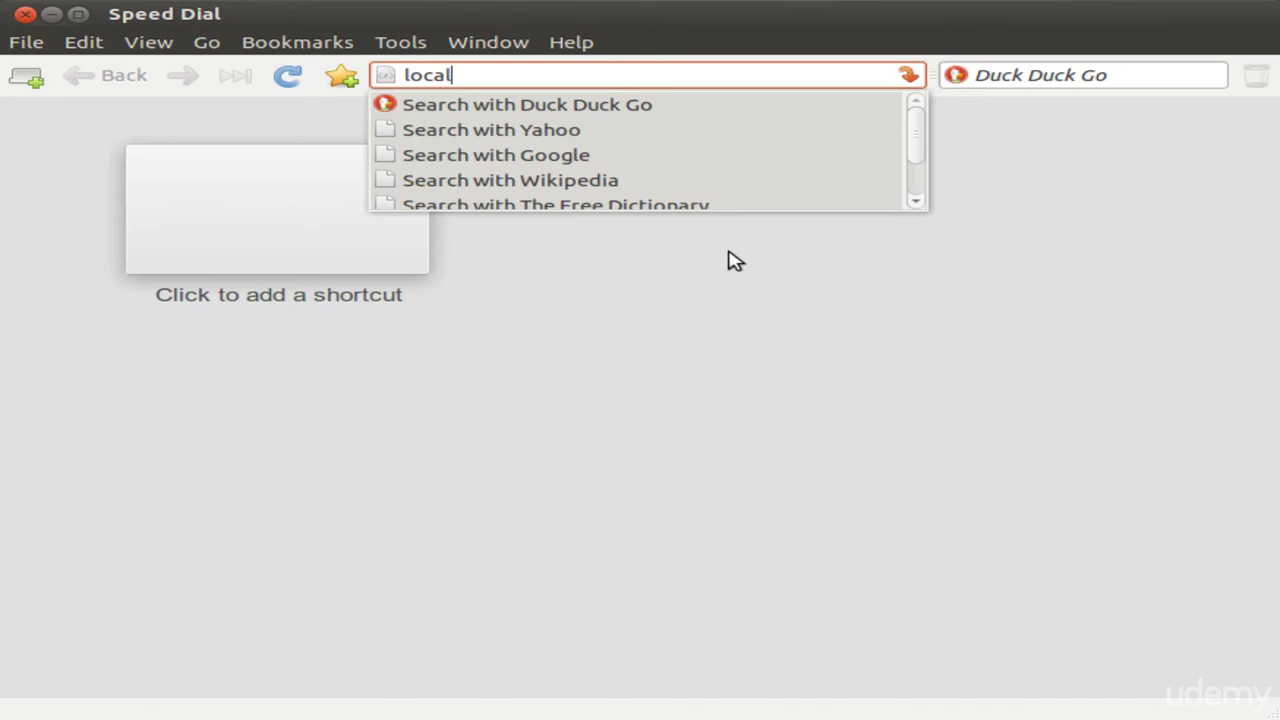
{"action": "type", "text": "host"}
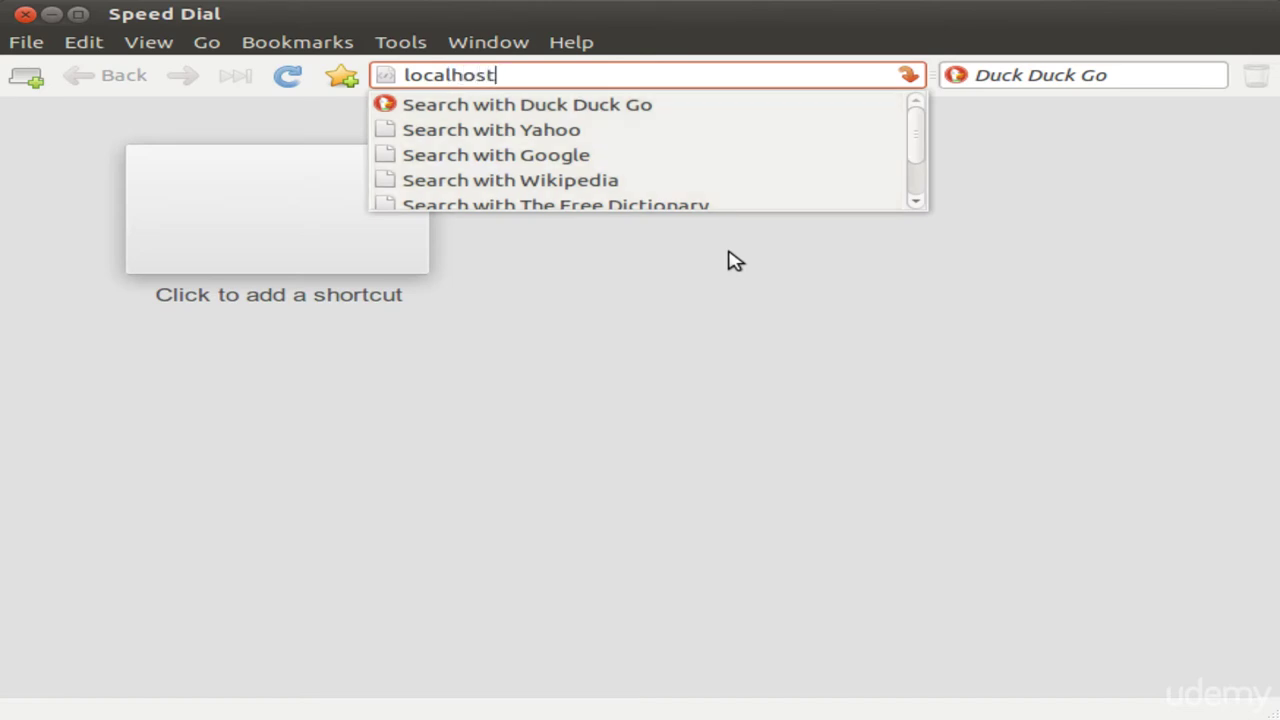
- Load localhost to reach the IOU Web Interface Laboratories page
{"action": "key", "text": "Return"}
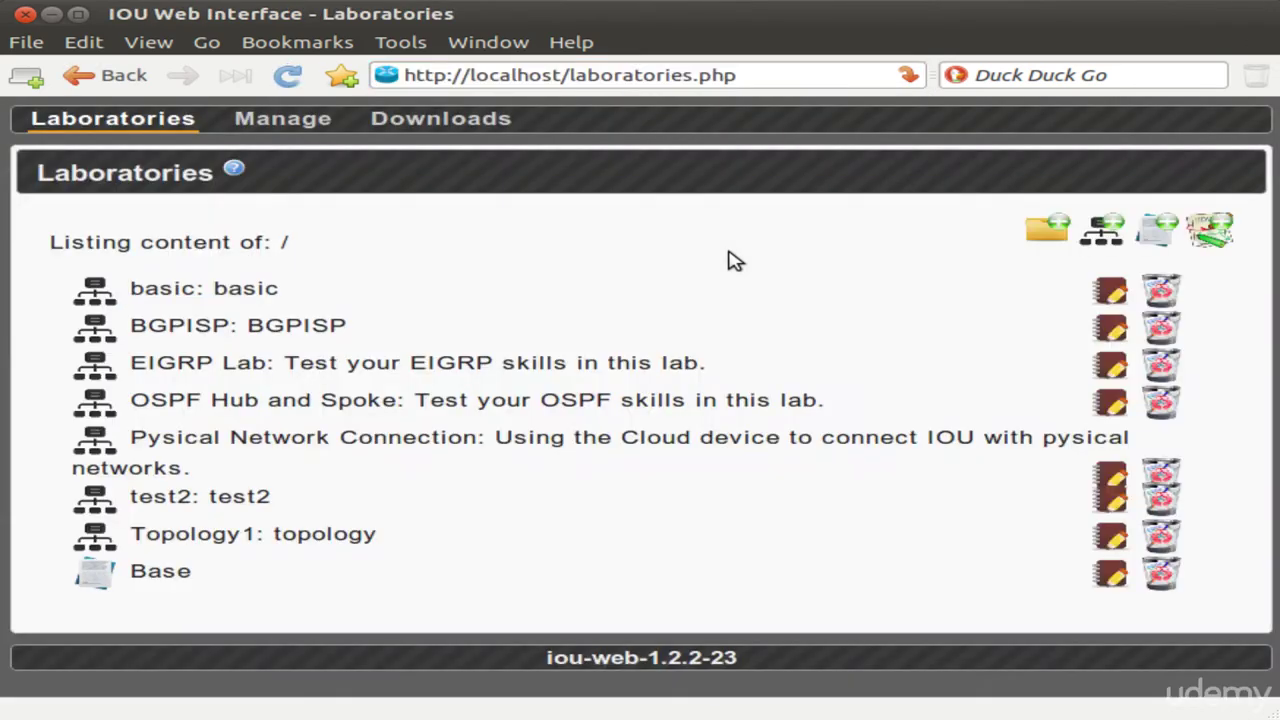
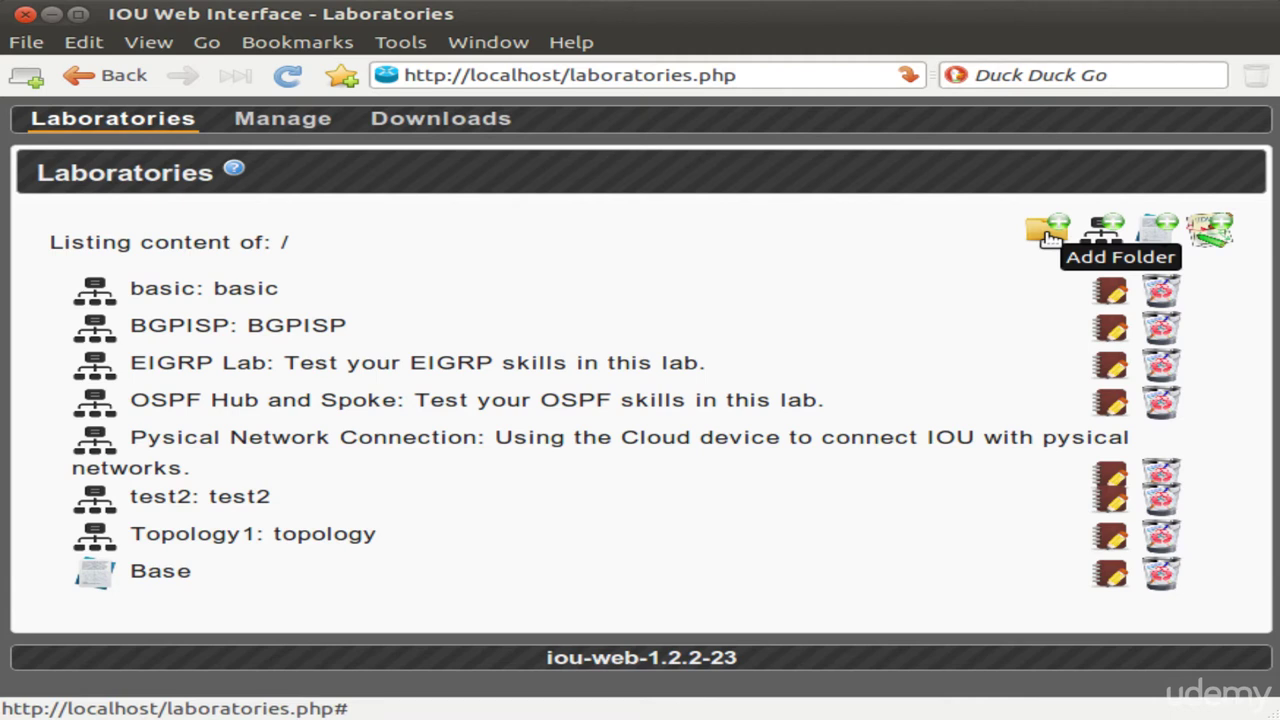
- Open a new lab form and enter 'Mylab' as both its name and description
{"action": "left_click", "coordinate": [1106, 232]}
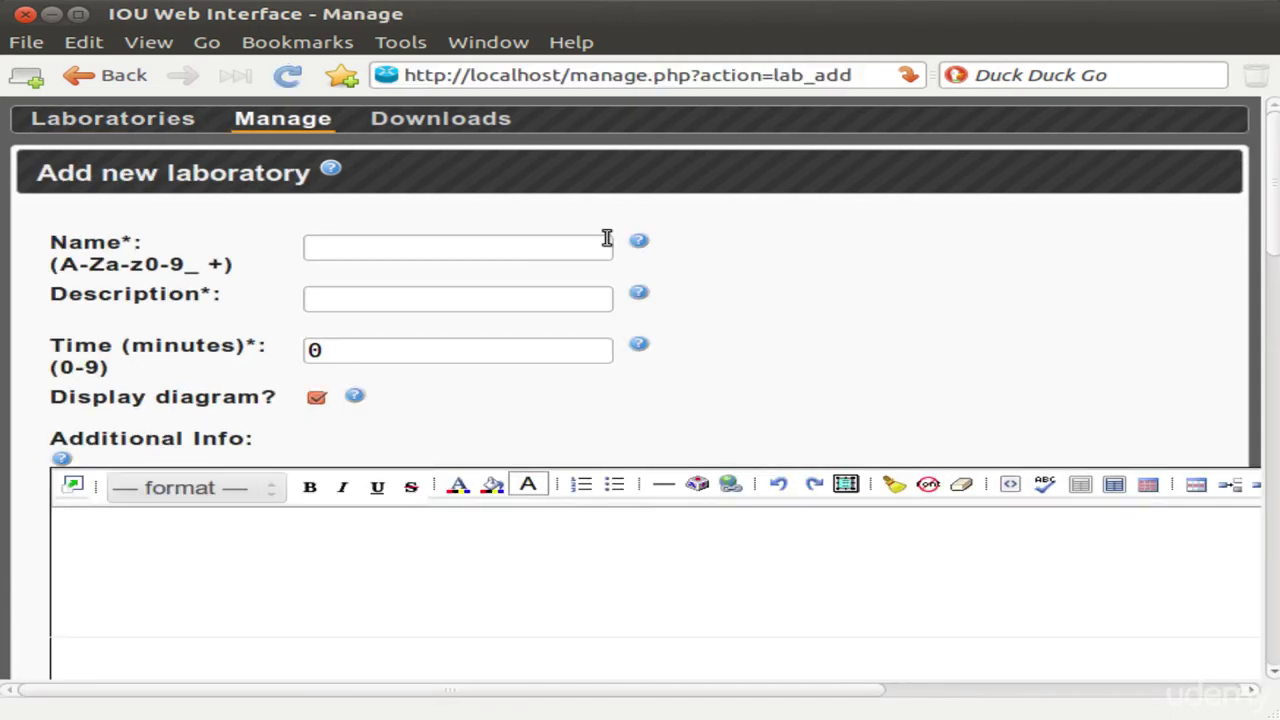
{"action": "left_click", "coordinate": [520, 248]}
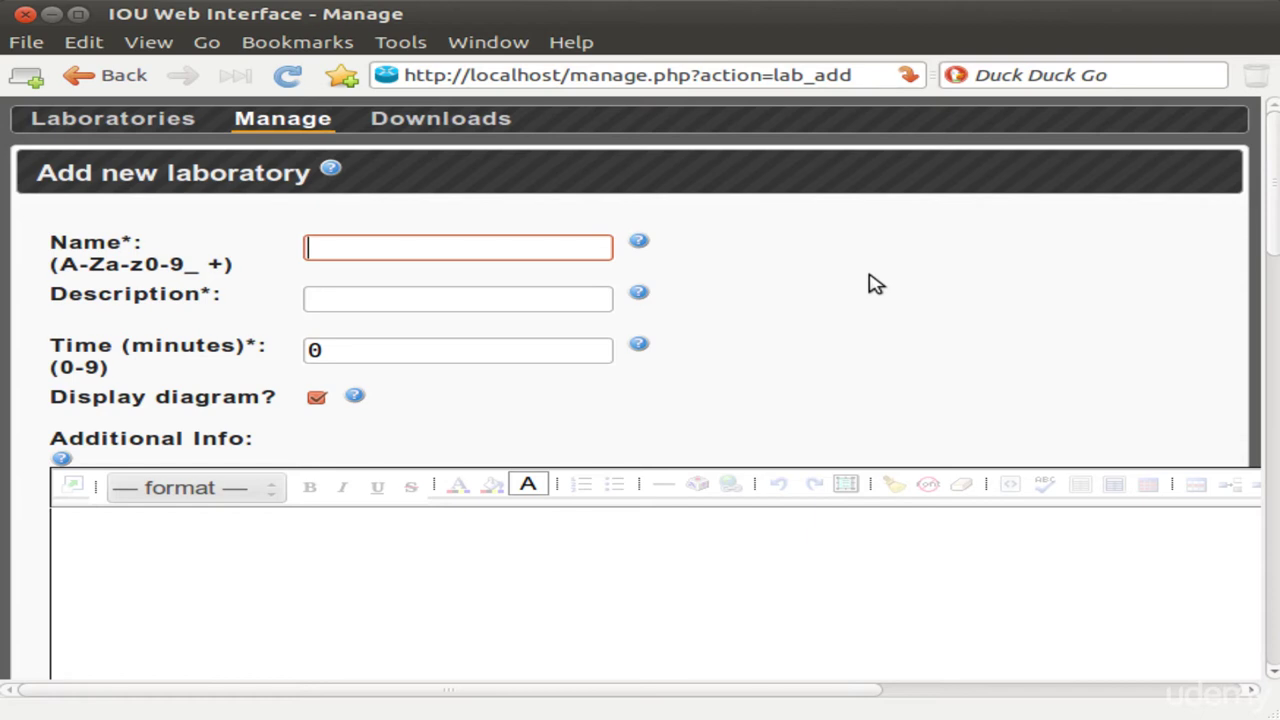
{"action": "type", "text": "Mylan"}
{"action": "key", "text": "BackSpace"}
{"action": "type", "text": "b"}
{"action": "key", "text": "Tab"}
{"action": "key", "text": "Tab"}
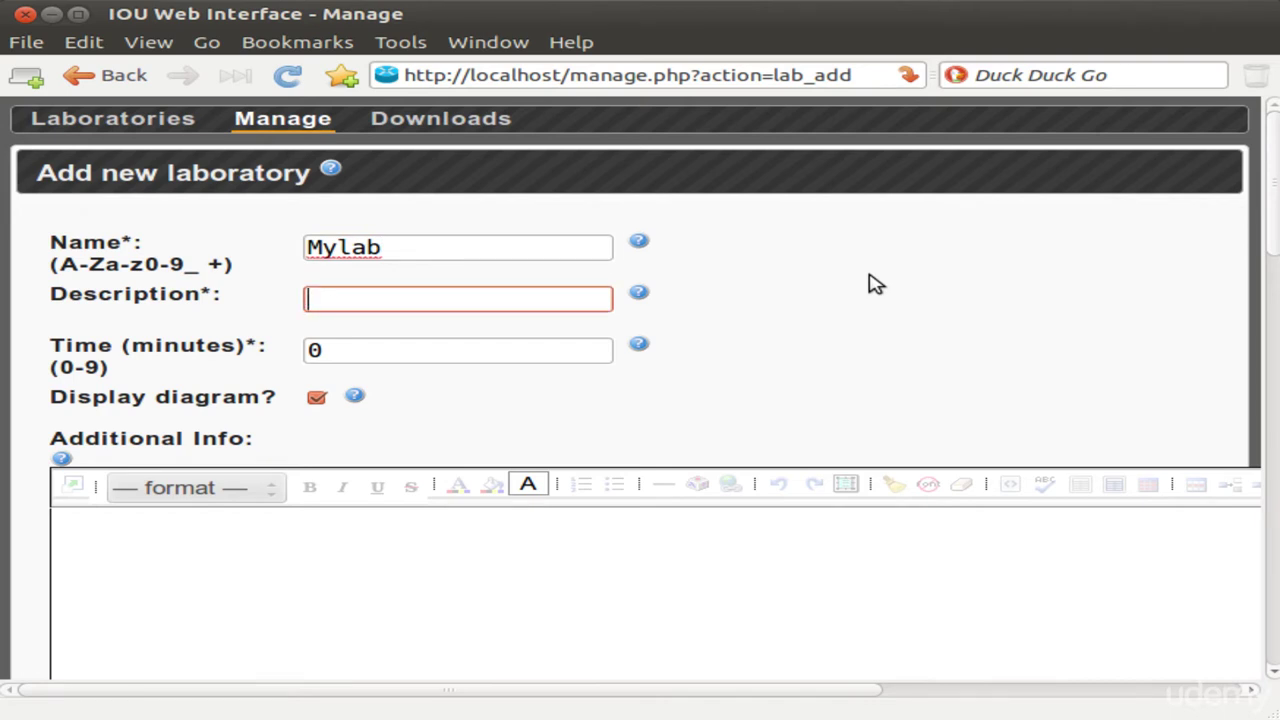
{"action": "type", "text": "Mylab1"}
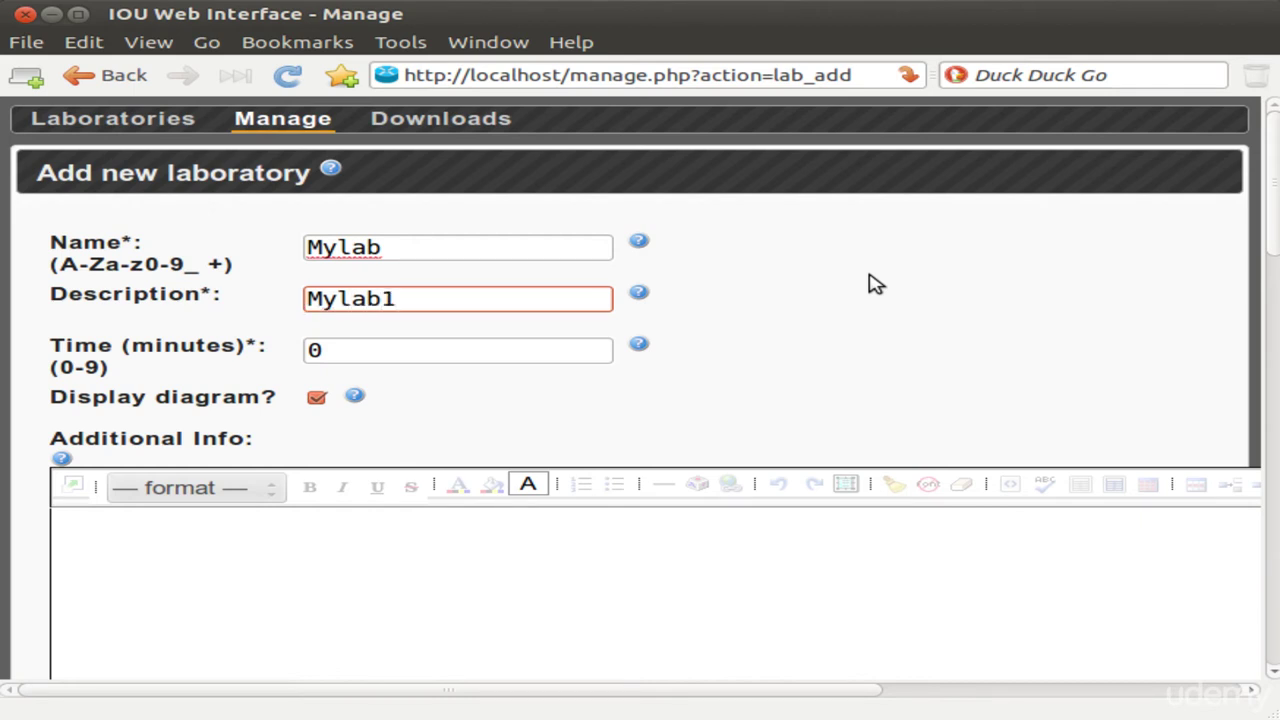
{"action": "key", "text": "BackSpace"}
- Enter the first NETMAP link, 1:0/0 2:0/0, in the NETMAP field
{"action": "scroll", "coordinate": [876, 367], "scroll_direction": "down", "scroll_amount": 3}
{"action": "scroll", "coordinate": [876, 367], "scroll_direction": "down", "scroll_amount": 1}
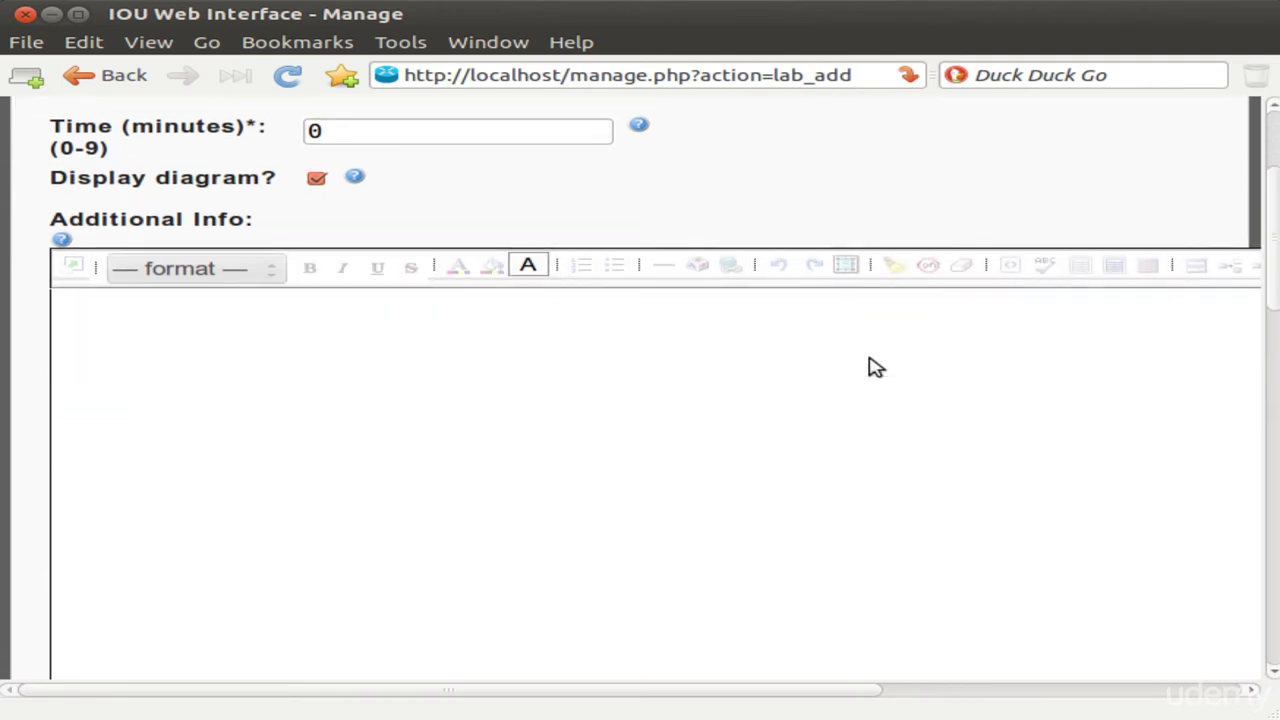
{"action": "scroll", "coordinate": [482, 397], "scroll_direction": "up", "scroll_amount": 2}
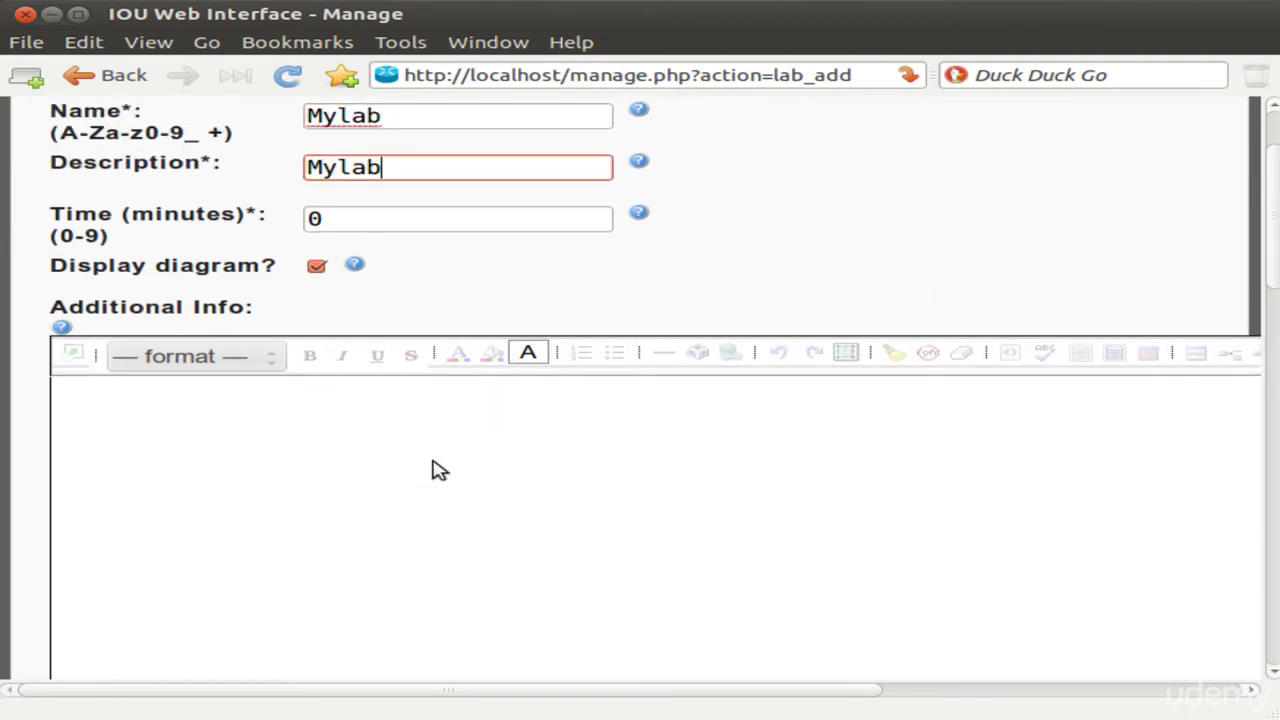
{"action": "scroll", "coordinate": [740, 434], "scroll_direction": "down", "scroll_amount": 6}
{"action": "scroll", "coordinate": [745, 434], "scroll_direction": "down", "scroll_amount": 7}
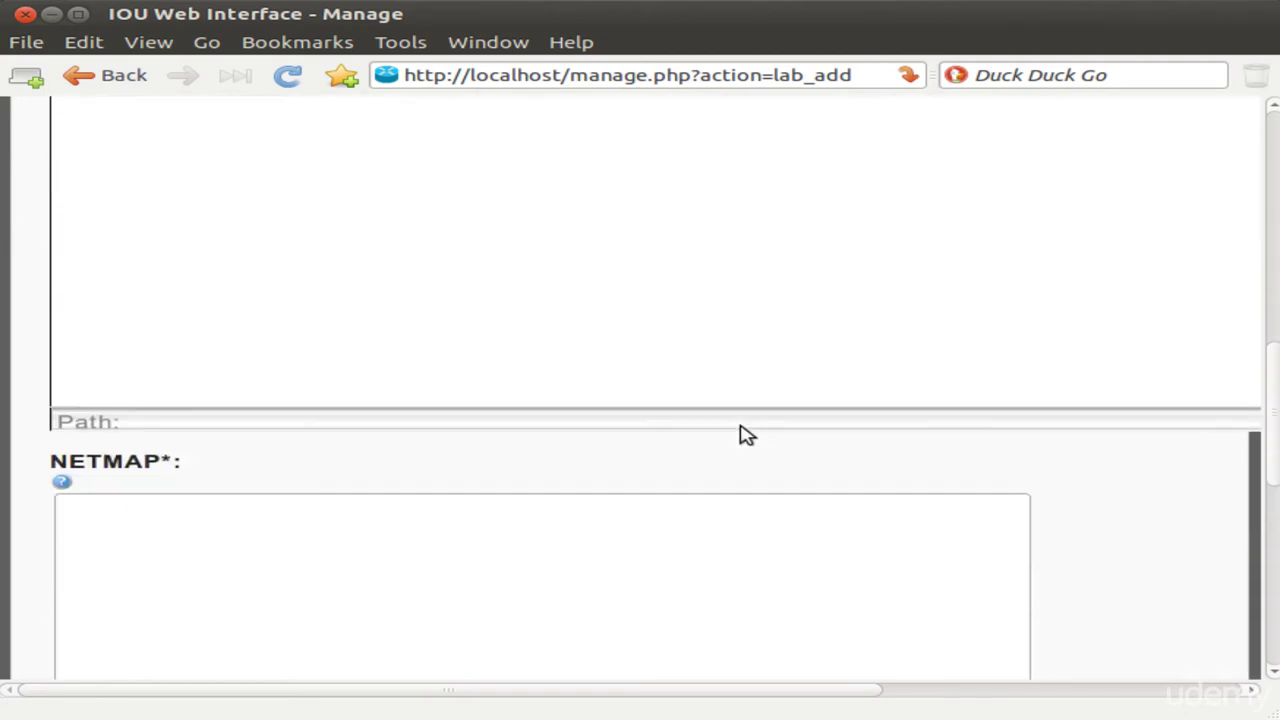
{"action": "scroll", "coordinate": [745, 430], "scroll_direction": "down", "scroll_amount": 3}
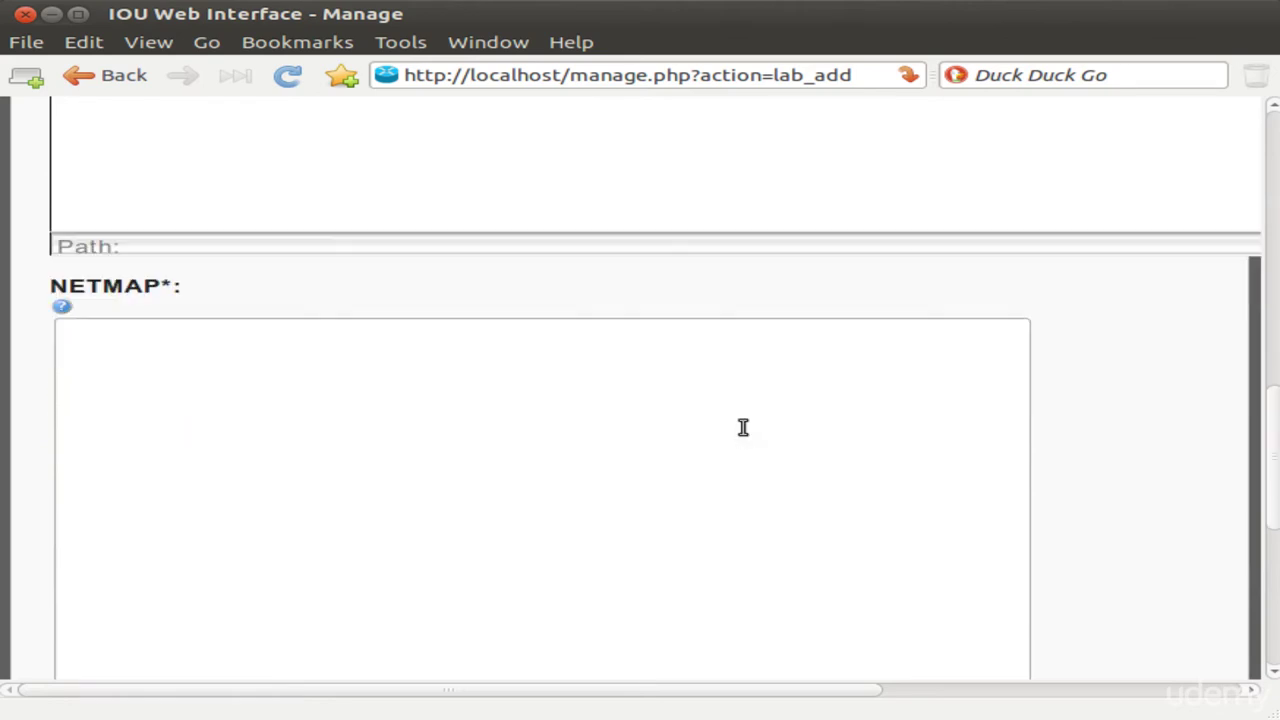
{"action": "scroll", "coordinate": [743, 427], "scroll_direction": "down", "scroll_amount": 4}
{"action": "scroll", "coordinate": [743, 427], "scroll_direction": "up", "scroll_amount": 5}
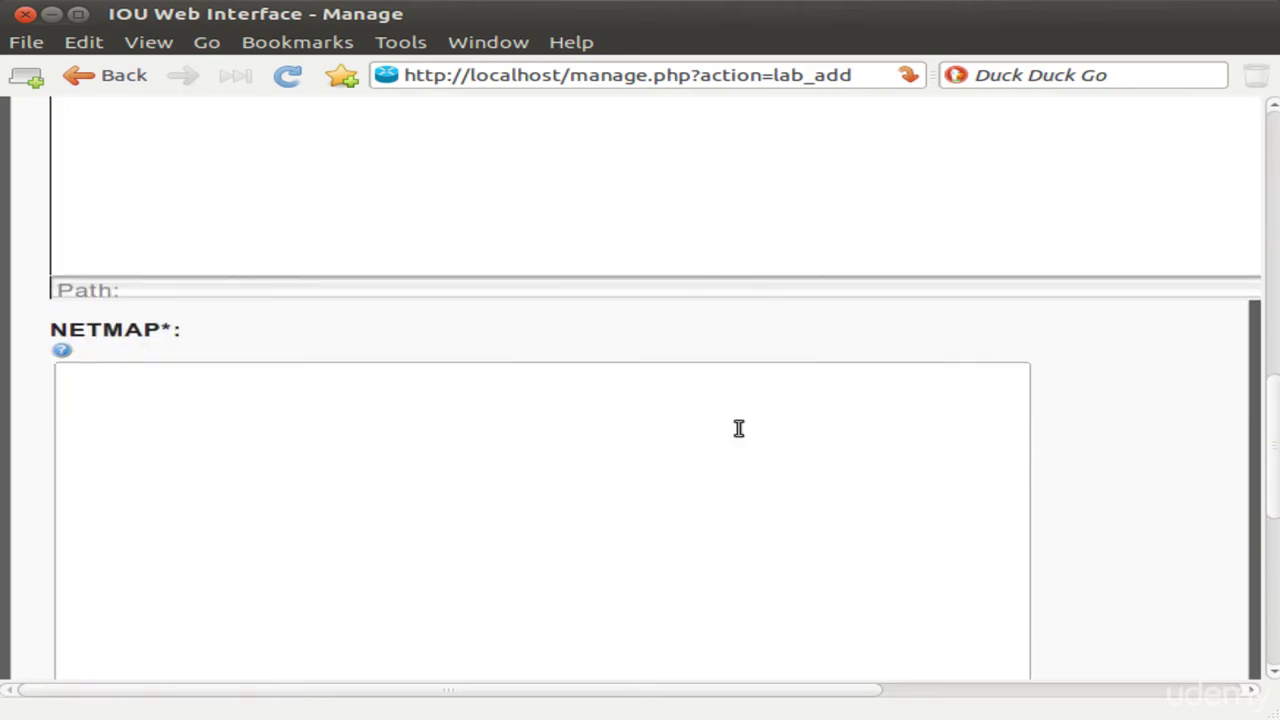
{"action": "left_click", "coordinate": [466, 446]}
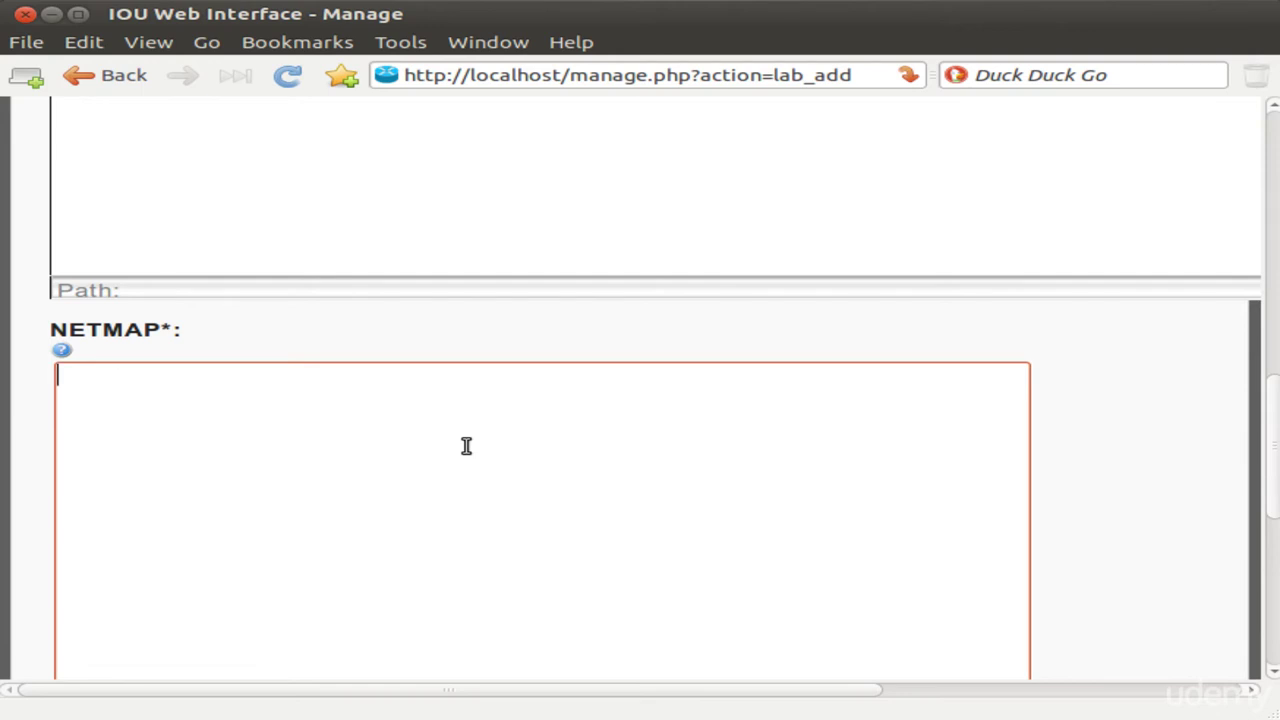
{"action": "scroll", "coordinate": [466, 448], "scroll_direction": "up", "scroll_amount": 10}
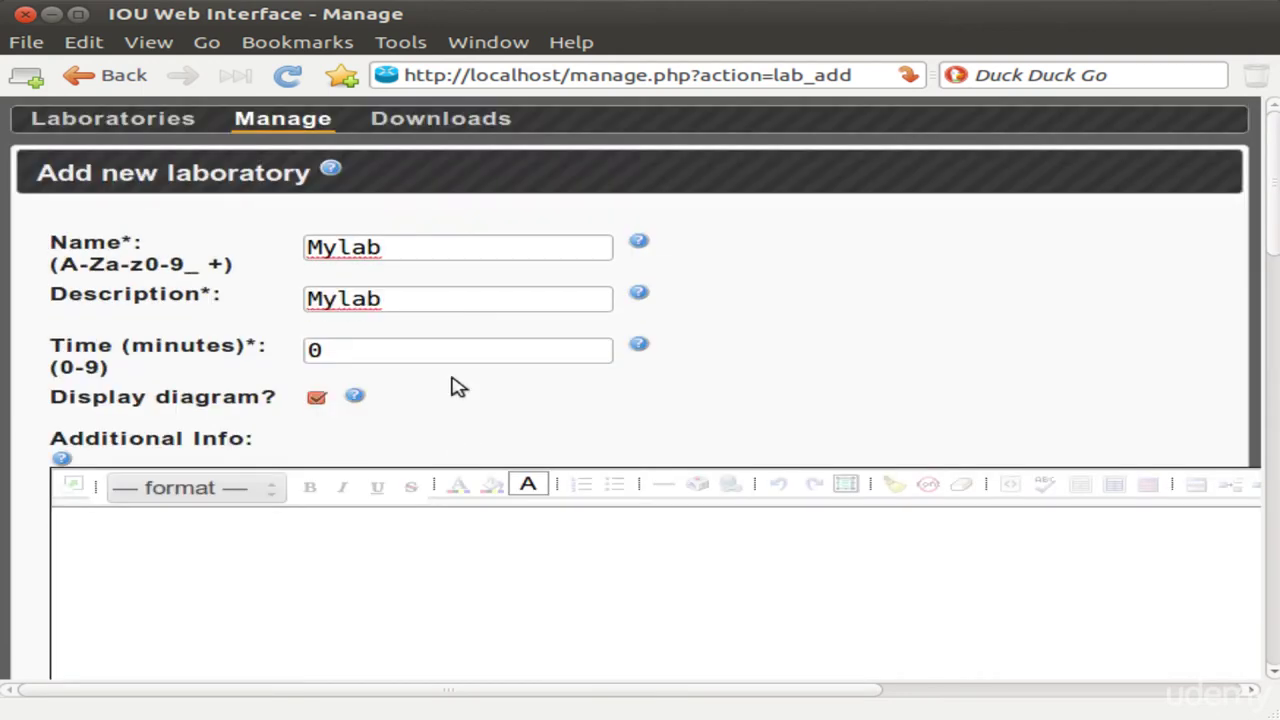
{"action": "scroll", "coordinate": [578, 438], "scroll_direction": "down", "scroll_amount": 5}
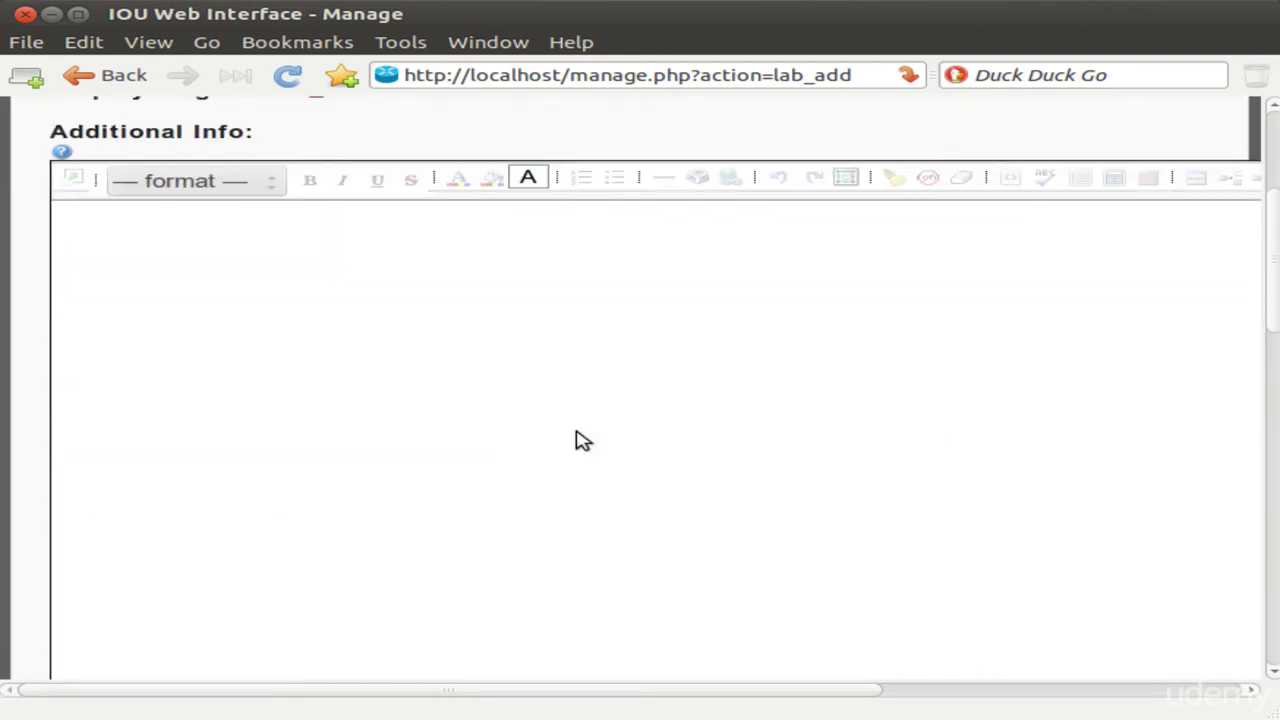
{"action": "scroll", "coordinate": [580, 438], "scroll_direction": "down", "scroll_amount": 5}
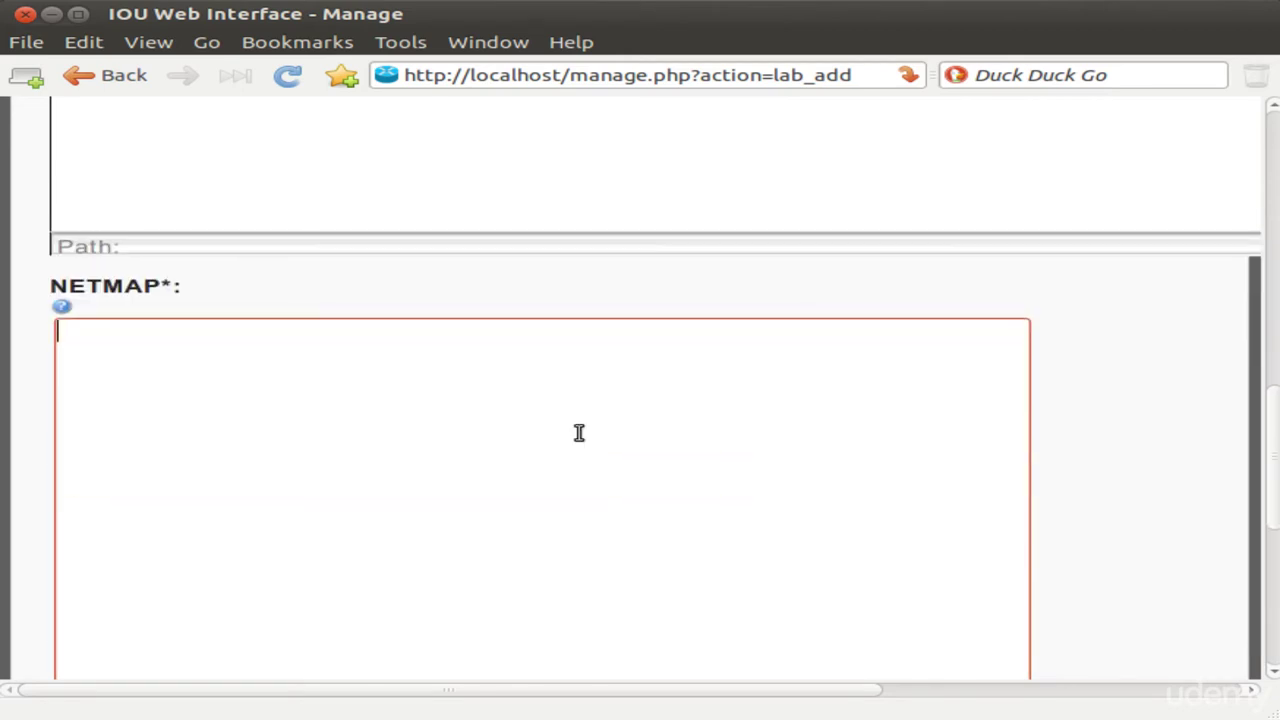
{"action": "type", "text": "1:0/0 2"}
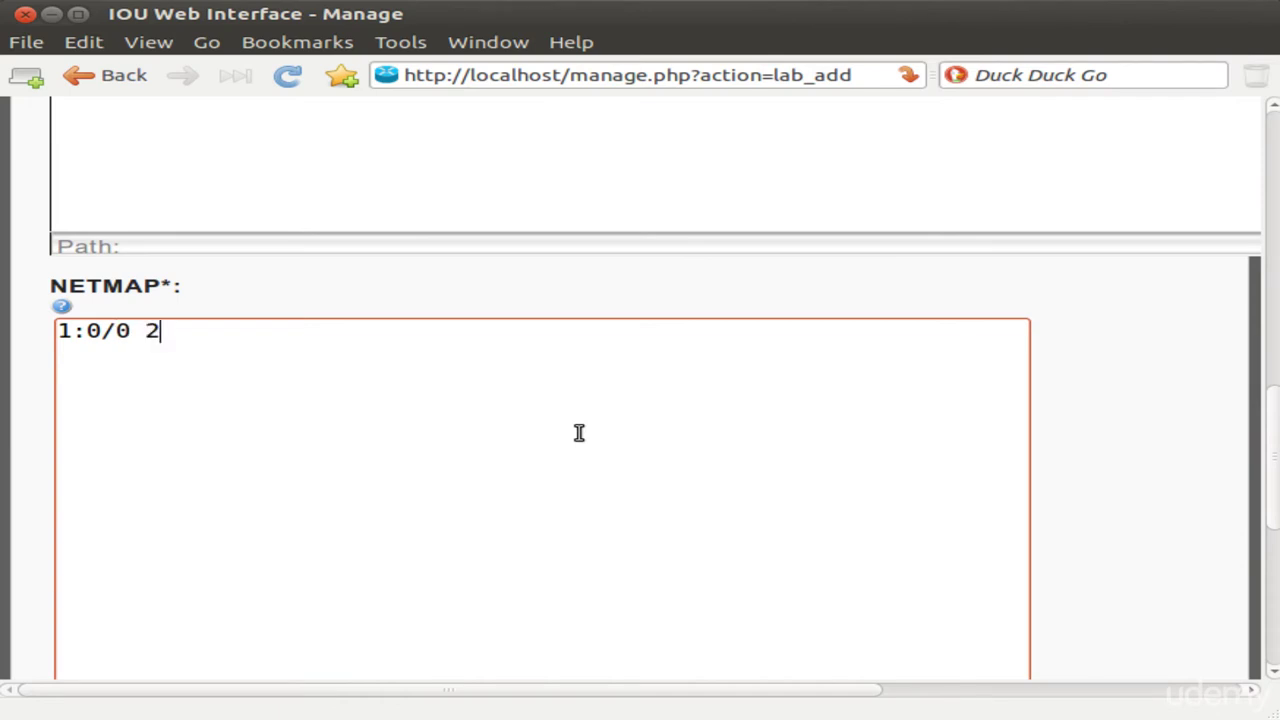
{"action": "type", "text": ":0/0"}
{"action": "key", "text": "Return"}
- Add the NETMAP links 2:0/1 3:0/1 and 3:0/0 1:0/1, then create the lab
{"action": "type", "text": "2:0/"}
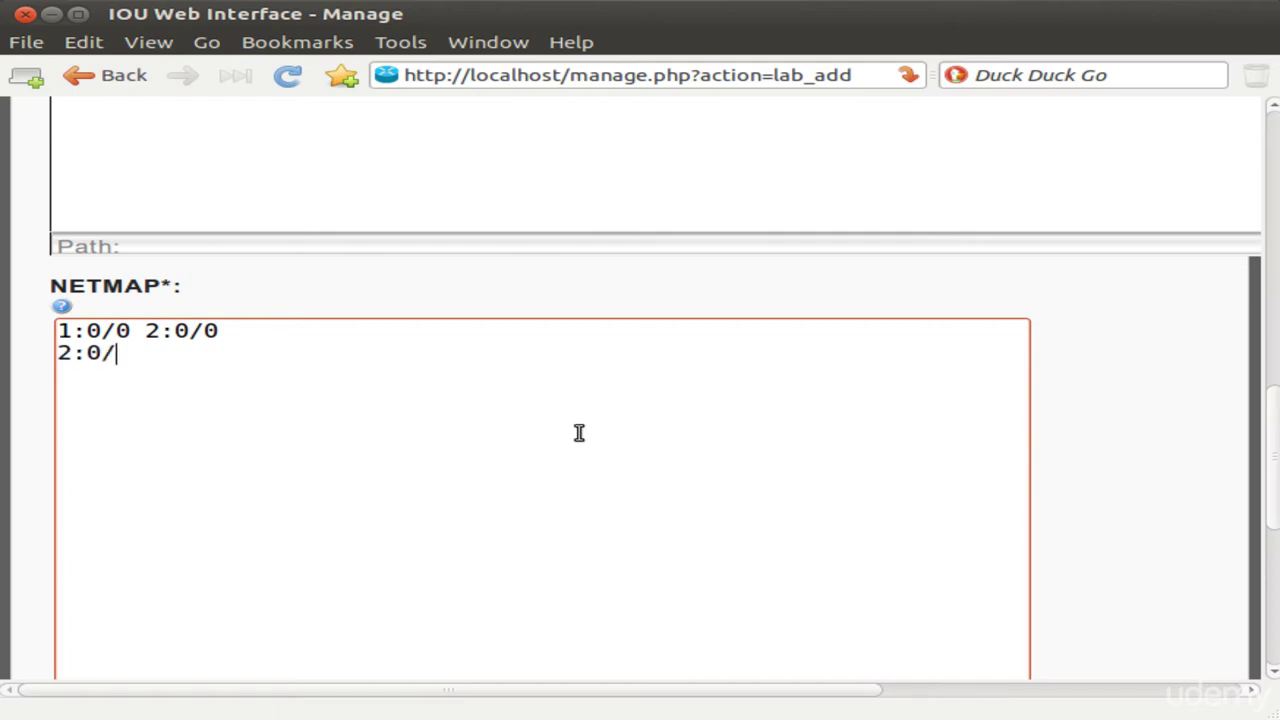
{"action": "type", "text": "1 3:0/1"}
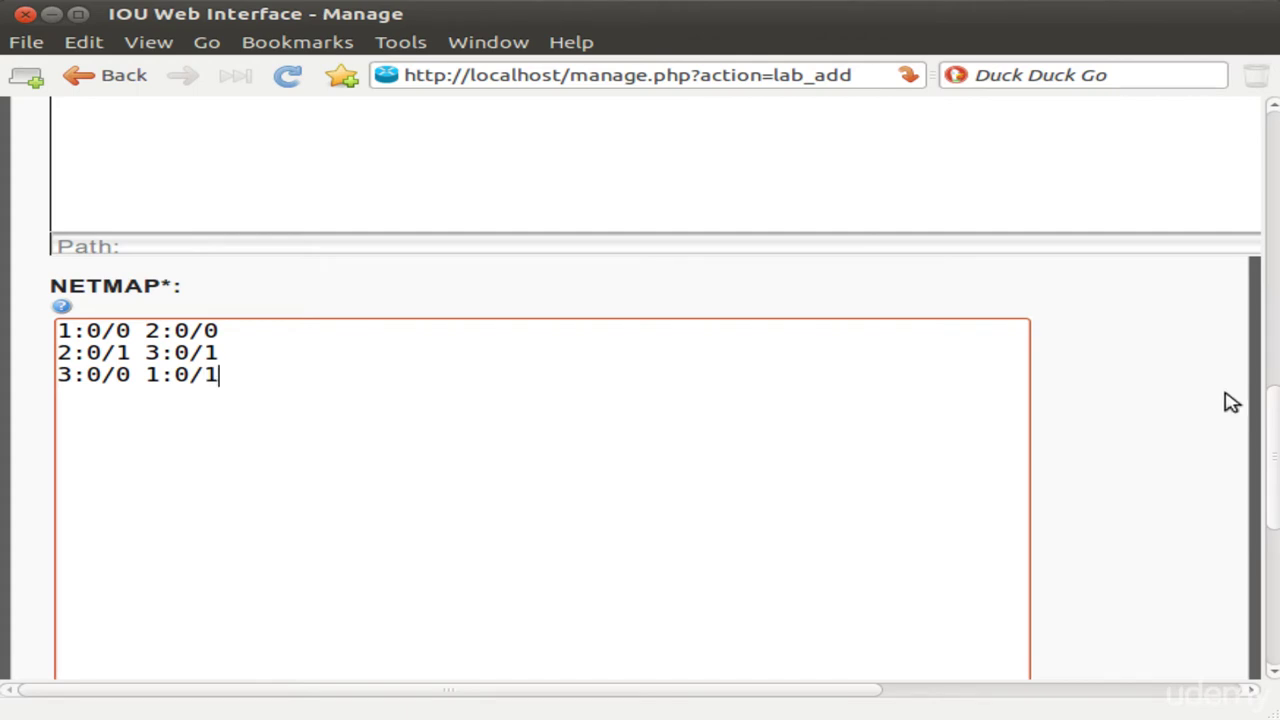
{"action": "scroll", "coordinate": [1158, 363], "scroll_direction": "down", "scroll_amount": 4}
{"action": "scroll", "coordinate": [1158, 363], "scroll_direction": "down", "scroll_amount": 3}
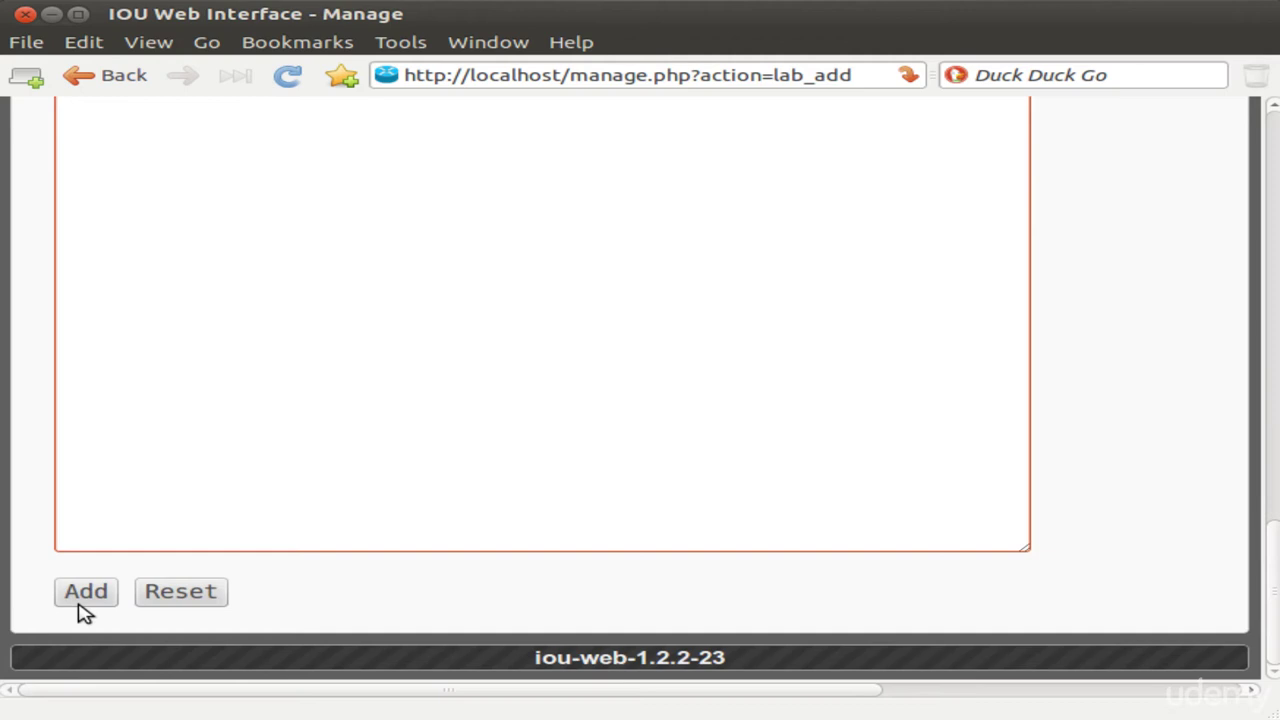
{"action": "left_click", "coordinate": [86, 597]}
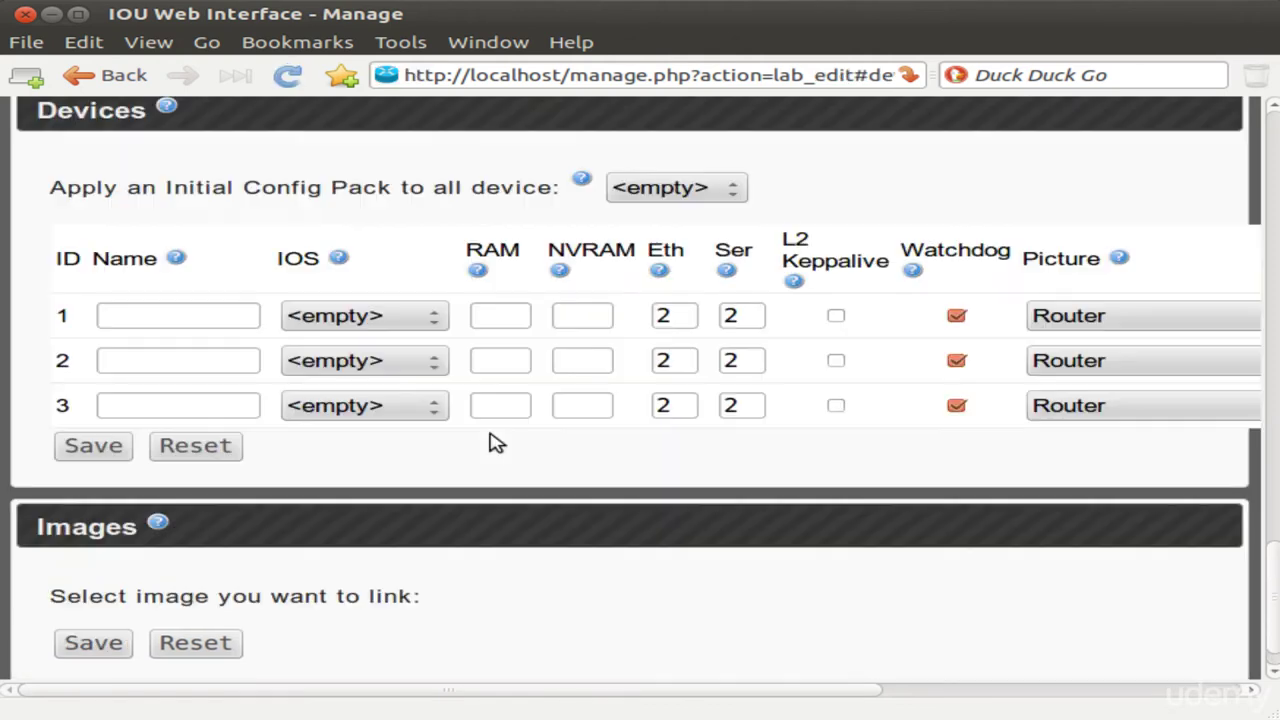
- Name devices 1, 2 and 3 as R1, R2 and R3 in the Devices table
{"action": "scroll", "coordinate": [585, 470], "scroll_direction": "up", "scroll_amount": 10}
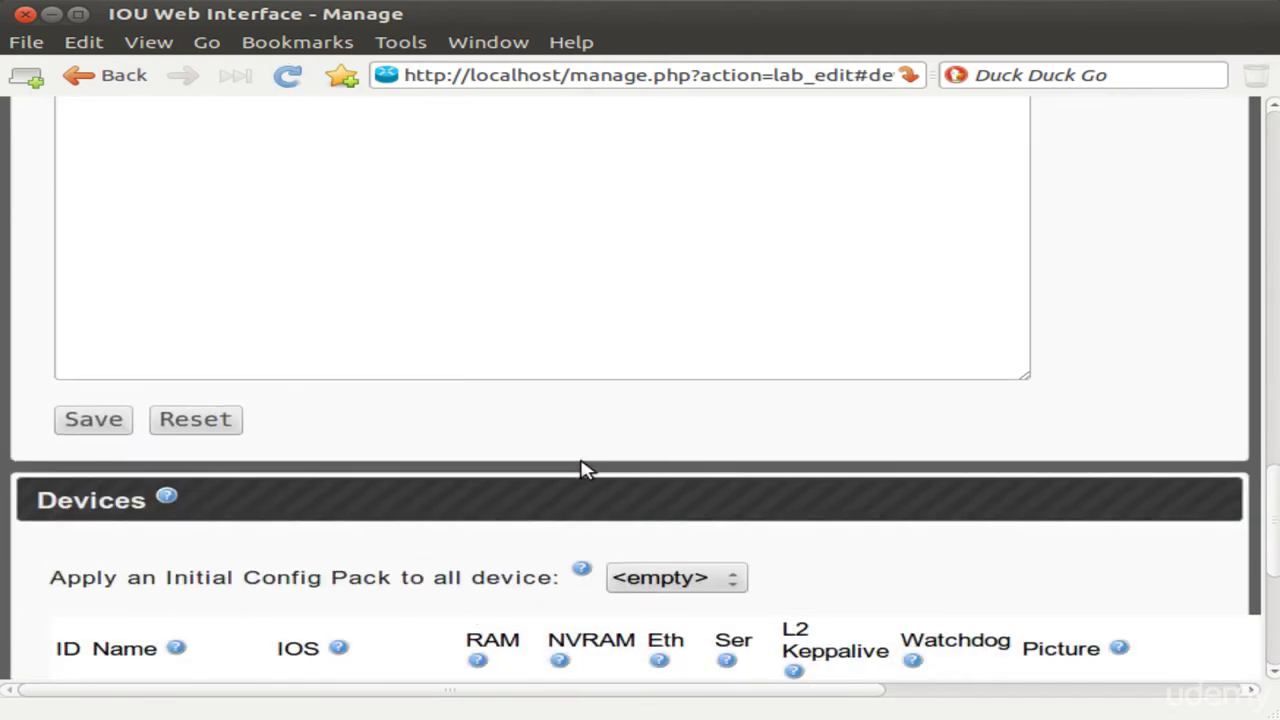
{"action": "scroll", "coordinate": [584, 462], "scroll_direction": "down", "scroll_amount": 10}
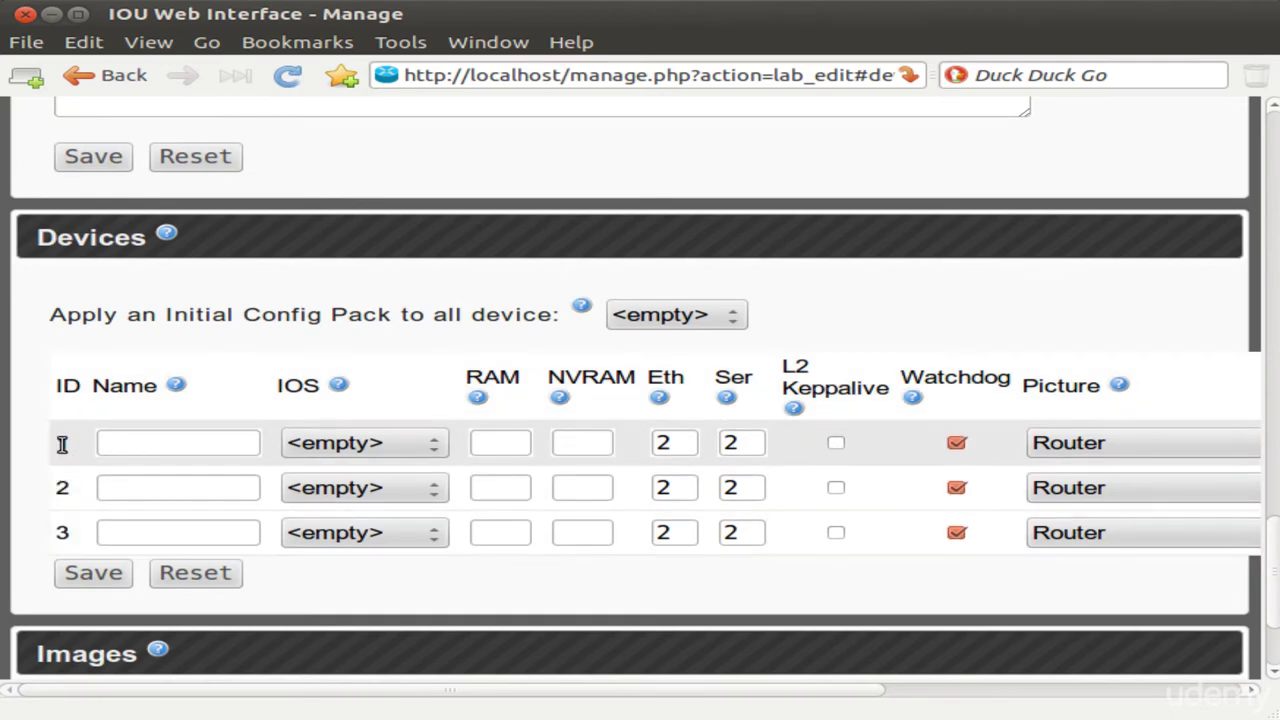
{"action": "scroll", "coordinate": [172, 276], "scroll_direction": "up", "scroll_amount": 7}
{"action": "scroll", "coordinate": [172, 276], "scroll_direction": "up", "scroll_amount": 7}
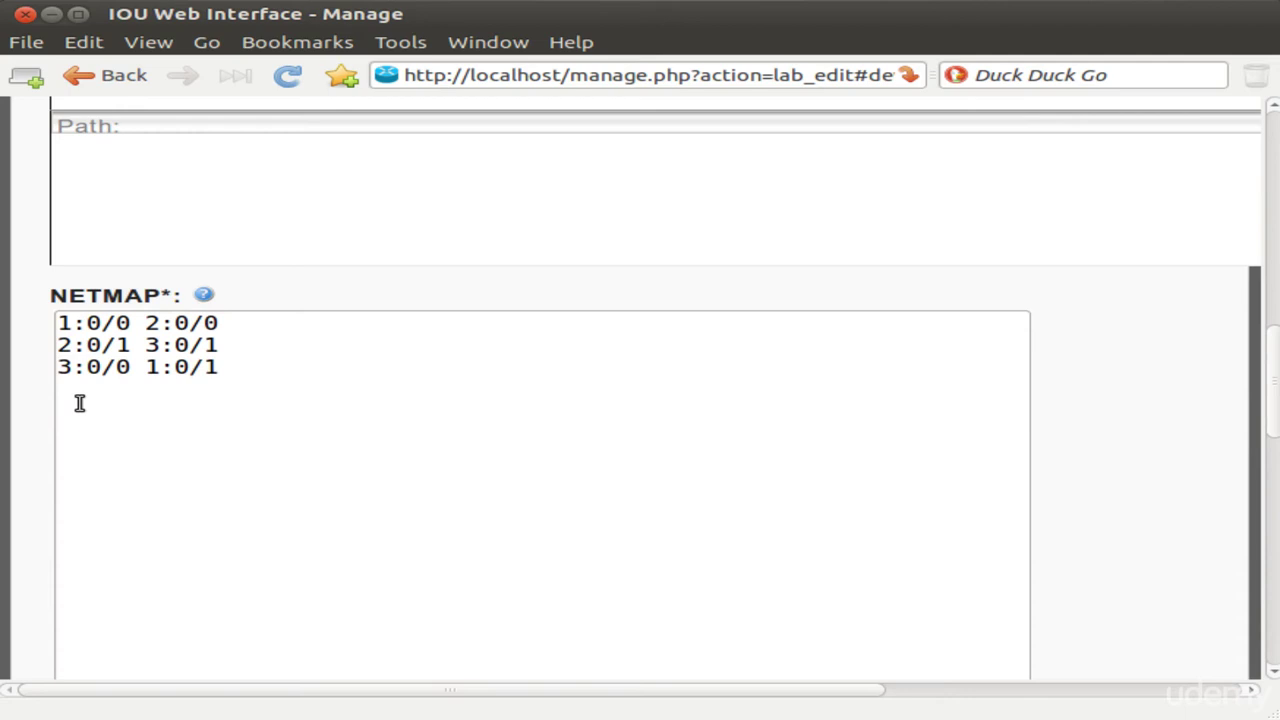
{"action": "scroll", "coordinate": [80, 403], "scroll_direction": "down", "scroll_amount": 14}
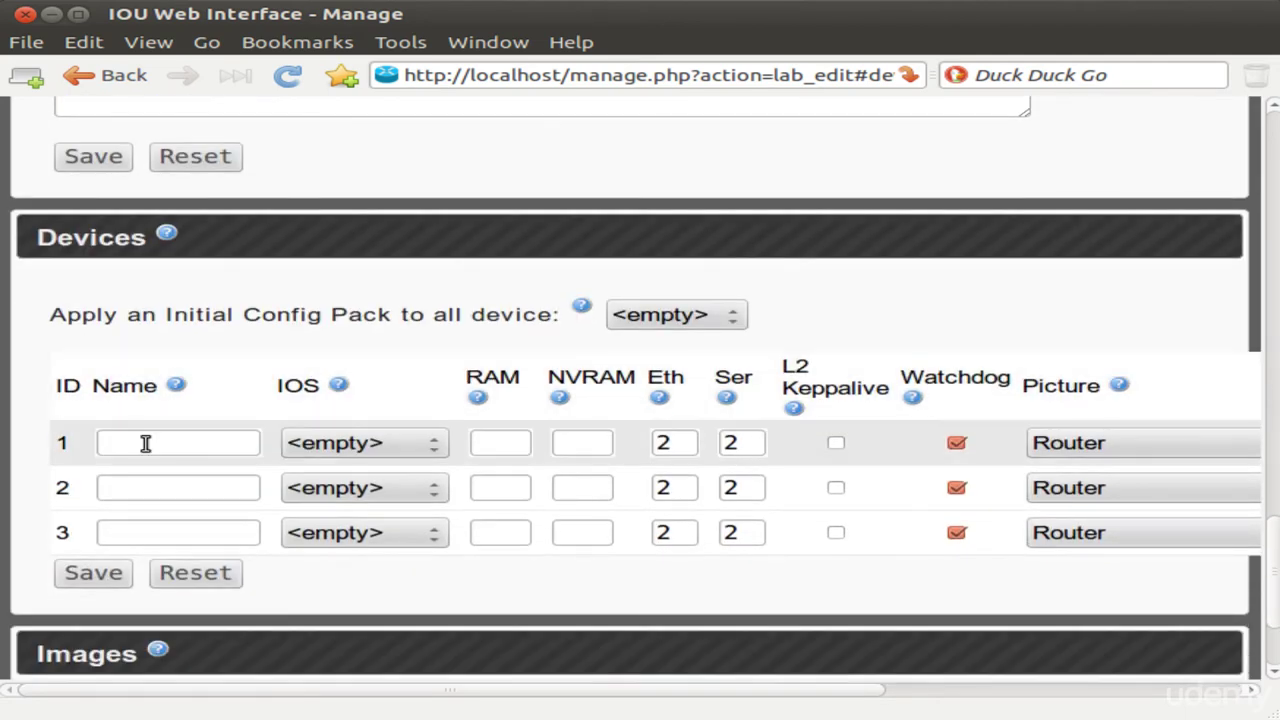
{"action": "left_click", "coordinate": [145, 443]}
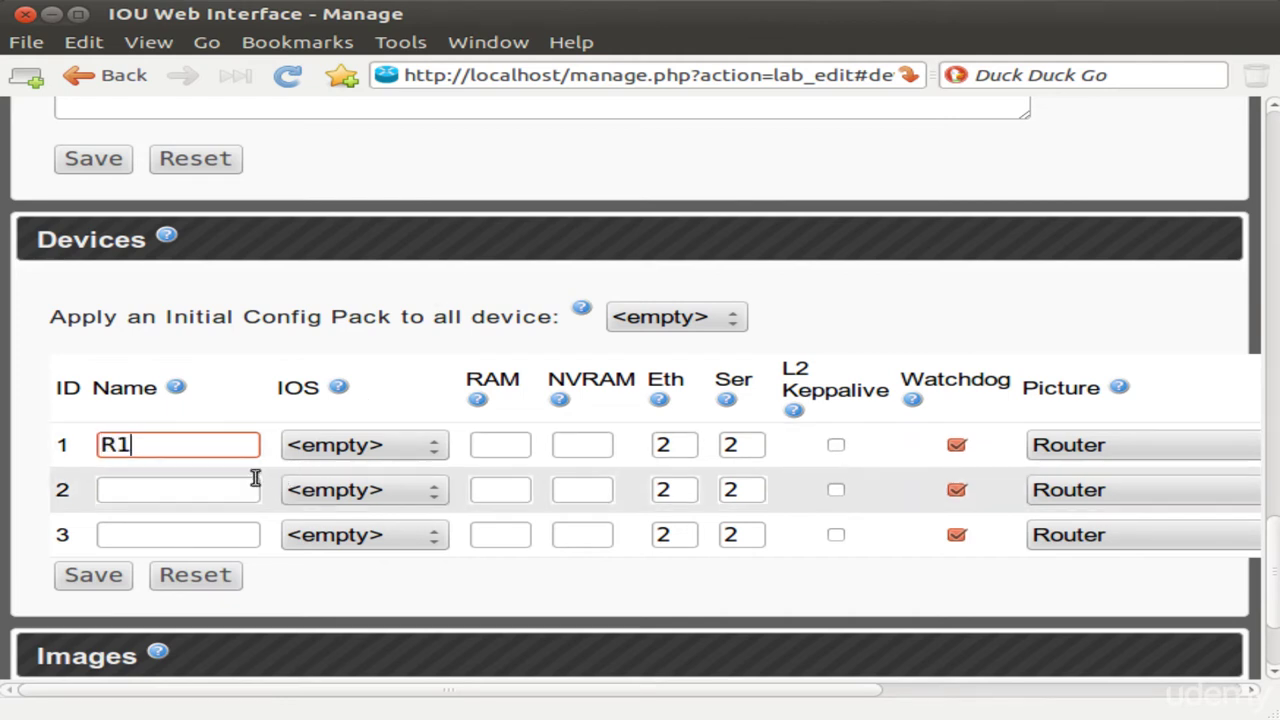
{"action": "left_click", "coordinate": [197, 495]}
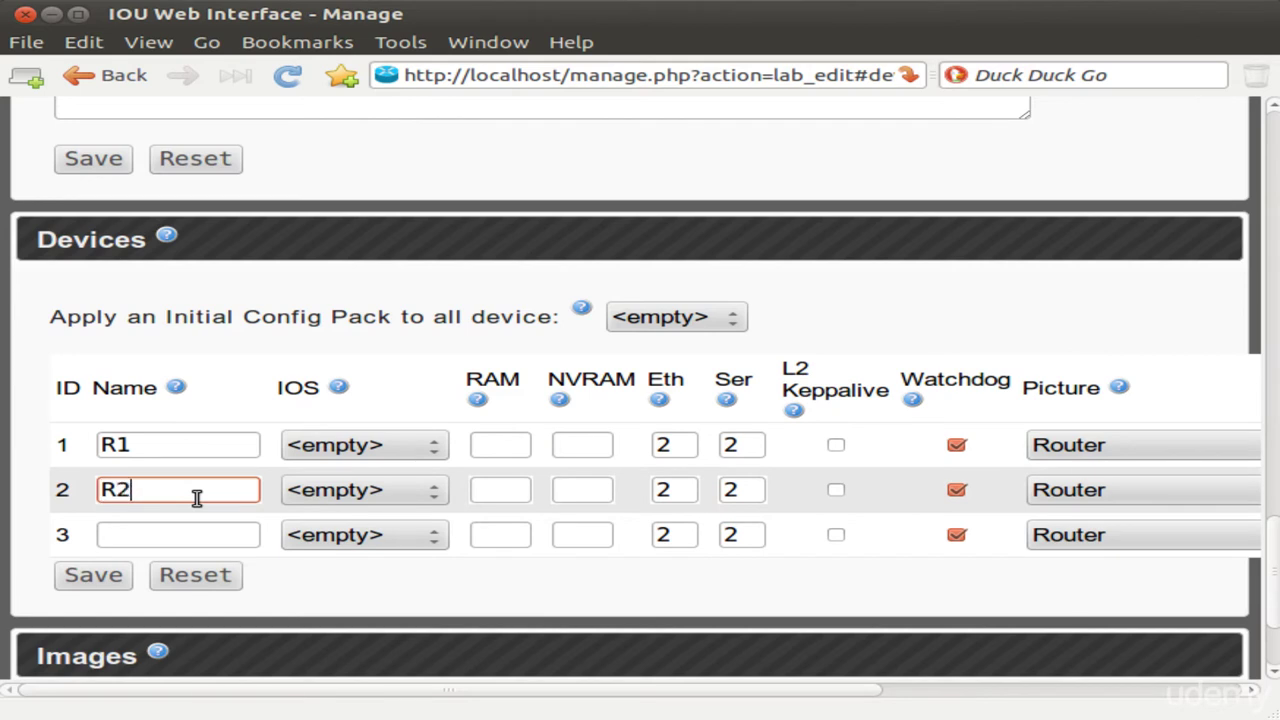
{"action": "left_click", "coordinate": [165, 537]}
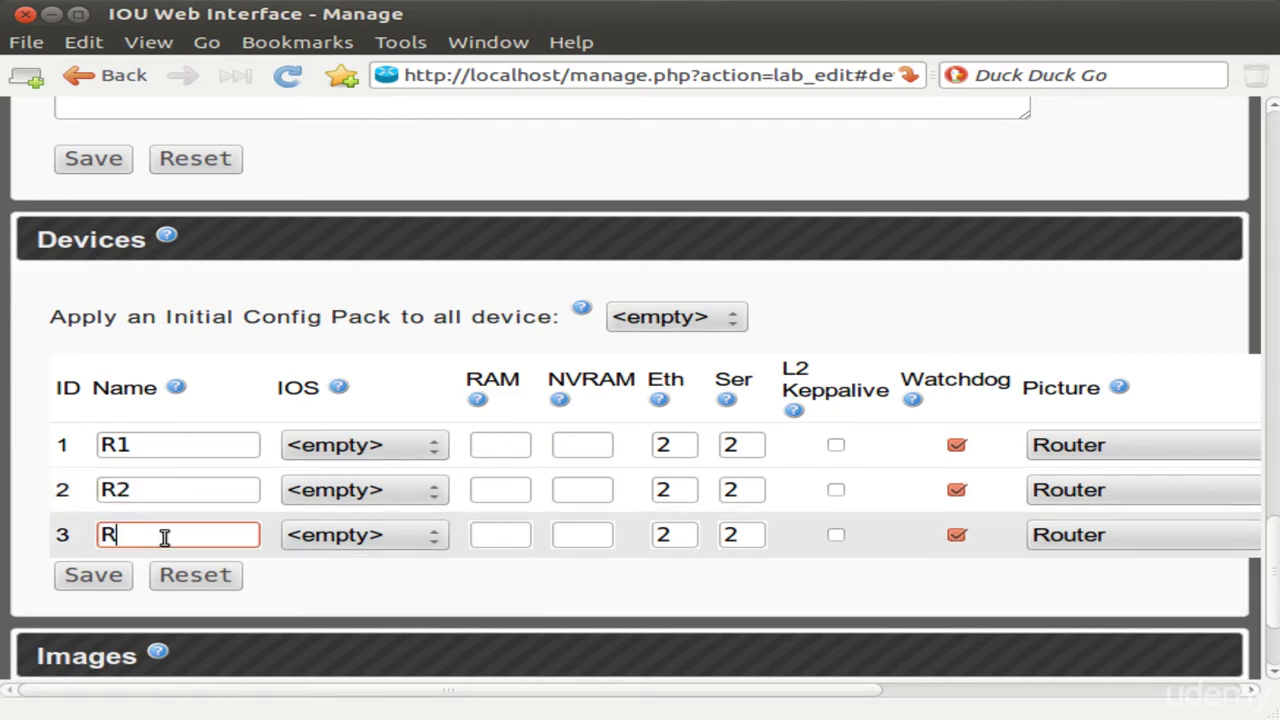
{"action": "type", "text": "R3"}
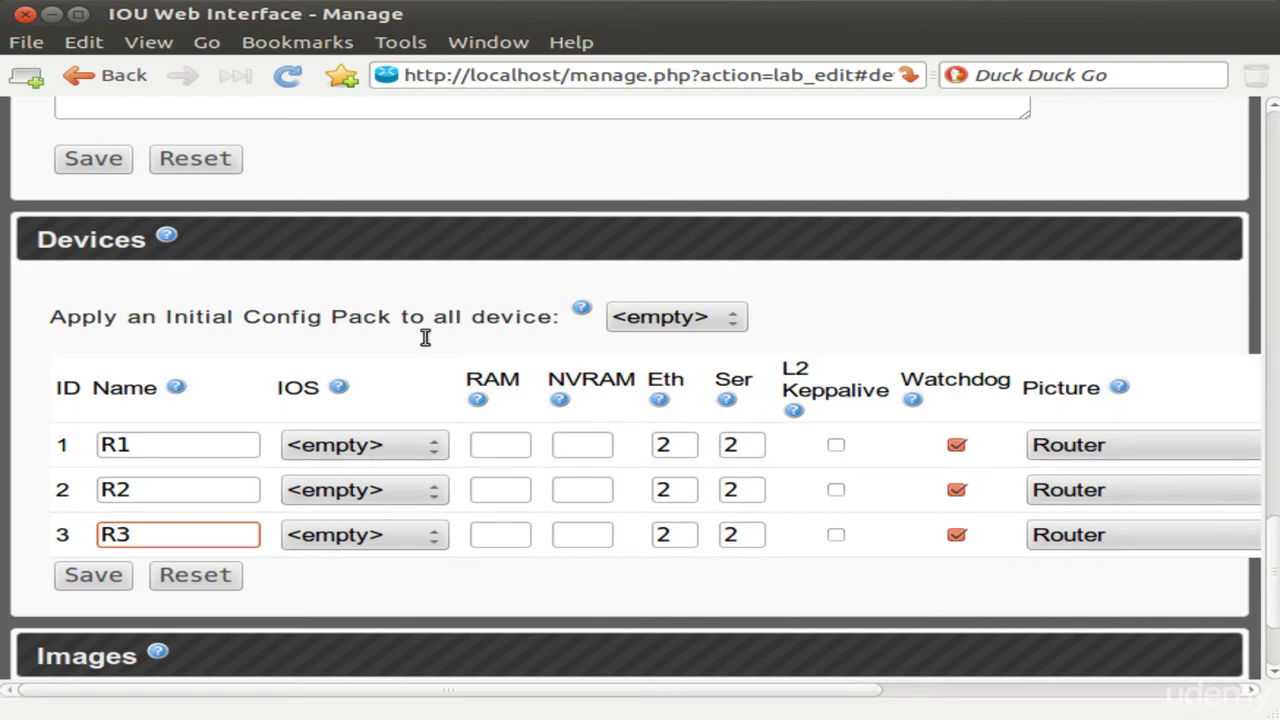
{"action": "left_click", "coordinate": [403, 455]}
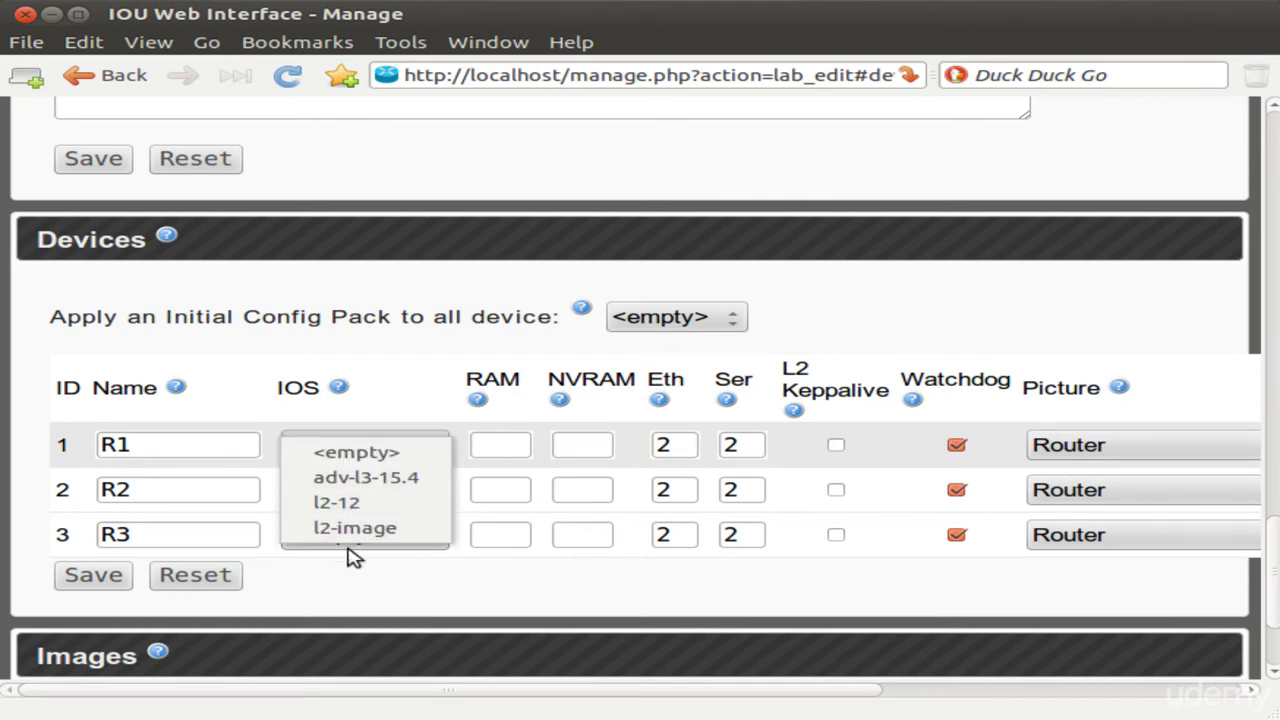
- Give R1, R2 and R3 the adv-l3-15.4 image, save the devices, and reopen Mylab
{"action": "left_click", "coordinate": [392, 478]}
{"action": "left_click", "coordinate": [388, 490]}
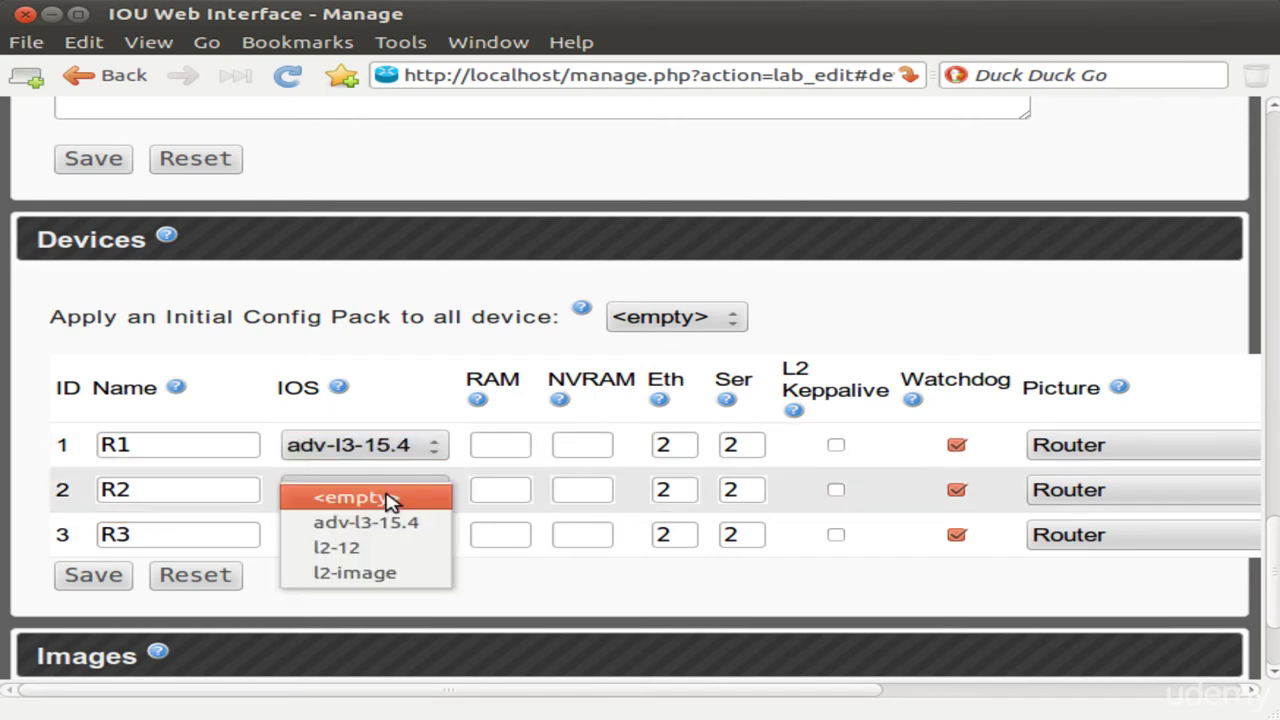
{"action": "left_click", "coordinate": [389, 522]}
{"action": "left_click", "coordinate": [376, 541]}
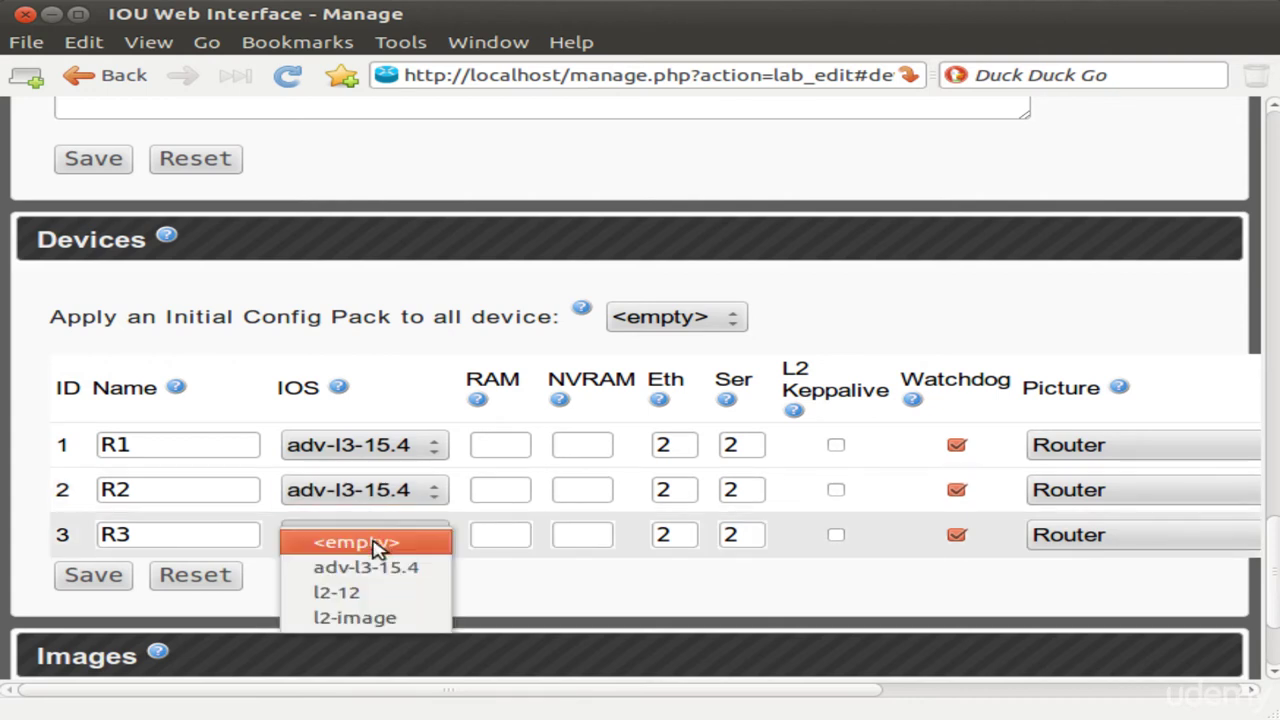
{"action": "left_click", "coordinate": [363, 566]}
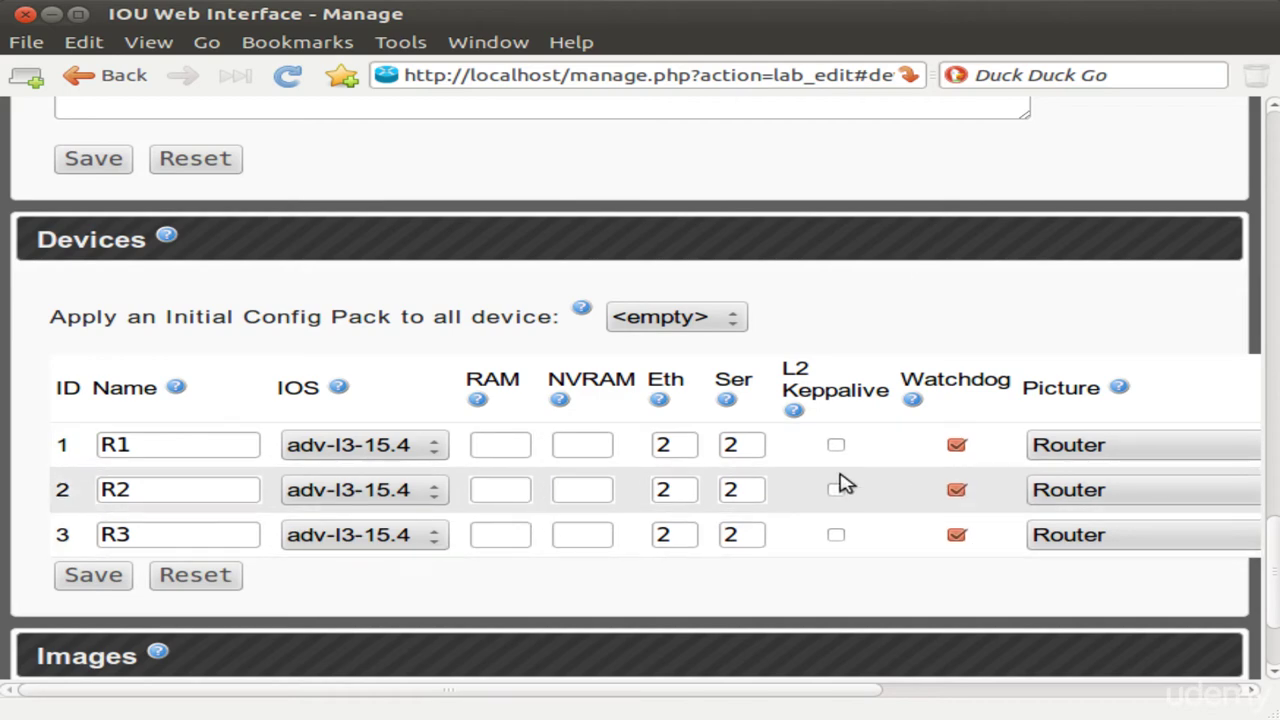
{"action": "left_click", "coordinate": [93, 578]}
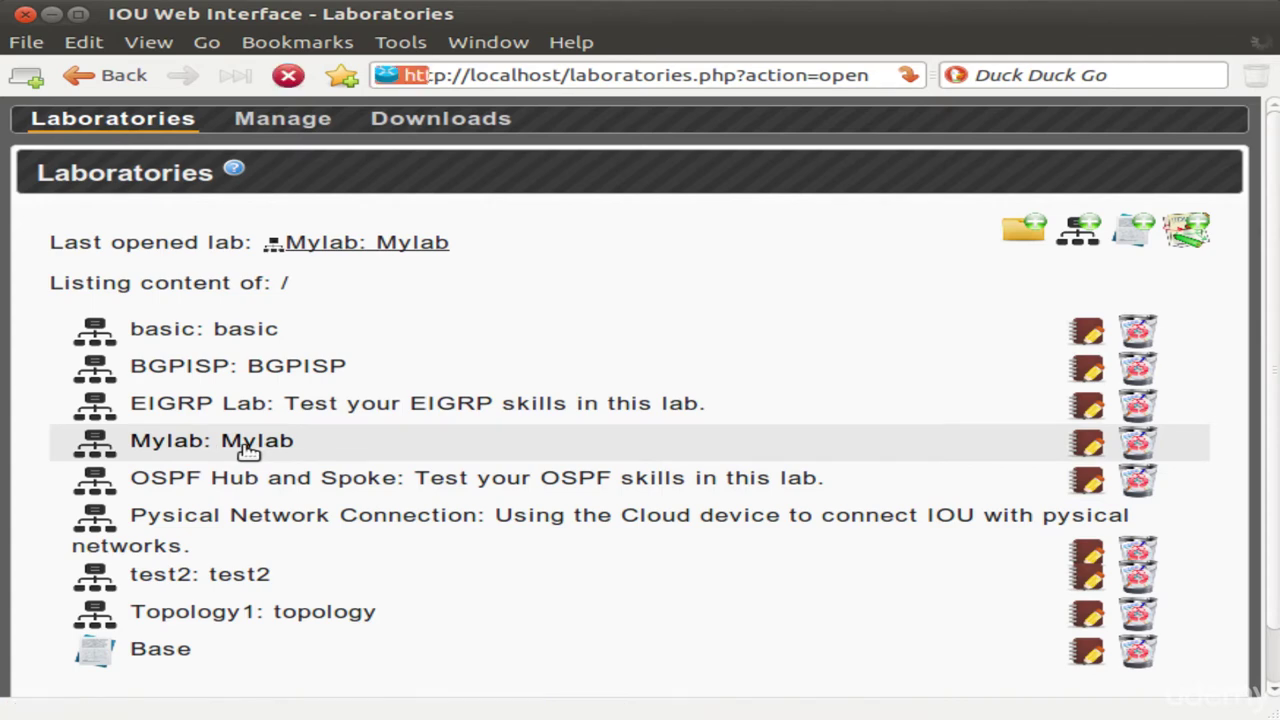
{"action": "left_click", "coordinate": [250, 449]}
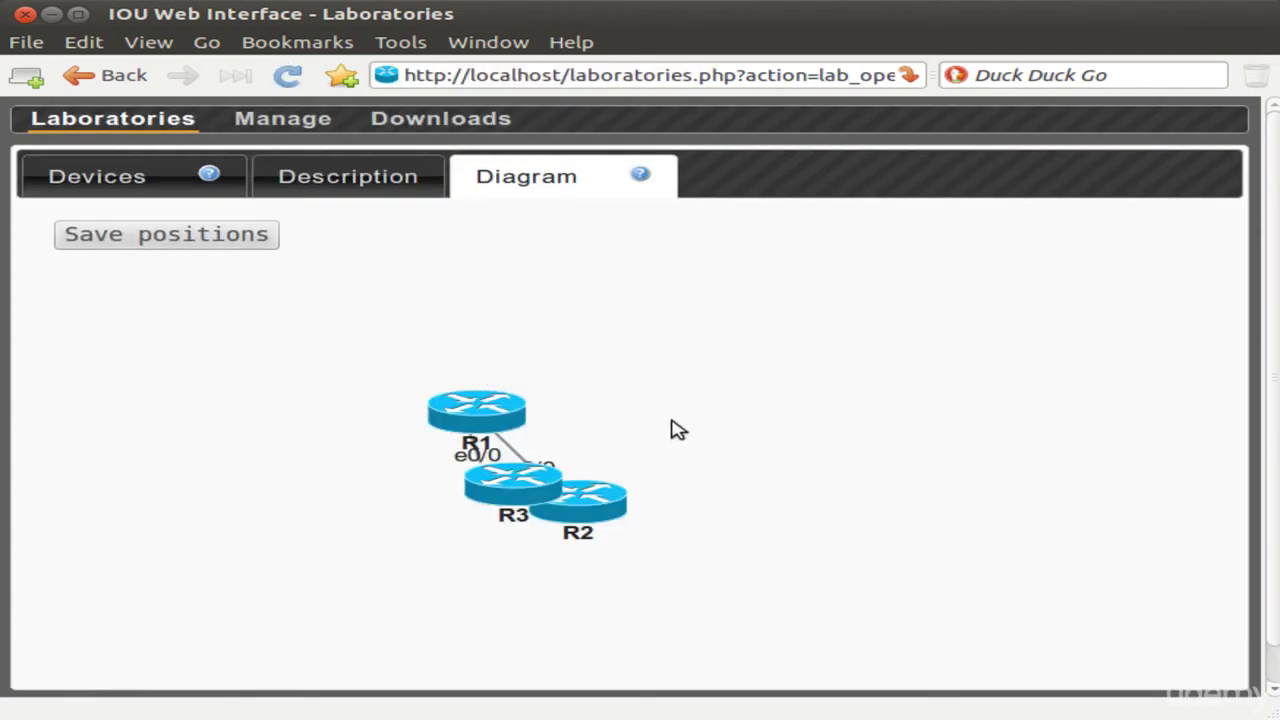
- Drag R1, R3 and R2 into a triangle and save the positions
{"action": "left_click_drag", "start_coordinate": [495, 415], "coordinate": [660, 345]}
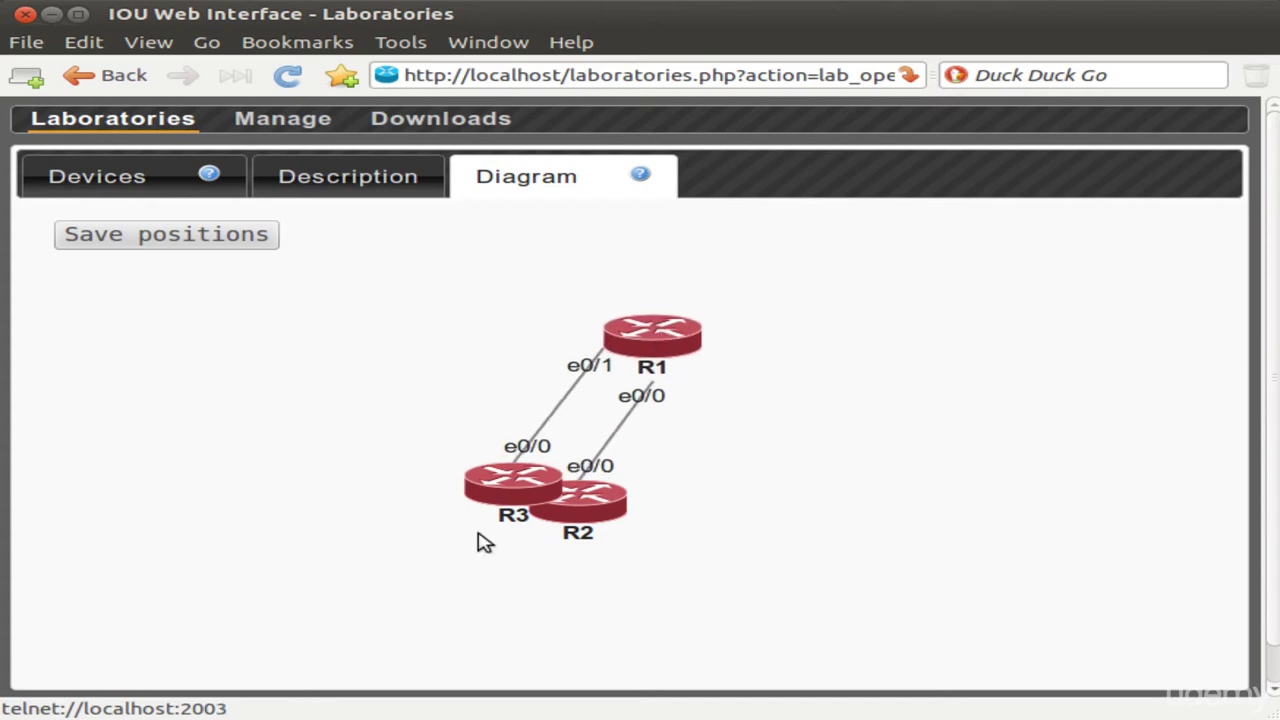
{"action": "left_click_drag", "start_coordinate": [511, 499], "coordinate": [342, 359]}
{"action": "left_click_drag", "start_coordinate": [560, 509], "coordinate": [482, 490]}
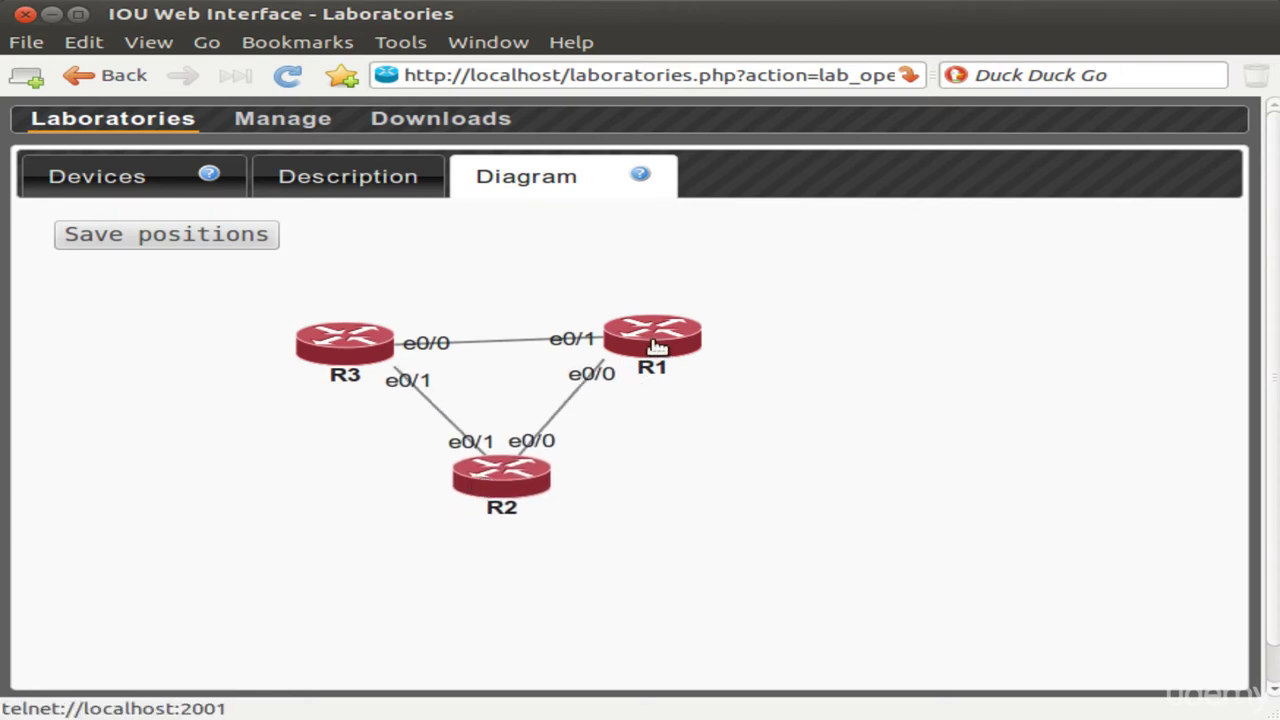
{"action": "left_click_drag", "start_coordinate": [654, 345], "coordinate": [675, 346]}
{"action": "left_click_drag", "start_coordinate": [529, 477], "coordinate": [560, 500]}
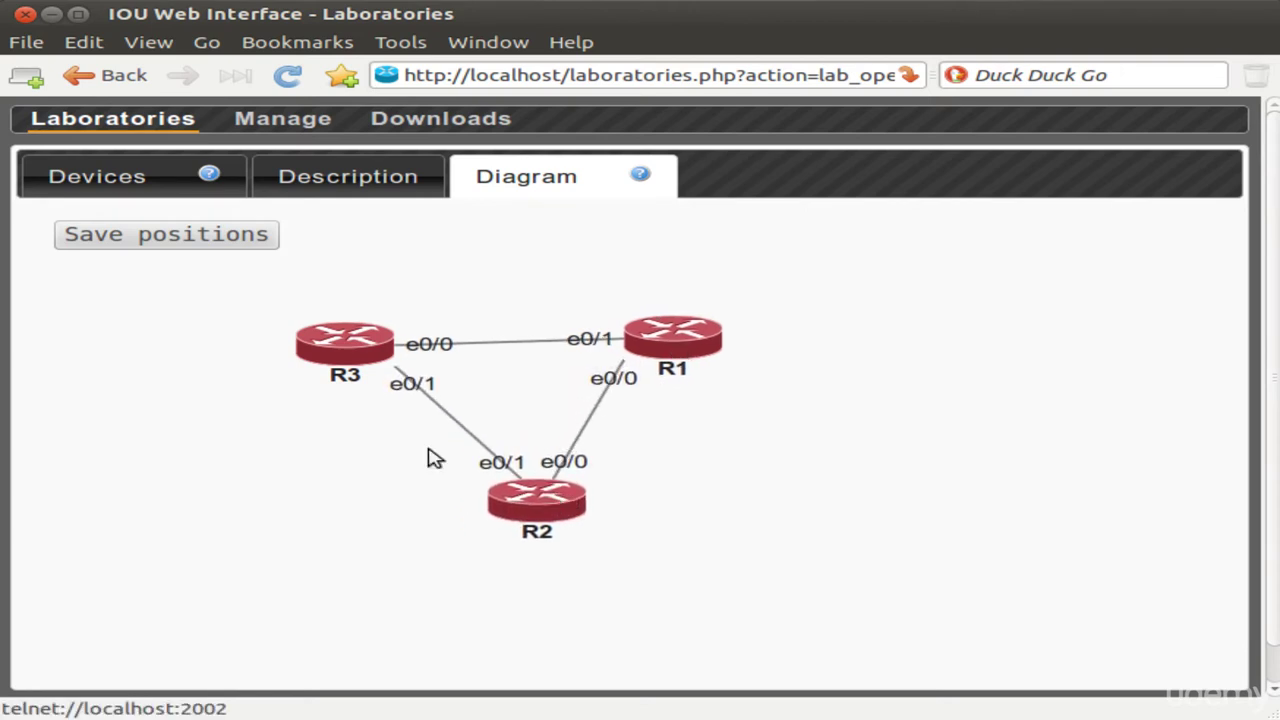
{"action": "left_click", "coordinate": [170, 236]}
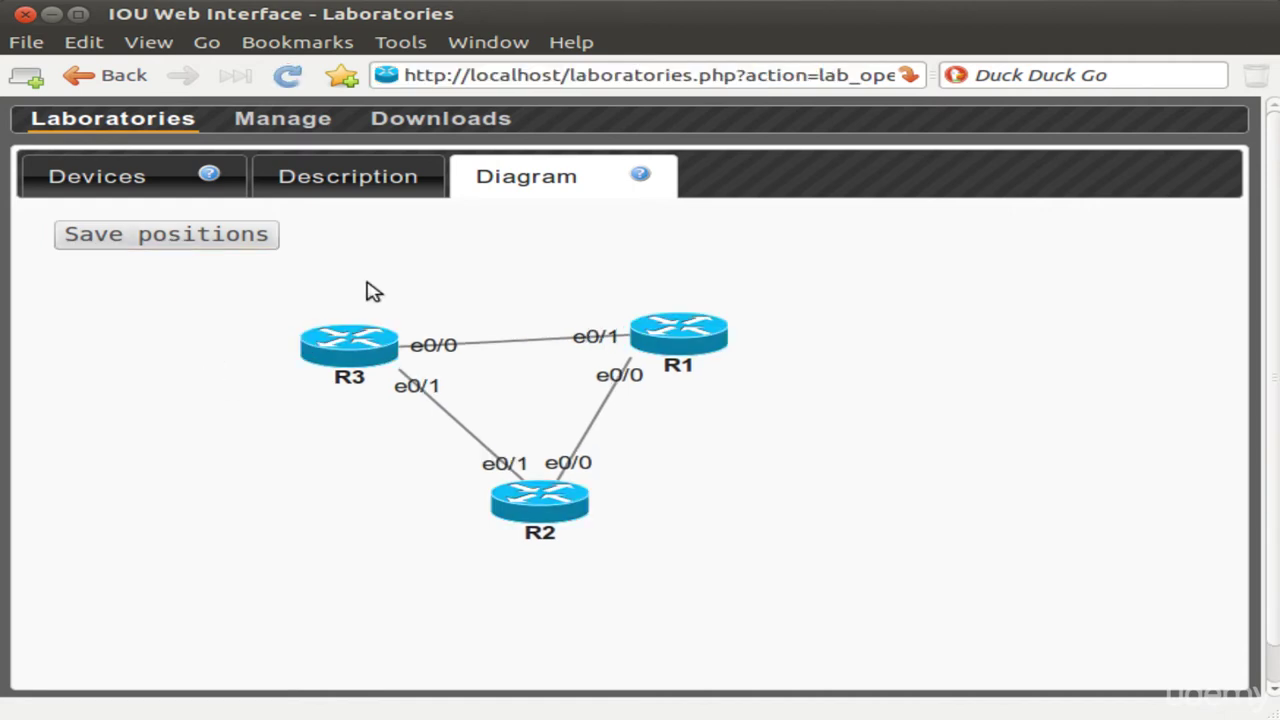
- Check the Description and Diagram views, then open a linked page in a new browser tab
{"action": "left_click", "coordinate": [354, 179]}
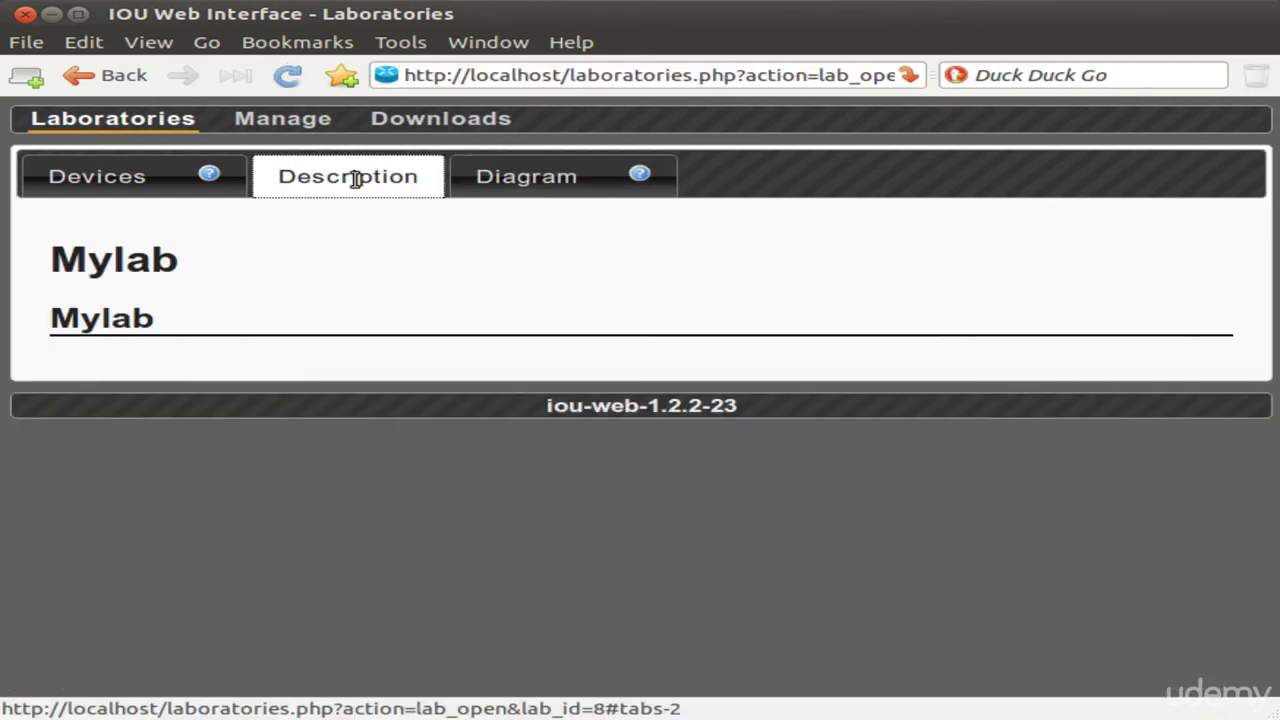
{"action": "left_click", "coordinate": [532, 177]}
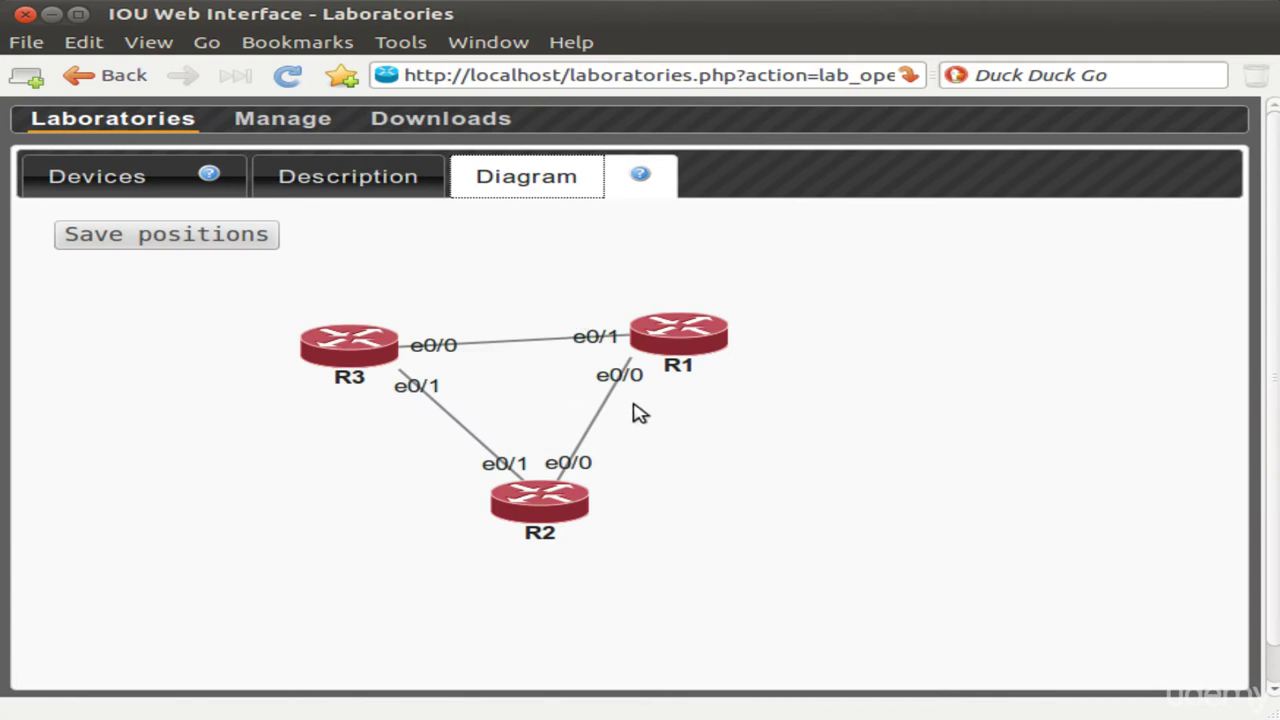
{"action": "left_click", "coordinate": [850, 430]}
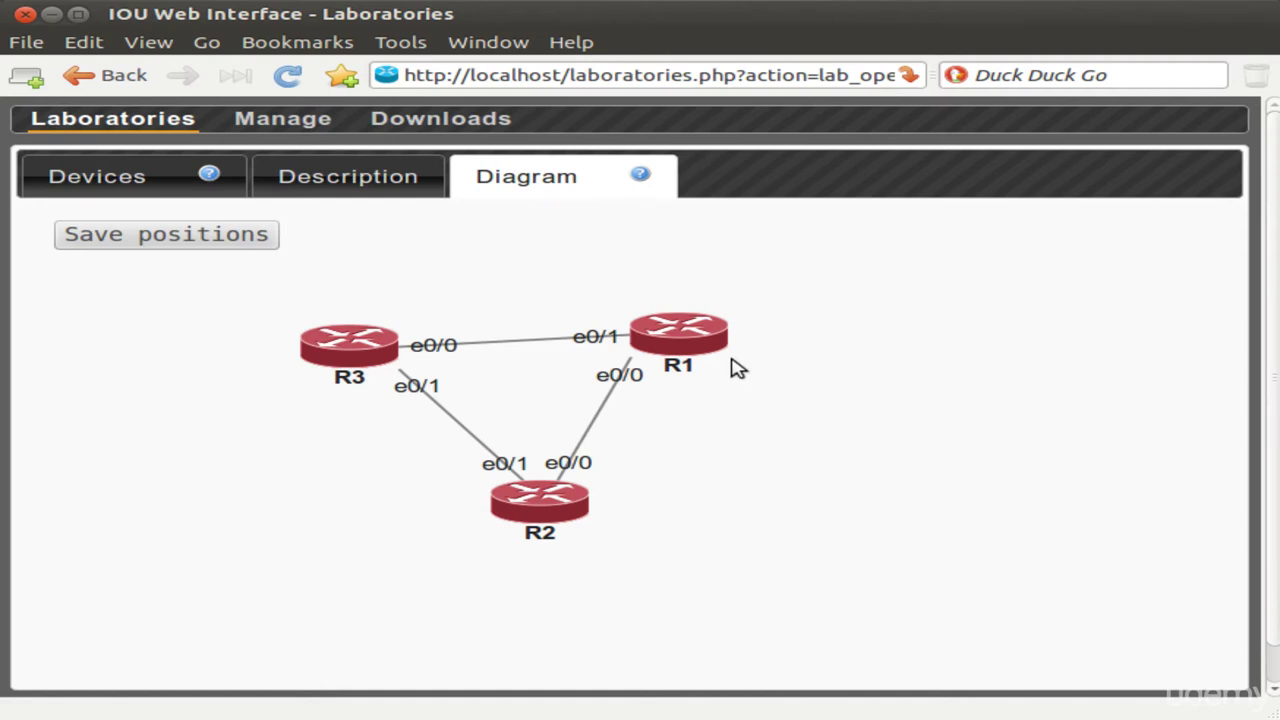
{"action": "middle_click", "coordinate": [180, 175]}
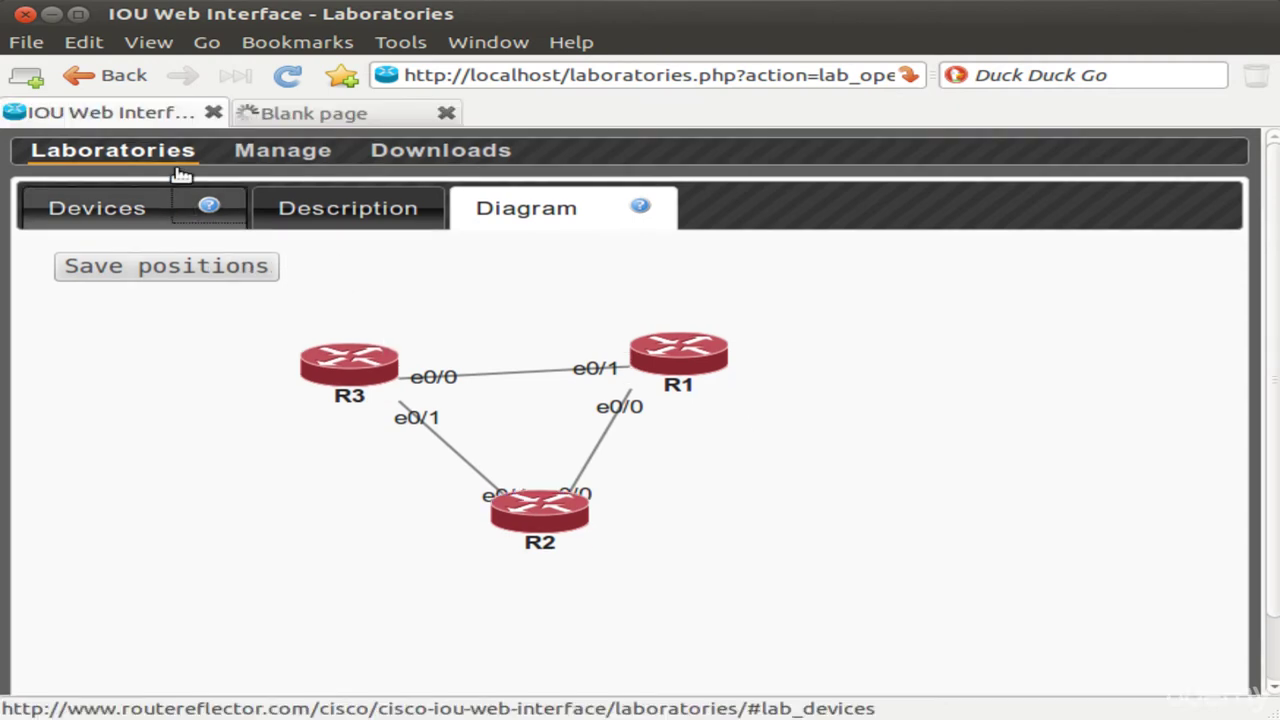
{"action": "left_click", "coordinate": [150, 215]}
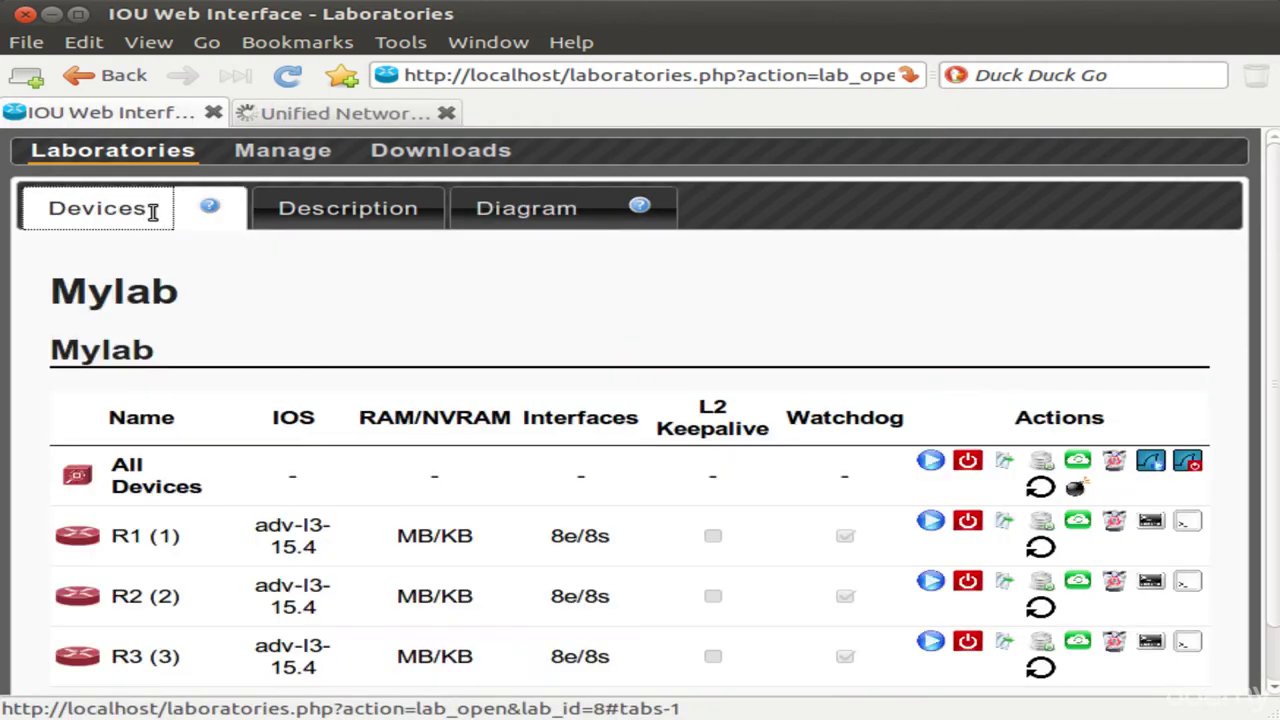
{"action": "scroll", "coordinate": [585, 320], "scroll_direction": "down", "scroll_amount": 1}
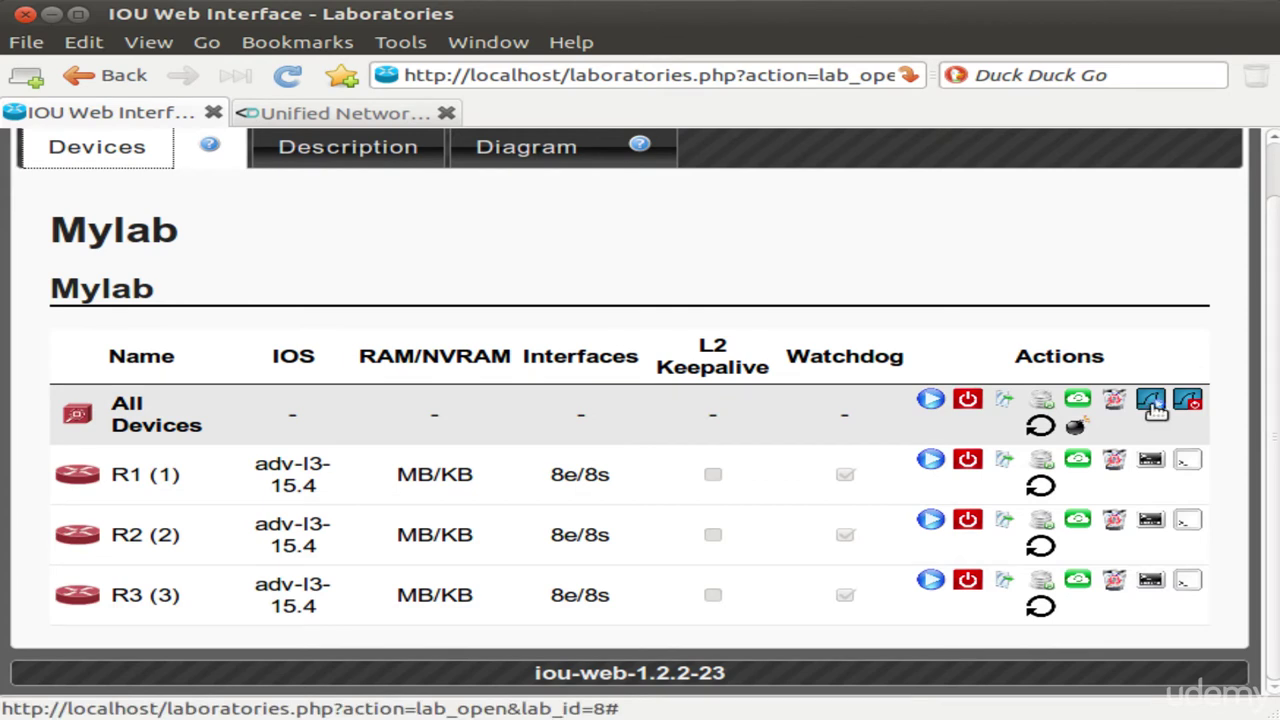
{"action": "left_click", "coordinate": [561, 148]}
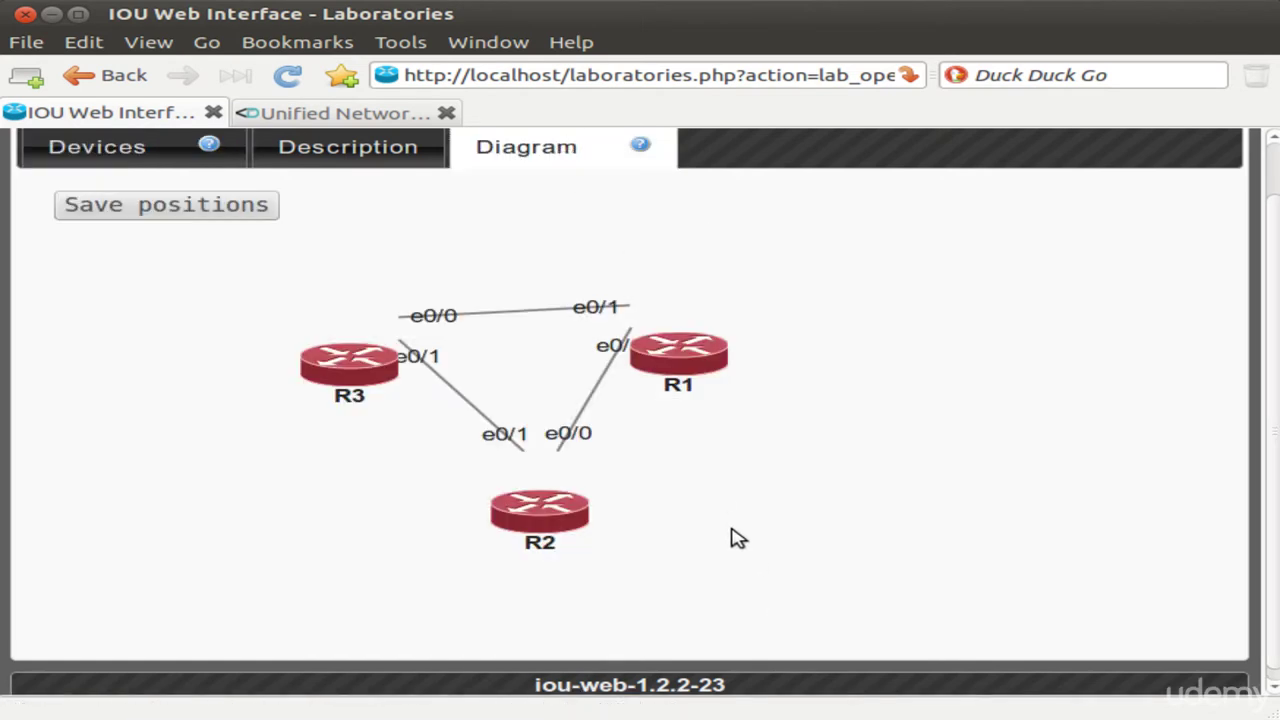
- Drag R2 lower in the Mylab diagram and save the router positions
{"action": "left_click", "coordinate": [440, 156]}
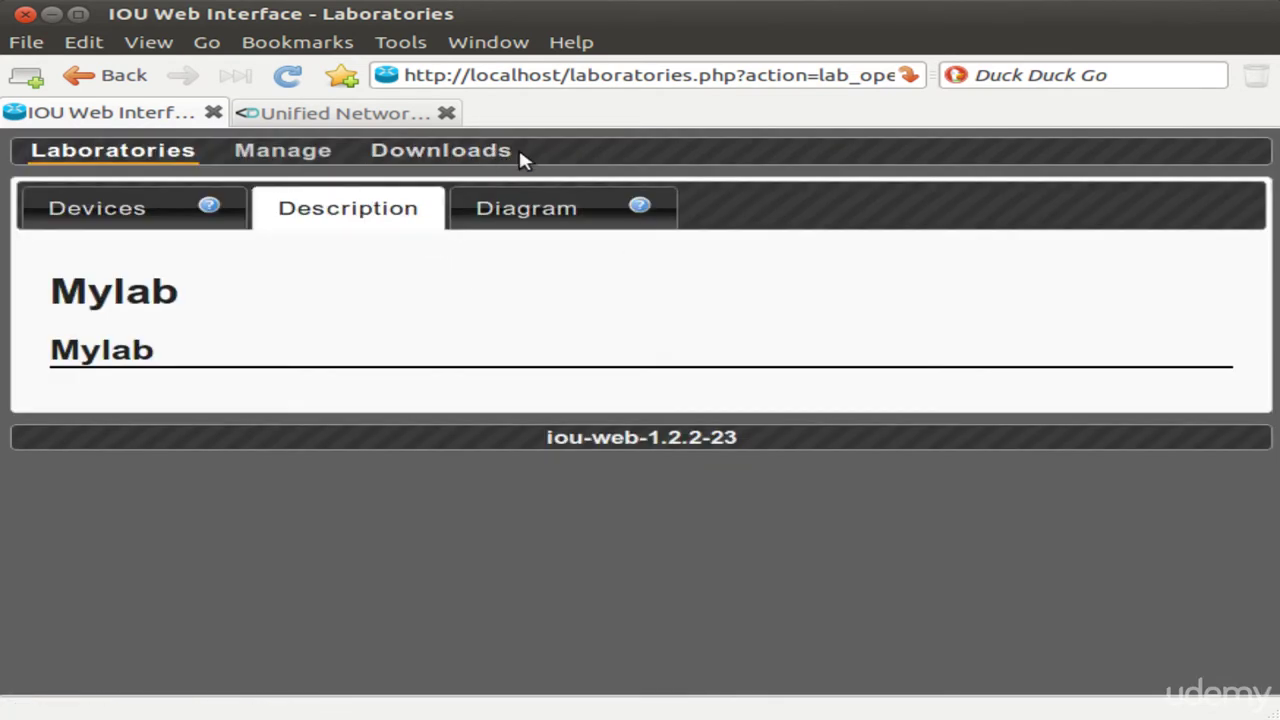
{"action": "left_click", "coordinate": [528, 210]}
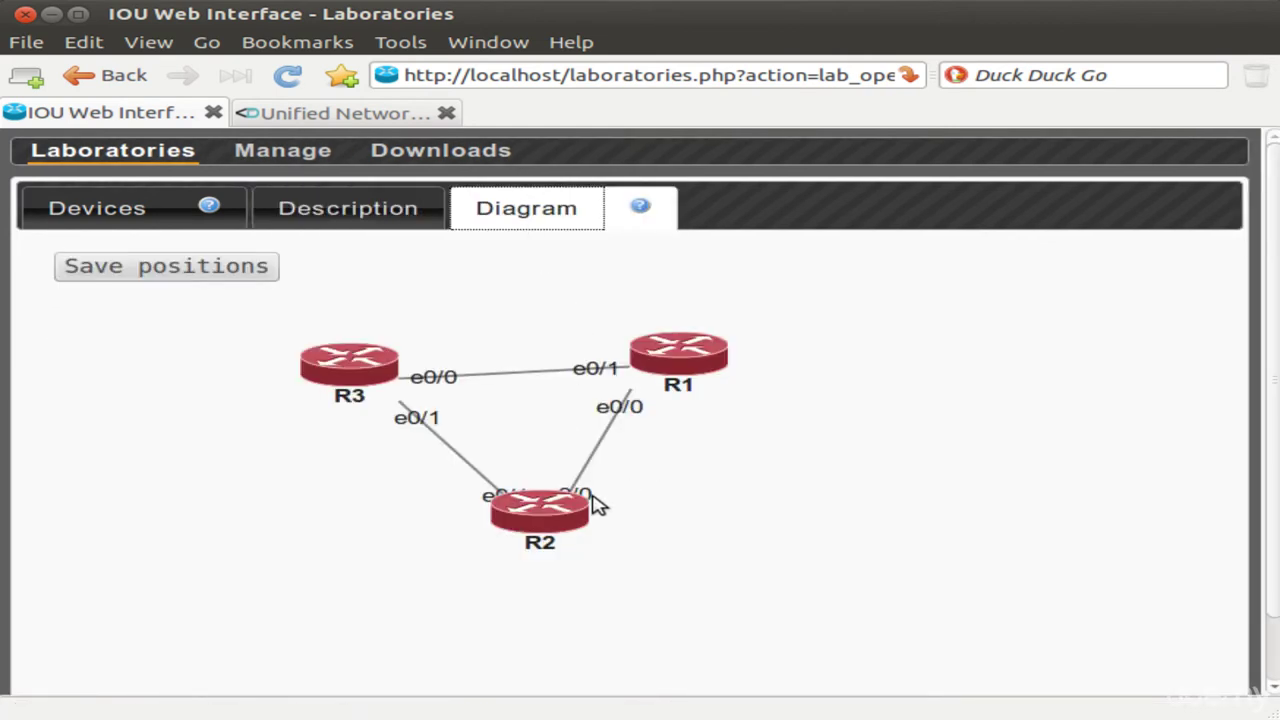
{"action": "right_click", "coordinate": [538, 528]}
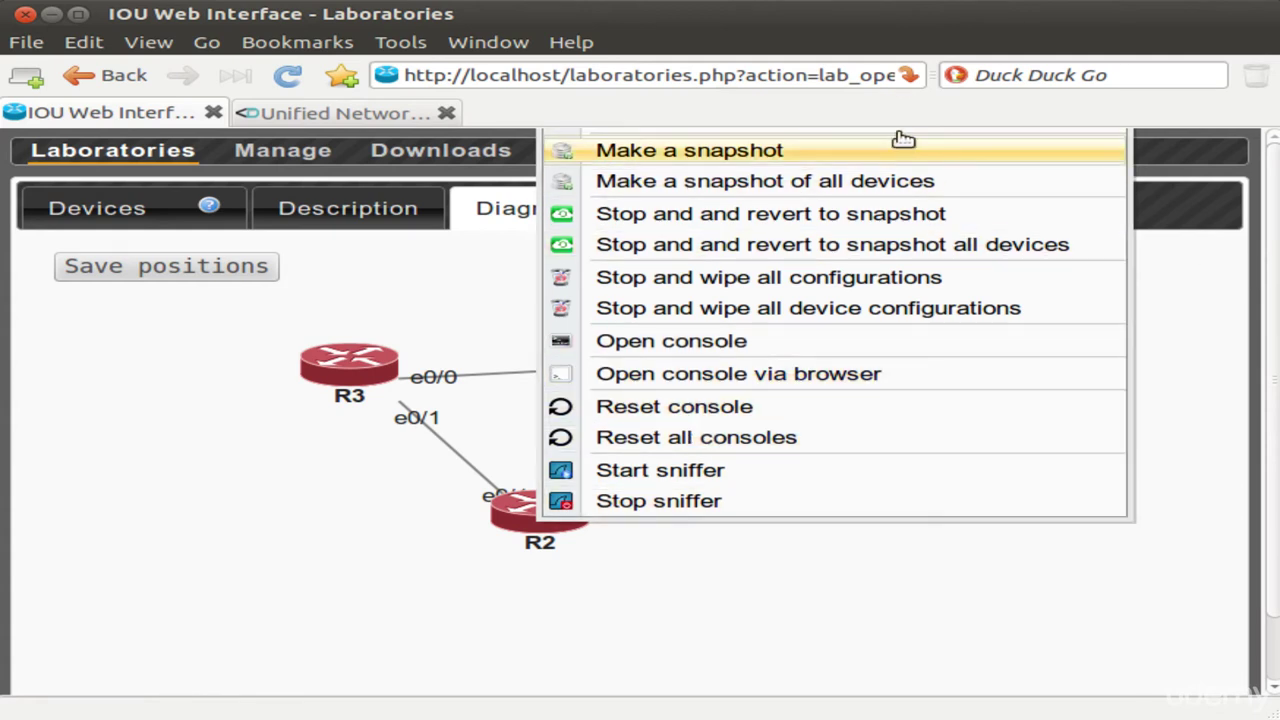
{"action": "left_click", "coordinate": [677, 637]}
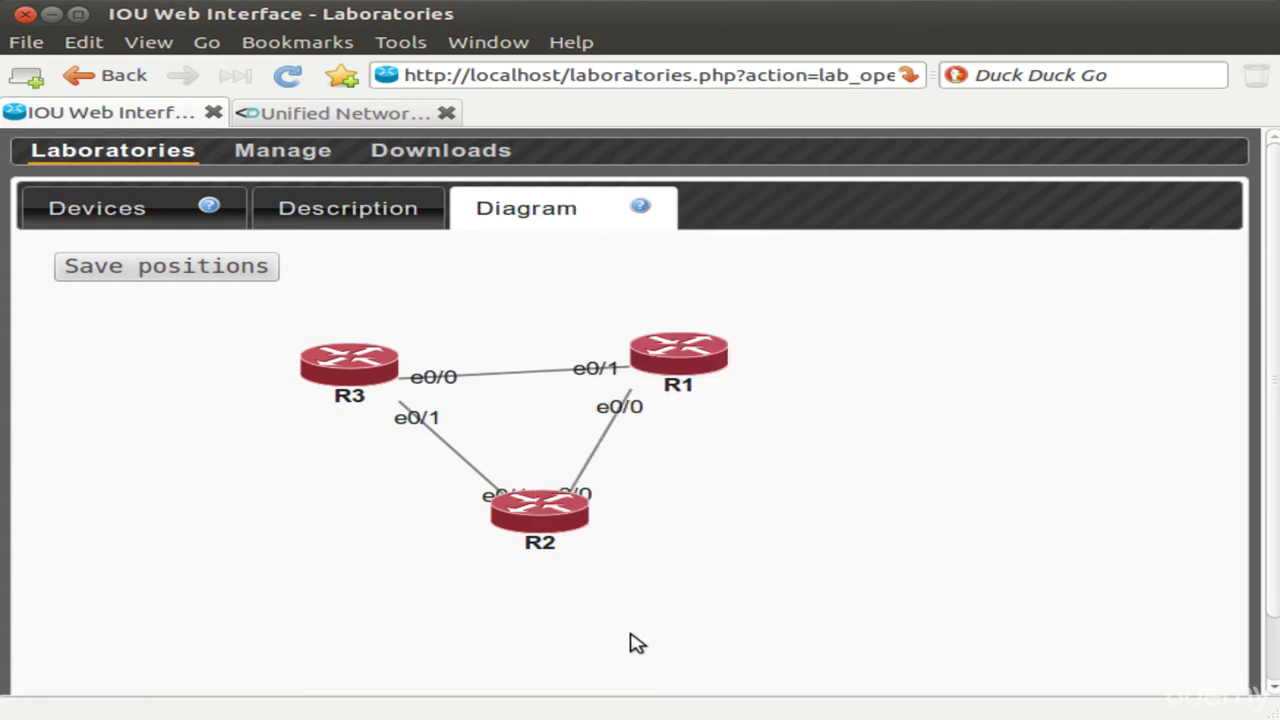
{"action": "left_click_drag", "start_coordinate": [548, 533], "coordinate": [533, 655]}
{"action": "right_click", "coordinate": [533, 655]}
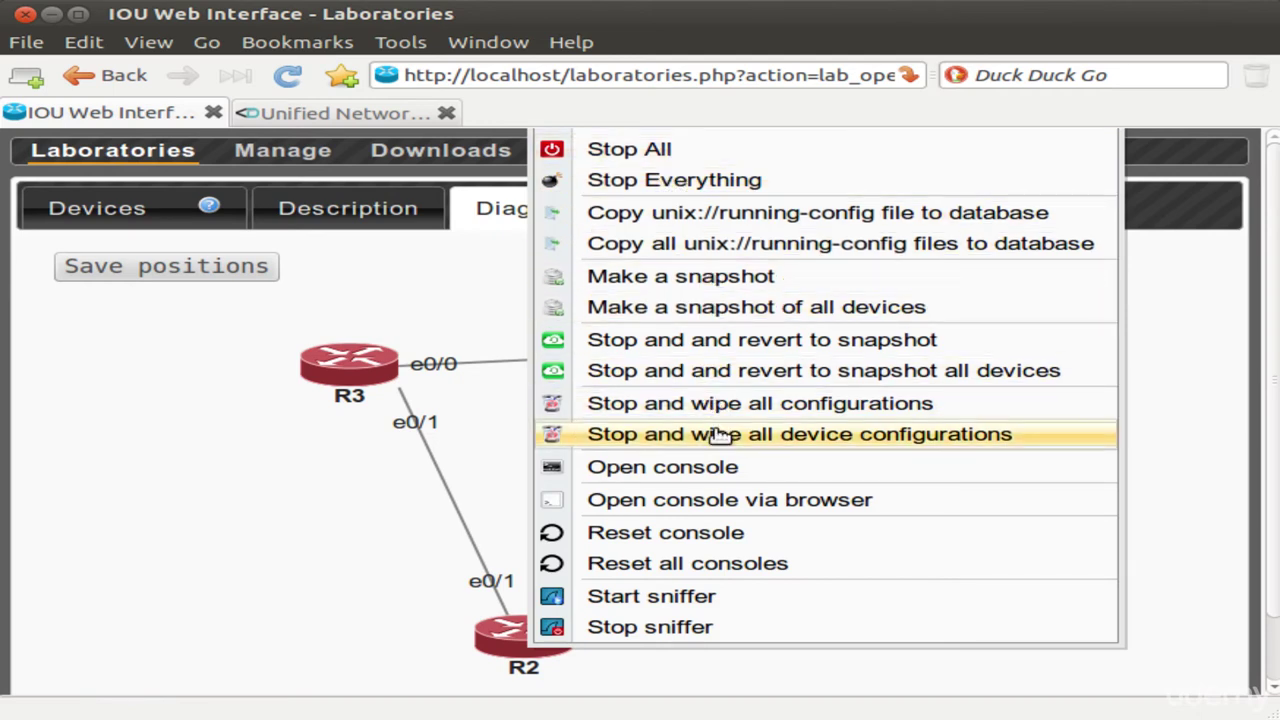
{"action": "left_click", "coordinate": [277, 480]}
{"action": "left_click", "coordinate": [193, 277]}
- Start router R1 from the Mylab Devices table, leaving R2 and R3 stopped
{"action": "left_click", "coordinate": [137, 208]}
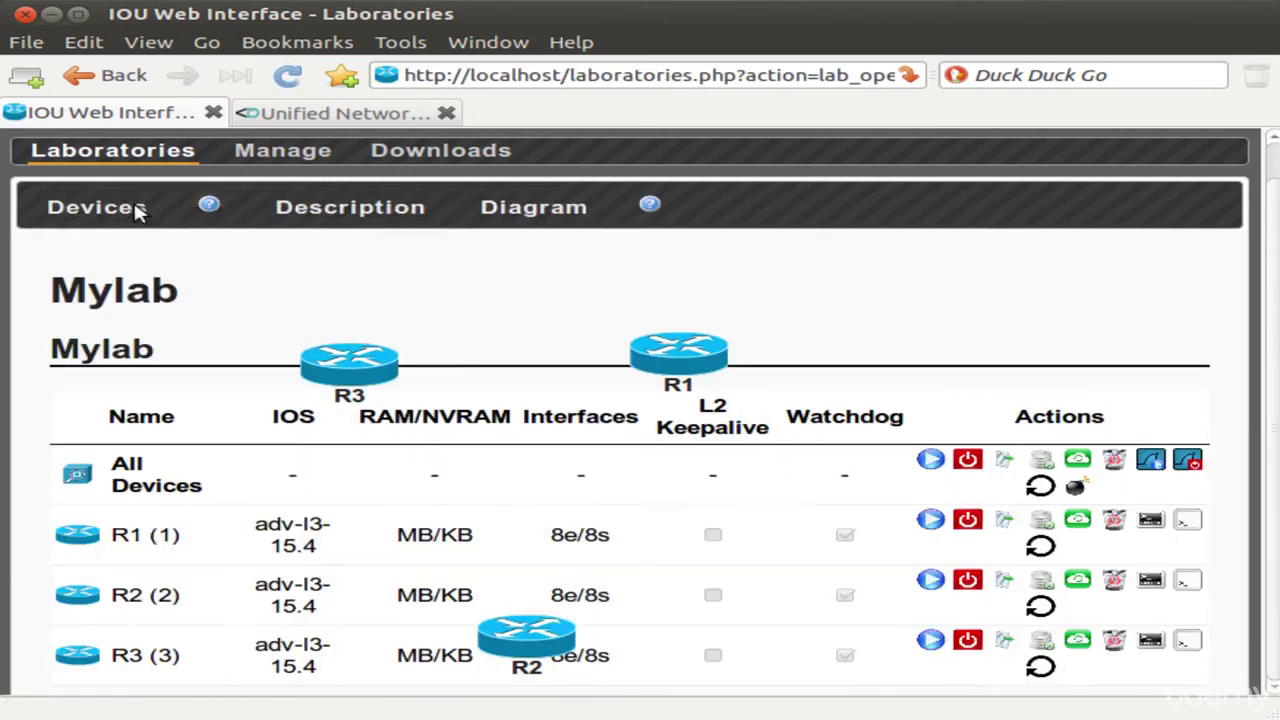
{"action": "scroll", "coordinate": [563, 251], "scroll_direction": "down", "scroll_amount": 1}
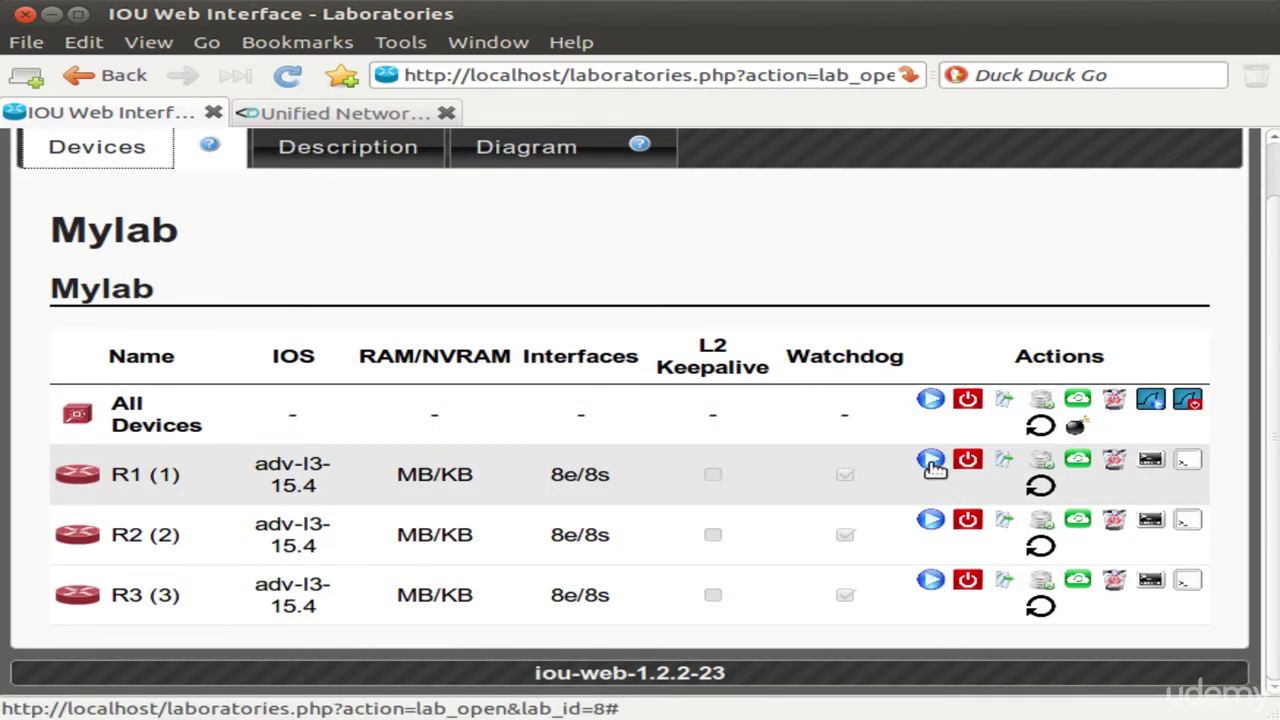
{"action": "left_click", "coordinate": [930, 460]}
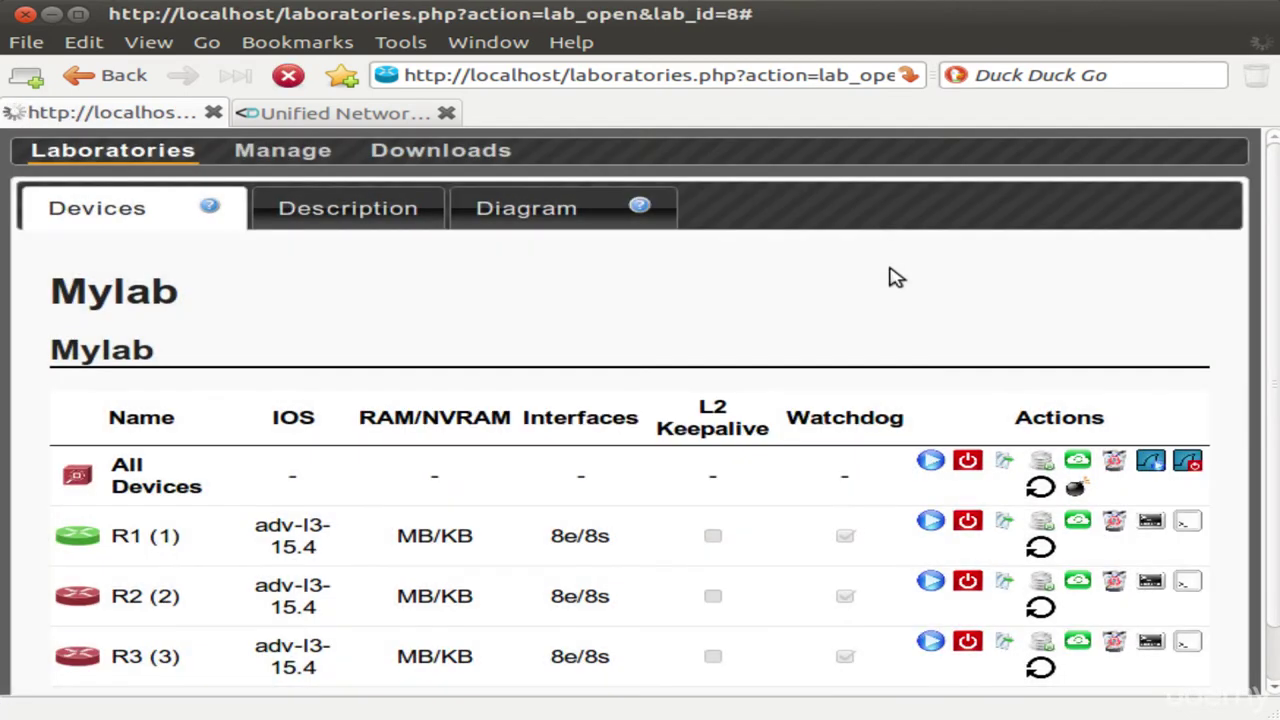
{"action": "scroll", "coordinate": [895, 278], "scroll_direction": "down", "scroll_amount": 2}
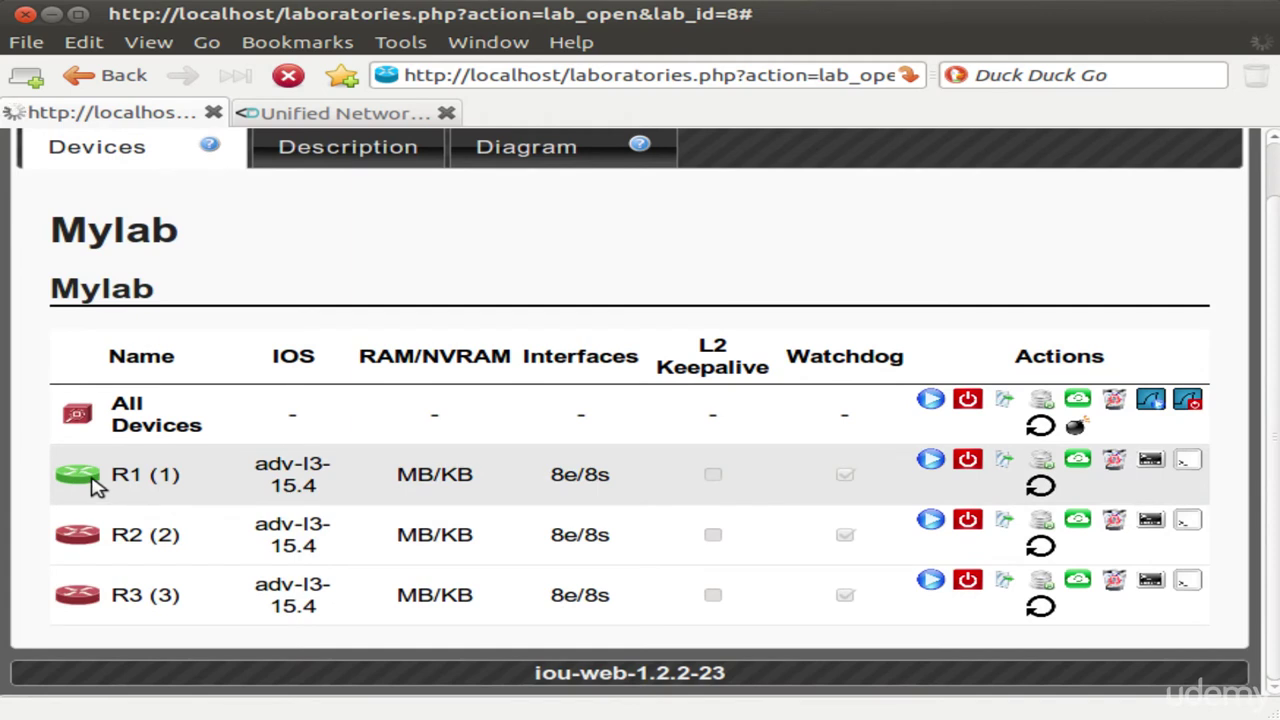
{"action": "left_click", "coordinate": [533, 165]}
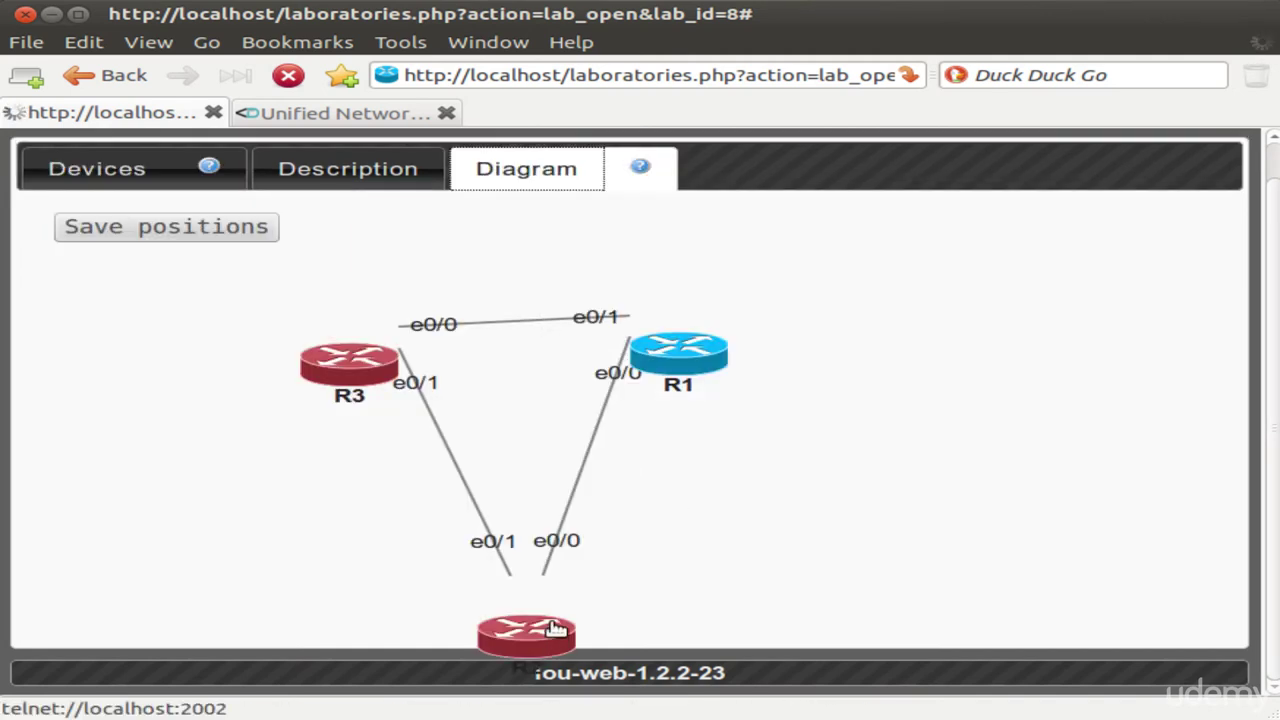
- Nudge R1 slightly right in the diagram and bring up a terminal beside it
{"action": "left_click_drag", "start_coordinate": [689, 371], "coordinate": [737, 369]}
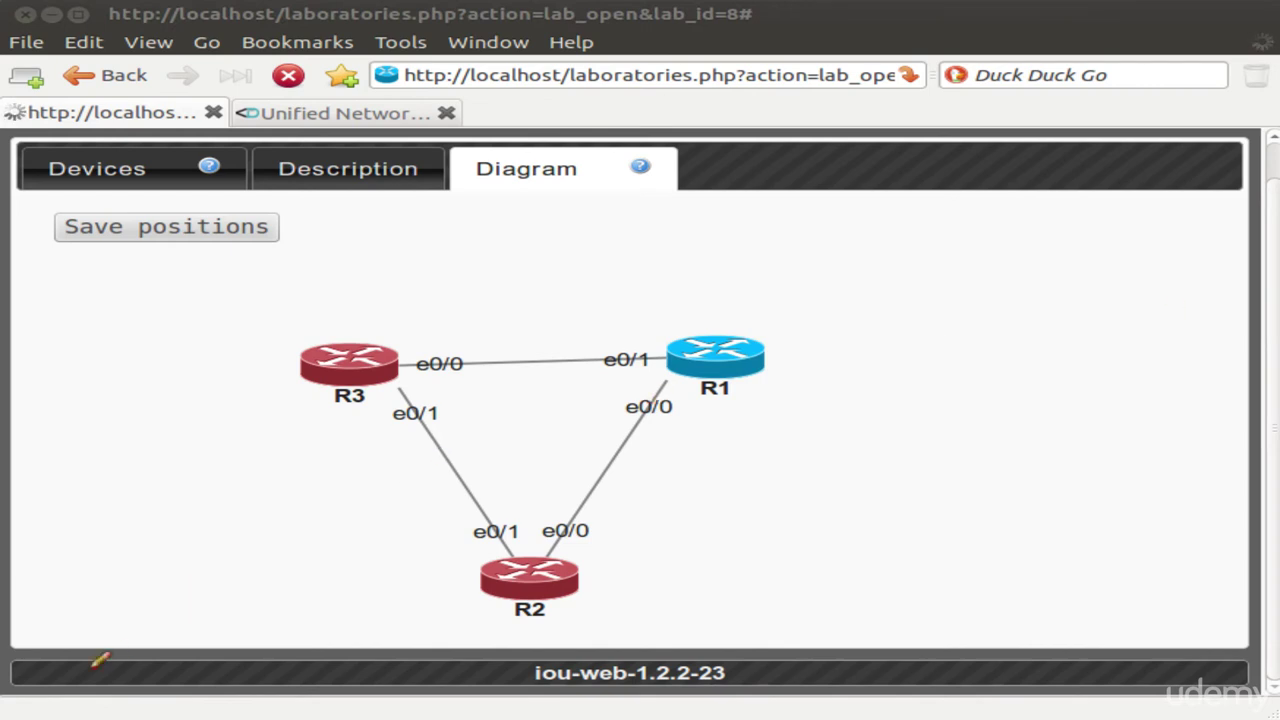
{"action": "mouse_move", "coordinate": [24, 670]}
{"action": "left_mouse_down"}
{"action": "mouse_move", "coordinate": [26, 695]}
{"action": "mouse_move", "coordinate": [82, 705]}
{"action": "left_mouse_up"}
{"action": "left_click_drag", "start_coordinate": [138, 633], "coordinate": [96, 686]}
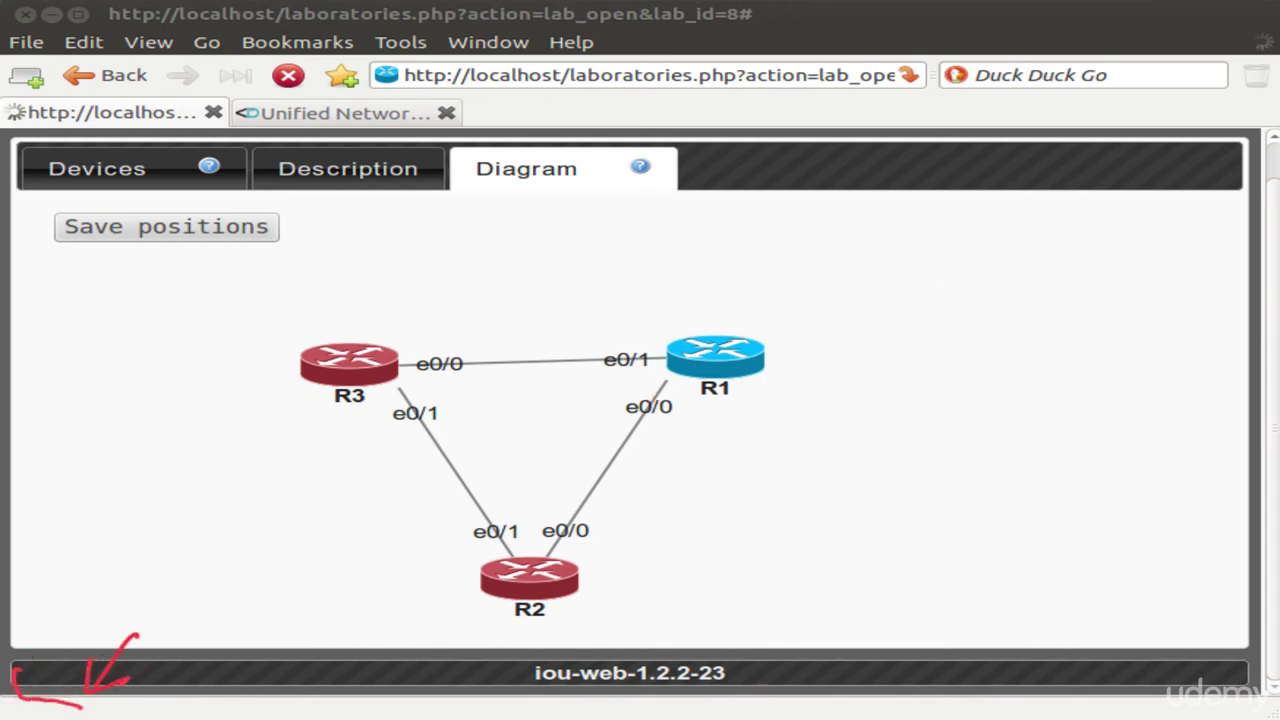
{"action": "left_click_drag", "start_coordinate": [160, 635], "coordinate": [100, 692]}
{"action": "left_click_drag", "start_coordinate": [105, 682], "coordinate": [172, 667]}
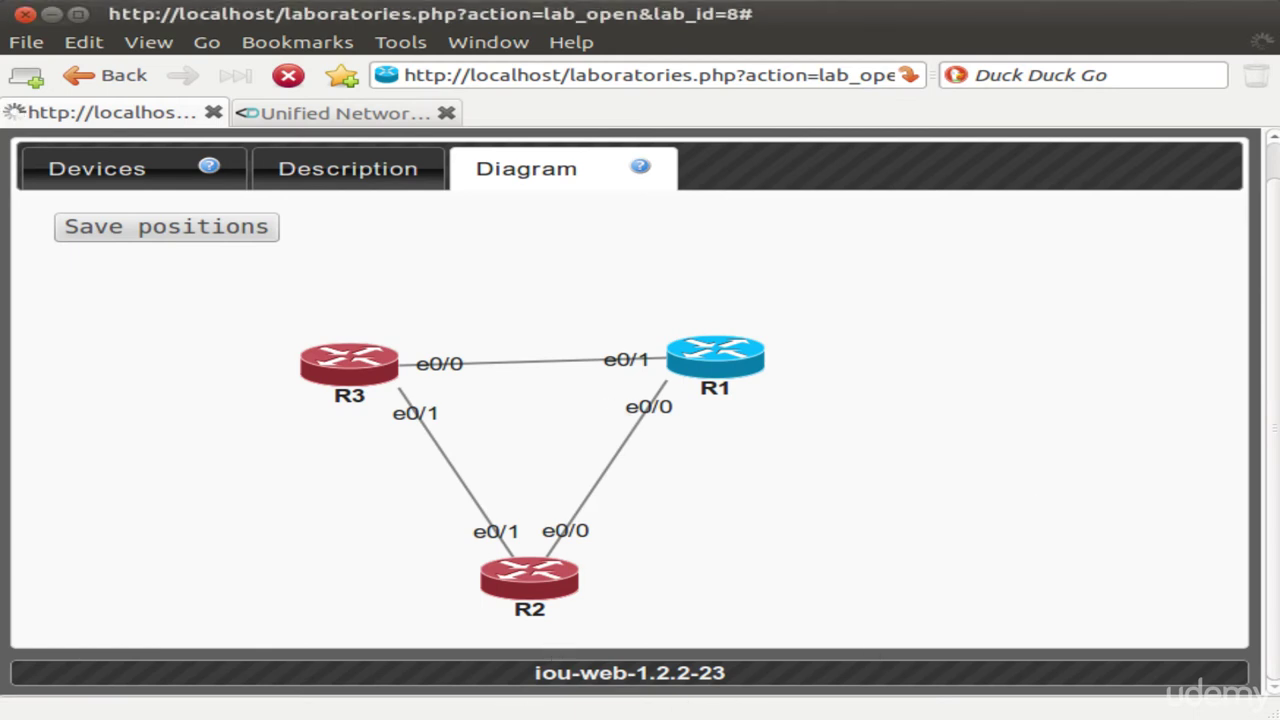
{"action": "key", "text": "alt+Tab"}
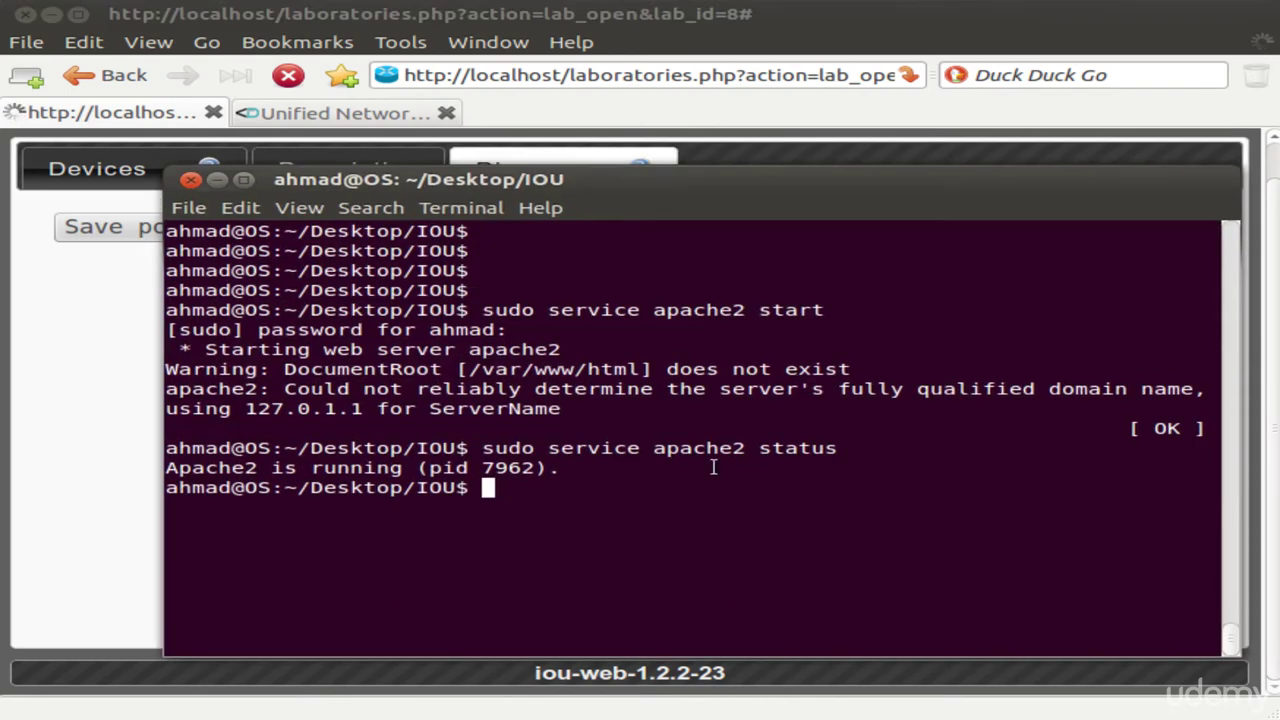
- Telnet to localhost 2001 for R1's console and decline the initial configuration dialog
{"action": "left_click_drag", "start_coordinate": [699, 204], "coordinate": [671, 186]}
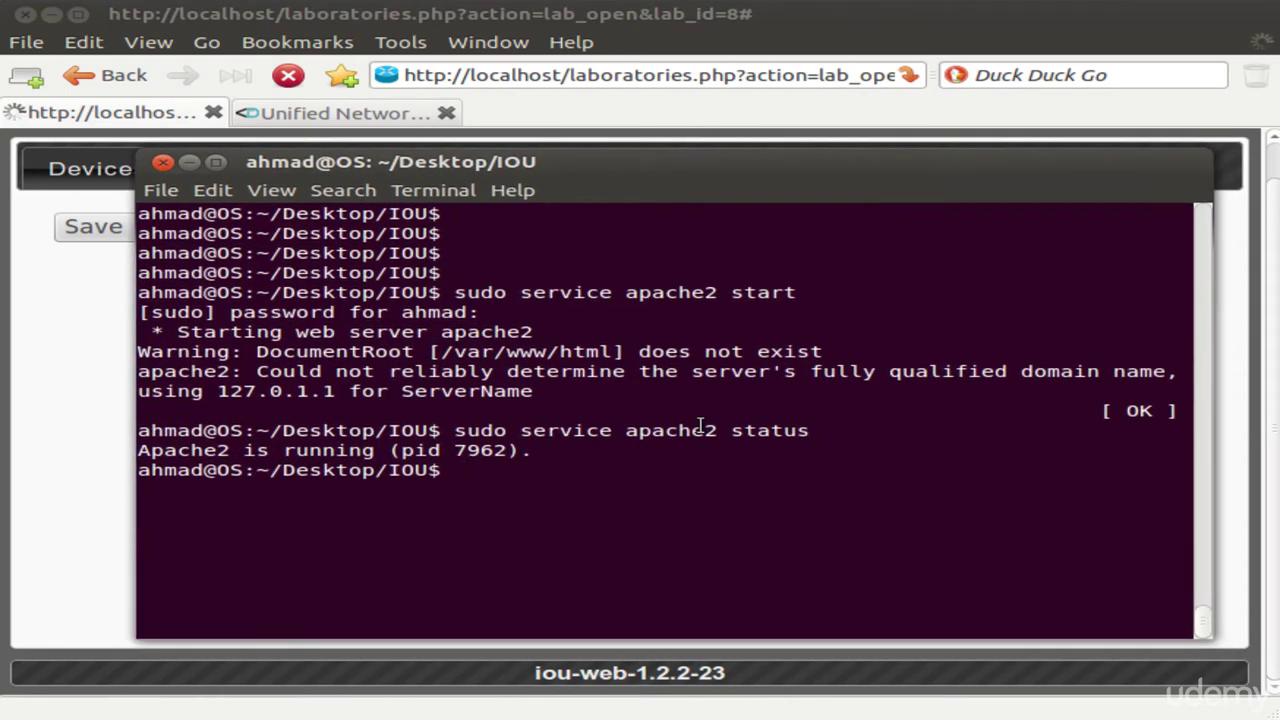
{"action": "type", "text": "telnet"}
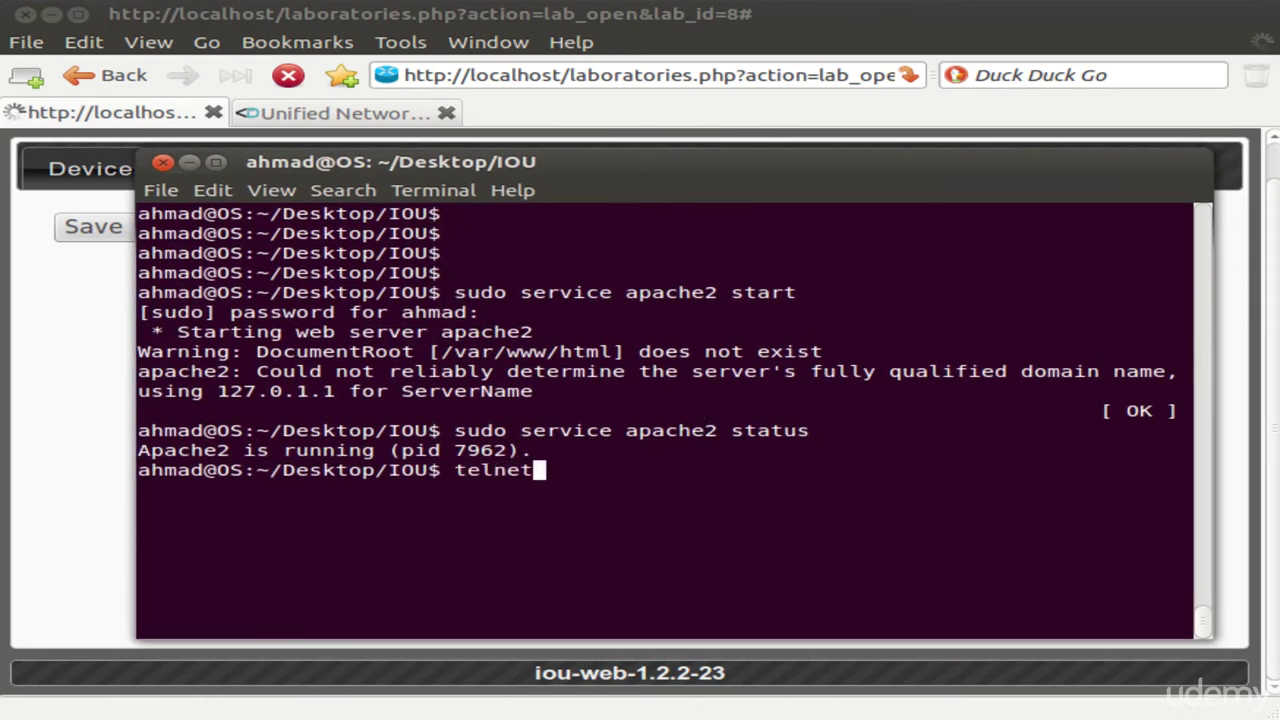
{"action": "type", "text": " localhost"}
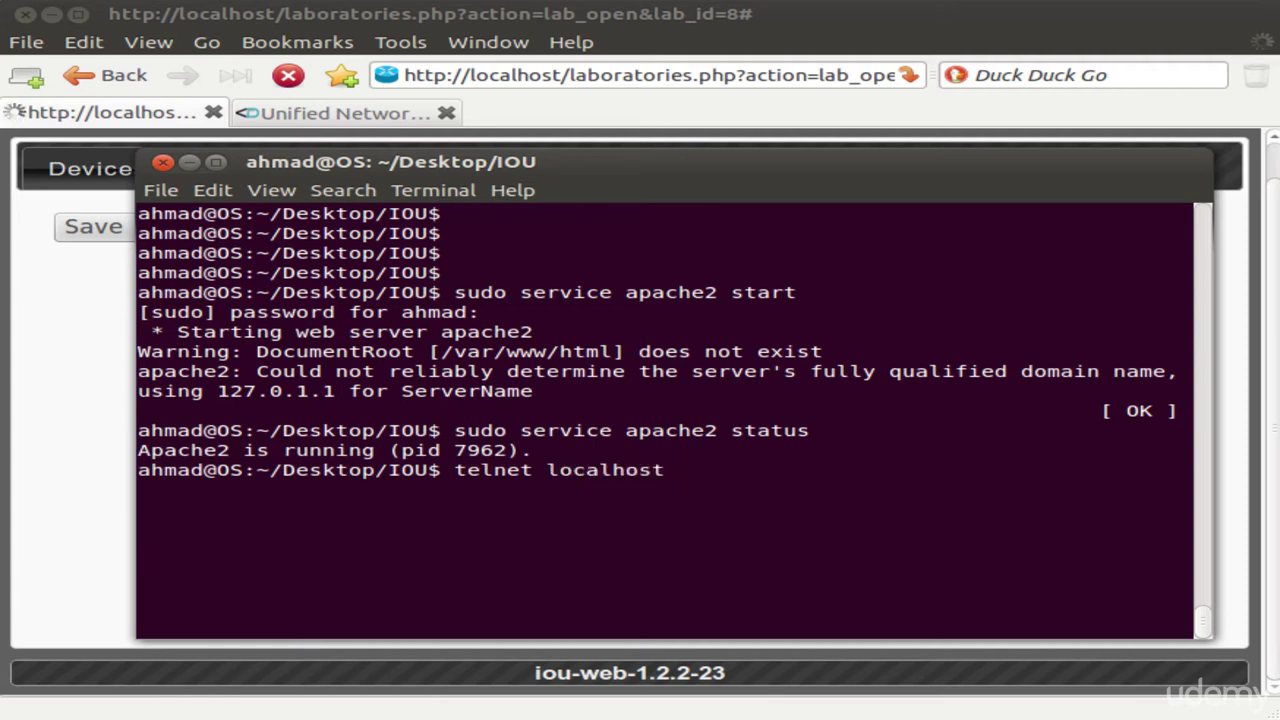
{"action": "type", "text": " 2001"}
{"action": "key", "text": "Return"}
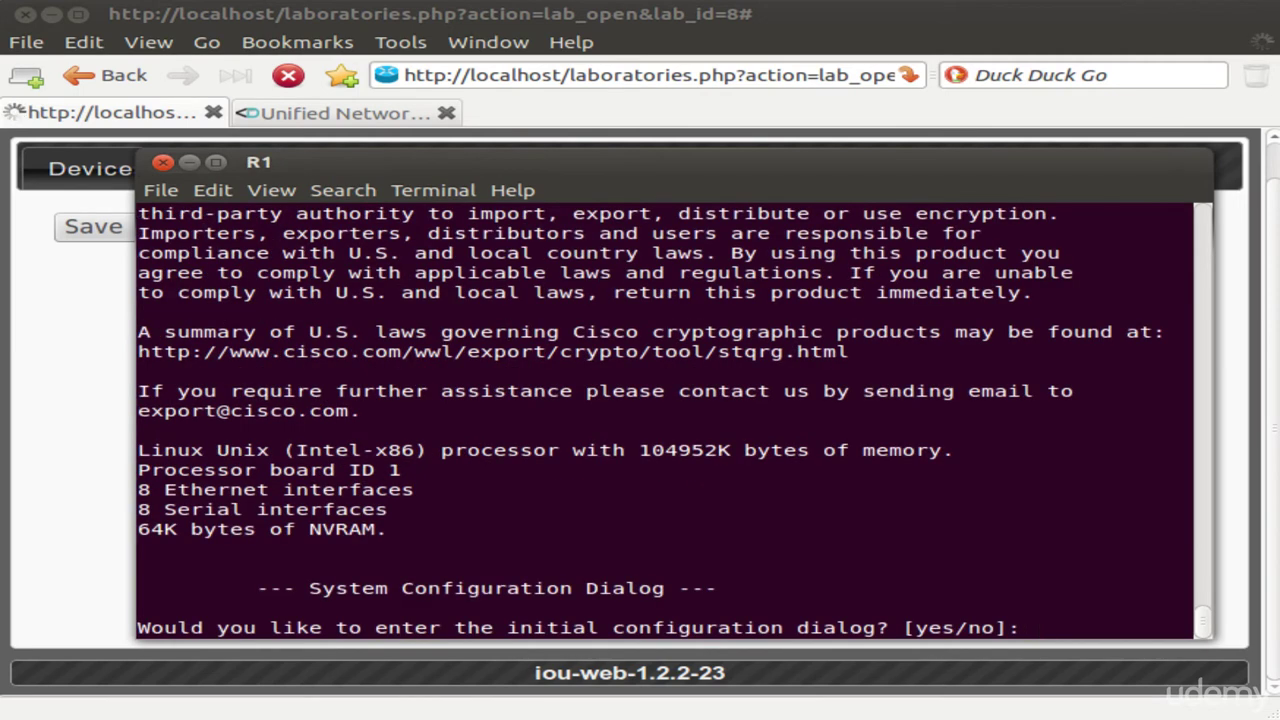
{"action": "type", "text": "no"}
{"action": "key", "text": "Return"}
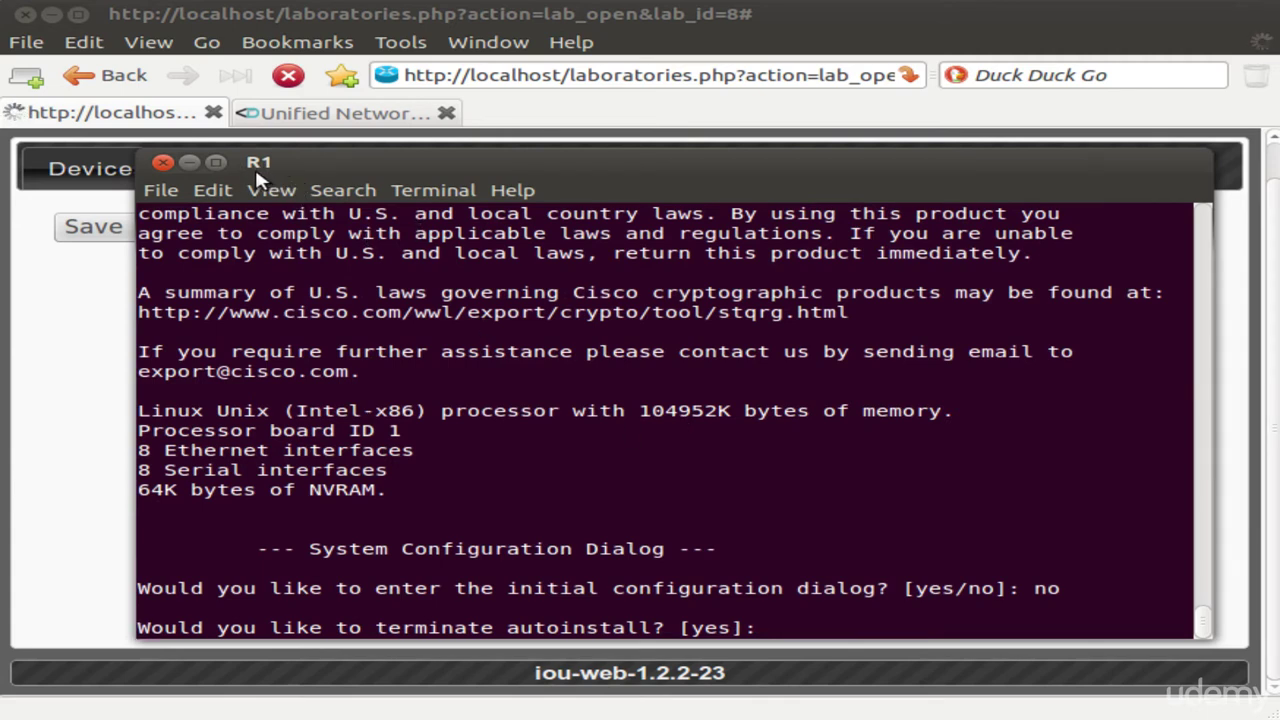
- Enter privileged EXEC mode on R1 with 'en' to reach the Router# prompt
{"action": "left_click", "coordinate": [110, 385]}
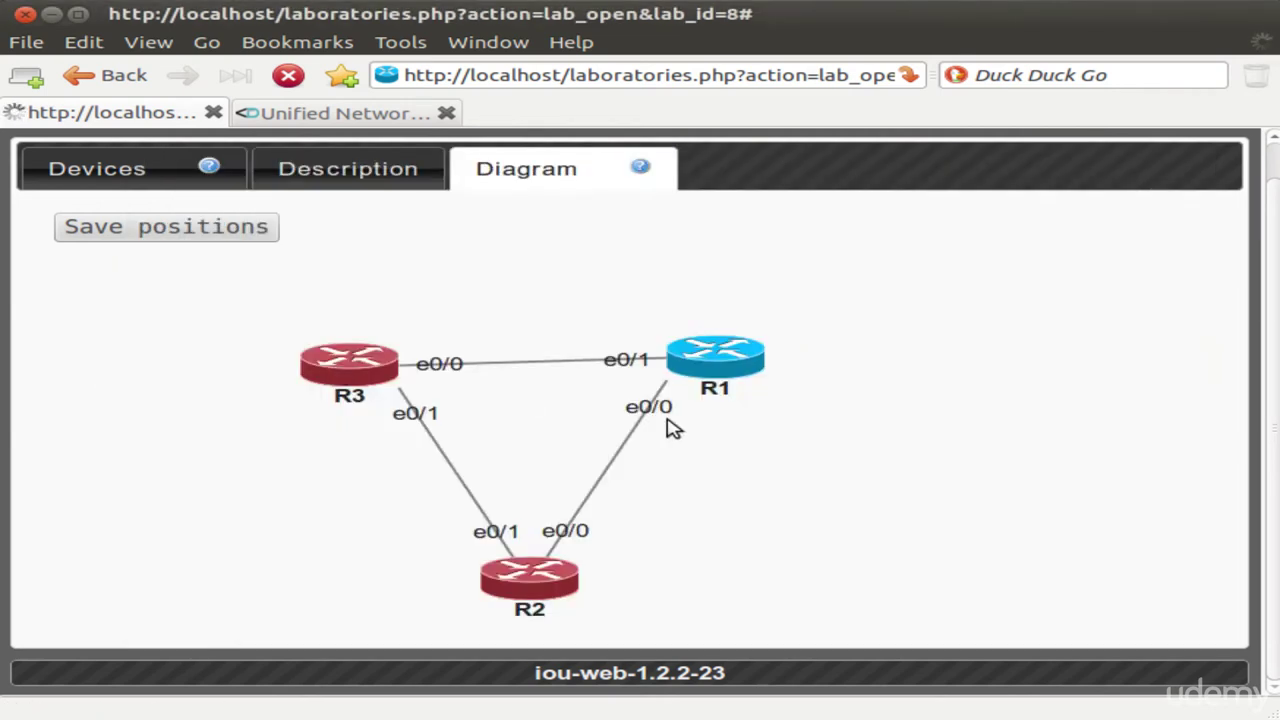
{"action": "key", "text": "alt+Tab"}
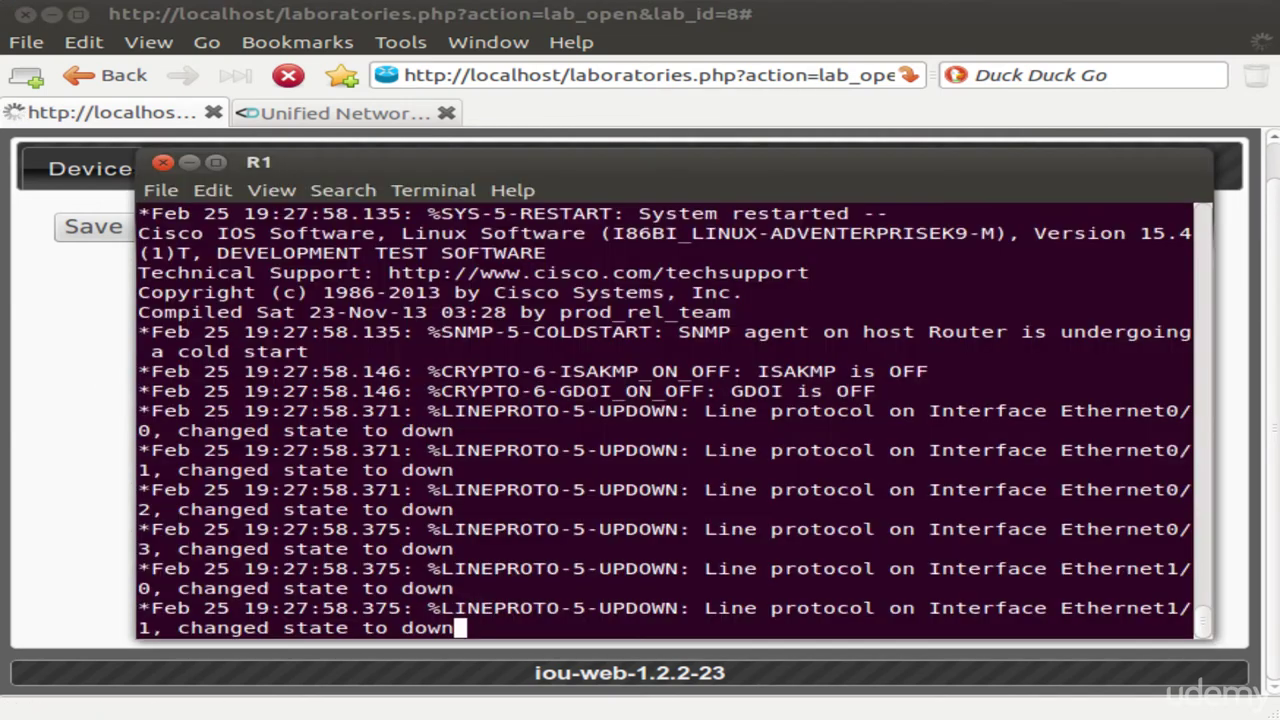
{"action": "key", "text": "Return"}
{"action": "key", "text": "Return"}
{"action": "key", "text": "Return"}
{"action": "key", "text": "Return"}
{"action": "key", "text": "Return"}
{"action": "key", "text": "Return"}
{"action": "key", "text": "Return"}
{"action": "key", "text": "Return"}
{"action": "key", "text": "Return"}
{"action": "key", "text": "Return"}
{"action": "type", "text": "en"}
{"action": "key", "text": "Return"}
{"action": "key", "text": "Return"}
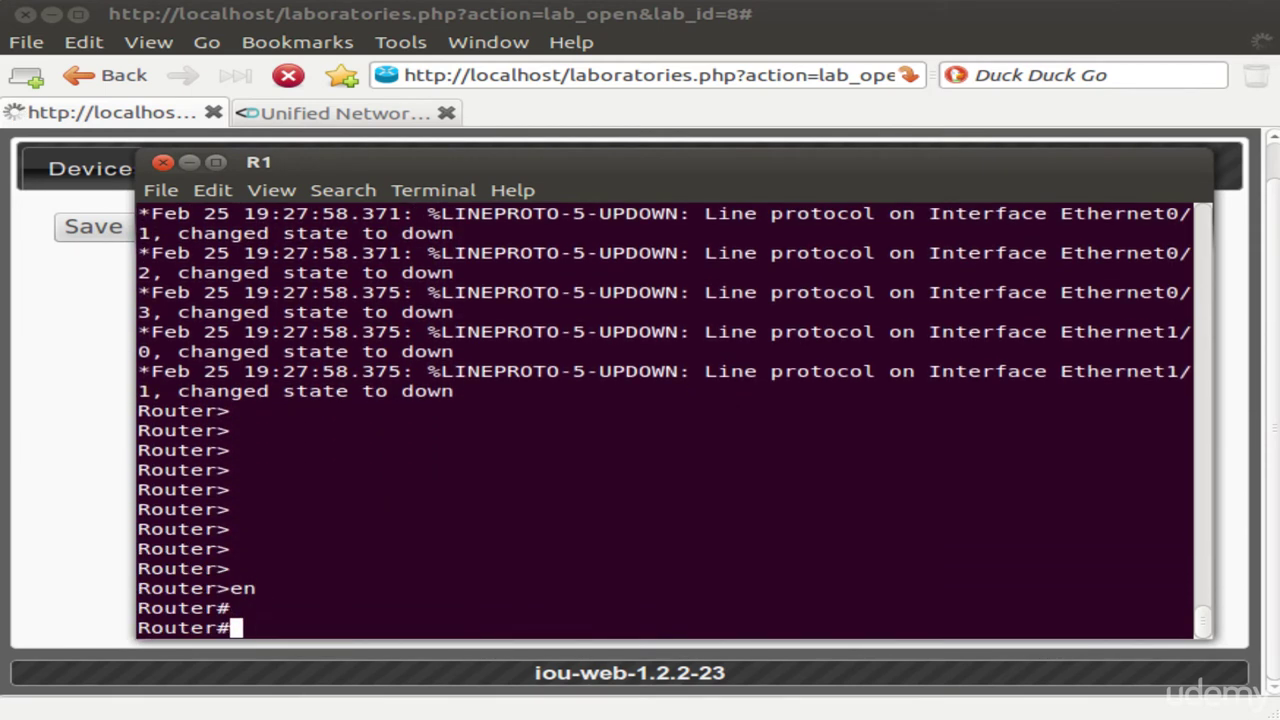
{"action": "key", "text": "Return"}
{"action": "left_click", "coordinate": [97, 492]}
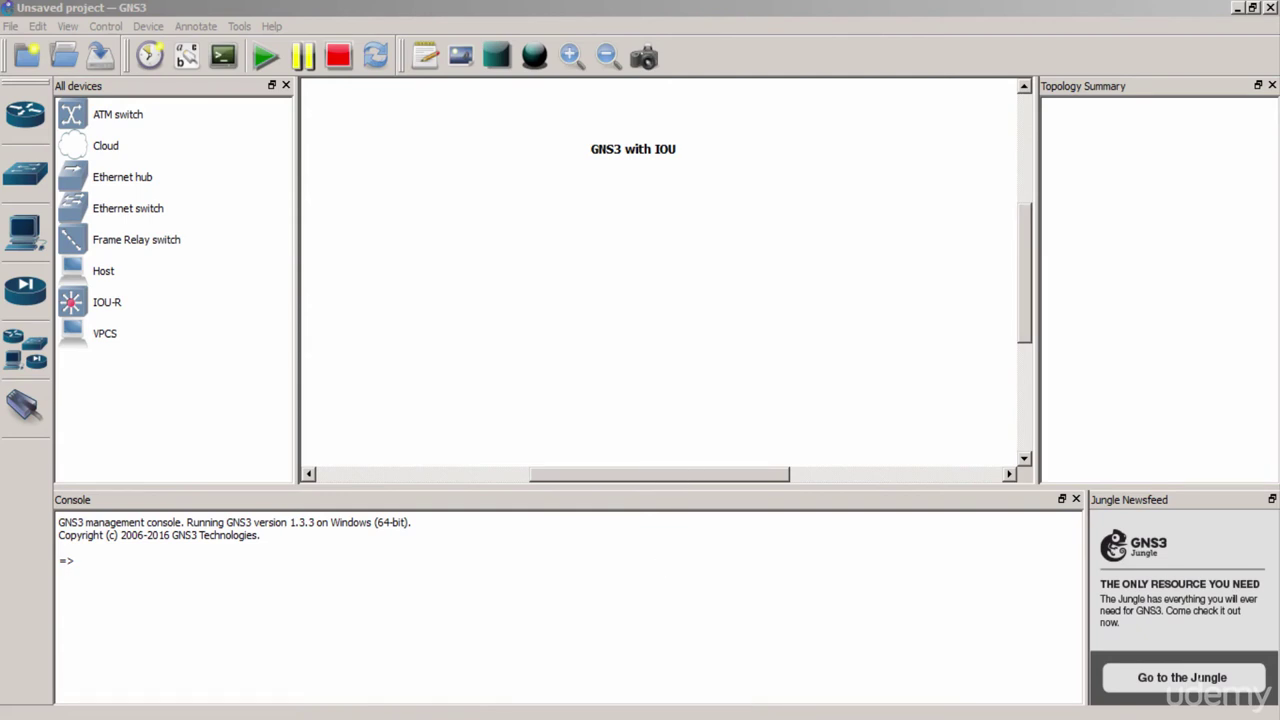
- Leave the empty 'GNS3 with IOU' project and switch to the IOU folder window
{"action": "key", "text": "alt+Tab"}
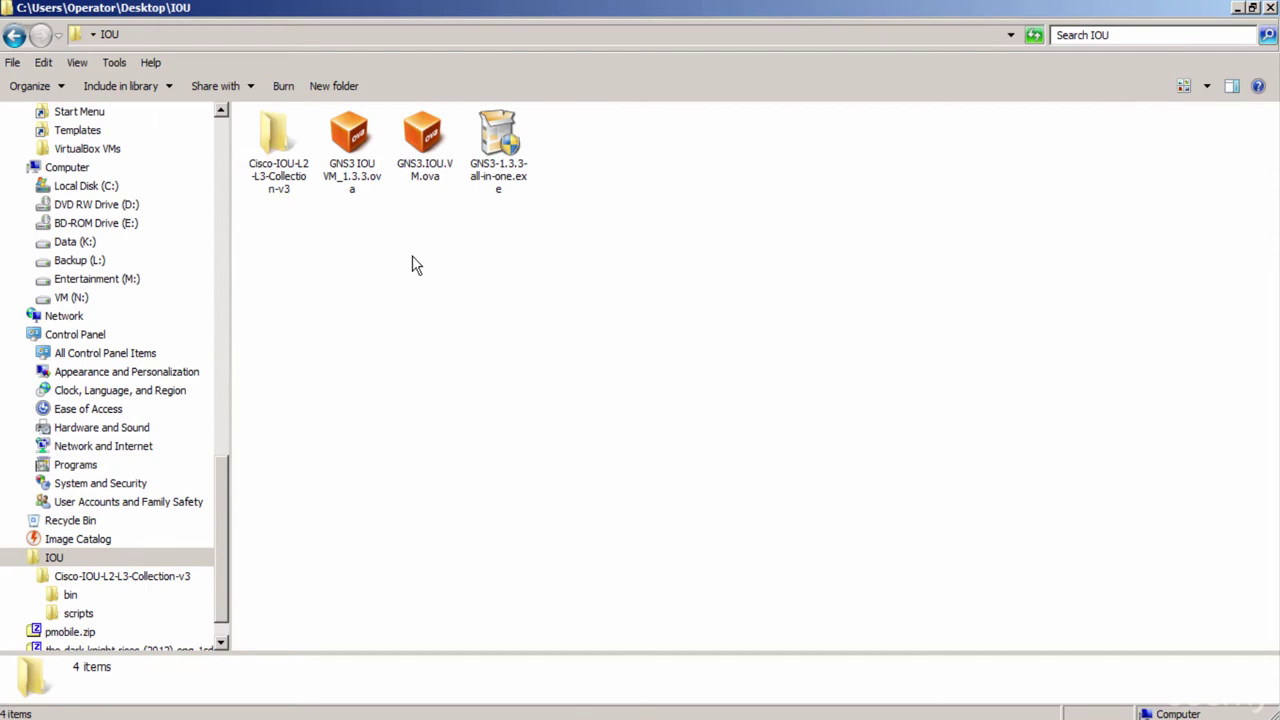
- Select, then deselect, GNS3 IOU VM_1.3.3.ova in the IOU folder, then go to VirtualBox Manager
{"action": "left_click", "coordinate": [351, 179]}
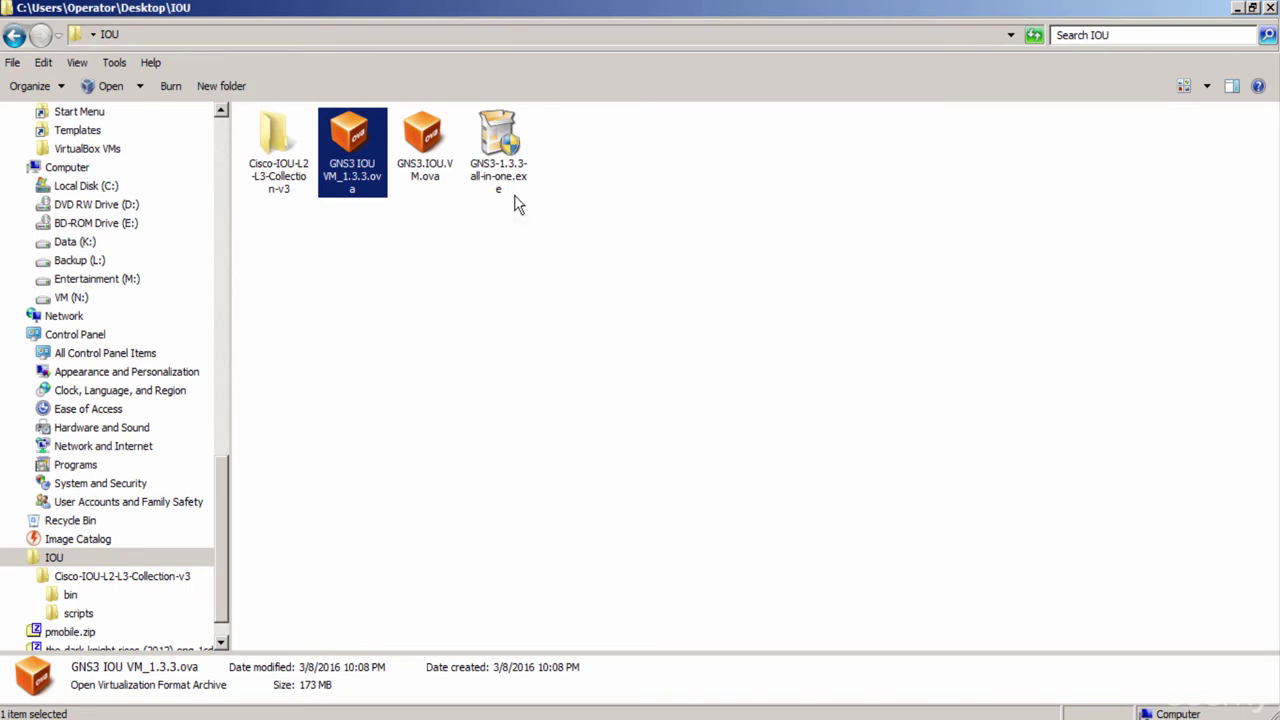
{"action": "left_click", "coordinate": [503, 259]}
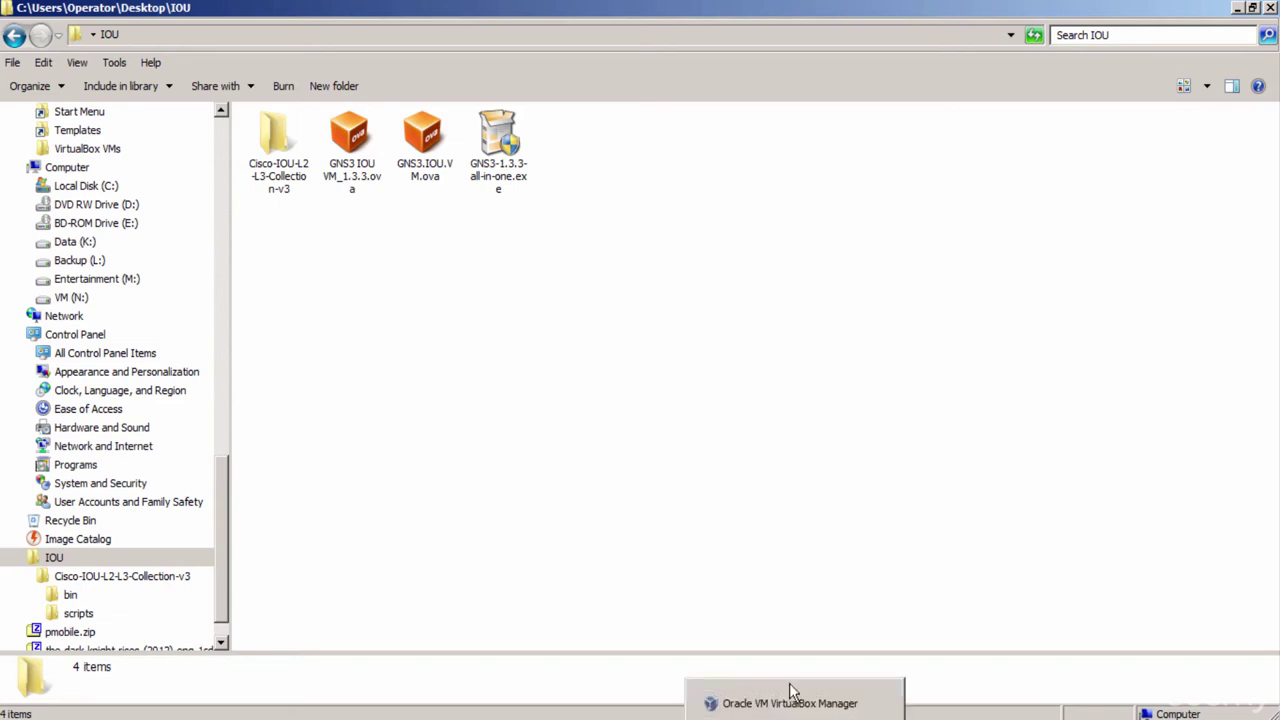
{"action": "left_click", "coordinate": [793, 690]}
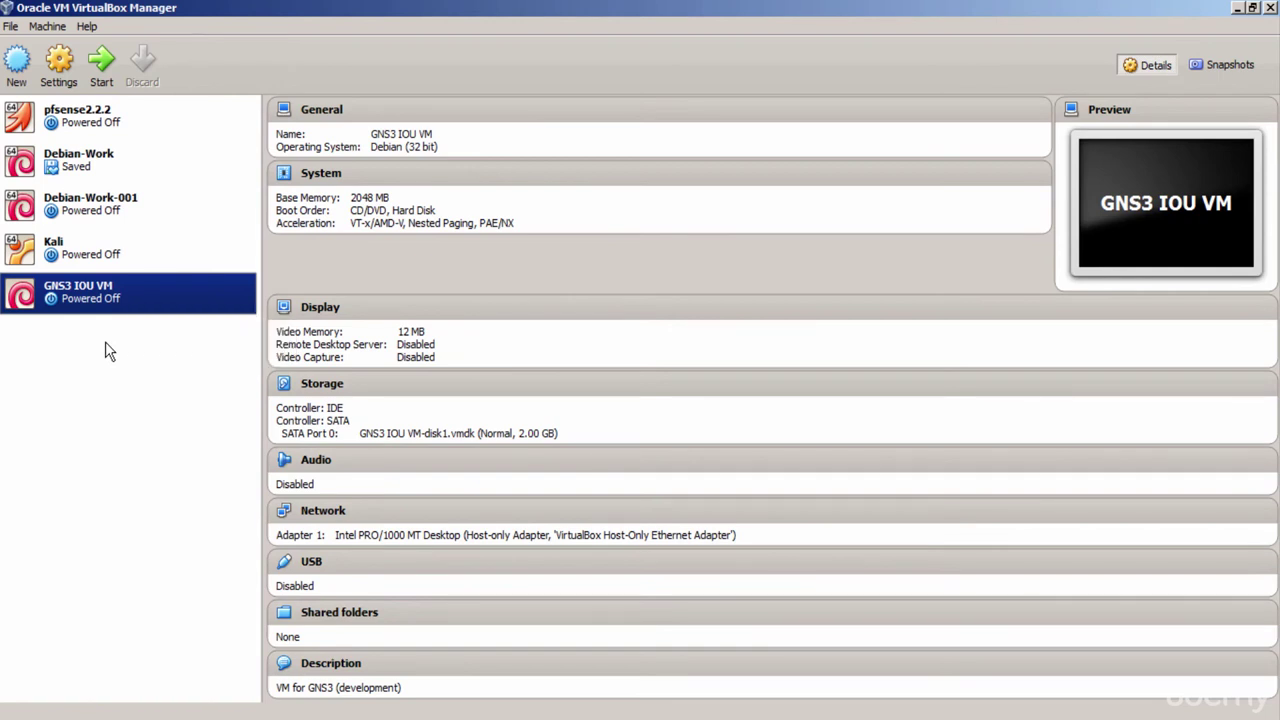
- Review the GNS3 IOU VM's General and host-only Network adapter settings, closing them unchanged
{"action": "left_click", "coordinate": [60, 78]}
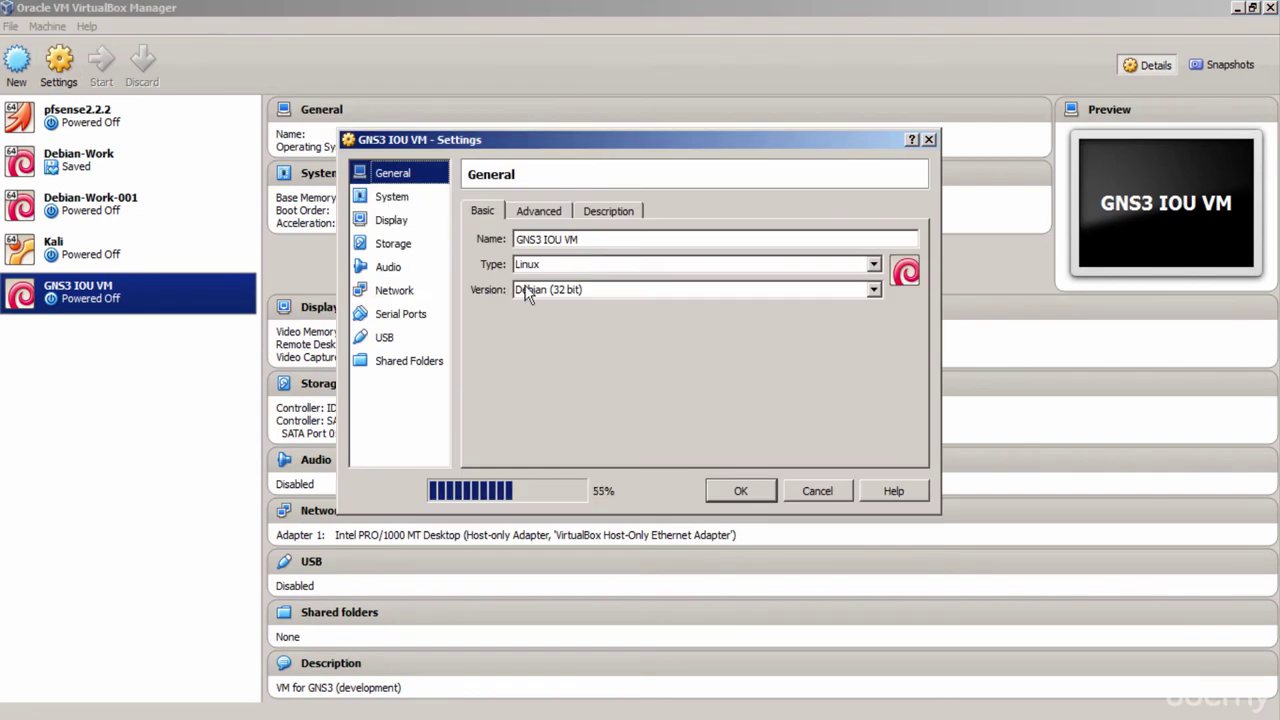
{"action": "left_click", "coordinate": [395, 296]}
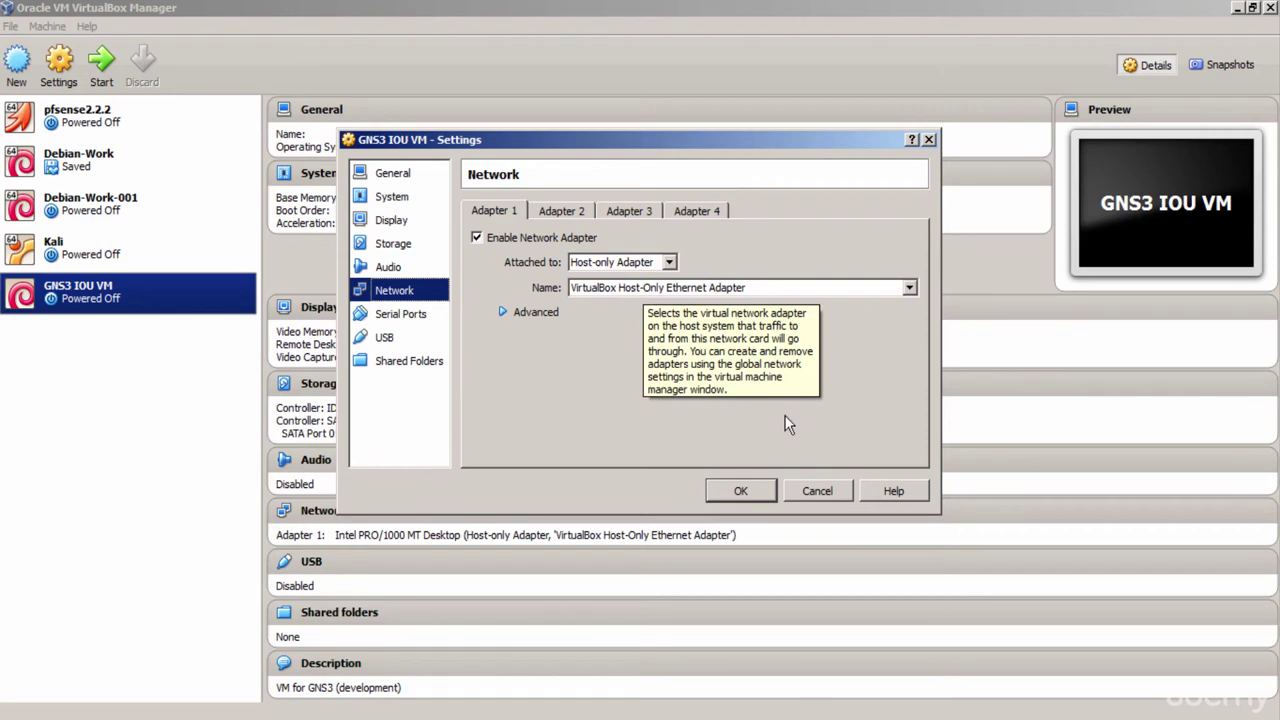
{"action": "left_click", "coordinate": [819, 495]}
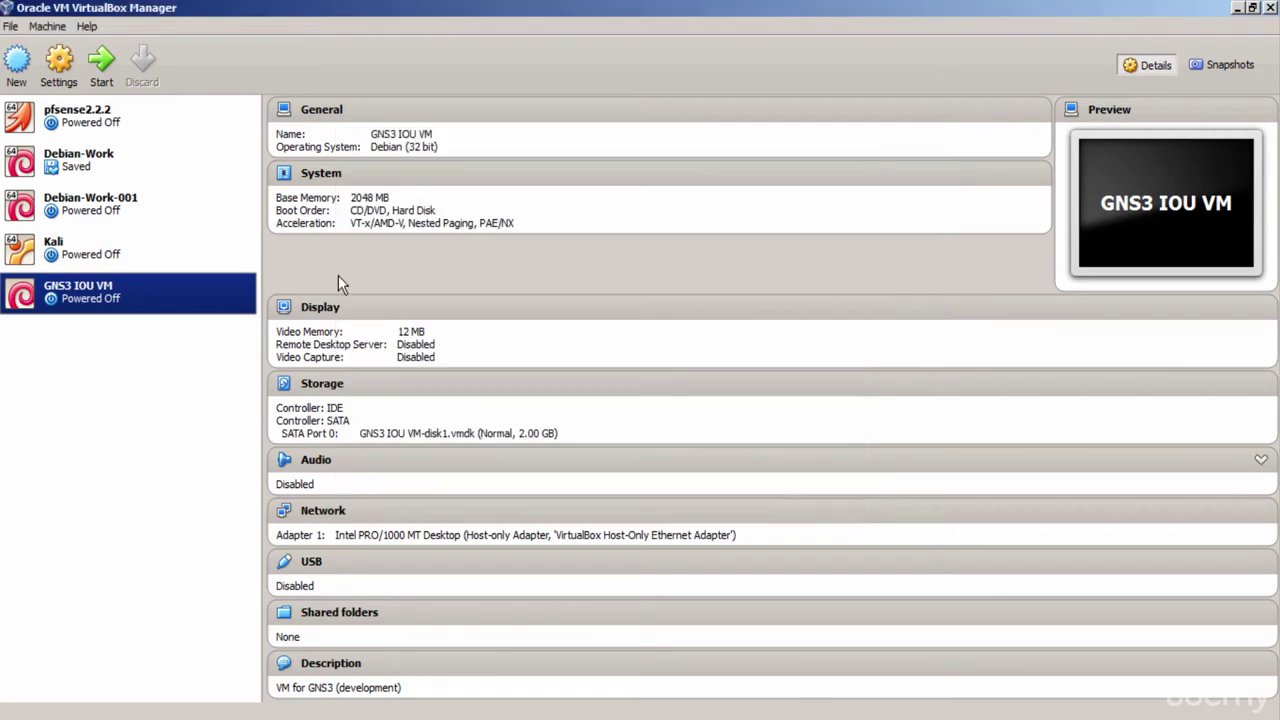
{"action": "left_click", "coordinate": [10, 27]}
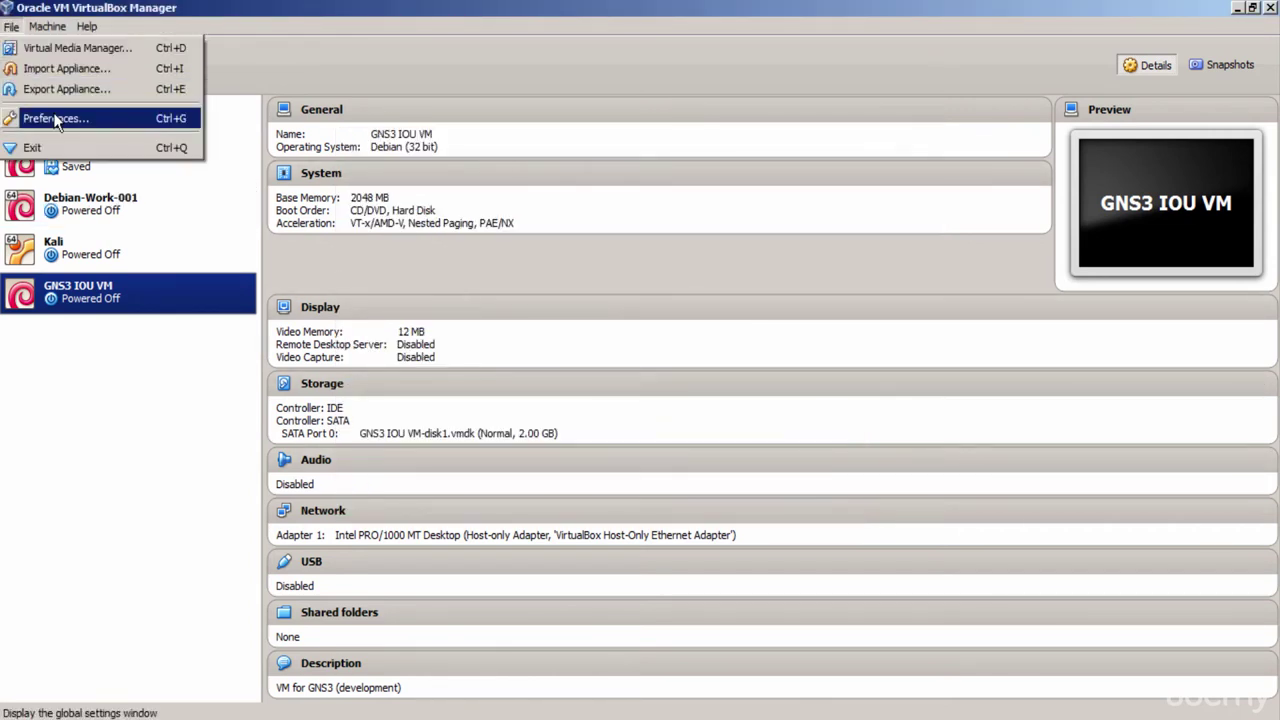
{"action": "left_click", "coordinate": [45, 118]}
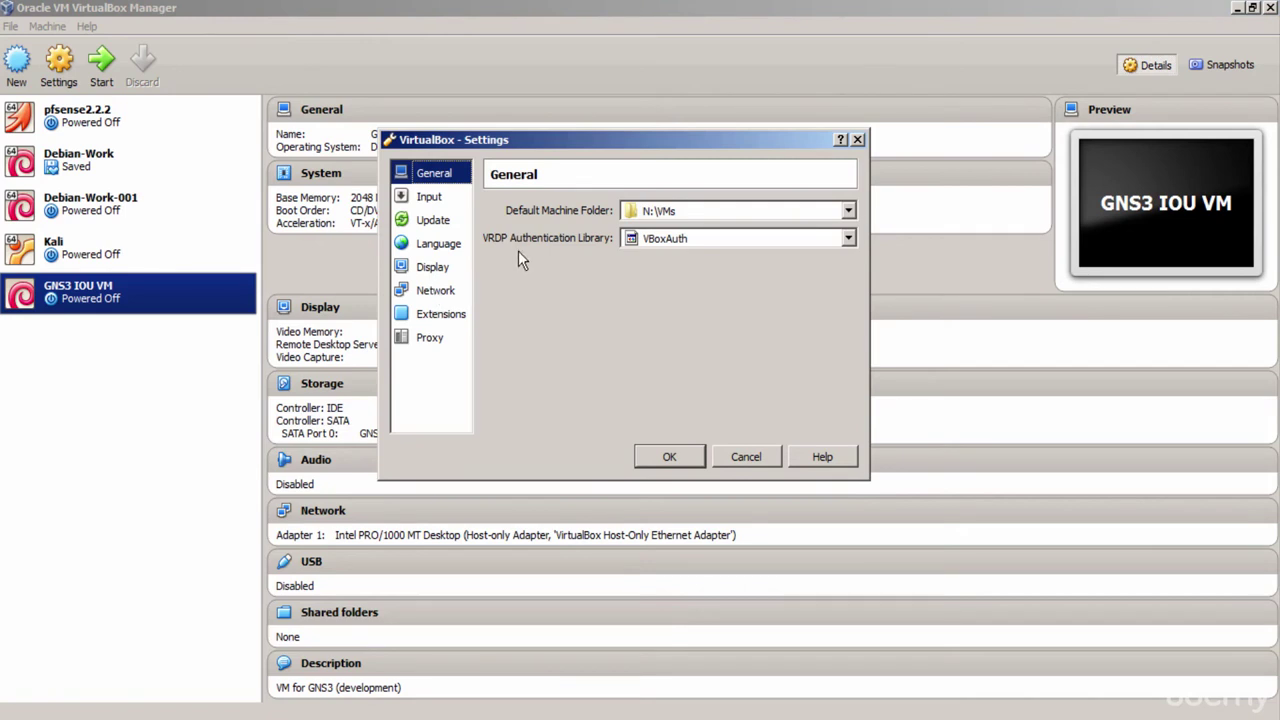
{"action": "left_click", "coordinate": [445, 293]}
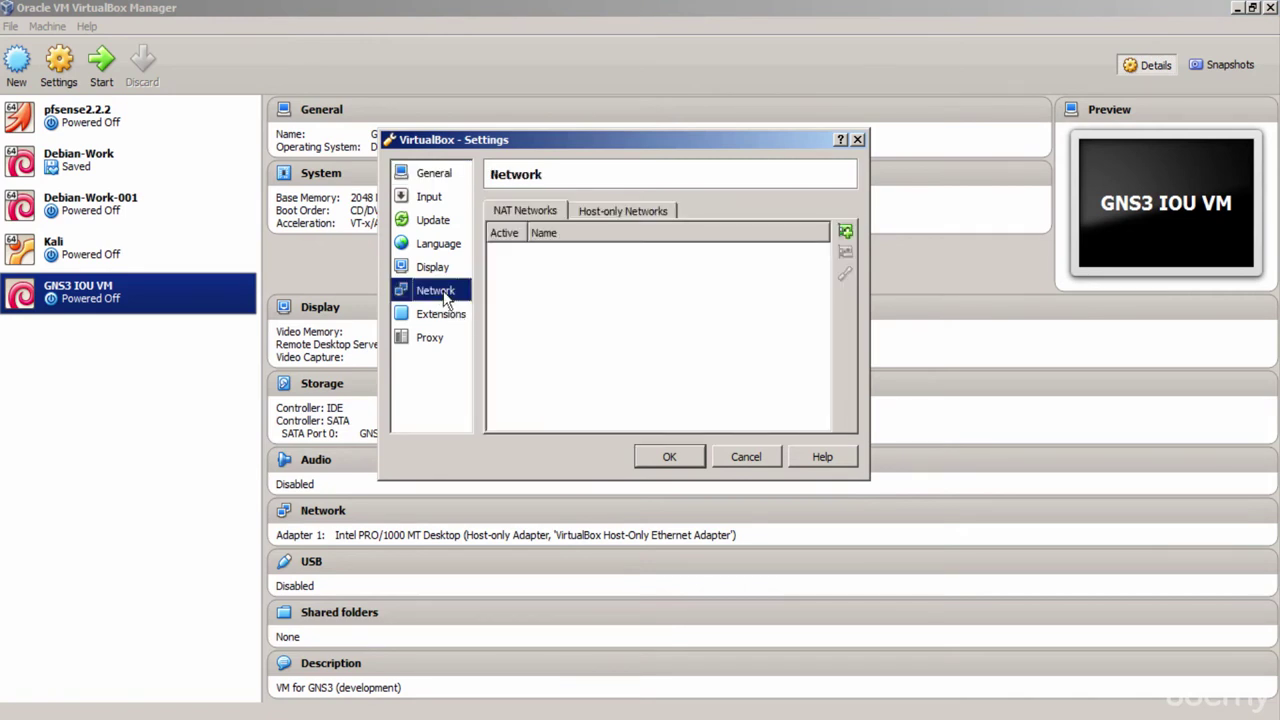
{"action": "left_click", "coordinate": [600, 214]}
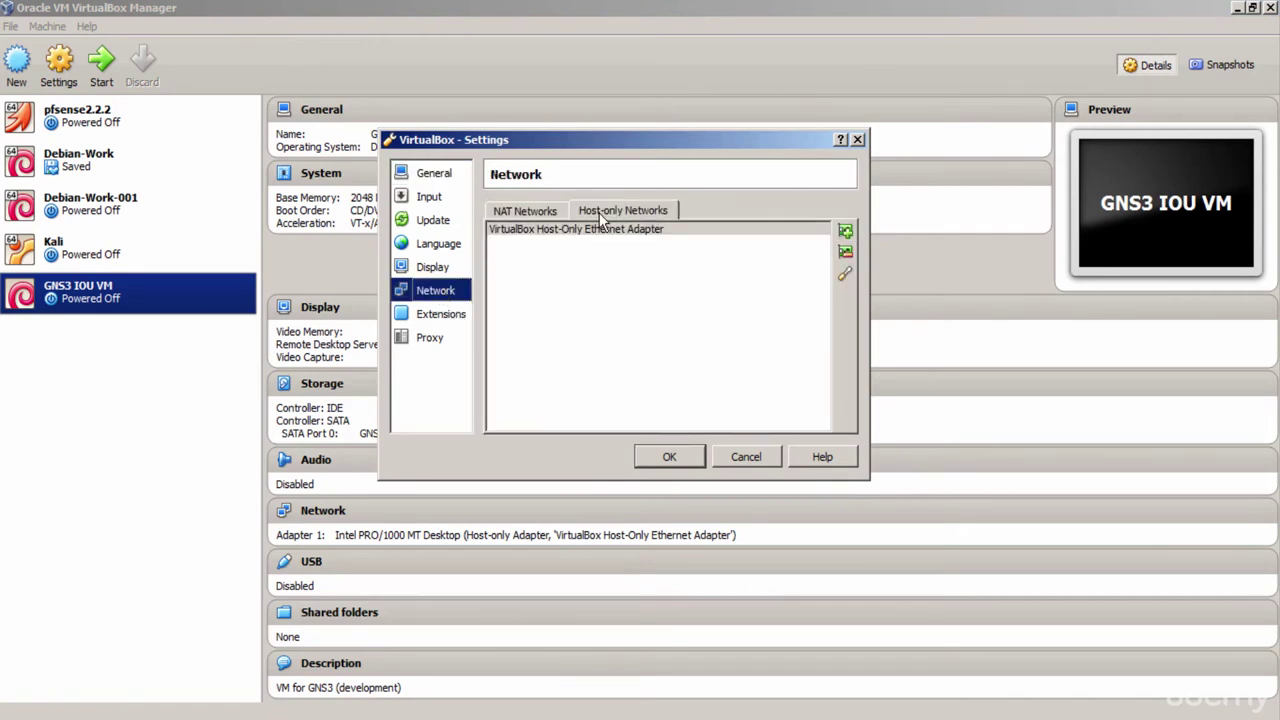
{"action": "left_click", "coordinate": [656, 231]}
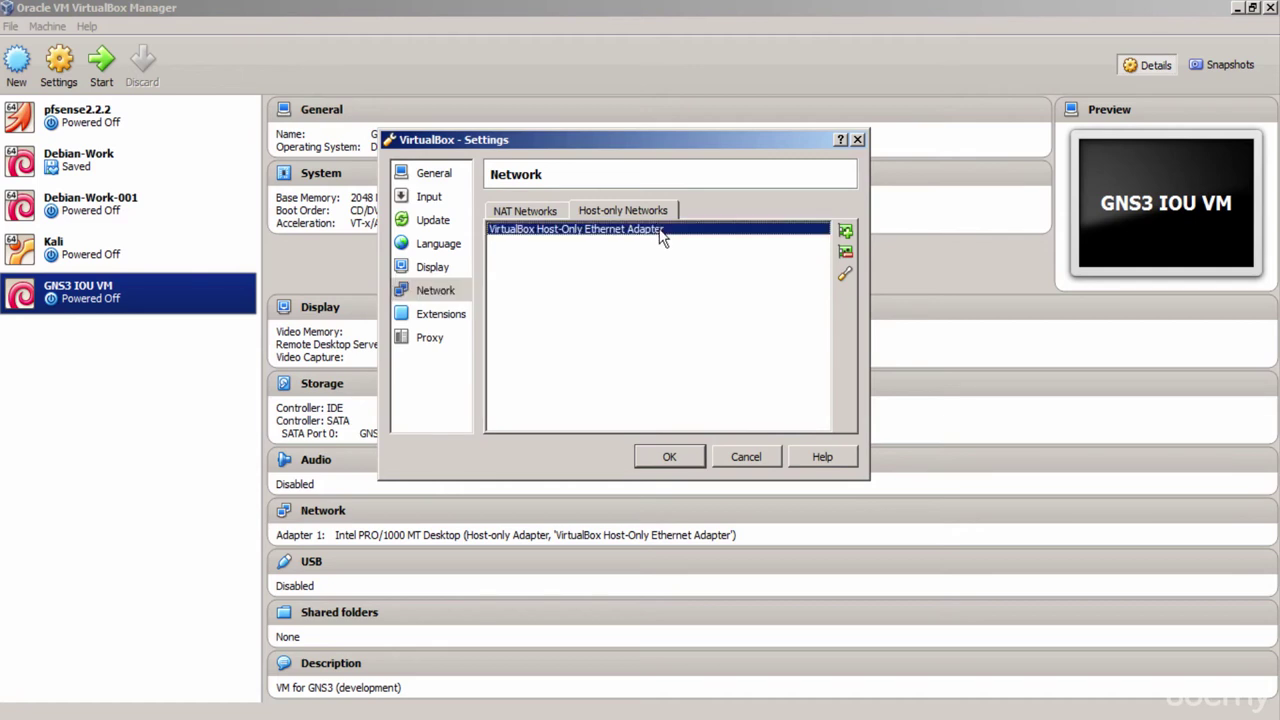
{"action": "left_click", "coordinate": [848, 276]}
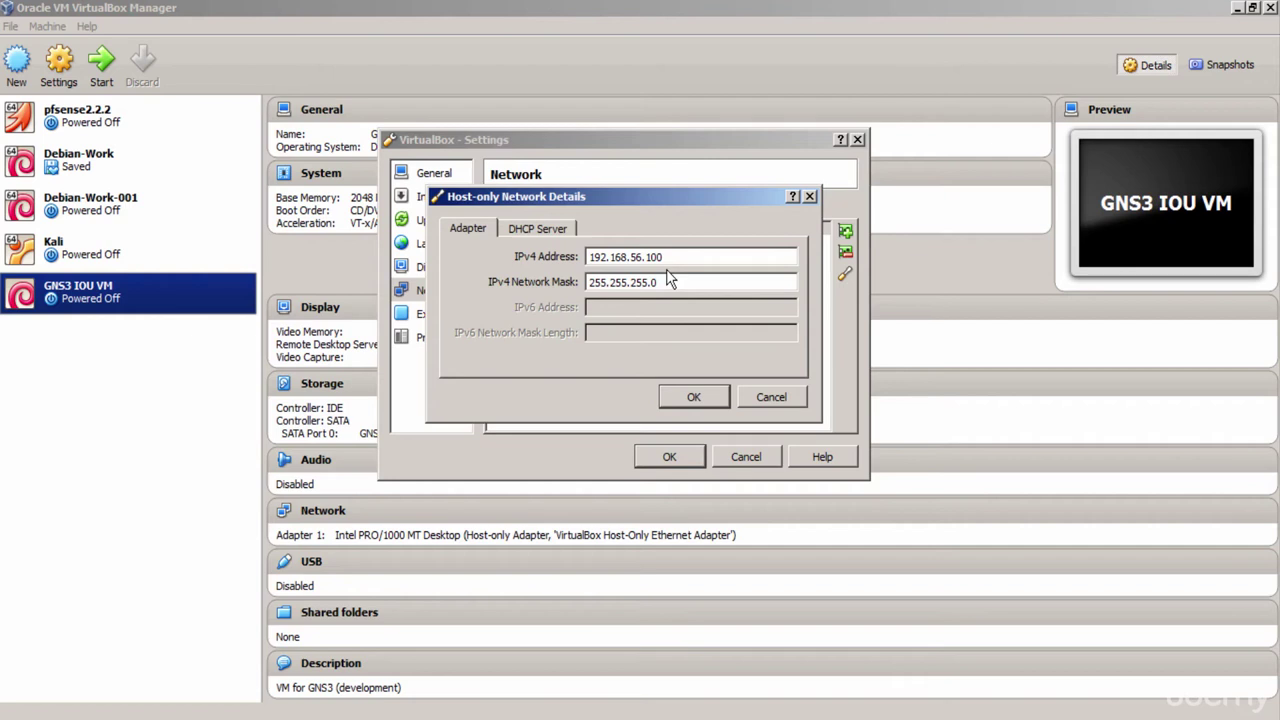
{"action": "left_click", "coordinate": [773, 397]}
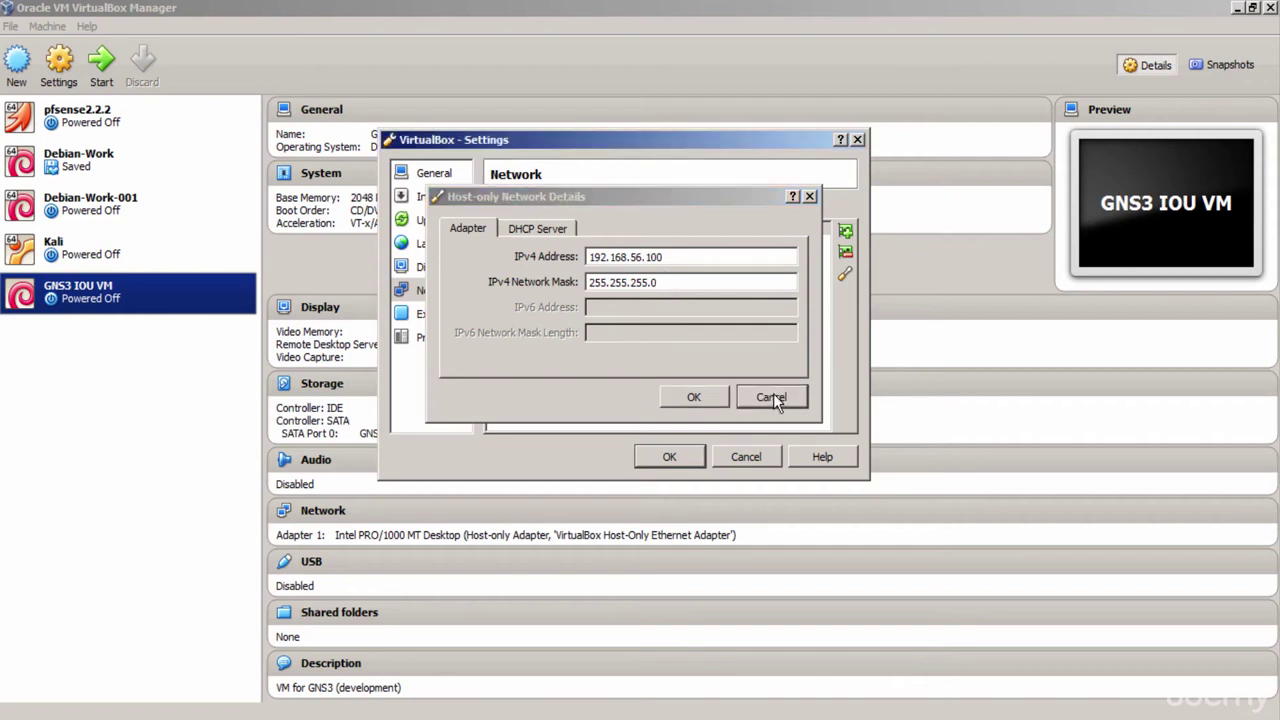
{"action": "left_click", "coordinate": [750, 455]}
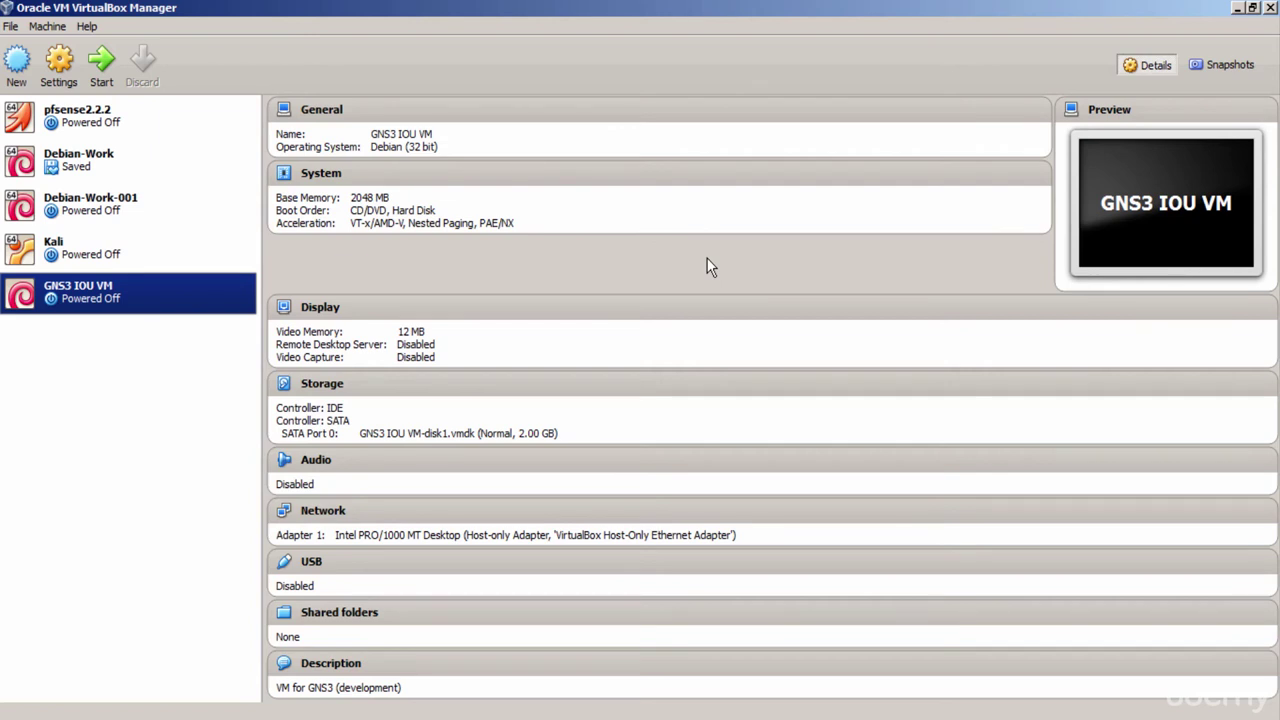
{"action": "left_click", "coordinate": [386, 719]}
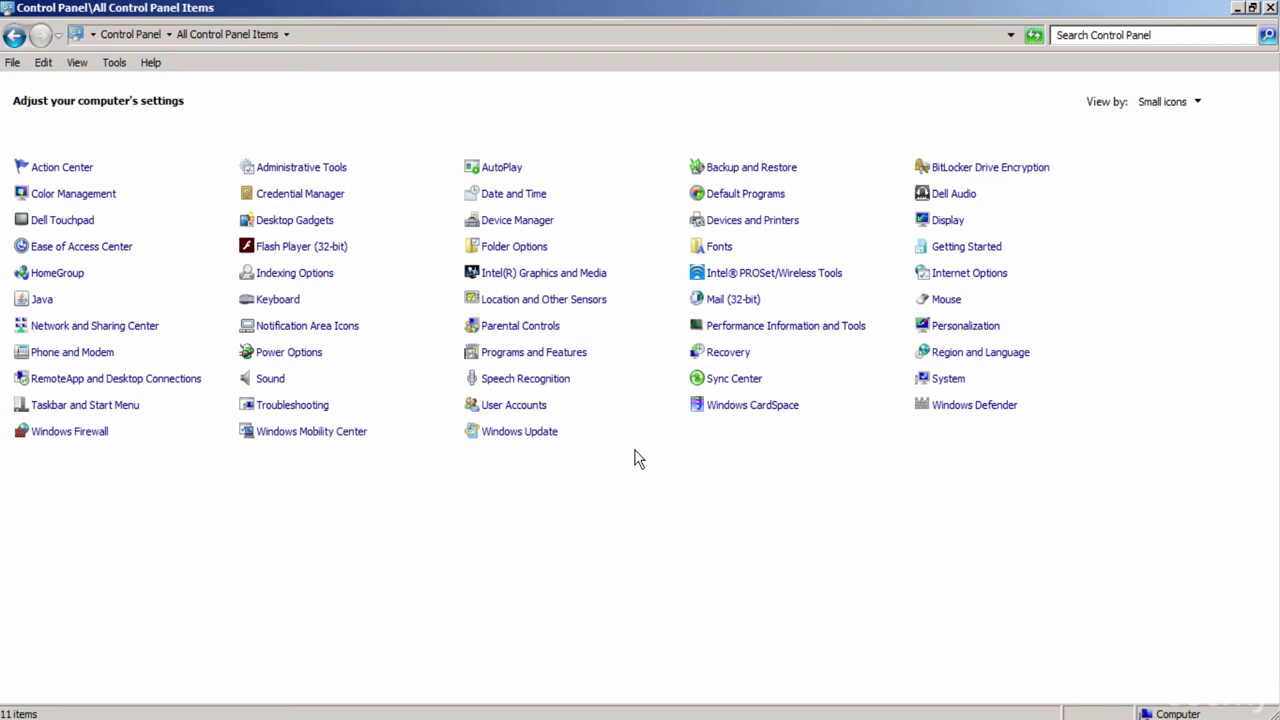
- Open the Control Panel System page and launch Device Manager from it
{"action": "left_click", "coordinate": [942, 386]}
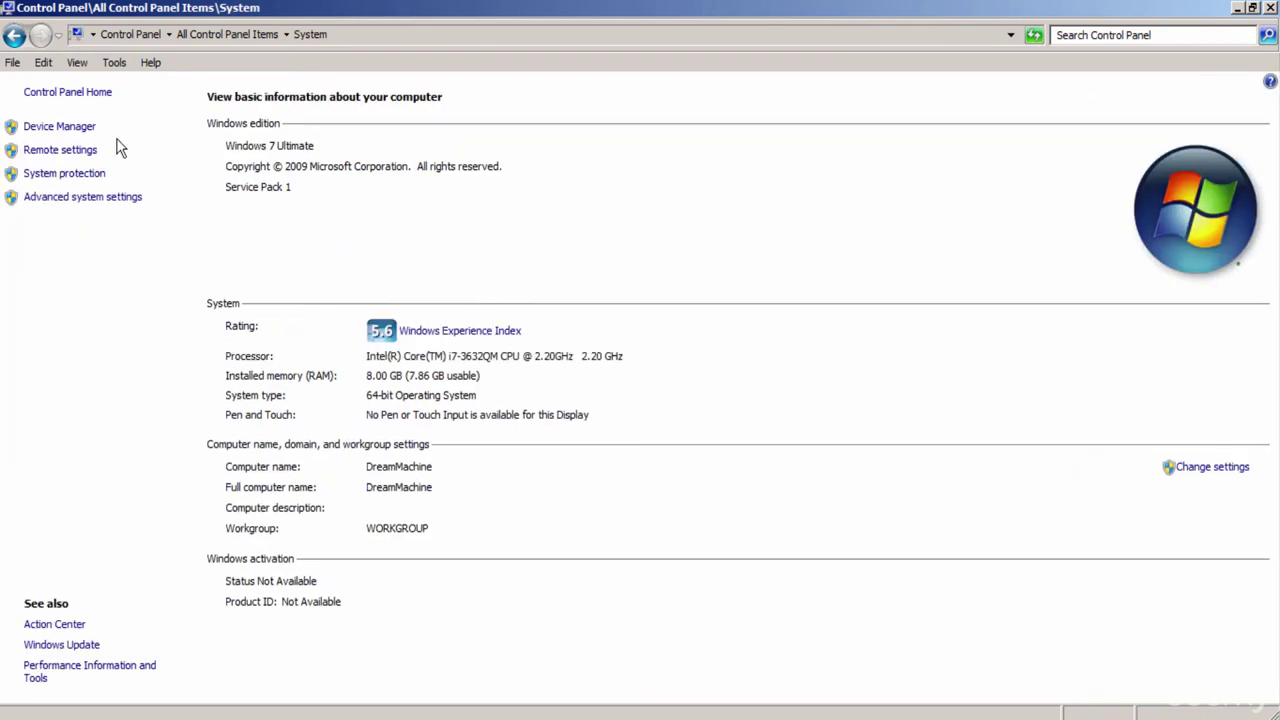
{"action": "left_click", "coordinate": [80, 133]}
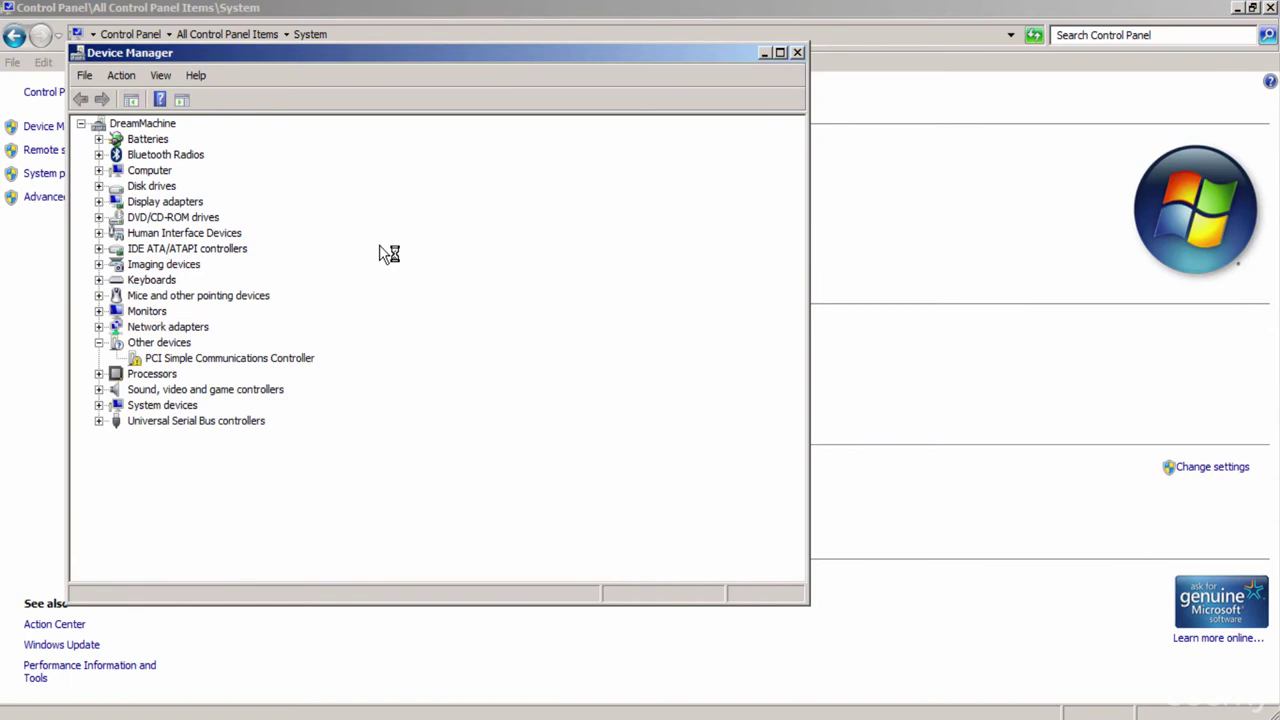
- Start the Add Legacy Hardware wizard on DreamMachine, choosing to pick hardware manually from a list
{"action": "key", "text": "shift+F10"}
{"action": "key", "text": "Down"}
{"action": "key", "text": "Down"}
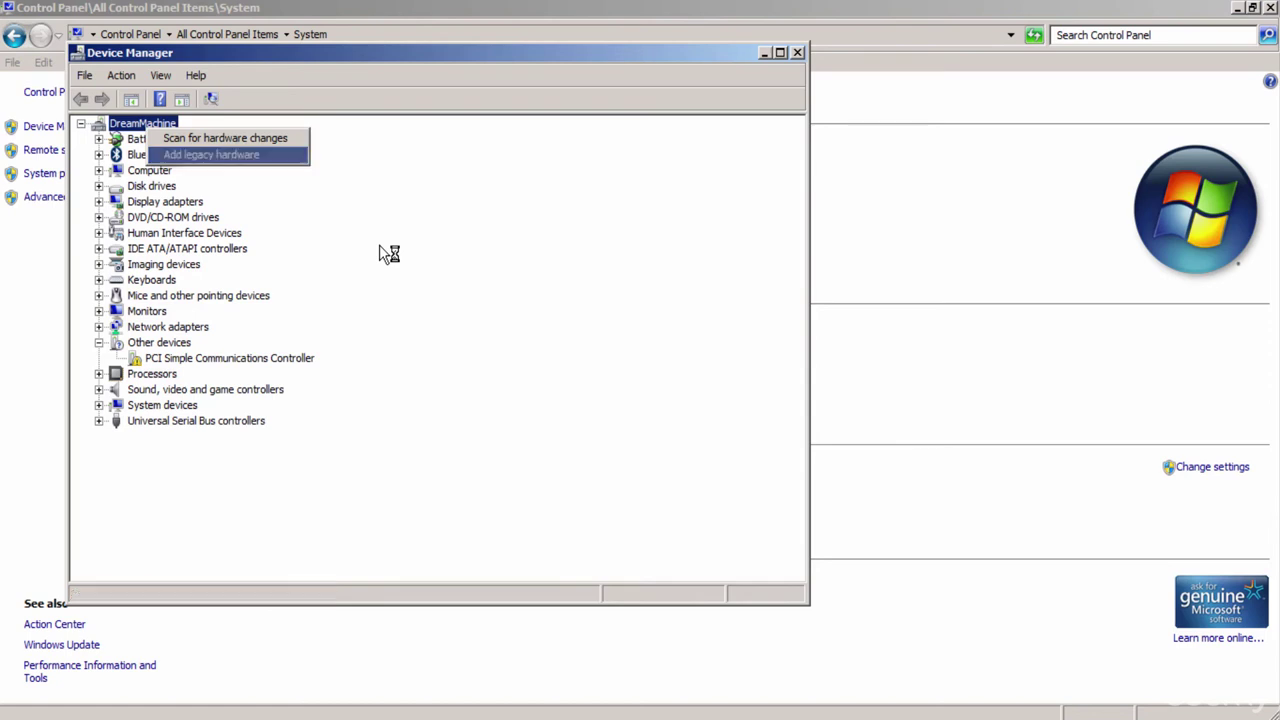
{"action": "key", "text": "Return"}
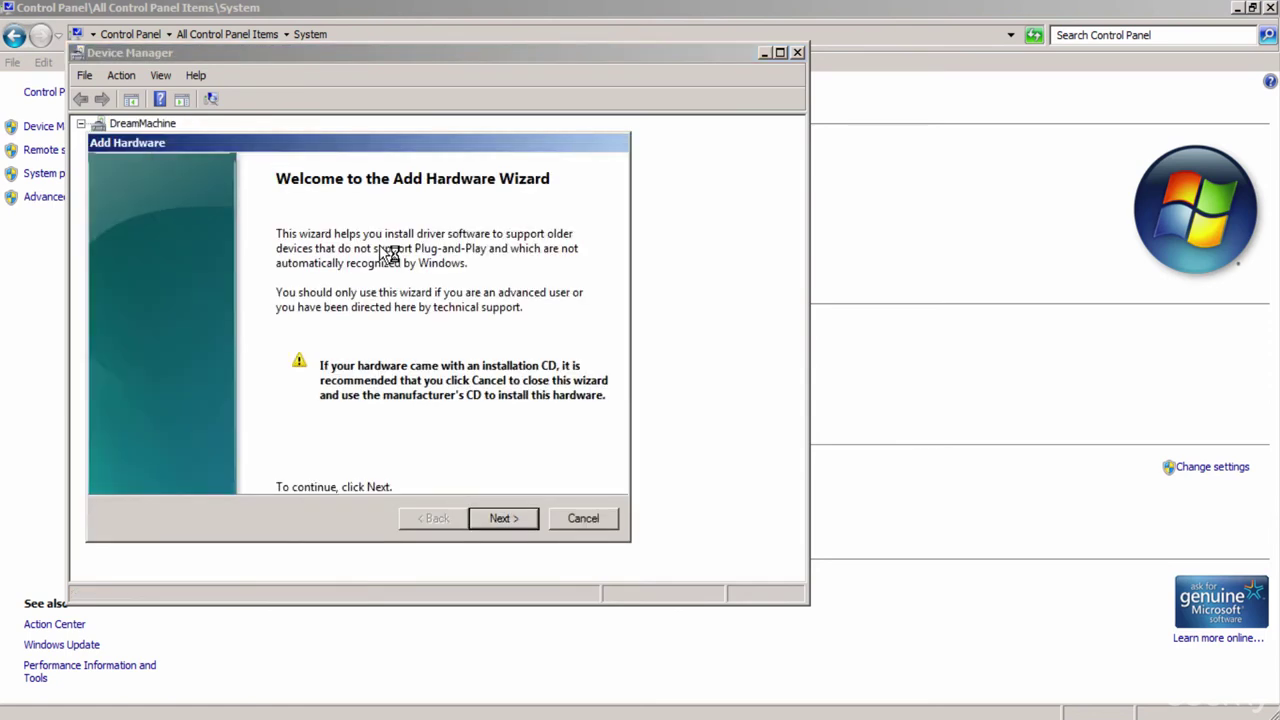
{"action": "key", "text": "Return"}
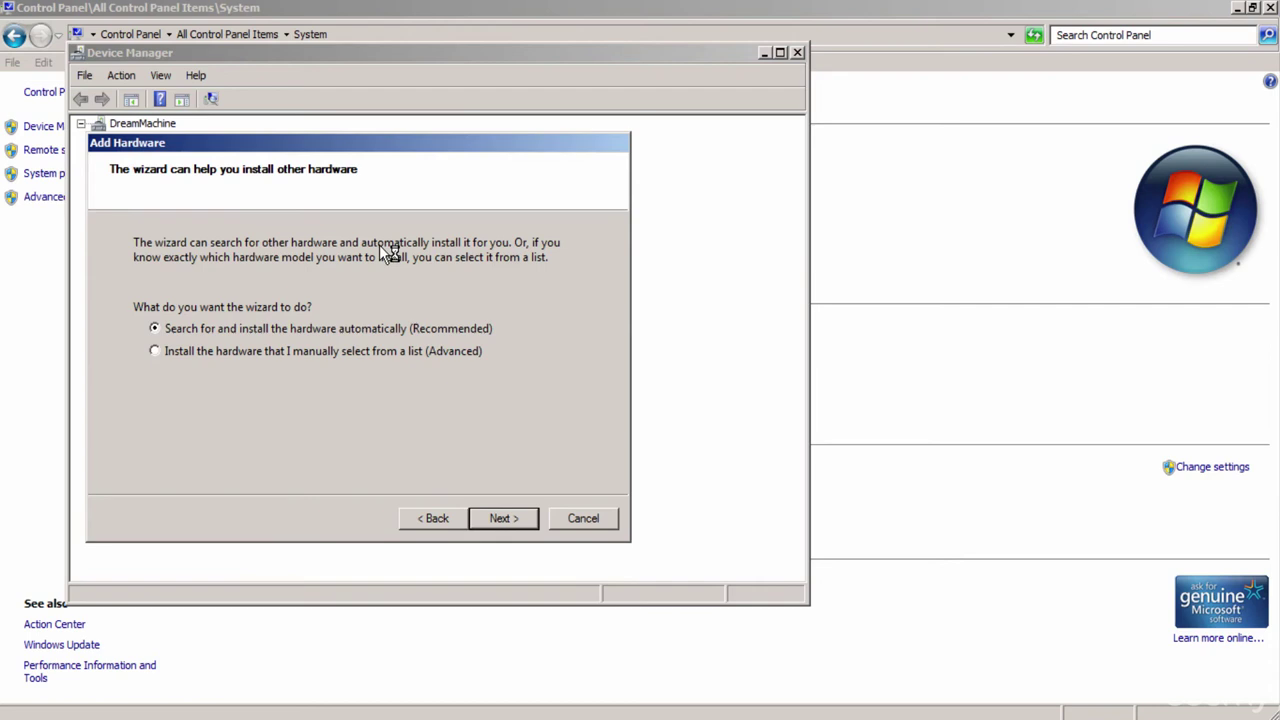
{"action": "key", "text": "Down"}
{"action": "key", "text": "Return"}
- Add the Microsoft Loopback Adapter as a network adapter, then return to All Control Panel Items
{"action": "scroll", "coordinate": [388, 253], "scroll_direction": "down", "scroll_amount": 4}
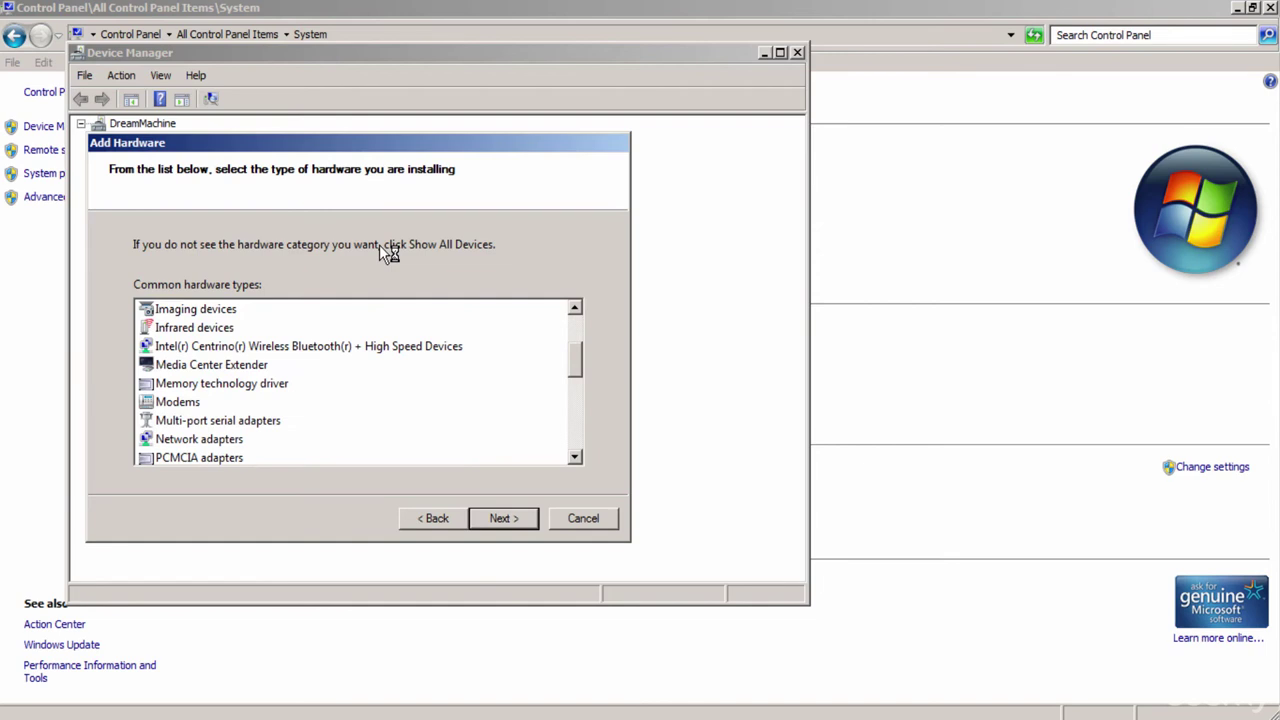
{"action": "scroll", "coordinate": [388, 253], "scroll_direction": "down", "scroll_amount": 3}
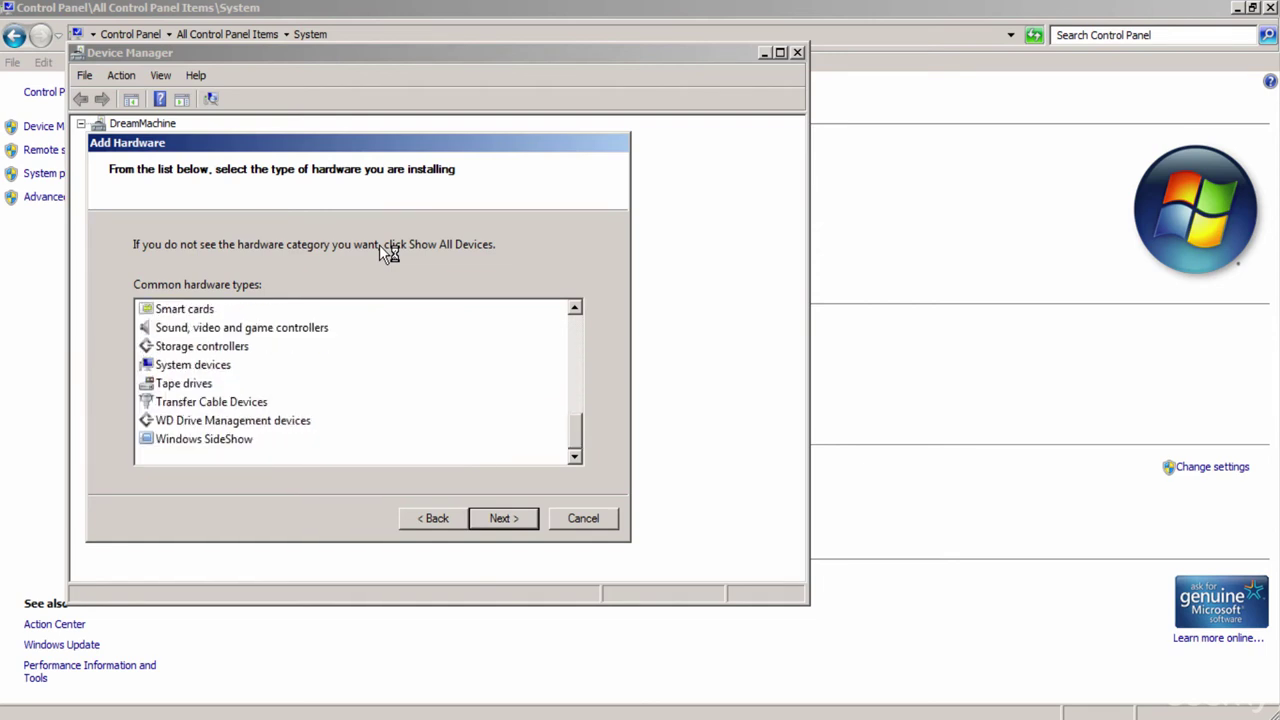
{"action": "scroll", "coordinate": [388, 253], "scroll_direction": "up", "scroll_amount": 2}
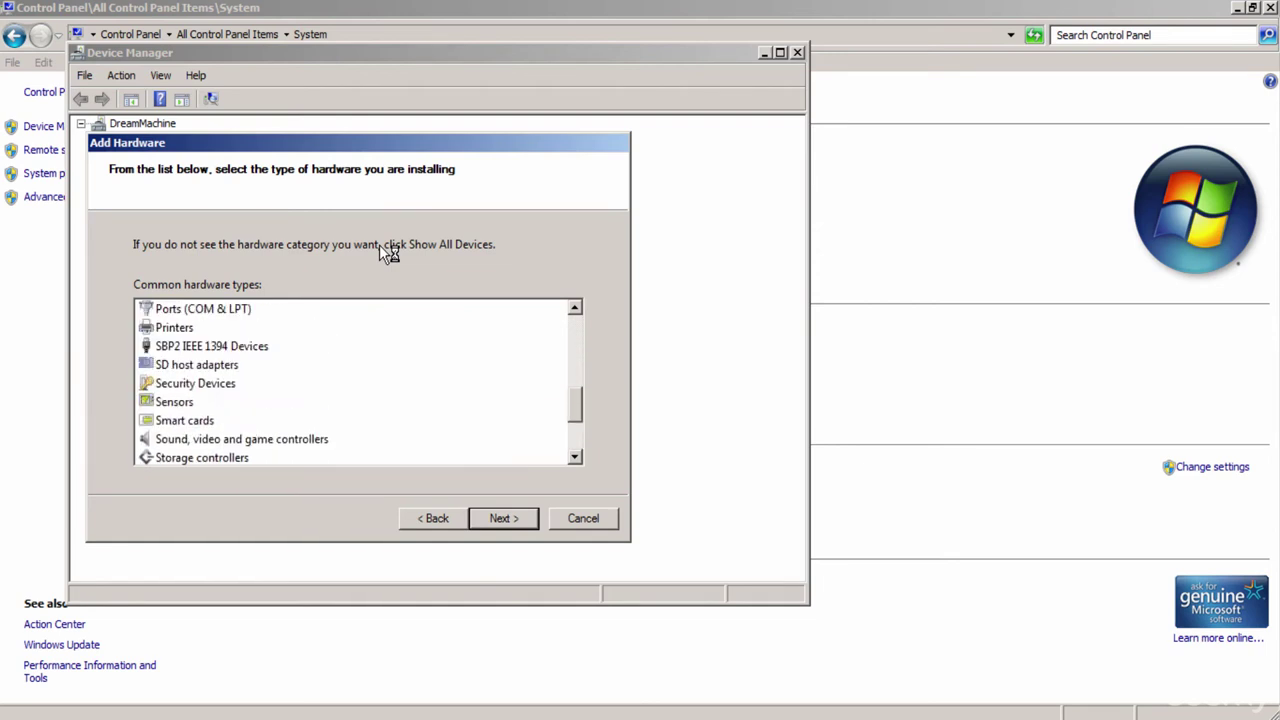
{"action": "scroll", "coordinate": [388, 253], "scroll_direction": "up", "scroll_amount": 2}
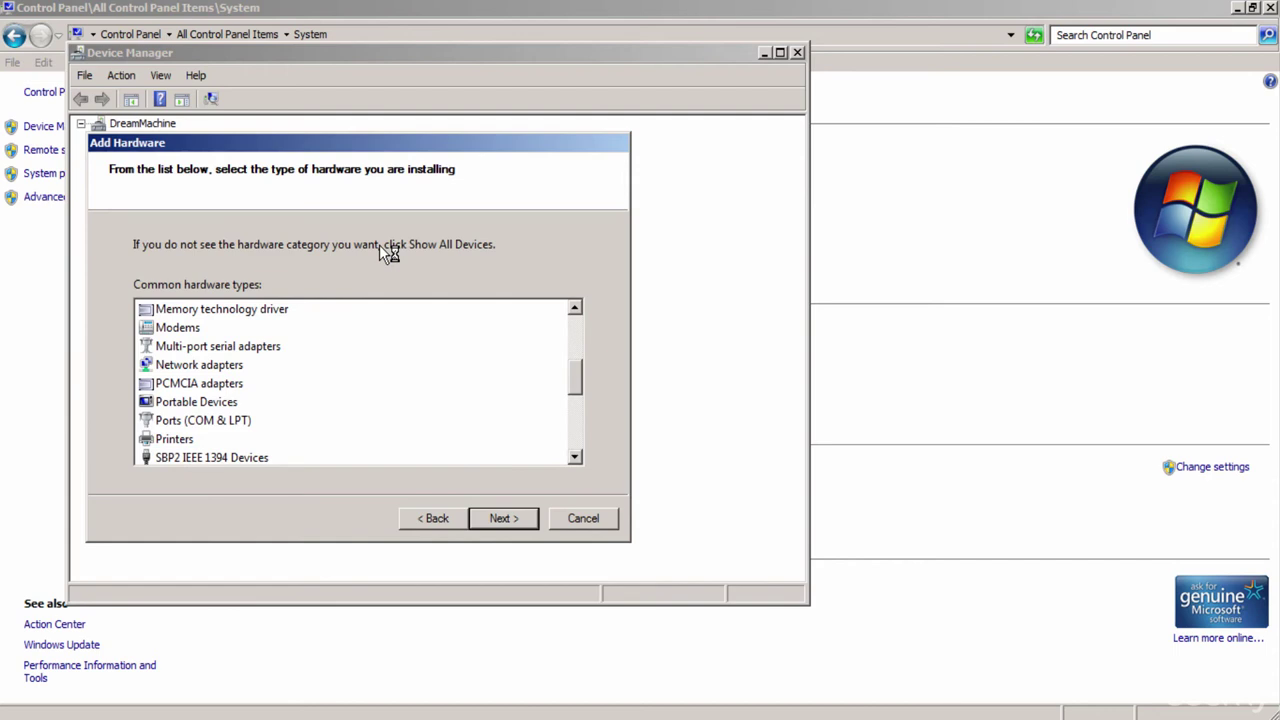
{"action": "key", "text": "n"}
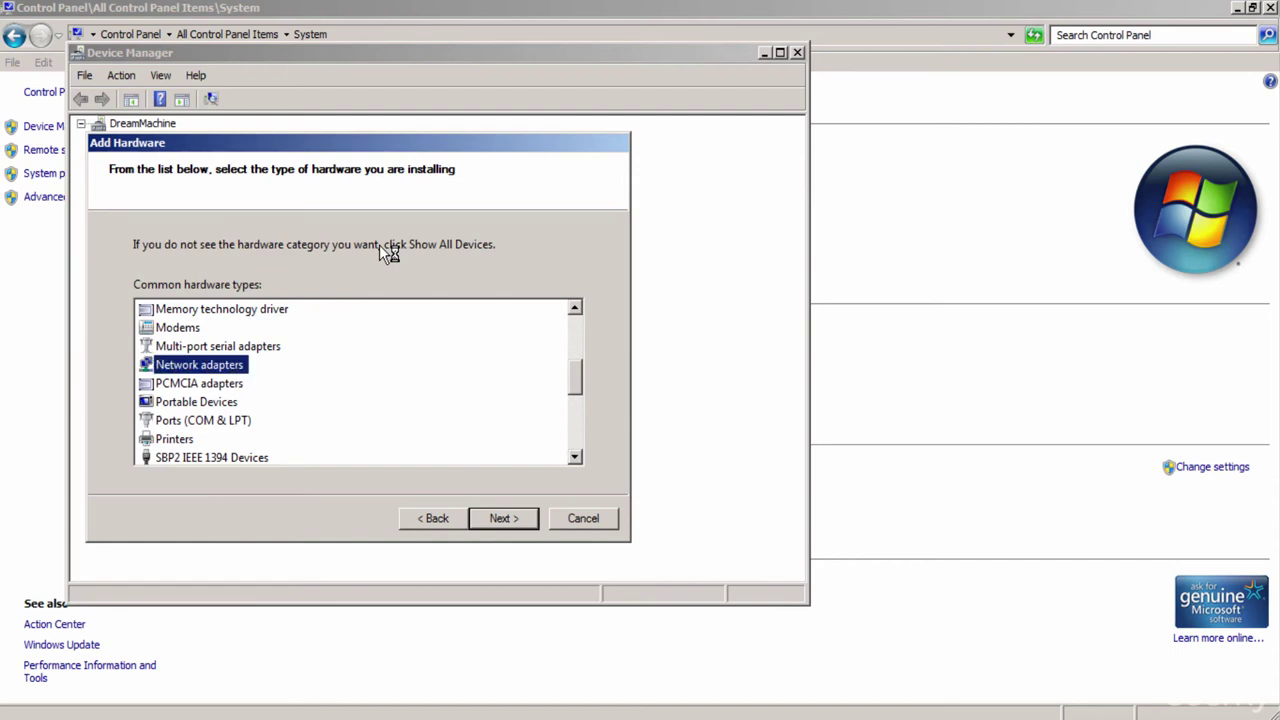
{"action": "key", "text": "Return"}
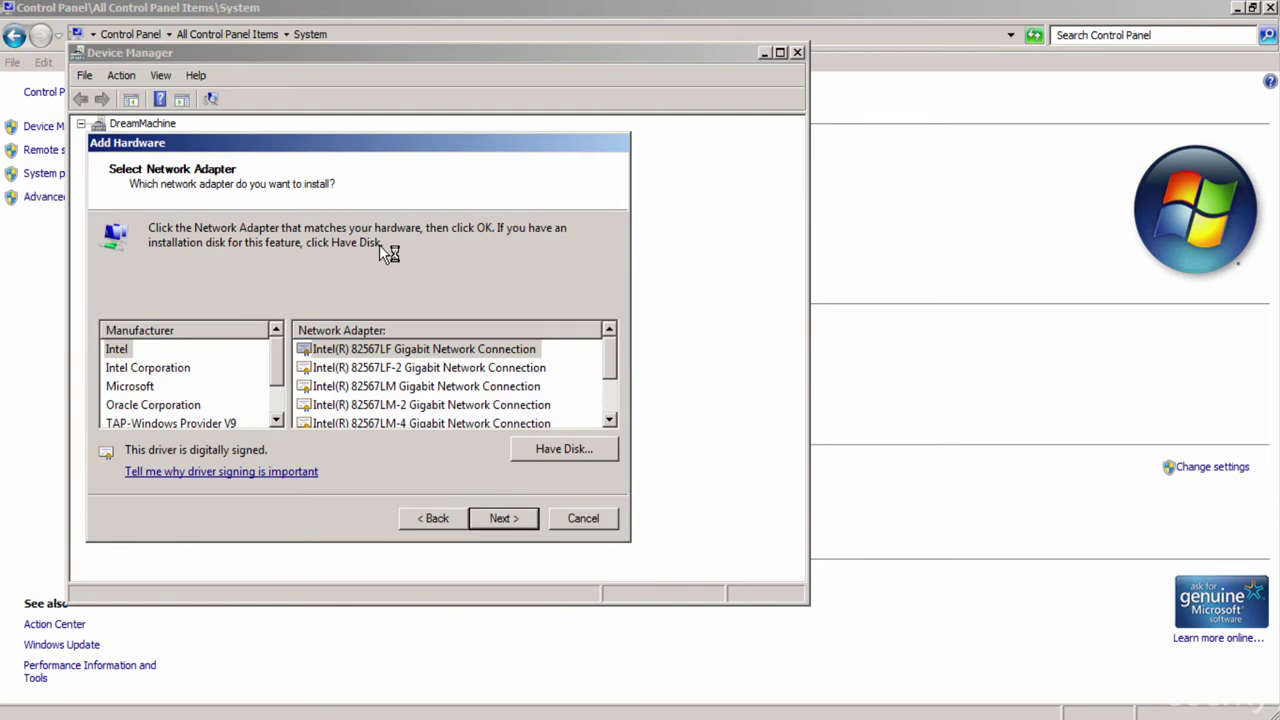
{"action": "key", "text": "m"}
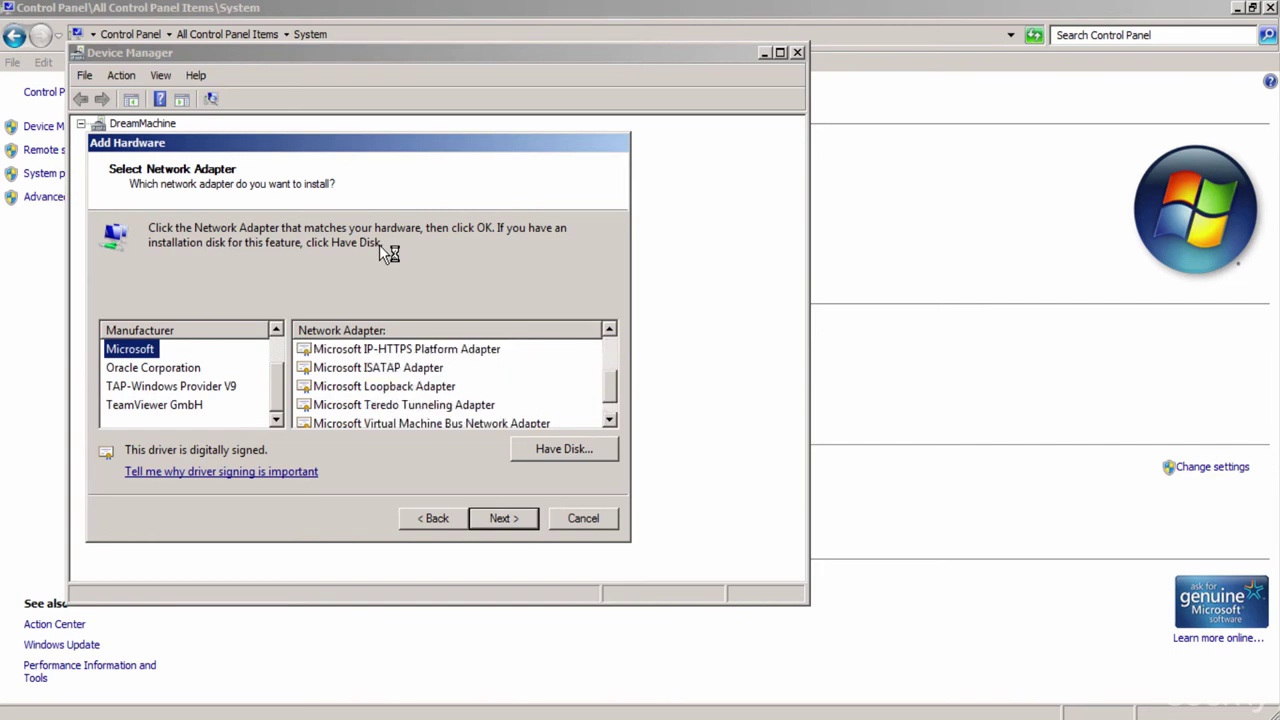
{"action": "key", "text": "Tab"}
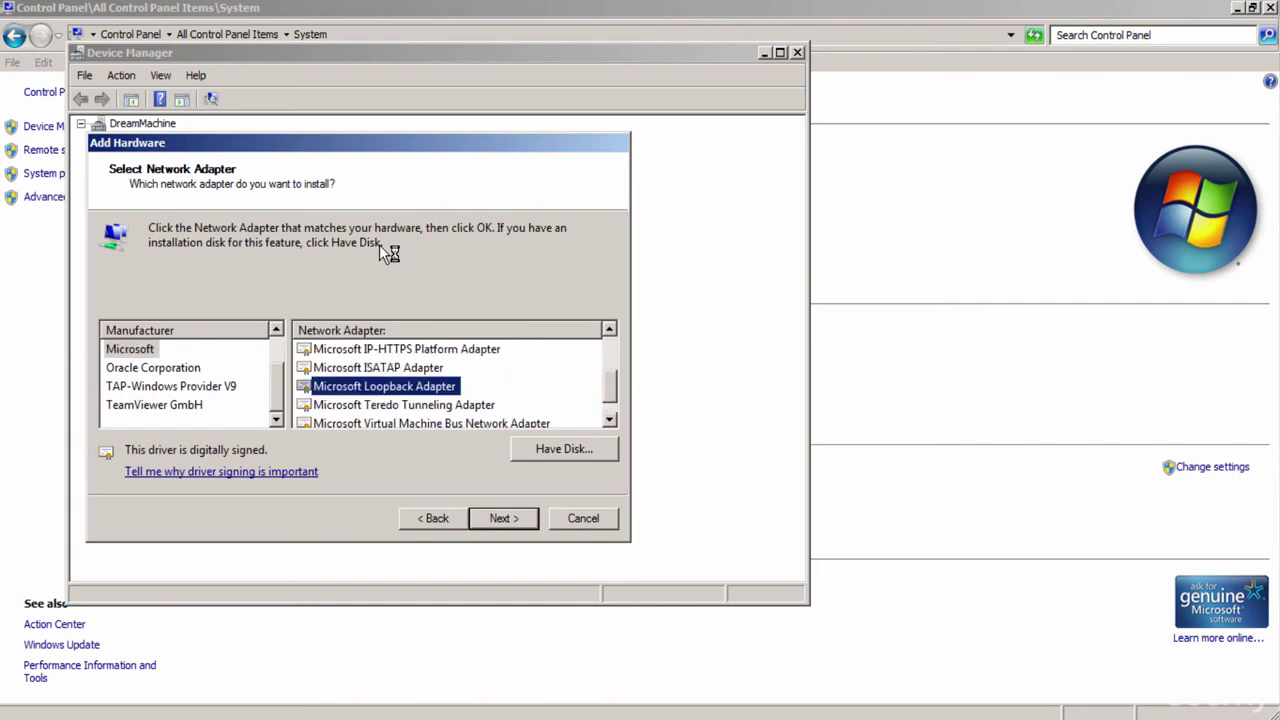
{"action": "key", "text": "Return"}
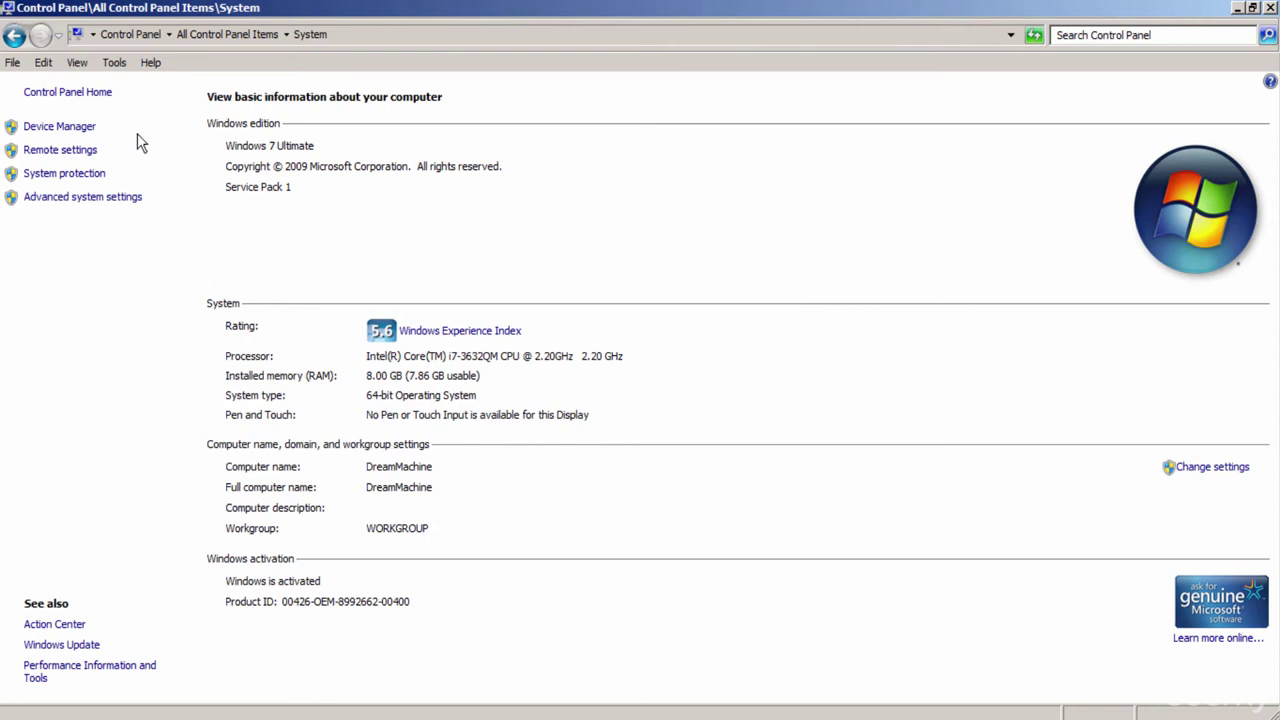
{"action": "left_click", "coordinate": [76, 94]}
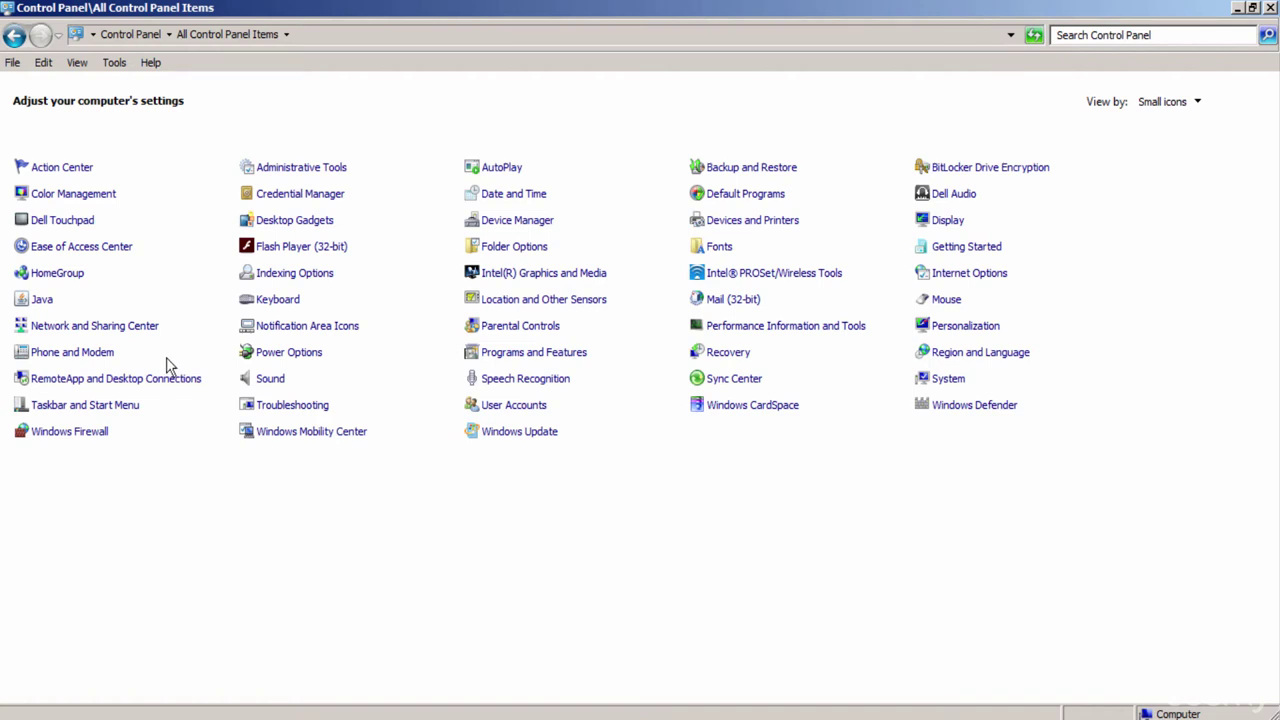
- Inspect Local Area Connection 2 in Network Connections, then bring the GNS3 project back
{"action": "left_click", "coordinate": [144, 332]}
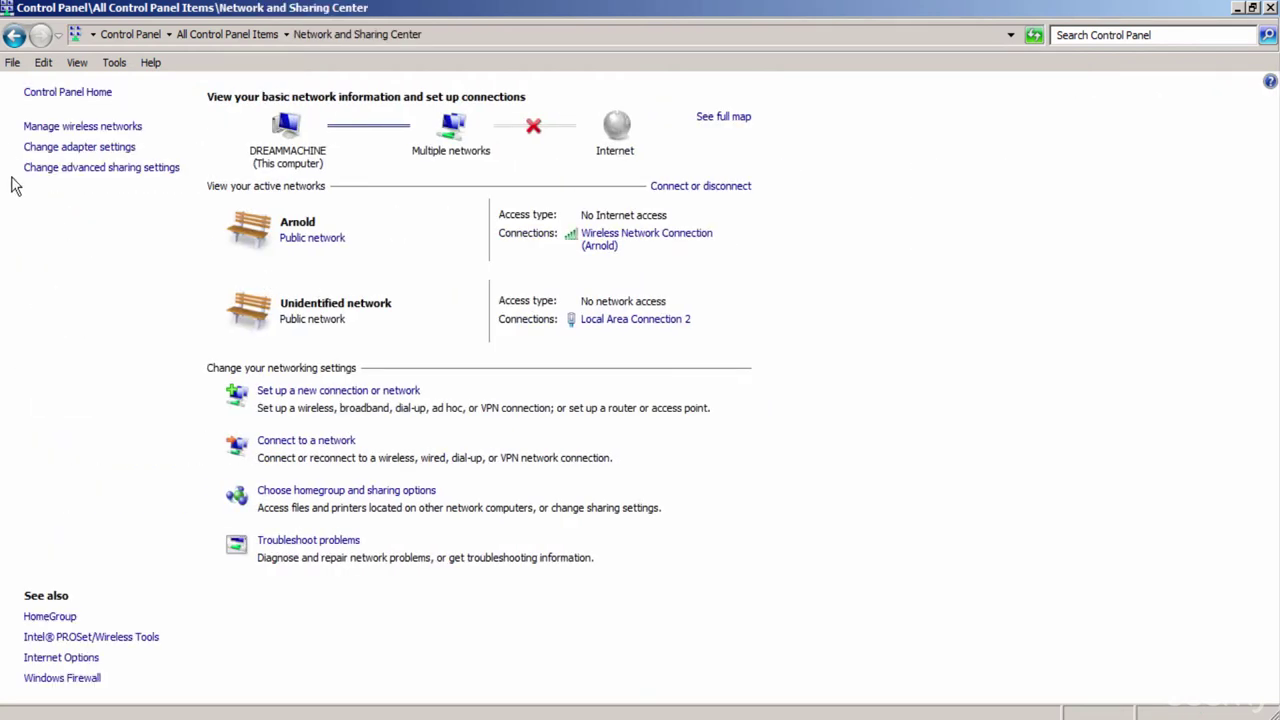
{"action": "left_click", "coordinate": [55, 146]}
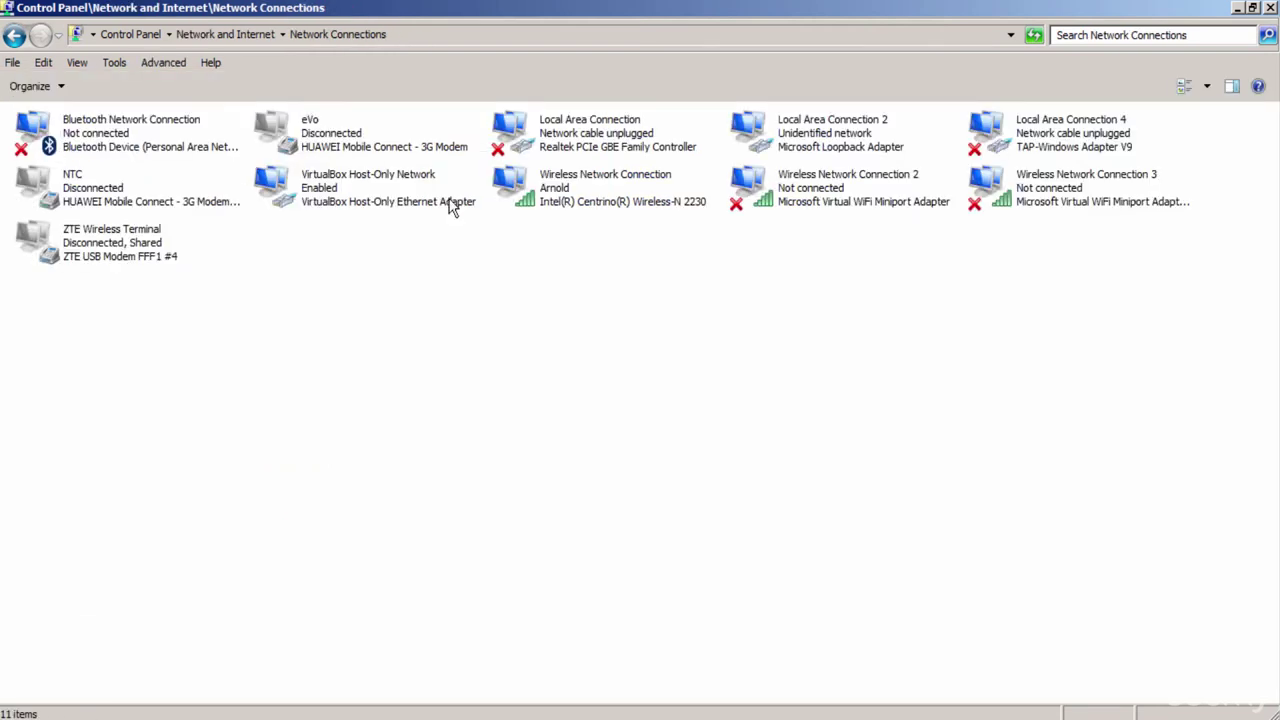
{"action": "left_click", "coordinate": [820, 135]}
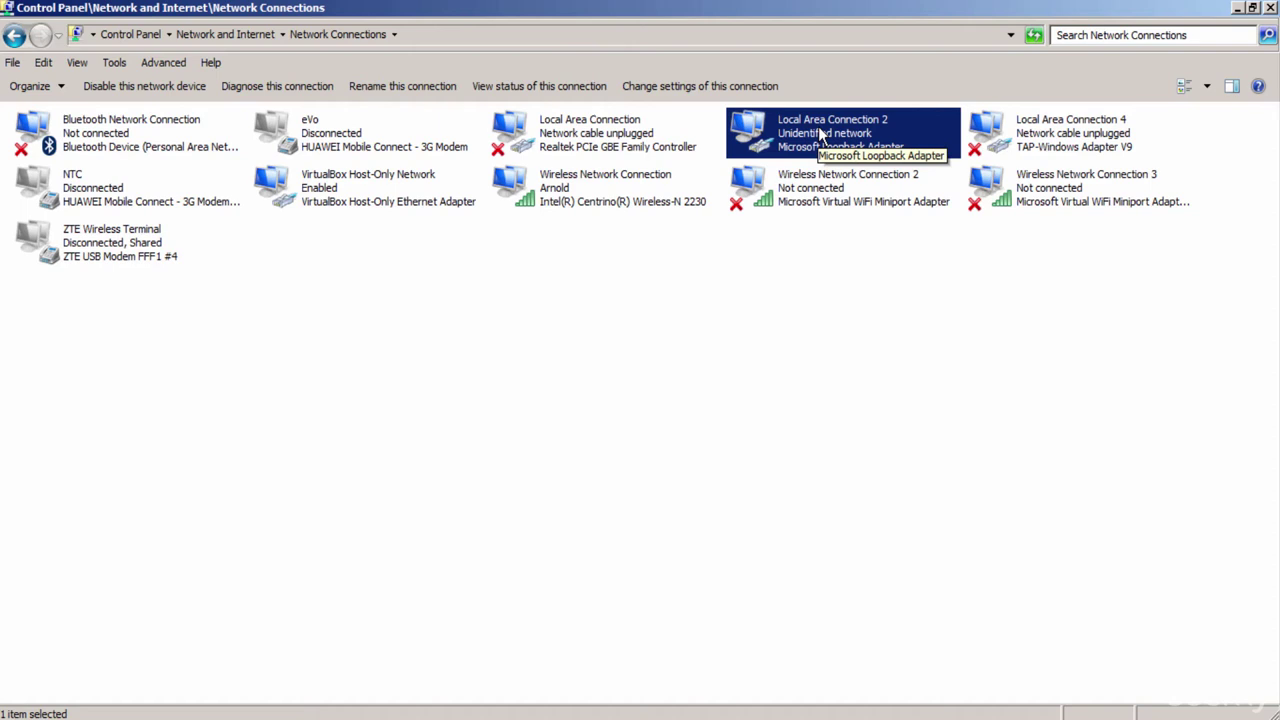
{"action": "left_click", "coordinate": [855, 431]}
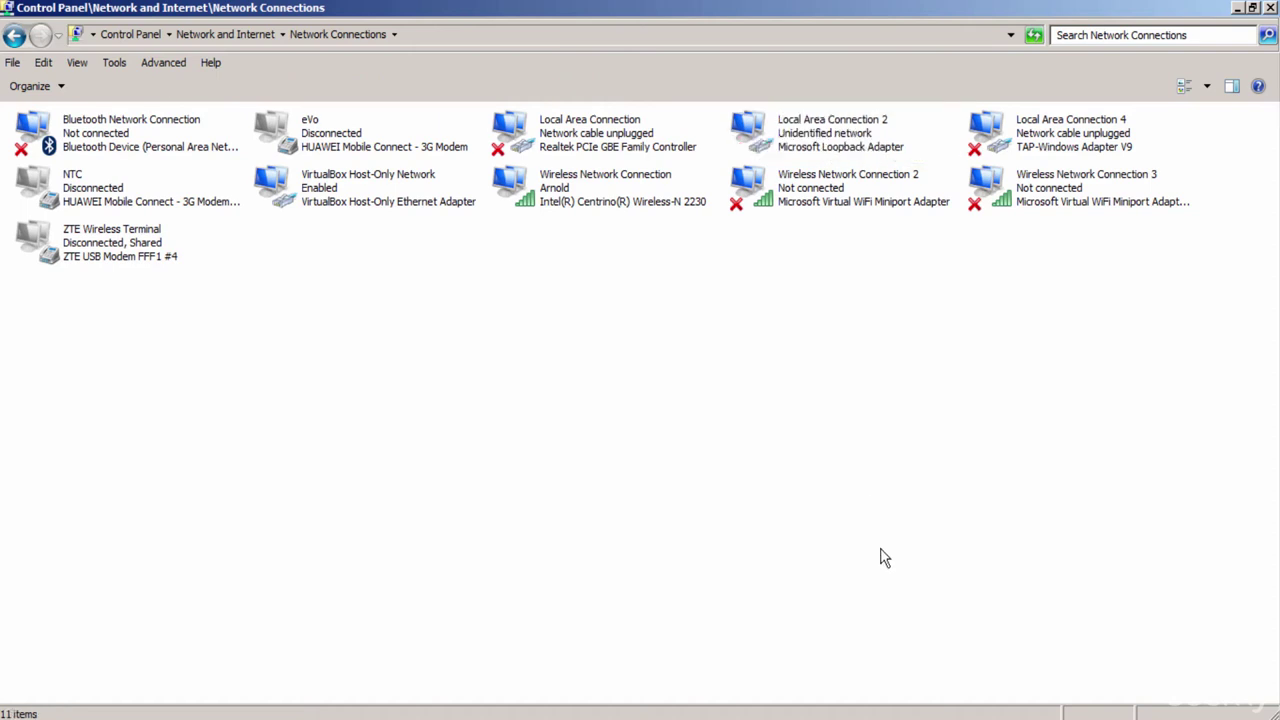
{"action": "mouse_move", "coordinate": [893, 718]}
{"action": "left_click", "coordinate": [889, 703]}
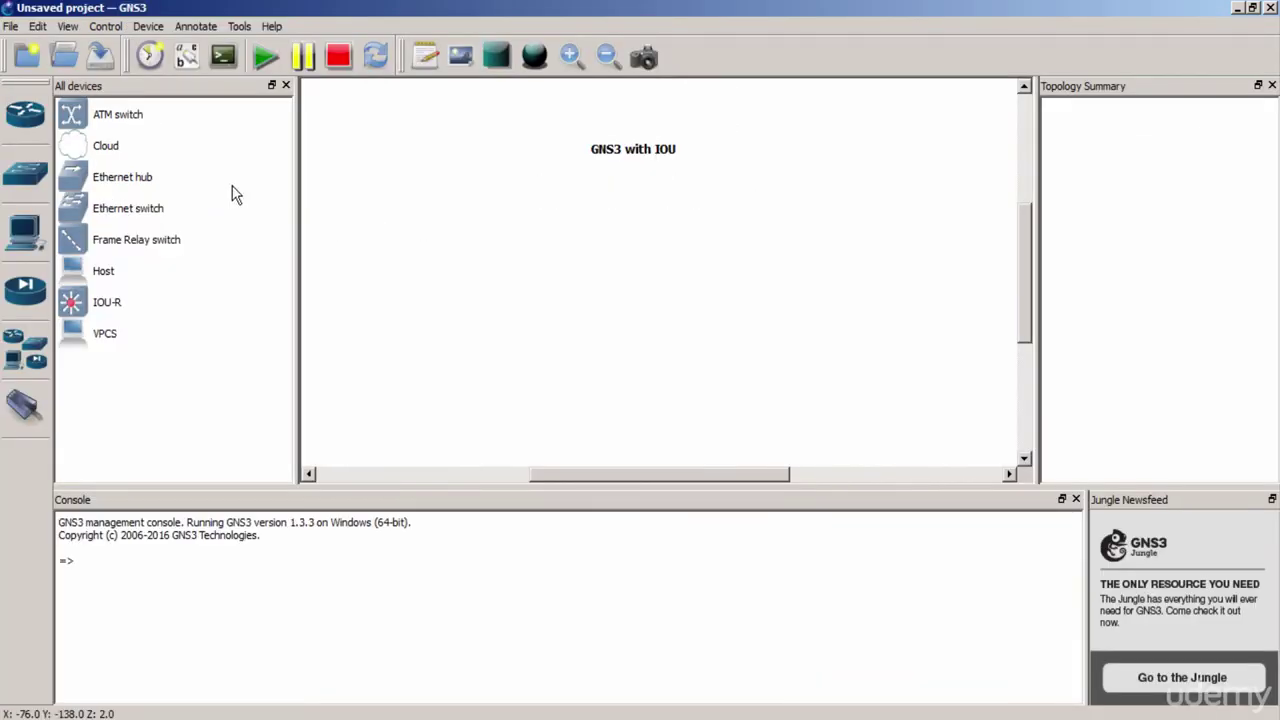
{"action": "left_click", "coordinate": [37, 26]}
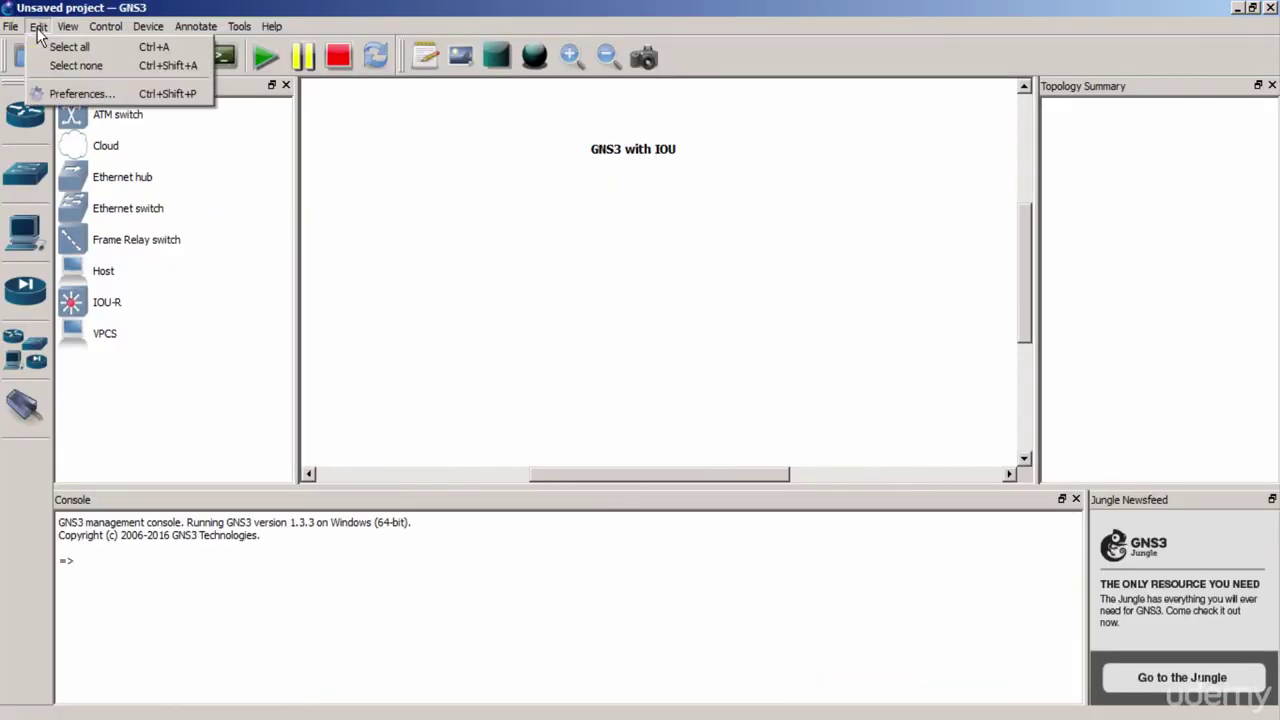
{"action": "left_click", "coordinate": [64, 92]}
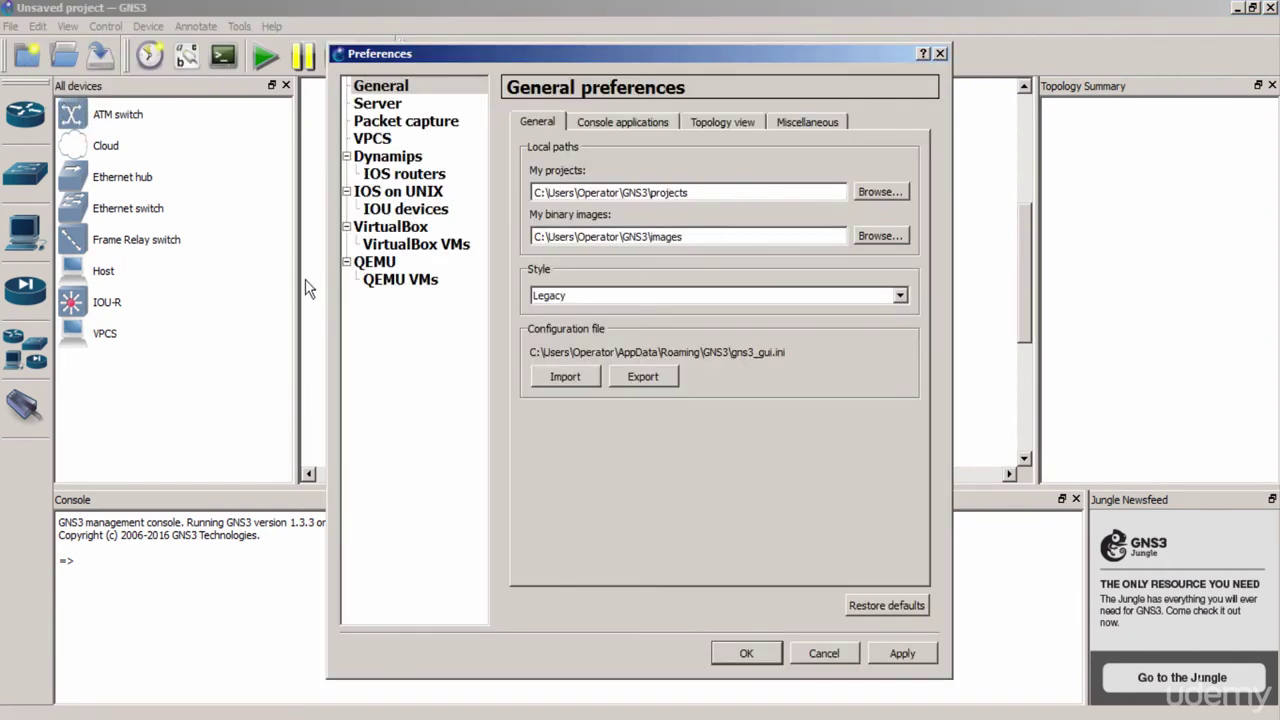
{"action": "left_click", "coordinate": [392, 110]}
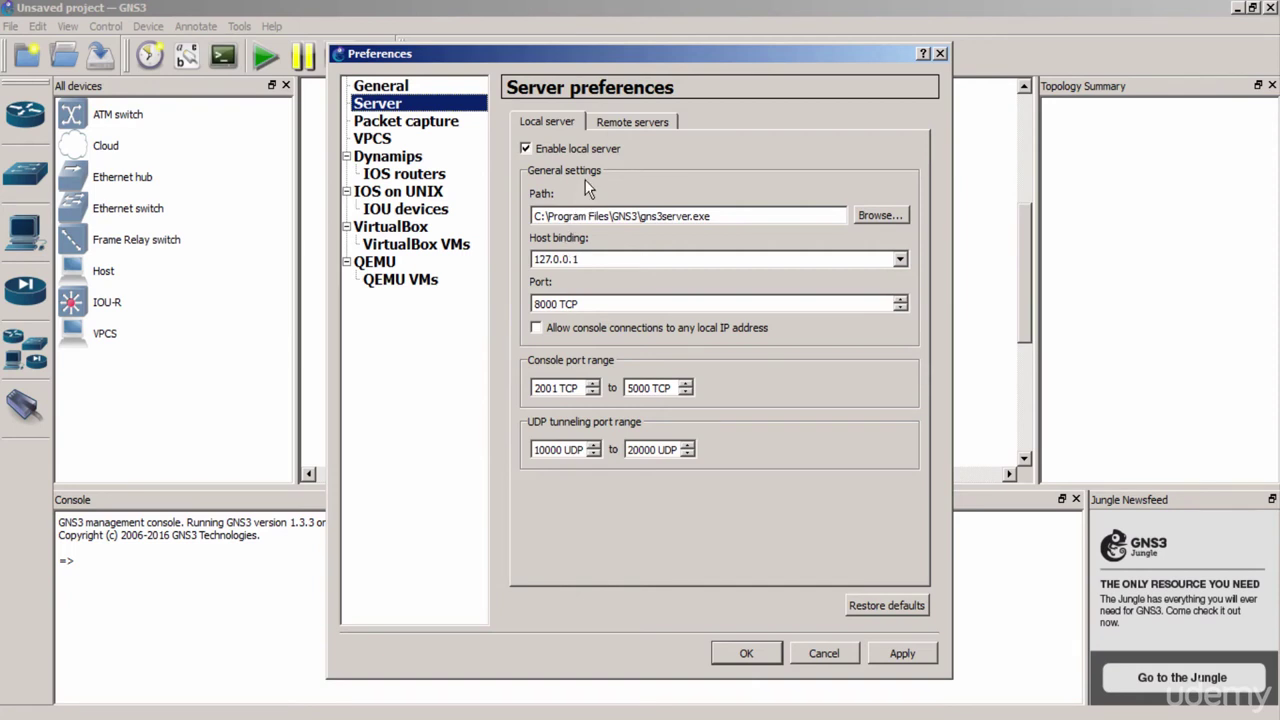
{"action": "left_click", "coordinate": [633, 121]}
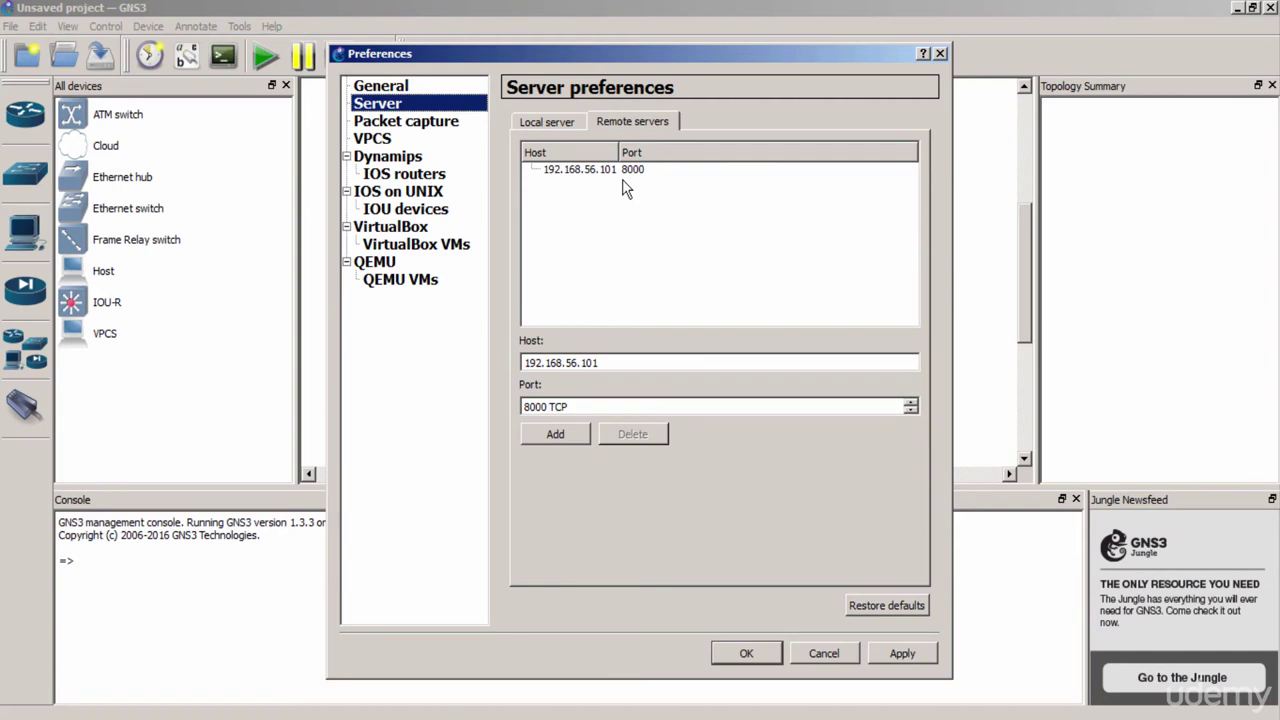
{"action": "left_click", "coordinate": [817, 646]}
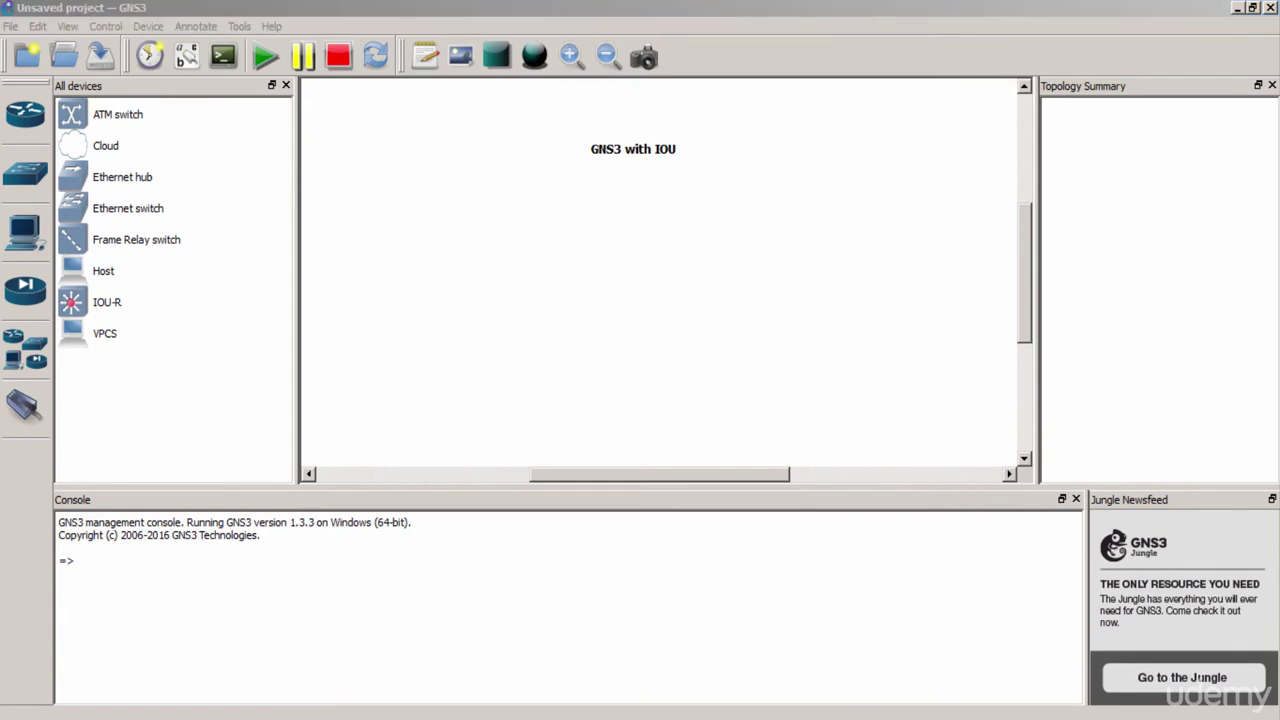
{"action": "key", "text": "alt+Tab"}
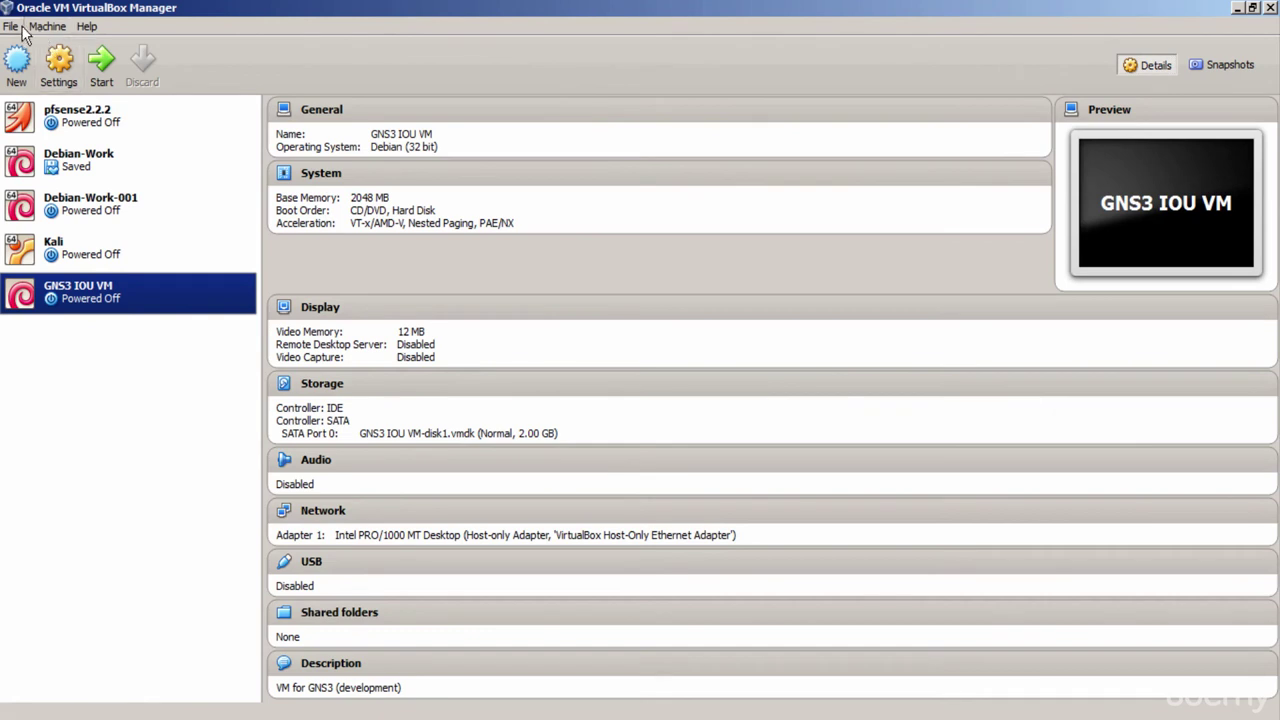
- Check the host-only adapter's IPv4 192.168.56.100 / 255.255.255.0 in VirtualBox Preferences, closing unchanged
{"action": "left_click", "coordinate": [11, 26]}
{"action": "left_click", "coordinate": [55, 119]}
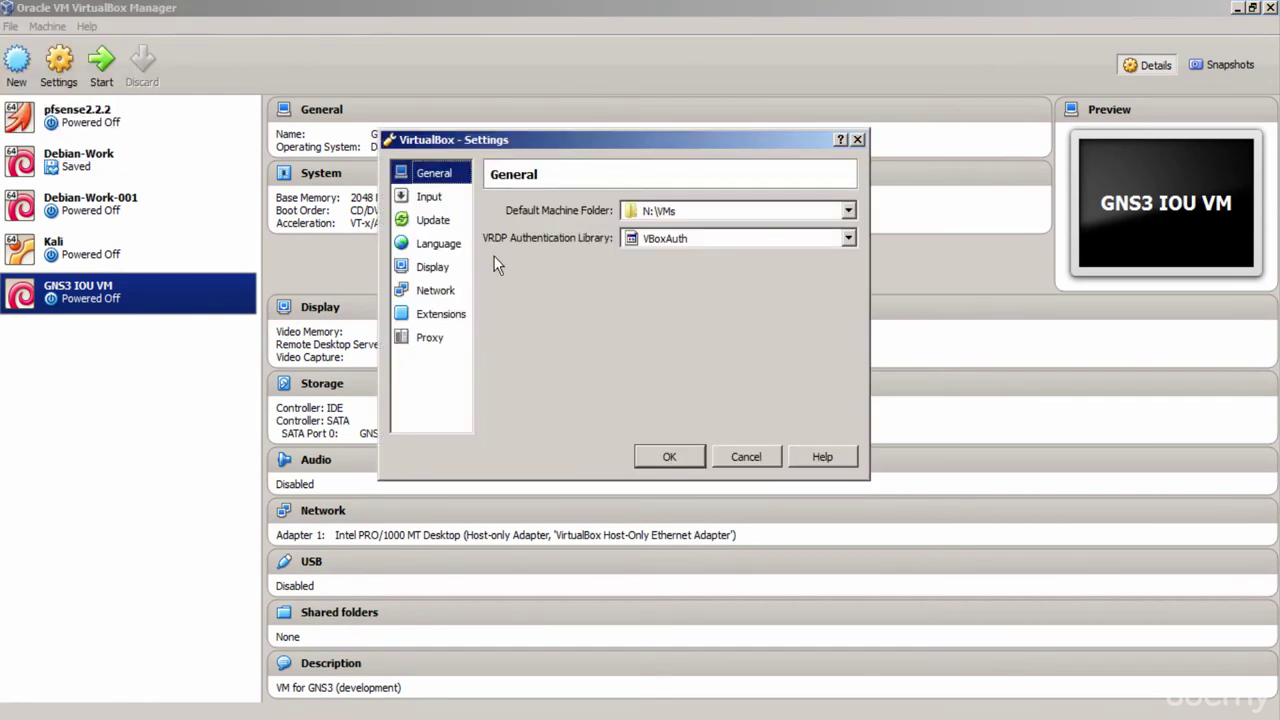
{"action": "left_click", "coordinate": [434, 292]}
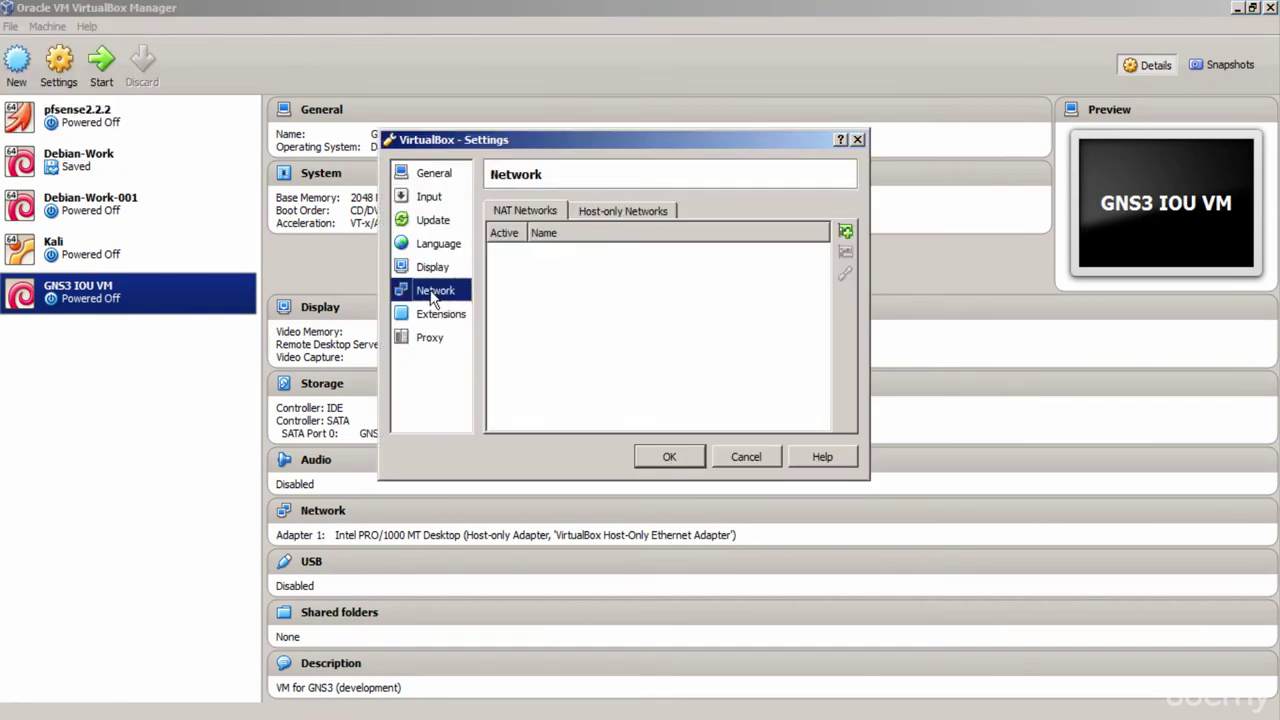
{"action": "left_click", "coordinate": [620, 211]}
{"action": "left_click", "coordinate": [845, 273]}
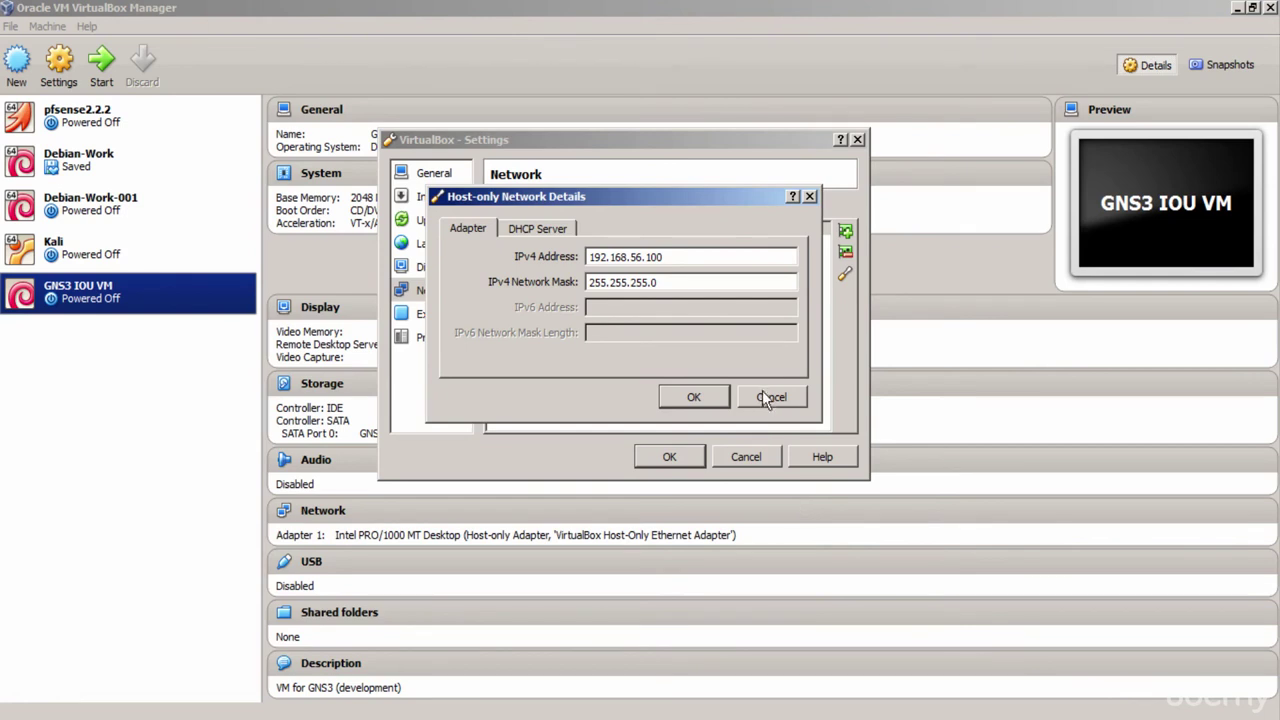
{"action": "left_click", "coordinate": [763, 392]}
{"action": "left_click", "coordinate": [749, 454]}
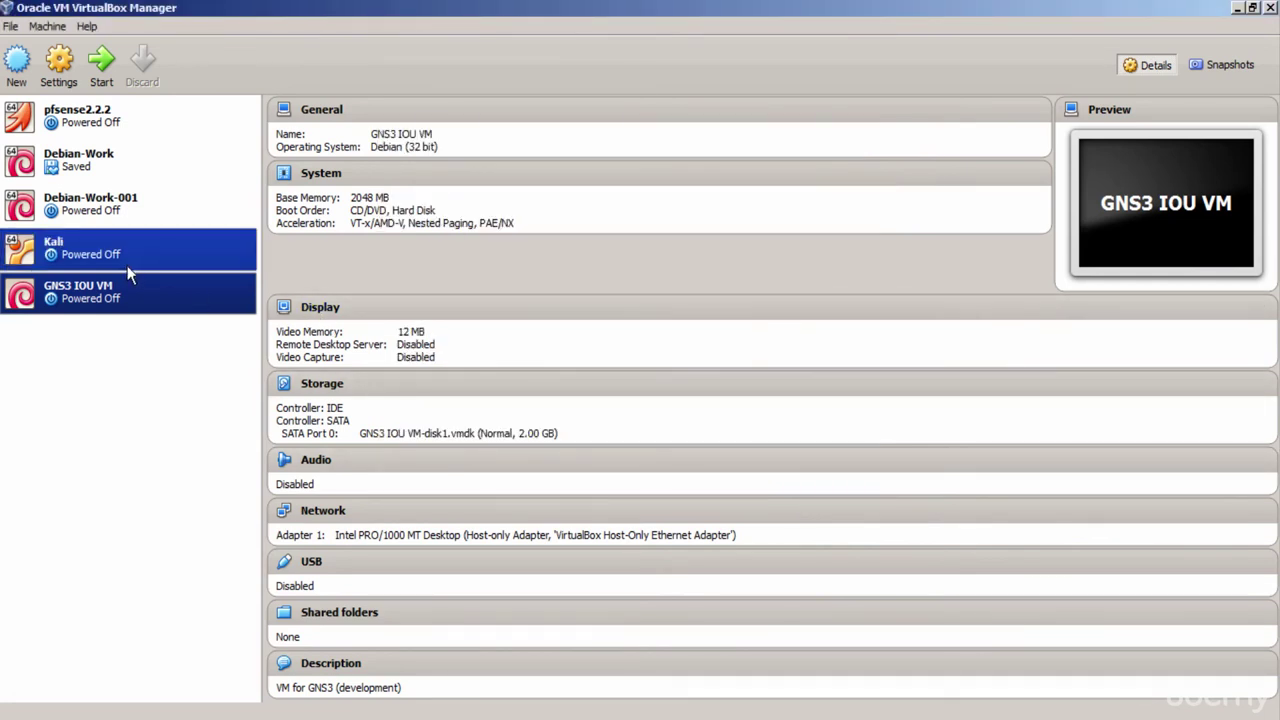
- Start the GNS3 IOU VM, log in as root, and run ifconfig to list interfaces
{"action": "left_click", "coordinate": [104, 68]}
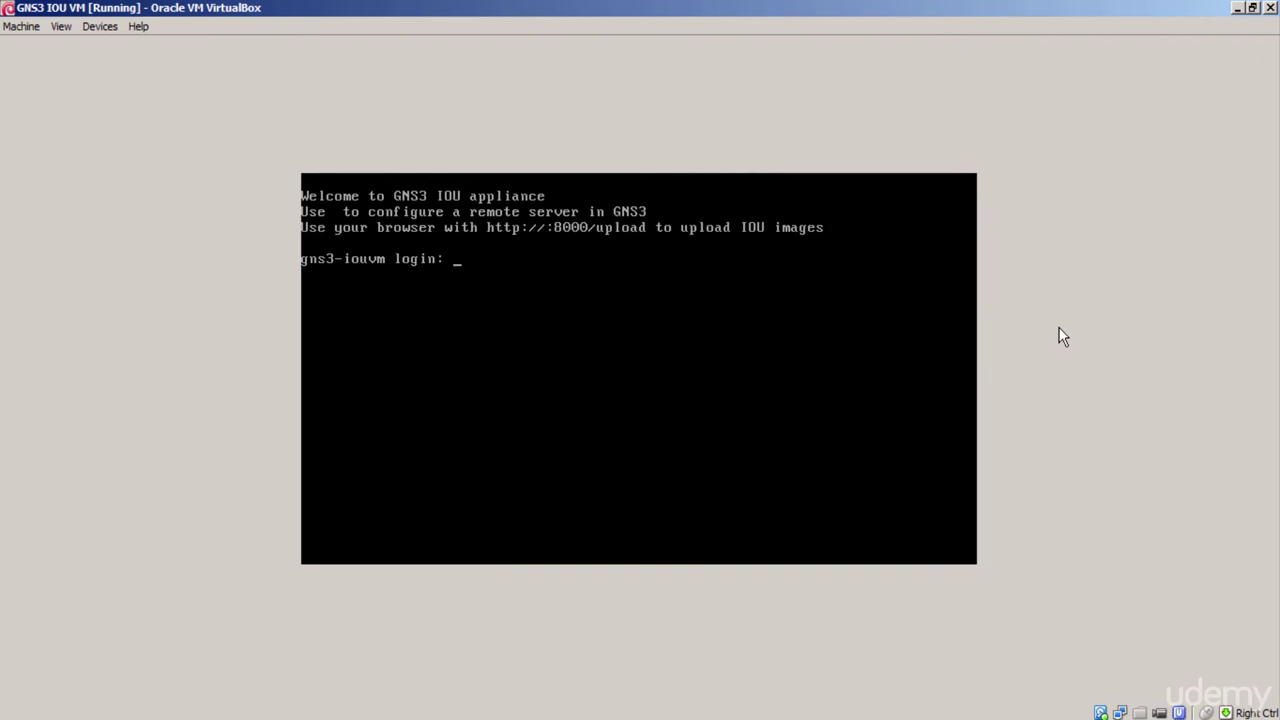
{"action": "type", "text": "root"}
{"action": "key", "text": "Return"}
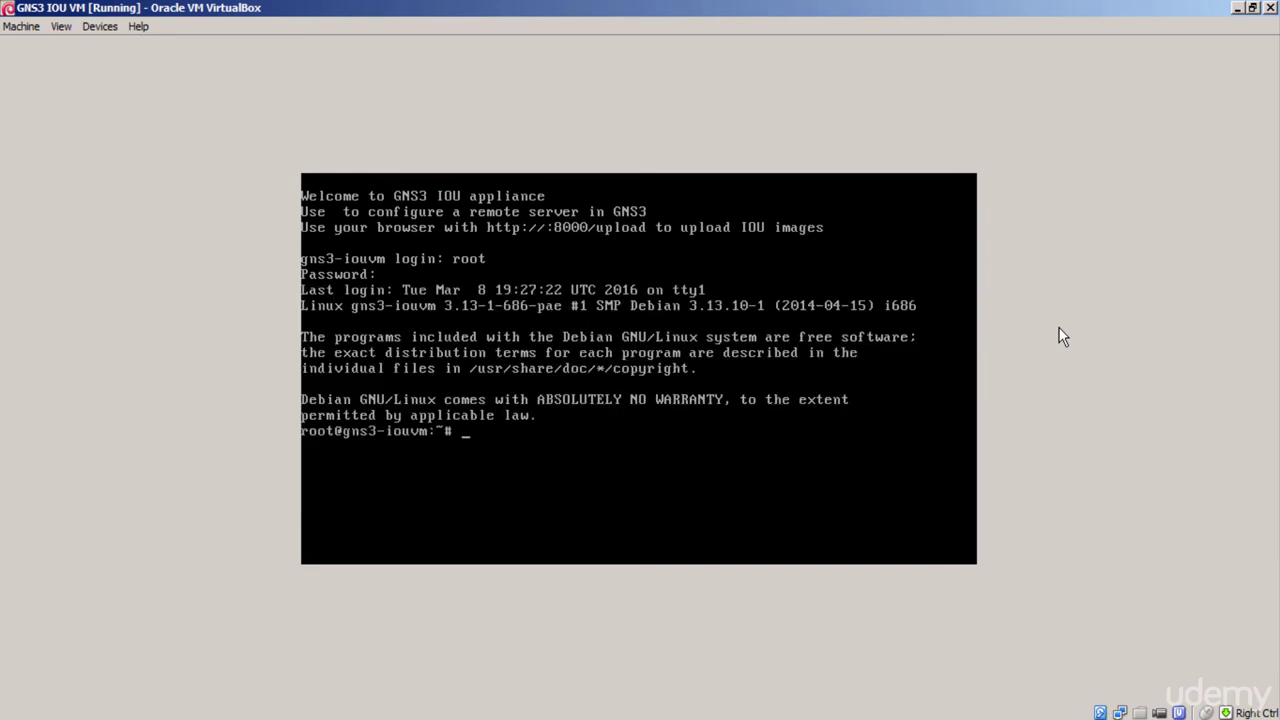
{"action": "key", "text": "Return"}
{"action": "key", "text": "Return"}
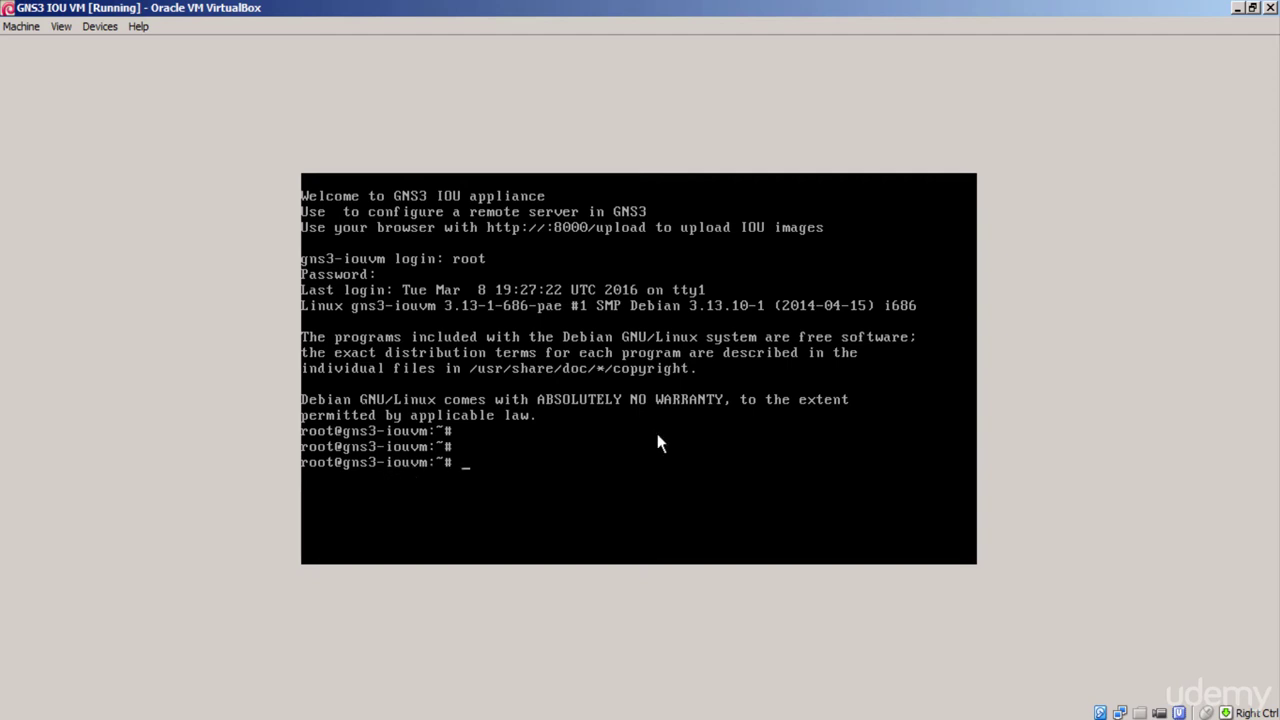
{"action": "type", "text": "ifconfig"}
{"action": "key", "text": "Return"}
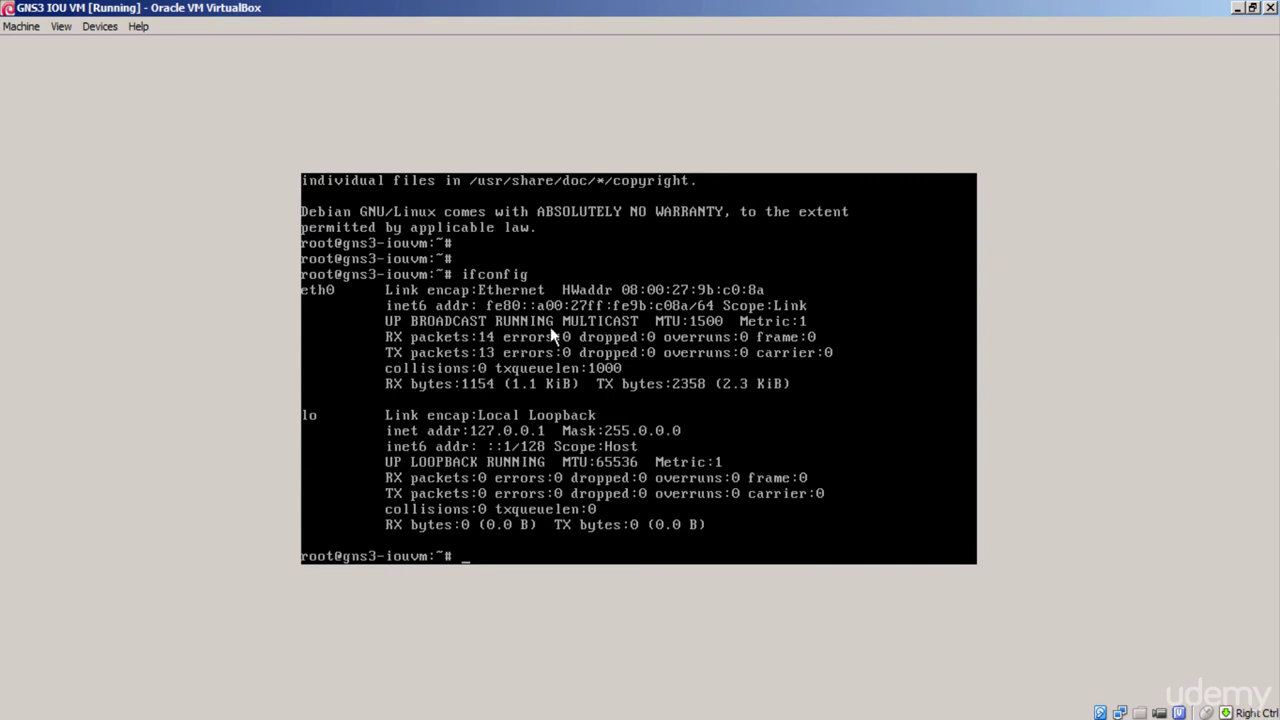
- Run 'ifconfig eth0 192.168.56.101/24' in the VM console, then switch to the host command prompt
{"action": "type", "text": "ifconfig eth0 192.168"}
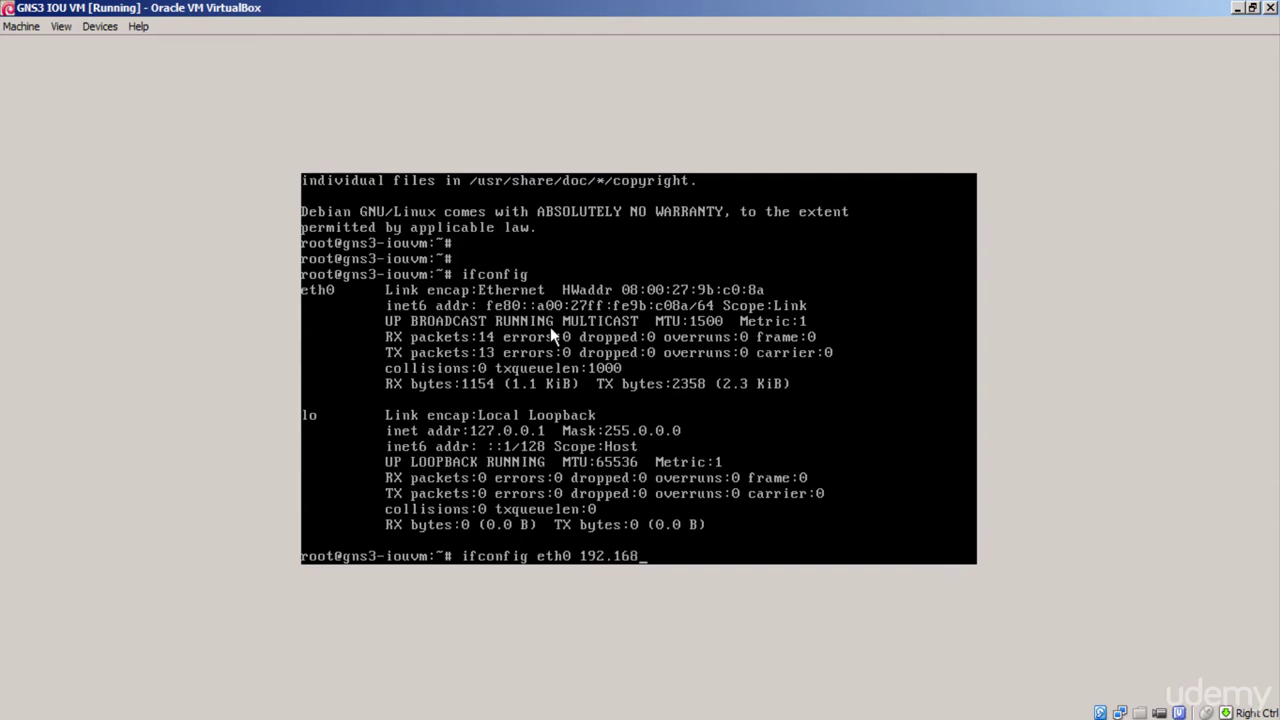
{"action": "type", "text": ".56.101/24"}
{"action": "key", "text": "Return"}
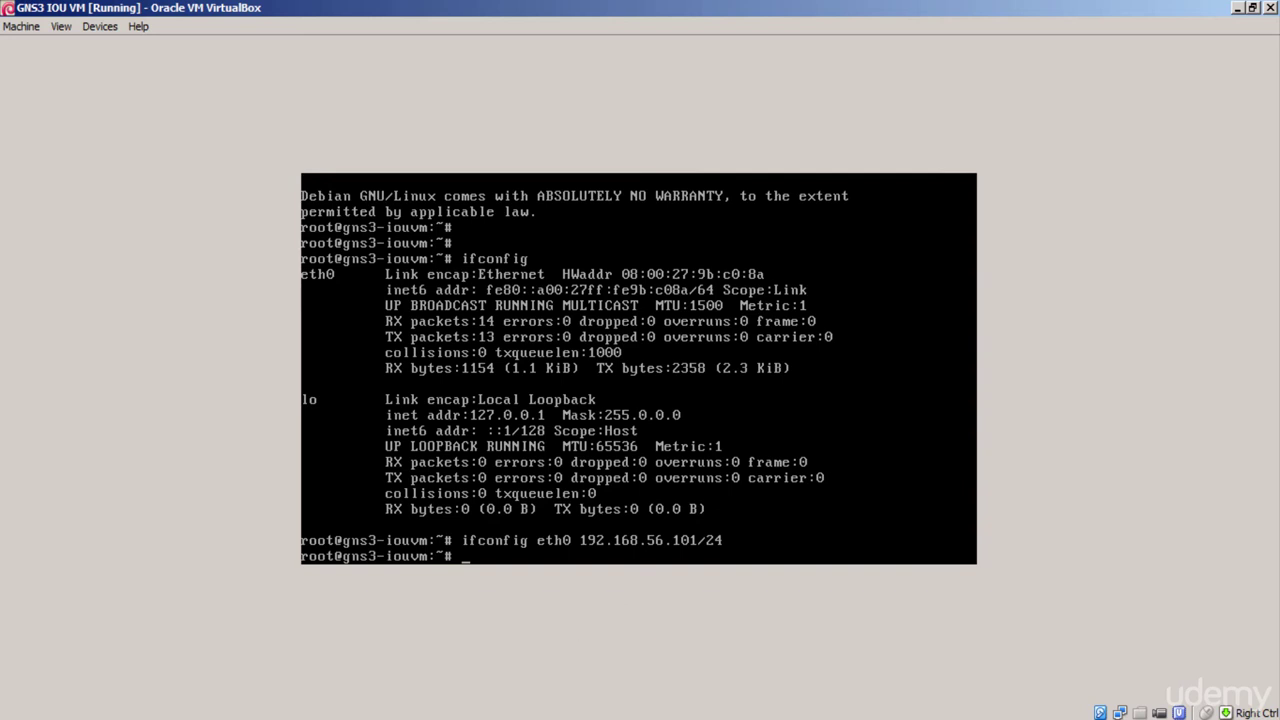
{"action": "key", "text": "alt+Tab"}
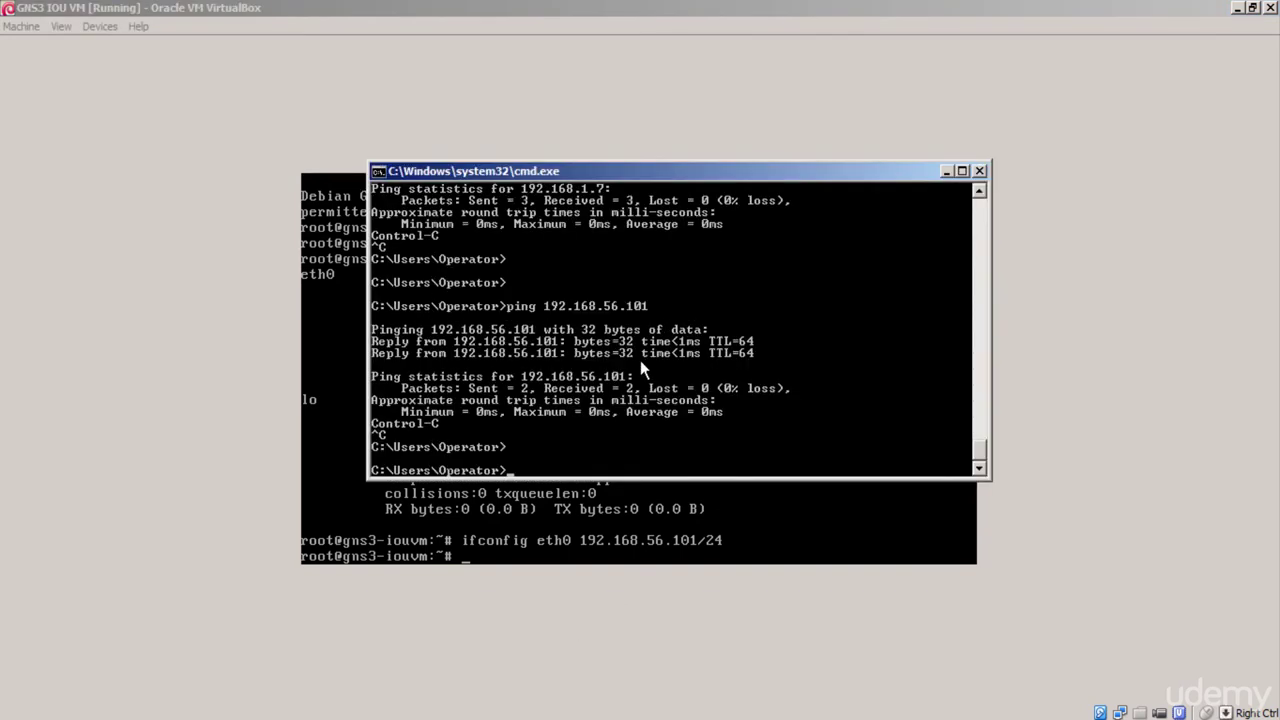
- Rerun 'ping 192.168.56.101' from the host, getting four replies, then return to the VM console
{"action": "key", "text": "Up"}
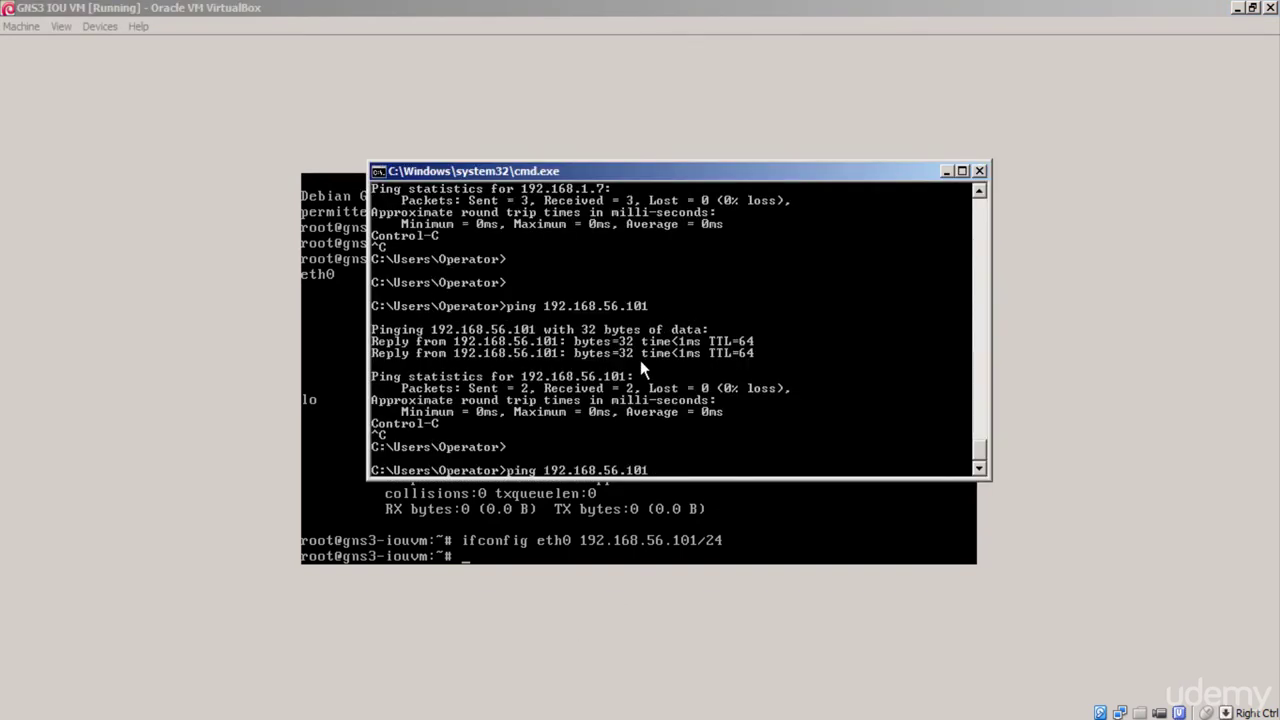
{"action": "key", "text": "Return"}
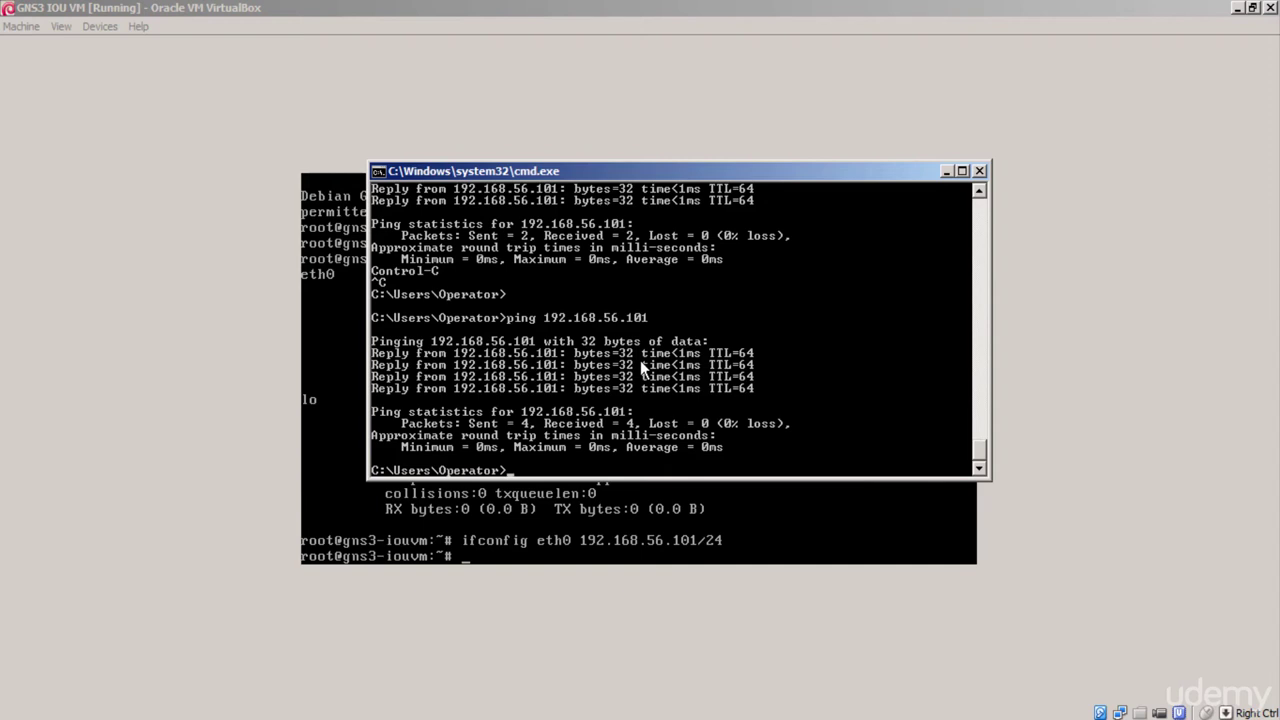
{"action": "left_click", "coordinate": [267, 341]}
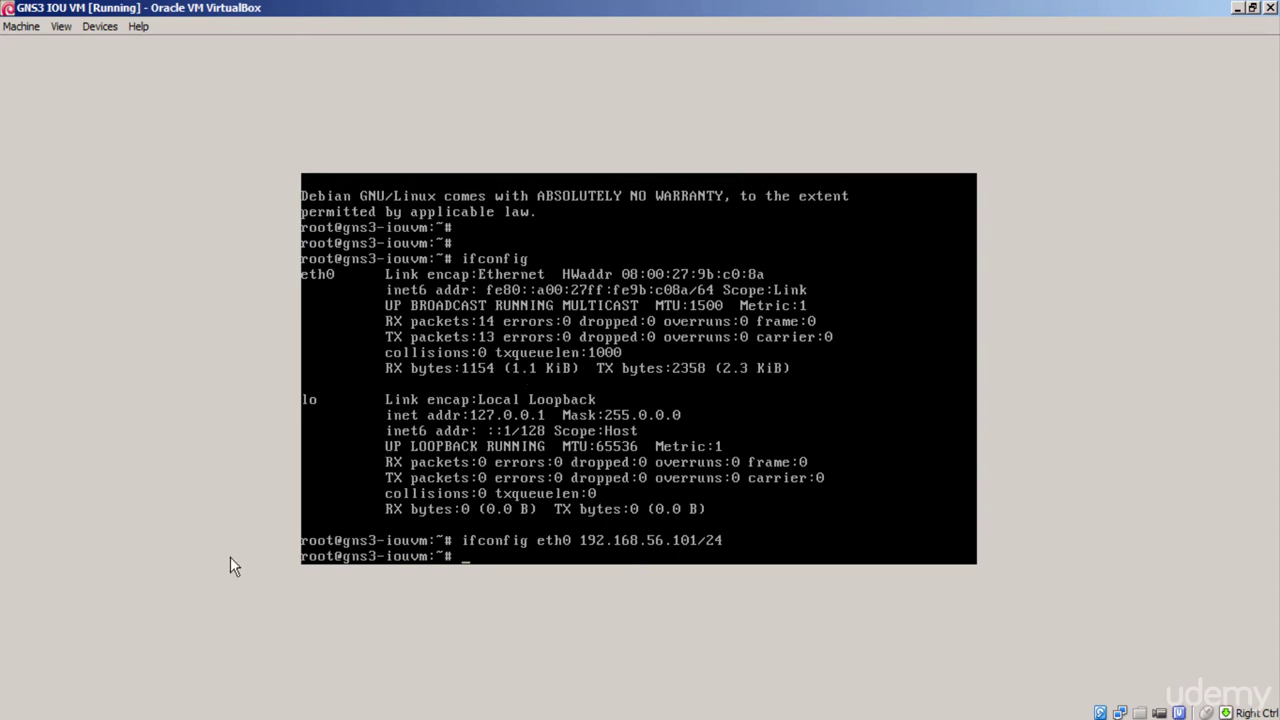
- In Firefox, load the GNS3 server at 192.168.56.101:8000 and open its image upload page
{"action": "key", "text": "alt+Tab"}
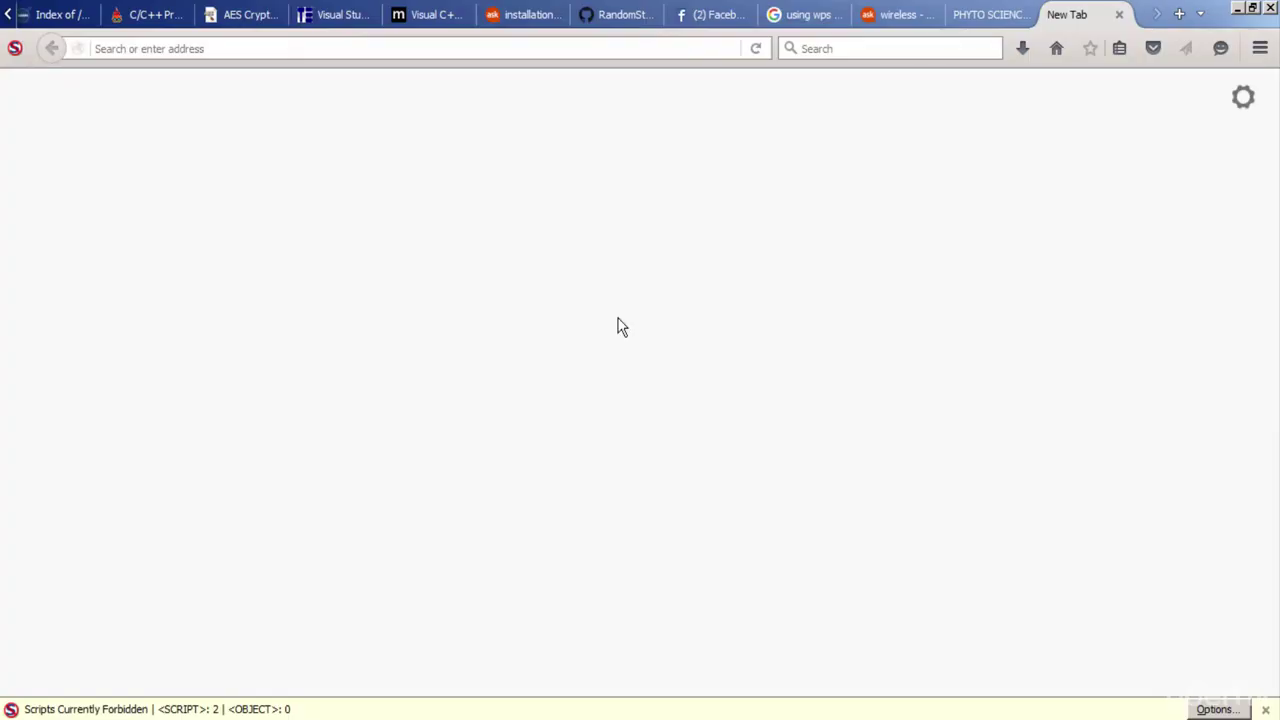
{"action": "left_click", "coordinate": [390, 48]}
{"action": "type", "text": "192"}
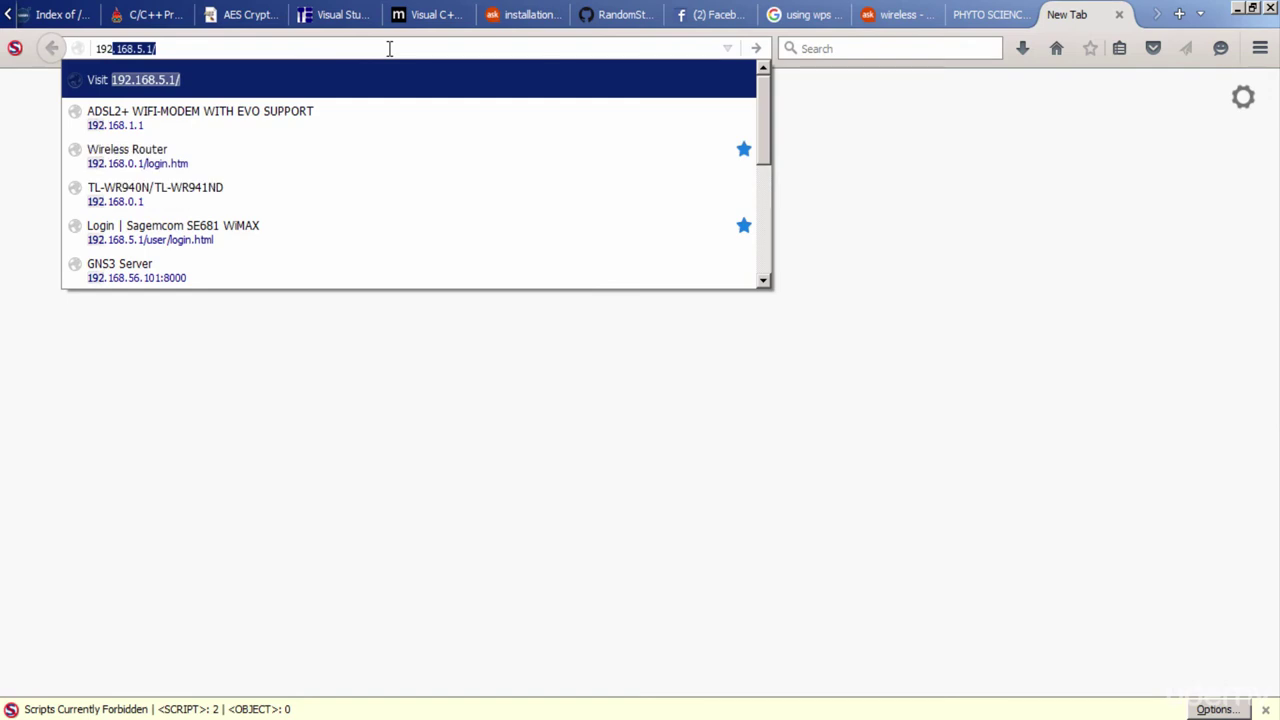
{"action": "type", "text": ".168.56."}
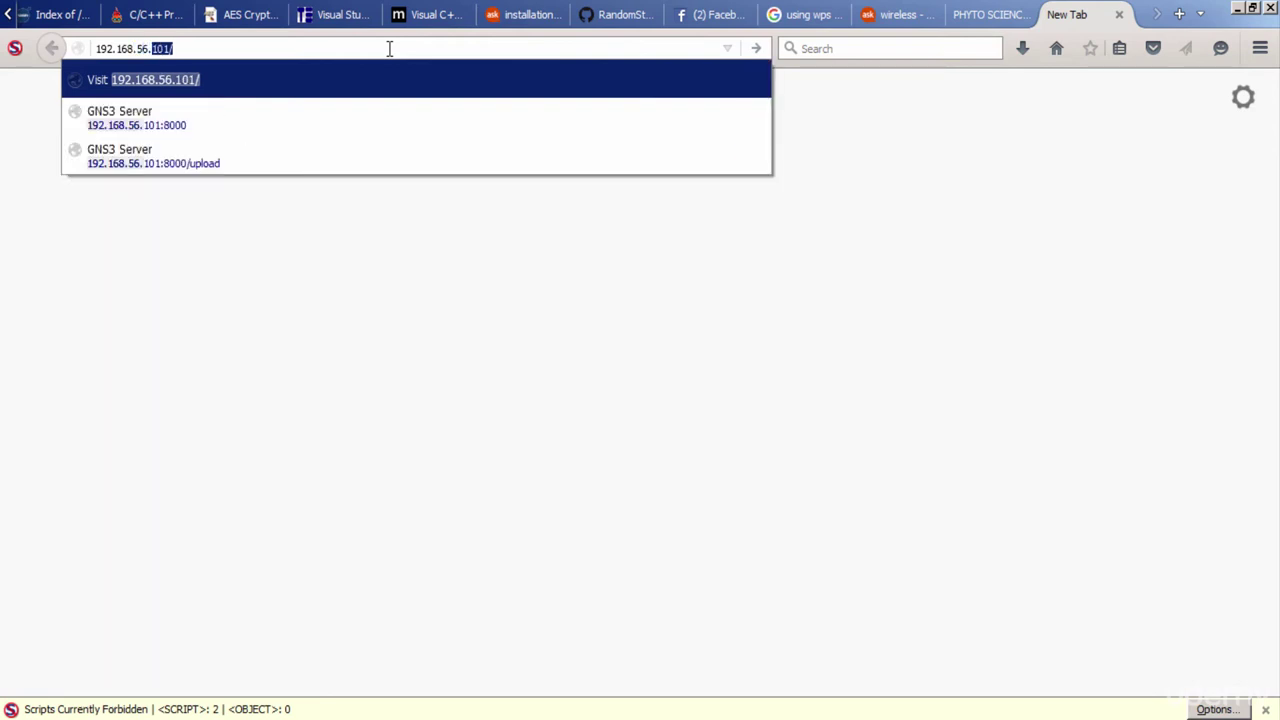
{"action": "key", "text": "Up"}
{"action": "key", "text": "Up"}
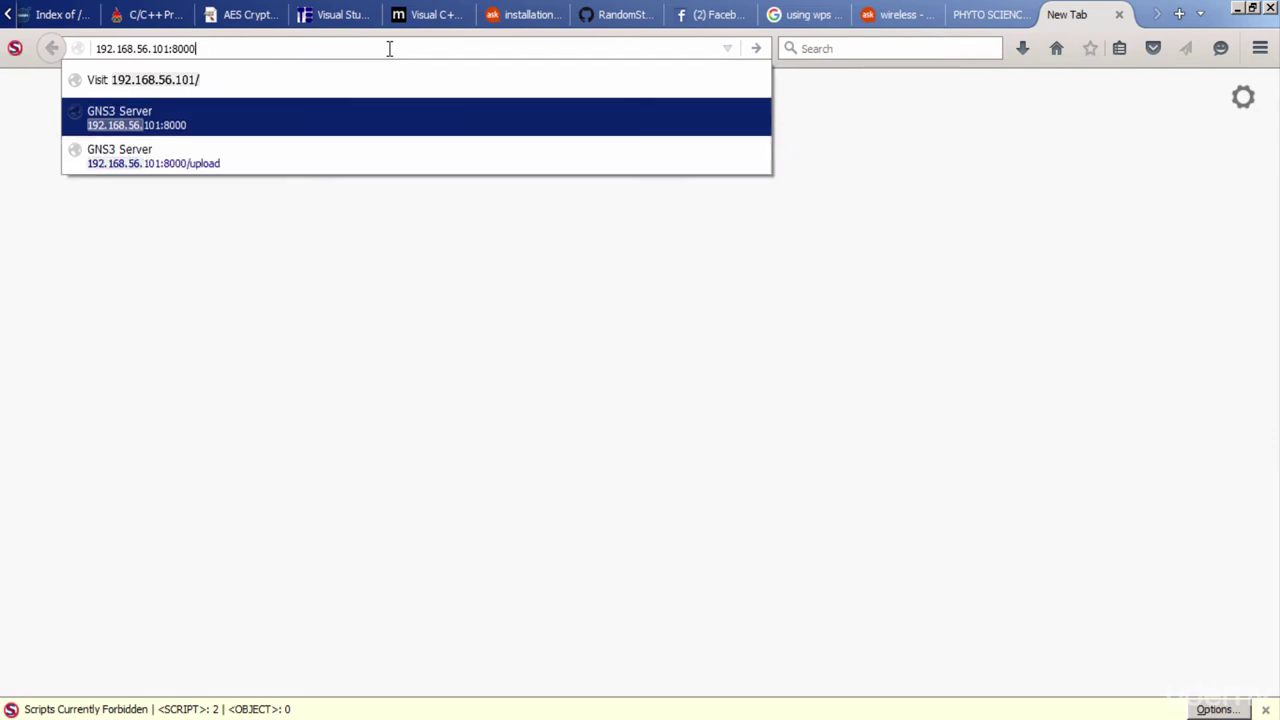
{"action": "key", "text": "Return"}
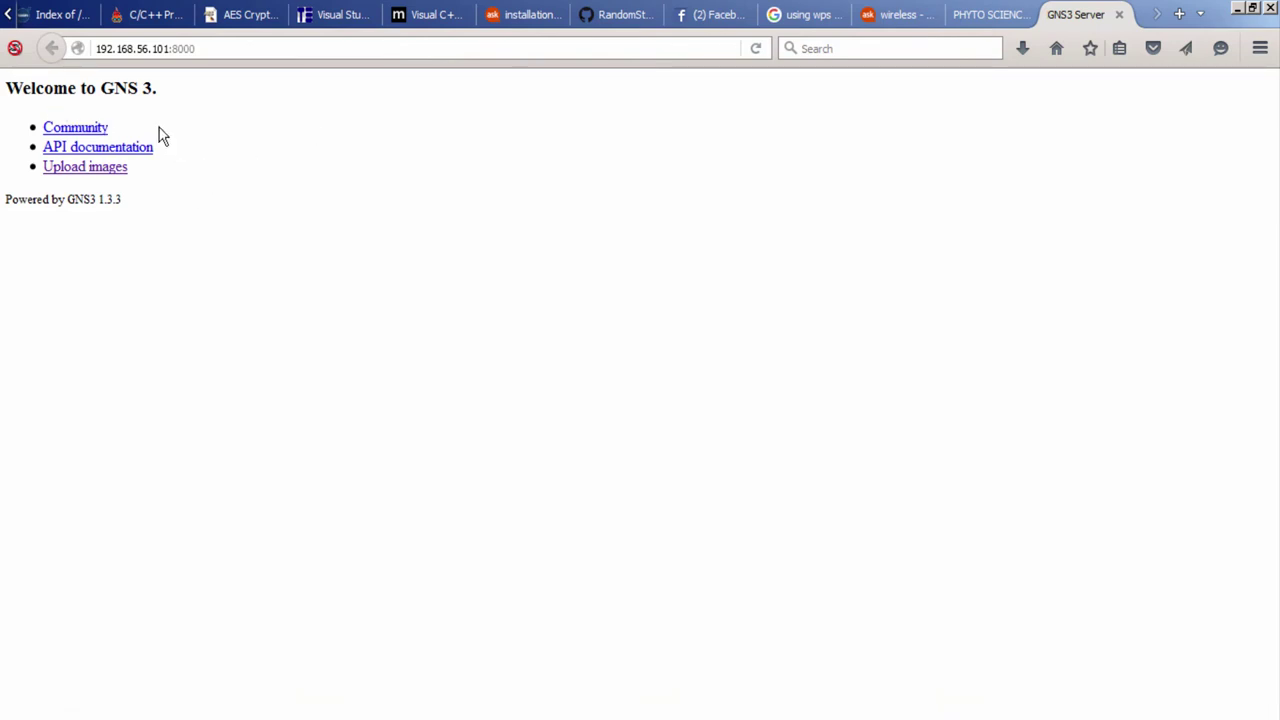
{"action": "left_click", "coordinate": [106, 173]}
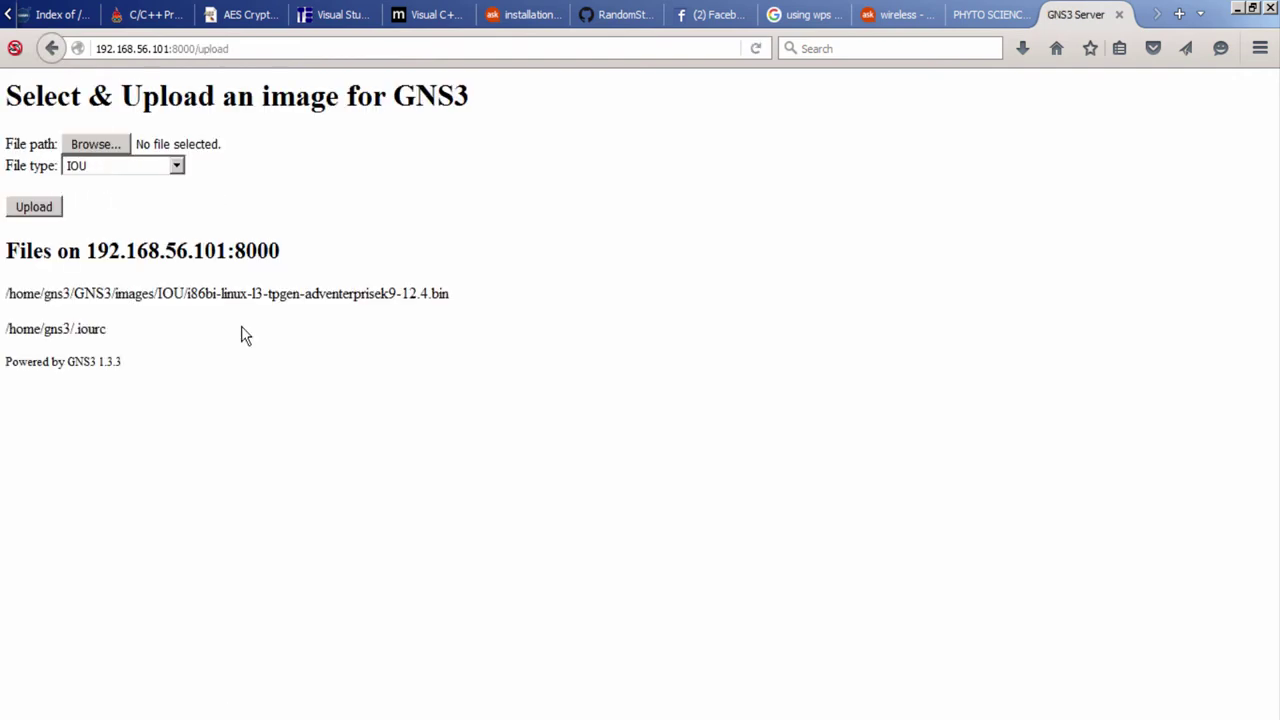
- Set the upload file type to IOU licence (iourc) without picking a file, then return to the VM console
{"action": "triple_click", "coordinate": [108, 293]}
{"action": "double_click", "coordinate": [86, 329]}
{"action": "left_click", "coordinate": [86, 329]}
{"action": "left_click", "coordinate": [122, 147]}
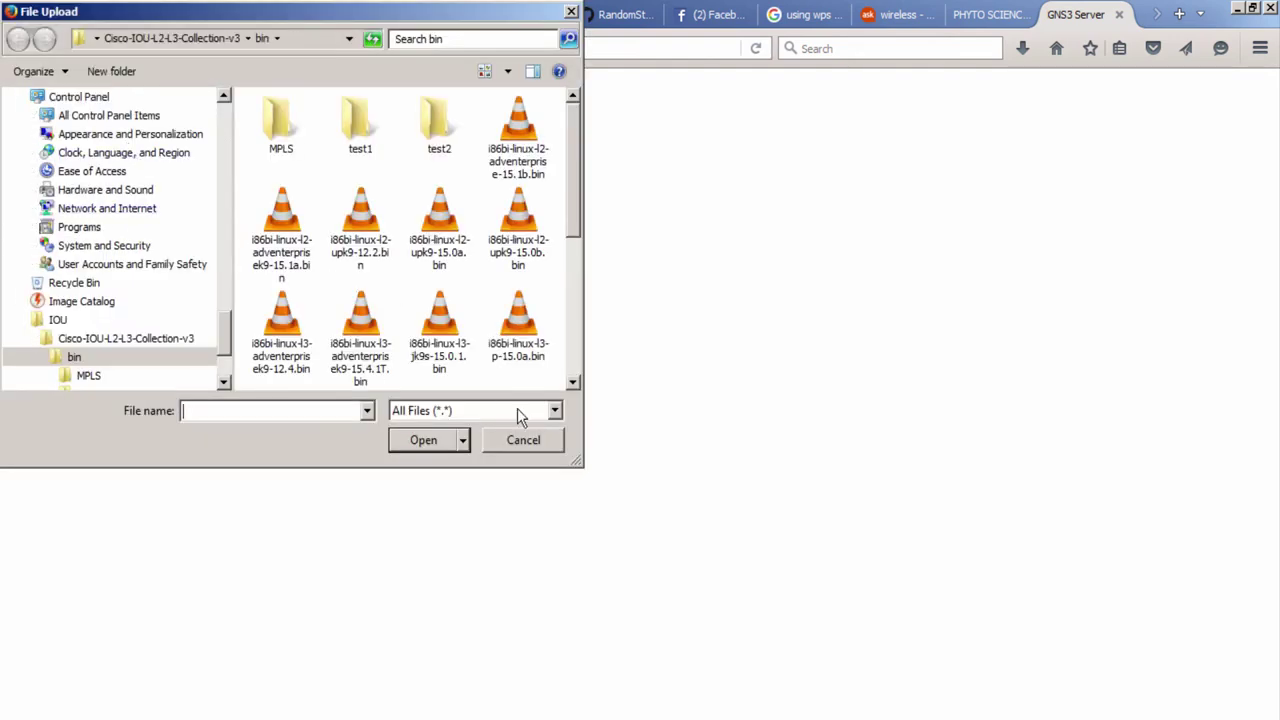
{"action": "left_click", "coordinate": [525, 440]}
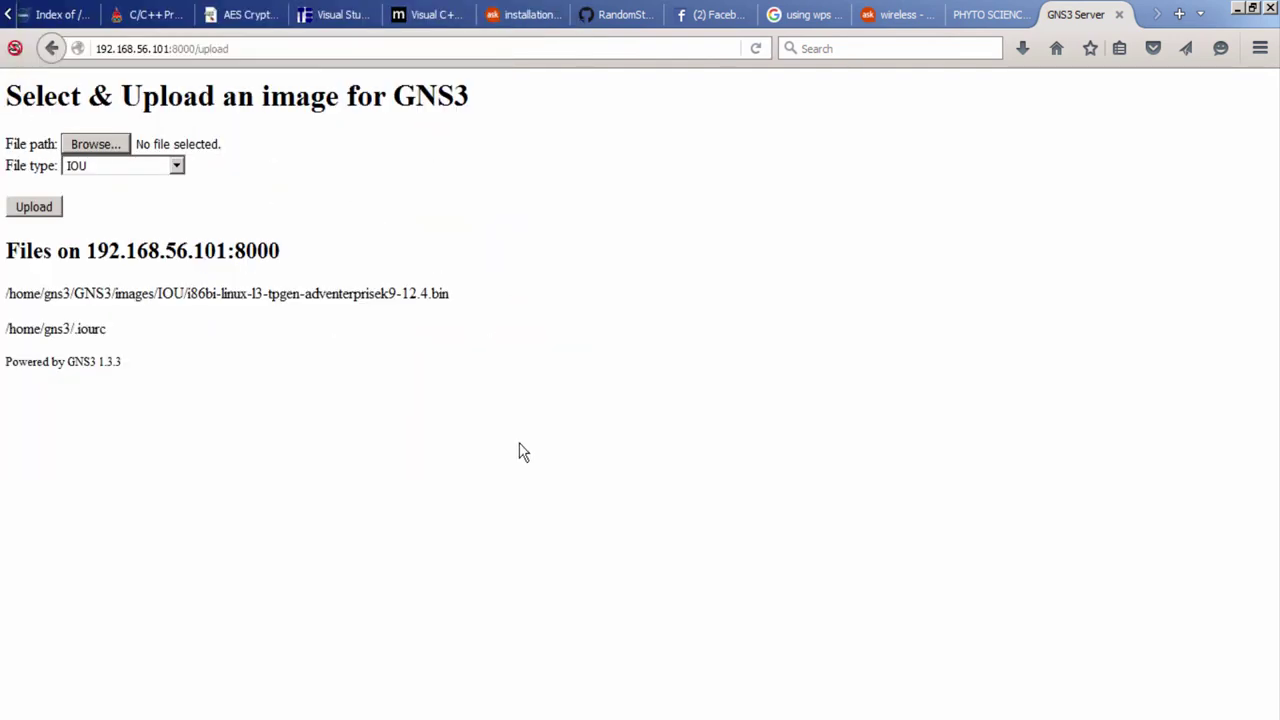
{"action": "left_click", "coordinate": [177, 167]}
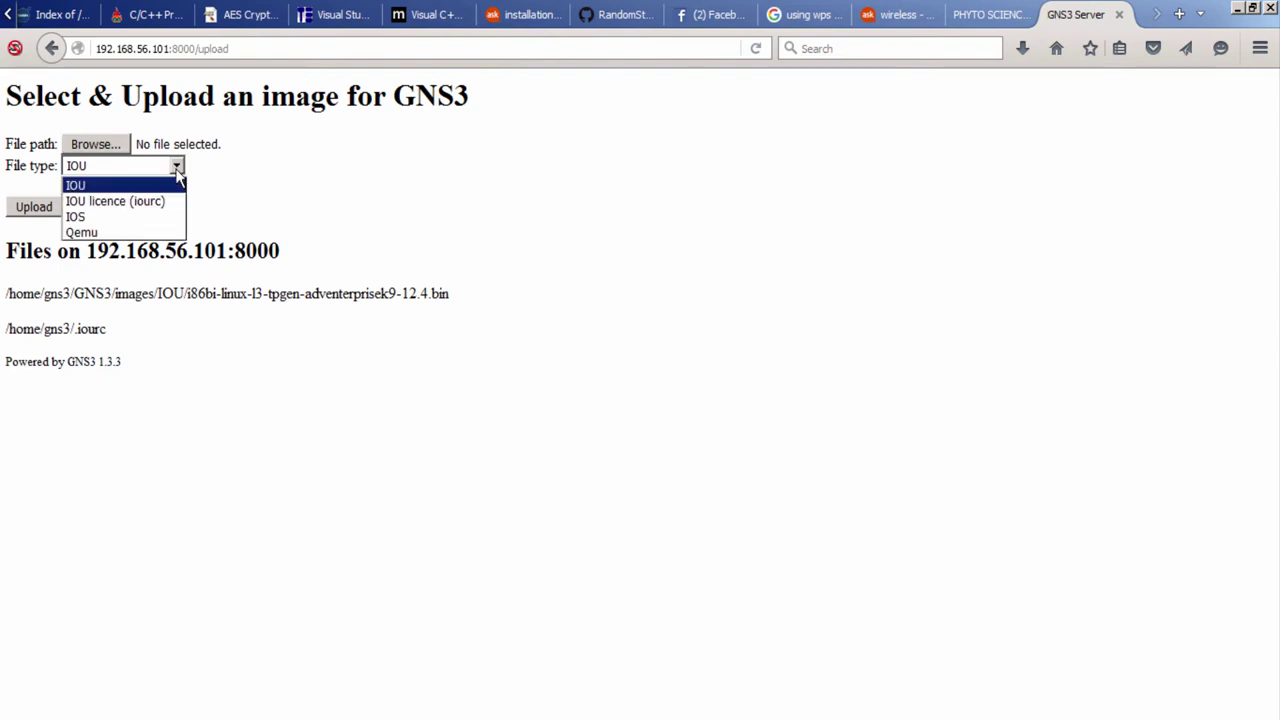
{"action": "left_click", "coordinate": [120, 201]}
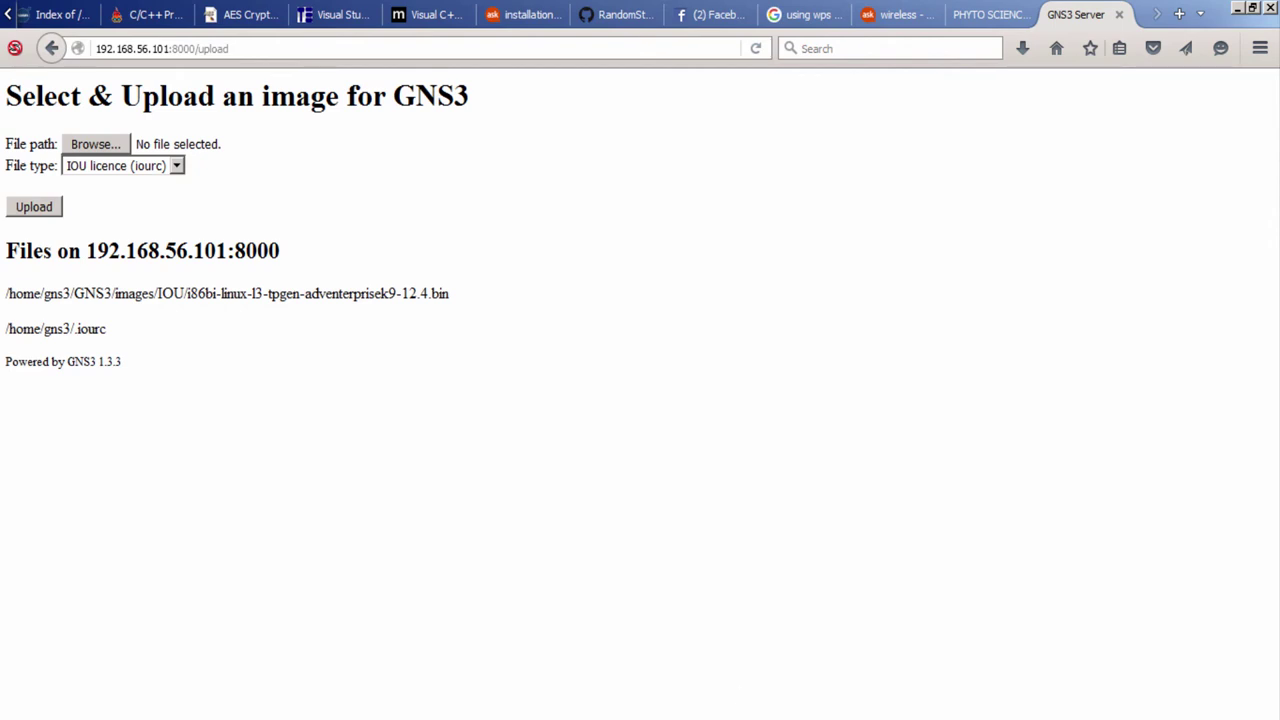
{"action": "key", "text": "alt+Tab"}
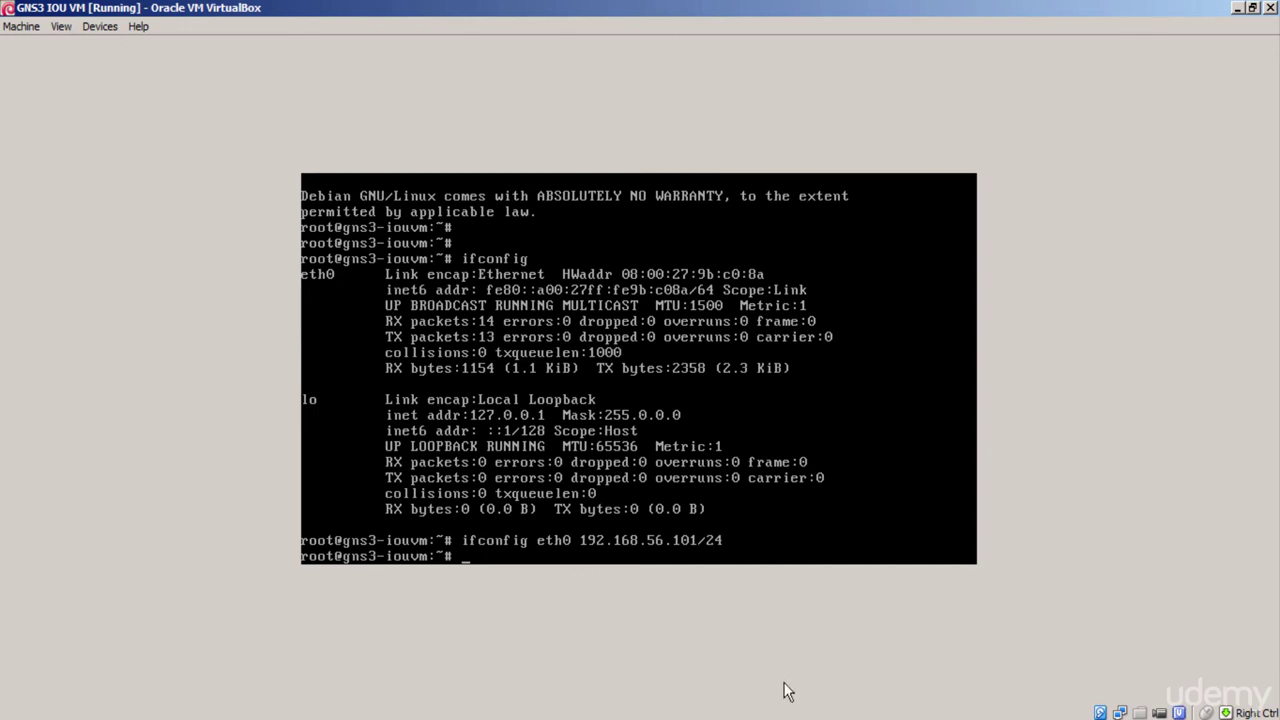
- Open GNS3 Preferences on the IOS on UNIX page and select the IOURC licence path
{"action": "left_click", "coordinate": [888, 716]}
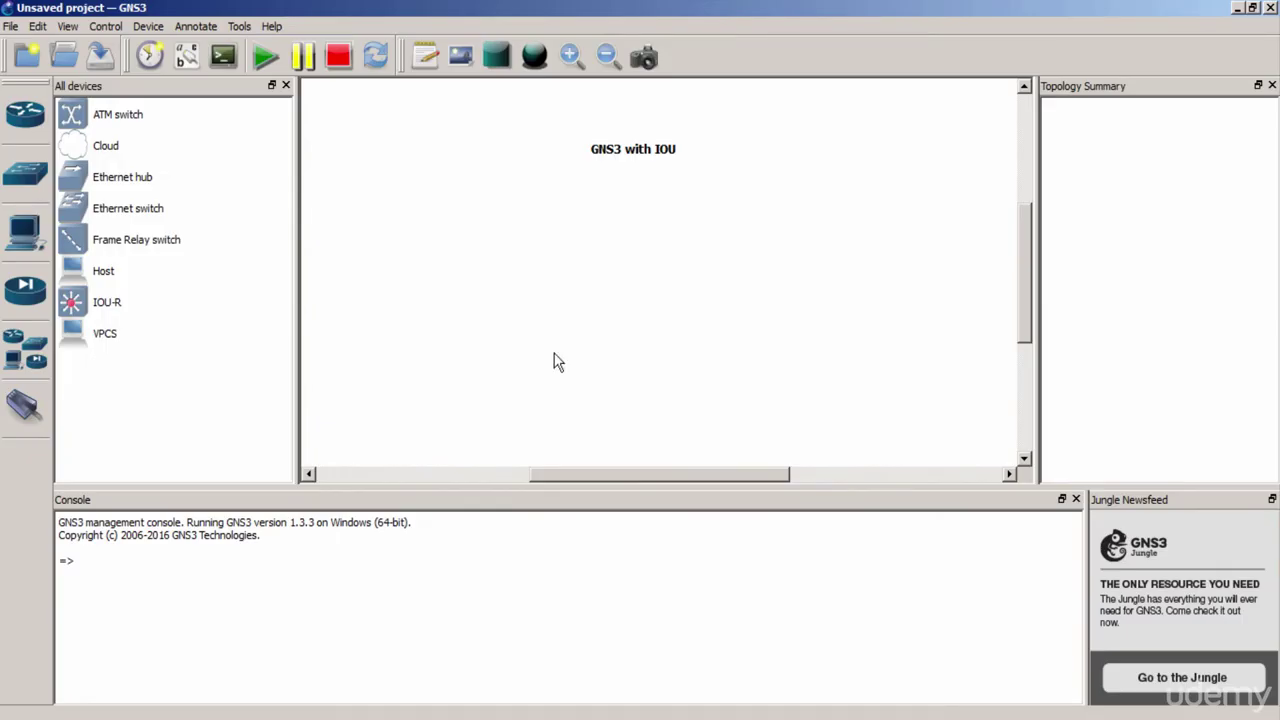
{"action": "left_click", "coordinate": [40, 27]}
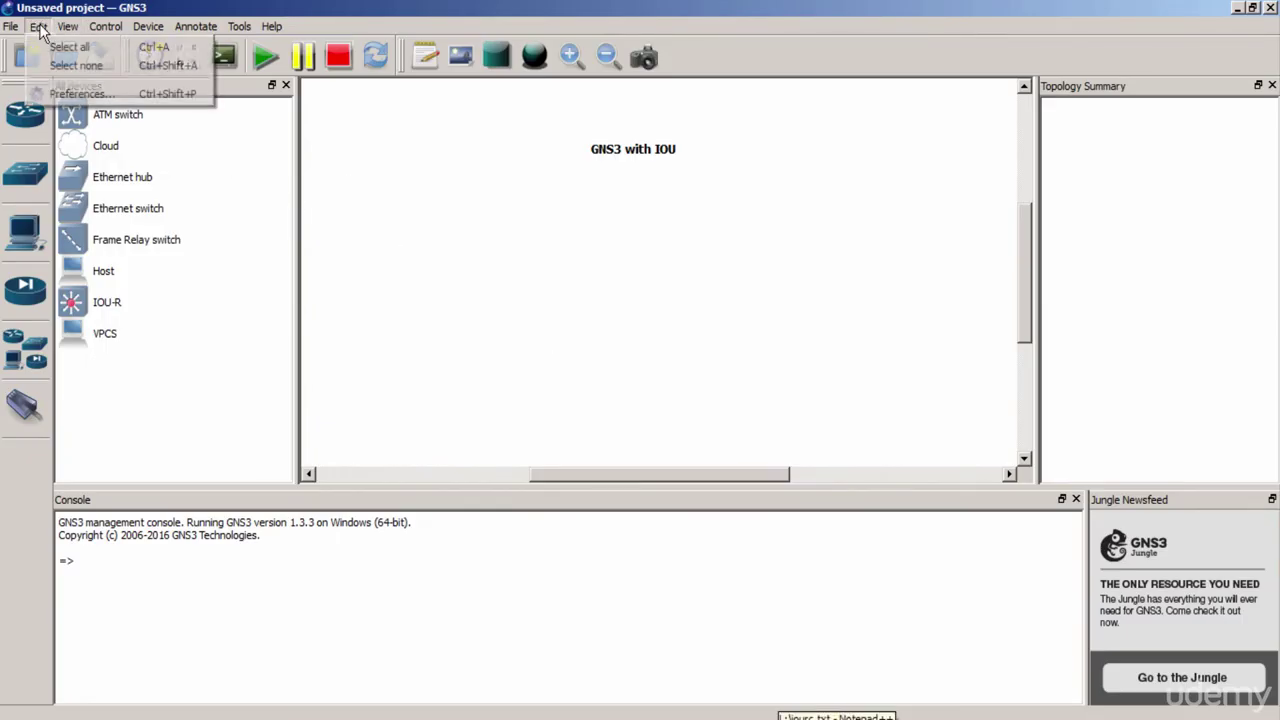
{"action": "left_click", "coordinate": [70, 89]}
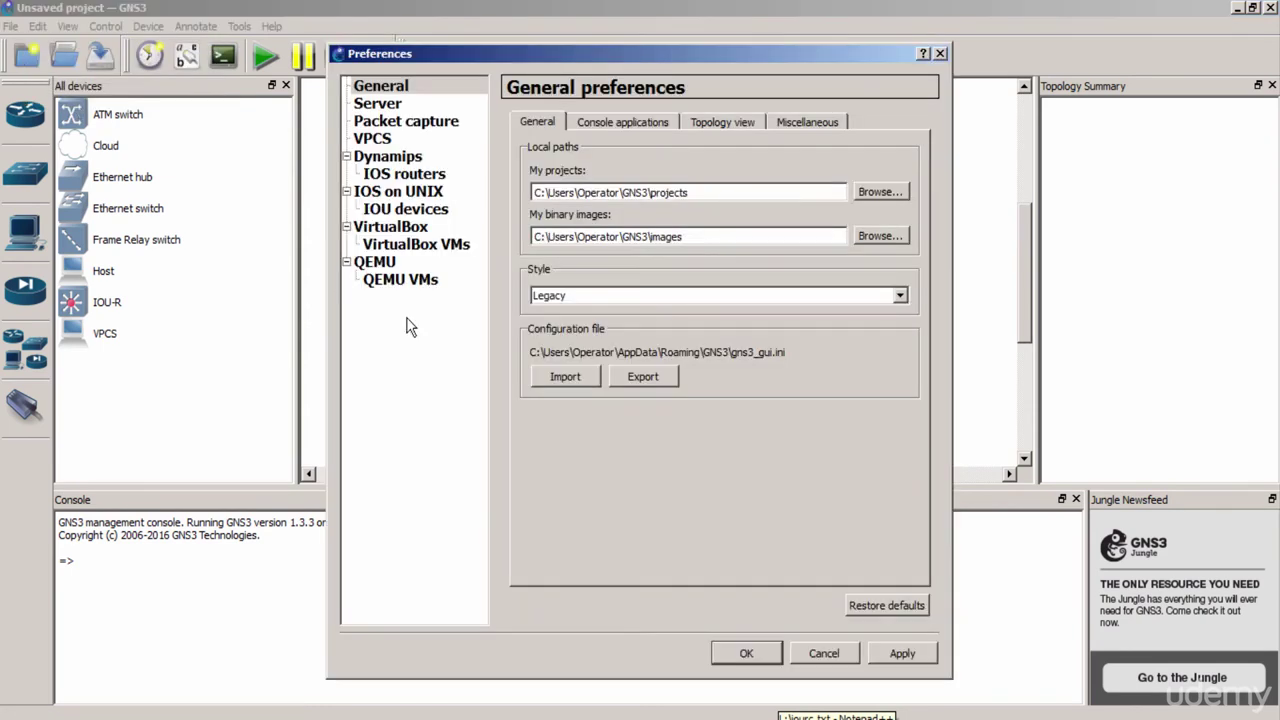
{"action": "left_click", "coordinate": [424, 193]}
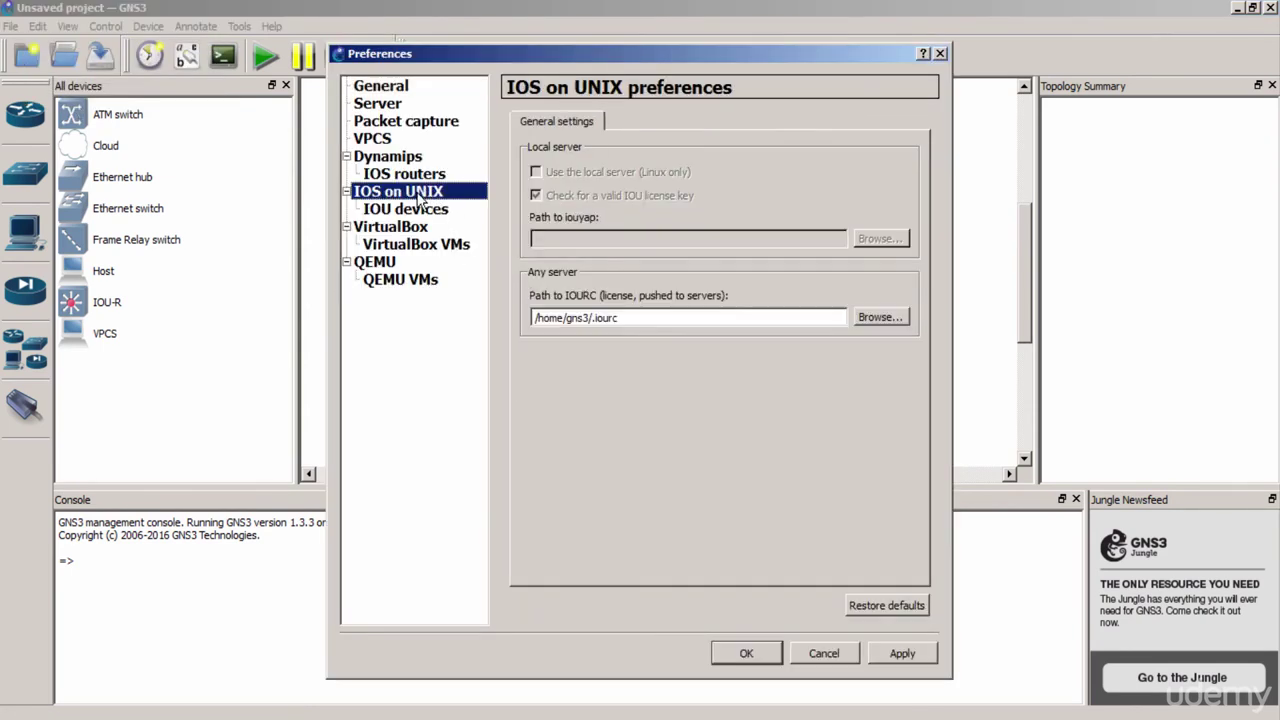
{"action": "triple_click", "coordinate": [640, 318]}
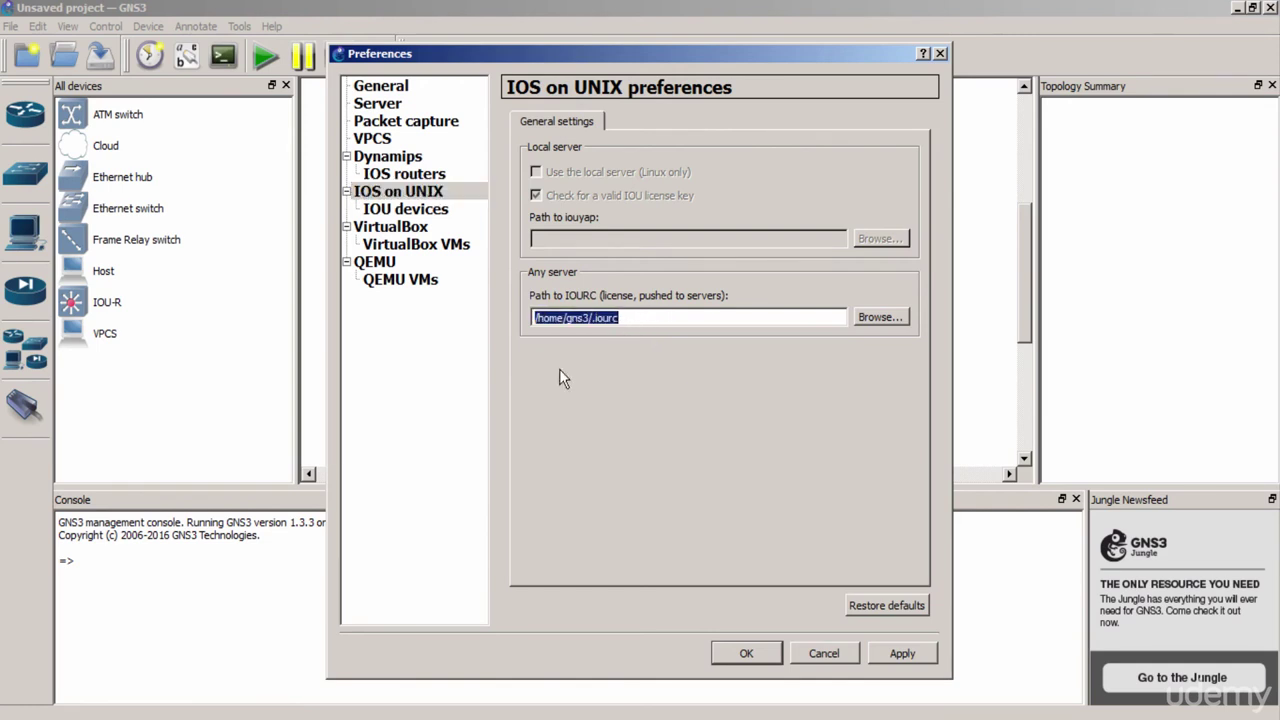
- Compare it with the /home/gns3/.iourc licence path listed on the server page in Firefox
{"action": "key", "text": "alt+Tab"}
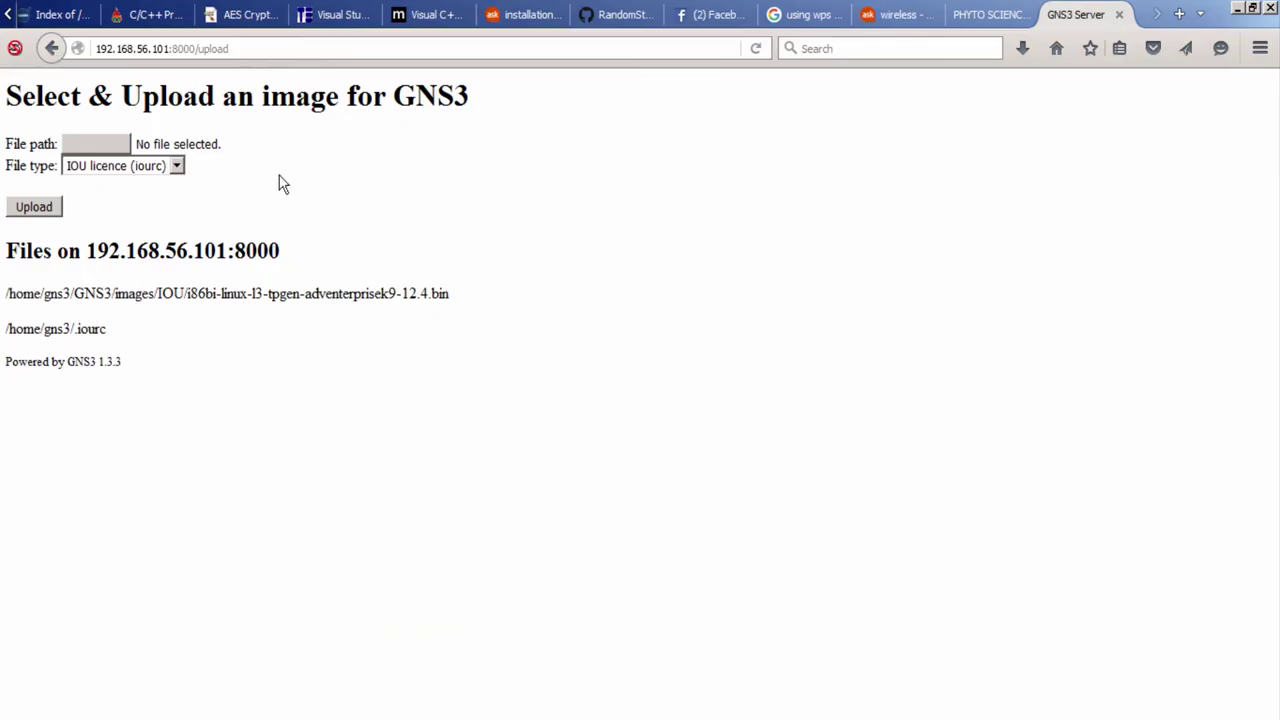
{"action": "triple_click", "coordinate": [74, 328]}
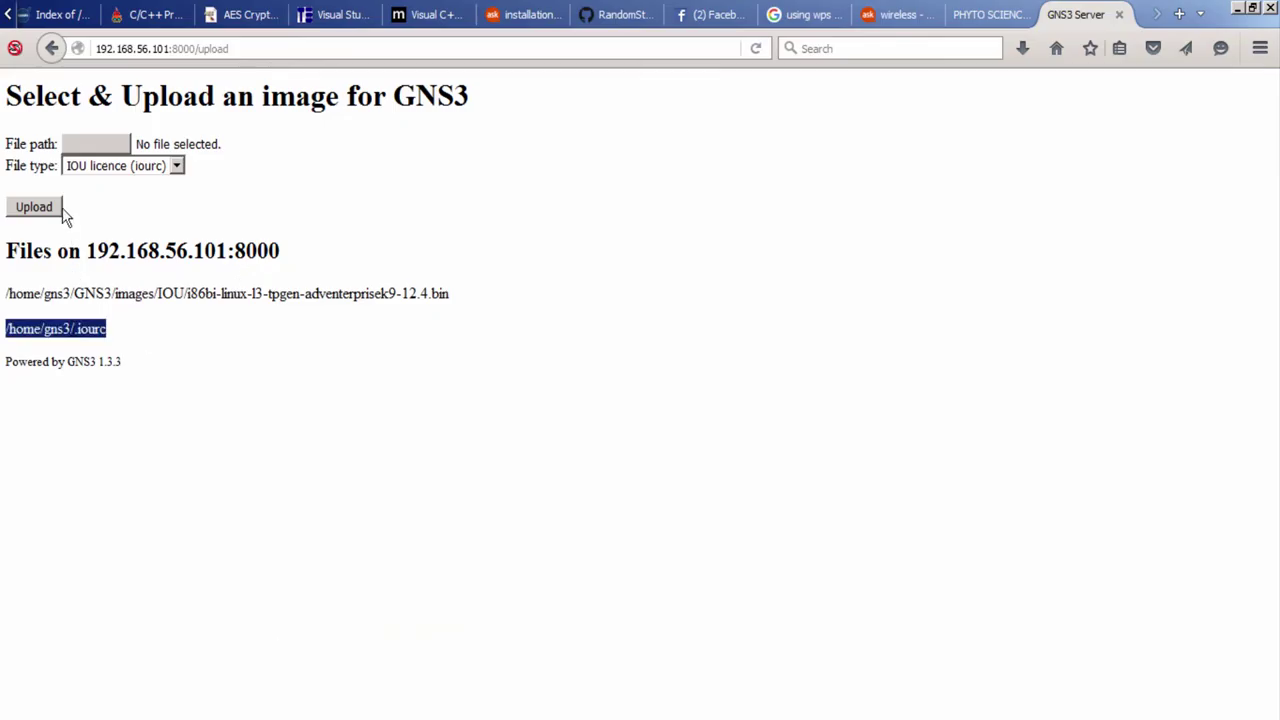
{"action": "double_click", "coordinate": [57, 330]}
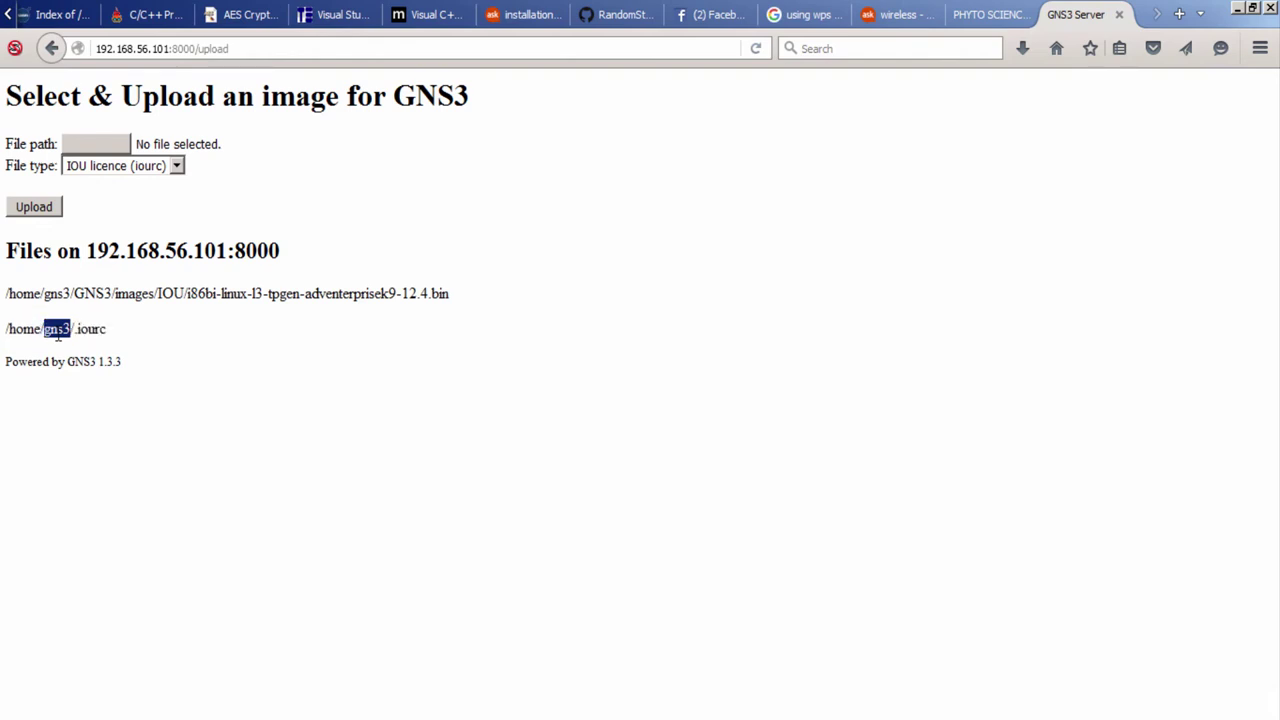
{"action": "left_click", "coordinate": [57, 334]}
{"action": "triple_click", "coordinate": [88, 326]}
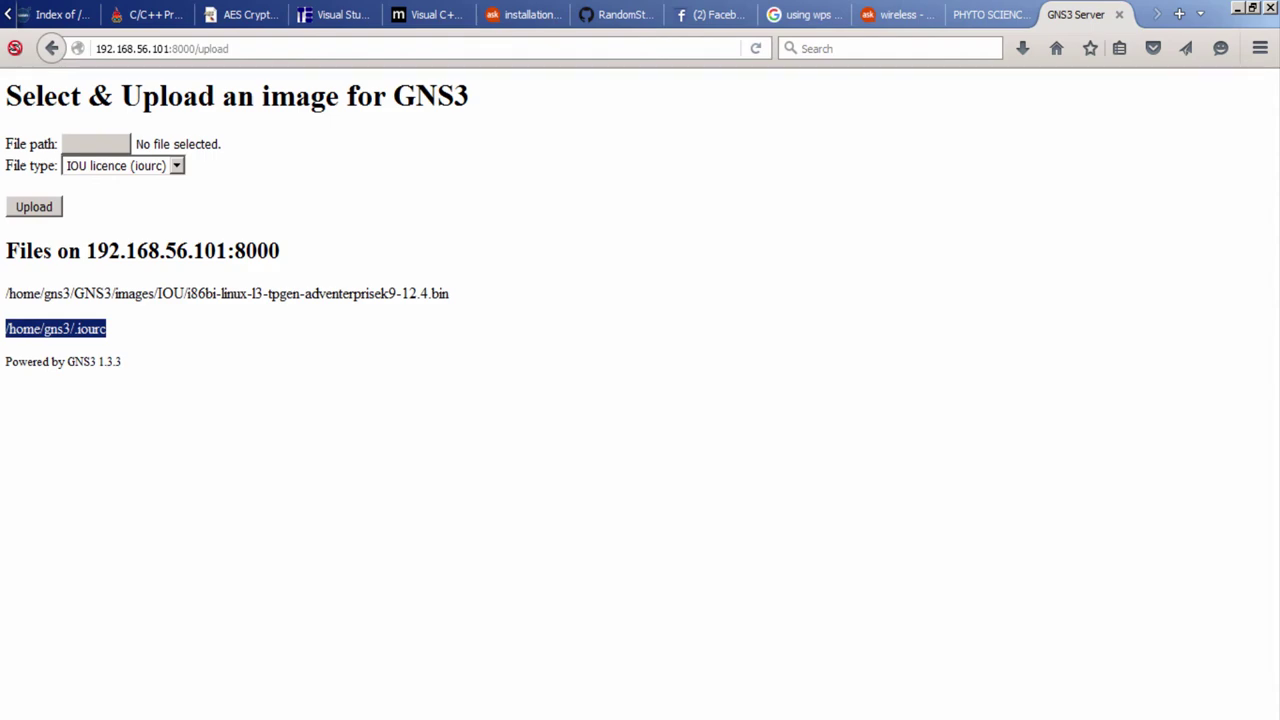
{"action": "key", "text": "alt+Tab"}
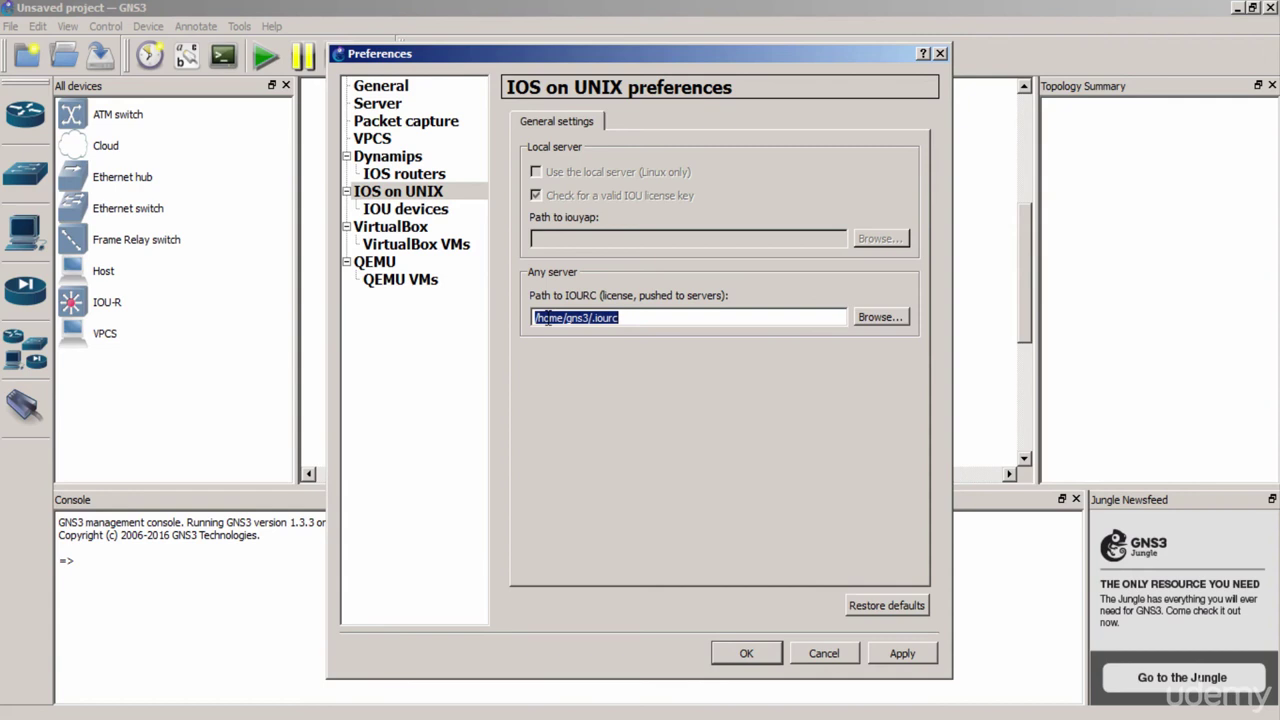
- Under IOU devices, start a trial new template named 'adsadasd' after accepting the remote image warning
{"action": "left_click", "coordinate": [428, 212]}
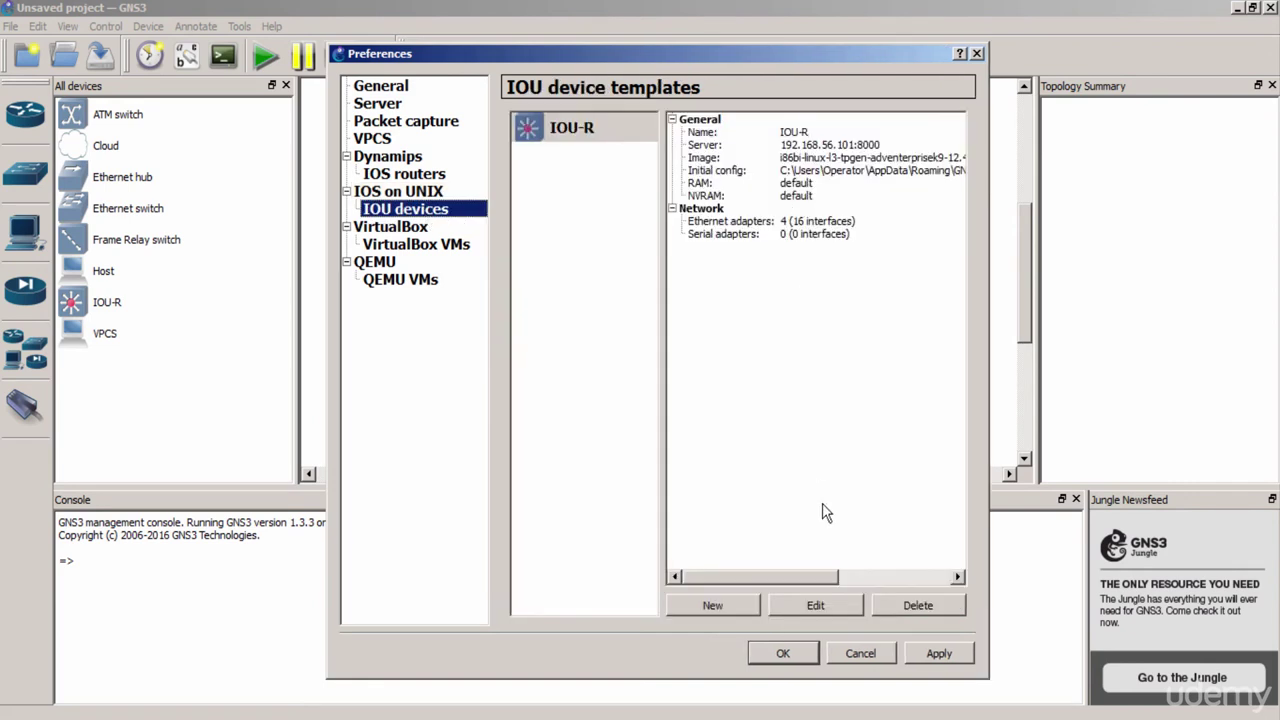
{"action": "left_click", "coordinate": [725, 604]}
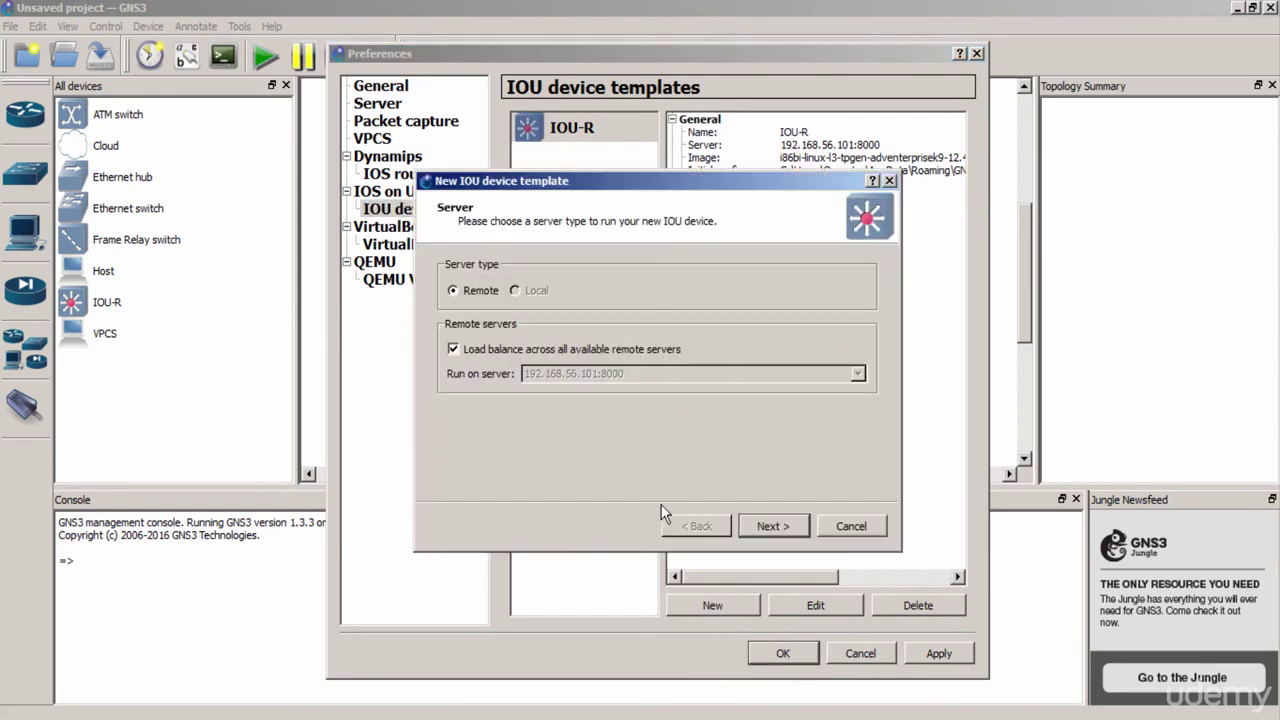
{"action": "left_click", "coordinate": [790, 525]}
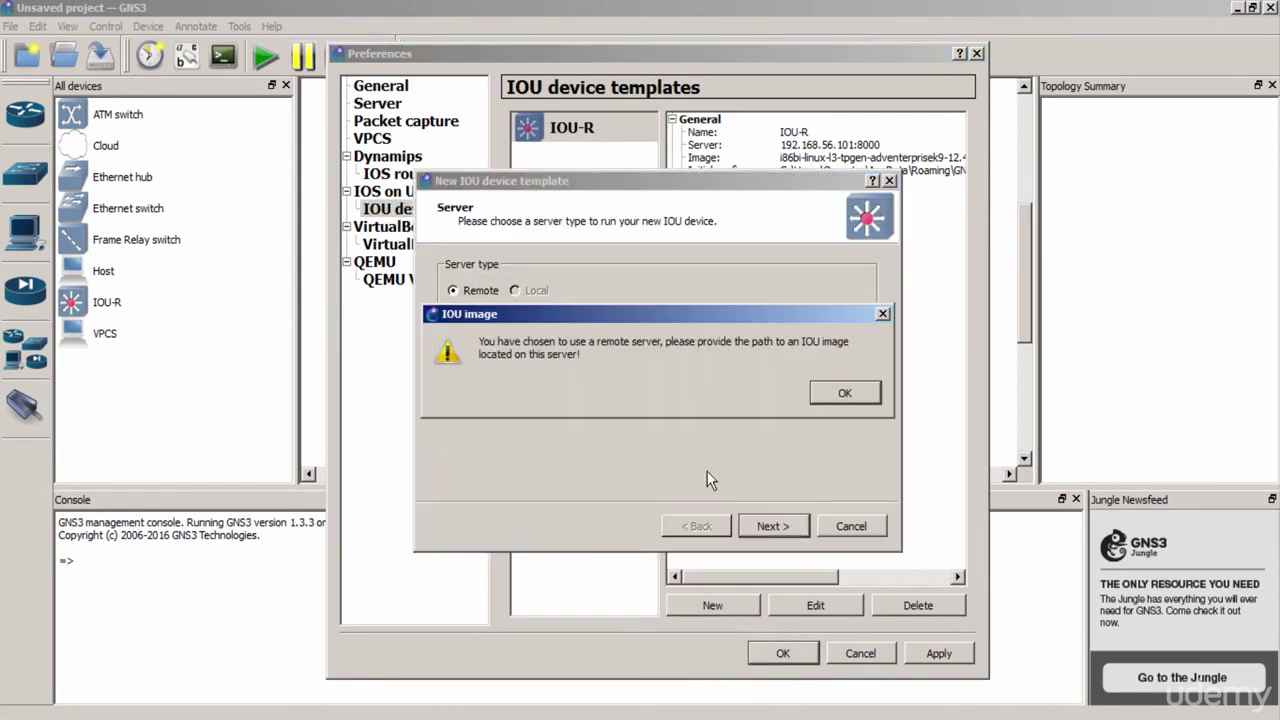
{"action": "left_click", "coordinate": [845, 393]}
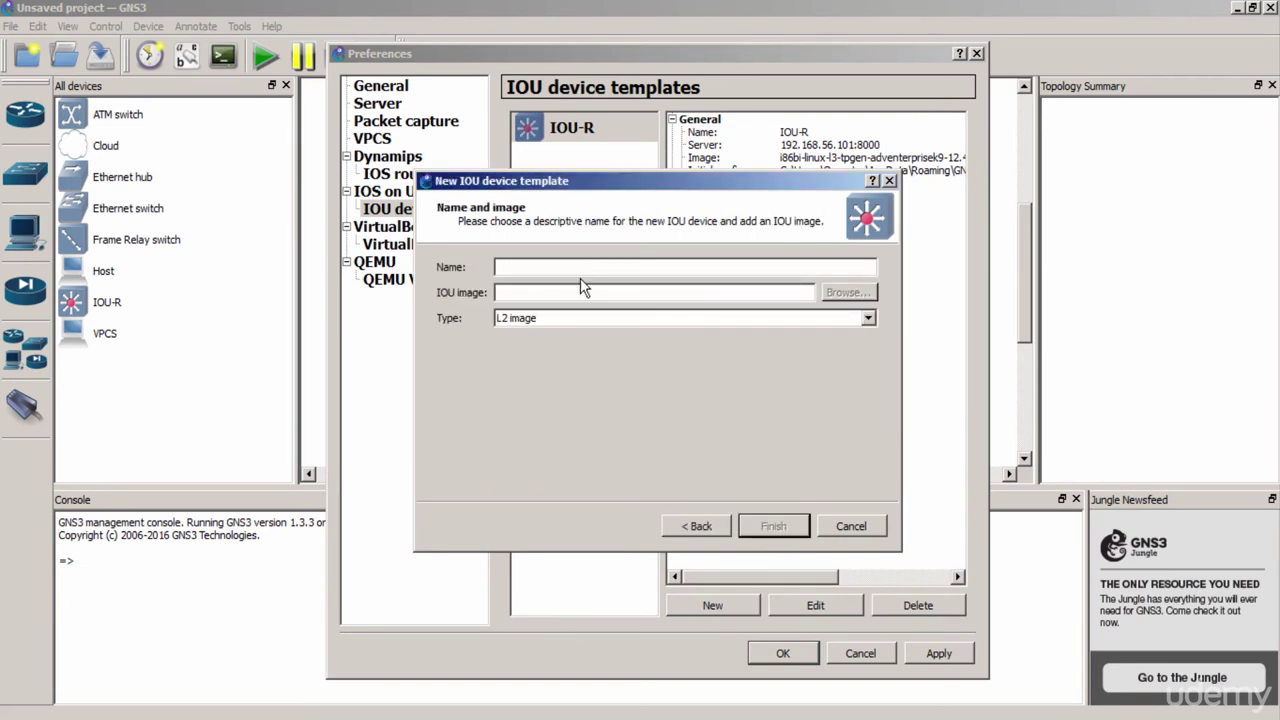
{"action": "type", "text": "adsadasd"}
{"action": "left_click", "coordinate": [586, 295]}
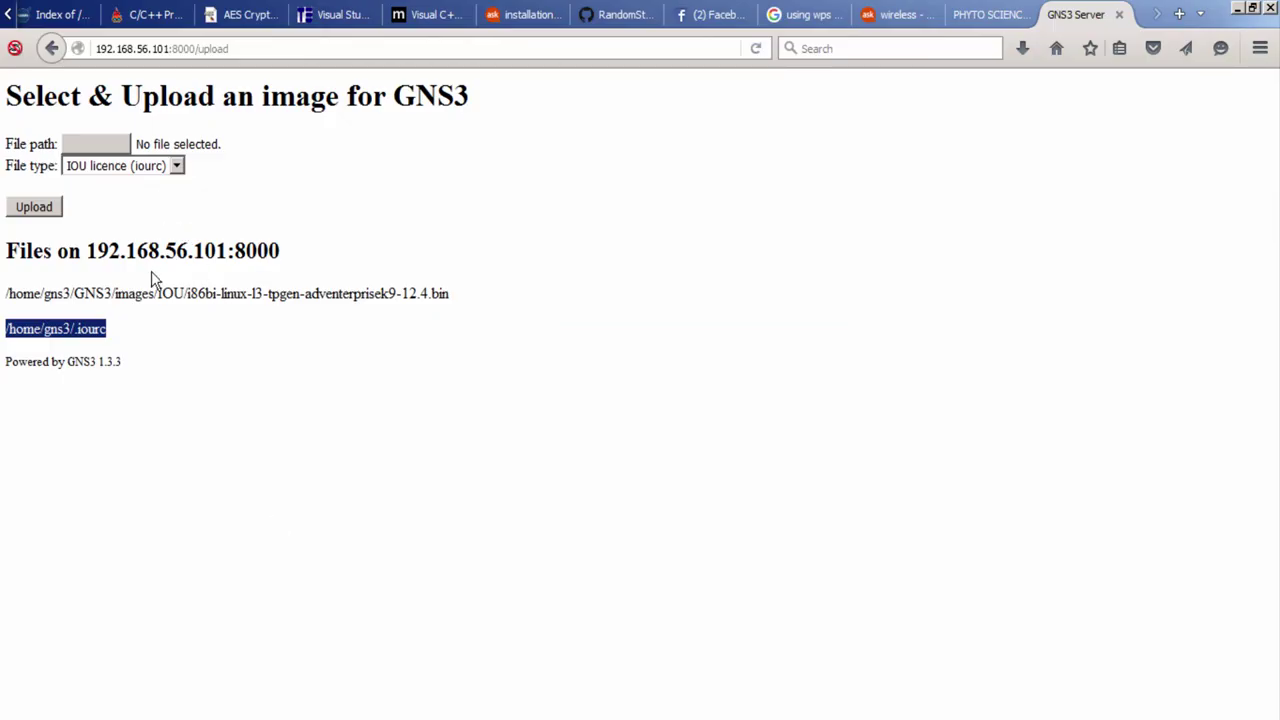
- Paste the server's IOU image path into the template, then cancel the wizard and Preferences
{"action": "double_click", "coordinate": [152, 291]}
{"action": "triple_click", "coordinate": [153, 283]}
{"action": "key", "text": "ctrl+c"}
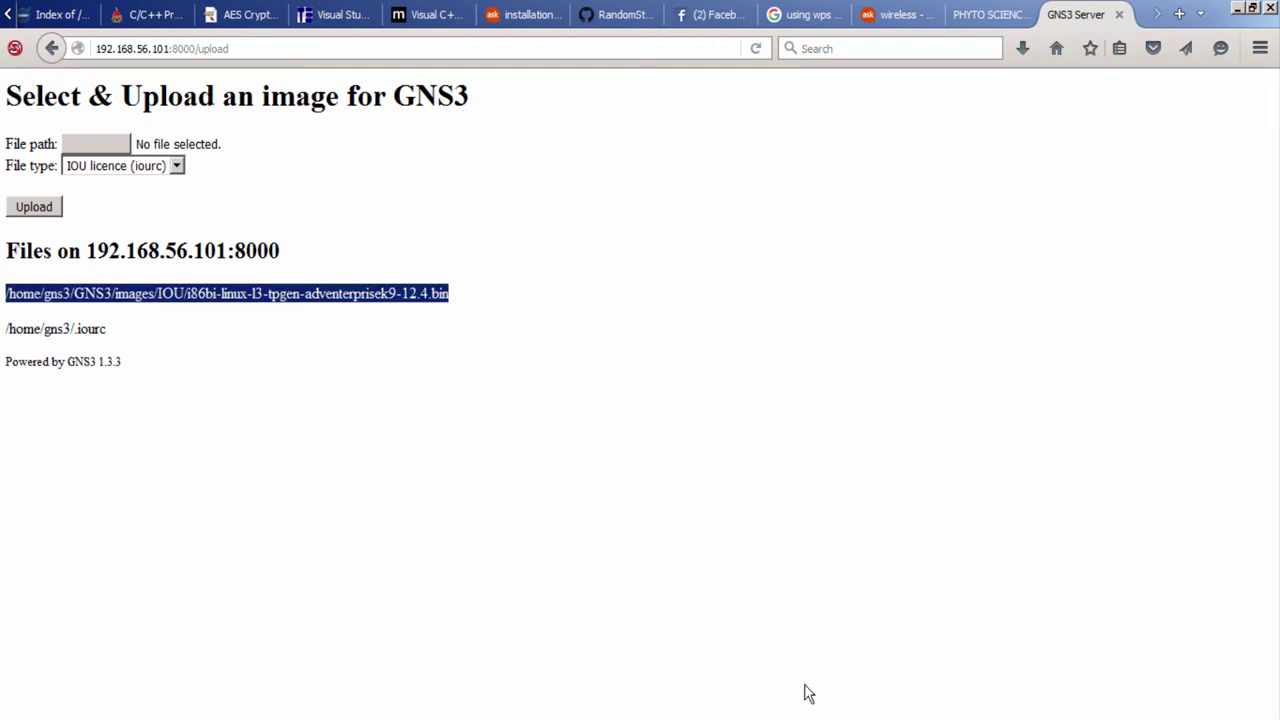
{"action": "key", "text": "alt+Tab"}
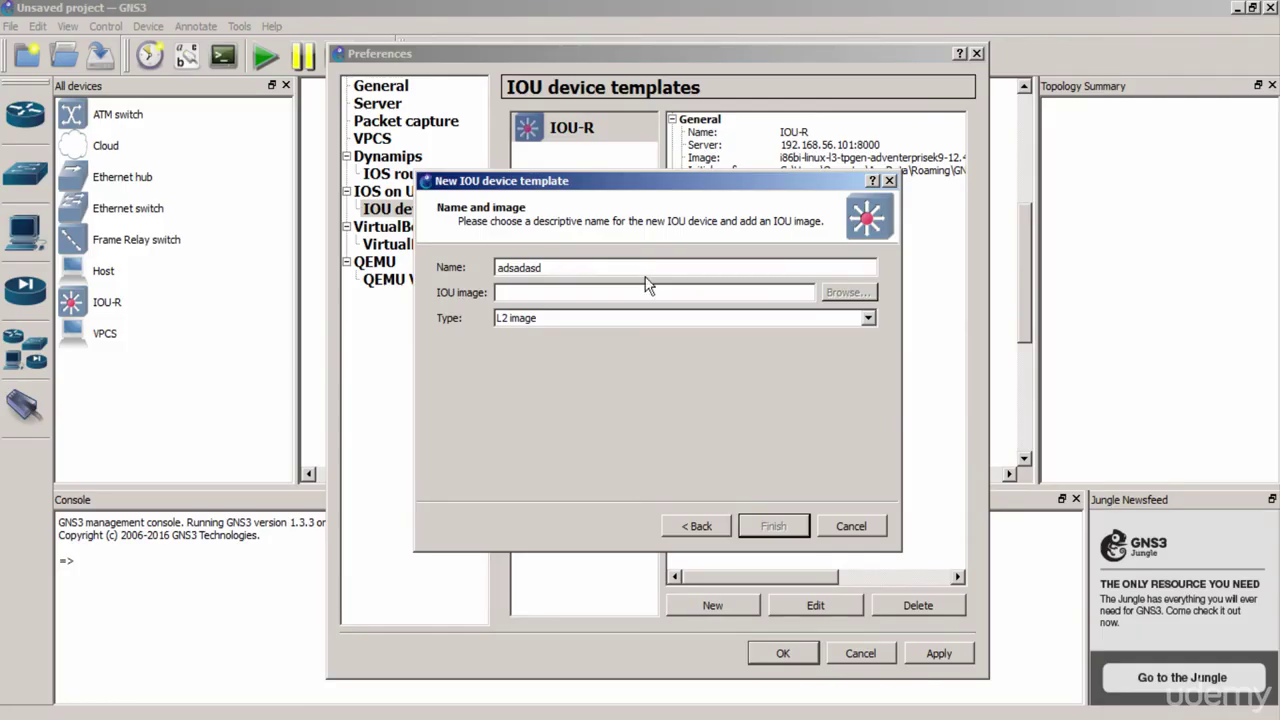
{"action": "left_click", "coordinate": [649, 288]}
{"action": "key", "text": "ctrl+v"}
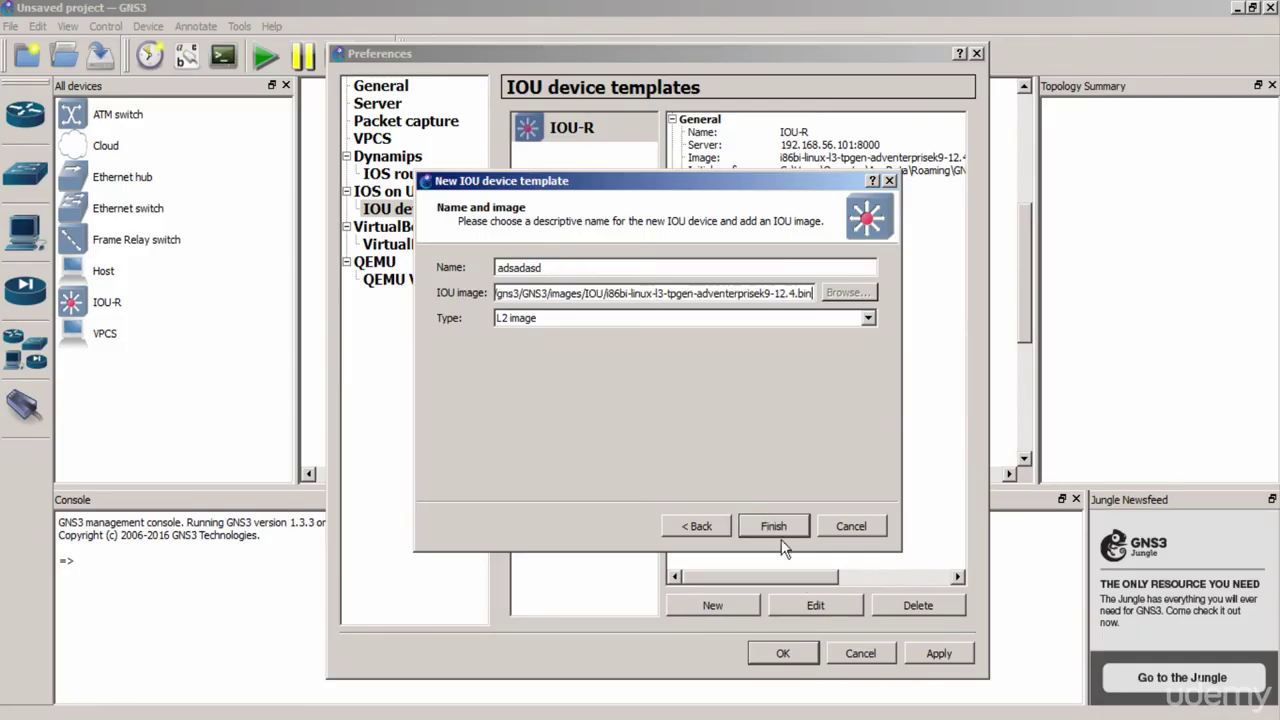
{"action": "left_click", "coordinate": [851, 526]}
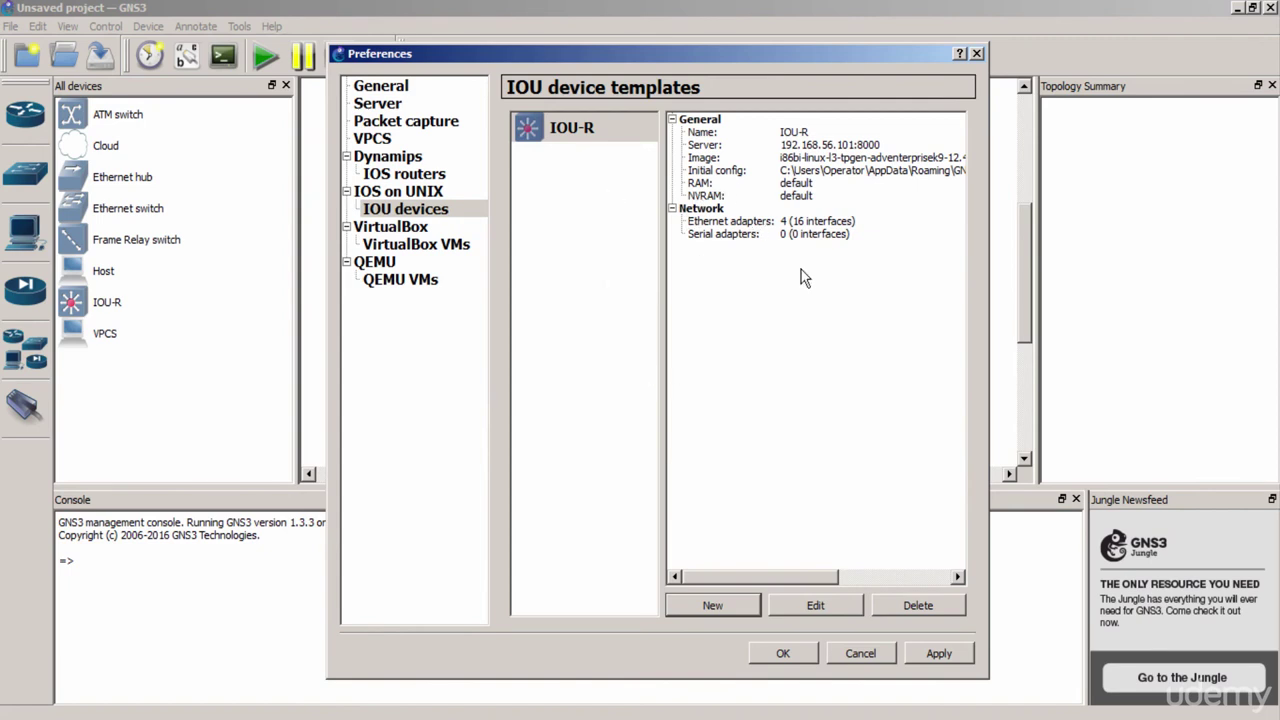
{"action": "left_click", "coordinate": [857, 654]}
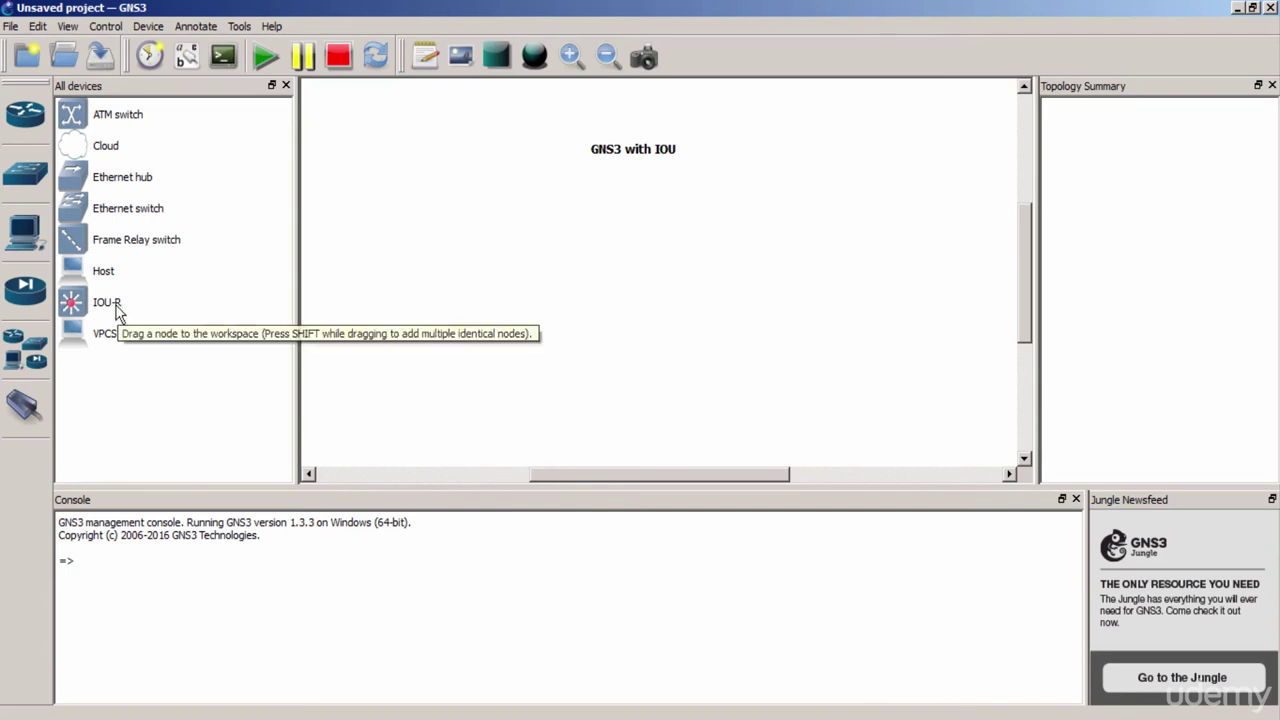
- Drag two IOU-R routers onto the canvas side by side as IOU1 and IOU2
{"action": "left_click_drag", "start_coordinate": [116, 312], "coordinate": [458, 265]}
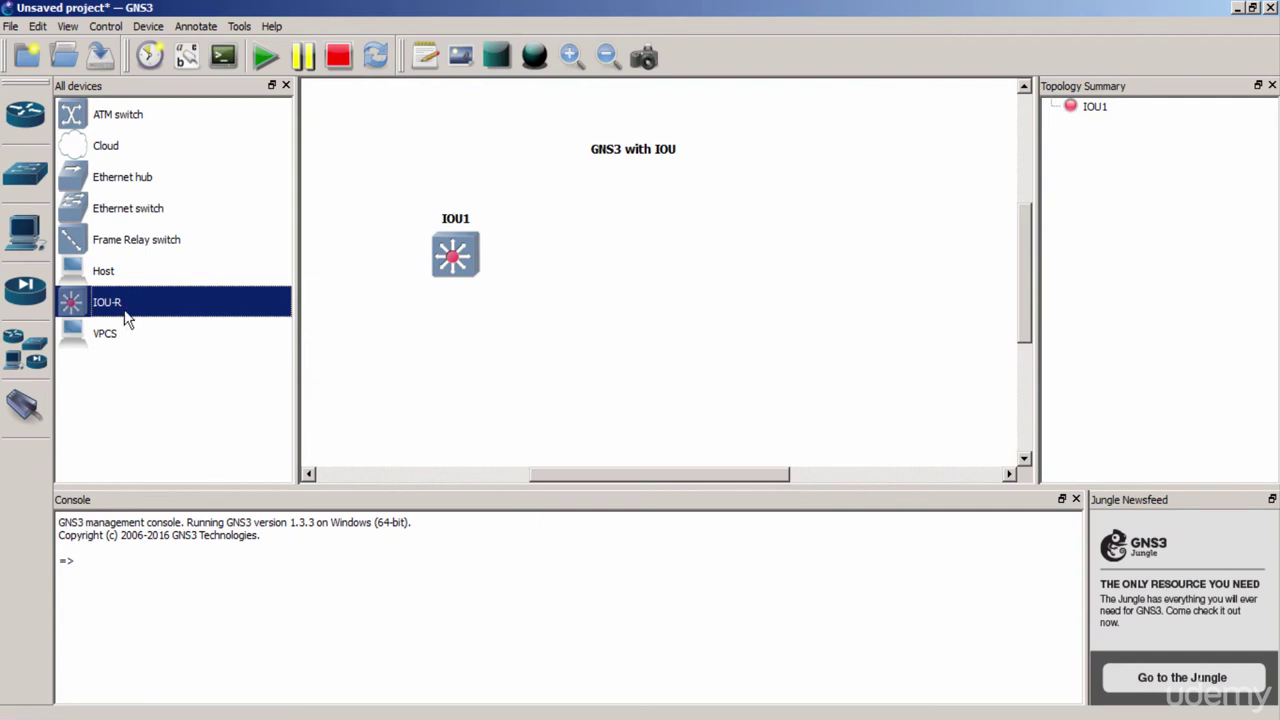
{"action": "left_click_drag", "start_coordinate": [127, 318], "coordinate": [579, 295]}
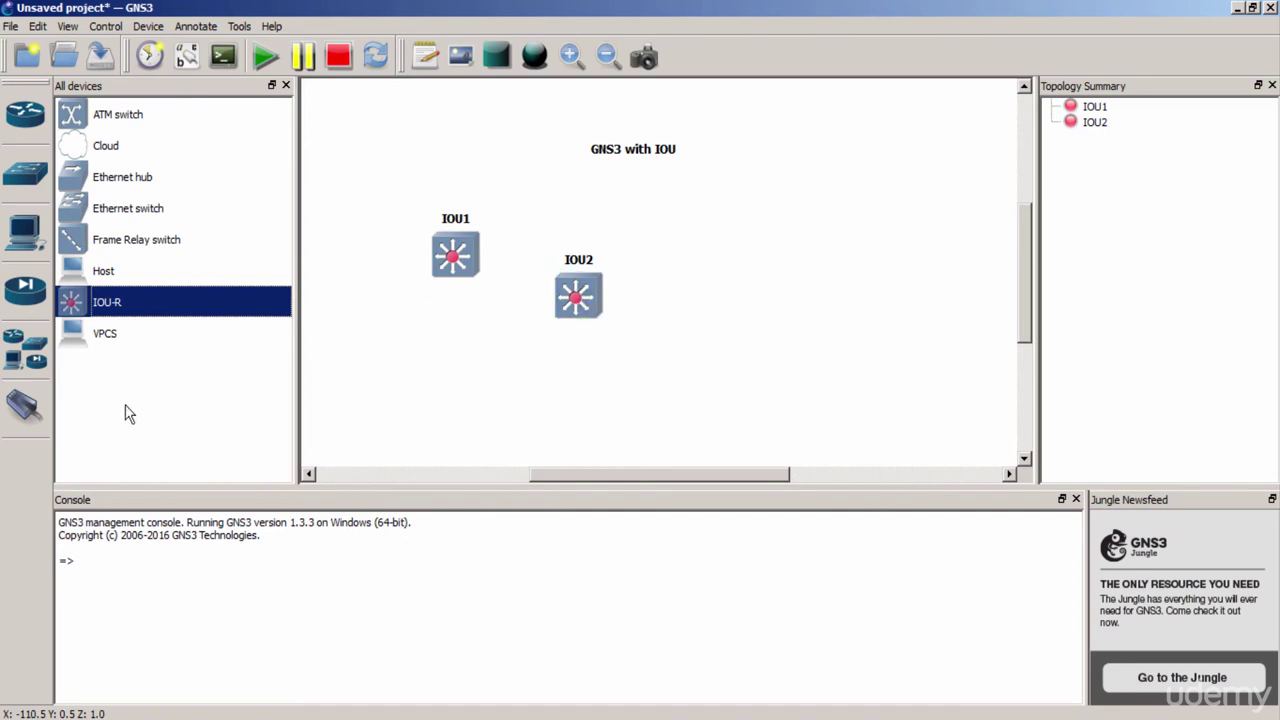
{"action": "mouse_move", "coordinate": [578, 296]}
- Change IOU1's symbol to 'router'
{"action": "right_click", "coordinate": [461, 263]}
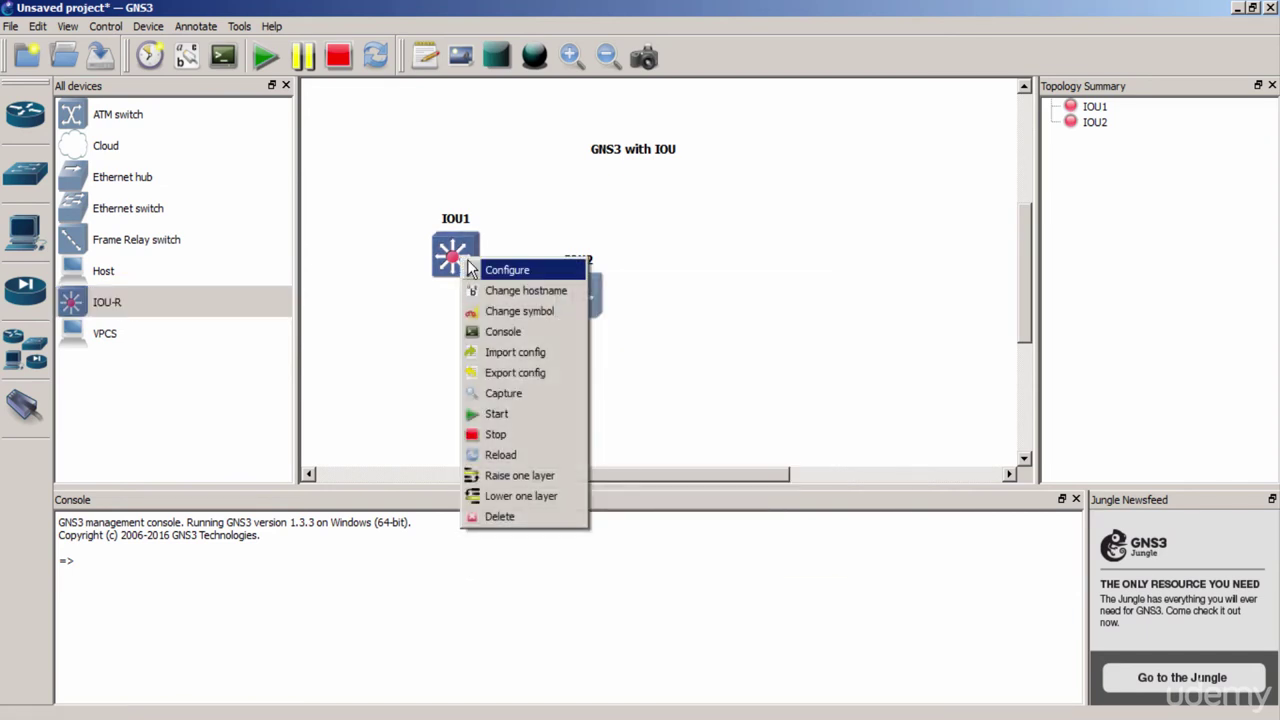
{"action": "left_click", "coordinate": [519, 314]}
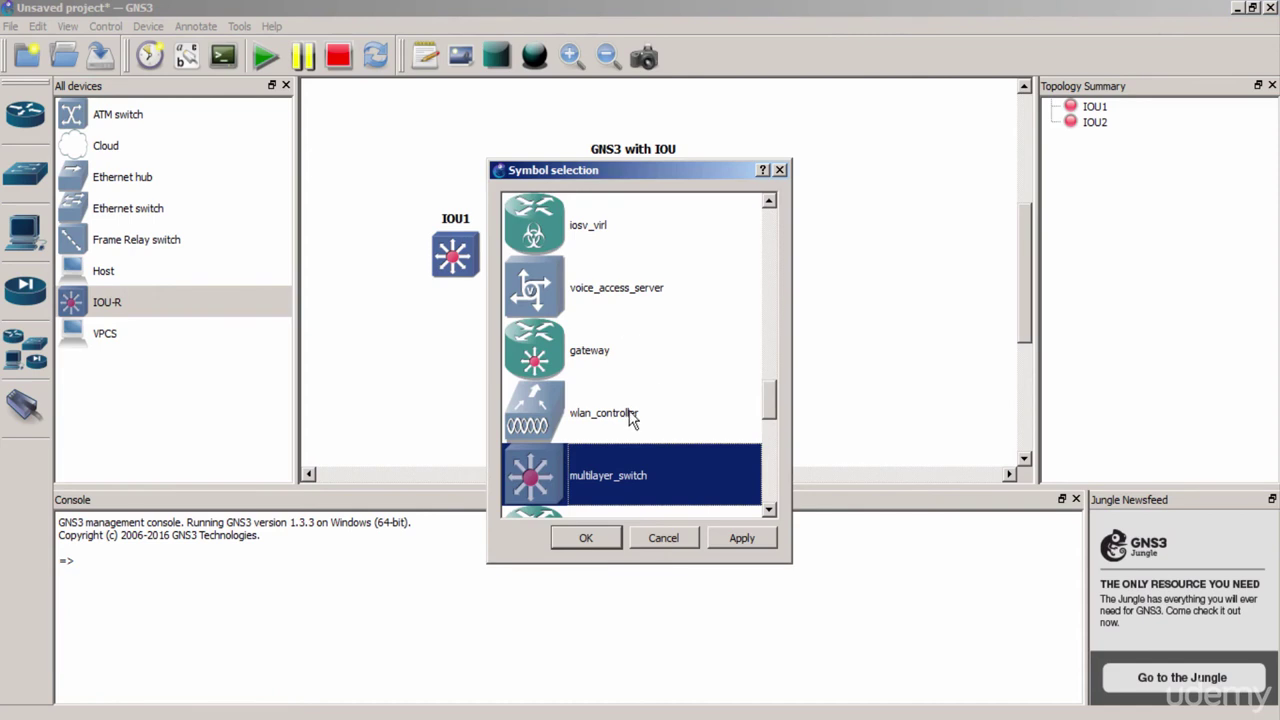
{"action": "scroll", "coordinate": [630, 418], "scroll_direction": "down", "scroll_amount": 3}
{"action": "scroll", "coordinate": [630, 418], "scroll_direction": "down", "scroll_amount": 2}
{"action": "scroll", "coordinate": [630, 418], "scroll_direction": "up", "scroll_amount": 3}
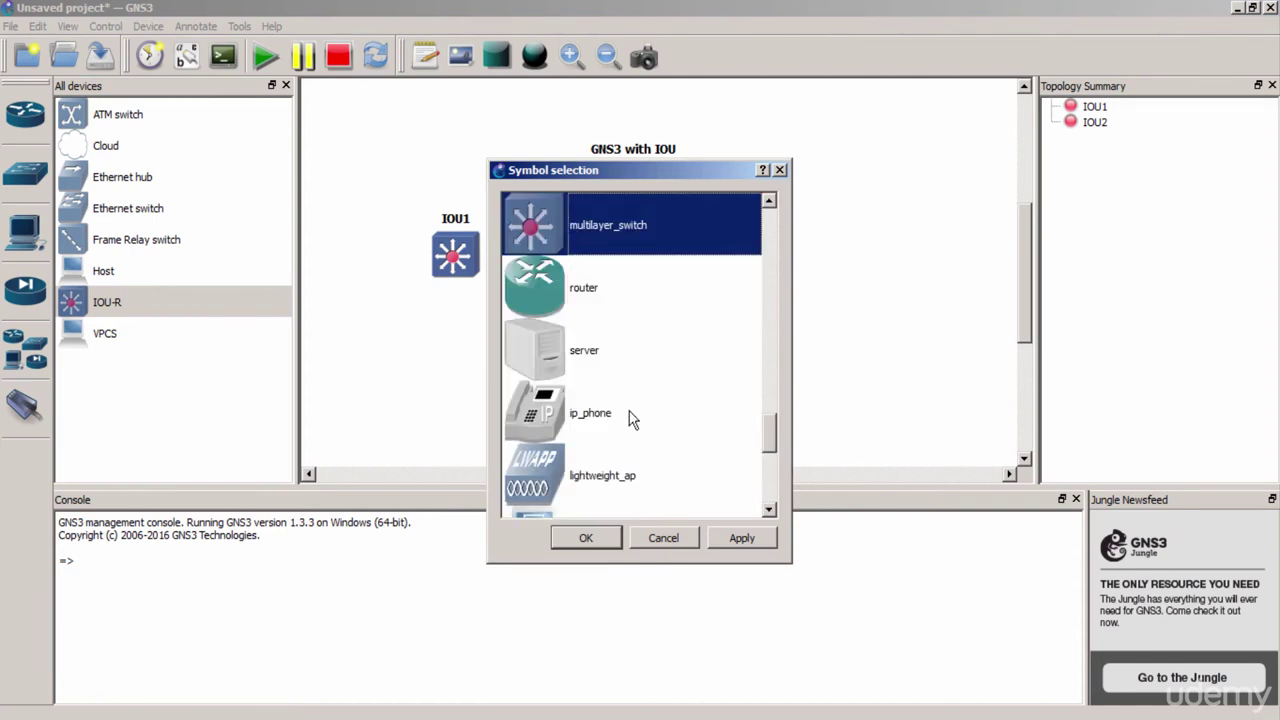
{"action": "left_click", "coordinate": [596, 296]}
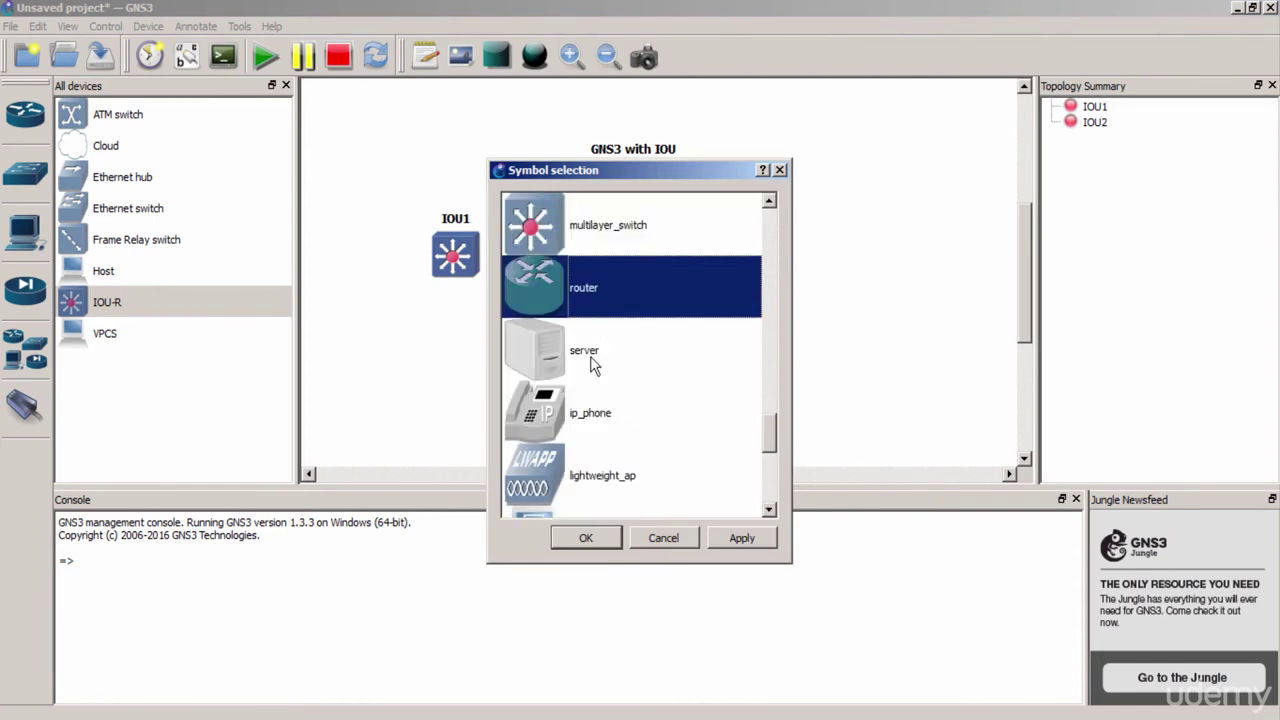
{"action": "left_click", "coordinate": [592, 540]}
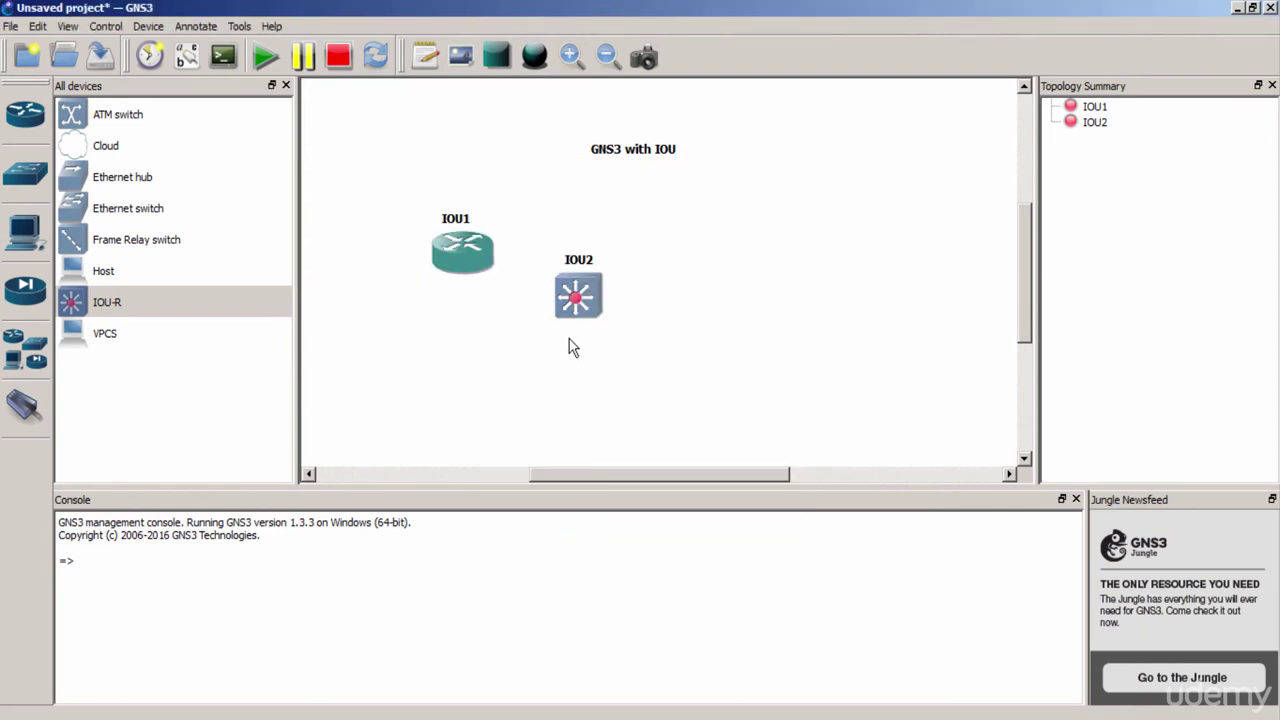
- Change IOU2's symbol to 'router' as well
{"action": "right_click", "coordinate": [585, 290]}
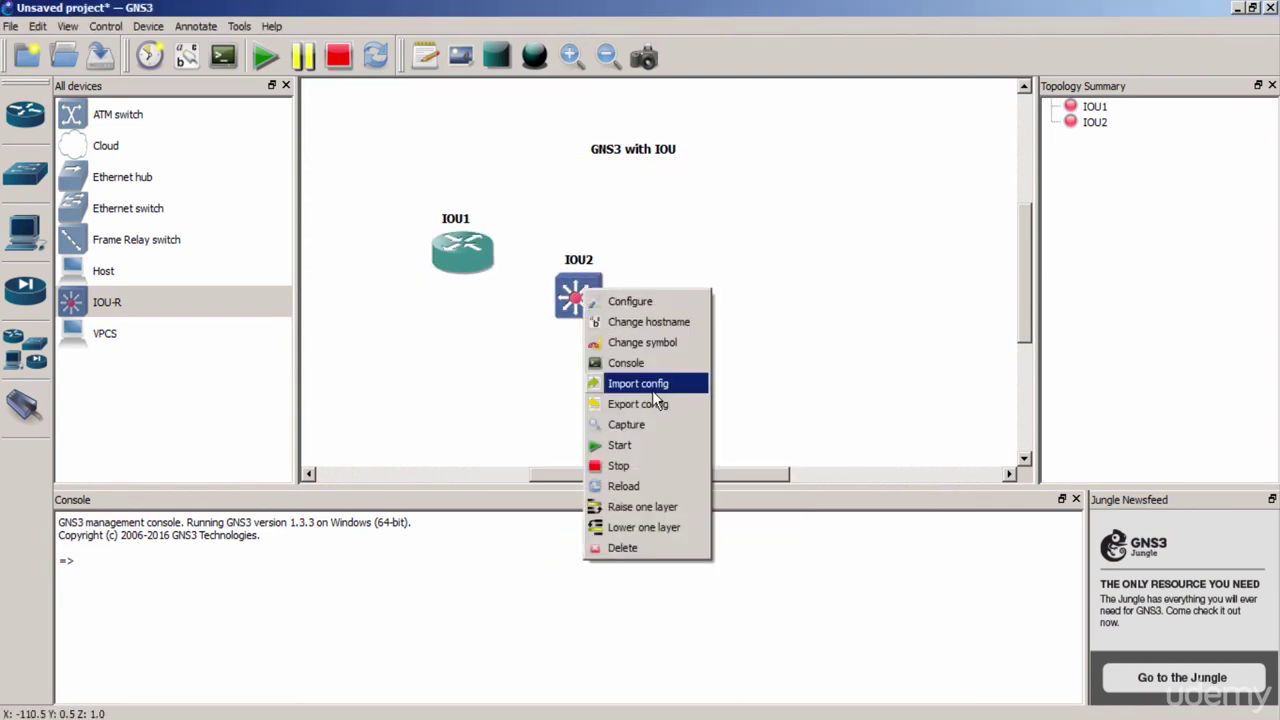
{"action": "left_click", "coordinate": [640, 342]}
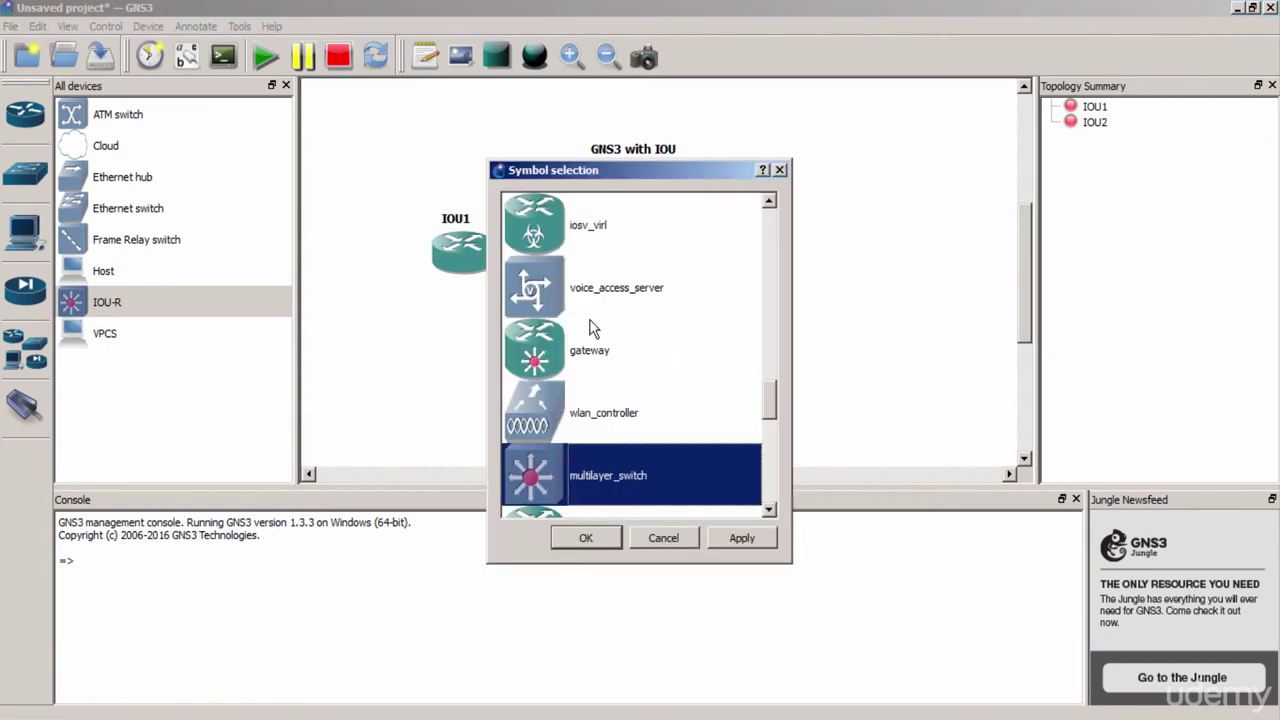
{"action": "scroll", "coordinate": [596, 348], "scroll_direction": "down", "scroll_amount": 5}
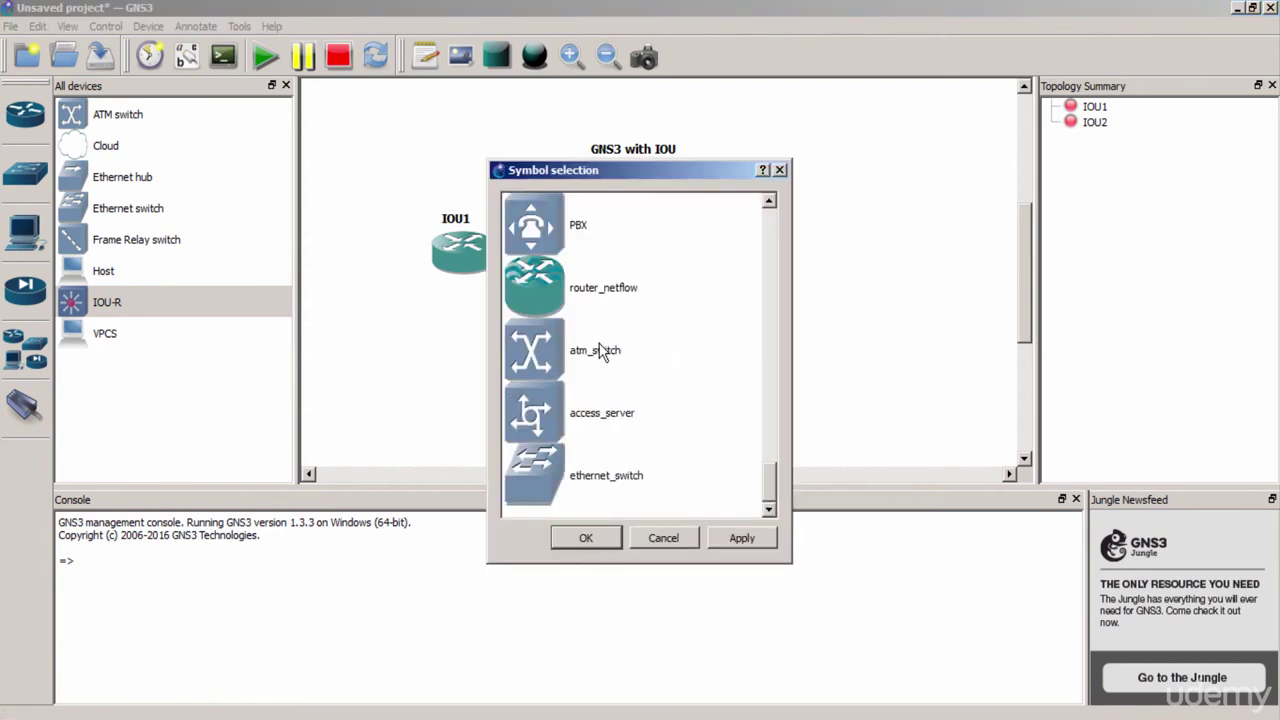
{"action": "scroll", "coordinate": [600, 350], "scroll_direction": "up", "scroll_amount": 2}
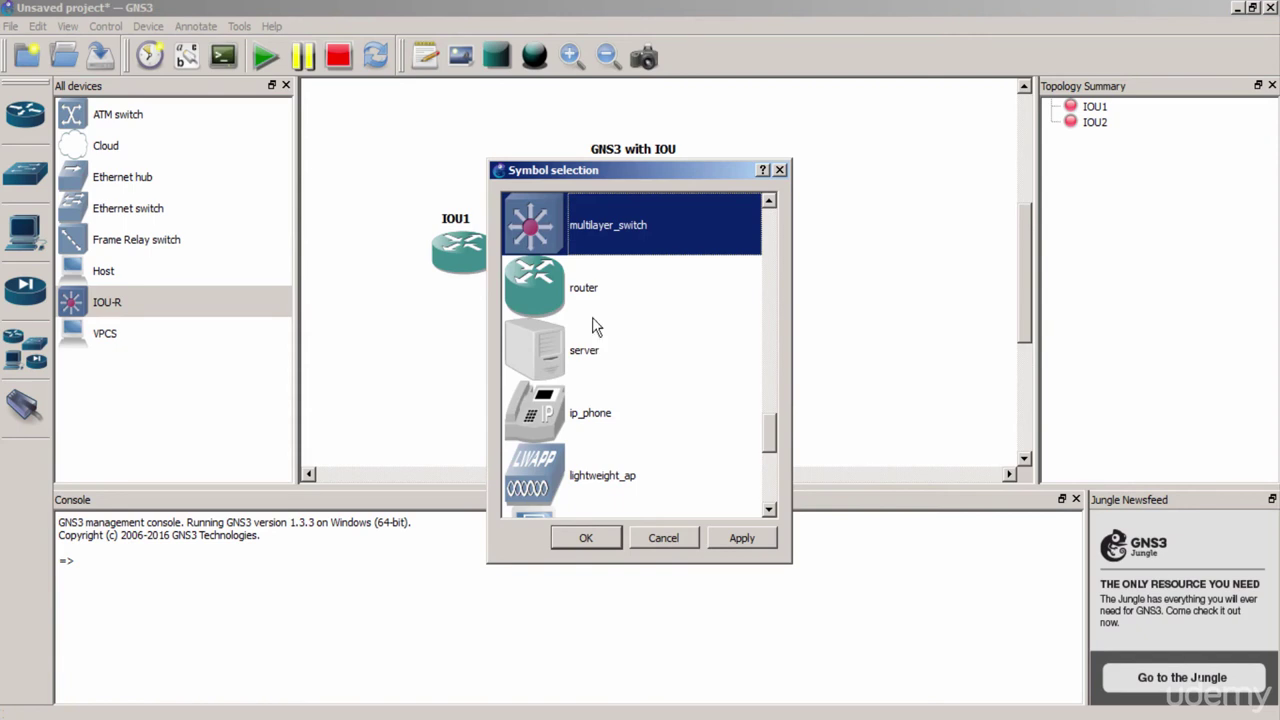
{"action": "left_click", "coordinate": [590, 305]}
{"action": "left_click", "coordinate": [588, 538]}
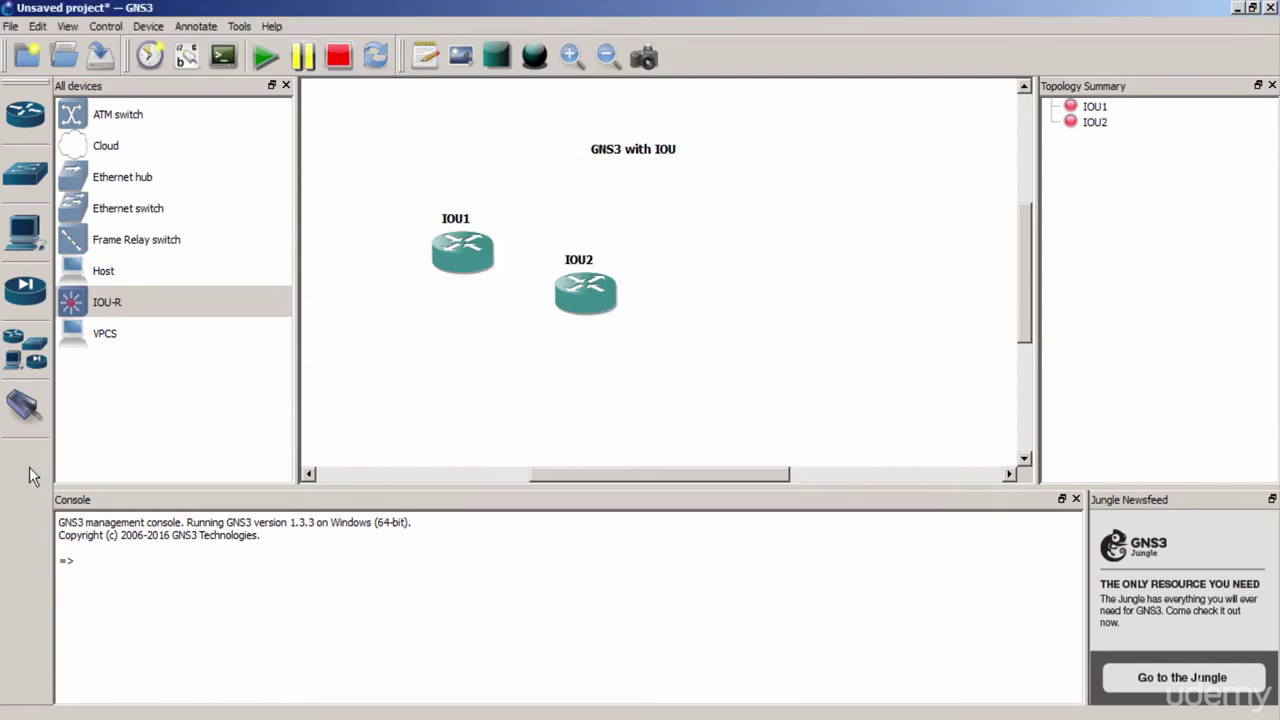
- Link IOU1 Ethernet0/0 to IOU2 Ethernet0/0
{"action": "left_click", "coordinate": [28, 412]}
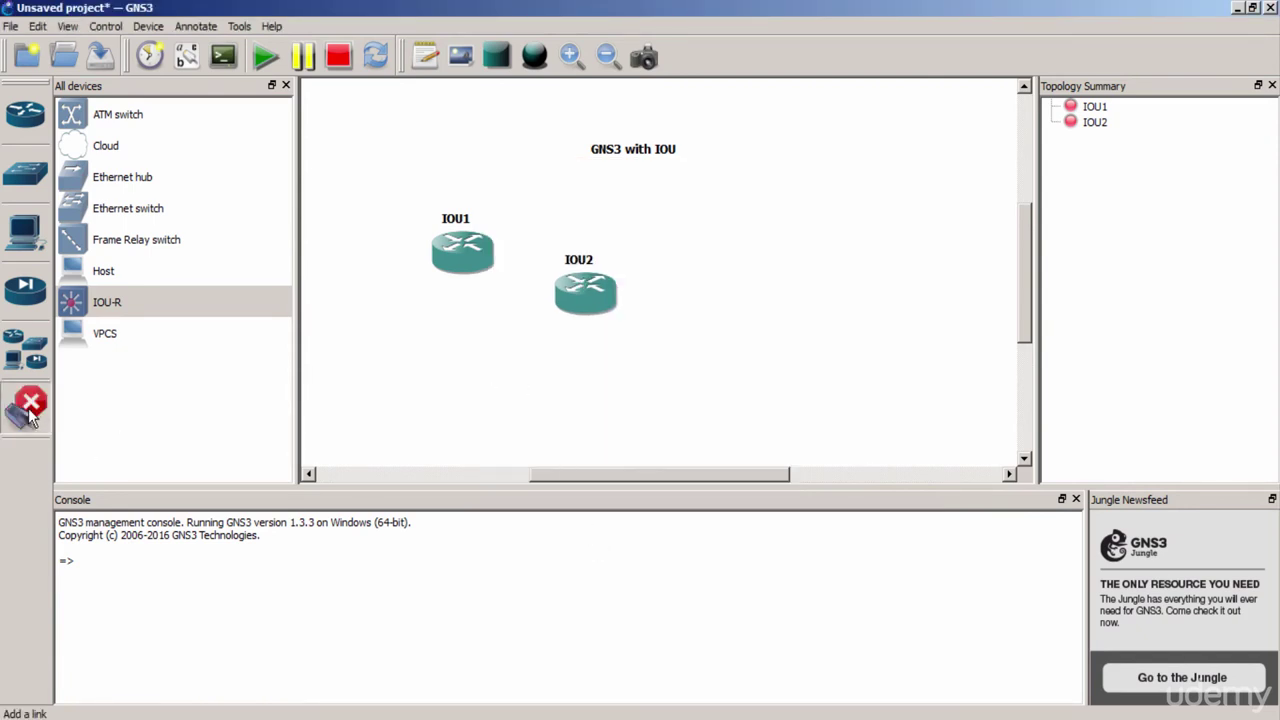
{"action": "left_click", "coordinate": [490, 268]}
{"action": "left_click", "coordinate": [520, 271]}
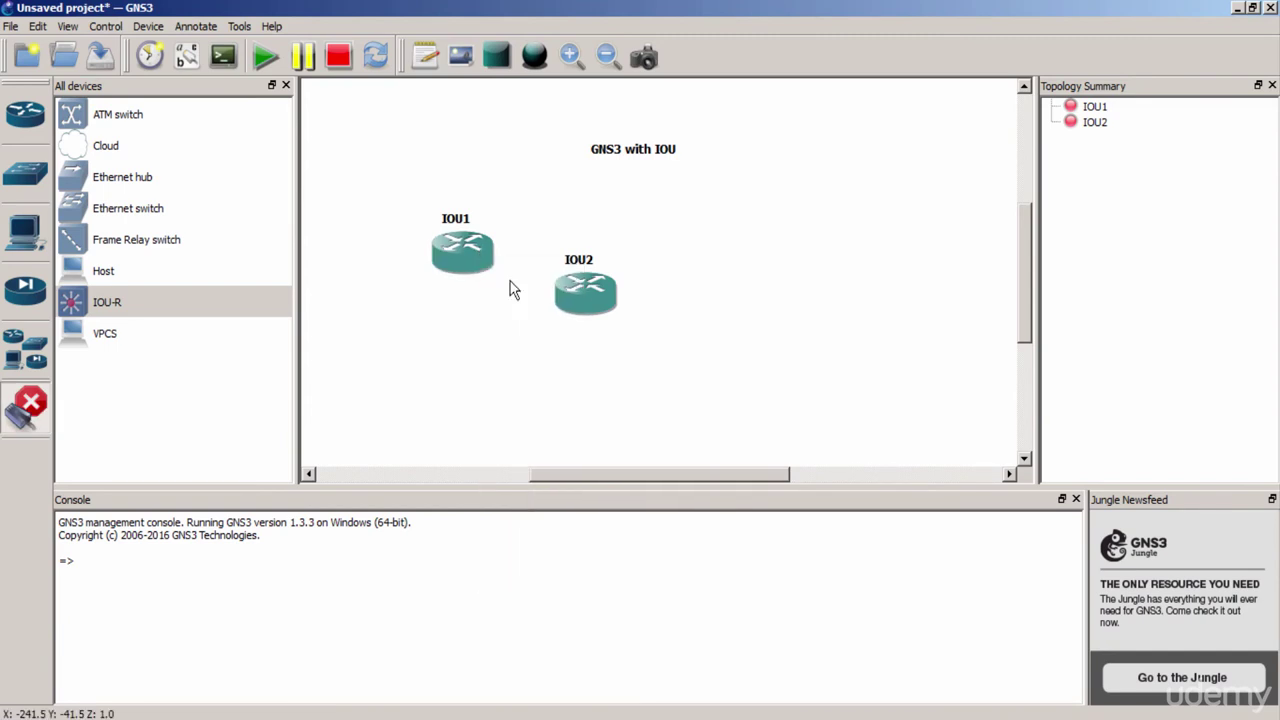
{"action": "left_click", "coordinate": [581, 288]}
{"action": "left_click", "coordinate": [600, 302]}
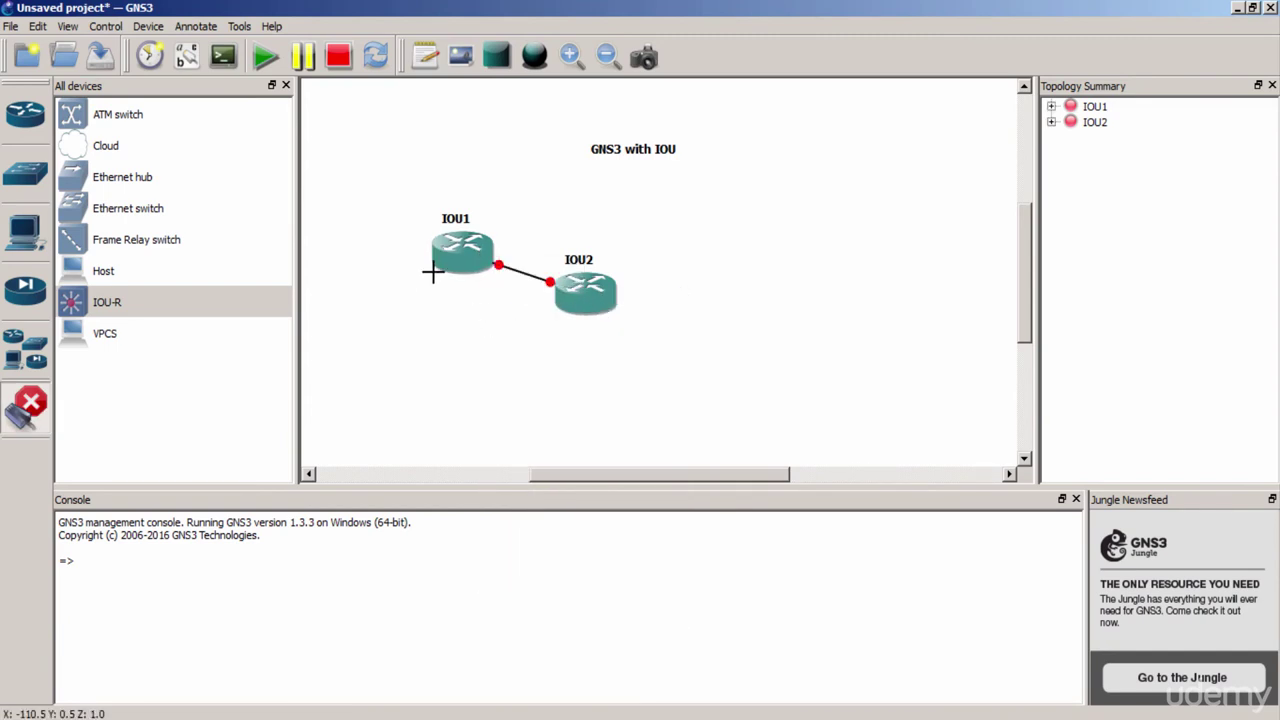
{"action": "left_click", "coordinate": [28, 412]}
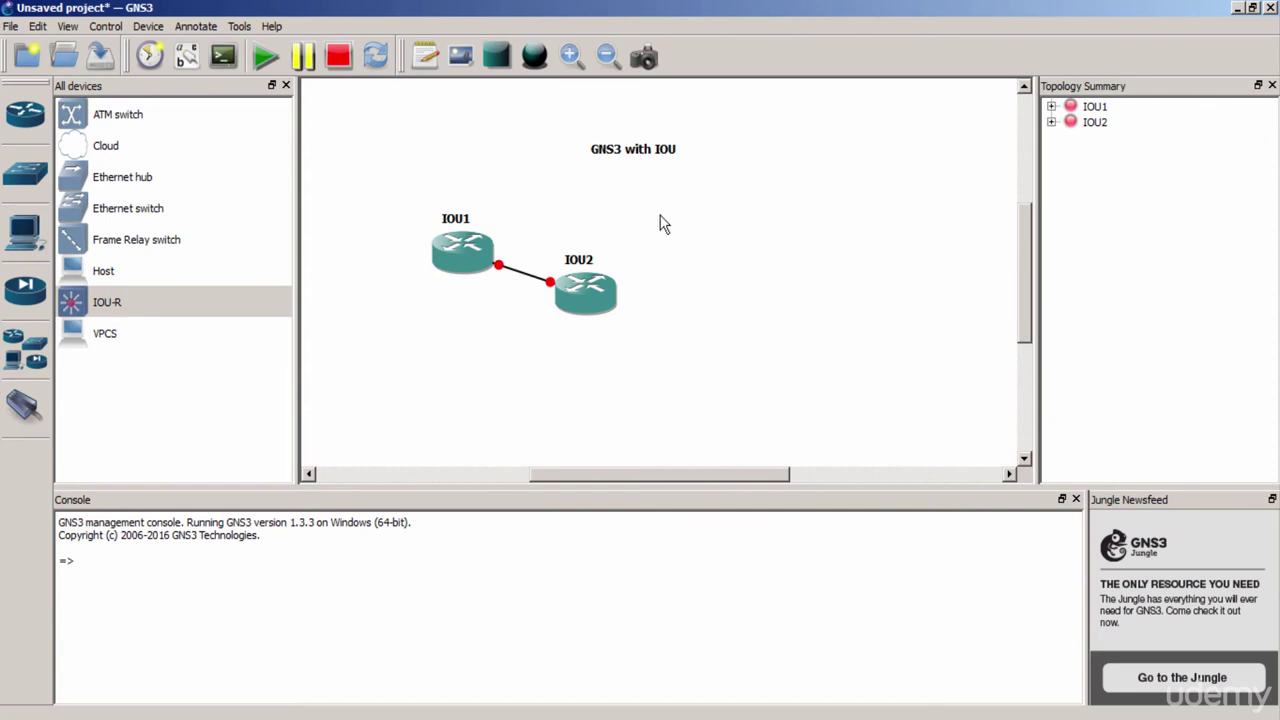
- Start all devices and open consoles to both, arranging them so both show
{"action": "left_click", "coordinate": [265, 62]}
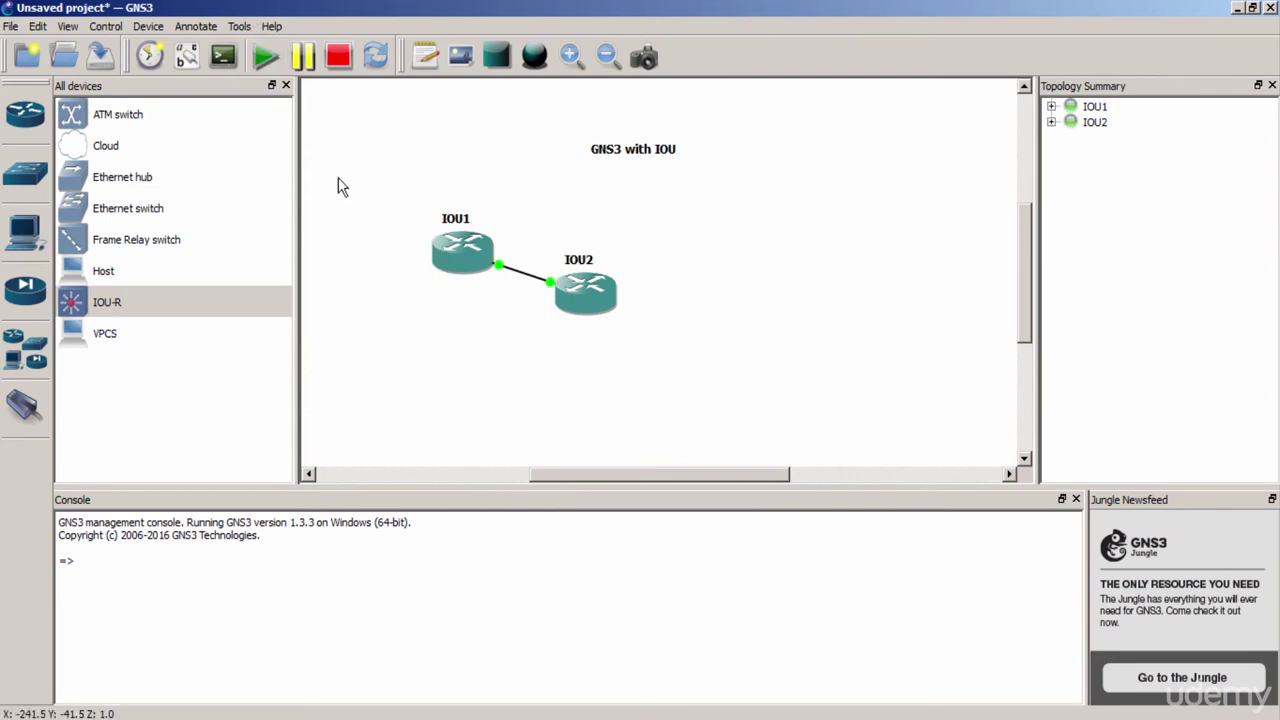
{"action": "left_click", "coordinate": [219, 66]}
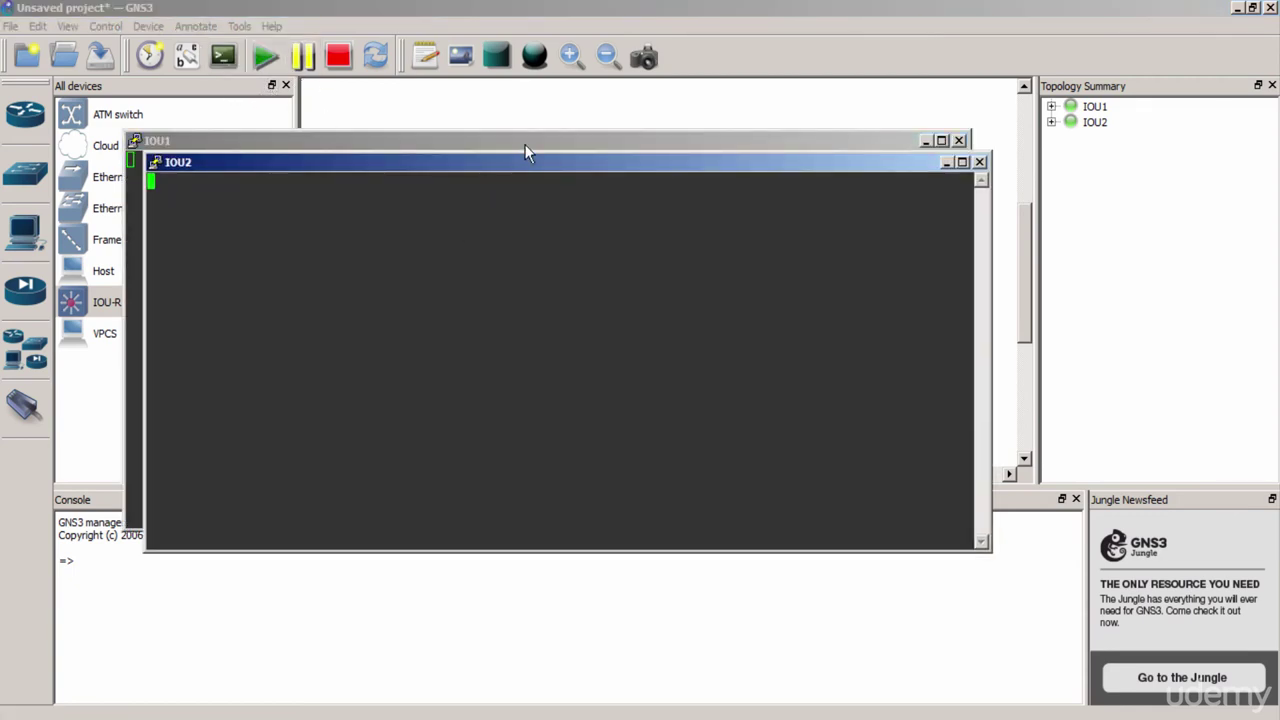
{"action": "left_click_drag", "start_coordinate": [518, 168], "coordinate": [558, 225]}
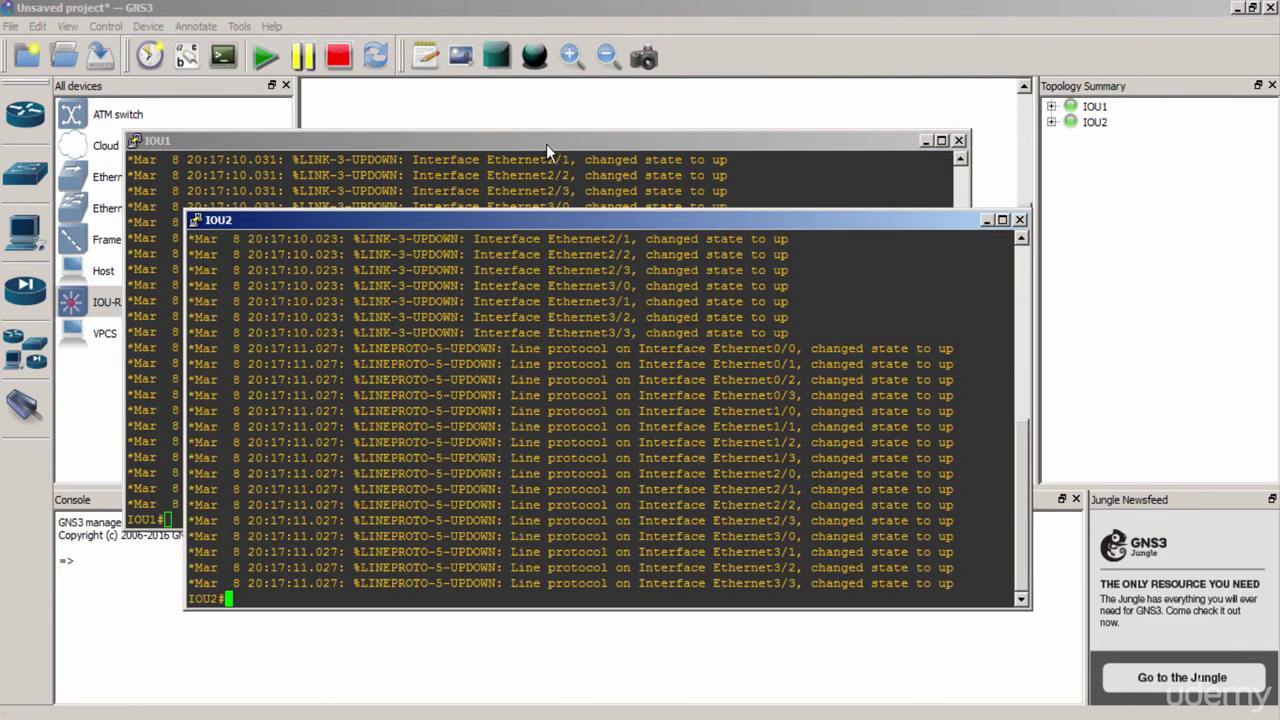
- In IOU1's console, enter config mode and set the hostname to R1
{"action": "left_click", "coordinate": [543, 140]}
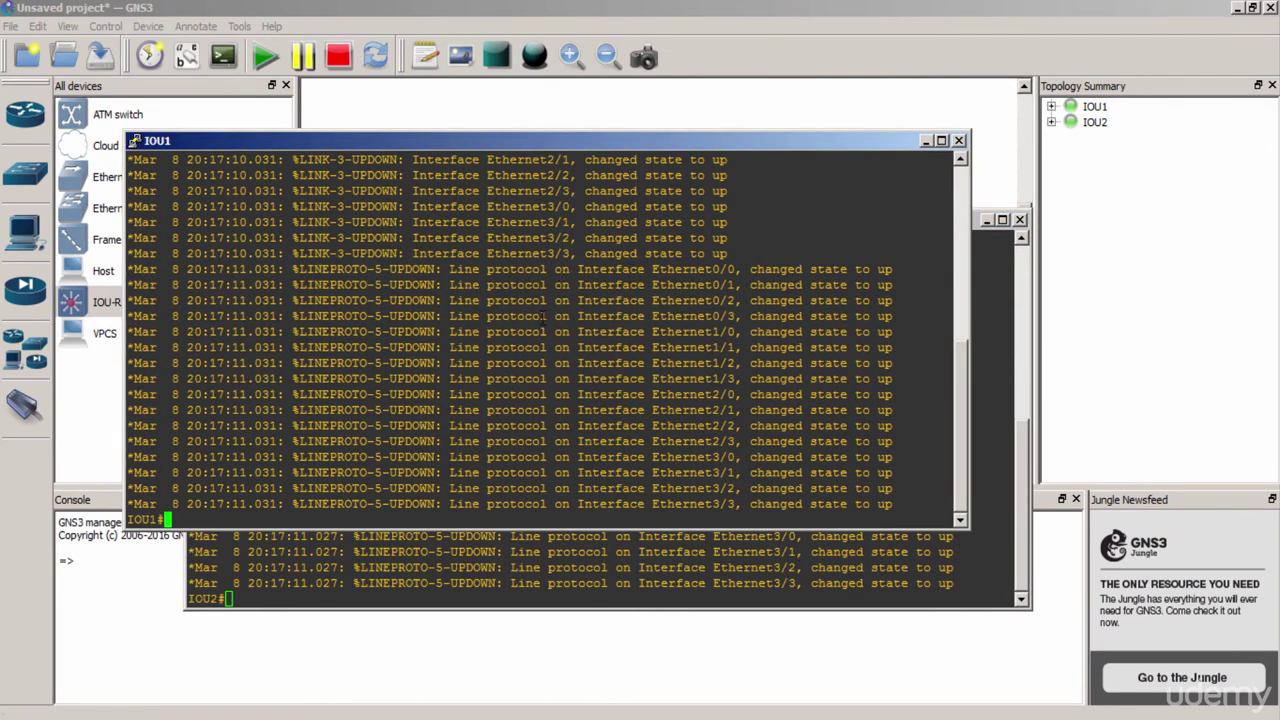
{"action": "key", "text": "Return"}
{"action": "key", "text": "Return"}
{"action": "key", "text": "Return"}
{"action": "key", "text": "Return"}
{"action": "key", "text": "Return"}
{"action": "key", "text": "Return"}
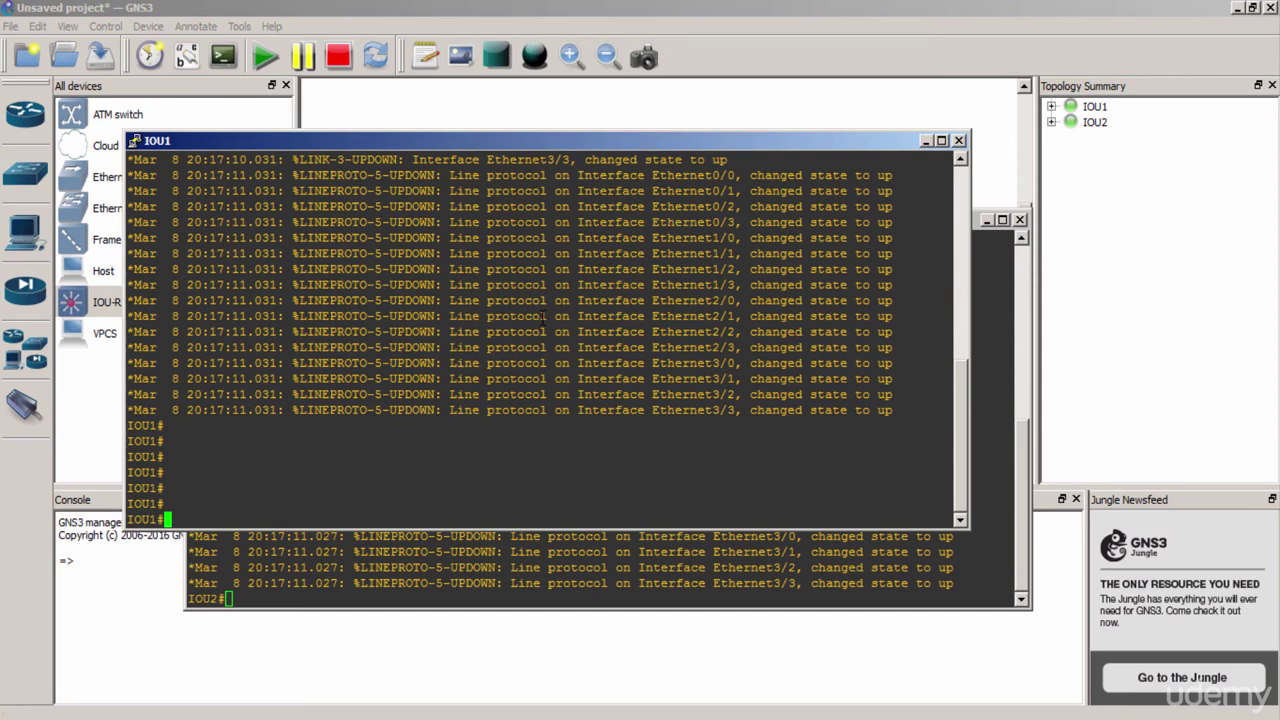
{"action": "type", "text": "config t"}
{"action": "key", "text": "Return"}
{"action": "key", "text": "Return"}
{"action": "key", "text": "Return"}
{"action": "type", "text": "hostn"}
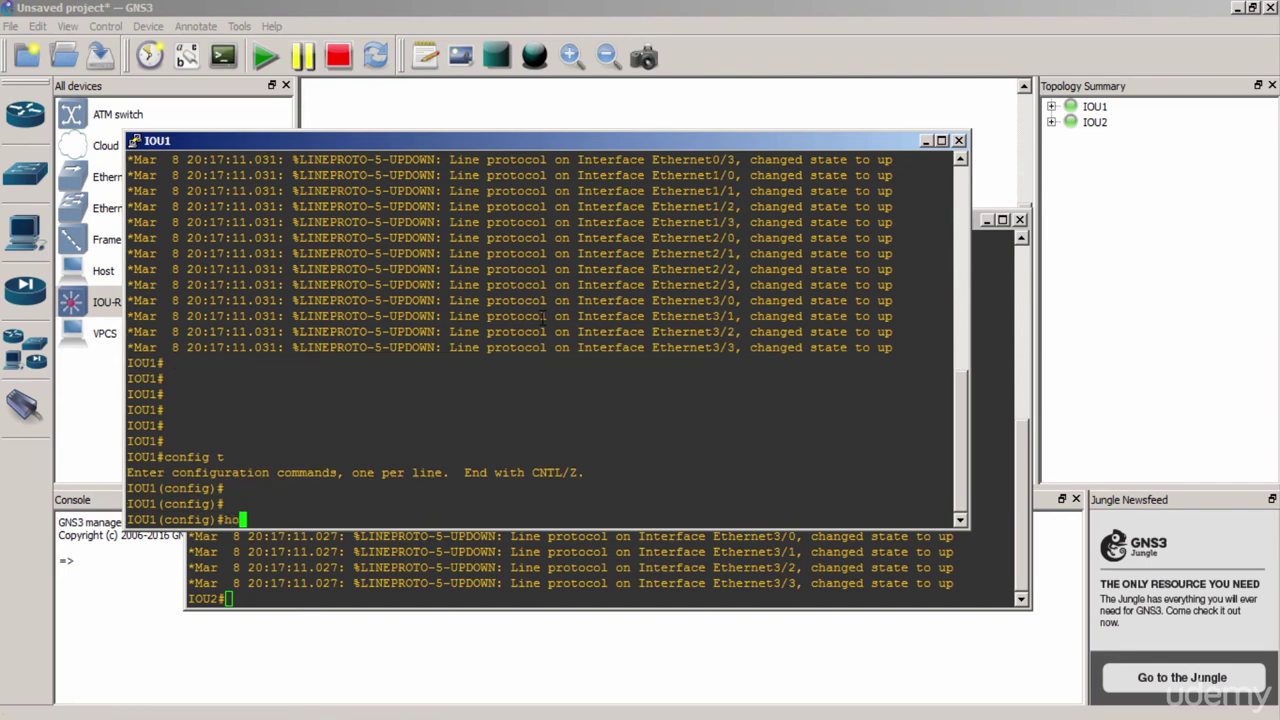
{"action": "key", "text": "Tab"}
{"action": "type", "text": "R1"}
{"action": "key", "text": "Return"}
{"action": "key", "text": "Return"}
{"action": "key", "text": "Return"}
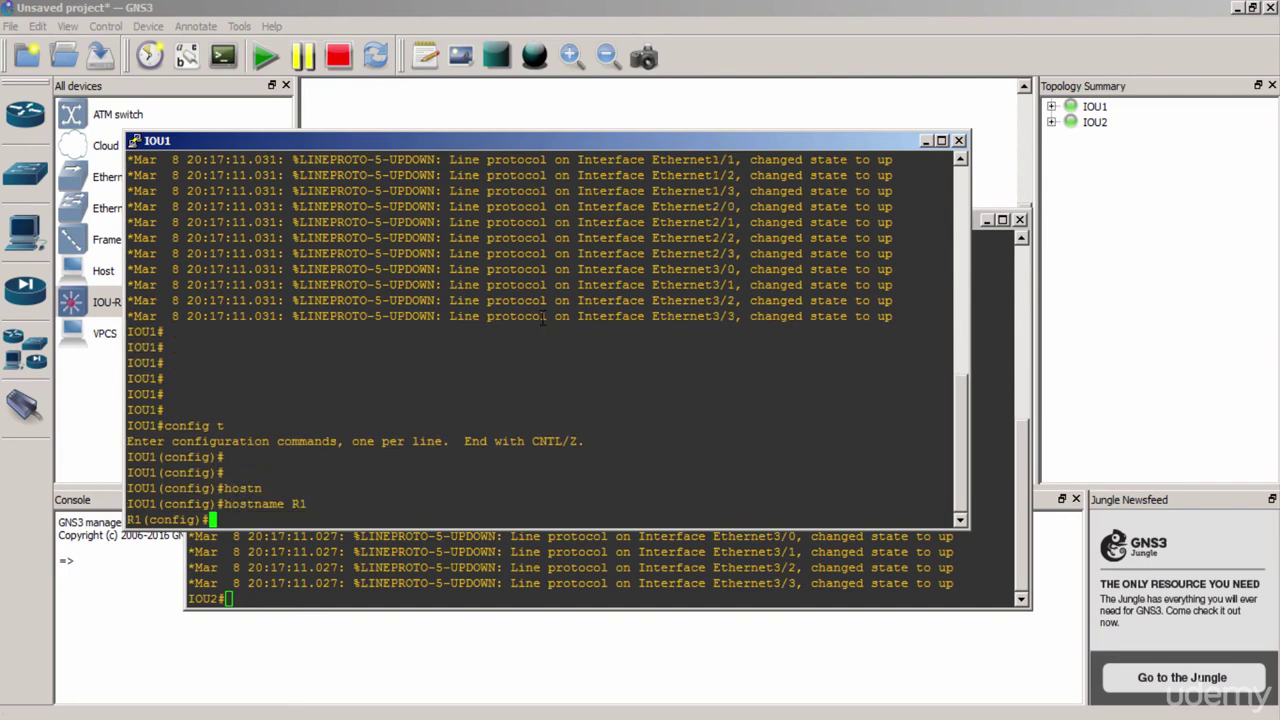
- Give R1's Ethernet0/0 address 1.1.1.1 255.0.0.0 and enable it with no shutdown
{"action": "type", "text": "i"}
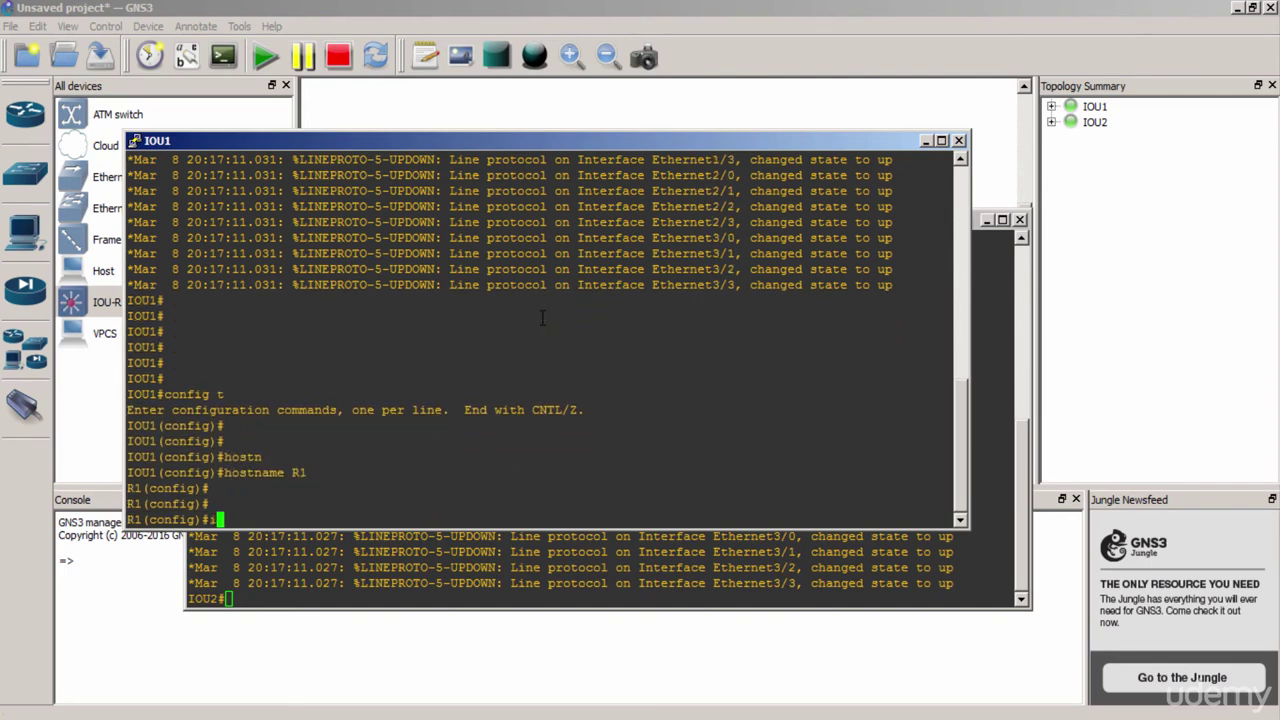
{"action": "type", "text": "nt eth0/0"}
{"action": "key", "text": "Return"}
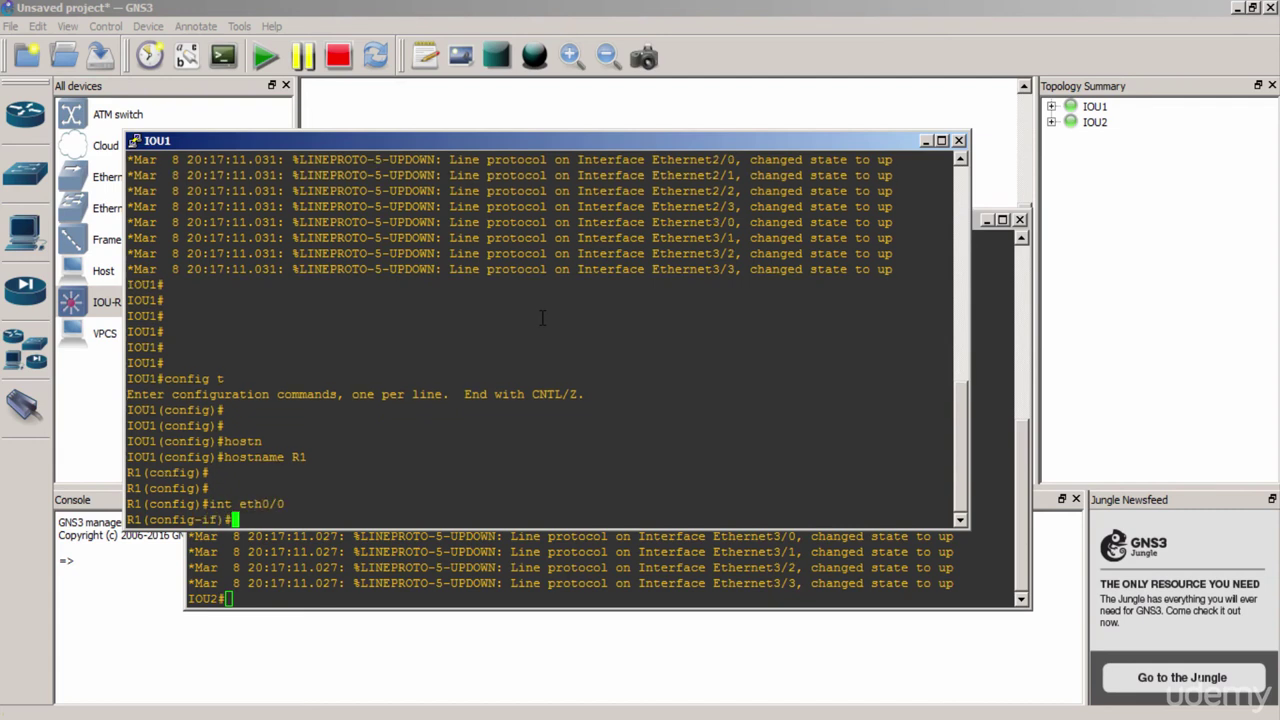
{"action": "type", "text": "ip add 1.1.1.1 255.0.0.0"}
{"action": "key", "text": "Return"}
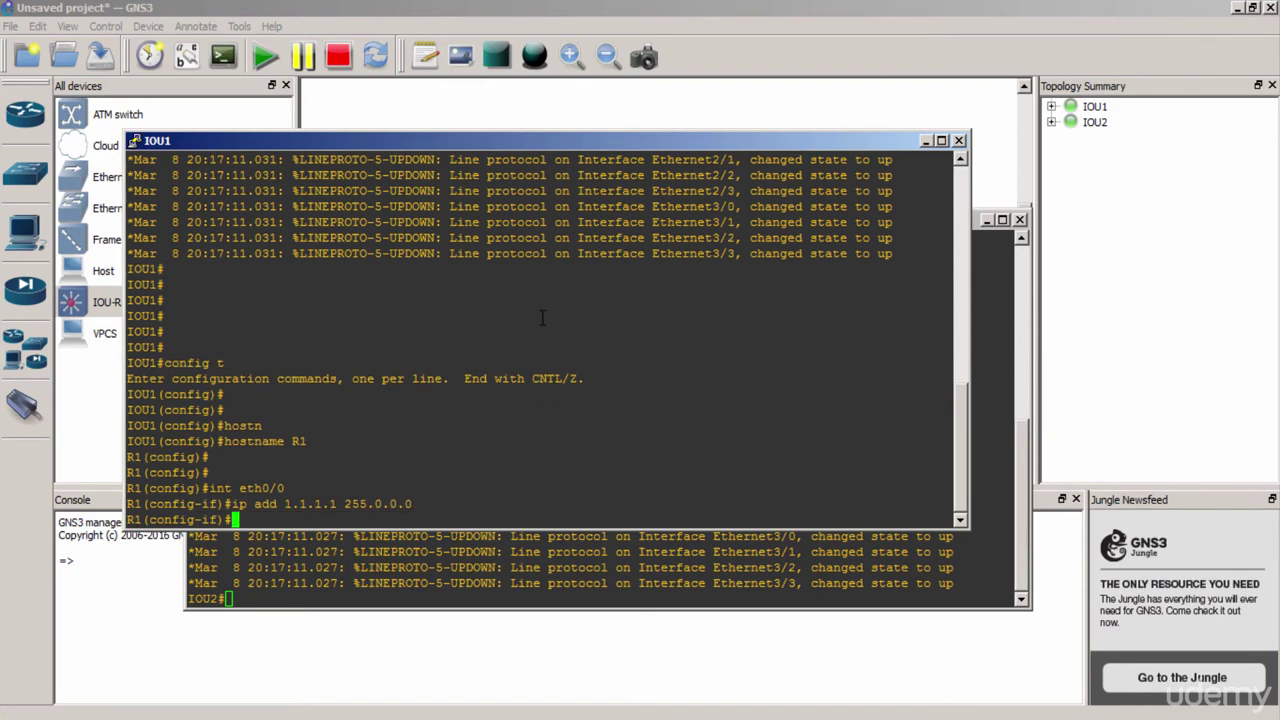
{"action": "type", "text": "no sh"}
{"action": "key", "text": "Return"}
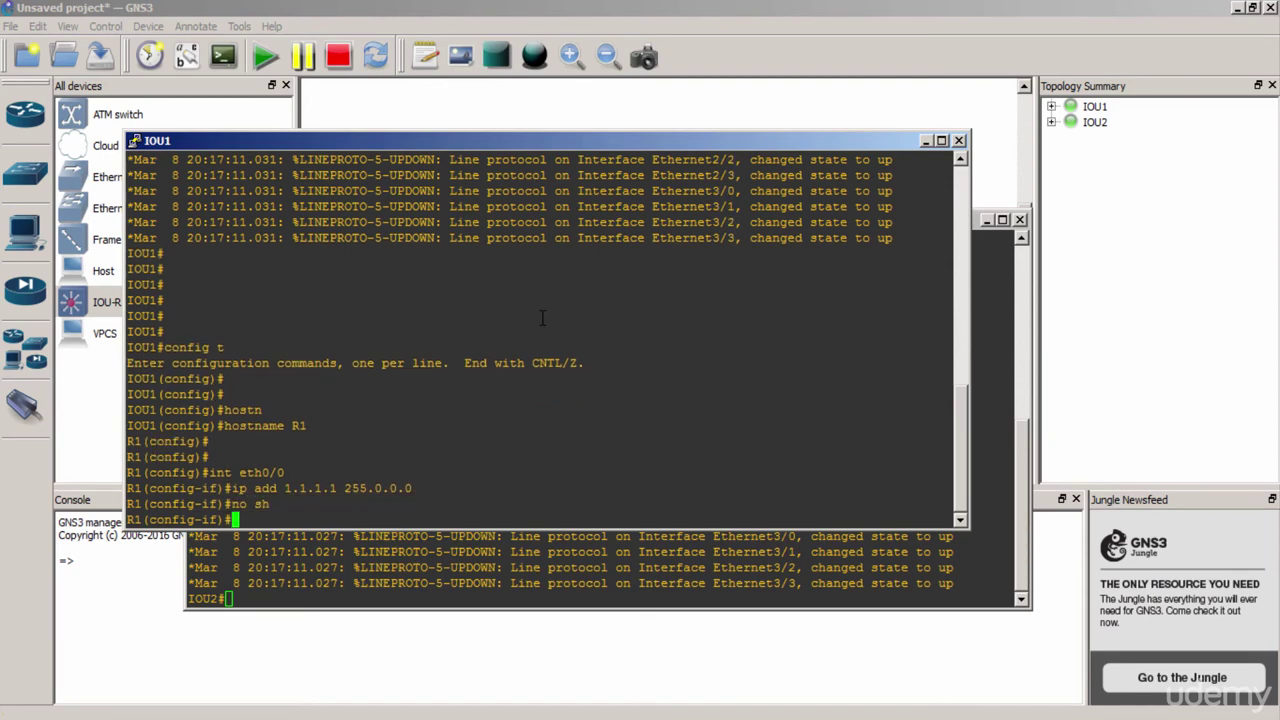
{"action": "left_click", "coordinate": [474, 546]}
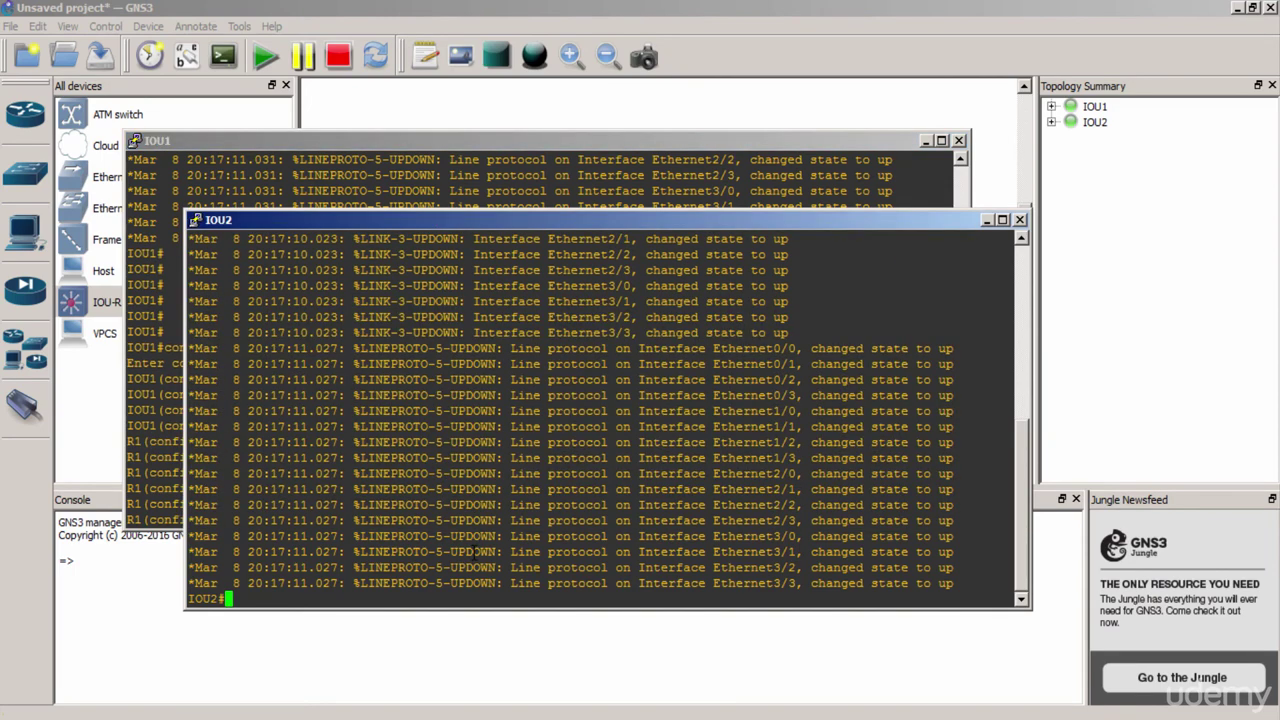
- In IOU2's console, enter config mode and set the hostname to R2
{"action": "key", "text": "Return"}
{"action": "key", "text": "Return"}
{"action": "key", "text": "Return"}
{"action": "type", "text": "conf t"}
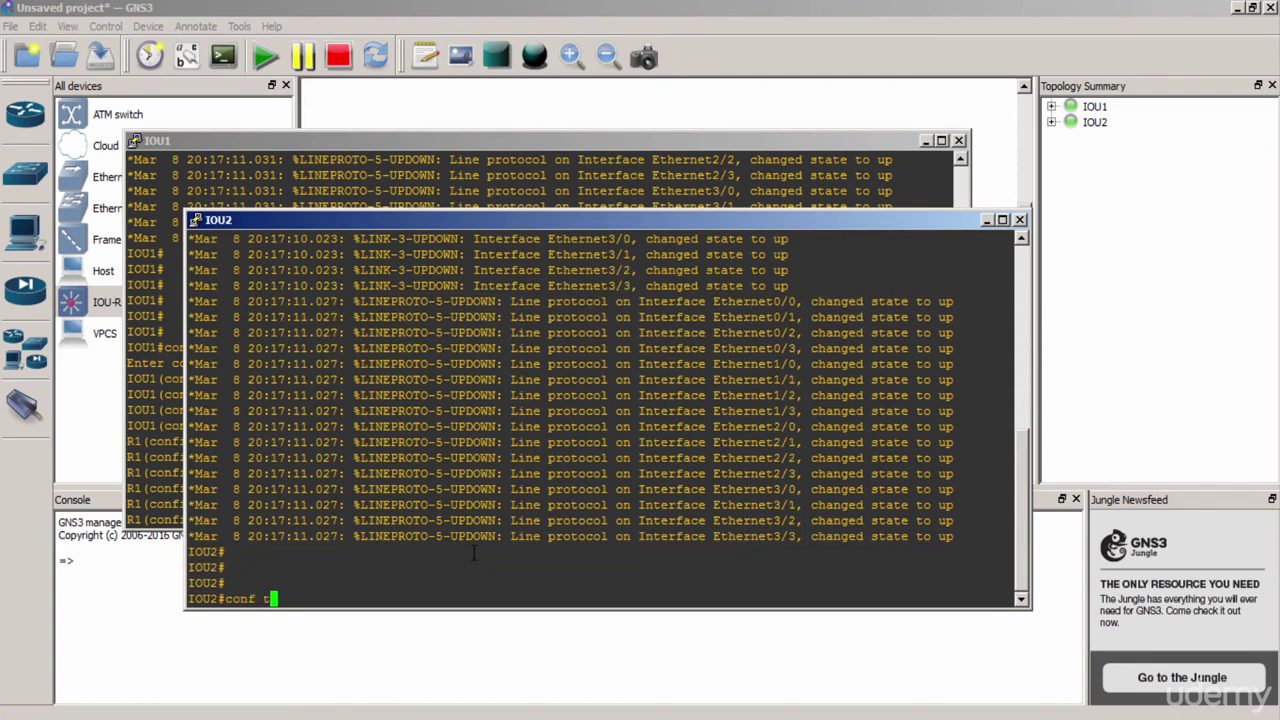
{"action": "key", "text": "Return"}
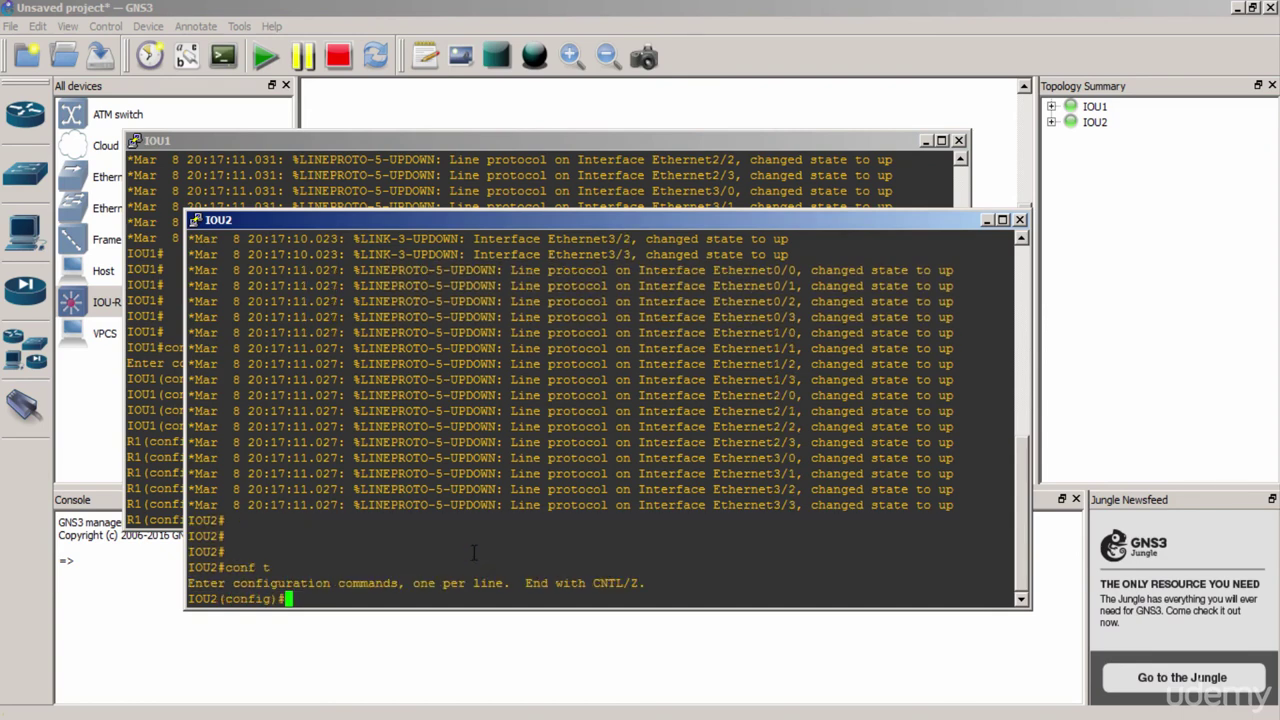
{"action": "type", "text": "host"}
{"action": "key", "text": "Tab"}
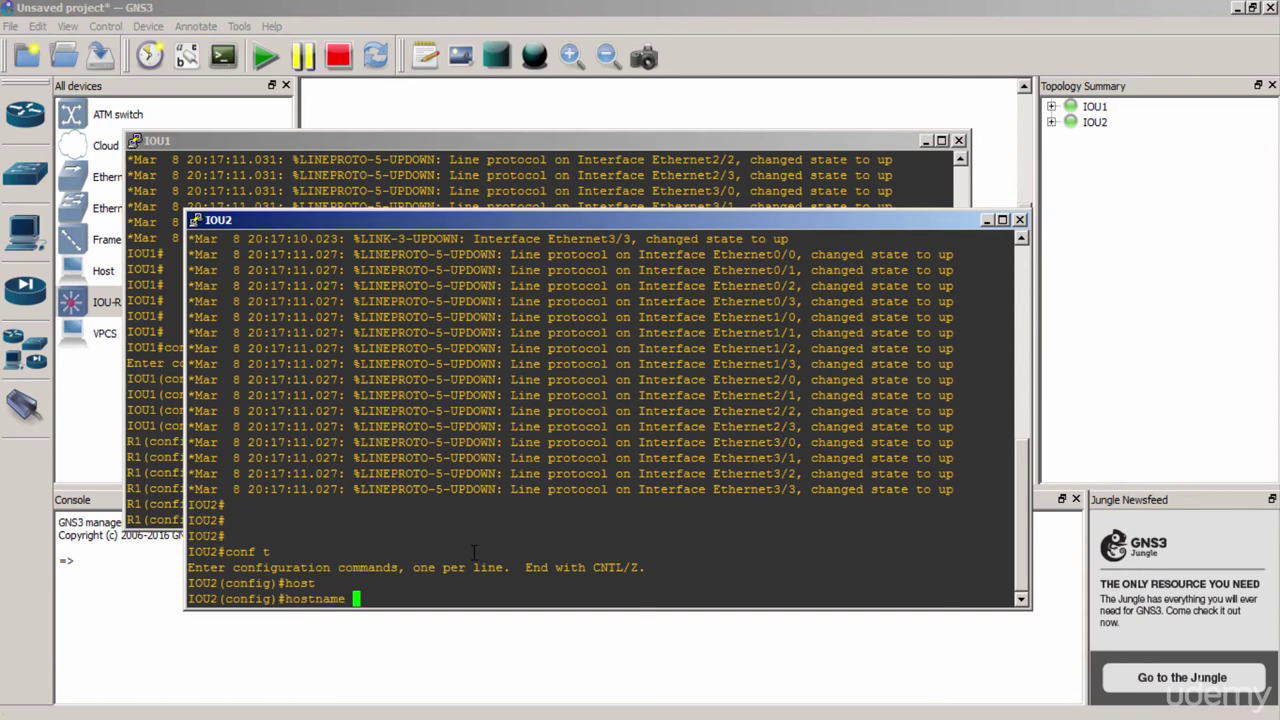
{"action": "type", "text": "R2"}
{"action": "key", "text": "Return"}
{"action": "key", "text": "Return"}
{"action": "key", "text": "Return"}
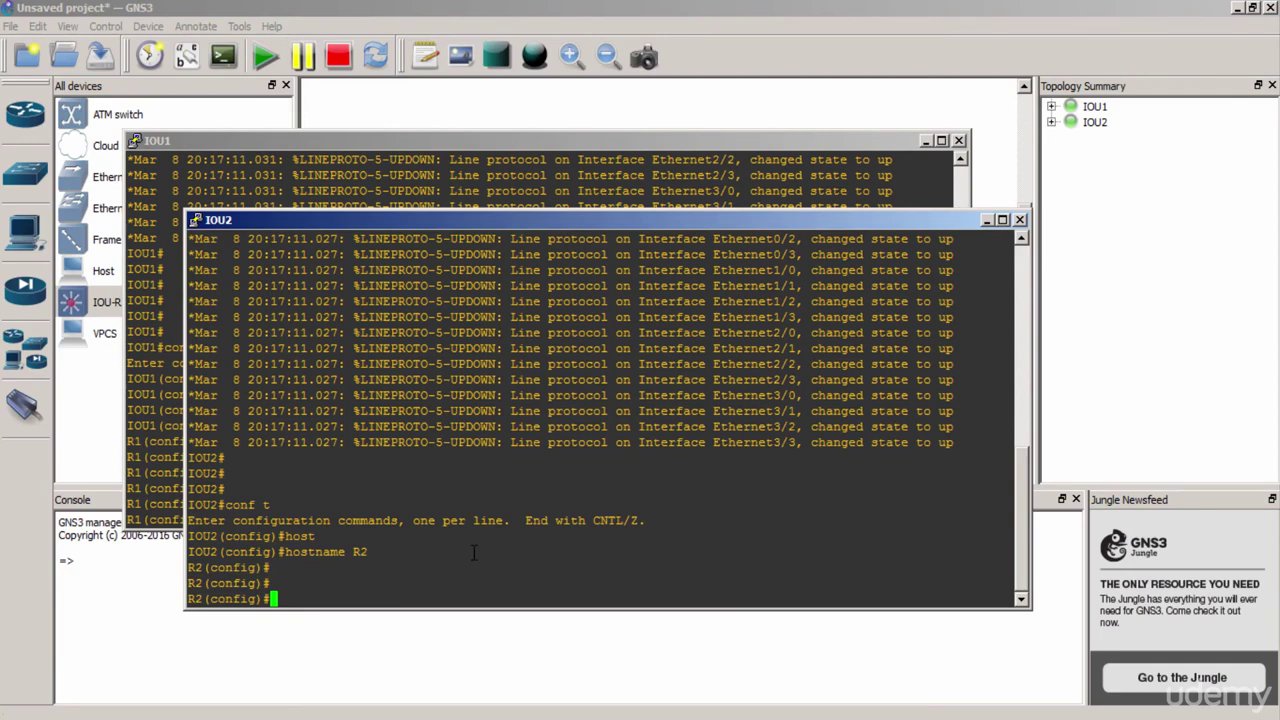
- Give R2's Ethernet0/0 address 1.1.1.2 255.0.0.0 and enable it with no shutdown
{"action": "type", "text": "int eth0/0"}
{"action": "key", "text": "Return"}
{"action": "type", "text": "ip add 1.1.1.2 255.0.0.0"}
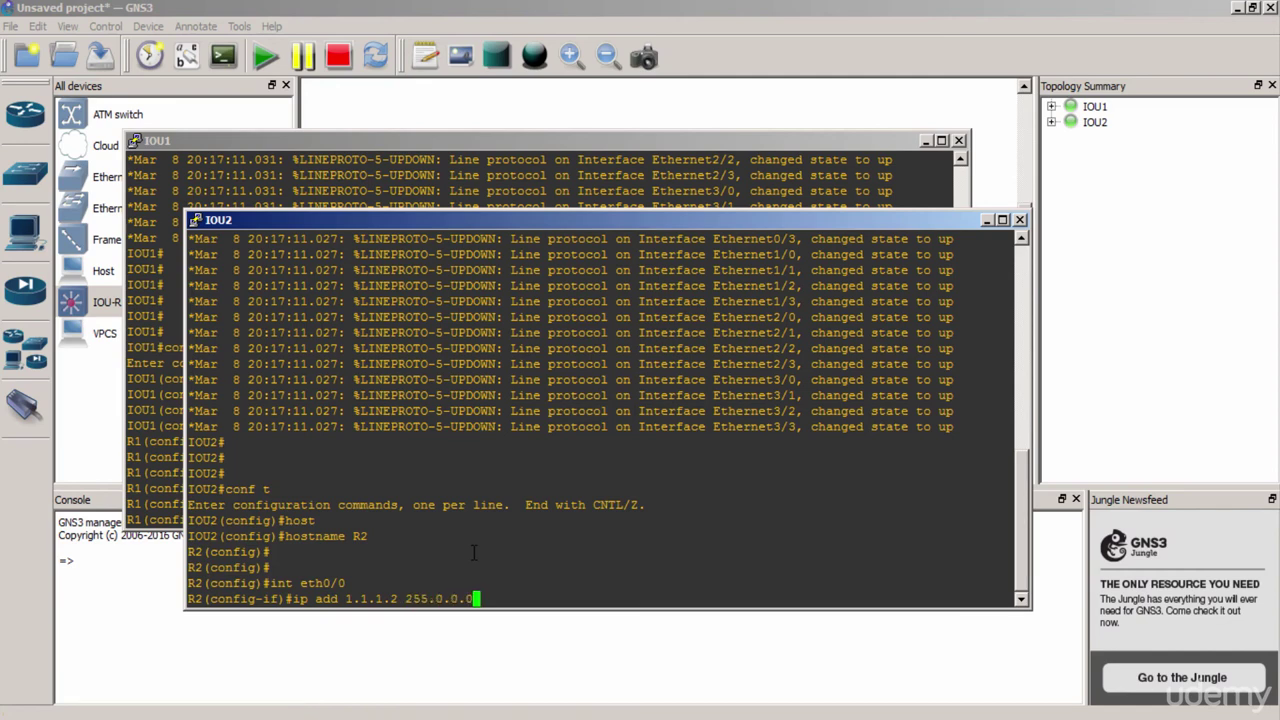
{"action": "key", "text": "Return"}
{"action": "type", "text": "no sh"}
{"action": "key", "text": "Return"}
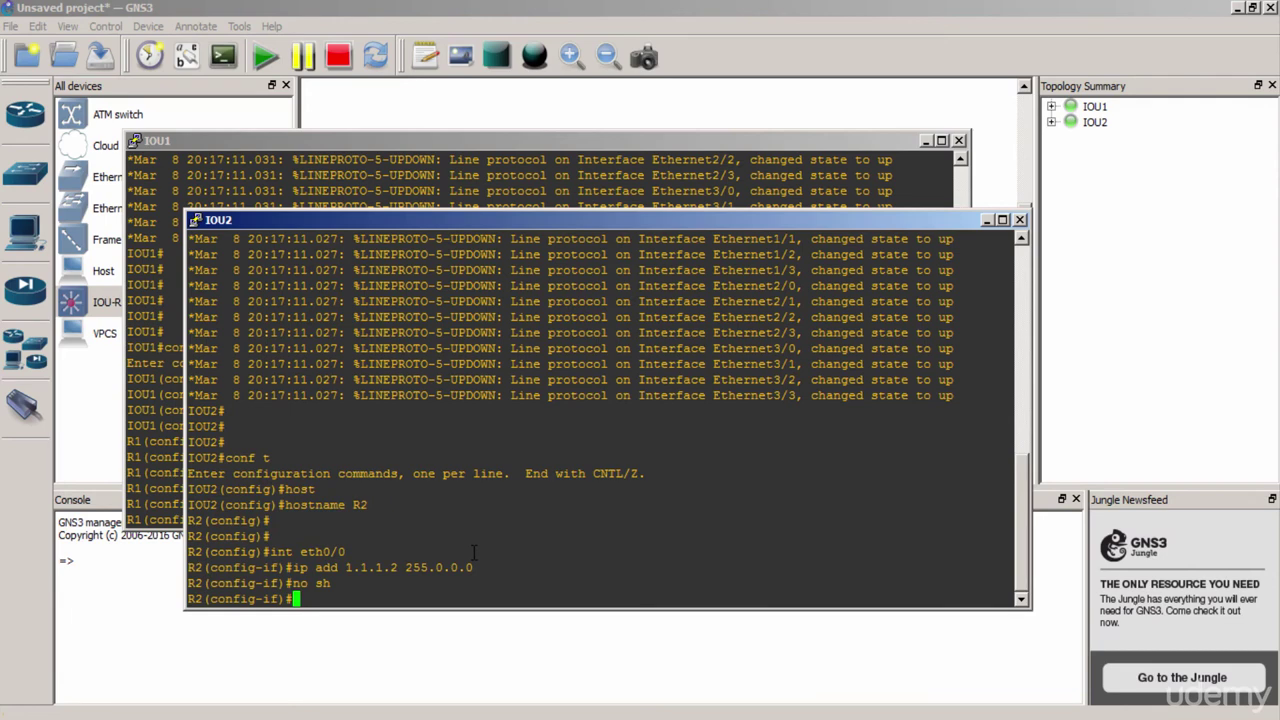
{"action": "left_click", "coordinate": [600, 180]}
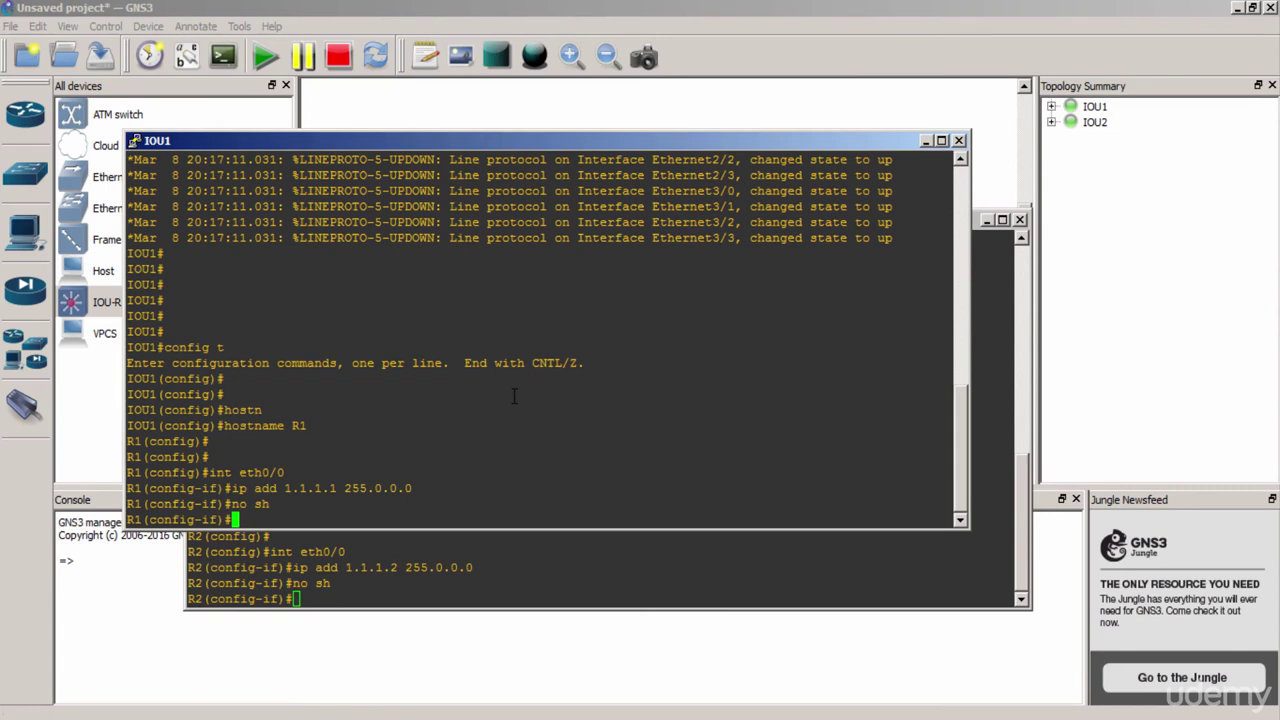
- Run 'do ping 1.1.1.2' from R1's configuration prompt
{"action": "type", "text": "do ping 1.1.1.2"}
{"action": "key", "text": "Return"}
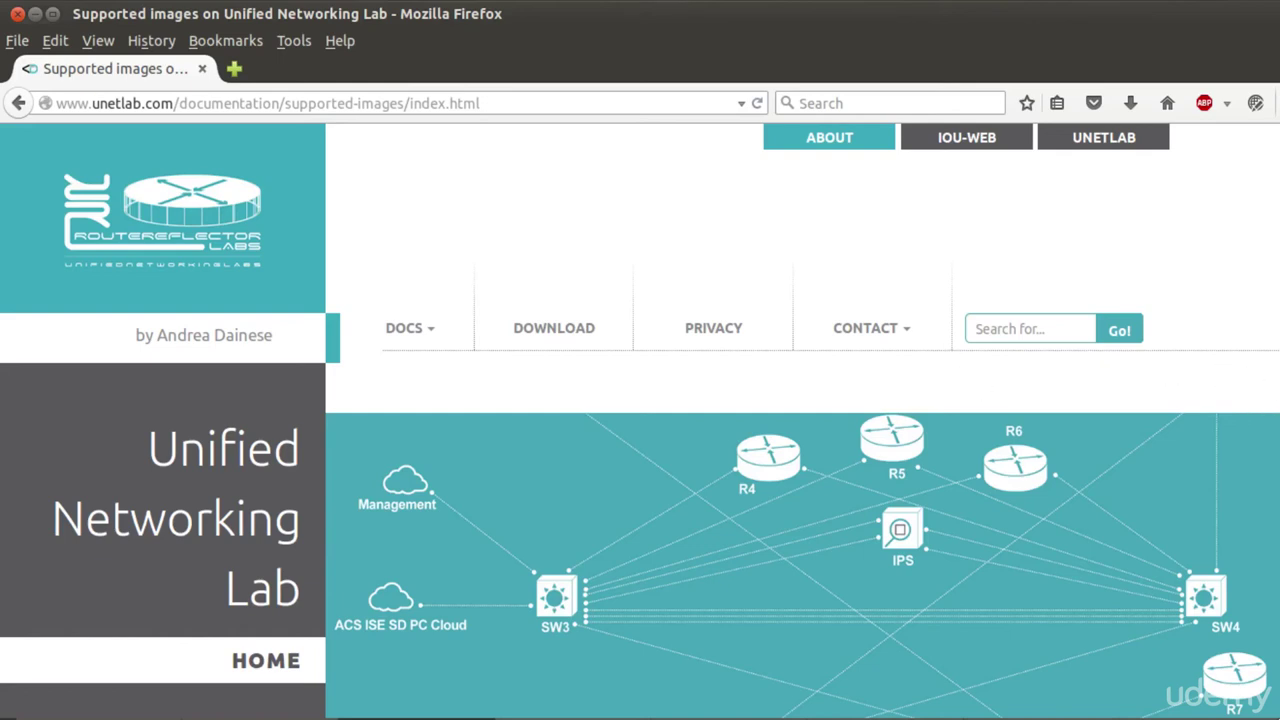
- With the F9 screen pencil, hand-write a red 'VM.' note and arrow on the UNetLab page
{"action": "key", "text": "F9"}
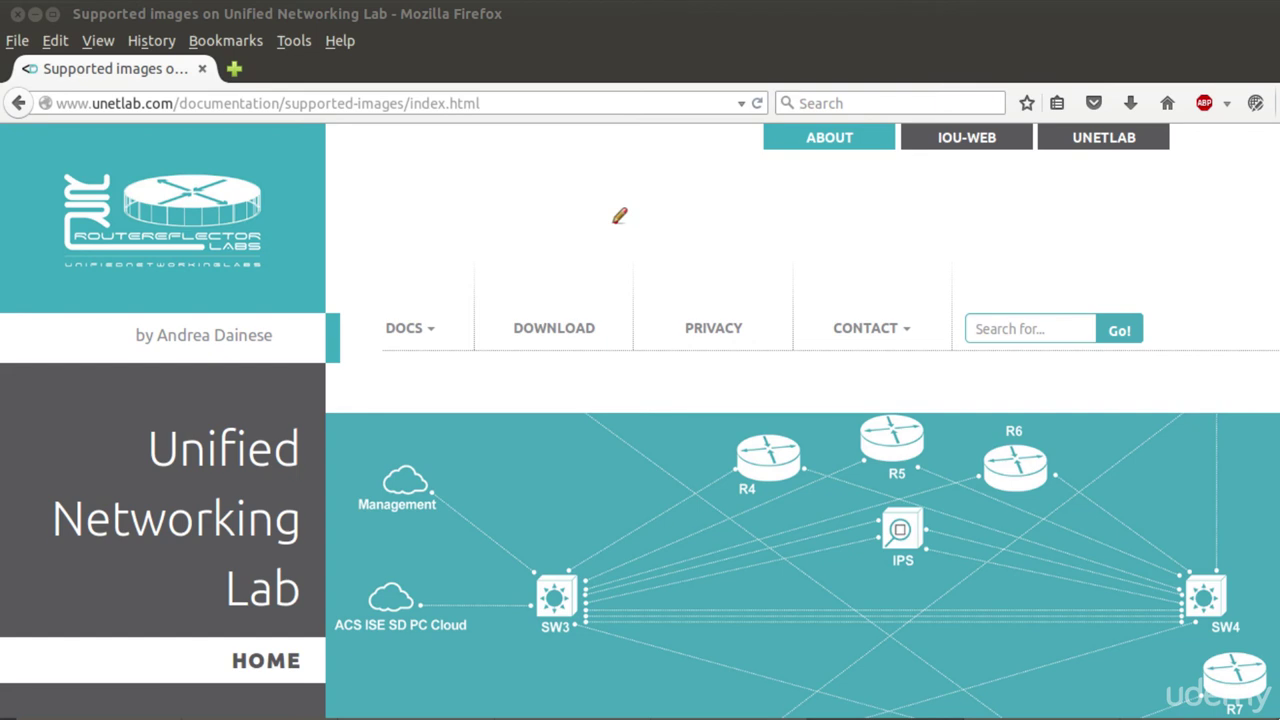
{"action": "left_click_drag", "start_coordinate": [927, 163], "coordinate": [993, 158]}
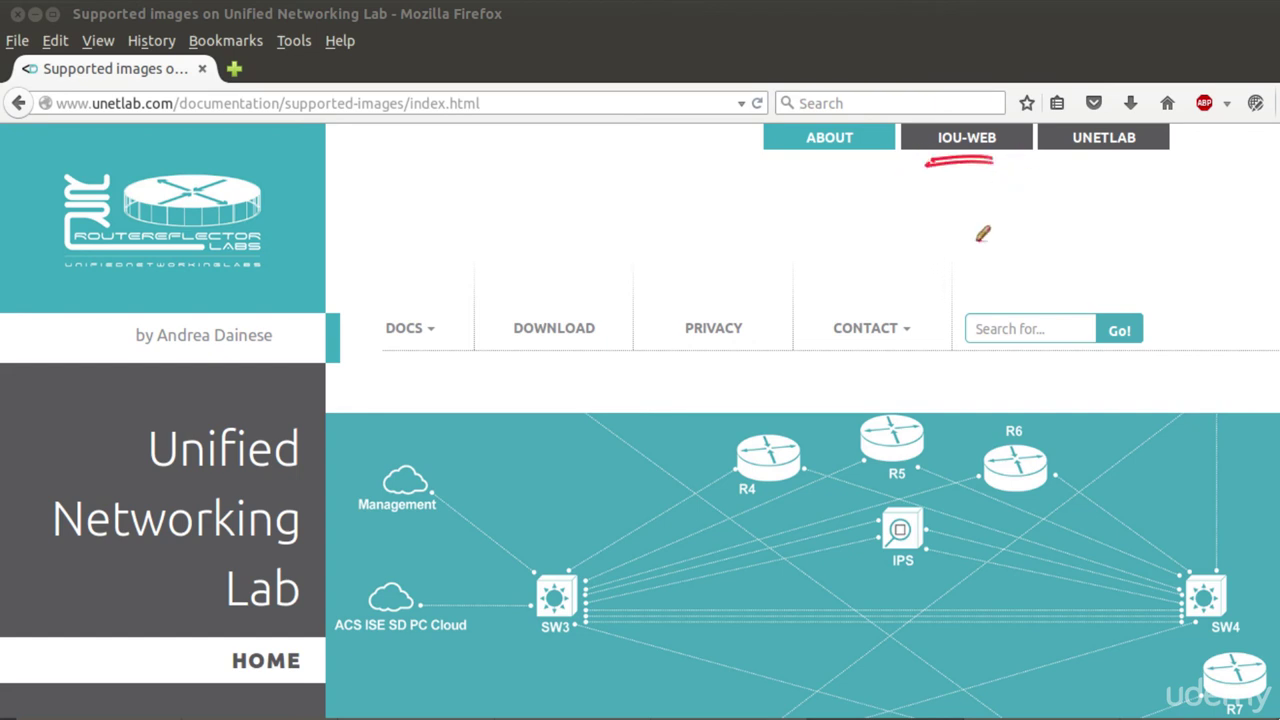
{"action": "left_click_drag", "start_coordinate": [280, 350], "coordinate": [347, 310]}
{"action": "mouse_move", "coordinate": [314, 402]}
{"action": "left_mouse_down"}
{"action": "mouse_move", "coordinate": [338, 528]}
{"action": "mouse_move", "coordinate": [336, 604]}
{"action": "left_mouse_up"}
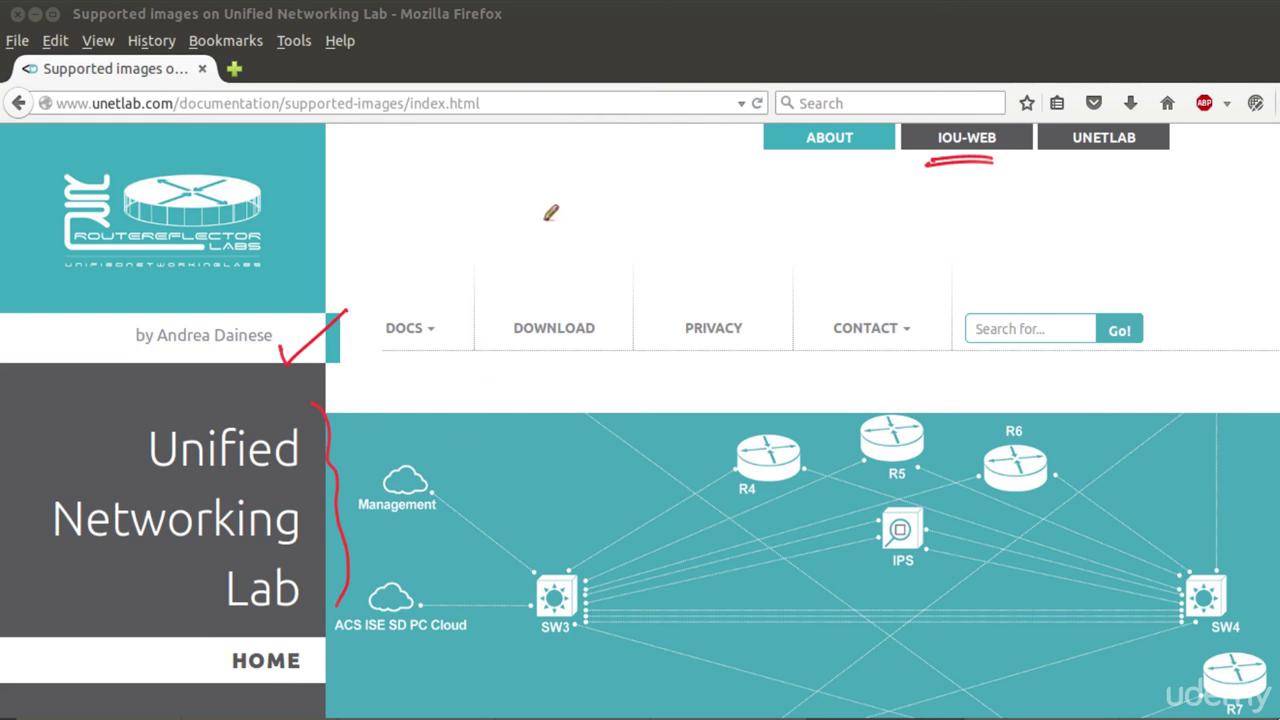
{"action": "mouse_move", "coordinate": [544, 207]}
{"action": "left_mouse_down"}
{"action": "mouse_move", "coordinate": [596, 207]}
{"action": "mouse_move", "coordinate": [601, 234]}
{"action": "mouse_move", "coordinate": [700, 226]}
{"action": "mouse_move", "coordinate": [686, 236]}
{"action": "mouse_move", "coordinate": [768, 207]}
{"action": "mouse_move", "coordinate": [790, 234]}
{"action": "left_mouse_up"}
{"action": "left_click", "coordinate": [616, 231]}
- Hand-write VB., VM Workstation, Xen and ESXi after arrows beneath the VM note
{"action": "left_click", "coordinate": [799, 232]}
{"action": "left_click_drag", "start_coordinate": [667, 296], "coordinate": [707, 294]}
{"action": "left_click_drag", "start_coordinate": [697, 288], "coordinate": [698, 300]}
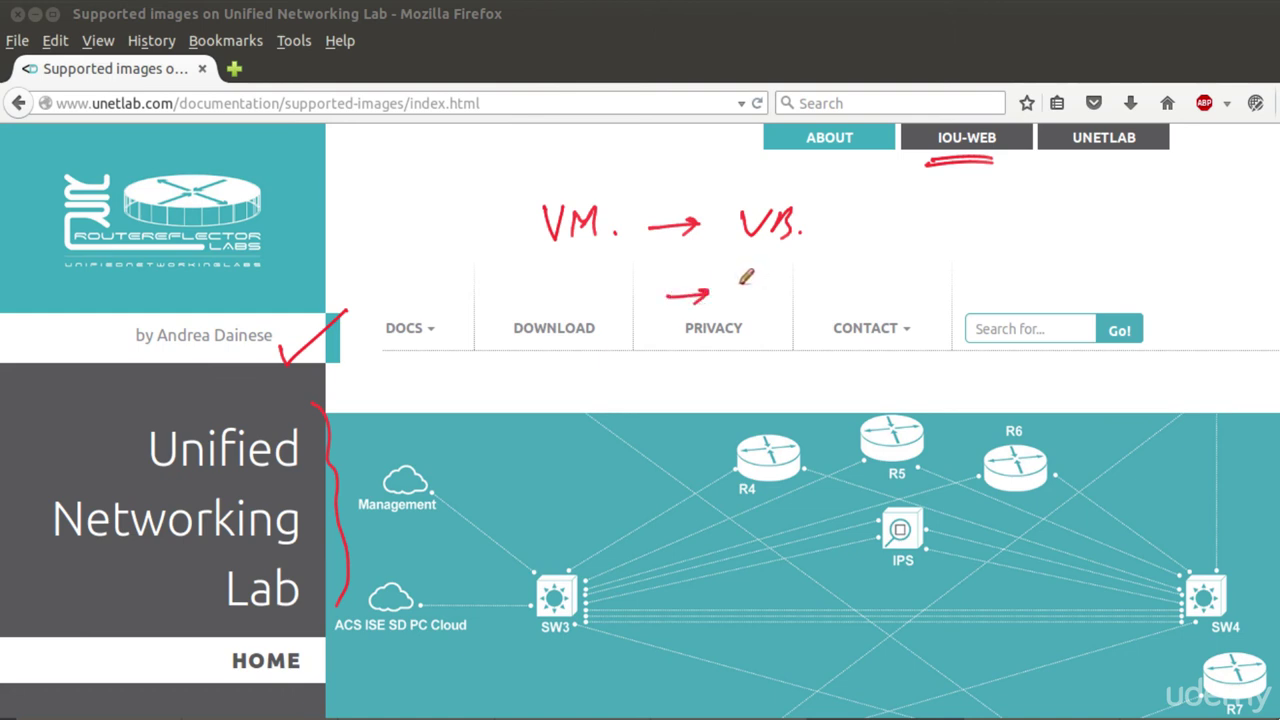
{"action": "mouse_move", "coordinate": [743, 268]}
{"action": "left_mouse_down"}
{"action": "mouse_move", "coordinate": [774, 268]}
{"action": "mouse_move", "coordinate": [792, 292]}
{"action": "mouse_move", "coordinate": [864, 278]}
{"action": "mouse_move", "coordinate": [905, 250]}
{"action": "mouse_move", "coordinate": [930, 262]}
{"action": "mouse_move", "coordinate": [941, 245]}
{"action": "mouse_move", "coordinate": [1028, 266]}
{"action": "left_mouse_up"}
{"action": "left_click_drag", "start_coordinate": [668, 362], "coordinate": [704, 360]}
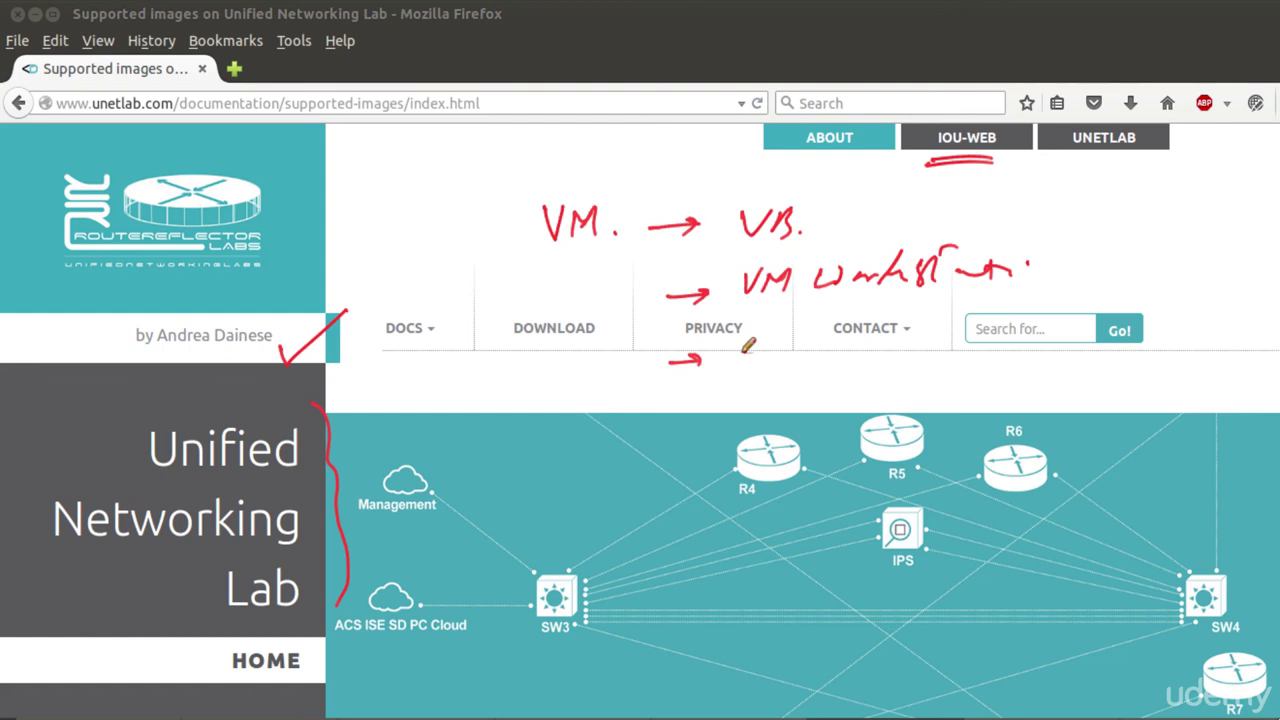
{"action": "mouse_move", "coordinate": [740, 364]}
{"action": "left_mouse_down"}
{"action": "mouse_move", "coordinate": [755, 352]}
{"action": "mouse_move", "coordinate": [735, 342]}
{"action": "mouse_move", "coordinate": [755, 362]}
{"action": "mouse_move", "coordinate": [769, 348]}
{"action": "mouse_move", "coordinate": [826, 344]}
{"action": "left_mouse_up"}
{"action": "mouse_move", "coordinate": [674, 421]}
{"action": "left_mouse_down"}
{"action": "mouse_move", "coordinate": [764, 386]}
{"action": "mouse_move", "coordinate": [781, 406]}
{"action": "mouse_move", "coordinate": [807, 385]}
{"action": "mouse_move", "coordinate": [828, 408]}
{"action": "left_mouse_up"}
{"action": "left_click_drag", "start_coordinate": [838, 392], "coordinate": [837, 405]}
{"action": "left_click", "coordinate": [840, 384]}
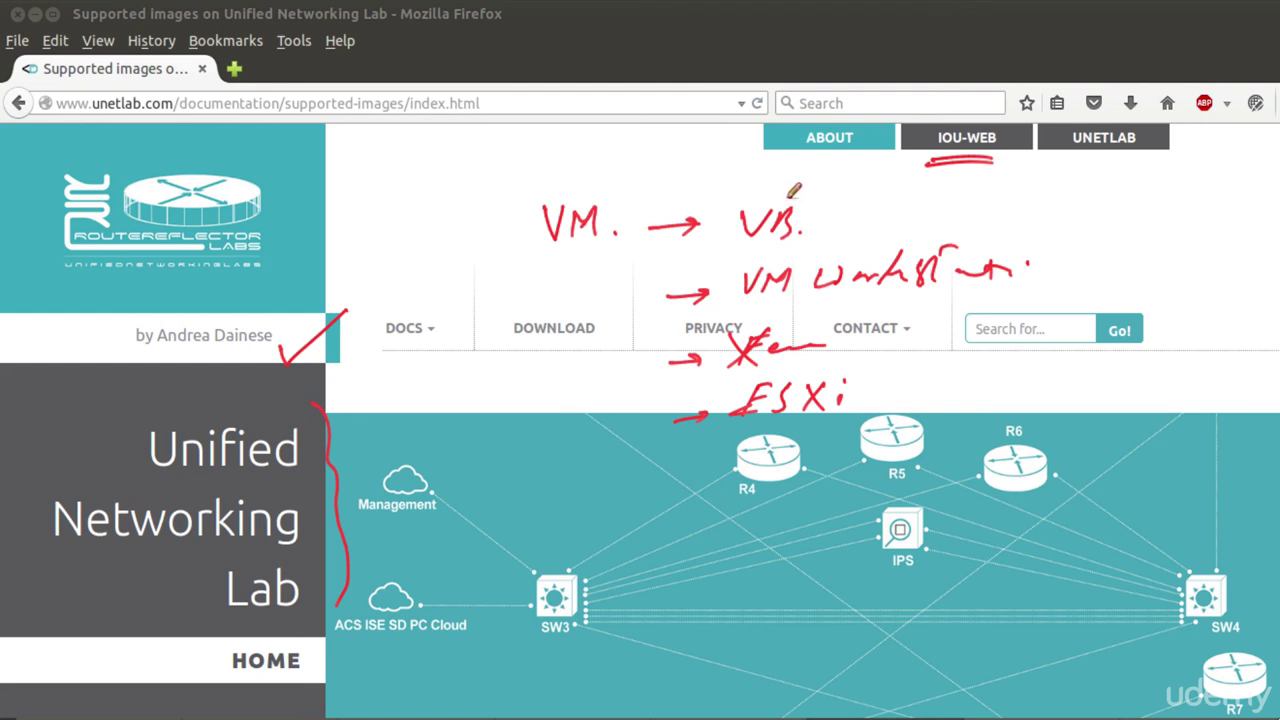
- Circle the VM note in red, then clear all the handwritten annotations with Shift+F9
{"action": "mouse_move", "coordinate": [540, 183]}
{"action": "left_mouse_down"}
{"action": "mouse_move", "coordinate": [622, 232]}
{"action": "mouse_move", "coordinate": [616, 212]}
{"action": "left_mouse_up"}
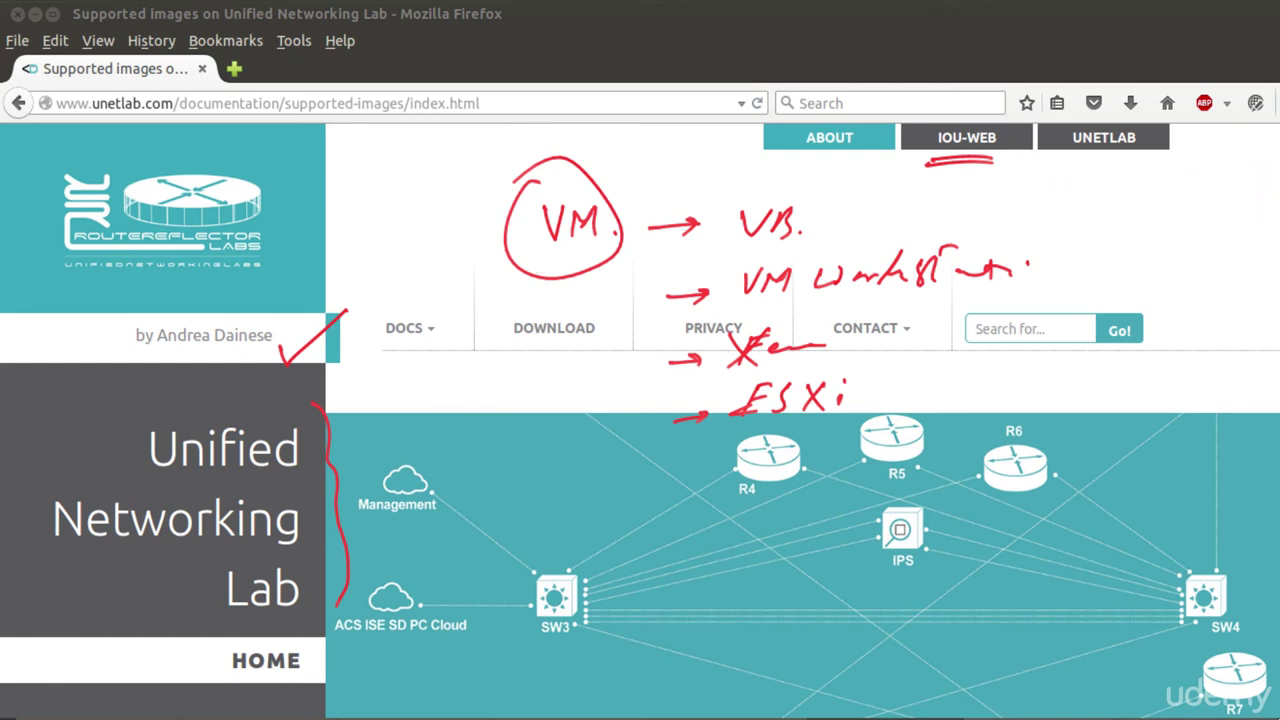
{"action": "key", "text": "shift+F9"}
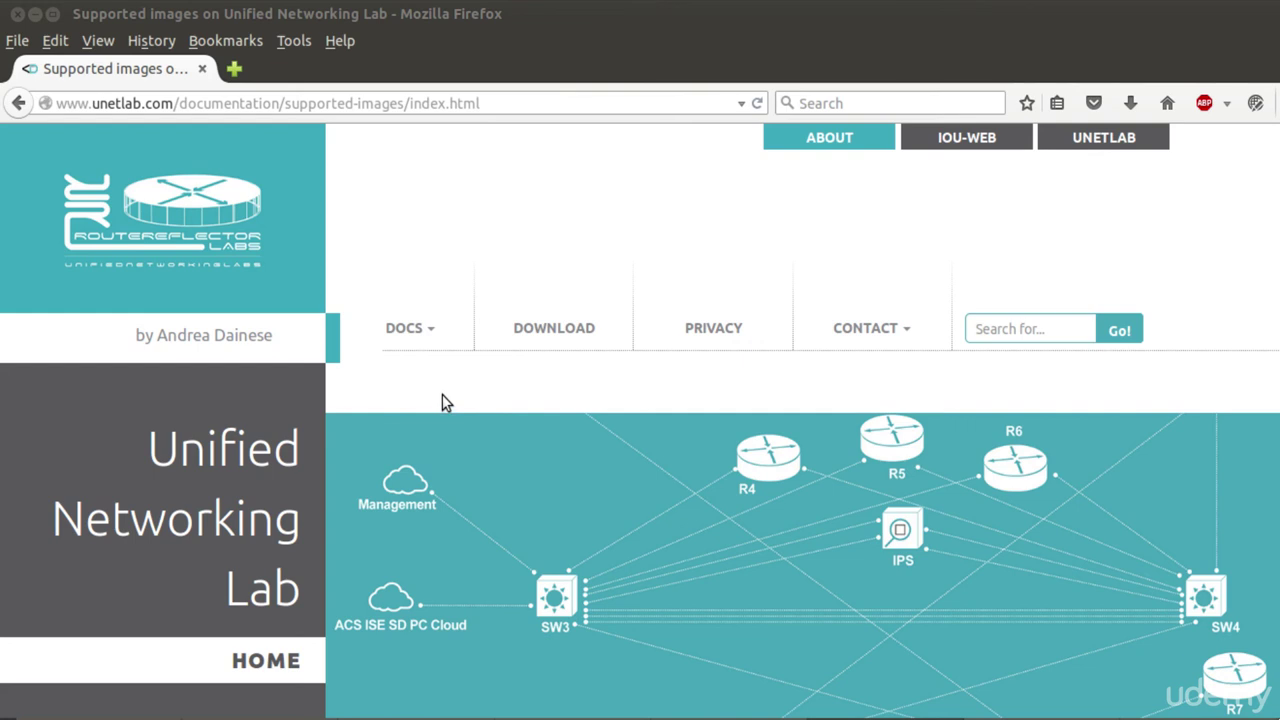
{"action": "left_click", "coordinate": [135, 105]}
- Go to DOCS > Images and scroll to the IOL and QEMU lists, including L3-ADVENTERPRISEK9-M-15.4-2T.bin
{"action": "left_click", "coordinate": [407, 192]}
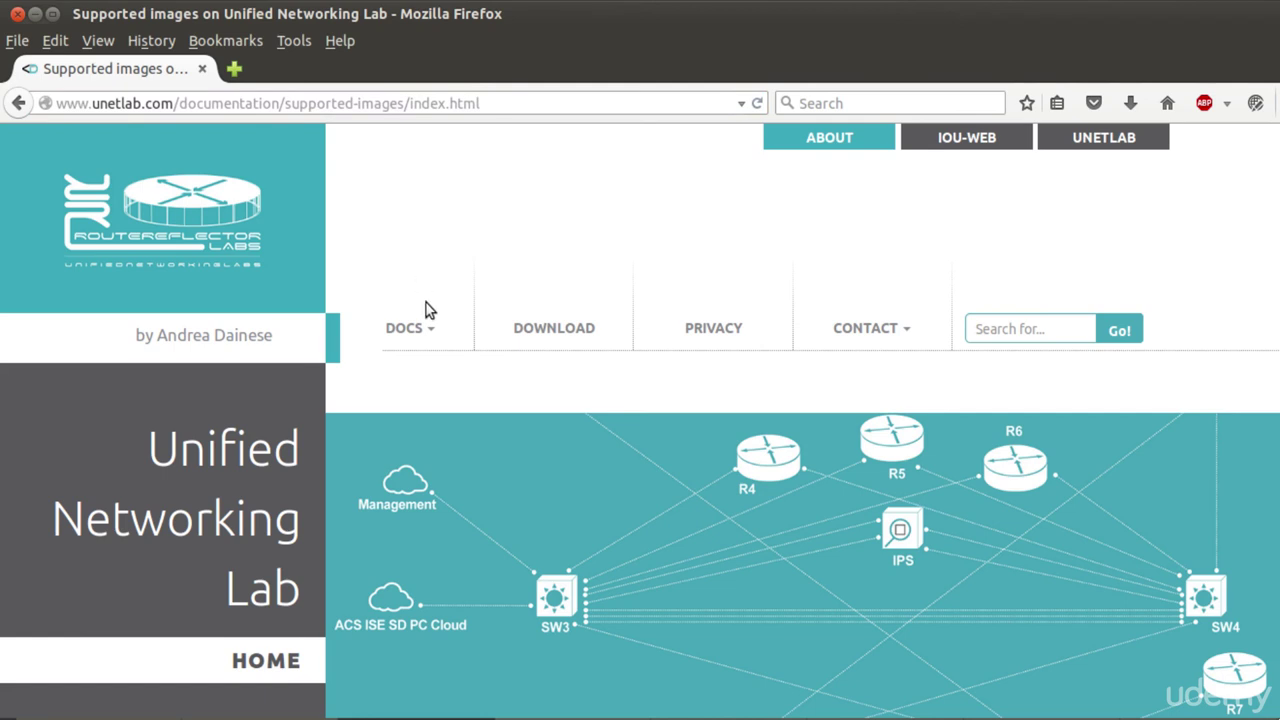
{"action": "left_click", "coordinate": [435, 345]}
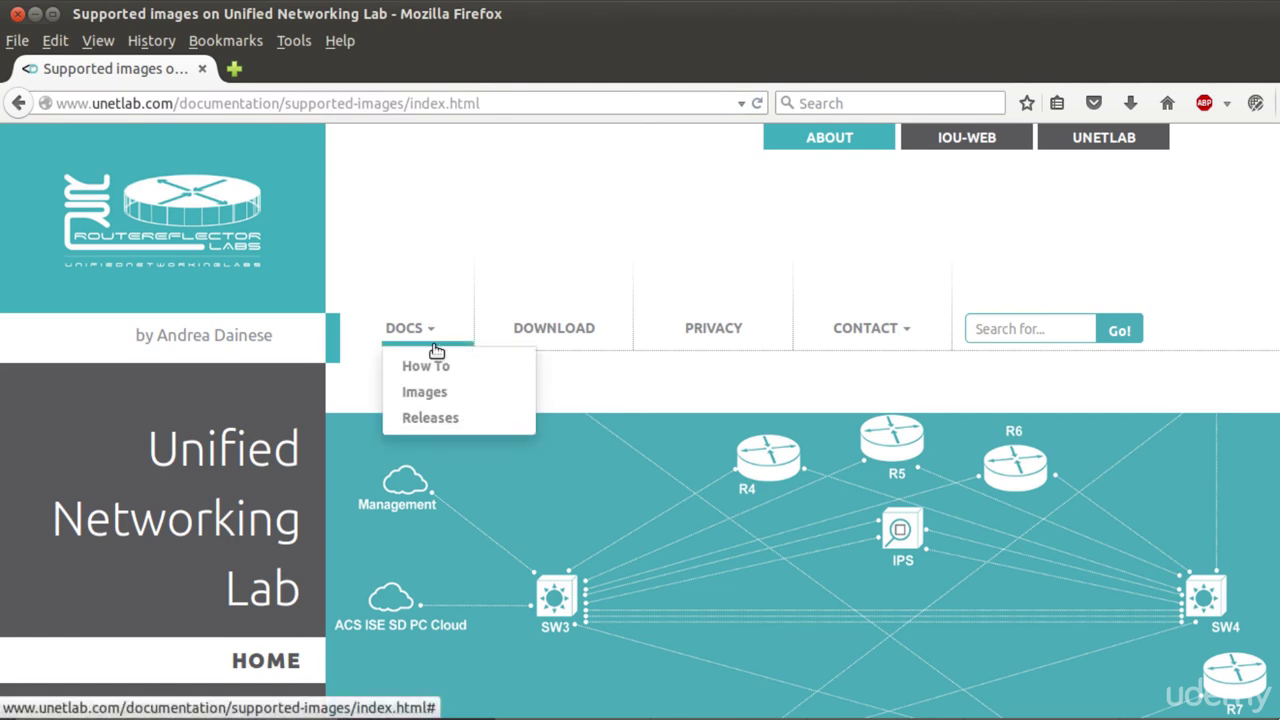
{"action": "left_click", "coordinate": [437, 394]}
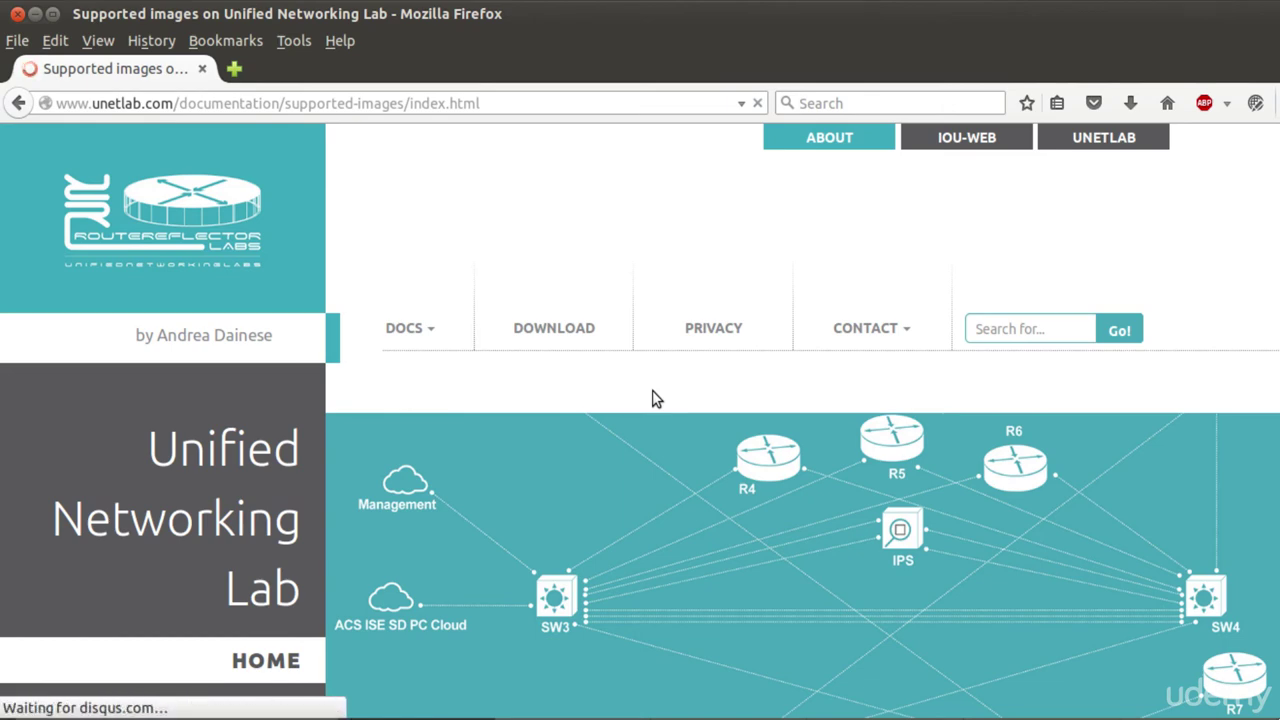
{"action": "scroll", "coordinate": [652, 398], "scroll_direction": "down", "scroll_amount": 10}
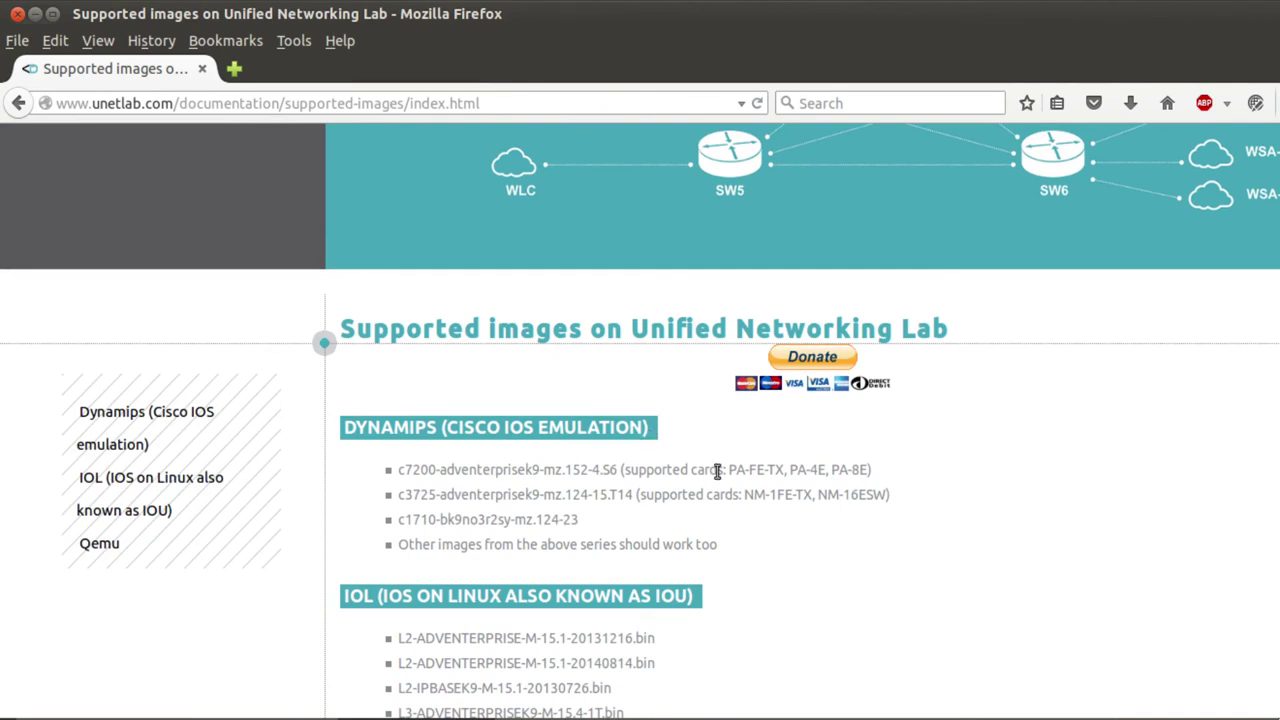
{"action": "scroll", "coordinate": [717, 470], "scroll_direction": "down", "scroll_amount": 1}
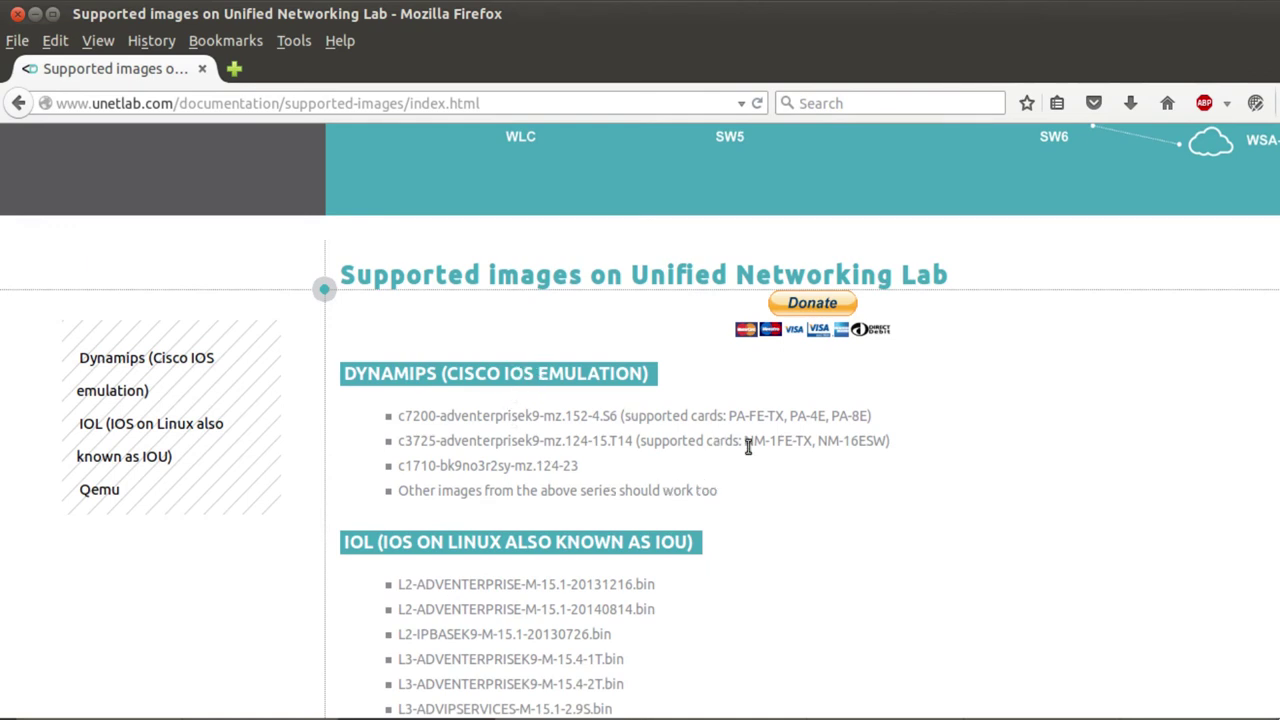
{"action": "scroll", "coordinate": [748, 447], "scroll_direction": "down", "scroll_amount": 4}
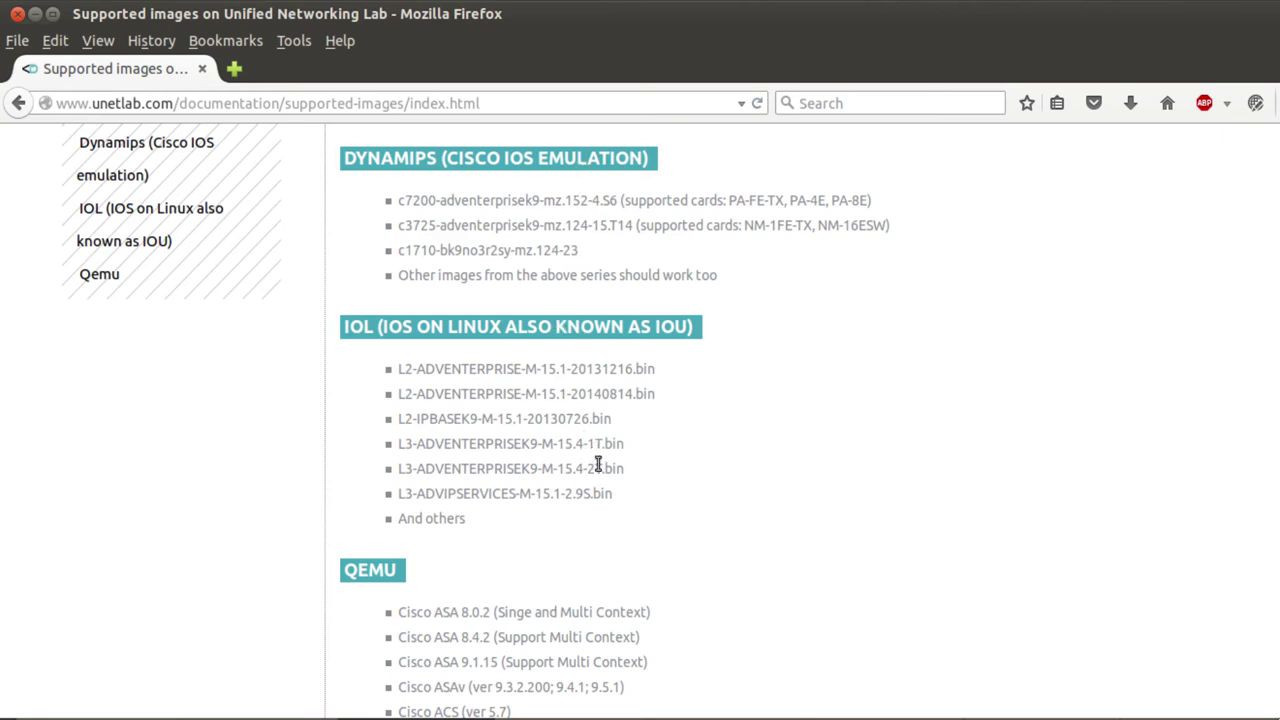
{"action": "scroll", "coordinate": [594, 466], "scroll_direction": "down", "scroll_amount": 4}
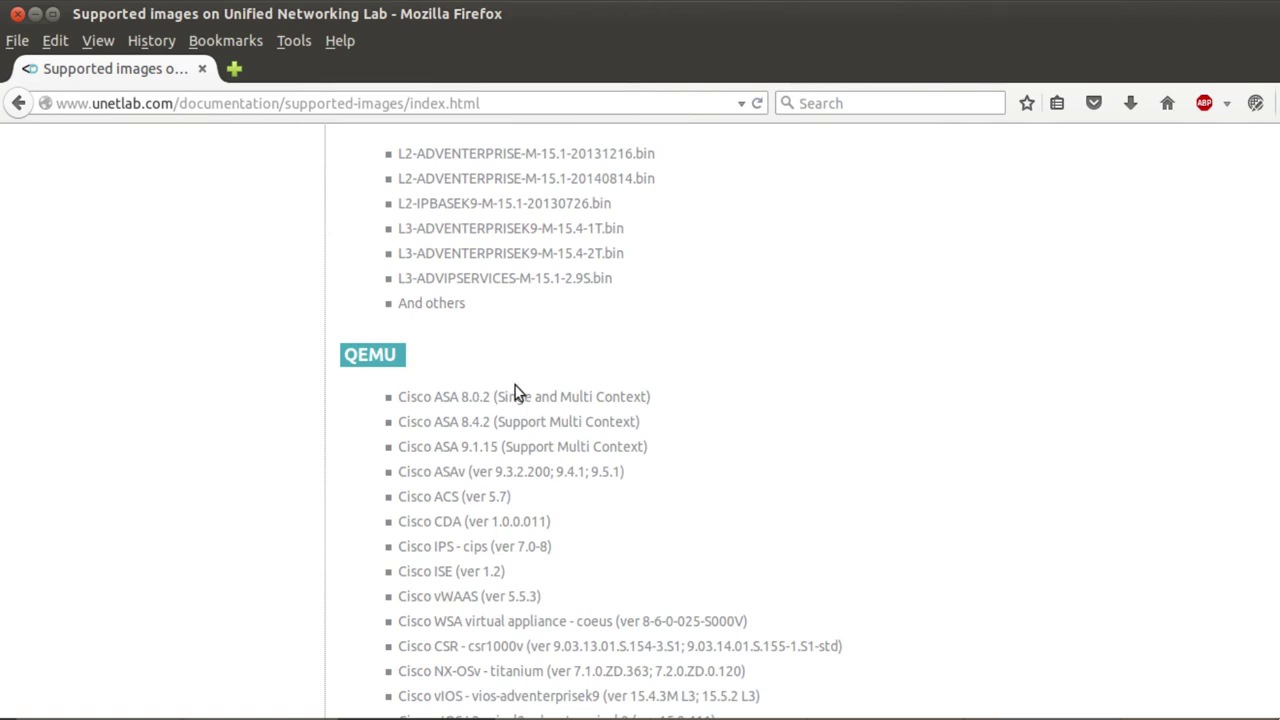
- Highlight the Cisco ASA 8.0.2–9.1.15, ASAv and NX-OSv titanium entries in the QEMU list
{"action": "scroll", "coordinate": [545, 392], "scroll_direction": "down", "scroll_amount": 3}
{"action": "left_click_drag", "start_coordinate": [424, 236], "coordinate": [510, 284]}
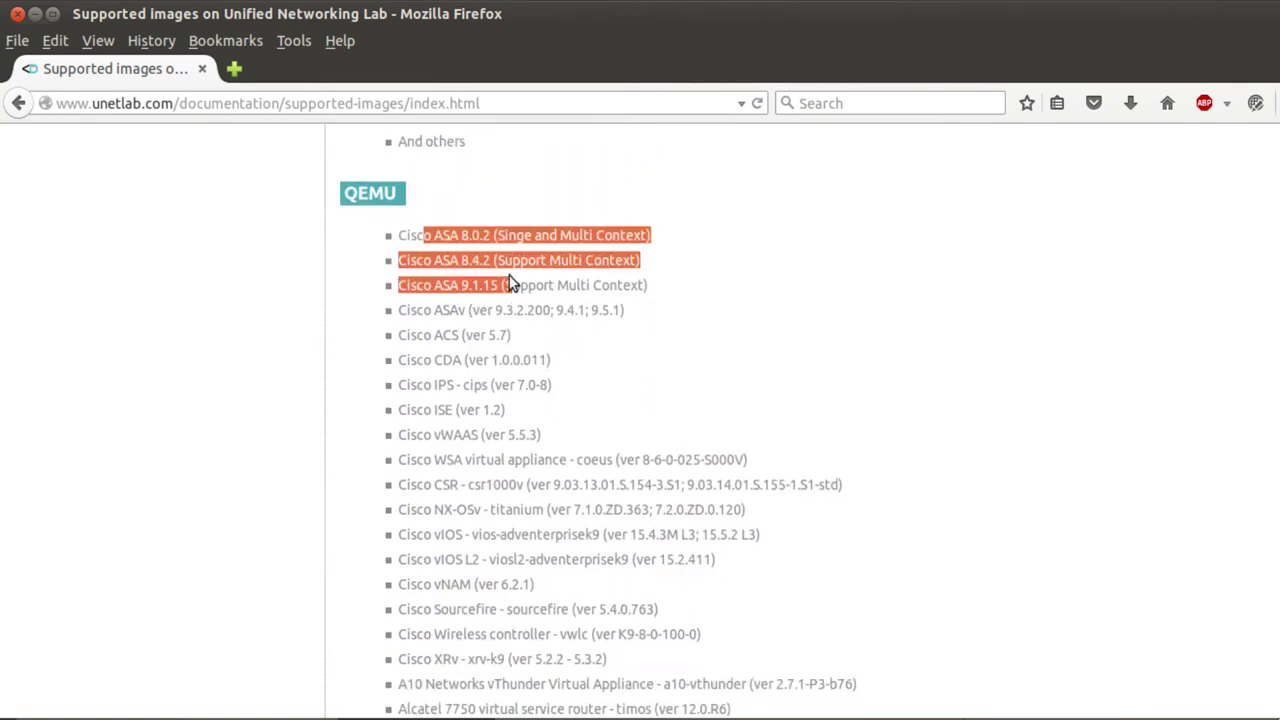
{"action": "left_click", "coordinate": [510, 284]}
{"action": "left_click_drag", "start_coordinate": [435, 310], "coordinate": [500, 308]}
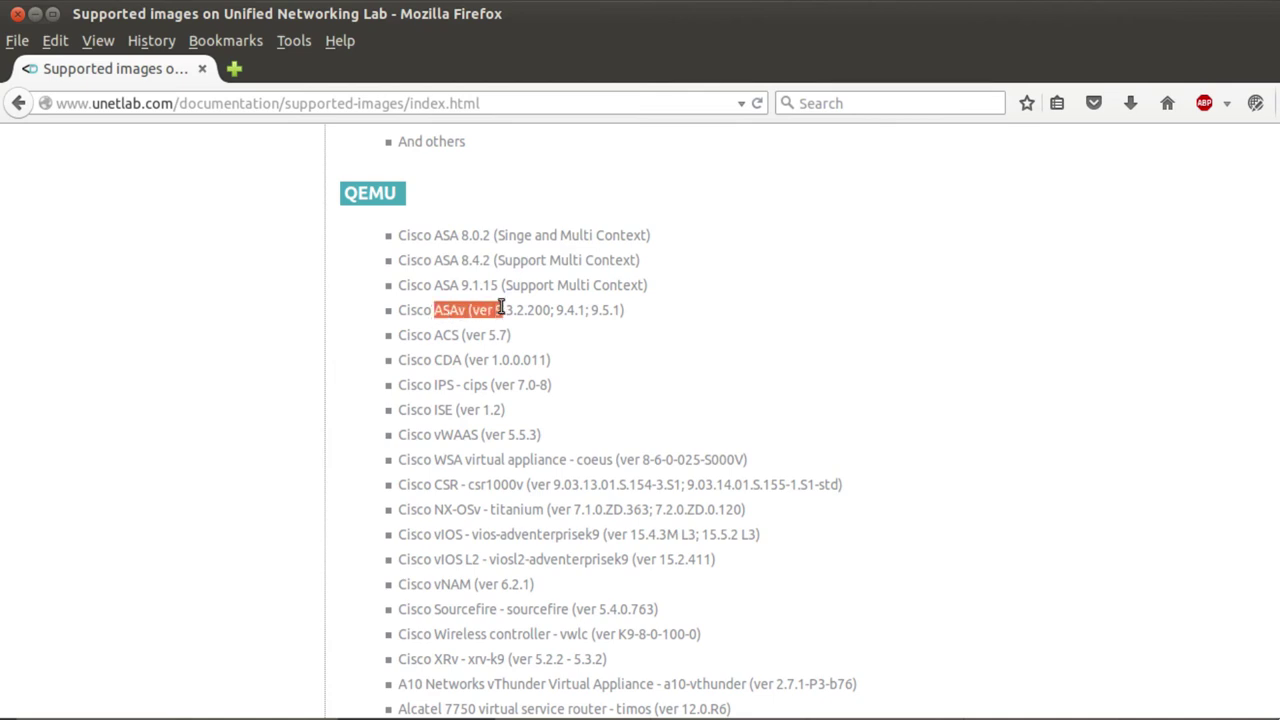
{"action": "left_click", "coordinate": [438, 338]}
{"action": "scroll", "coordinate": [563, 406], "scroll_direction": "down", "scroll_amount": 3}
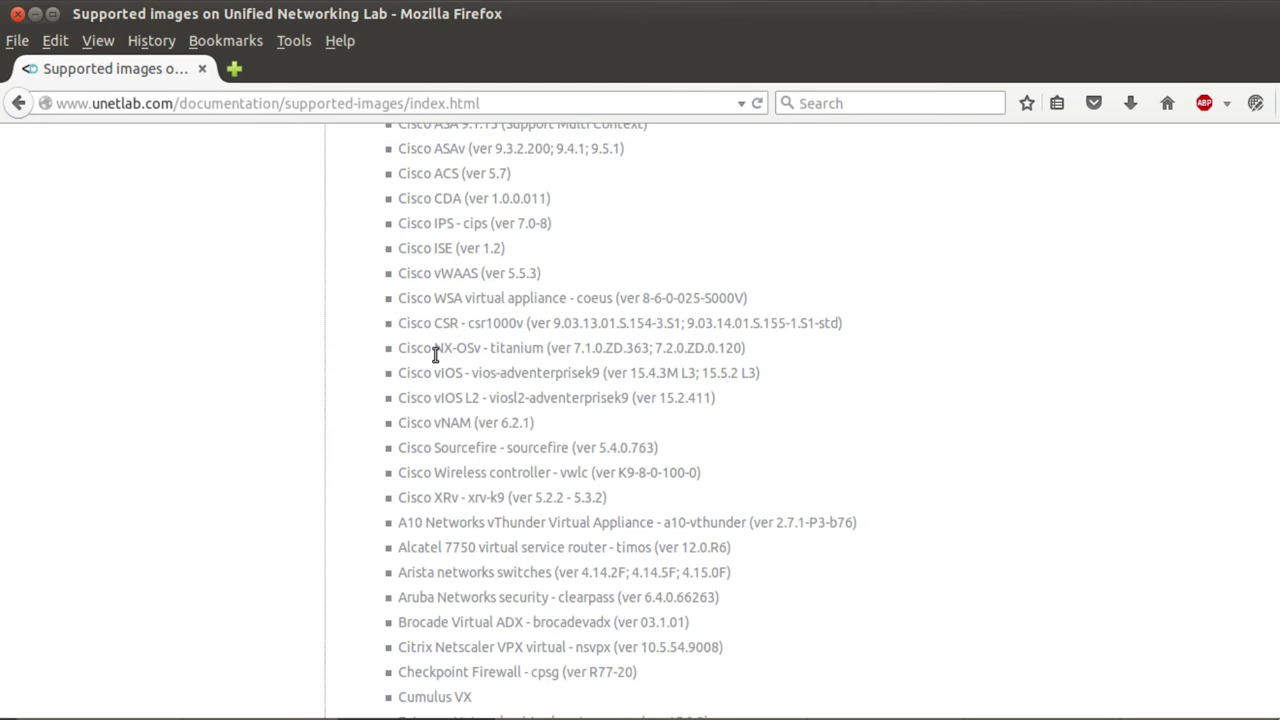
{"action": "left_click_drag", "start_coordinate": [490, 348], "coordinate": [549, 347]}
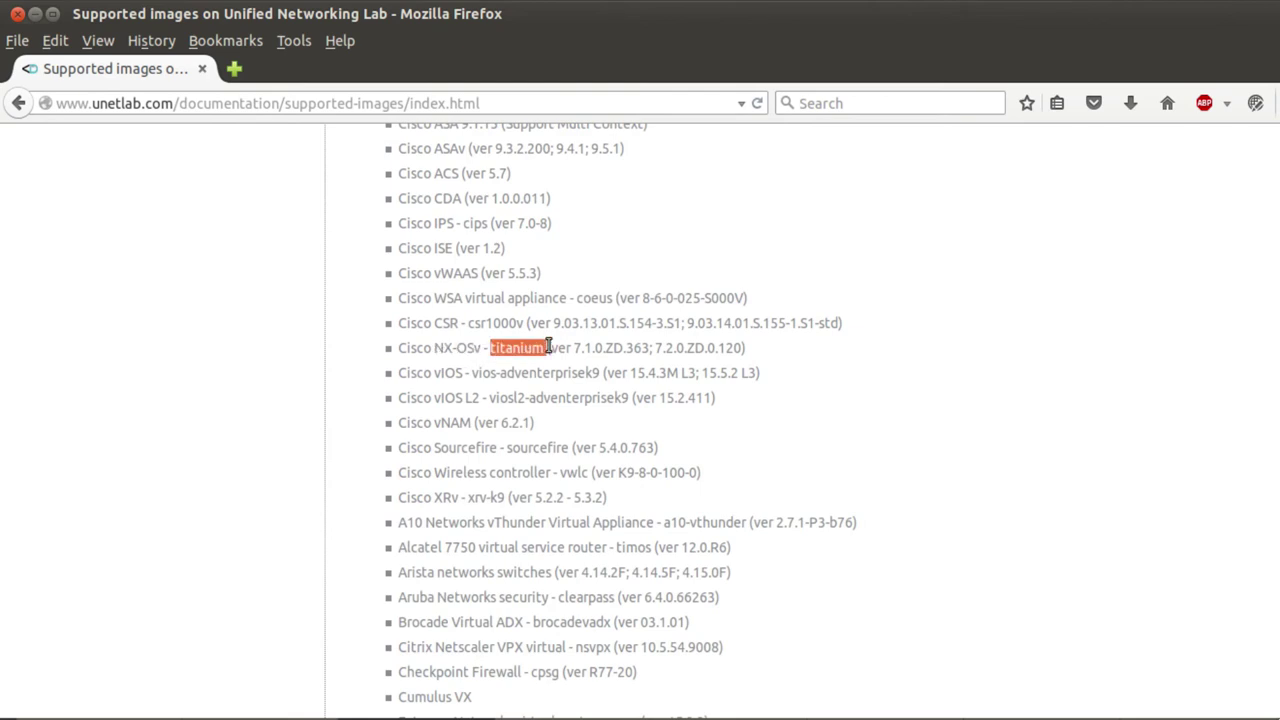
{"action": "left_click", "coordinate": [546, 394]}
- Highlight the Alcatel 7750 virtual service entry further down the list
{"action": "scroll", "coordinate": [545, 395], "scroll_direction": "down", "scroll_amount": 2}
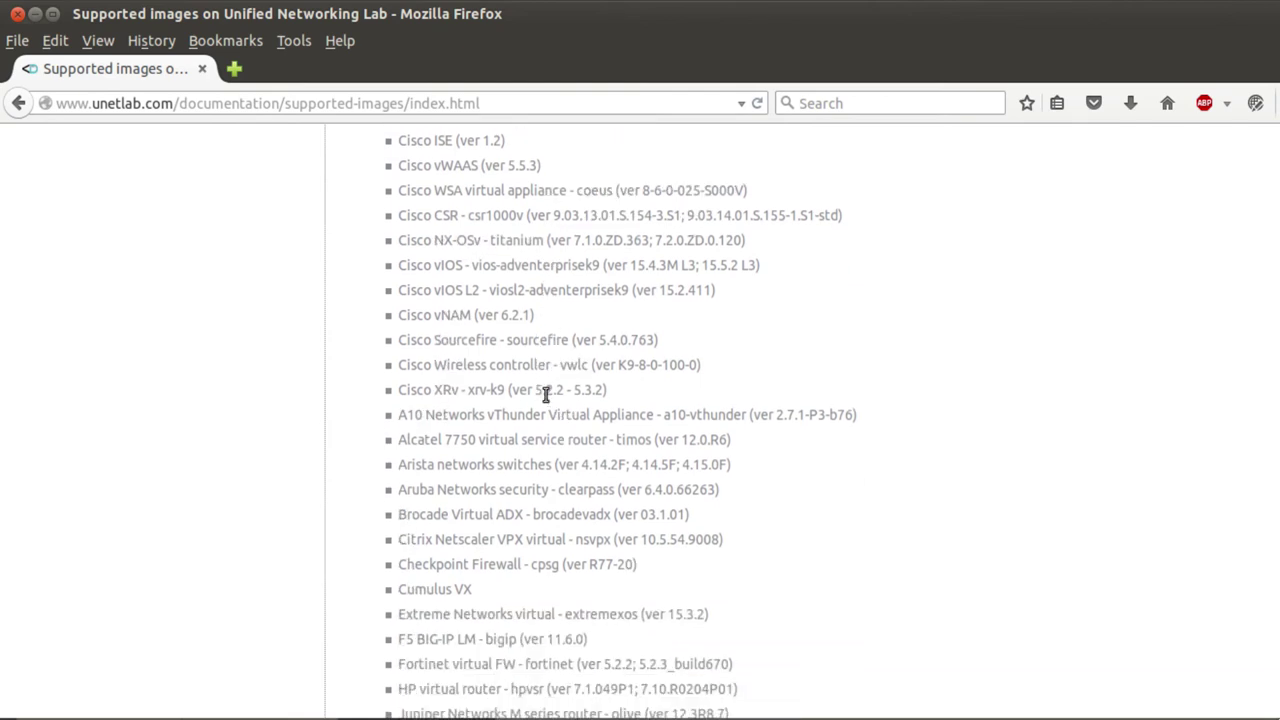
{"action": "scroll", "coordinate": [546, 394], "scroll_direction": "down", "scroll_amount": 1}
{"action": "double_click", "coordinate": [433, 385]}
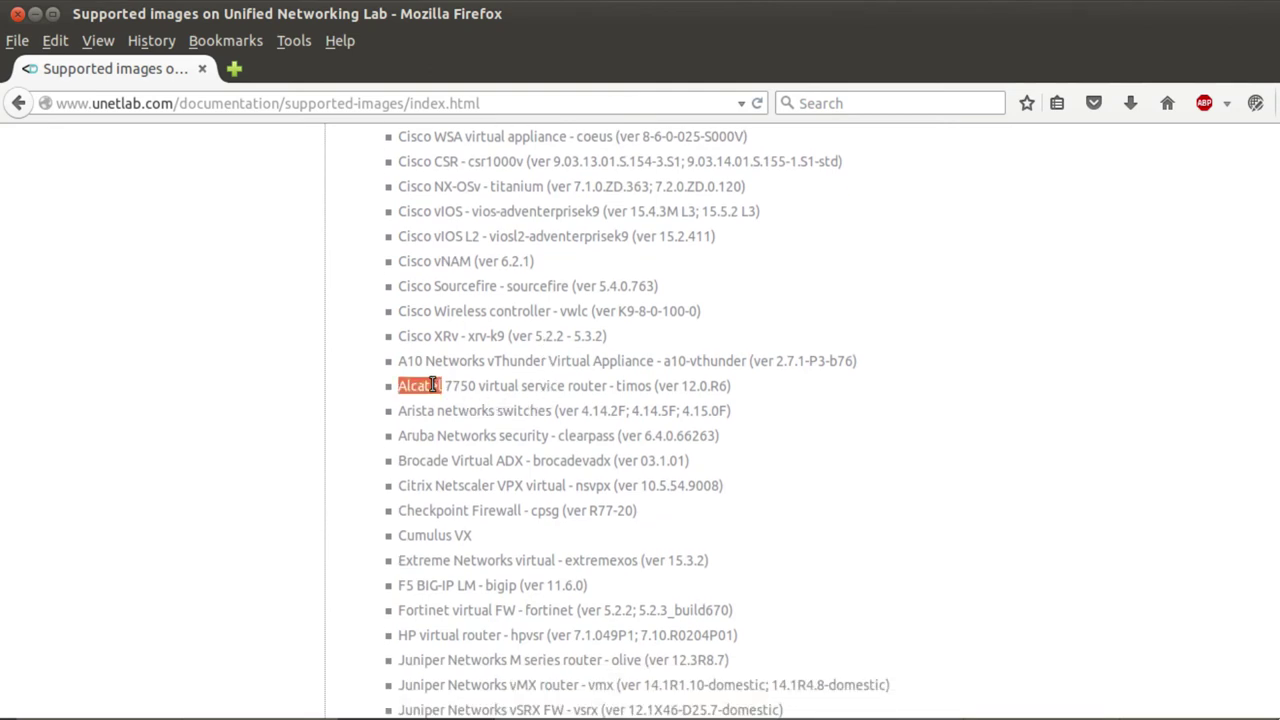
{"action": "left_click", "coordinate": [484, 388]}
{"action": "left_click_drag", "start_coordinate": [443, 387], "coordinate": [568, 385]}
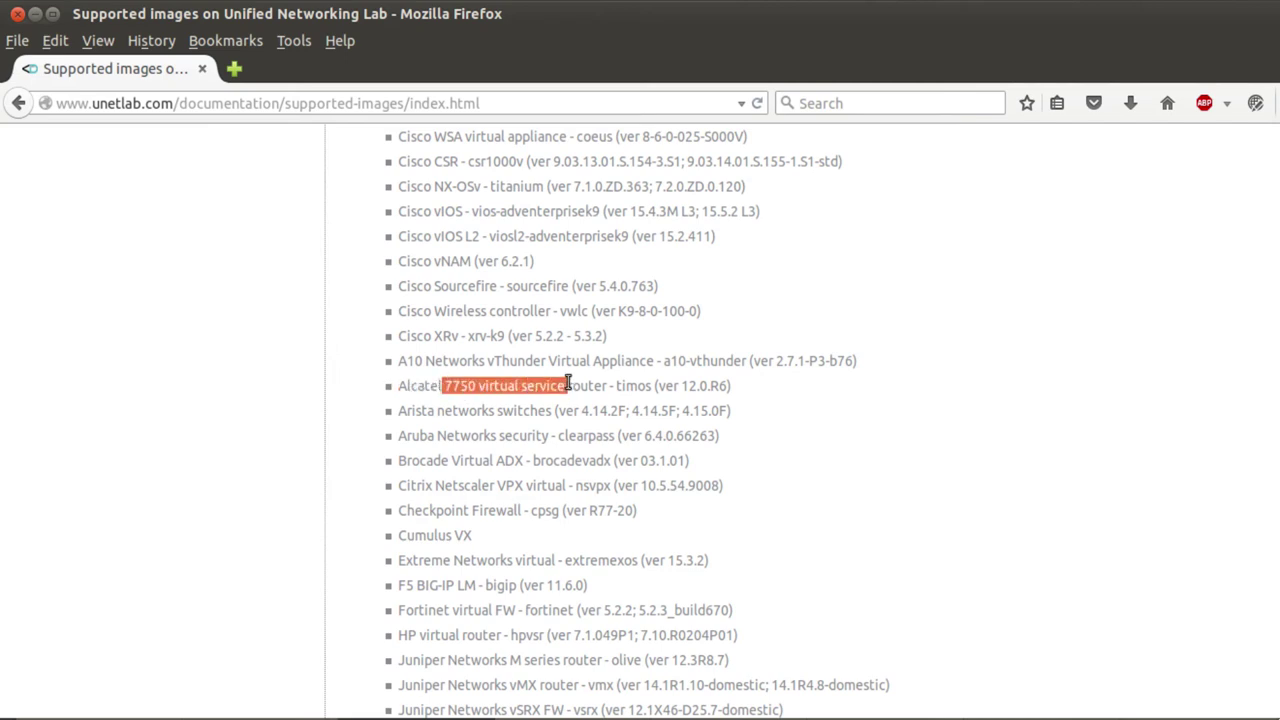
{"action": "left_click", "coordinate": [568, 385]}
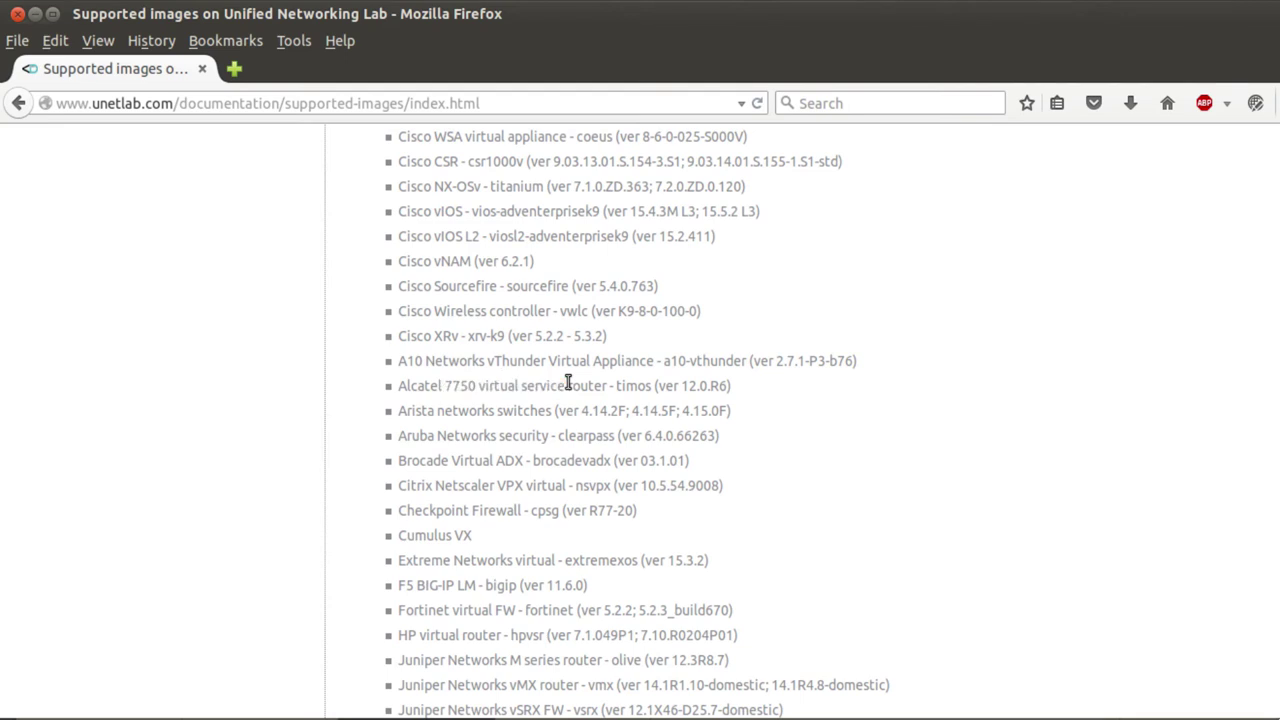
{"action": "scroll", "coordinate": [568, 385], "scroll_direction": "down", "scroll_amount": 2}
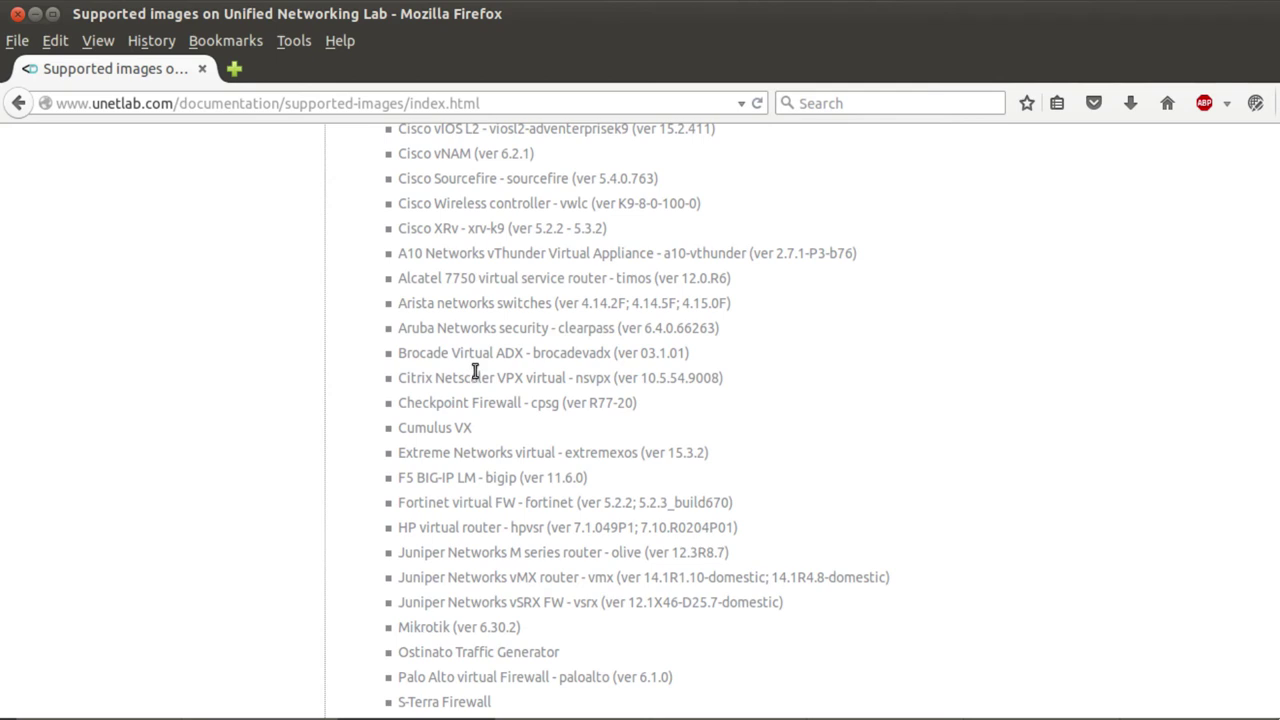
{"action": "scroll", "coordinate": [510, 435], "scroll_direction": "down", "scroll_amount": 2}
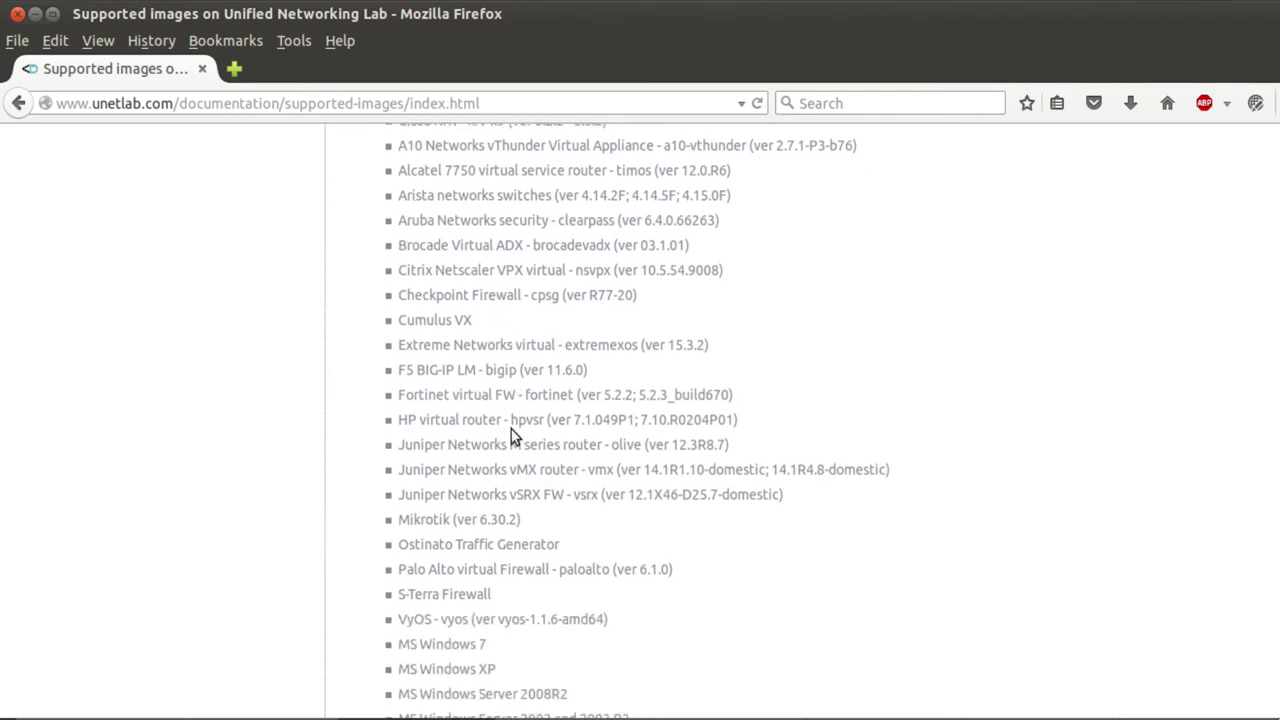
- Highlight the F5 BIG-IP LM, Juniper M series/vMX and Palo Alto lines, then scroll through the remaining appliances
{"action": "triple_click", "coordinate": [419, 372]}
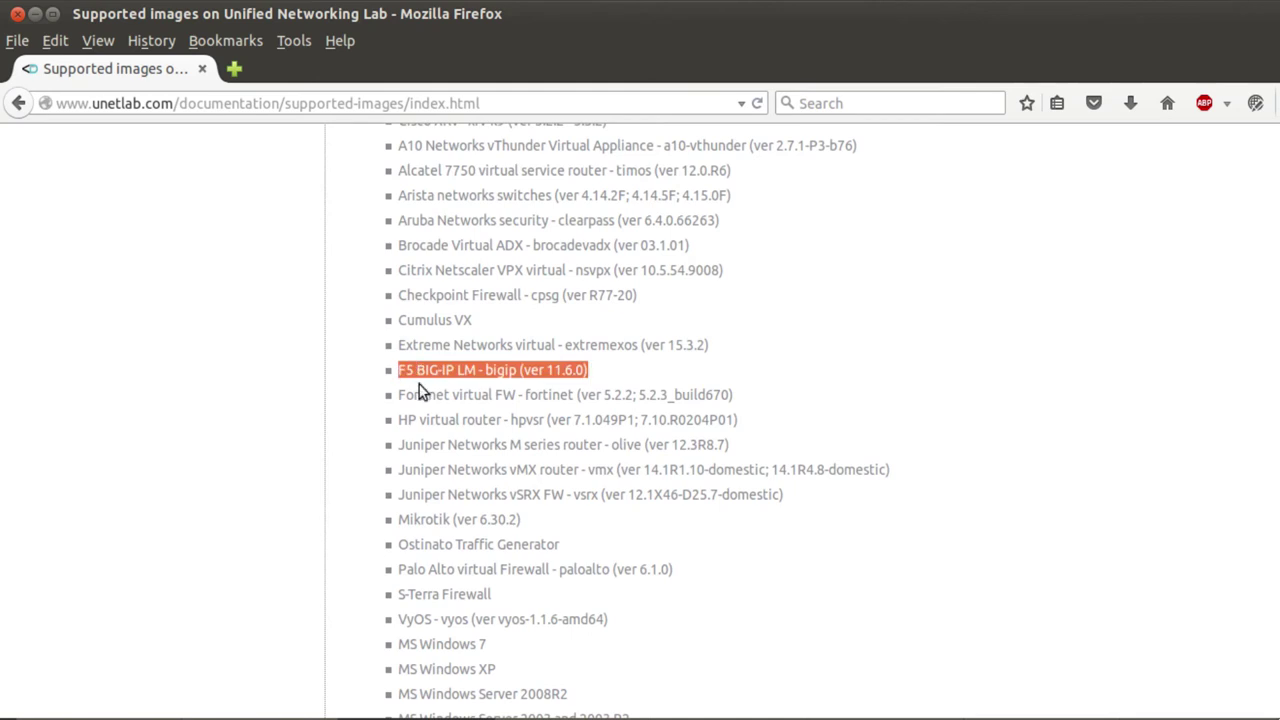
{"action": "left_click_drag", "start_coordinate": [419, 444], "coordinate": [530, 479]}
{"action": "double_click", "coordinate": [485, 569]}
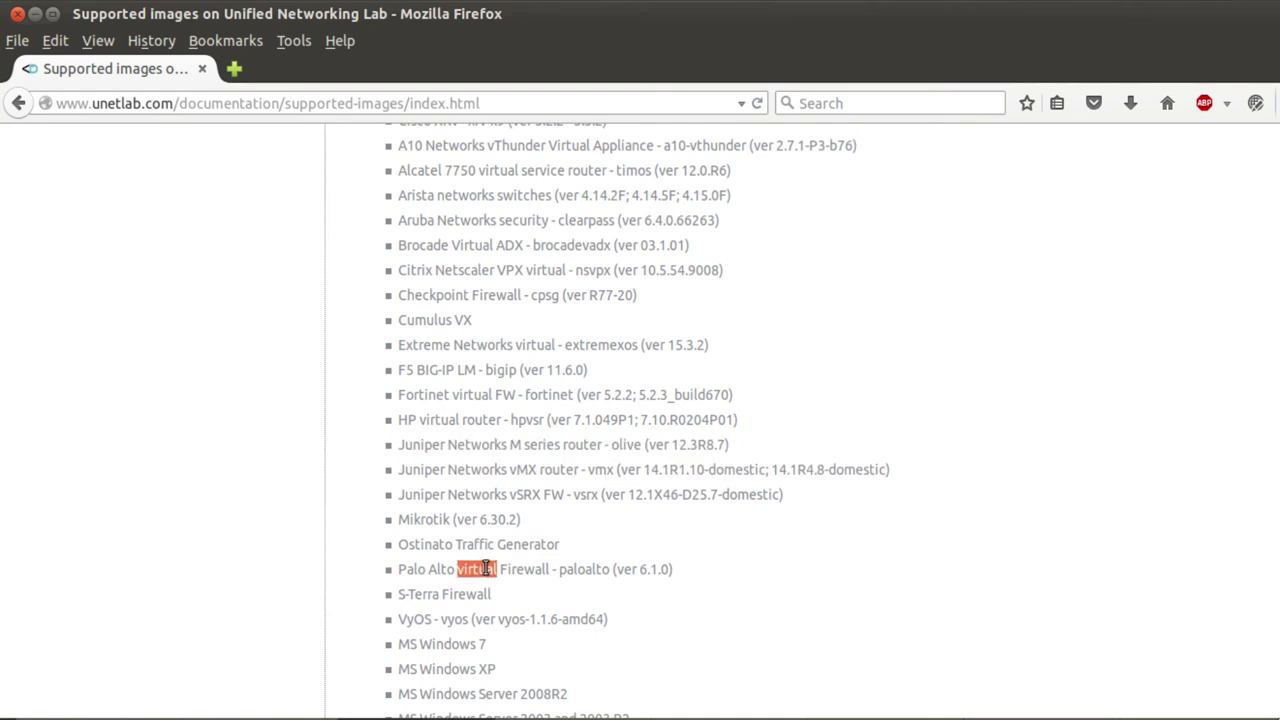
{"action": "scroll", "coordinate": [551, 449], "scroll_direction": "down", "scroll_amount": 3}
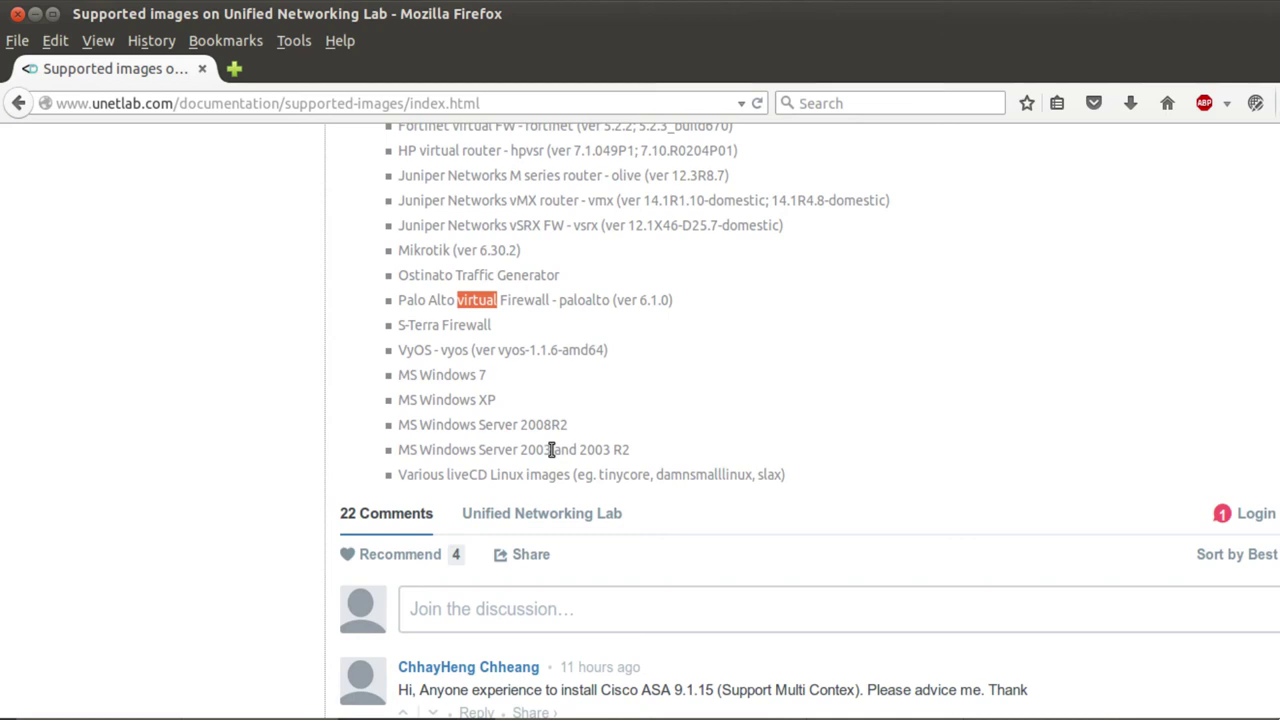
{"action": "scroll", "coordinate": [551, 449], "scroll_direction": "up", "scroll_amount": 15}
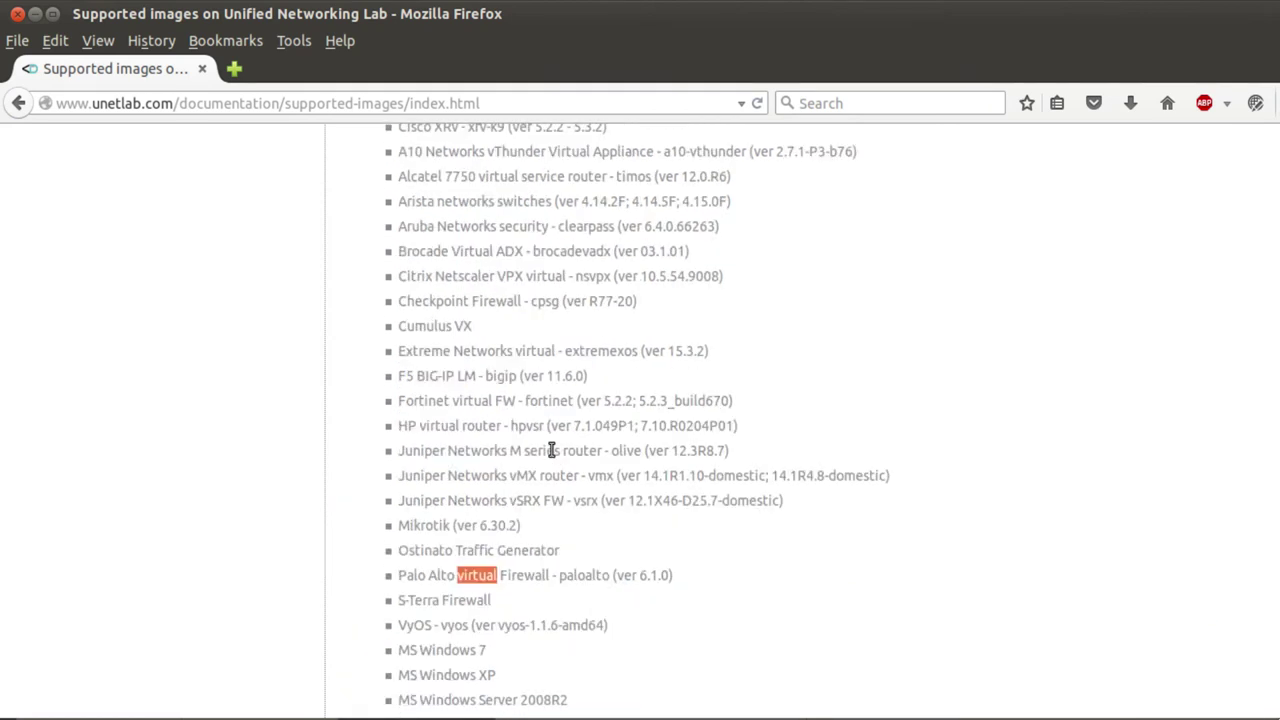
{"action": "scroll", "coordinate": [549, 448], "scroll_direction": "up", "scroll_amount": 10}
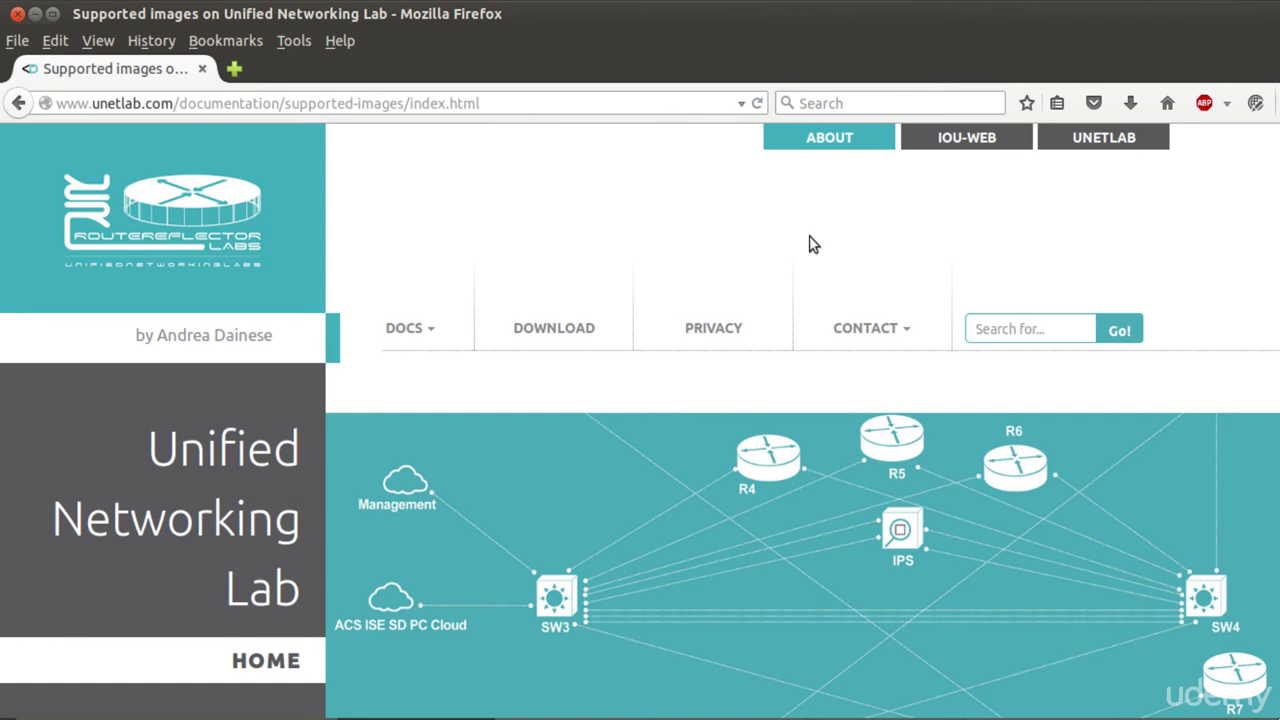
{"action": "scroll", "coordinate": [812, 244], "scroll_direction": "down", "scroll_amount": 3}
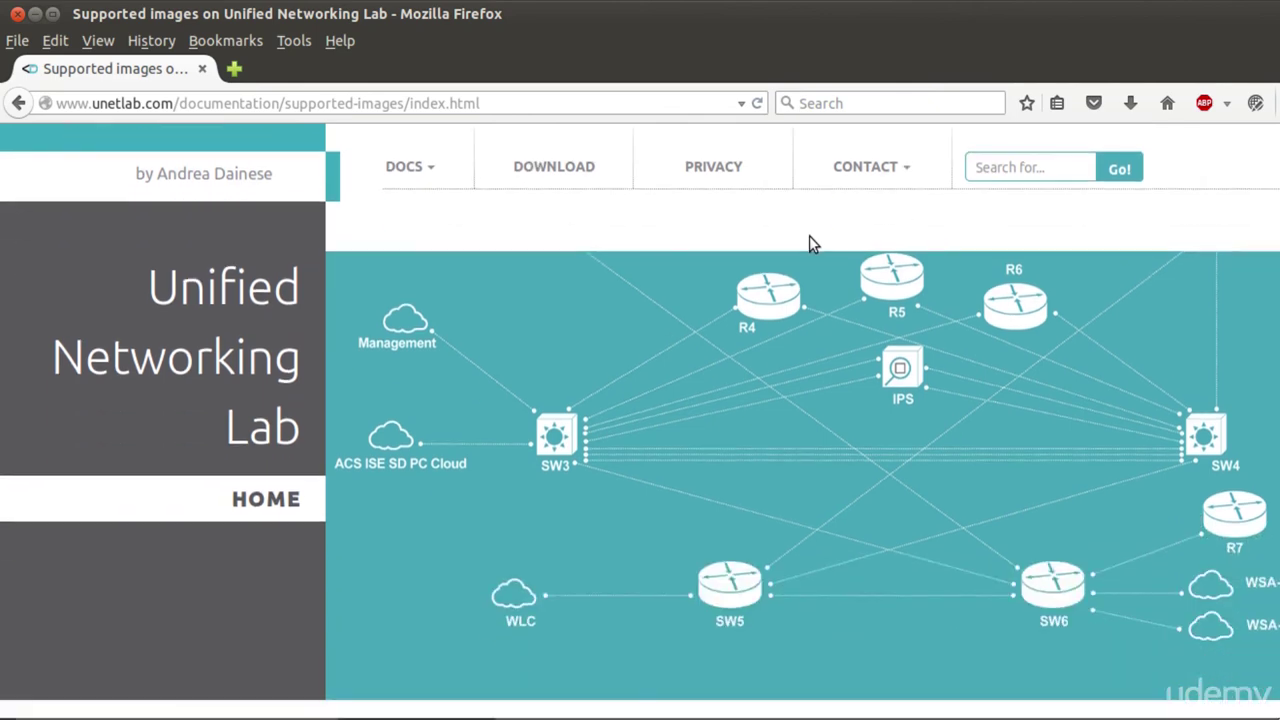
{"action": "scroll", "coordinate": [810, 243], "scroll_direction": "down", "scroll_amount": 10}
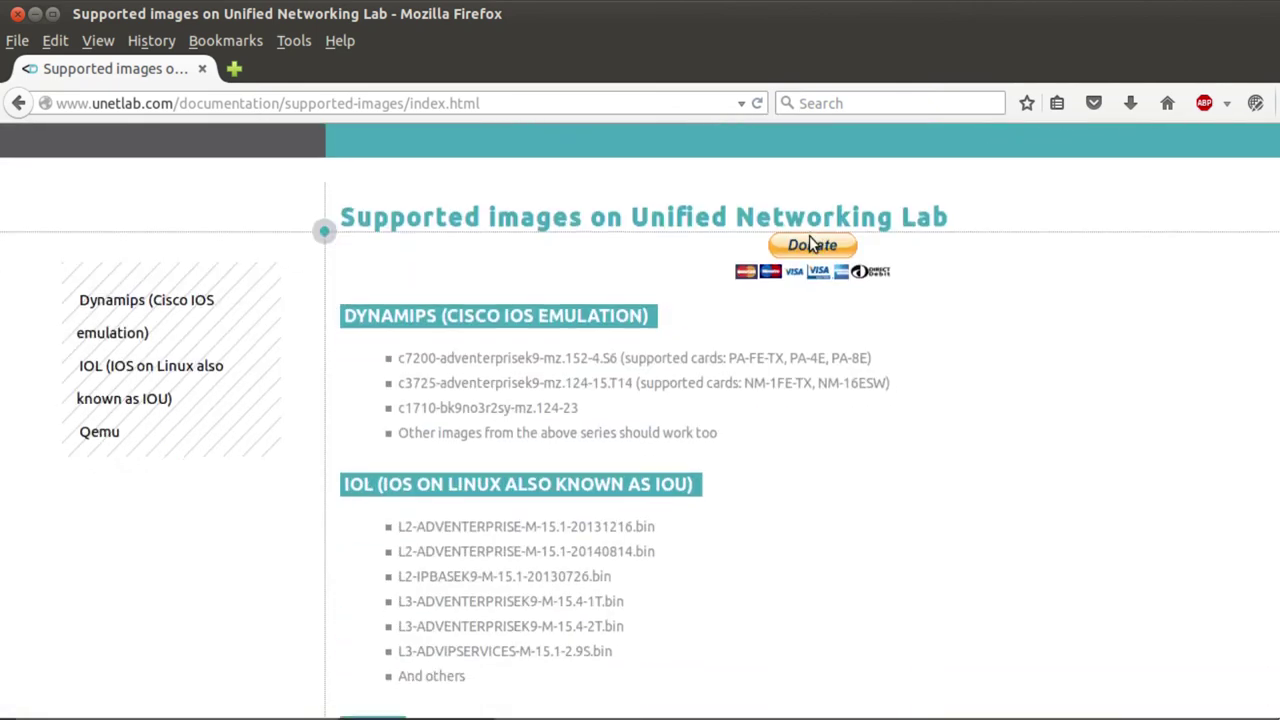
{"action": "scroll", "coordinate": [810, 240], "scroll_direction": "down", "scroll_amount": 20}
{"action": "scroll", "coordinate": [812, 244], "scroll_direction": "down", "scroll_amount": 5}
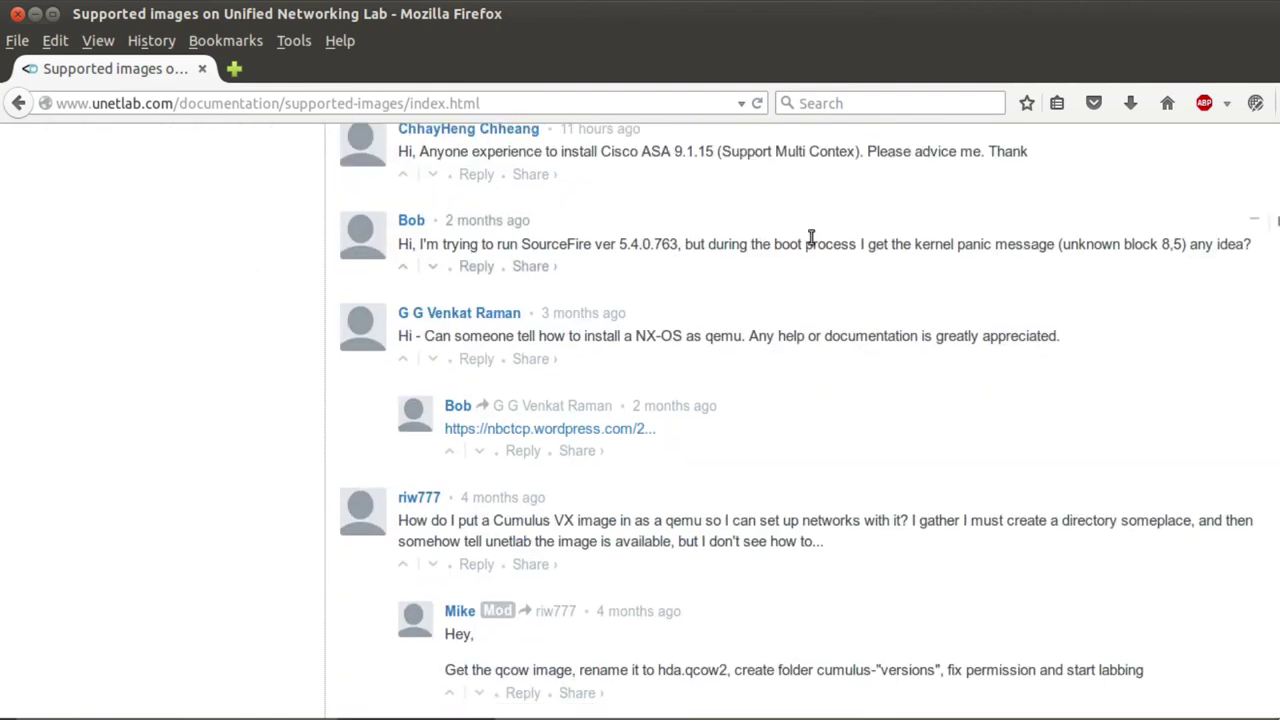
{"action": "scroll", "coordinate": [811, 237], "scroll_direction": "up", "scroll_amount": 8}
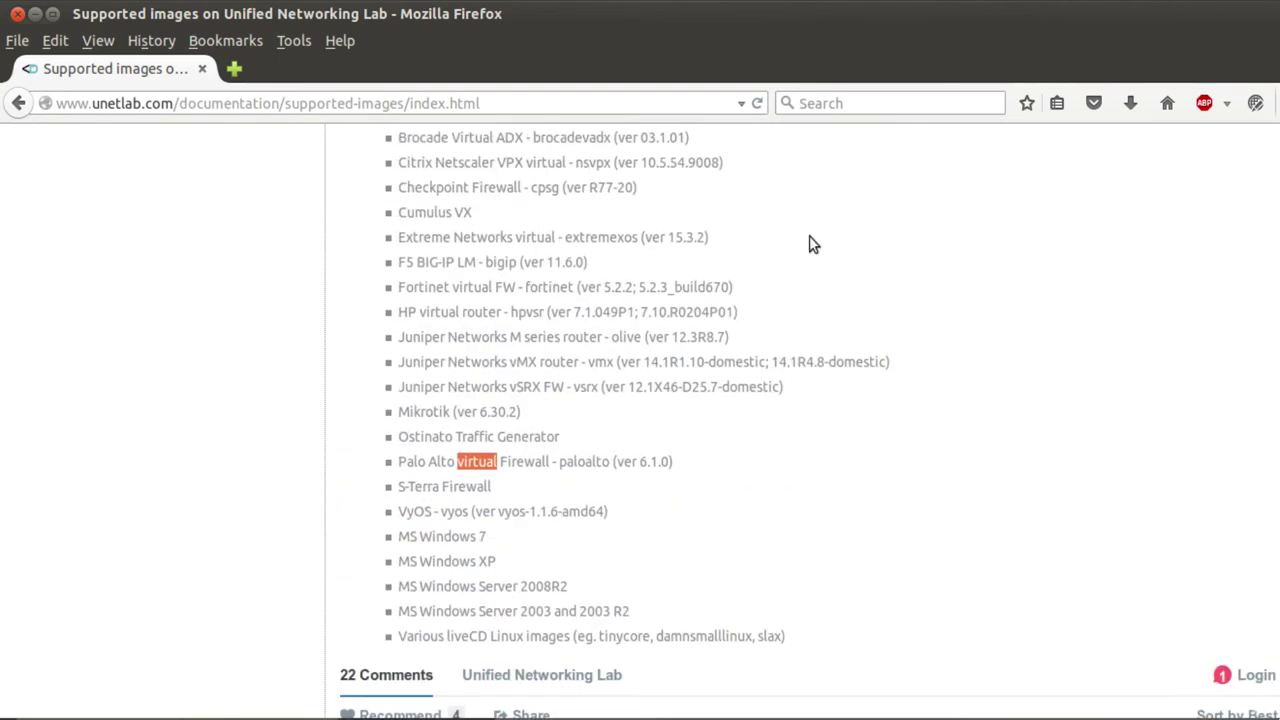
{"action": "scroll", "coordinate": [812, 244], "scroll_direction": "up", "scroll_amount": 6}
{"action": "scroll", "coordinate": [812, 244], "scroll_direction": "up", "scroll_amount": 15}
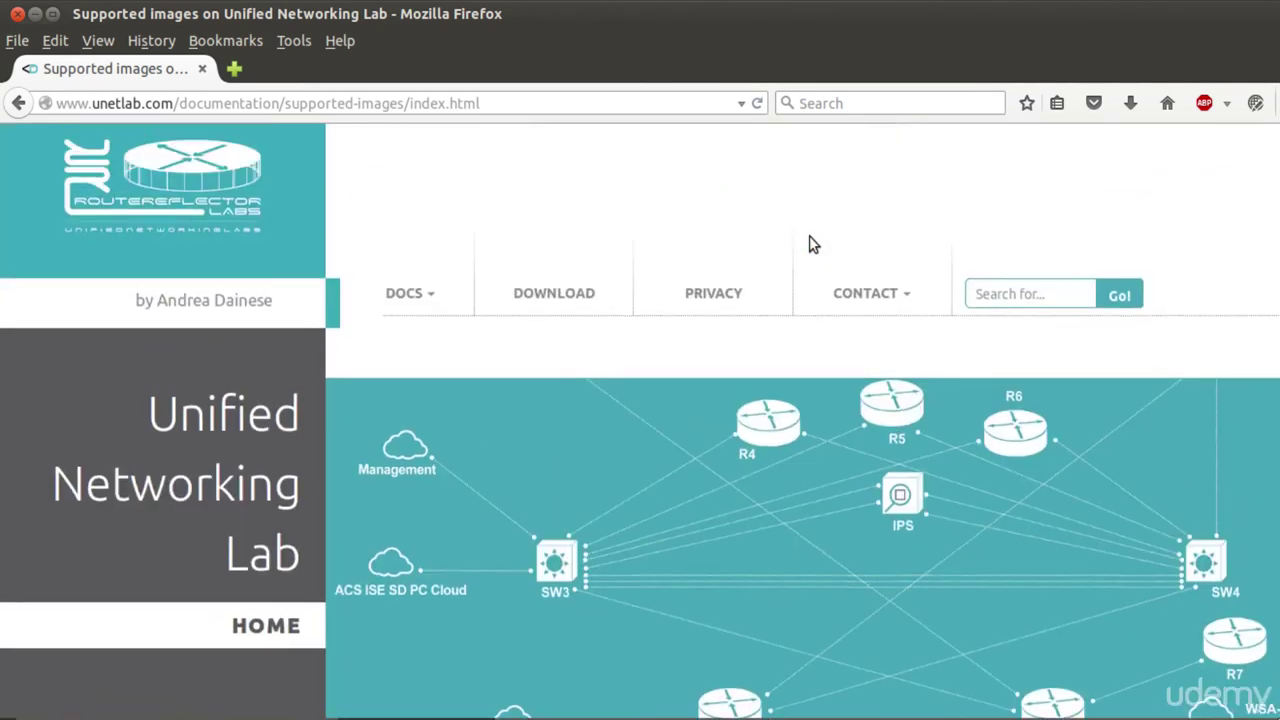
{"action": "scroll", "coordinate": [812, 244], "scroll_direction": "up", "scroll_amount": 1}
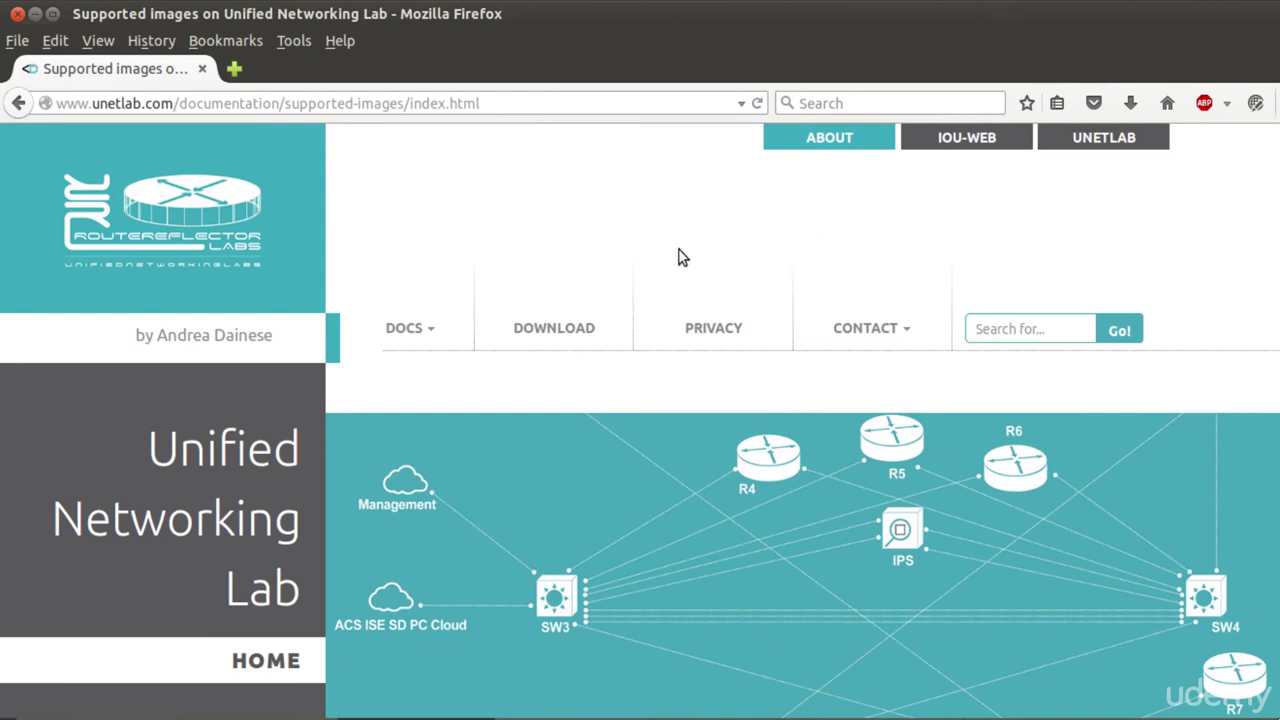
- Browse the DOWNLOAD page's OVA mirrors and checksums, then minimize Firefox to the desktop
{"action": "left_click", "coordinate": [570, 329]}
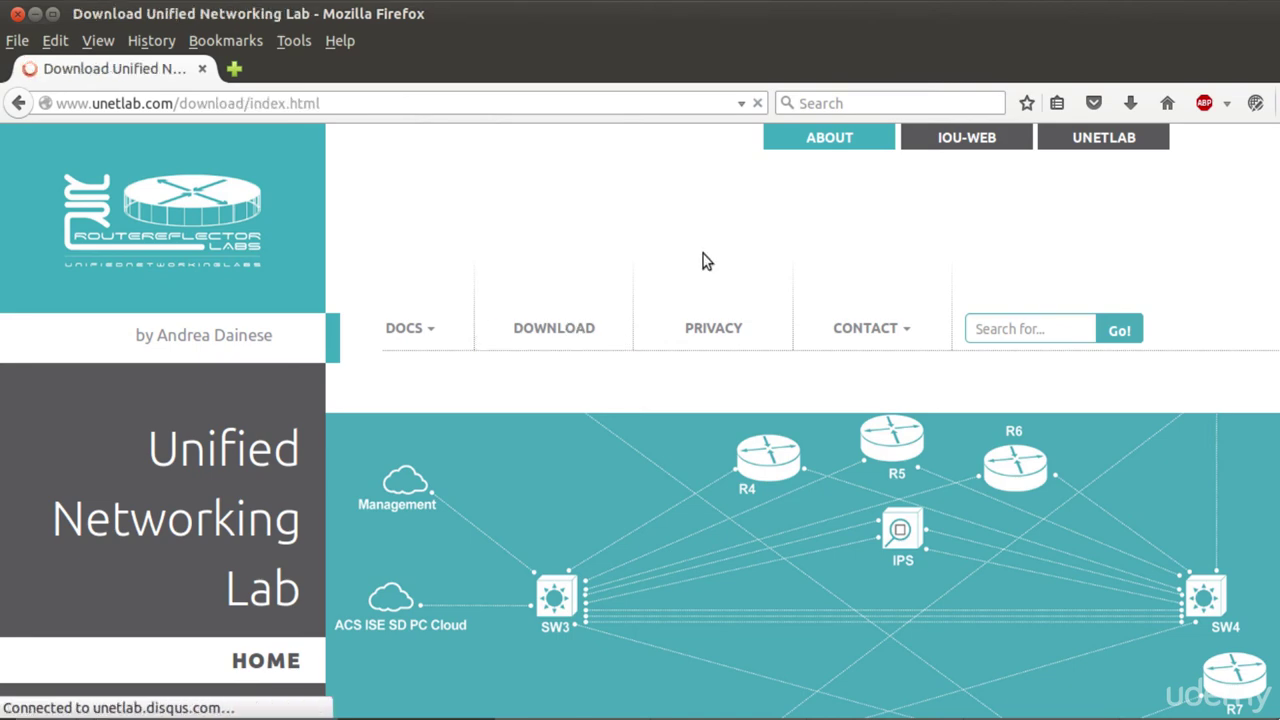
{"action": "scroll", "coordinate": [703, 255], "scroll_direction": "down", "scroll_amount": 10}
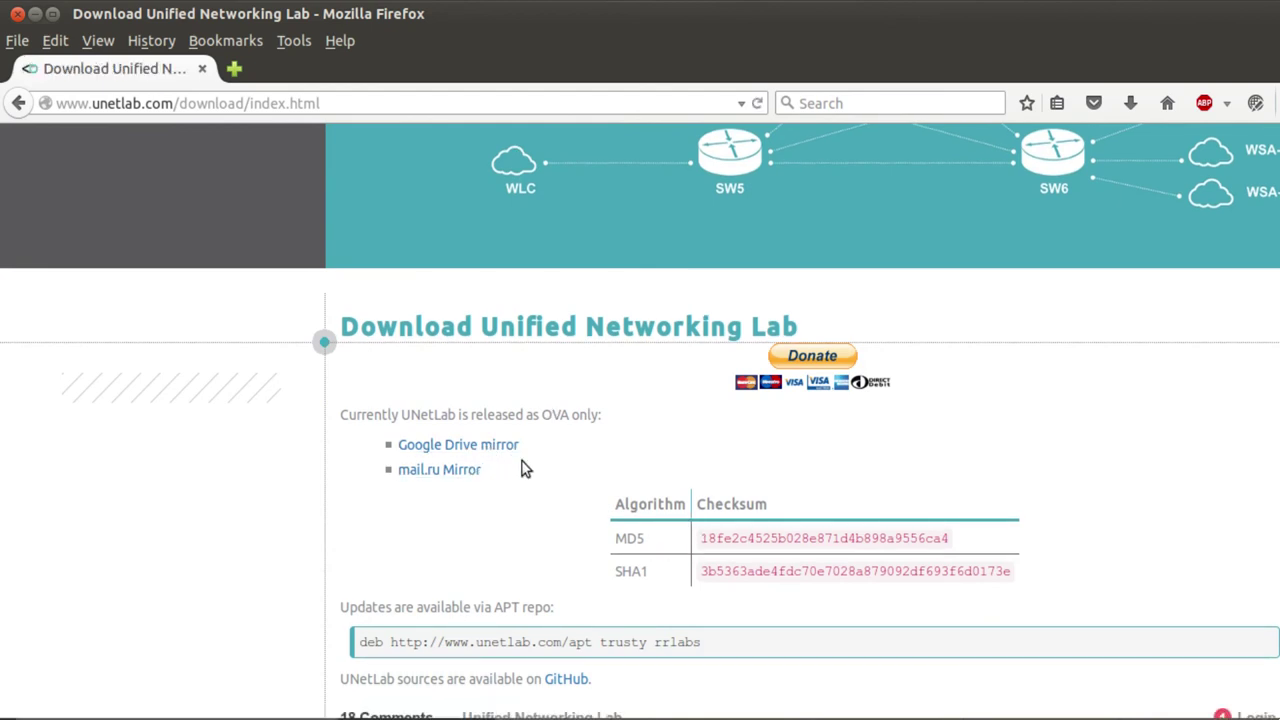
{"action": "scroll", "coordinate": [564, 472], "scroll_direction": "down", "scroll_amount": 5}
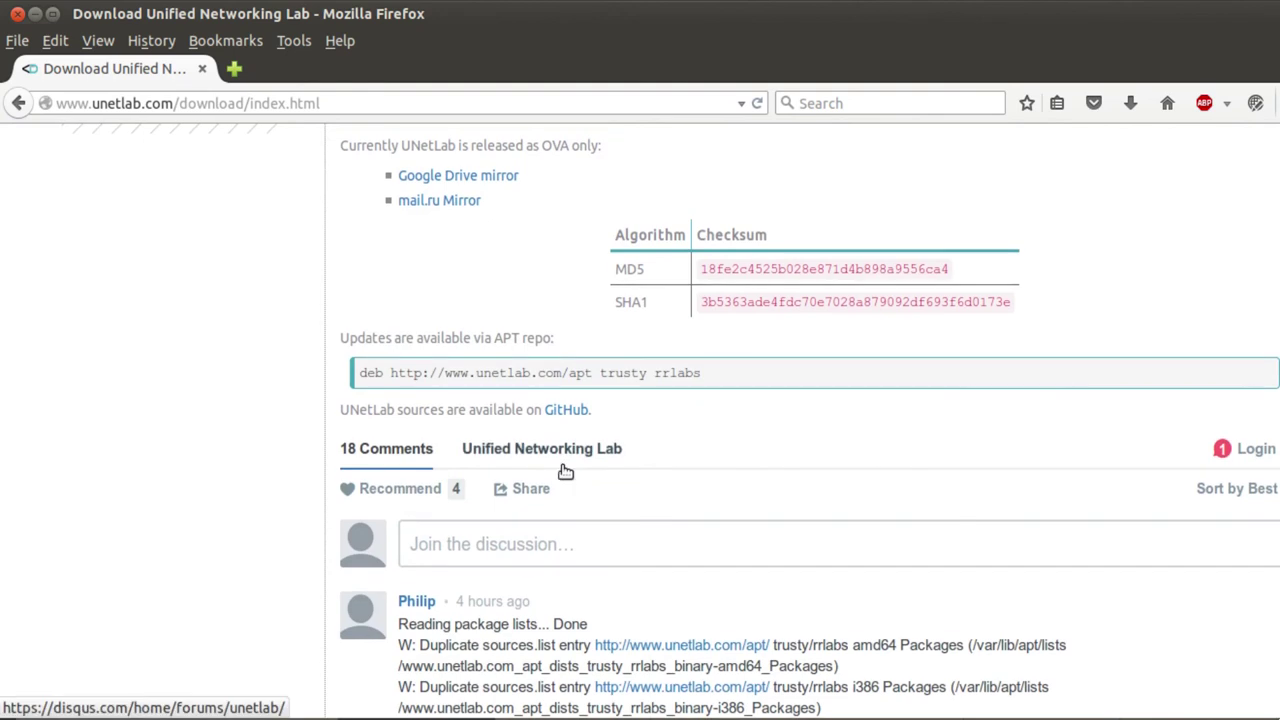
{"action": "scroll", "coordinate": [564, 470], "scroll_direction": "up", "scroll_amount": 2}
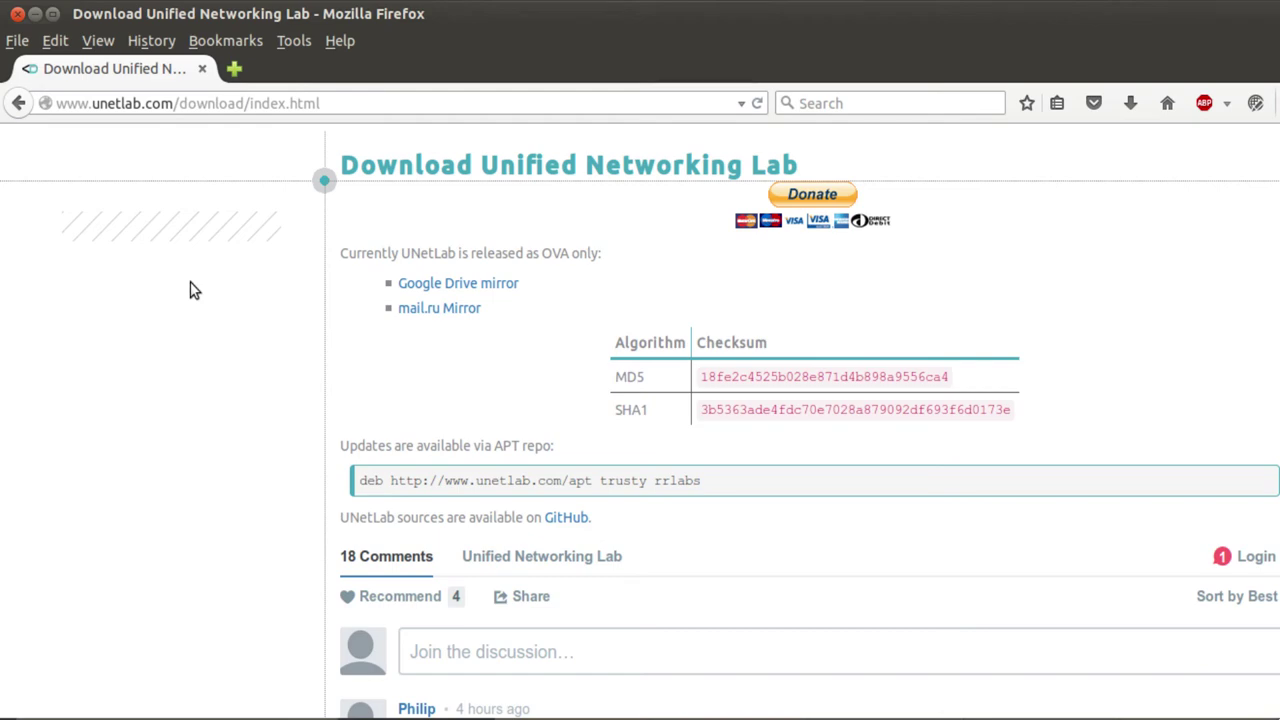
{"action": "left_click", "coordinate": [35, 13]}
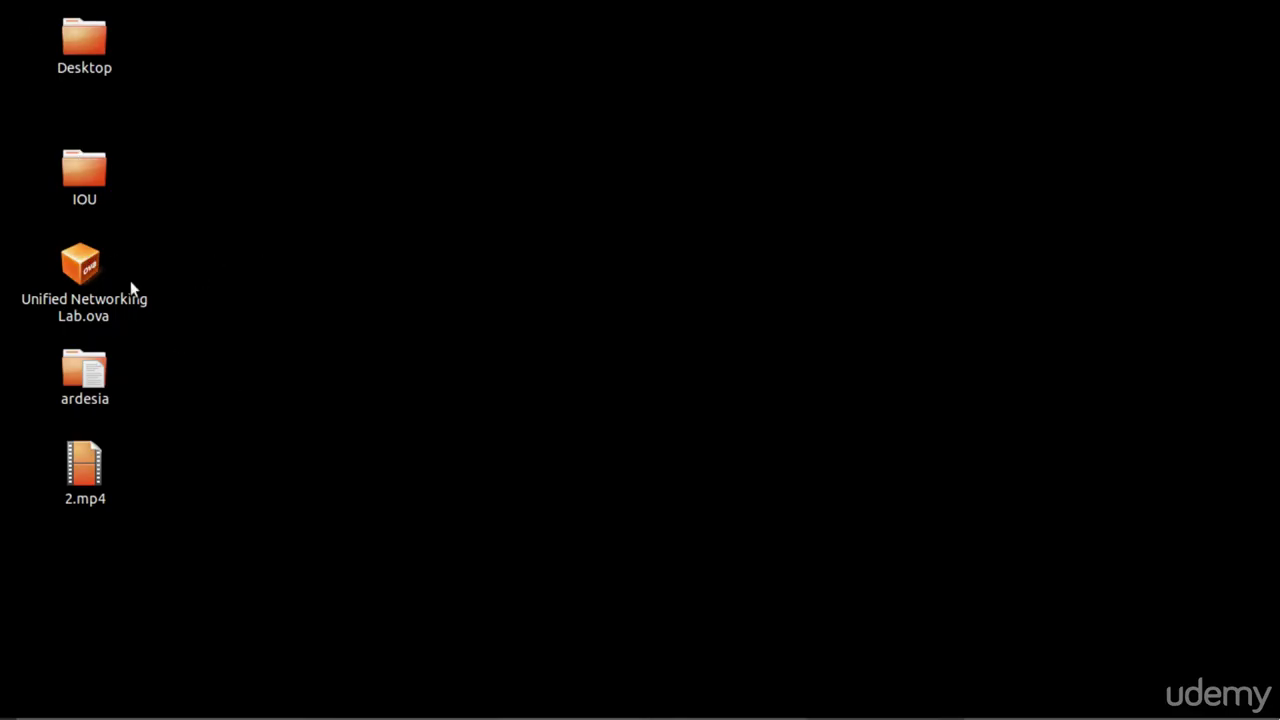
- Check Unified Networking Lab.ova's properties (559.7 MB), close them, and select the iou VM in VirtualBox
{"action": "right_click", "coordinate": [93, 282]}
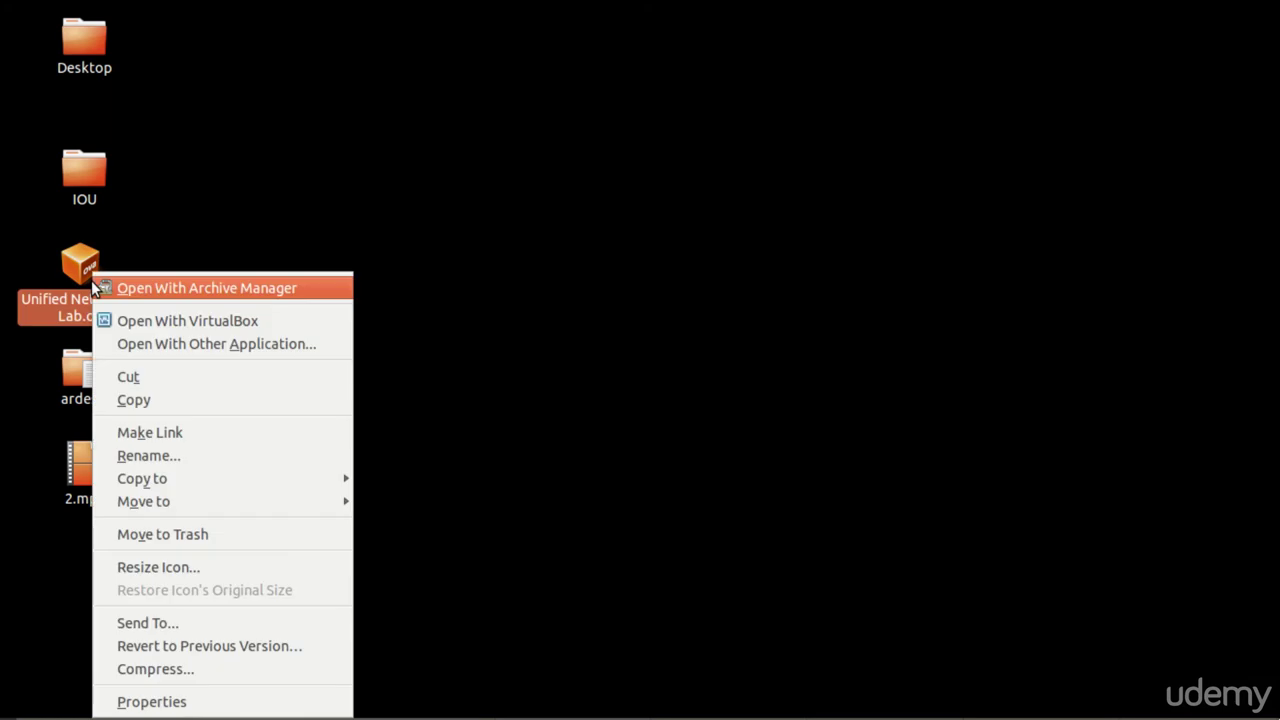
{"action": "left_click", "coordinate": [246, 702]}
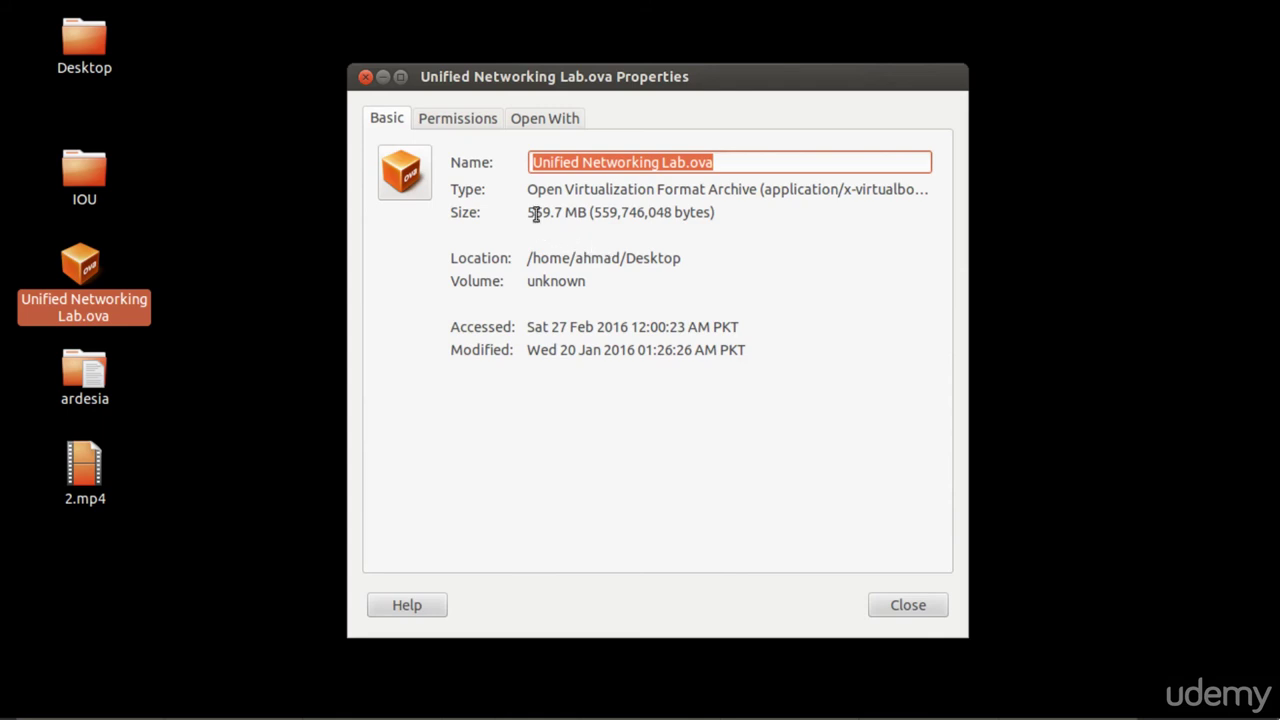
{"action": "left_click", "coordinate": [905, 605]}
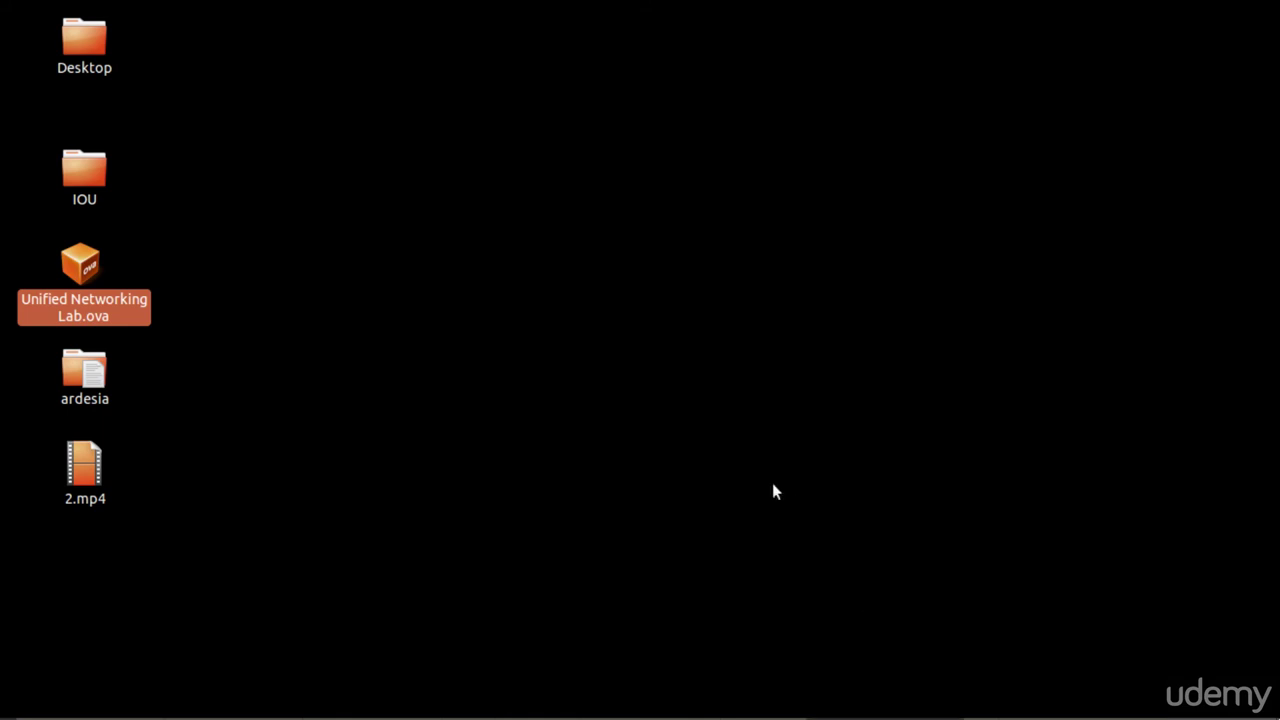
{"action": "left_click", "coordinate": [772, 483]}
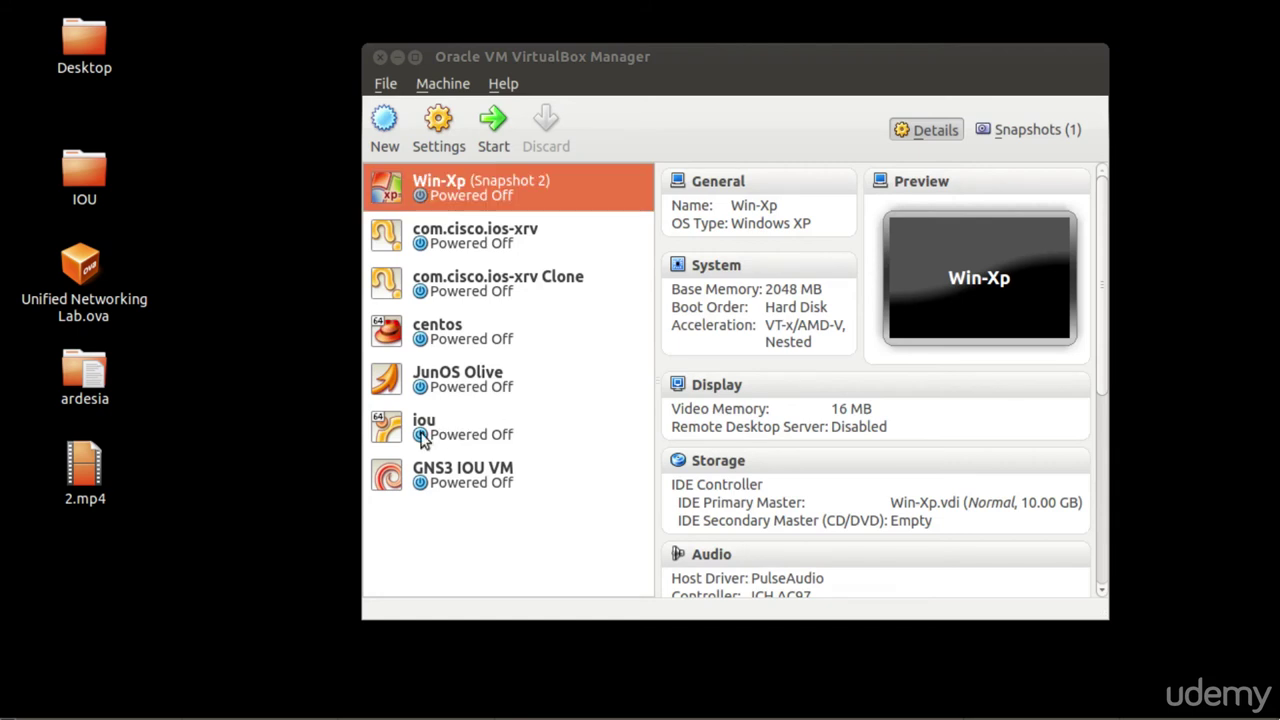
{"action": "left_click", "coordinate": [423, 435]}
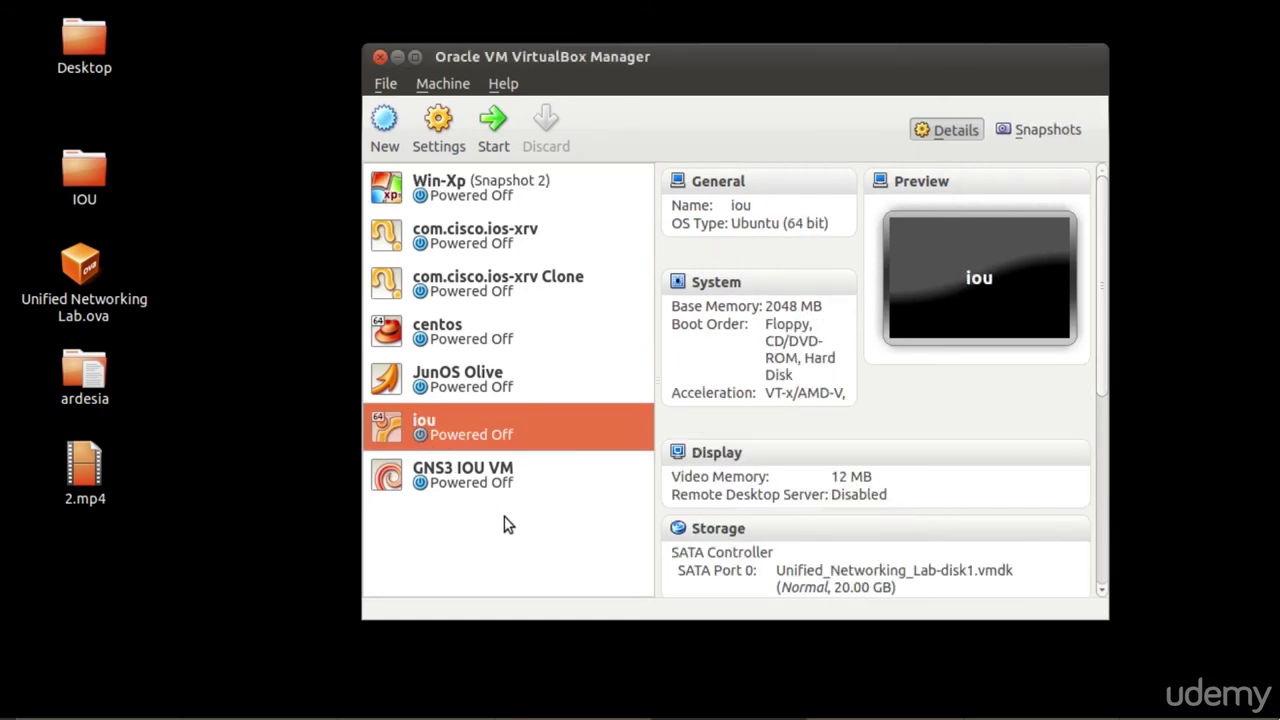
- Open the iou VM's System > Processor settings showing 1 CPU, 100% execution cap and PAE/NX
{"action": "left_click", "coordinate": [444, 143]}
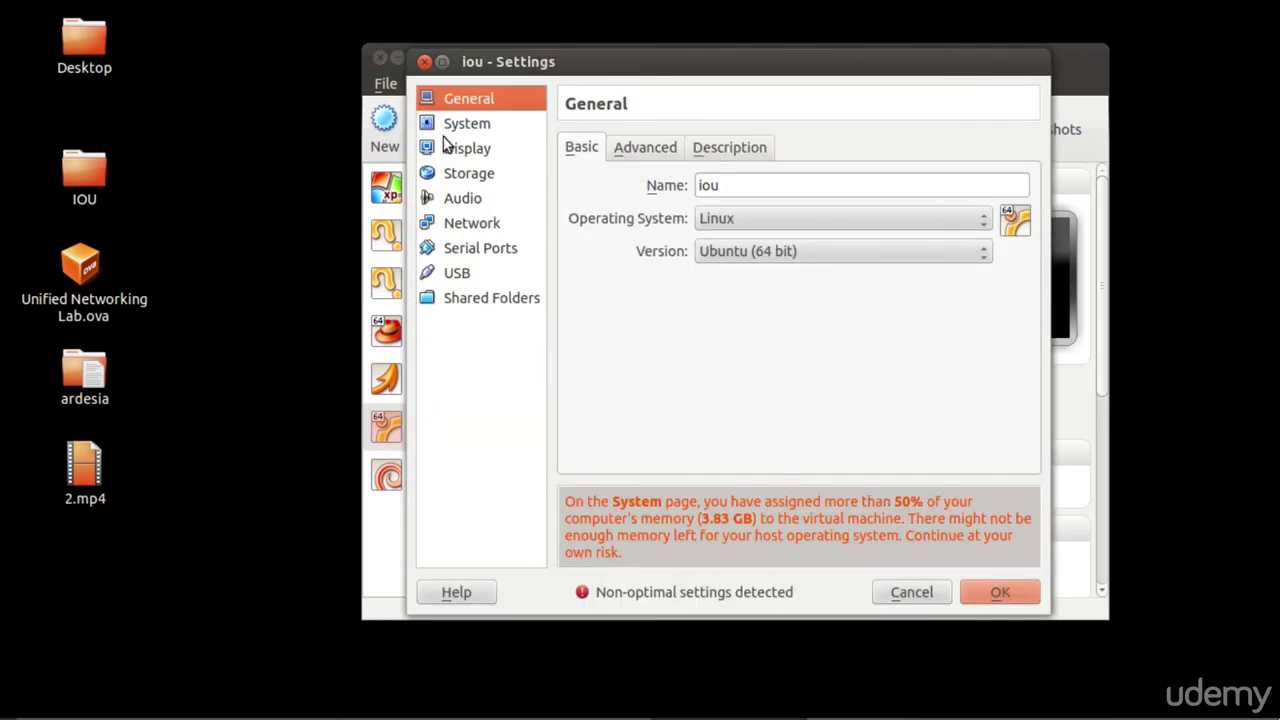
{"action": "left_click", "coordinate": [465, 127]}
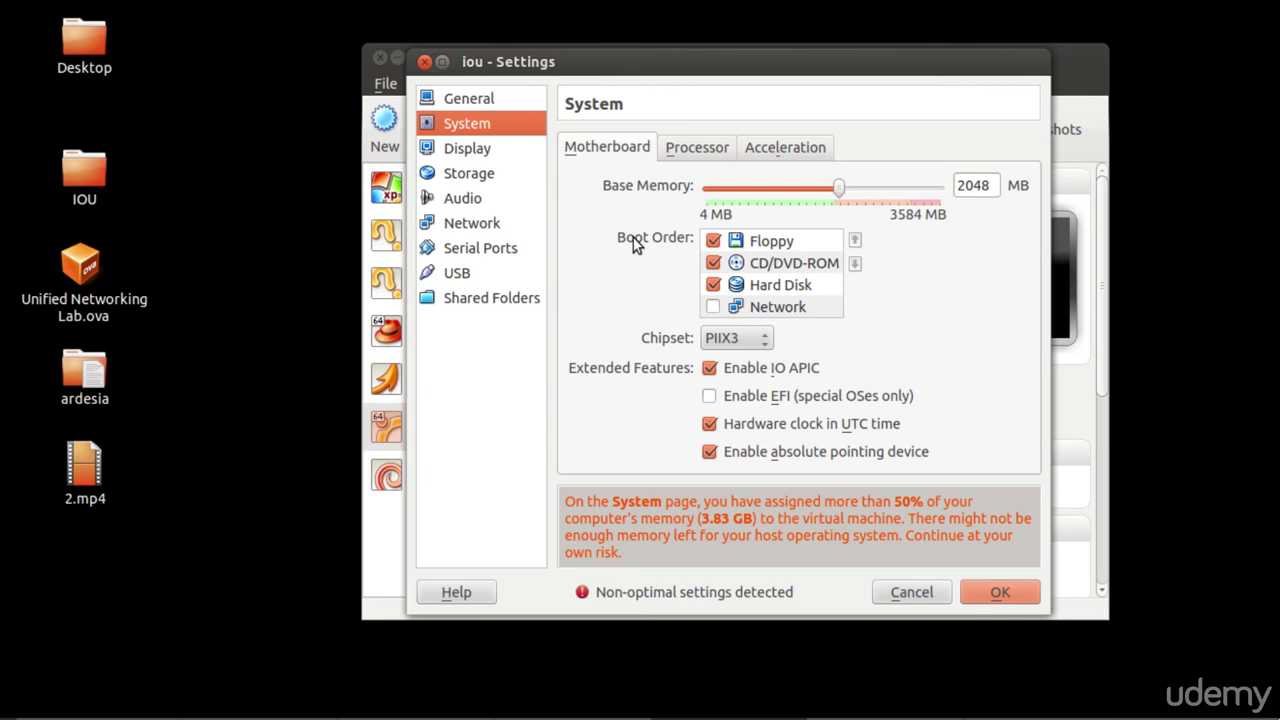
{"action": "left_click", "coordinate": [700, 155]}
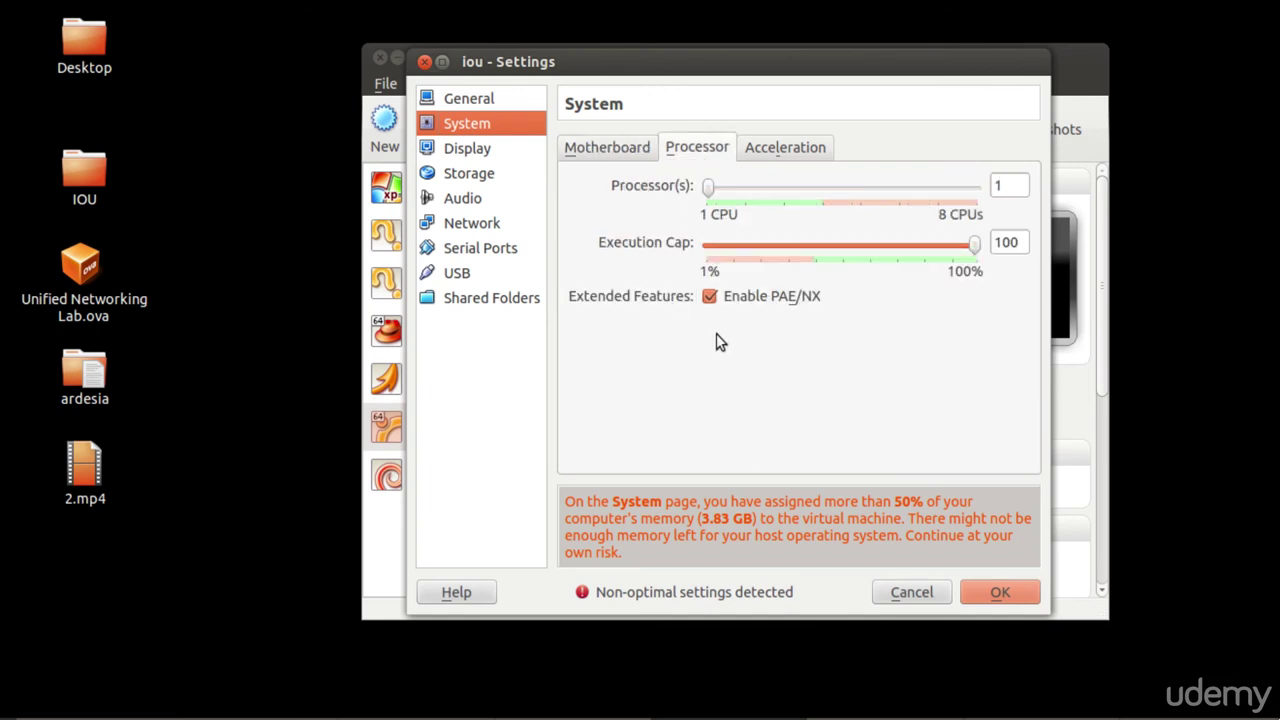
{"action": "mouse_move", "coordinate": [778, 306]}
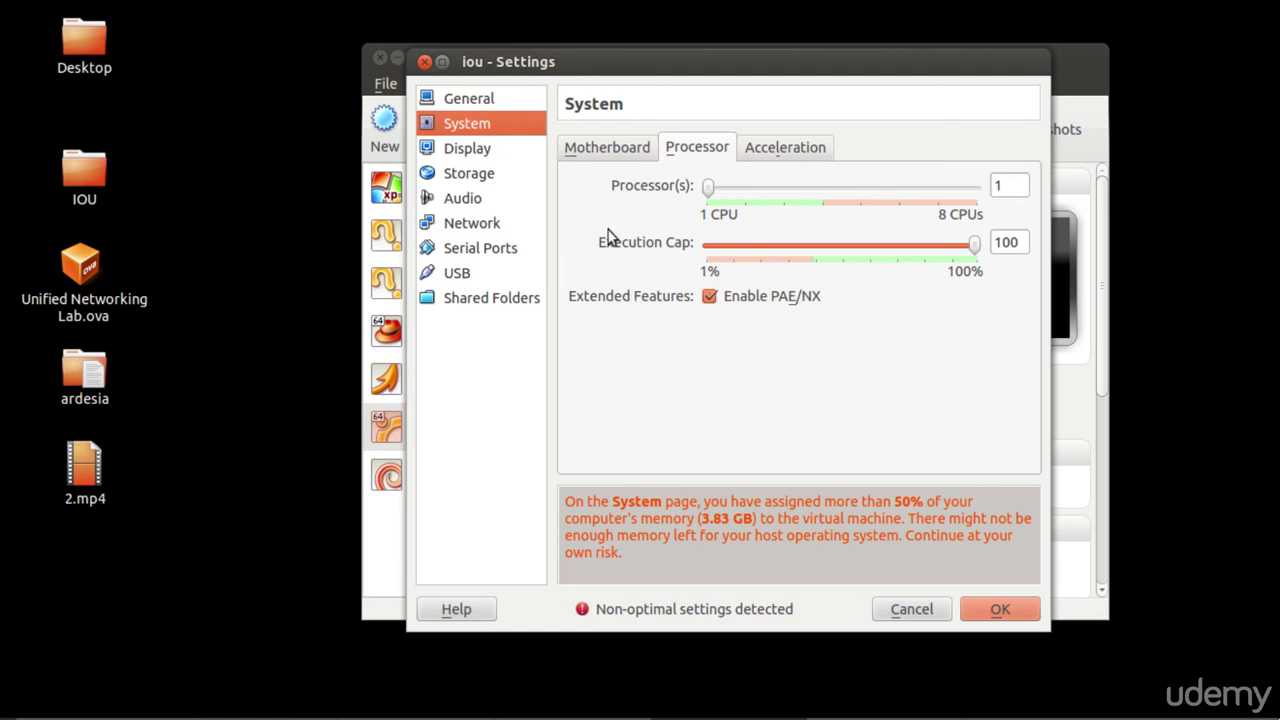
- Inspect iou's 20 GB VMDK disk and host-only vboxnet0 adapter, then return to Firefox's download page
{"action": "left_click", "coordinate": [487, 180]}
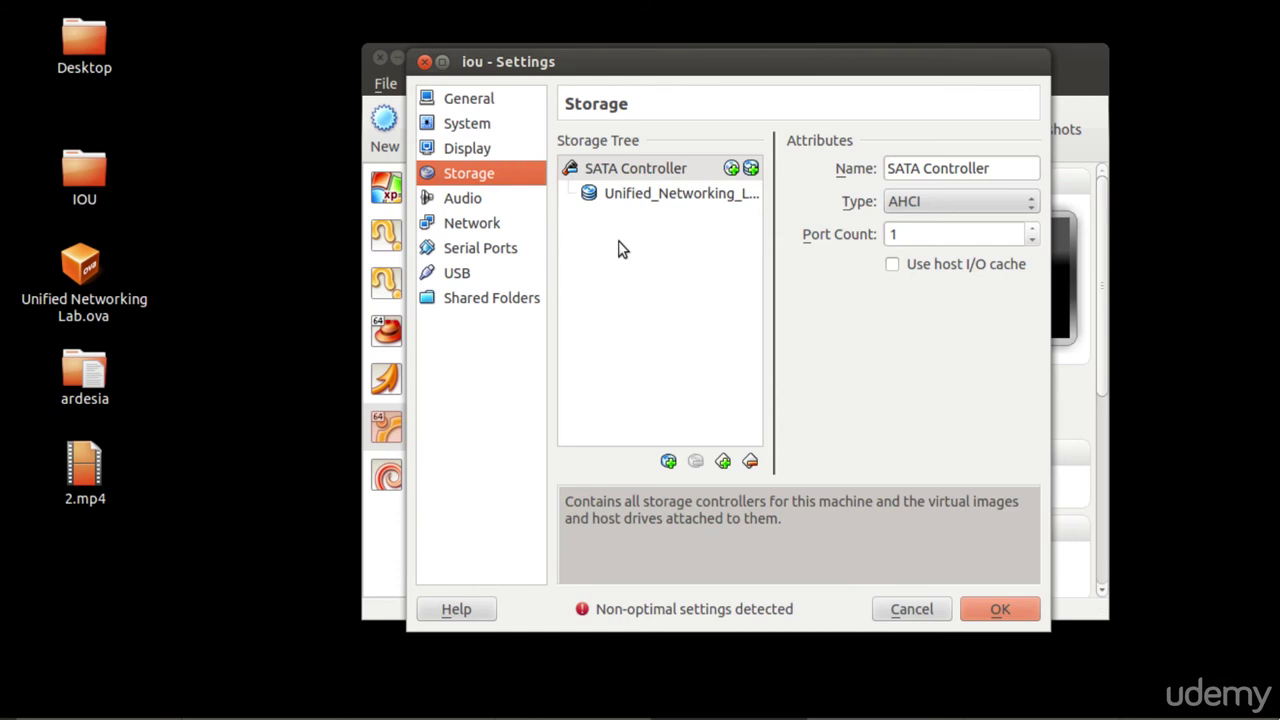
{"action": "left_click", "coordinate": [672, 200]}
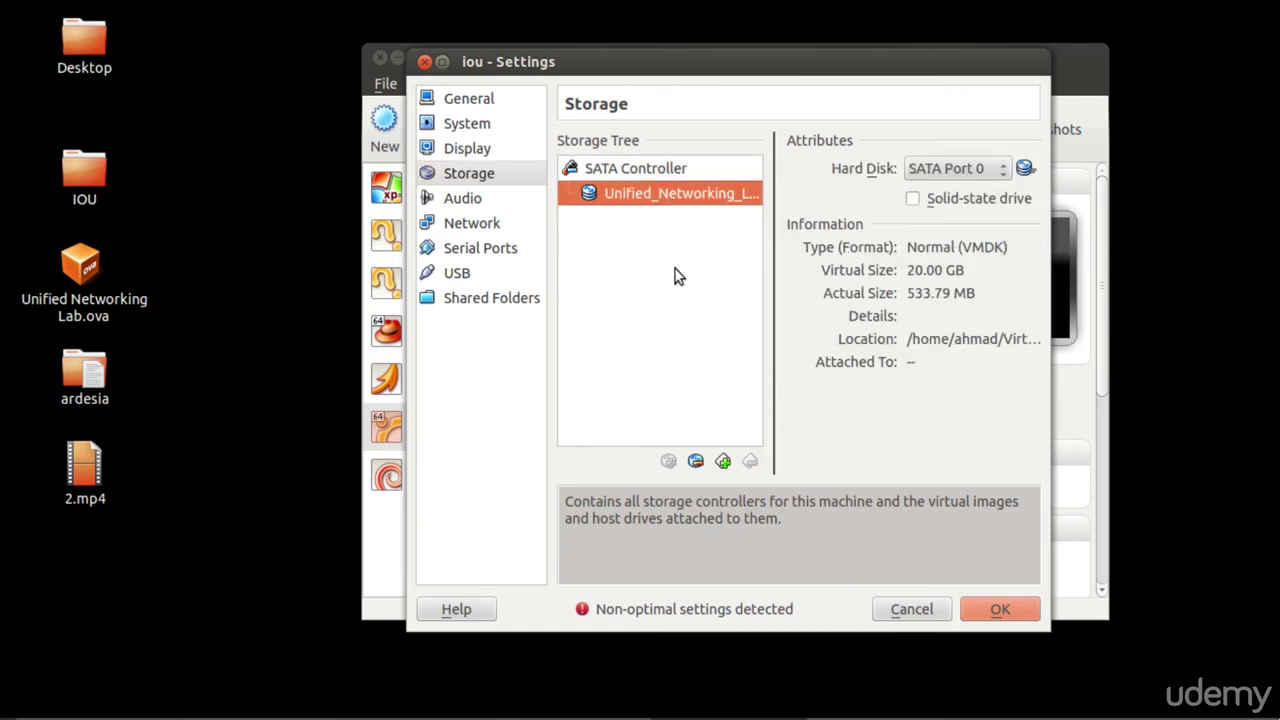
{"action": "left_click", "coordinate": [496, 228]}
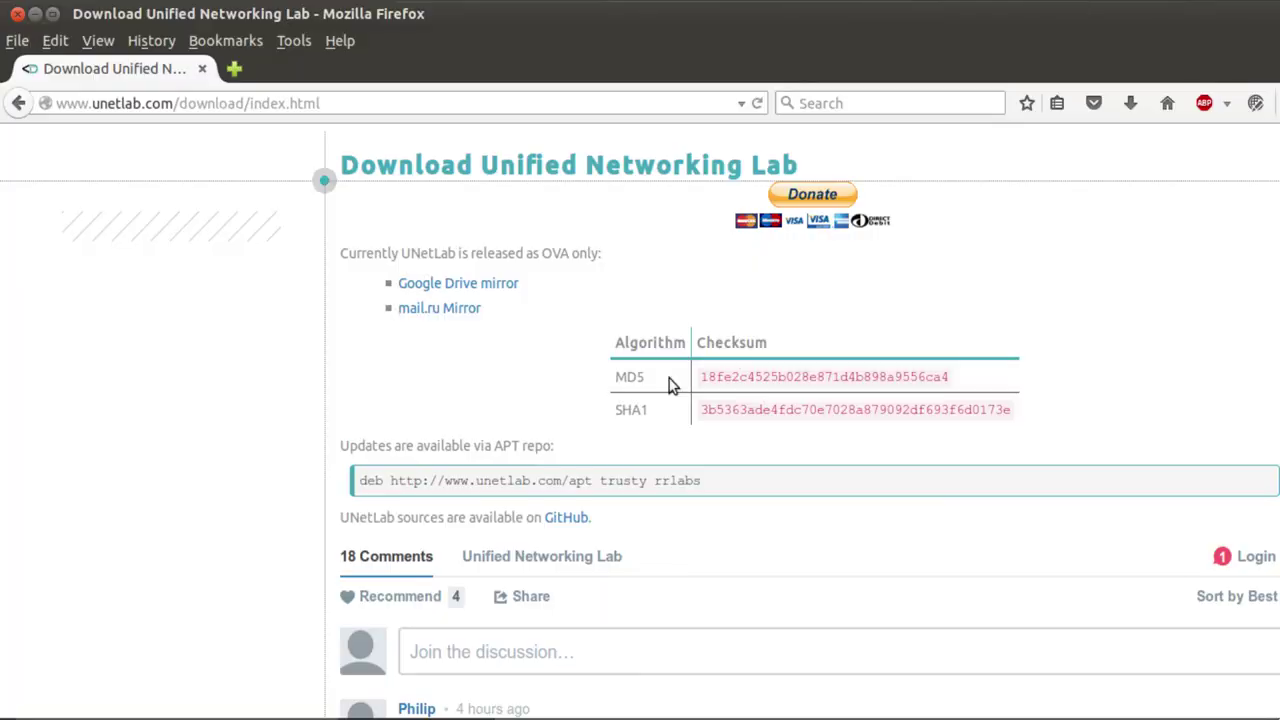
{"action": "scroll", "coordinate": [671, 385], "scroll_direction": "up", "scroll_amount": 10}
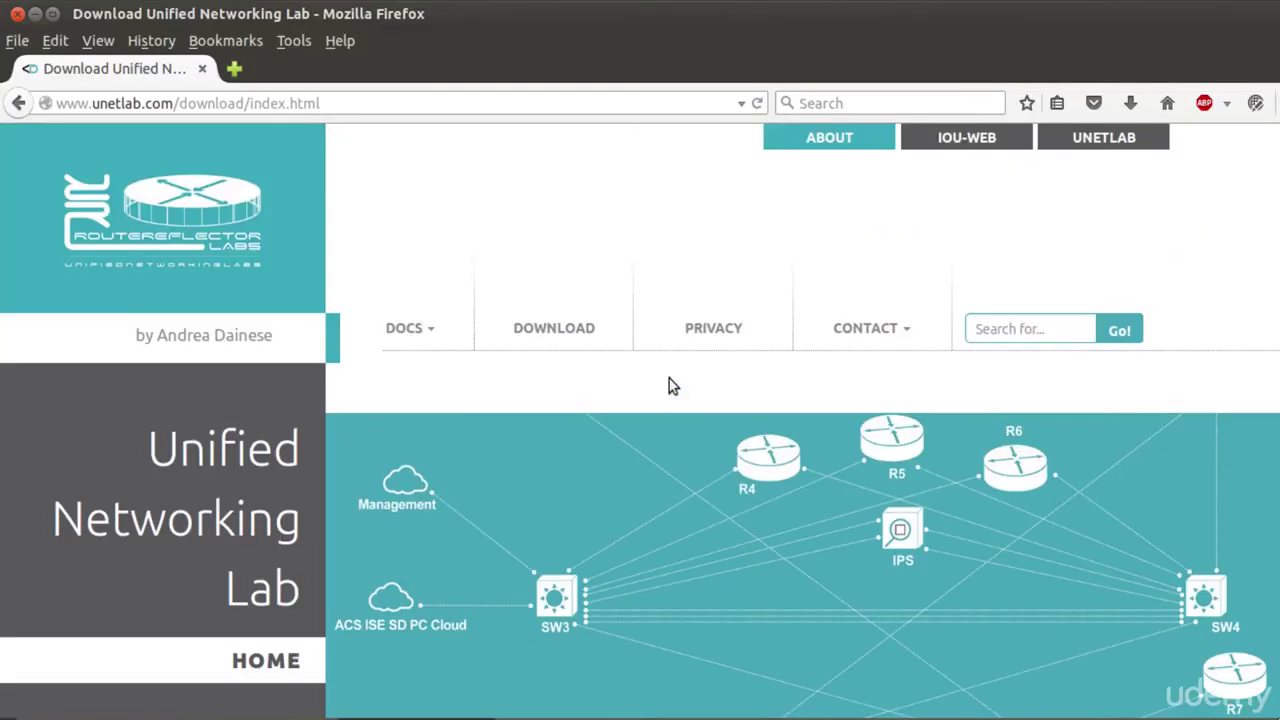
- Open DOCS > How To on unetlab.com and scroll down to the Installation how-tos
{"action": "left_click", "coordinate": [438, 334]}
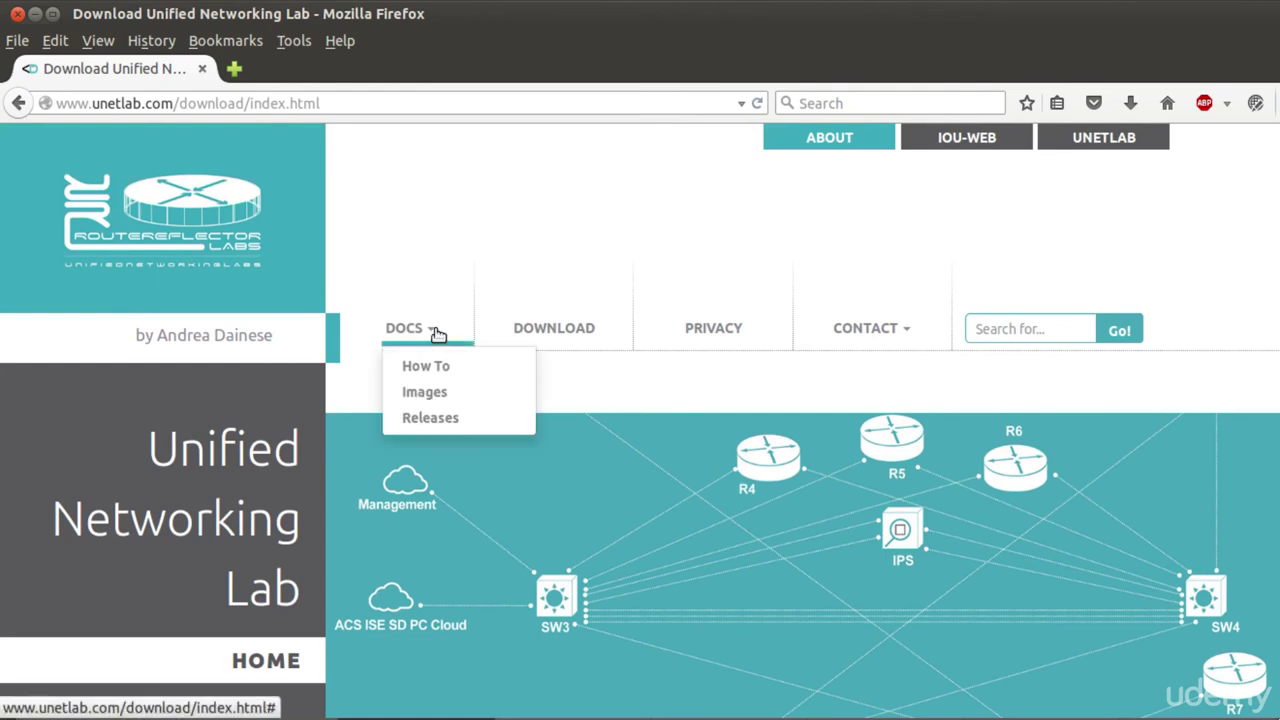
{"action": "left_click", "coordinate": [438, 368]}
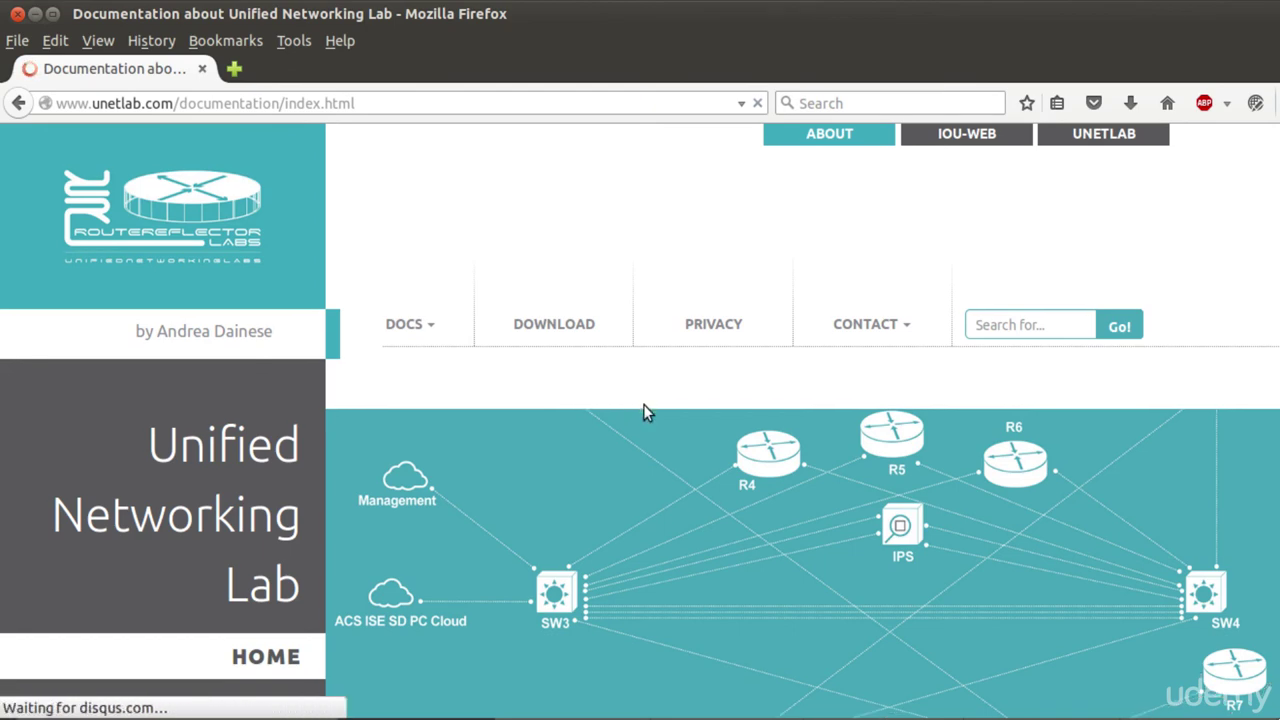
{"action": "scroll", "coordinate": [644, 410], "scroll_direction": "down", "scroll_amount": 3}
{"action": "scroll", "coordinate": [643, 410], "scroll_direction": "down", "scroll_amount": 1}
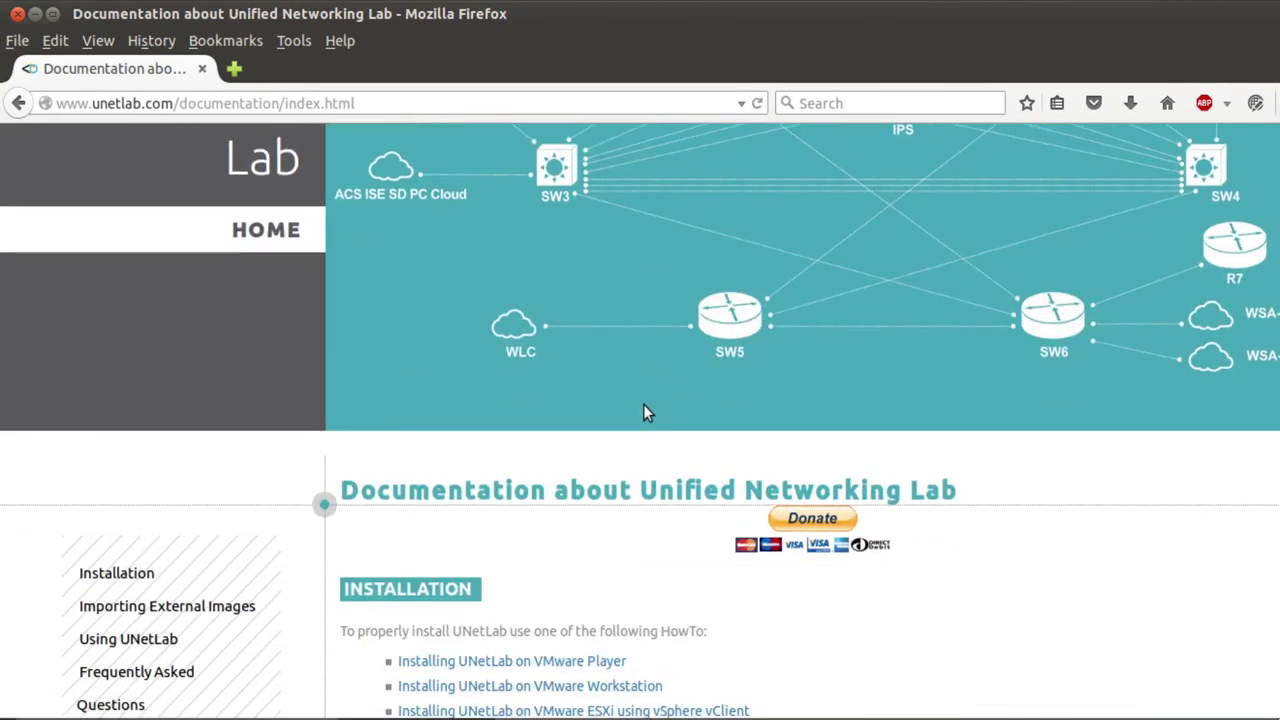
{"action": "scroll", "coordinate": [643, 405], "scroll_direction": "down", "scroll_amount": 2}
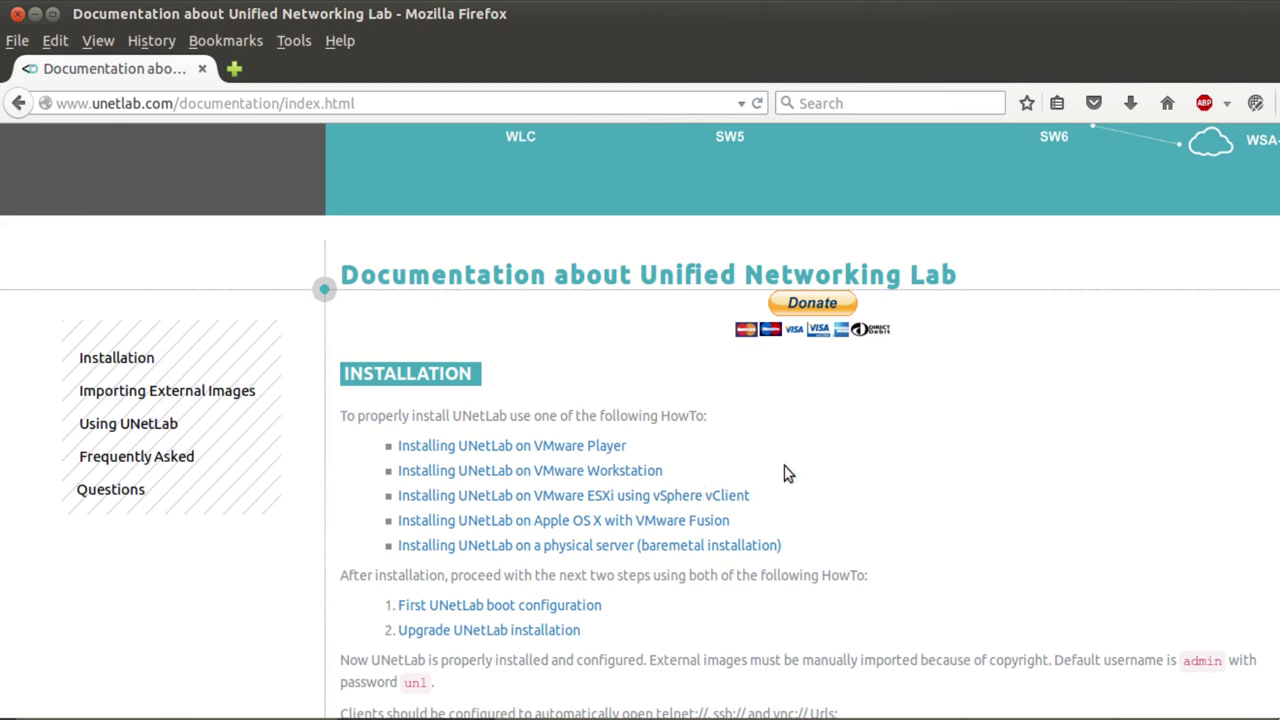
{"action": "scroll", "coordinate": [793, 470], "scroll_direction": "down", "scroll_amount": 4}
{"action": "scroll", "coordinate": [793, 466], "scroll_direction": "down", "scroll_amount": 2}
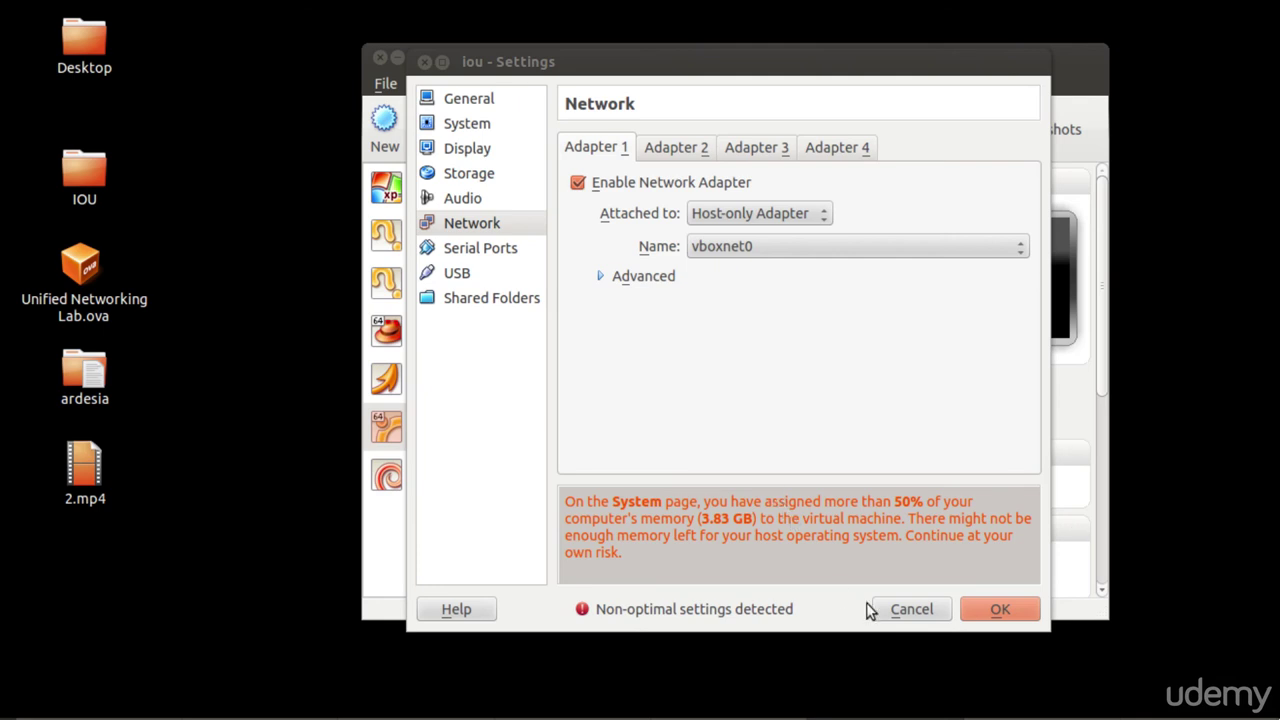
- Cancel the iou settings from the General page unchanged and start the iou VM
{"action": "left_click", "coordinate": [888, 426]}
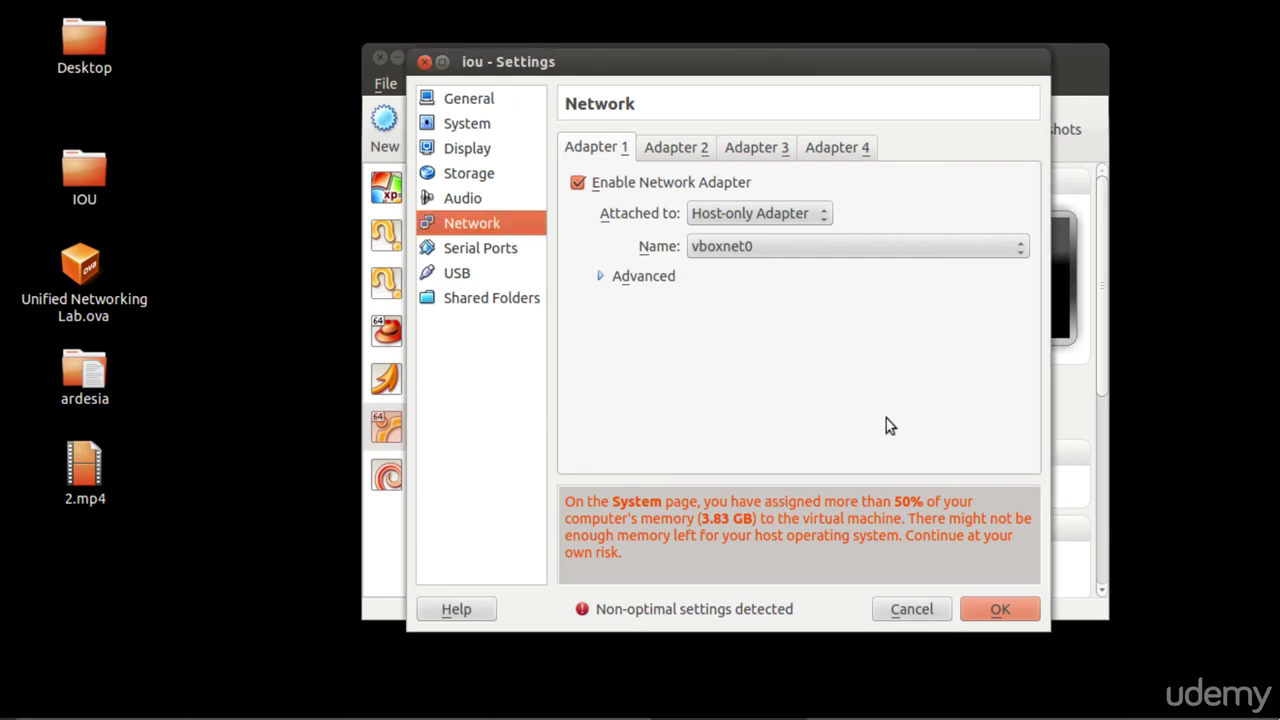
{"action": "left_click", "coordinate": [469, 101]}
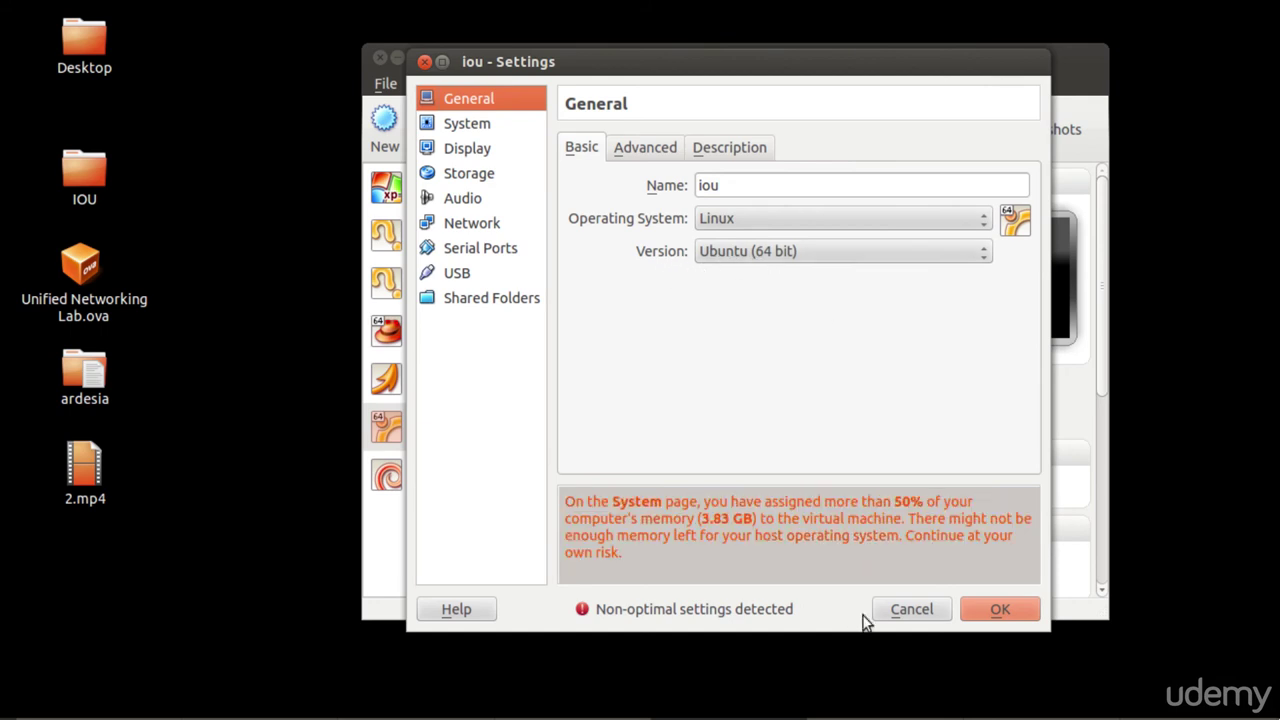
{"action": "left_click", "coordinate": [910, 610]}
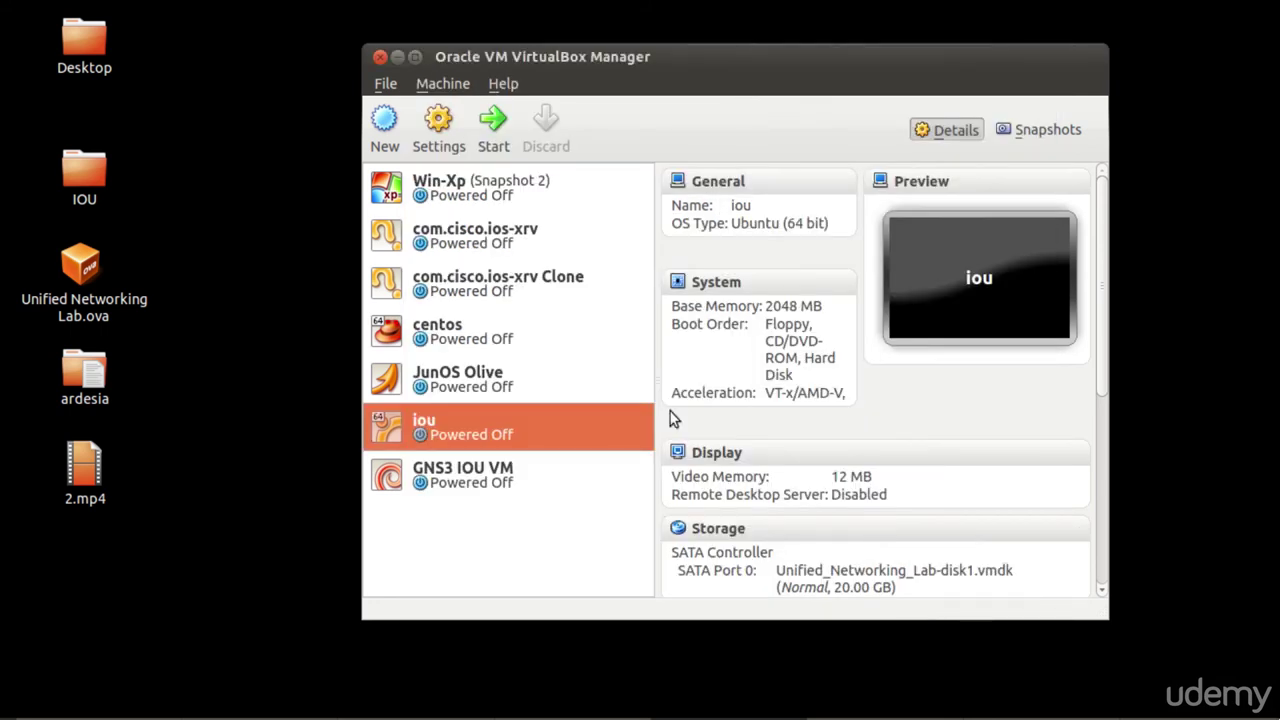
{"action": "left_click", "coordinate": [494, 133]}
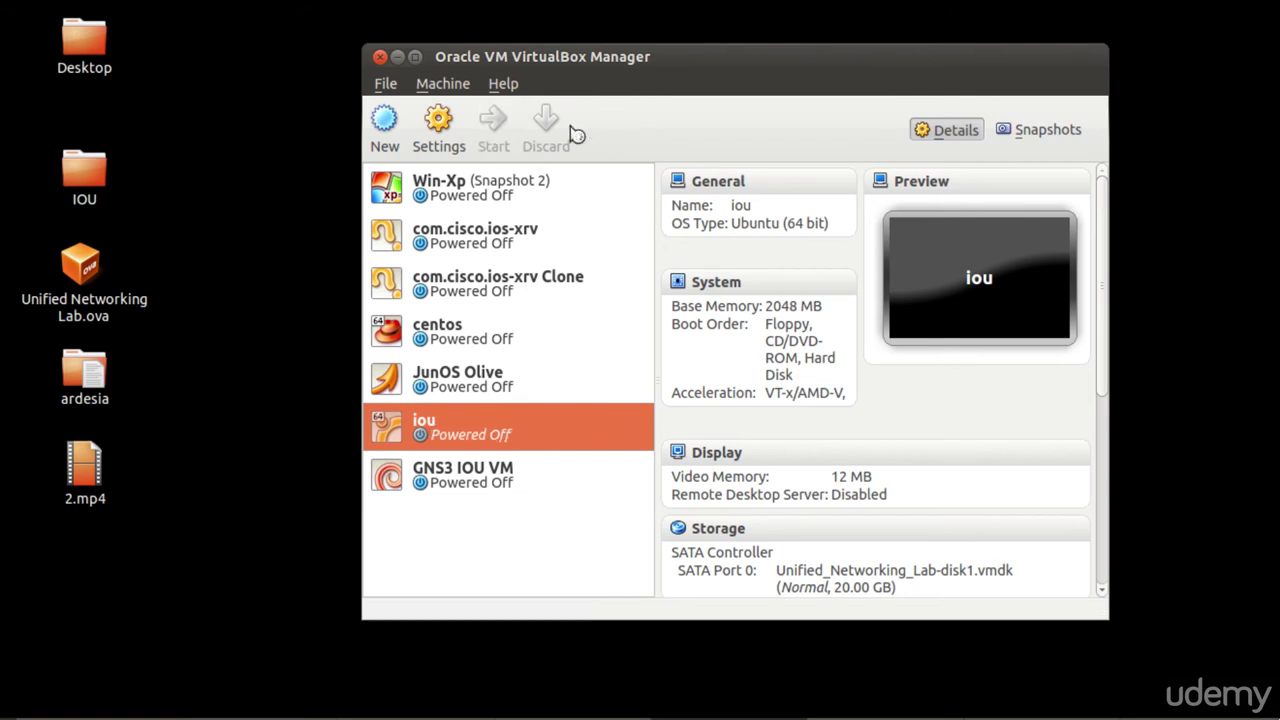
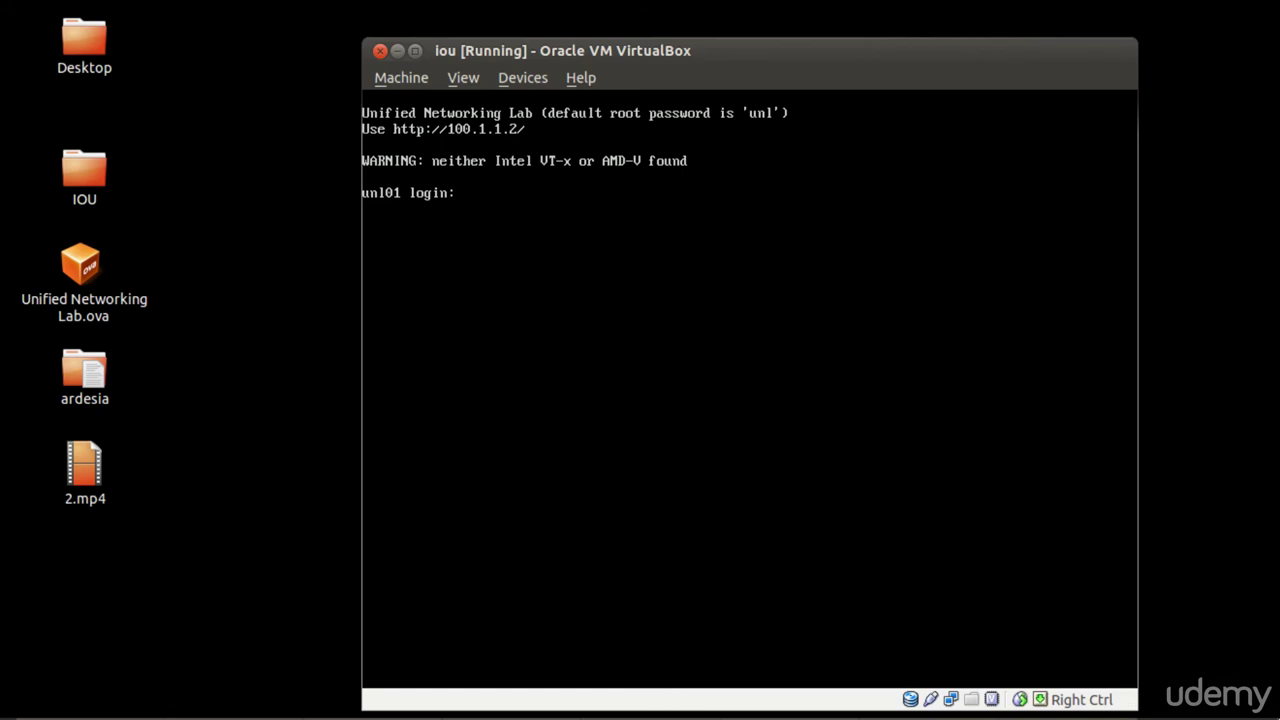
- Log in to the unl01 VM console as root with the root password
{"action": "type", "text": "root"}
{"action": "key", "text": "Return"}
{"action": "key", "text": "Return"}
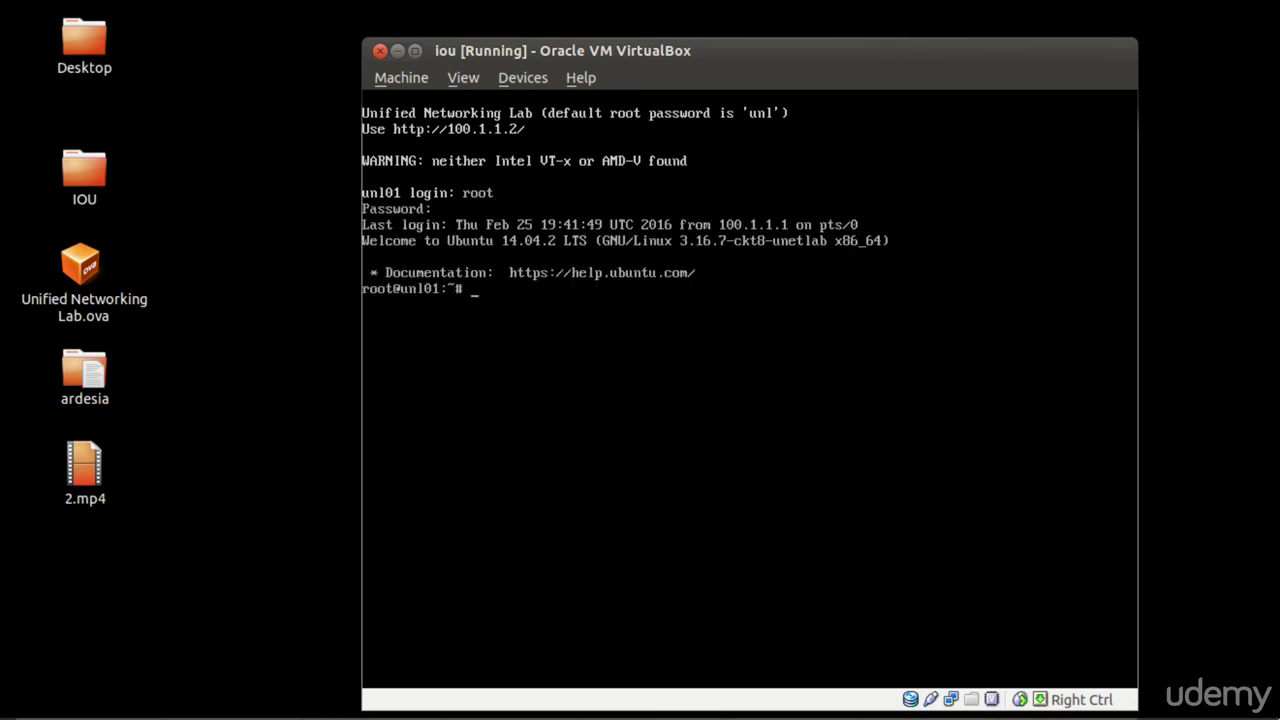
{"action": "key", "text": "Return"}
{"action": "key", "text": "Return"}
{"action": "key", "text": "Return"}
{"action": "key", "text": "Return"}
{"action": "key", "text": "Return"}
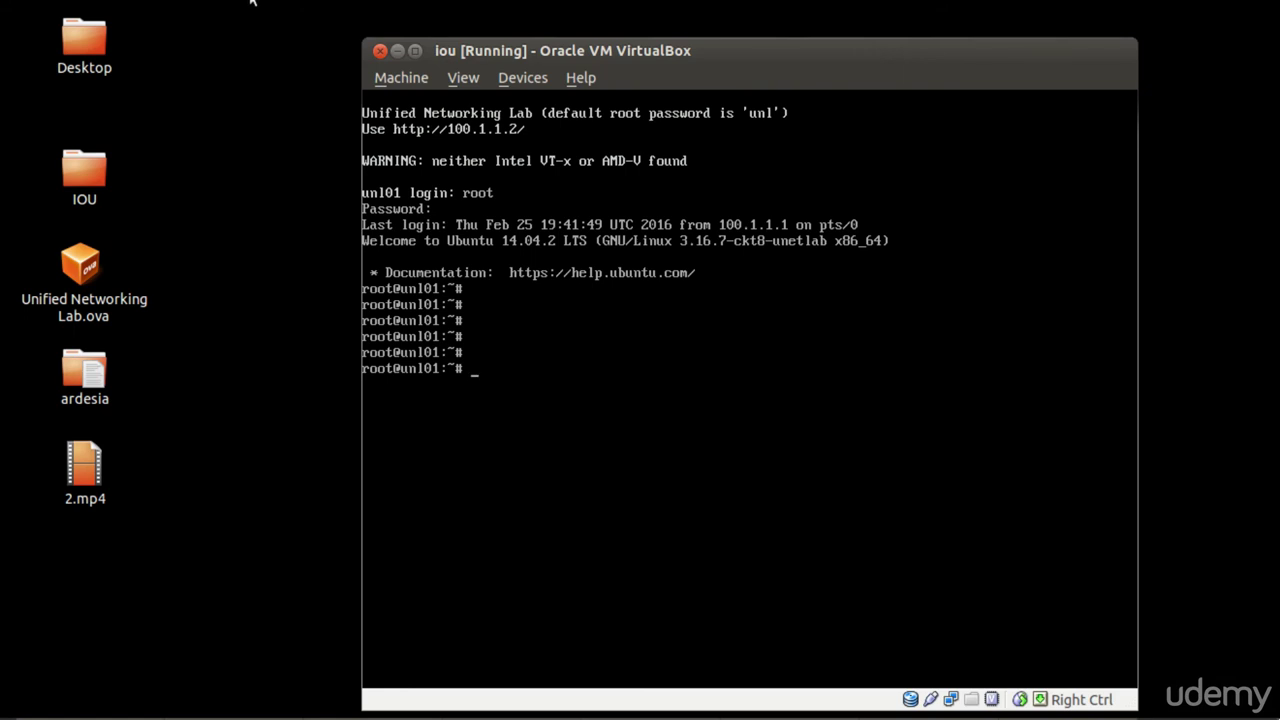
{"action": "key", "text": "ctrl+alt+t"}
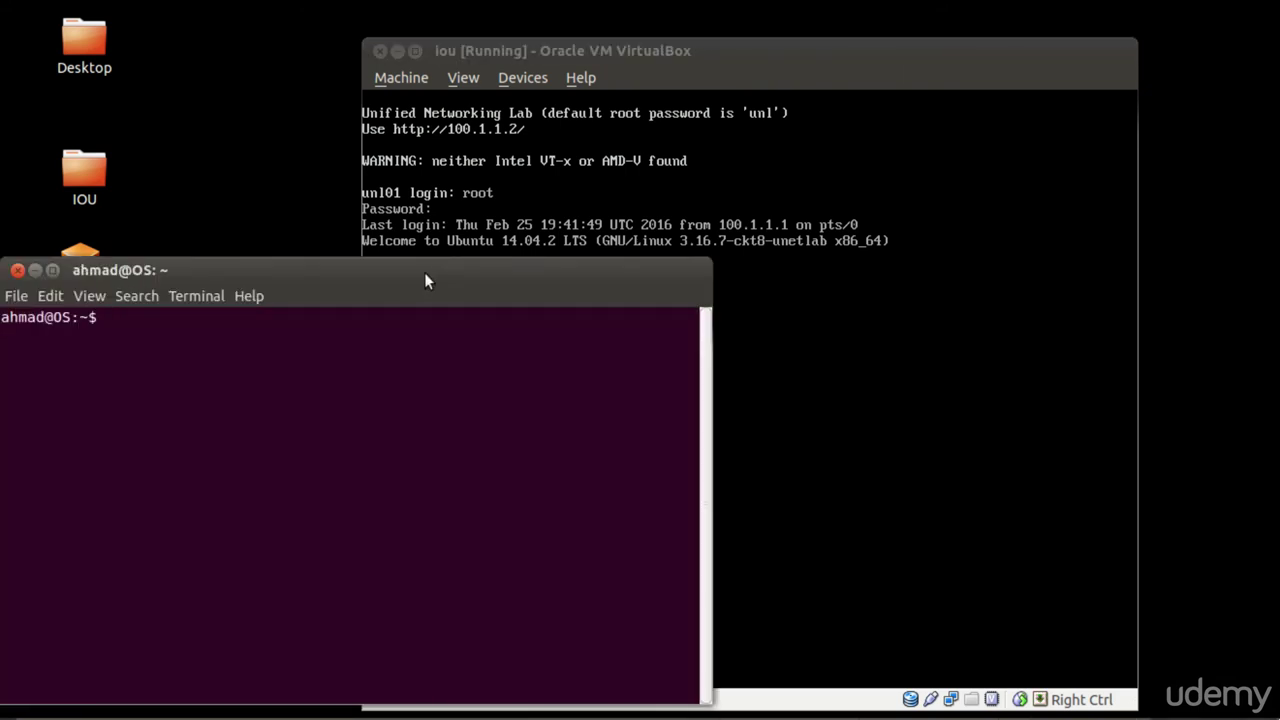
- Run ifconfig on the host and confirm vboxnet0 shows inet address 192.168.56.1
{"action": "left_click_drag", "start_coordinate": [414, 274], "coordinate": [843, 202]}
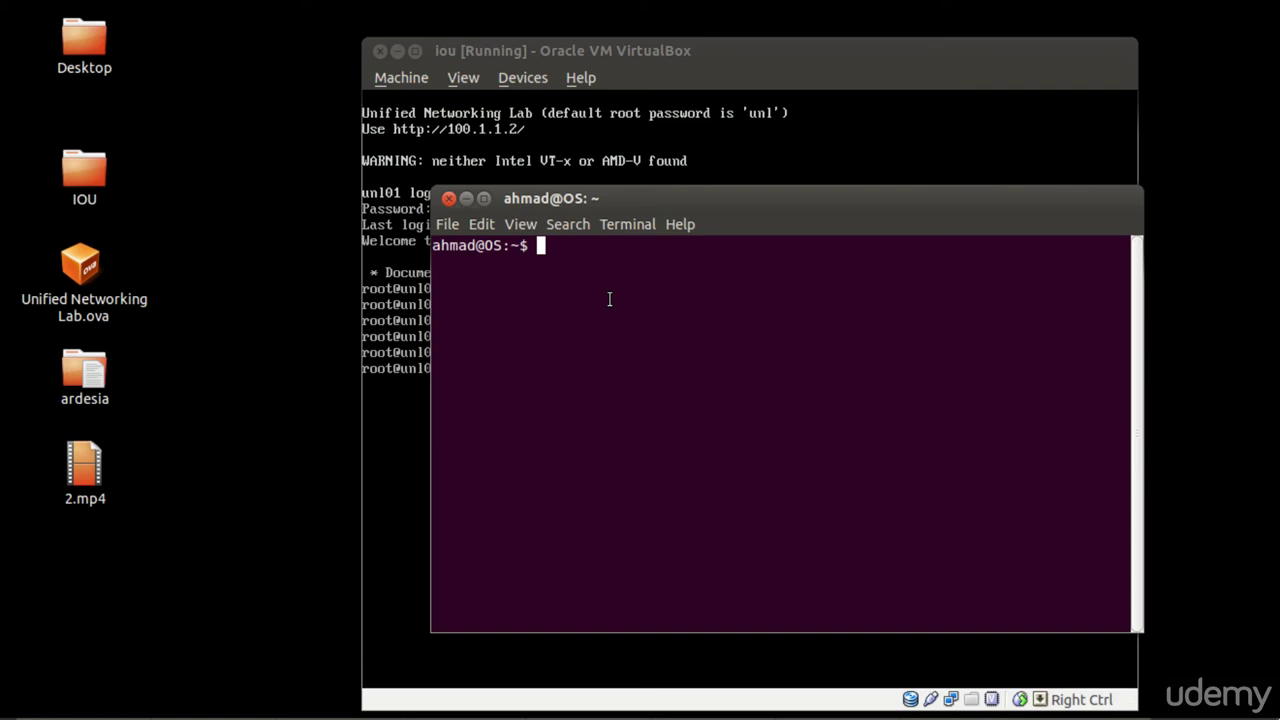
{"action": "left_click", "coordinate": [713, 51]}
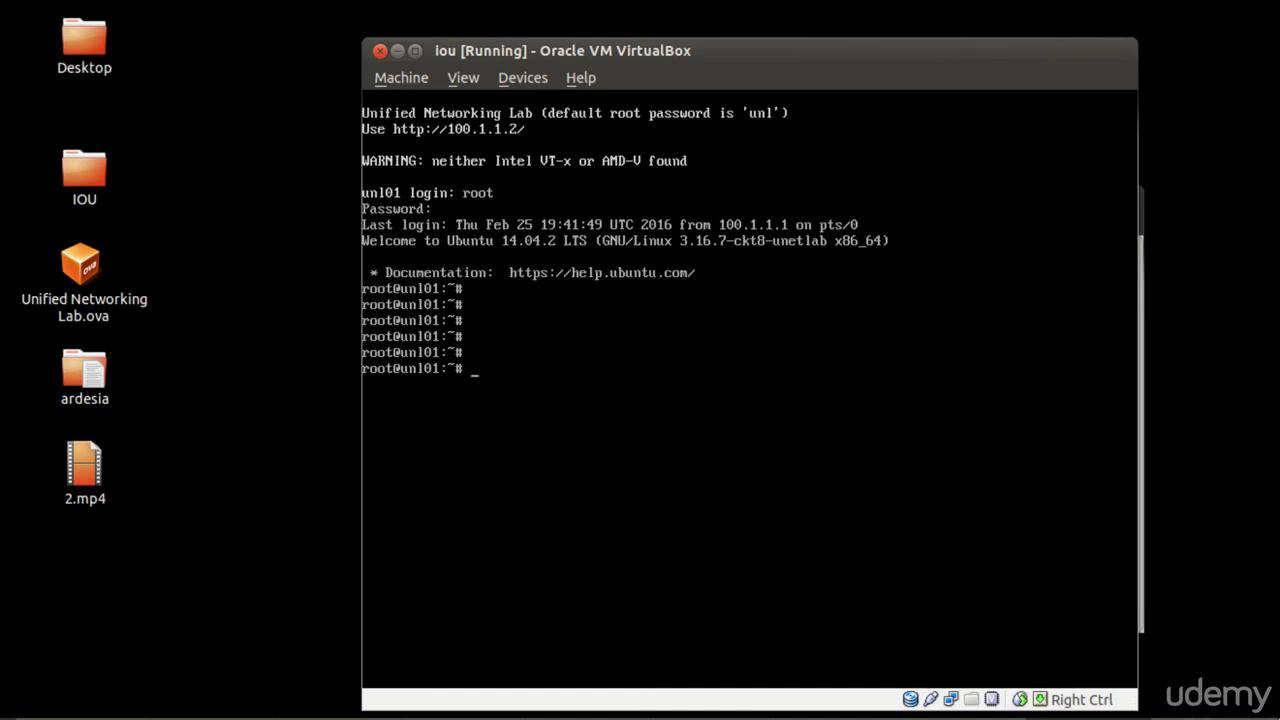
{"action": "left_click", "coordinate": [1141, 600]}
{"action": "type", "text": "ifconfig"}
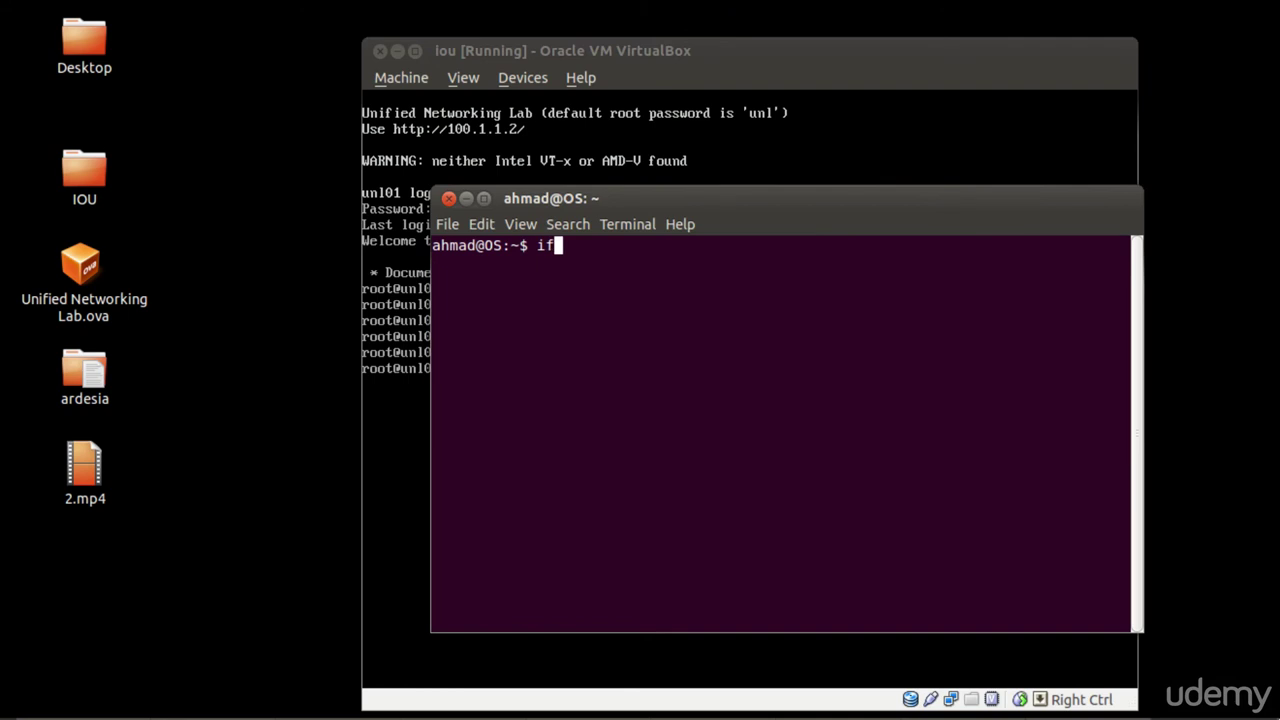
{"action": "key", "text": "Return"}
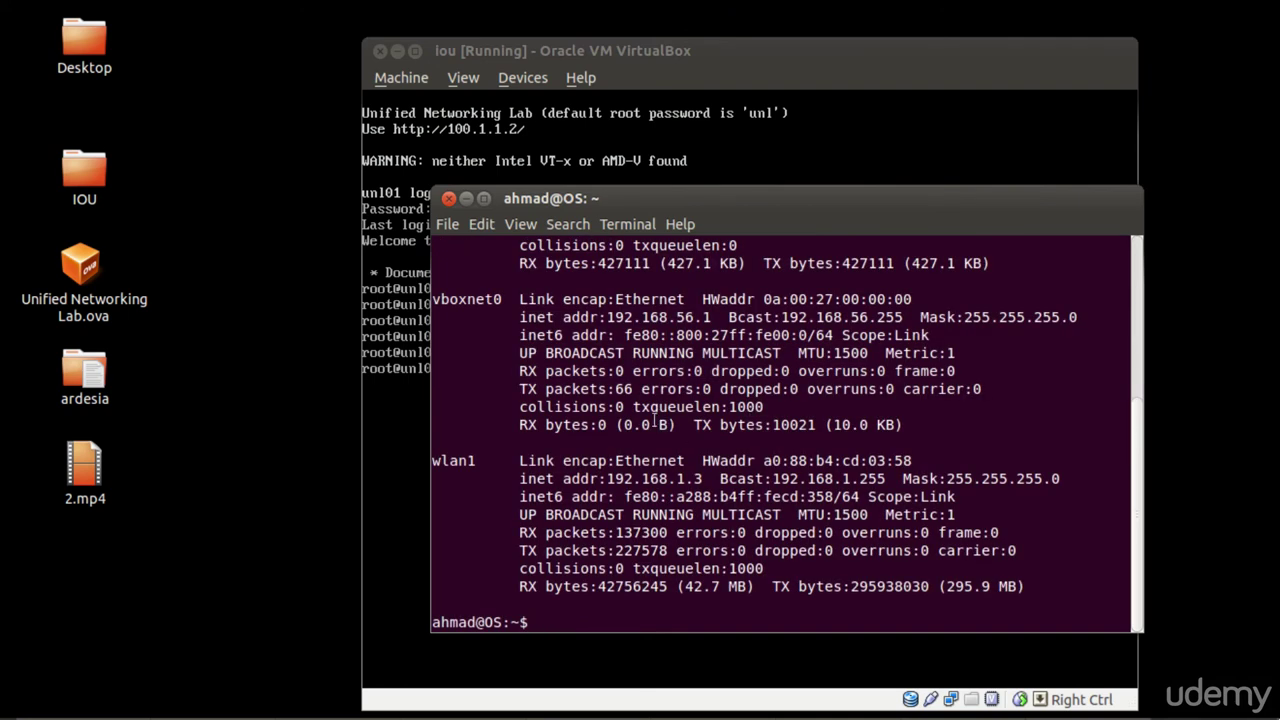
{"action": "double_click", "coordinate": [468, 300]}
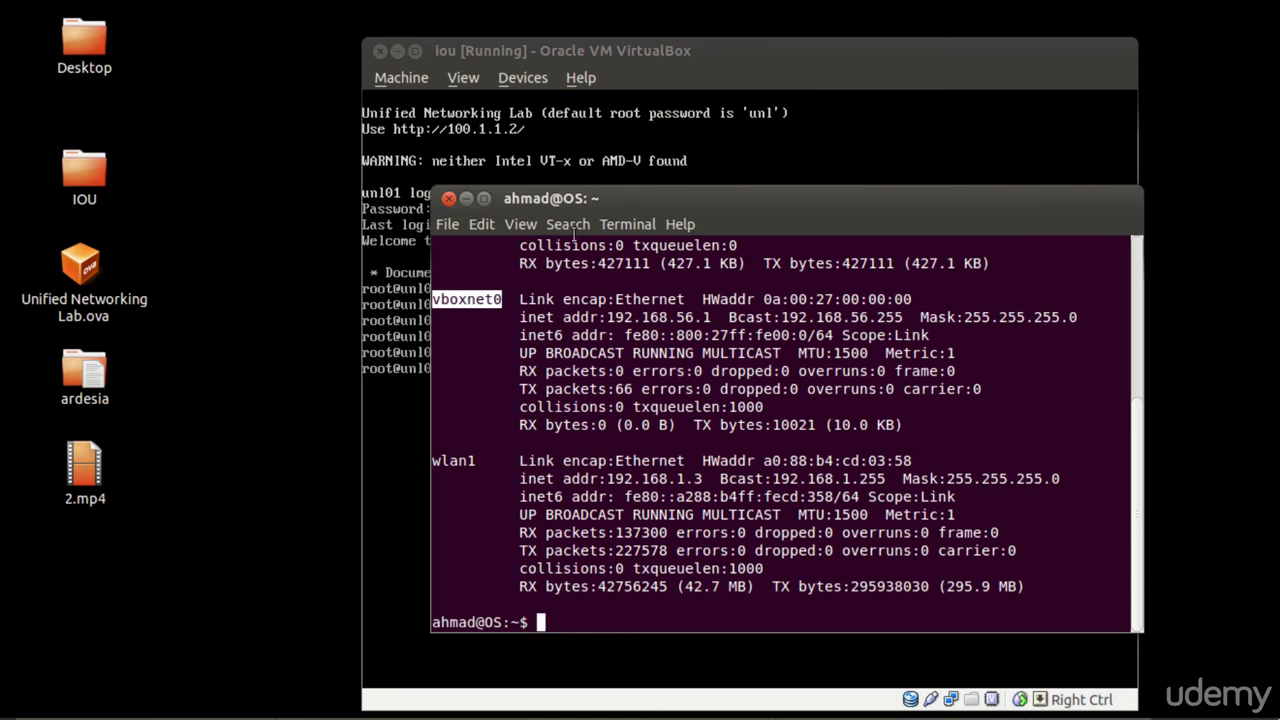
{"action": "left_click", "coordinate": [612, 316]}
{"action": "left_click_drag", "start_coordinate": [609, 316], "coordinate": [711, 317]}
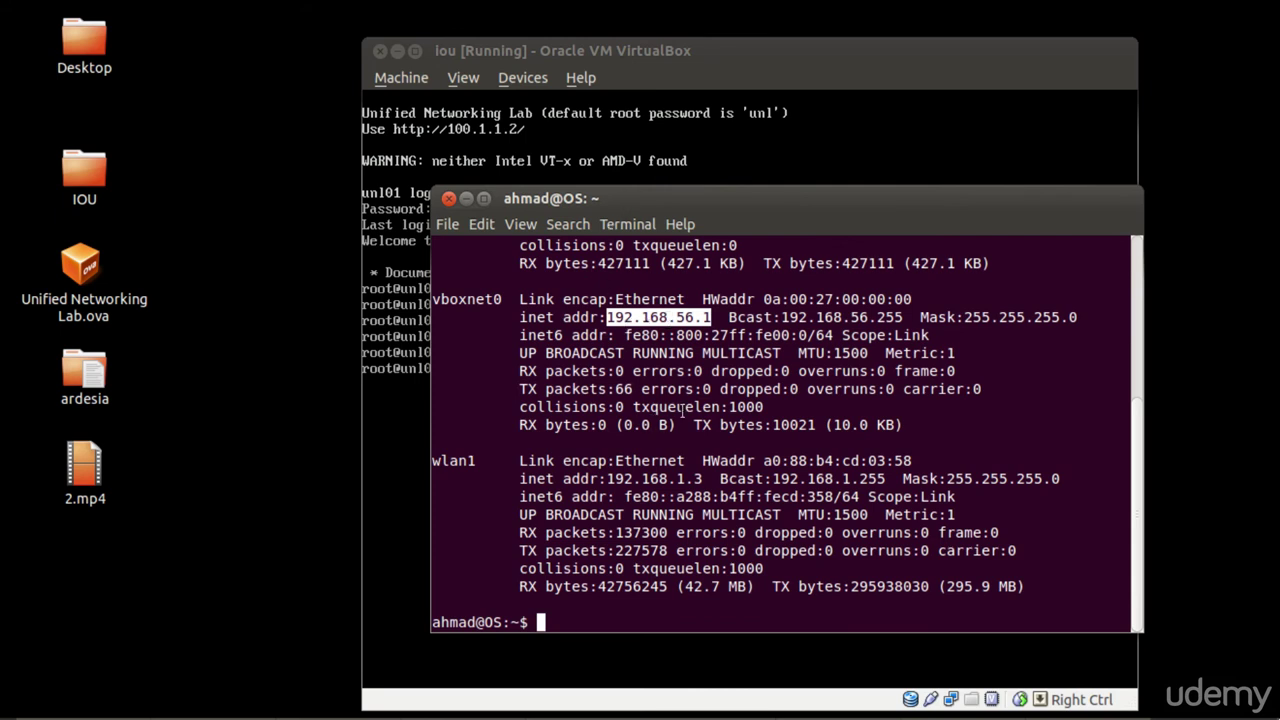
{"action": "left_click", "coordinate": [684, 410]}
- Readdress vboxnet0 to 100.1.1.1/24 with sudo ifconfig
{"action": "type", "text": "sudo"}
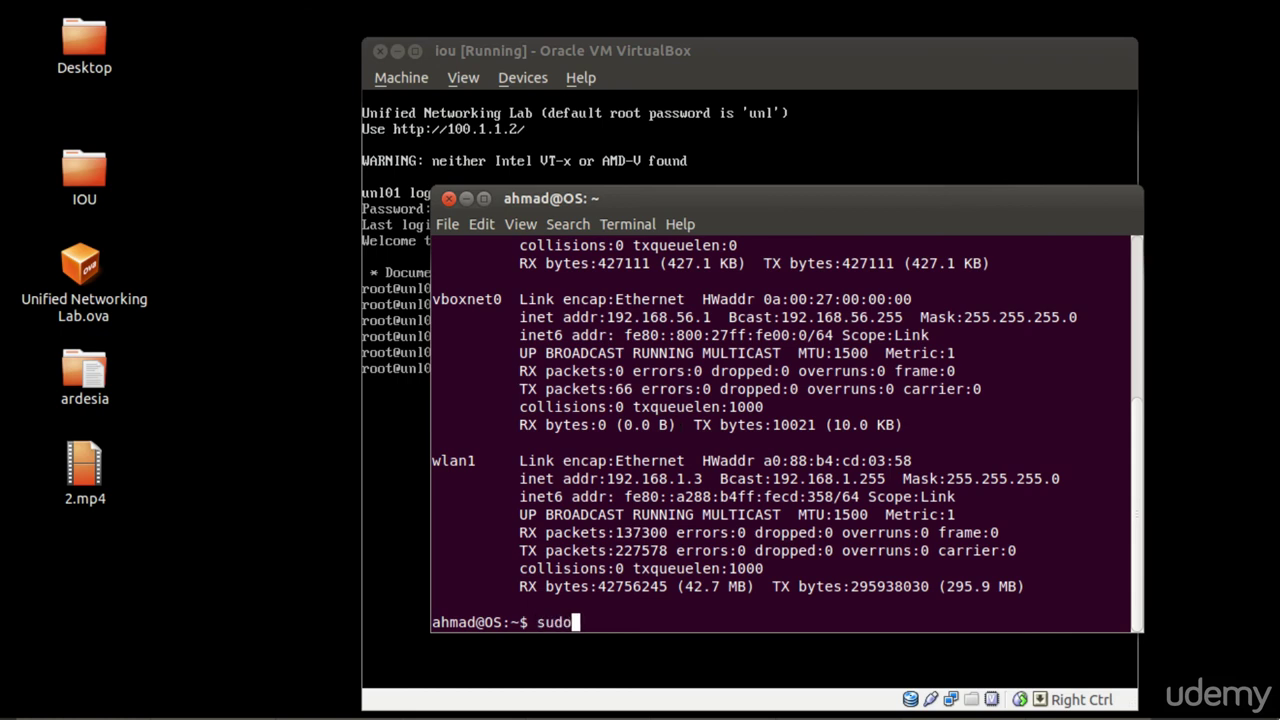
{"action": "type", "text": " ifconfig vb"}
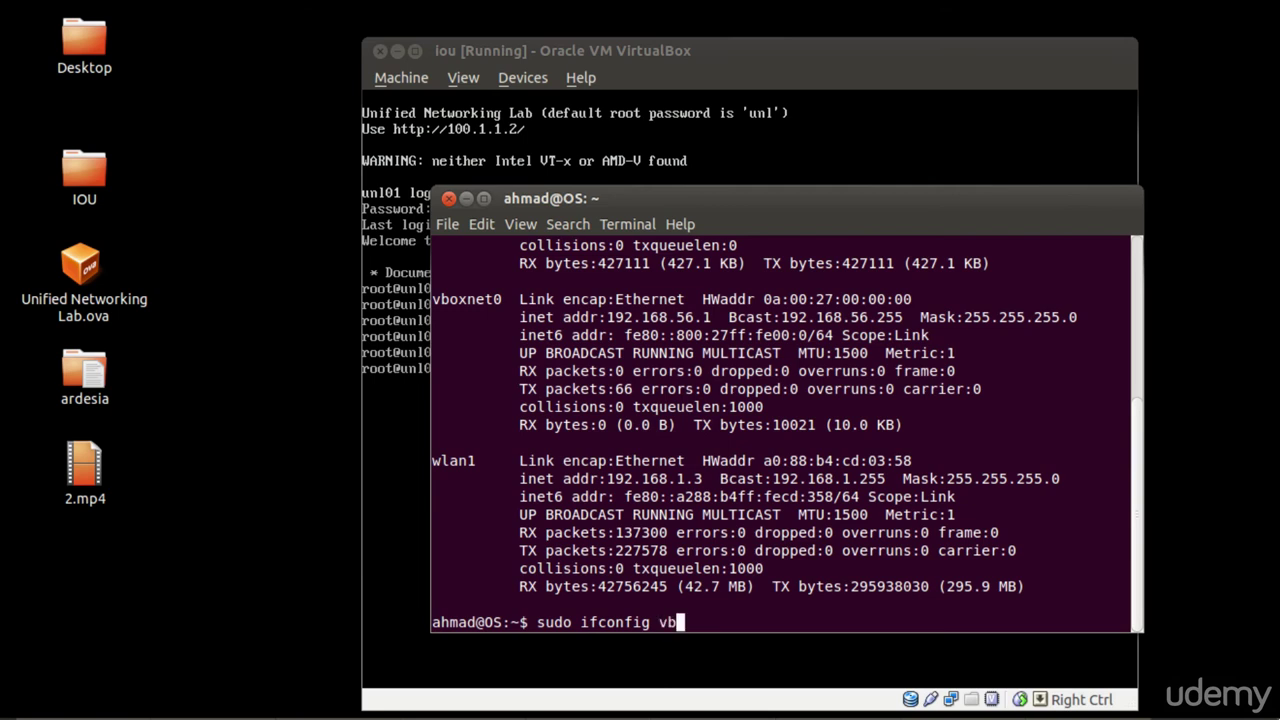
{"action": "type", "text": "oxnet0 100"}
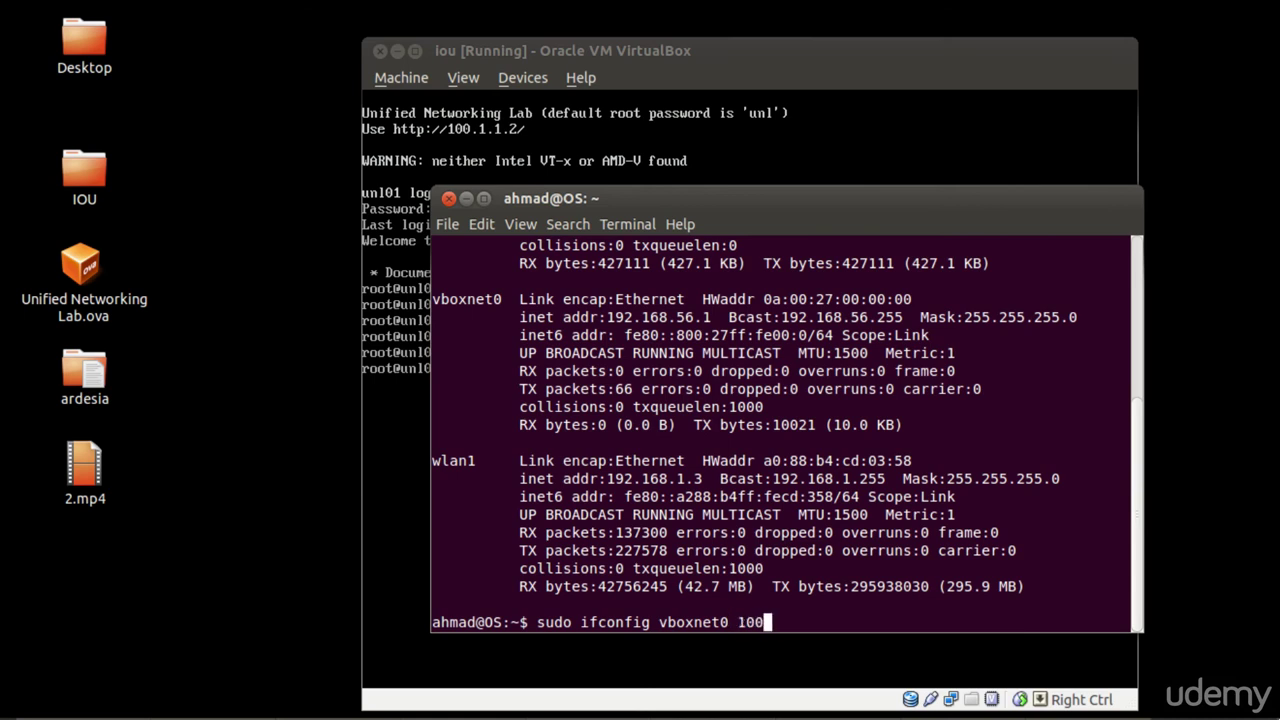
{"action": "type", "text": ".1.1.1/24"}
{"action": "key", "text": "Return"}
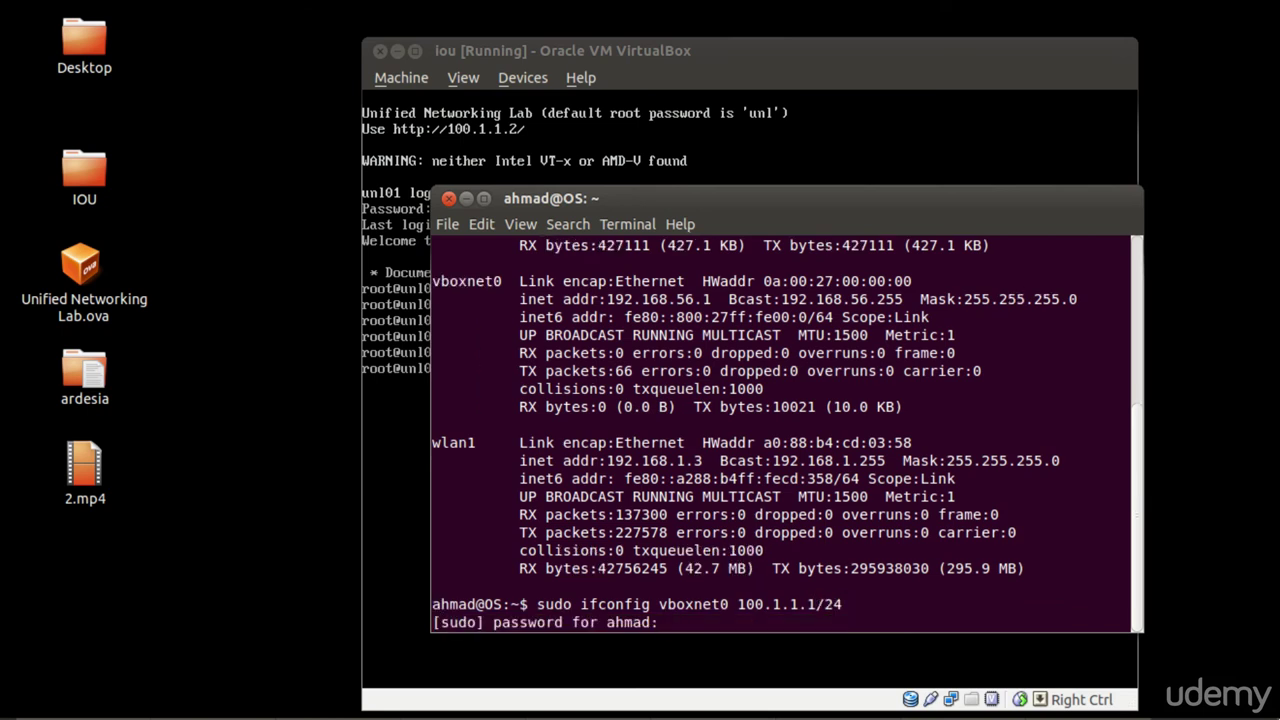
{"action": "key", "text": "Return"}
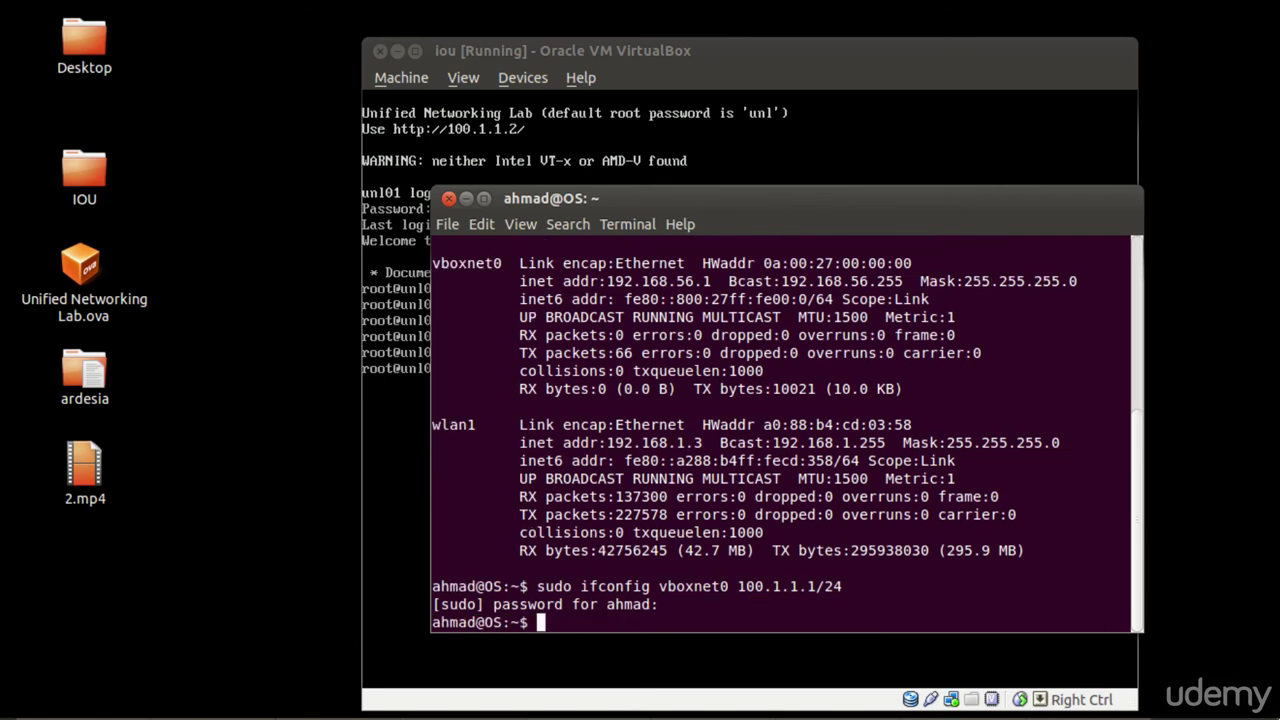
{"action": "key", "text": "Return"}
{"action": "key", "text": "Return"}
- Ping 100.1.1.2 and confirm three replies with 0% loss
{"action": "type", "text": "ping 1"}
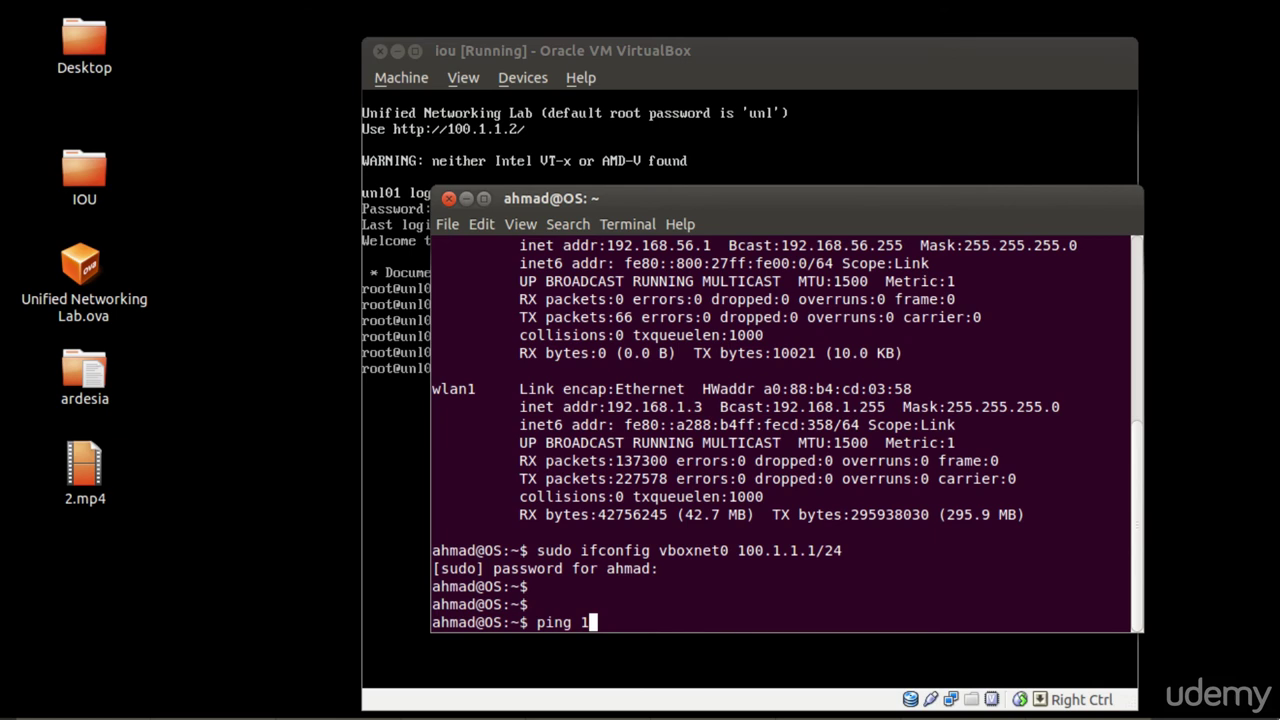
{"action": "type", "text": "00.1.1.2"}
{"action": "key", "text": "Return"}
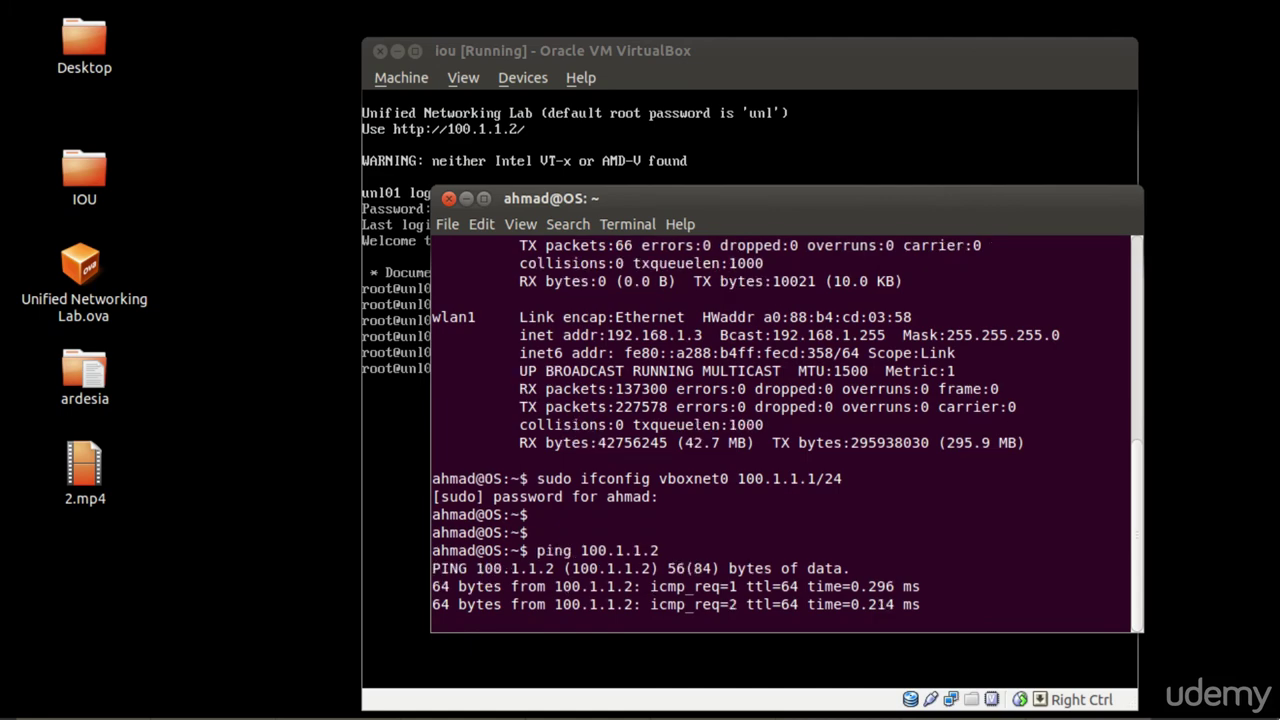
{"action": "key", "text": "ctrl+c"}
{"action": "key", "text": "ctrl+c"}
{"action": "key", "text": "ctrl+c"}
{"action": "type", "text": "tel"}
{"action": "key", "text": "BackSpace"}
{"action": "key", "text": "BackSpace"}
{"action": "key", "text": "BackSpace"}
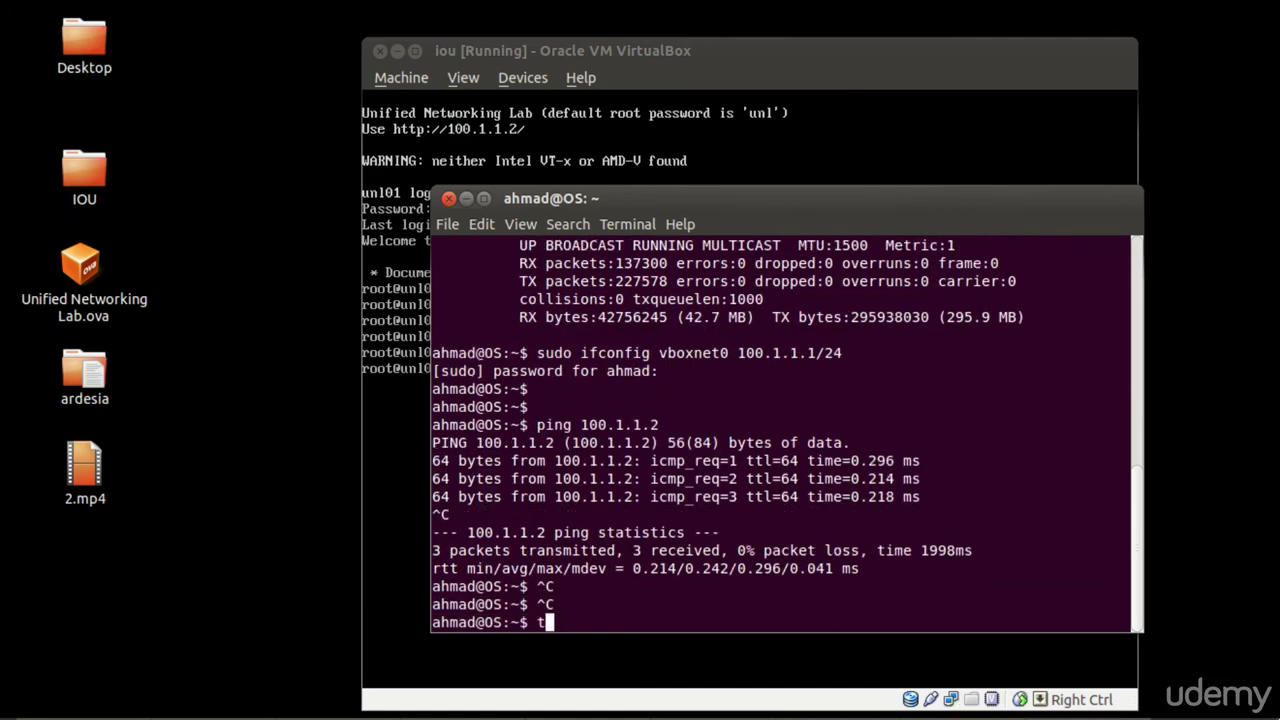
{"action": "type", "text": "ssh 1"}
{"action": "key", "text": "BackSpace"}
{"action": "type", "text": "root"}
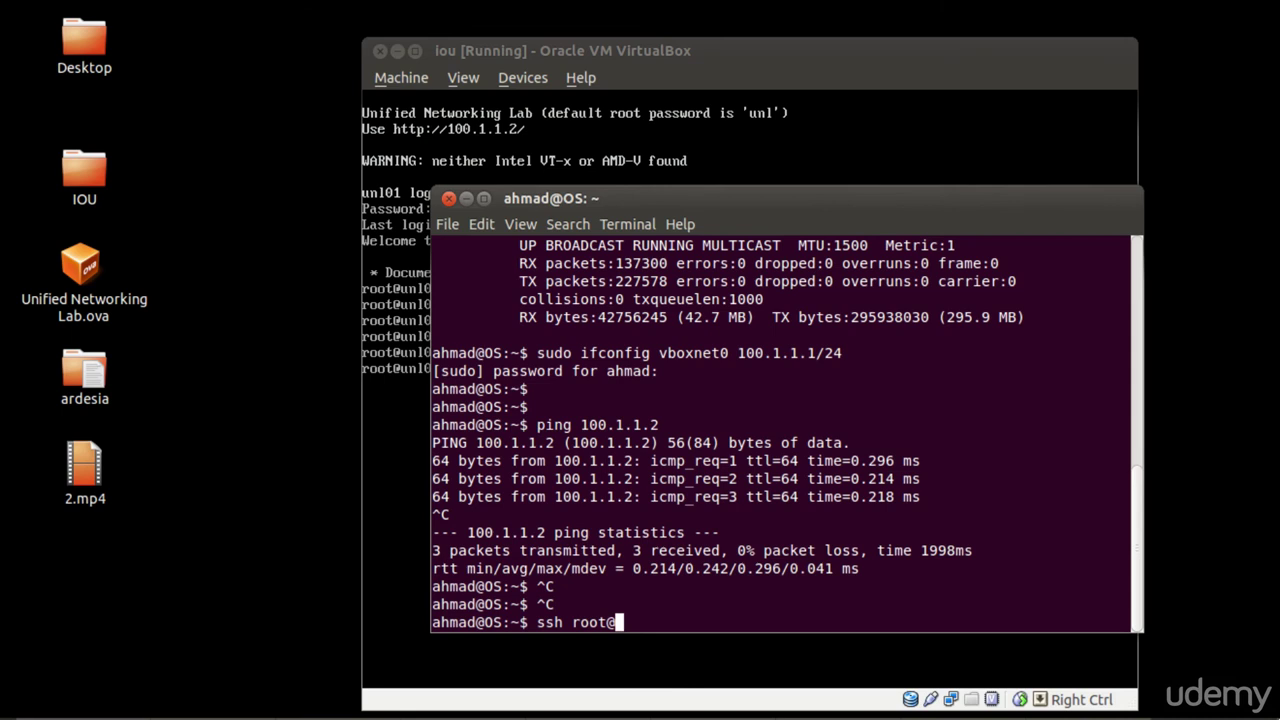
{"action": "type", "text": "@100.1.1.2"}
- Log in over SSH as root to unl01 at 100.1.1.2, then minimize the VM console
{"action": "key", "text": "Return"}
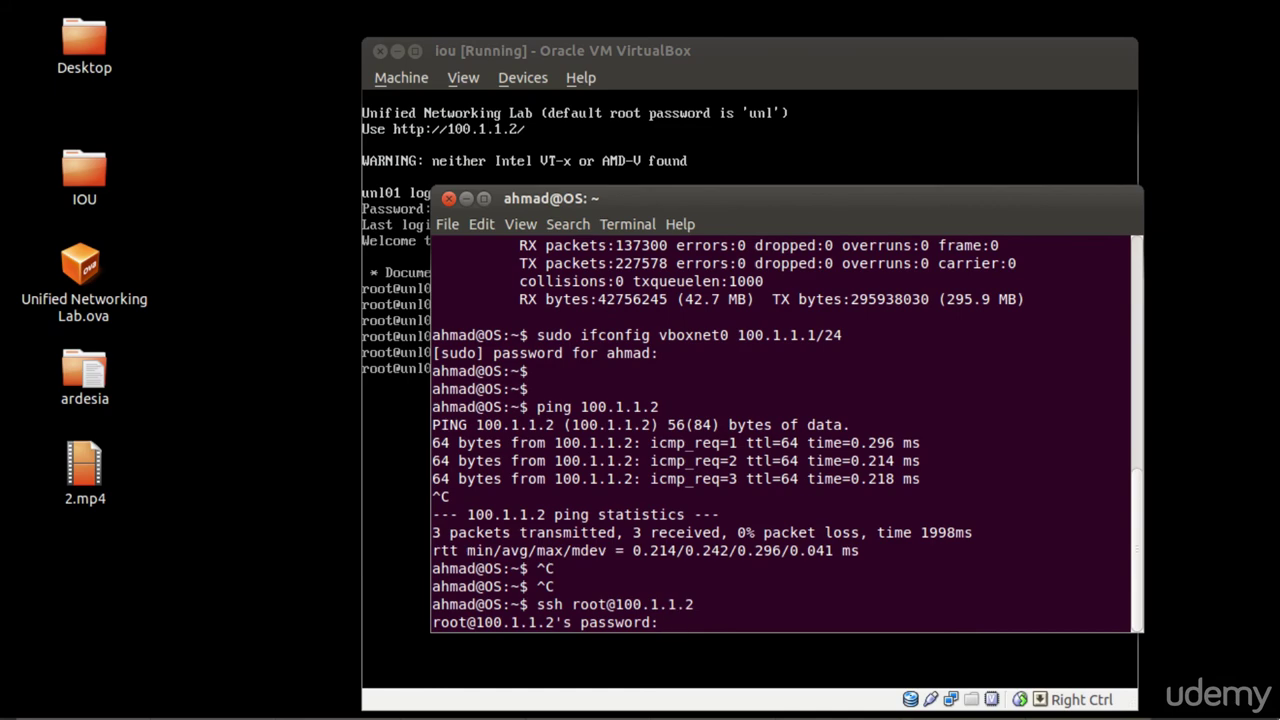
{"action": "key", "text": "Return"}
{"action": "key", "text": "Return"}
{"action": "key", "text": "Return"}
{"action": "key", "text": "Return"}
{"action": "key", "text": "Return"}
{"action": "key", "text": "Return"}
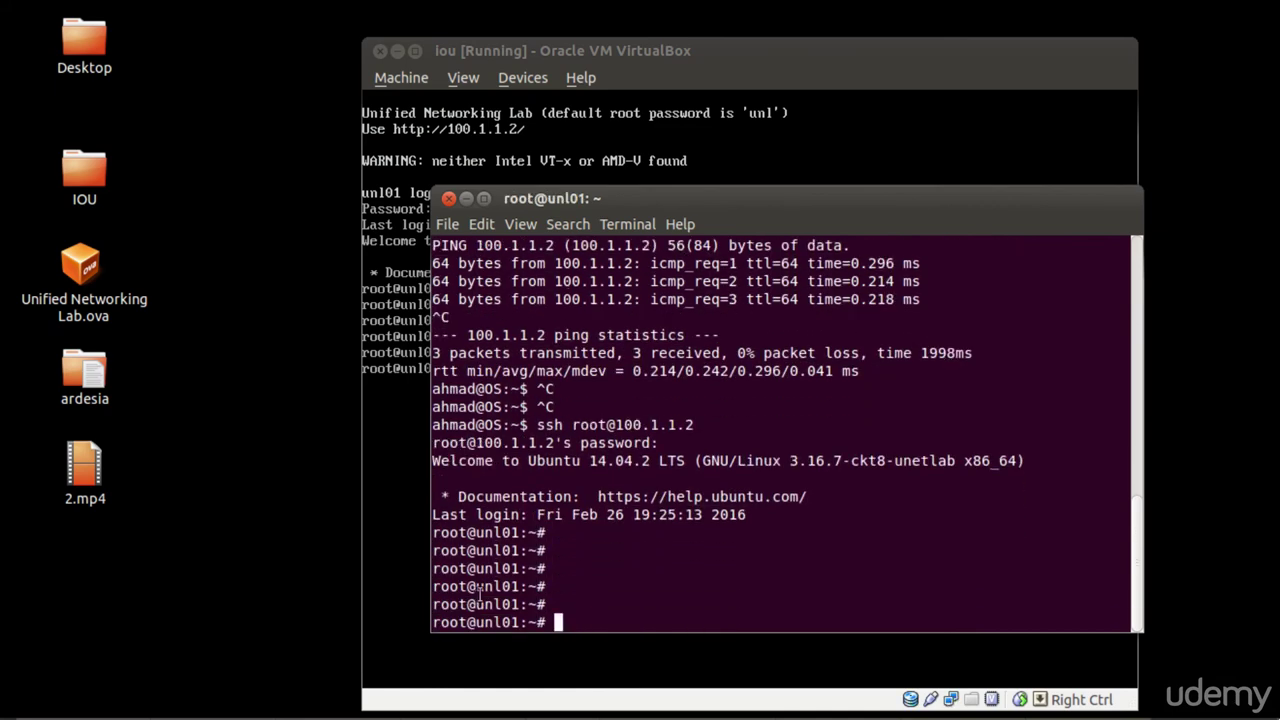
{"action": "left_click_drag", "start_coordinate": [433, 533], "coordinate": [518, 532]}
{"action": "left_click", "coordinate": [641, 556]}
{"action": "key", "text": "Return"}
{"action": "key", "text": "Return"}
{"action": "key", "text": "Return"}
{"action": "key", "text": "Return"}
{"action": "key", "text": "Return"}
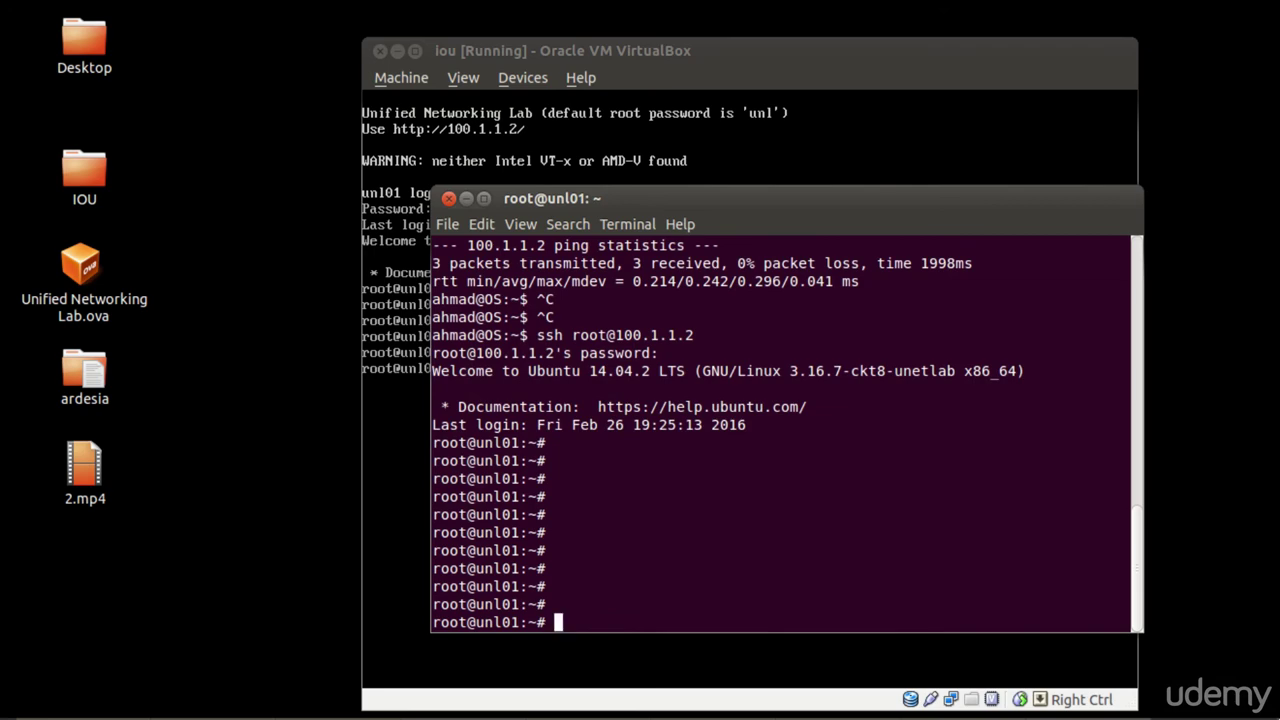
{"action": "left_click", "coordinate": [553, 53]}
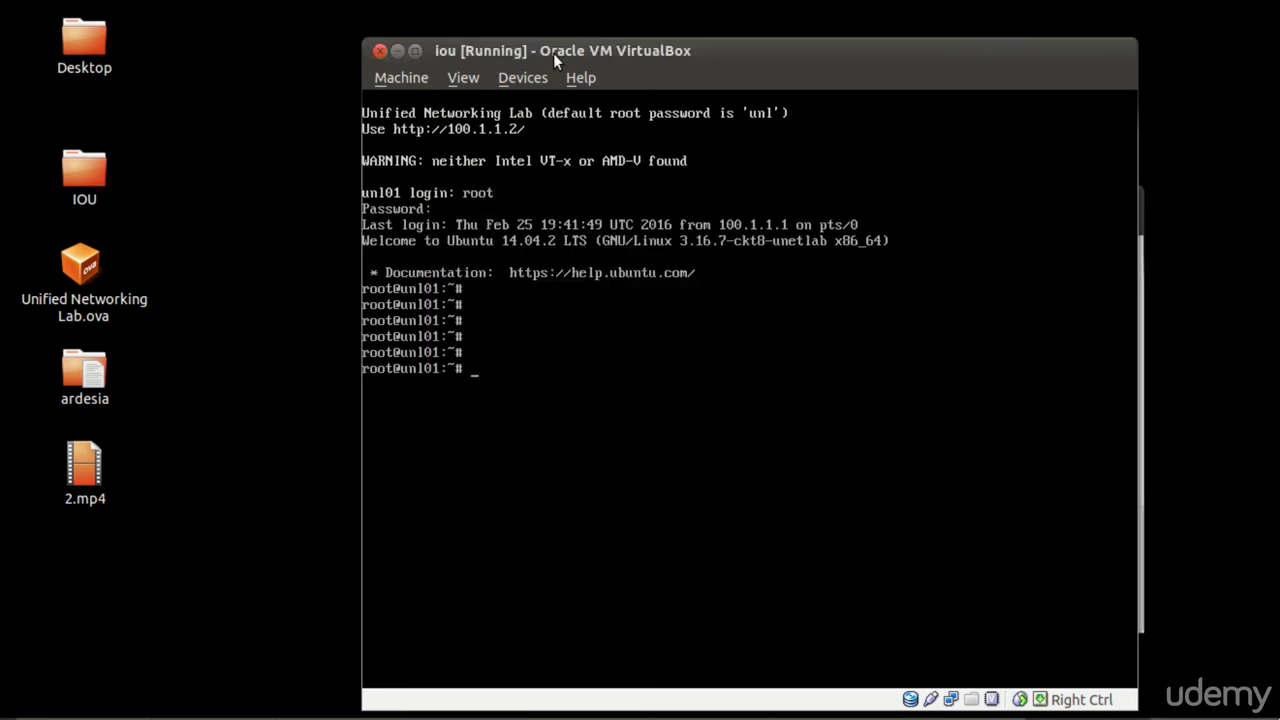
{"action": "left_click", "coordinate": [396, 54]}
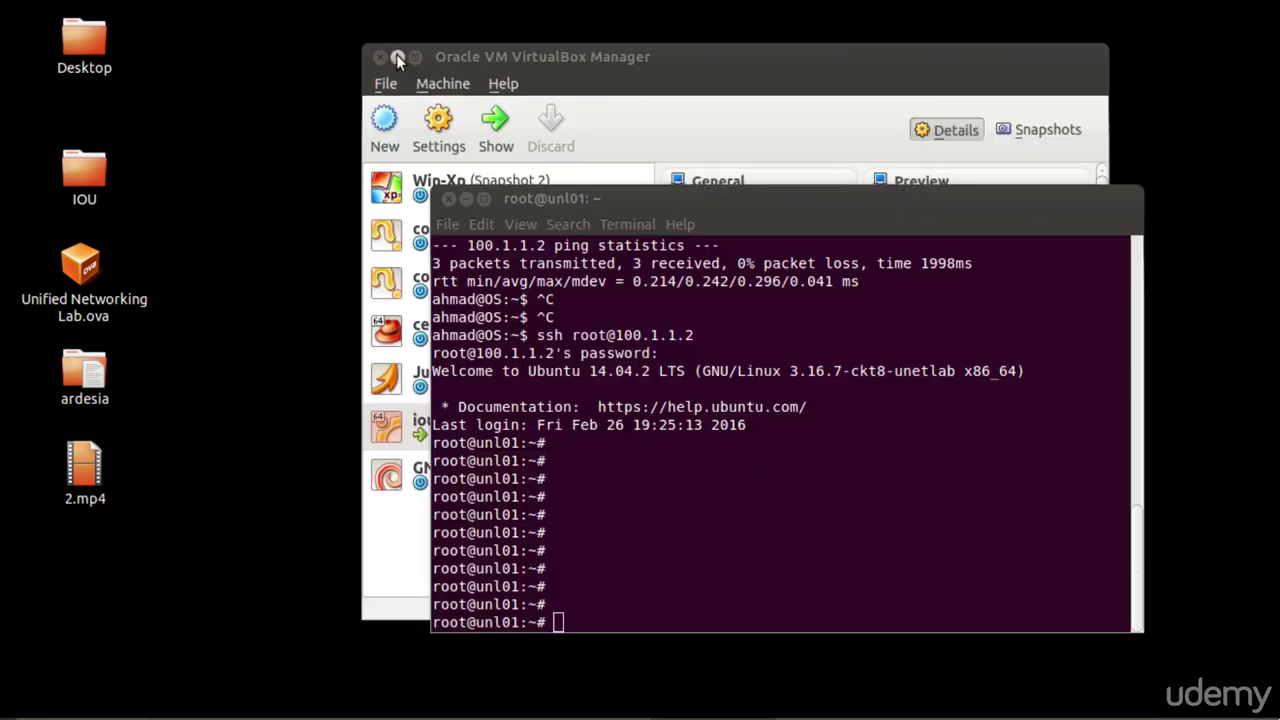
- Tab-complete cd /opt/ to show ovf, qemu, qemu-1.3.1, qemu-2.0.2 and unetlab
{"action": "left_click_drag", "start_coordinate": [711, 206], "coordinate": [675, 183]}
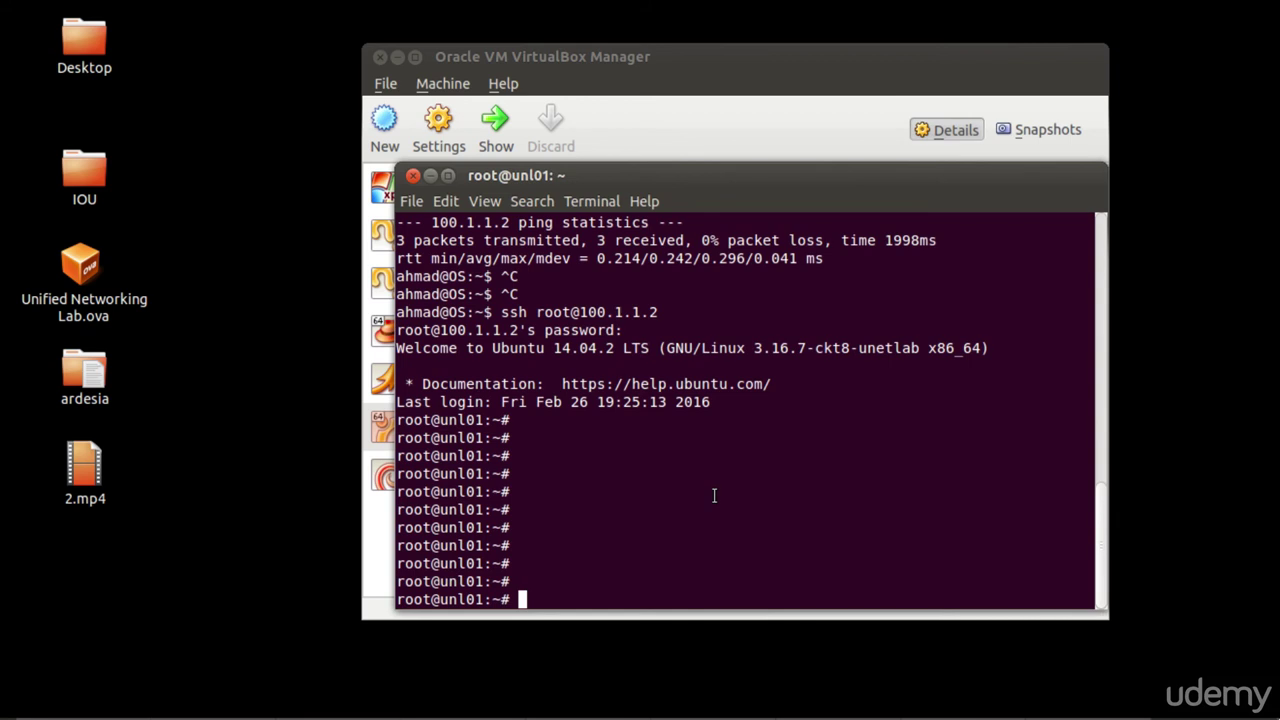
{"action": "key", "text": "Return"}
{"action": "key", "text": "Return"}
{"action": "key", "text": "Return"}
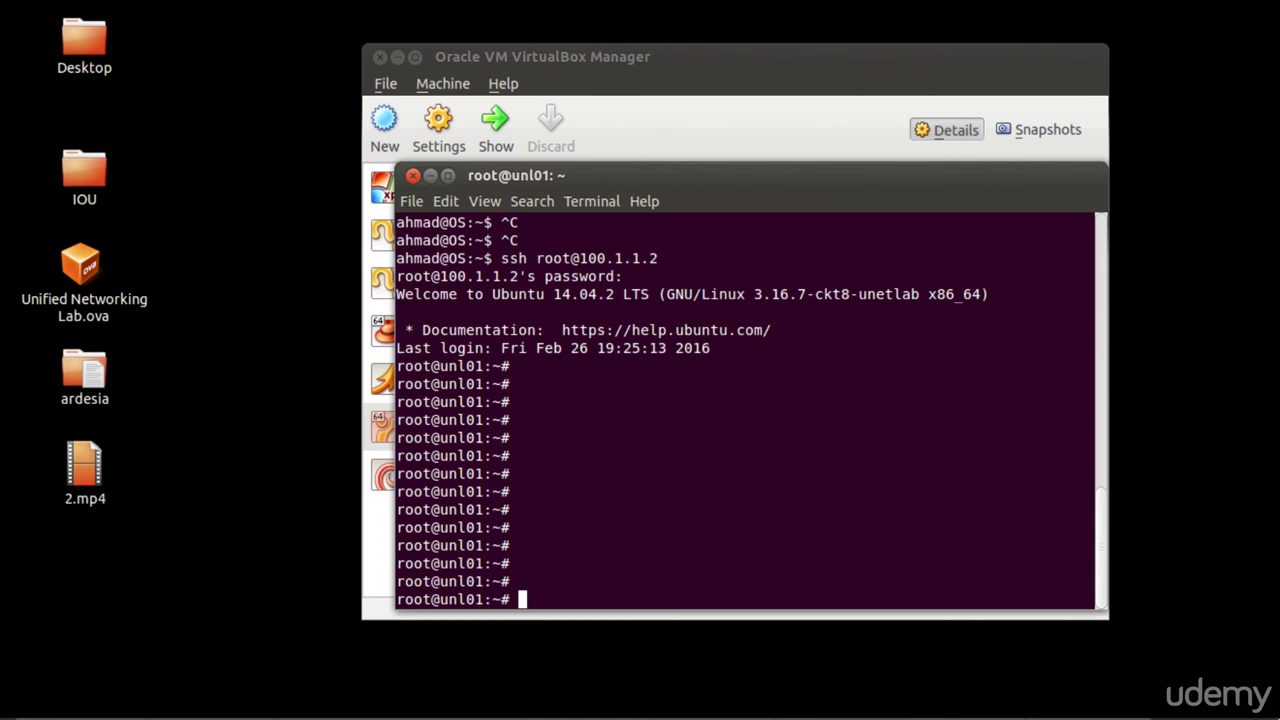
{"action": "type", "text": "cd /opt/"}
{"action": "key", "text": "Tab"}
{"action": "key", "text": "Tab"}
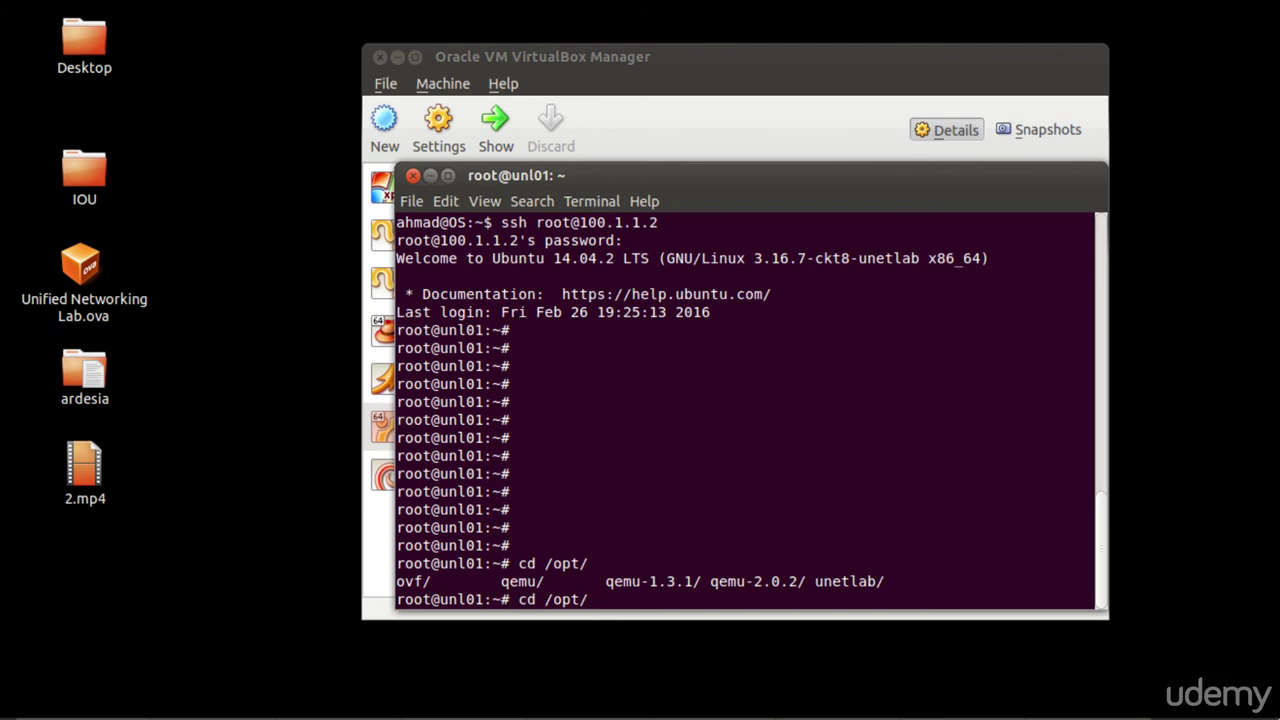
- Enter /opt/unetlab, list its seven folders, and highlight the addons entry
{"action": "type", "text": "un"}
{"action": "key", "text": "Tab"}
{"action": "key", "text": "Return"}
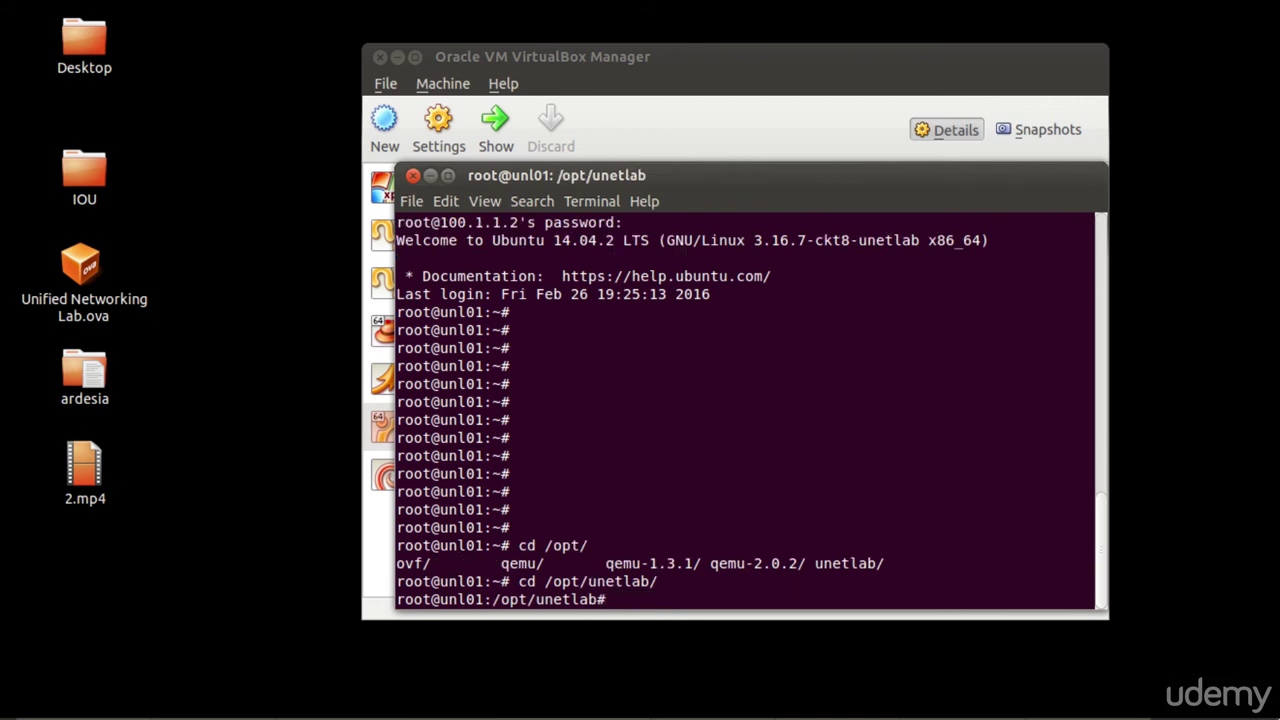
{"action": "type", "text": "ls"}
{"action": "key", "text": "Return"}
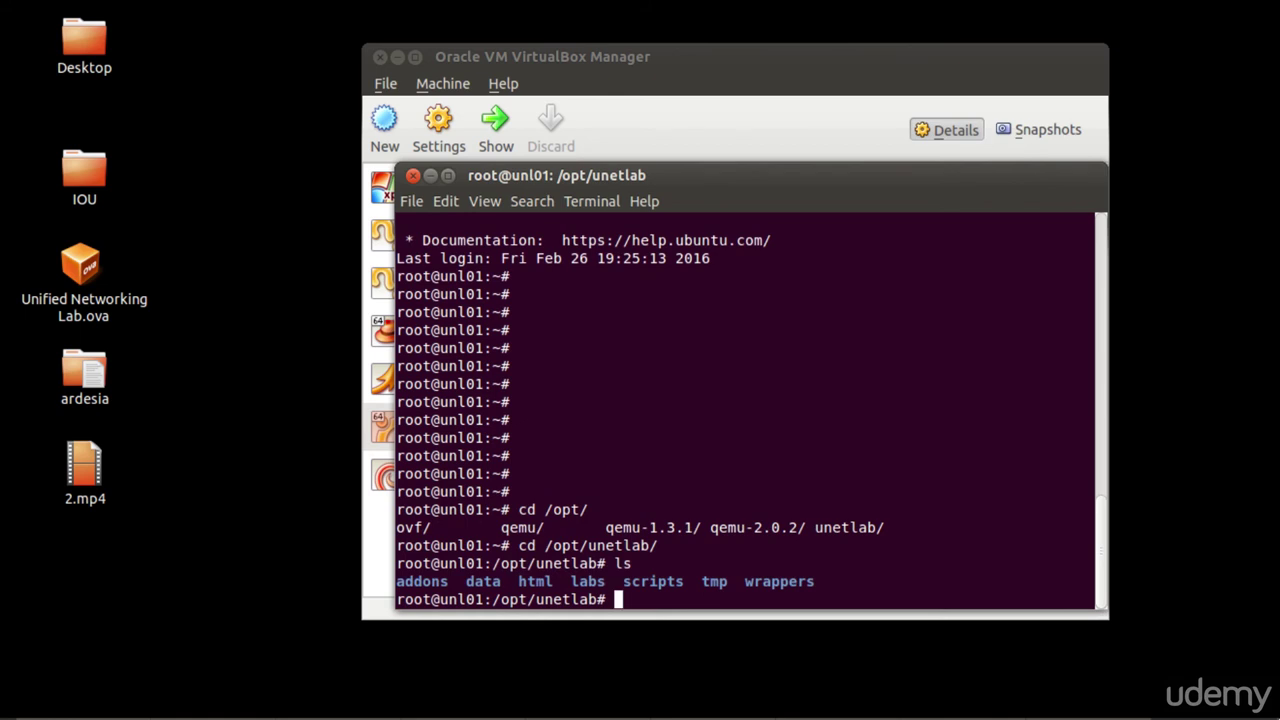
{"action": "left_click_drag", "start_coordinate": [399, 586], "coordinate": [470, 582]}
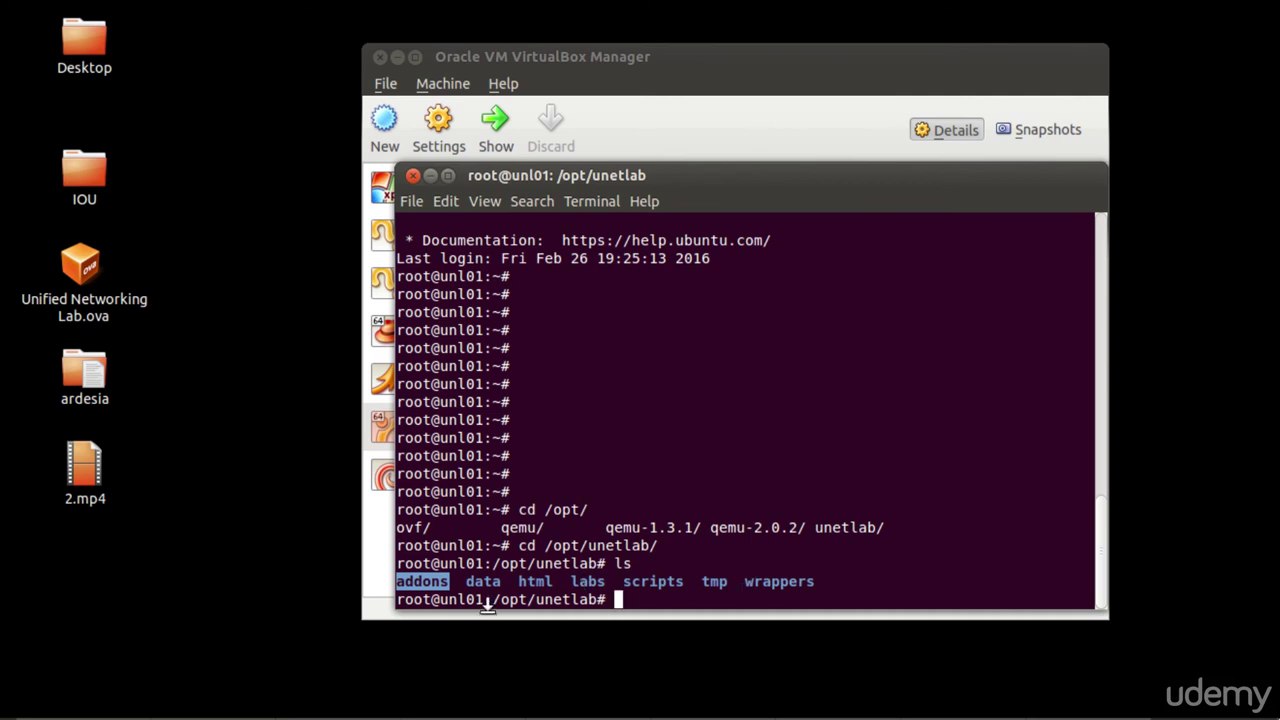
{"action": "left_click", "coordinate": [440, 585]}
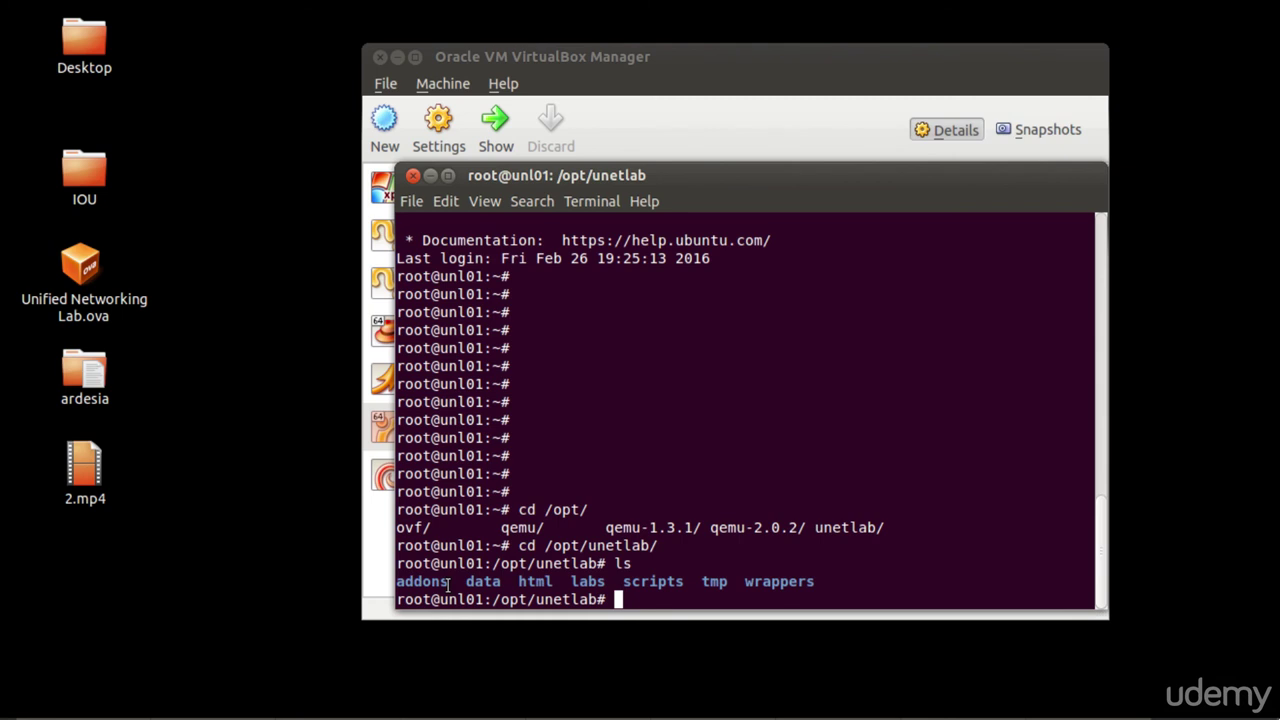
{"action": "left_click_drag", "start_coordinate": [448, 581], "coordinate": [398, 581]}
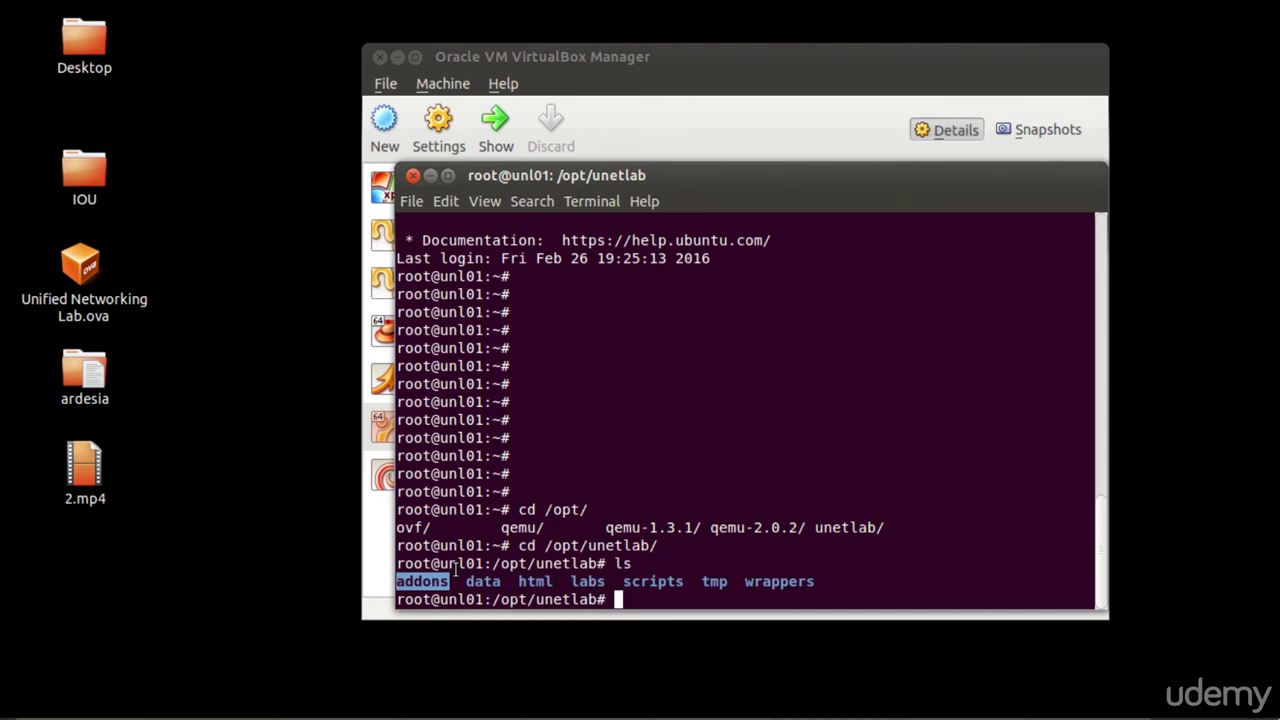
{"action": "left_click", "coordinate": [456, 569]}
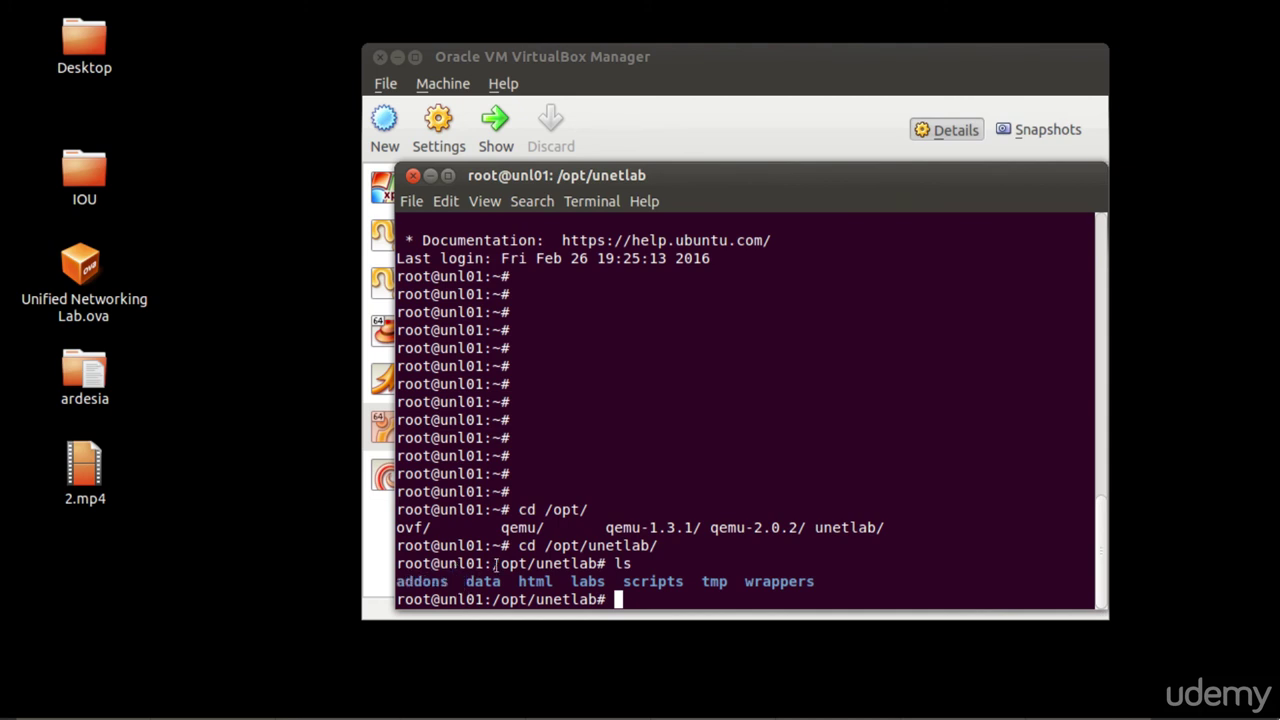
- Highlight the folder list and the labs folder in the /opt/unetlab listing
{"action": "triple_click", "coordinate": [428, 582]}
{"action": "left_click", "coordinate": [428, 582]}
{"action": "double_click", "coordinate": [580, 585]}
{"action": "left_click", "coordinate": [580, 586]}
{"action": "double_click", "coordinate": [586, 584]}
{"action": "left_click", "coordinate": [586, 584]}
- Enter the addons folder and list its dynamips, iol and qemu subfolders
{"action": "type", "text": "cd add"}
{"action": "key", "text": "Tab"}
{"action": "key", "text": "Return"}
{"action": "type", "text": "ls"}
{"action": "key", "text": "Return"}
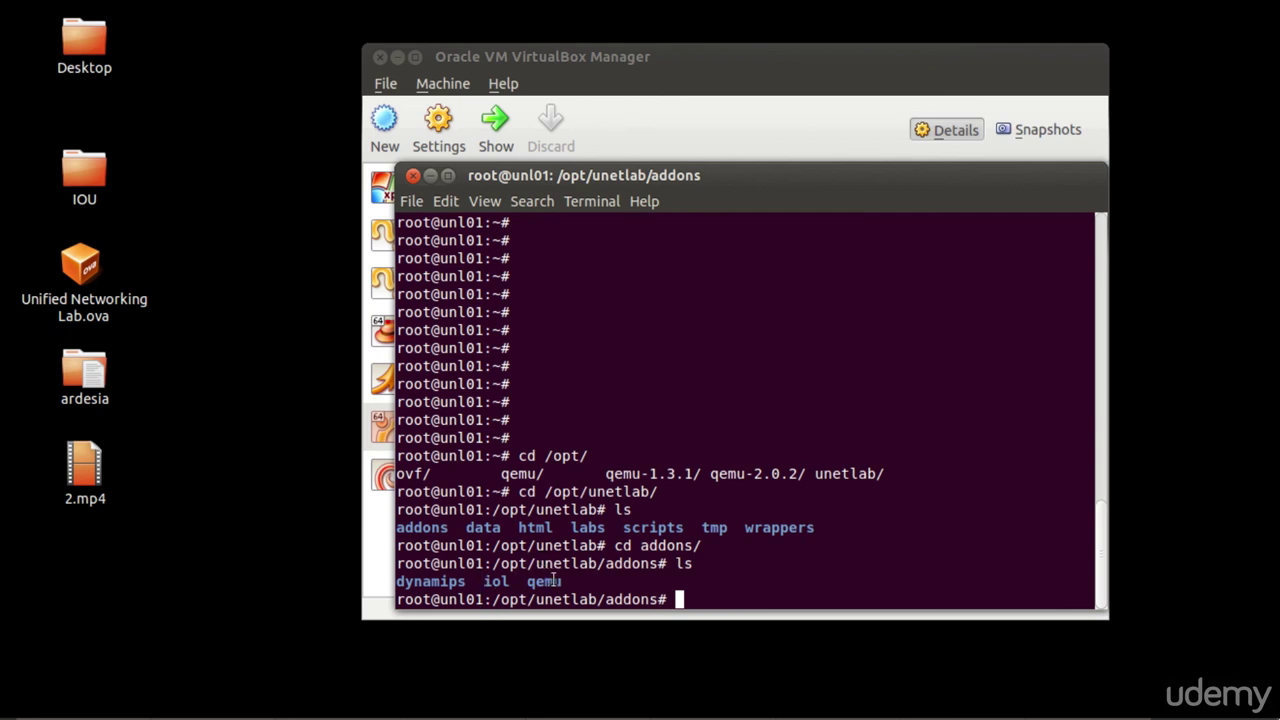
{"action": "mouse_move", "coordinate": [575, 581]}
{"action": "left_mouse_down"}
{"action": "mouse_move", "coordinate": [398, 585]}
{"action": "mouse_move", "coordinate": [563, 585]}
{"action": "left_mouse_up"}
{"action": "key", "text": "Return"}
{"action": "key", "text": "Return"}
{"action": "key", "text": "Return"}
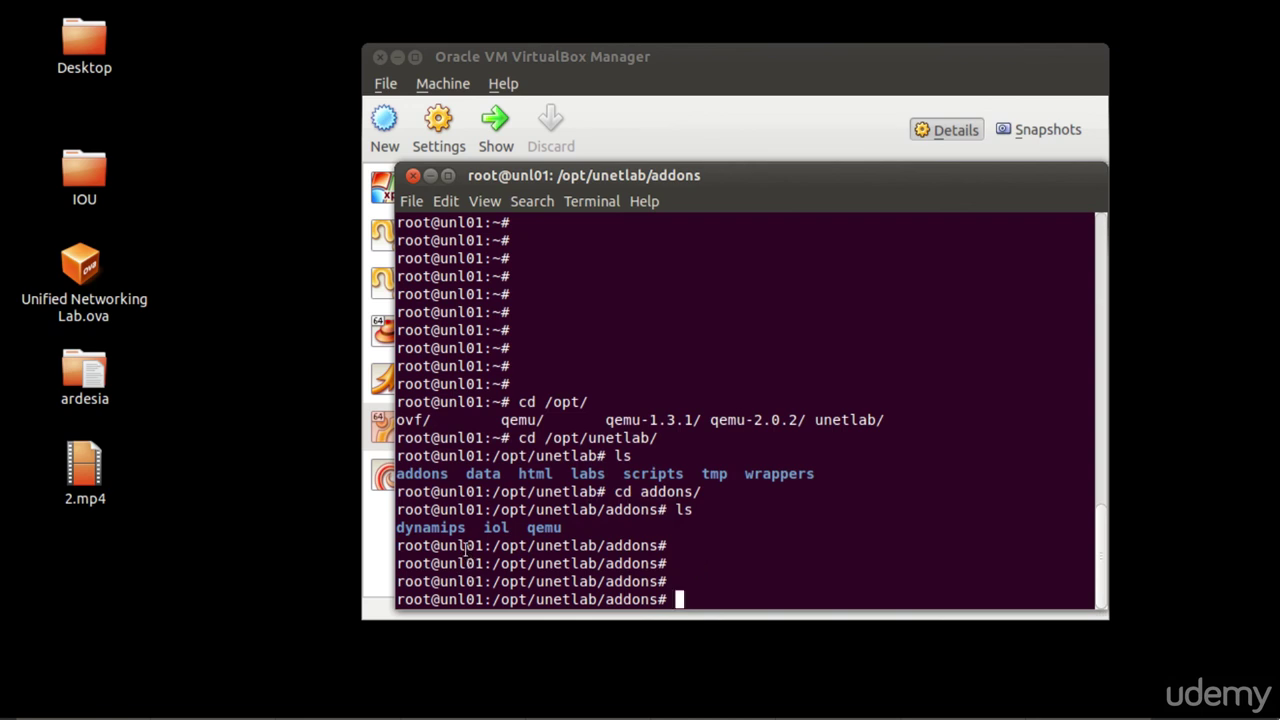
- List dynamips/ and highlight the c3725 adventerprisek9 IOS image name
{"action": "type", "text": "ls dyn"}
{"action": "key", "text": "Tab"}
{"action": "key", "text": "Return"}
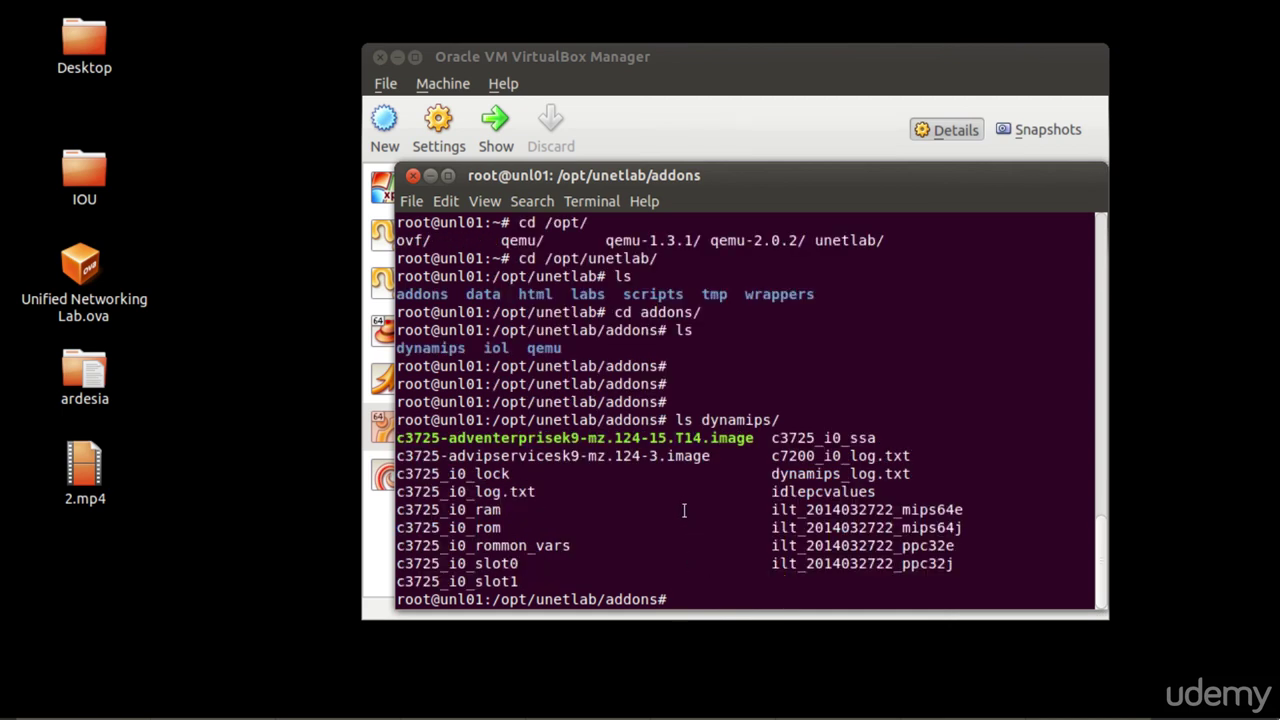
{"action": "triple_click", "coordinate": [570, 438]}
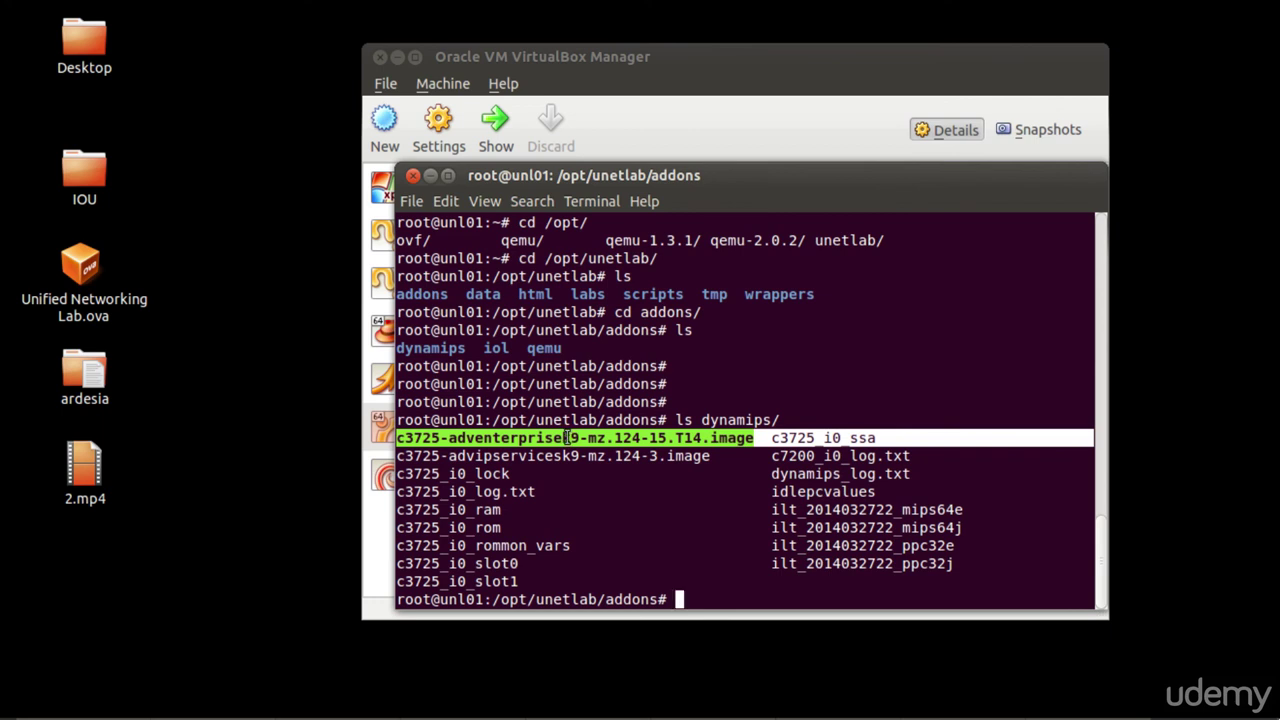
{"action": "left_click", "coordinate": [567, 437]}
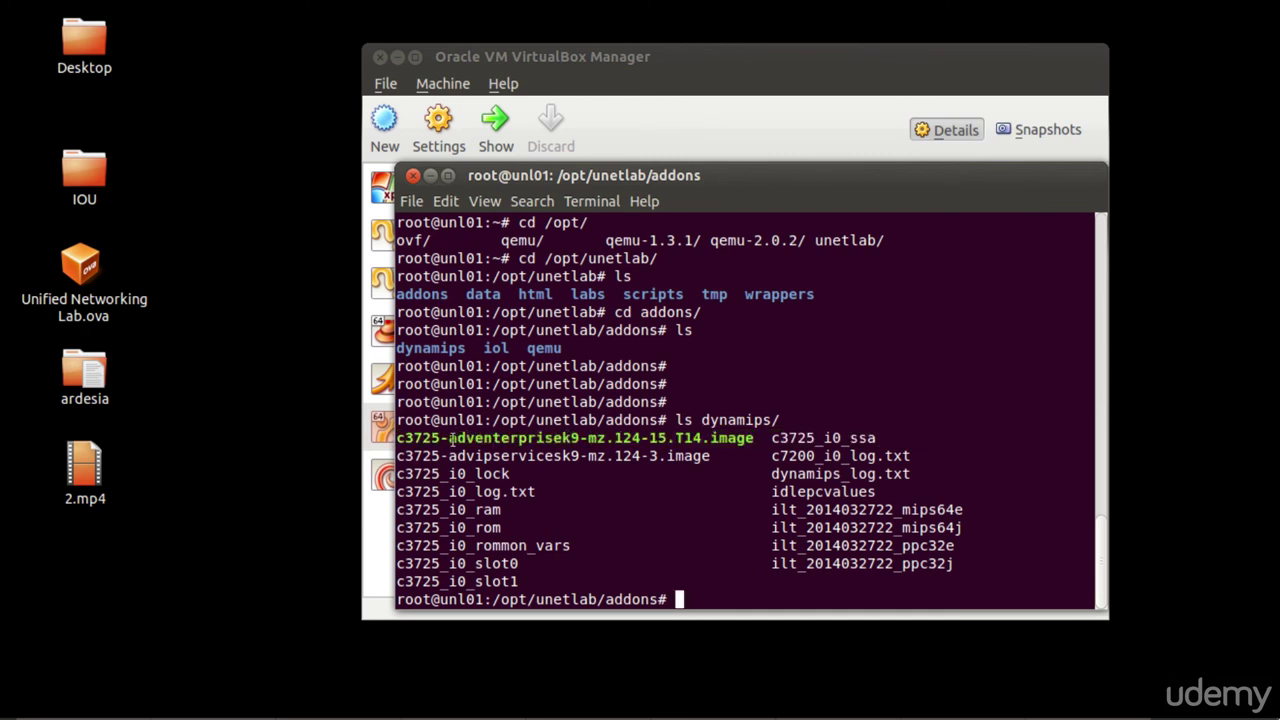
{"action": "left_click_drag", "start_coordinate": [450, 437], "coordinate": [750, 440]}
{"action": "left_click", "coordinate": [749, 443]}
- List iol/ and iol/bin/, showing iourc, keygen.py, NETMAP and the L2/L3 images
{"action": "type", "text": "ls iol/"}
{"action": "key", "text": "Return"}
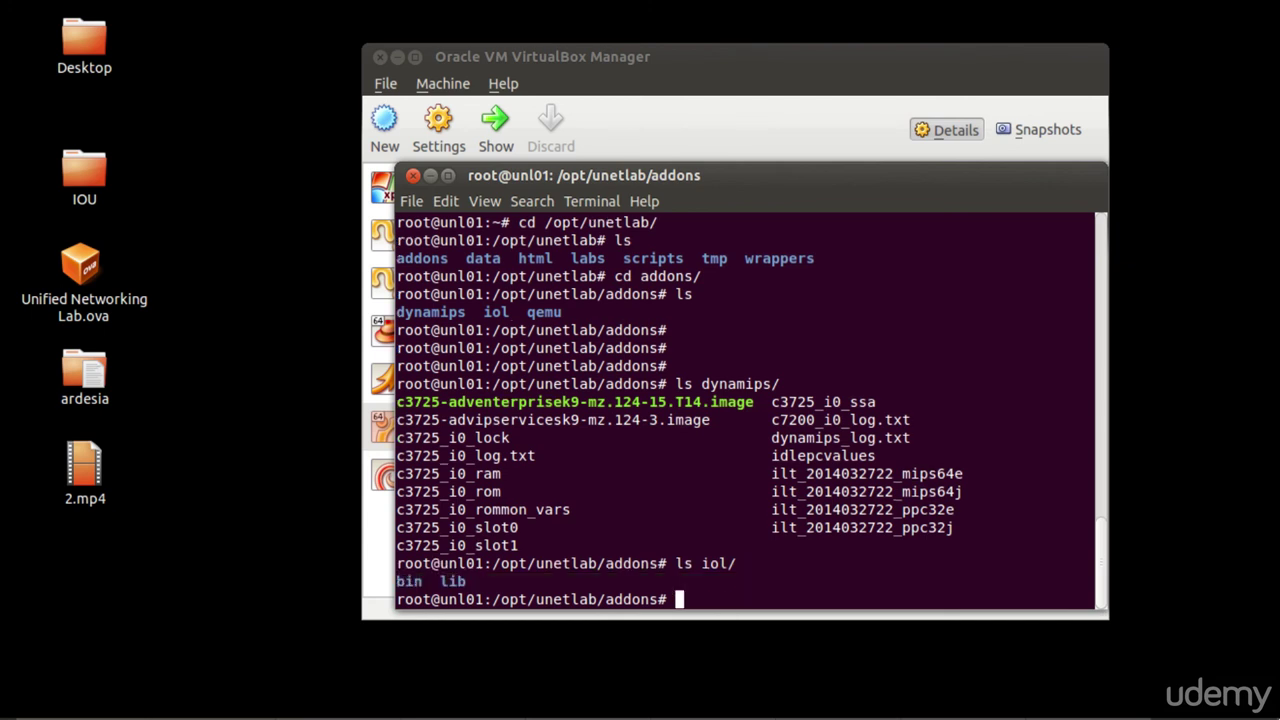
{"action": "key", "text": "Up"}
{"action": "type", "text": "b"}
{"action": "key", "text": "Tab"}
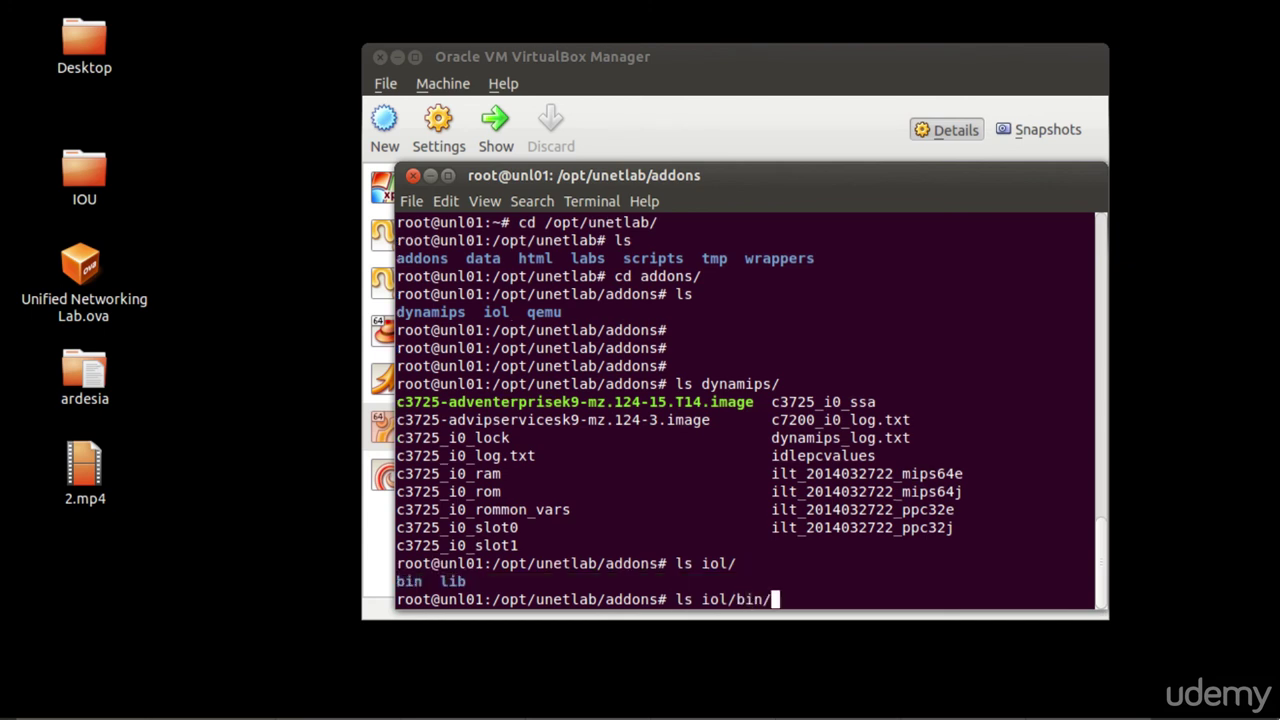
{"action": "key", "text": "Return"}
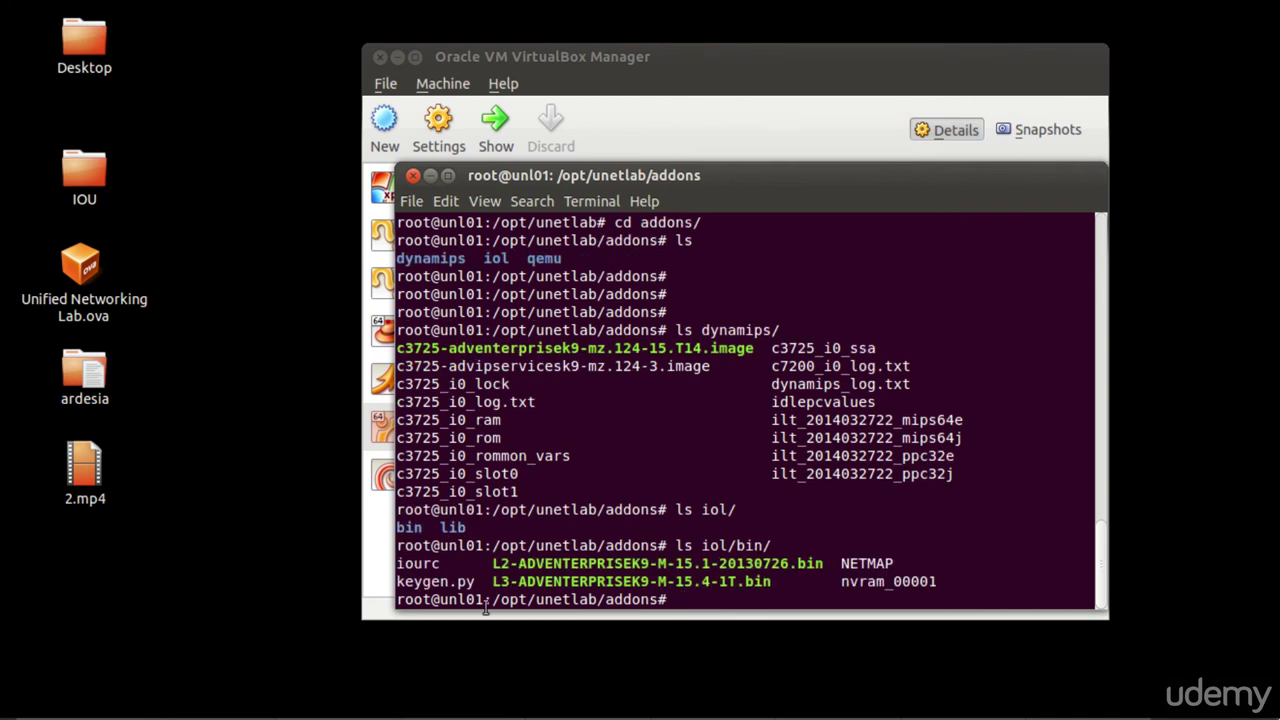
- Highlight iourc and the image file extensions, then type ls qemu/
{"action": "left_click_drag", "start_coordinate": [399, 563], "coordinate": [442, 564]}
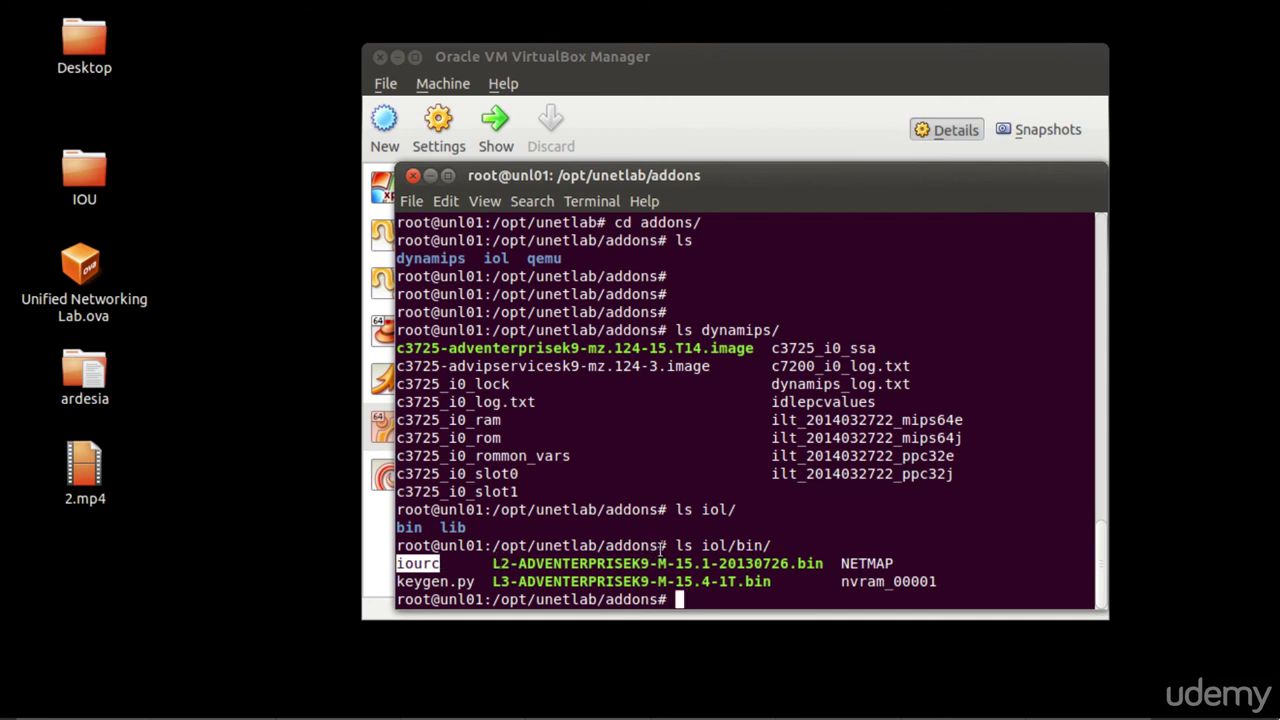
{"action": "left_click", "coordinate": [662, 547]}
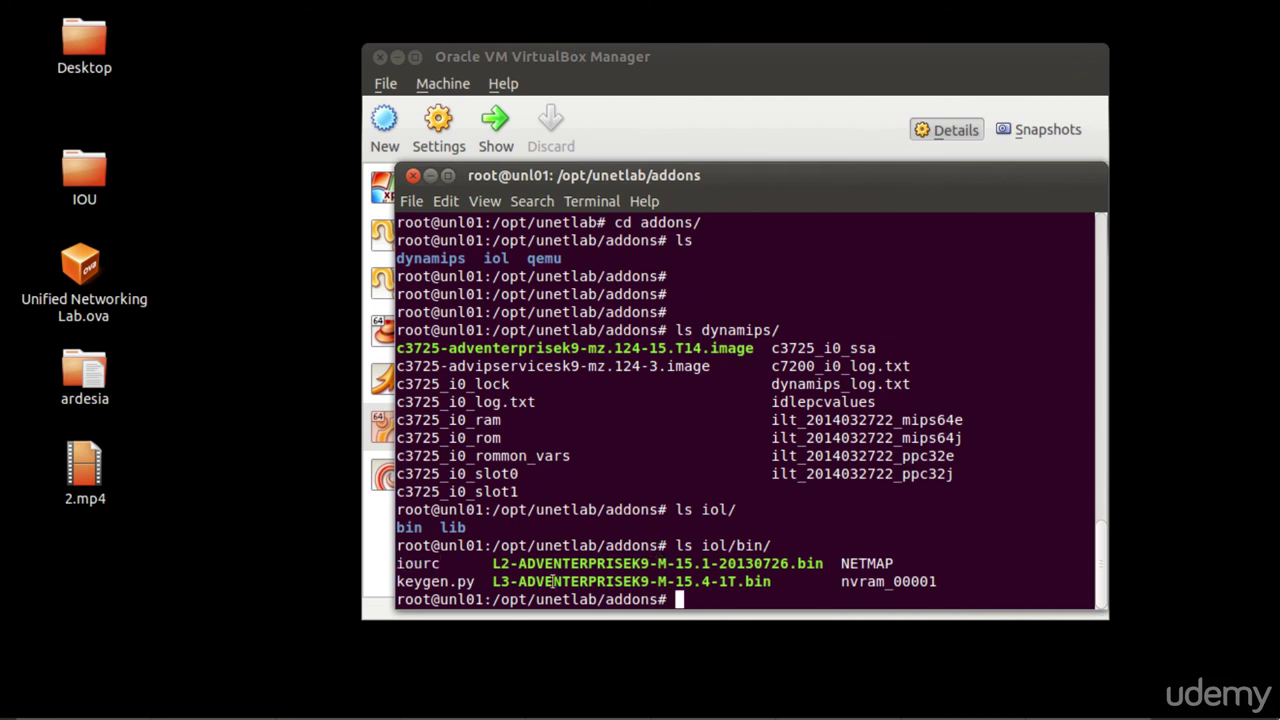
{"action": "left_click_drag", "start_coordinate": [484, 547], "coordinate": [440, 547]}
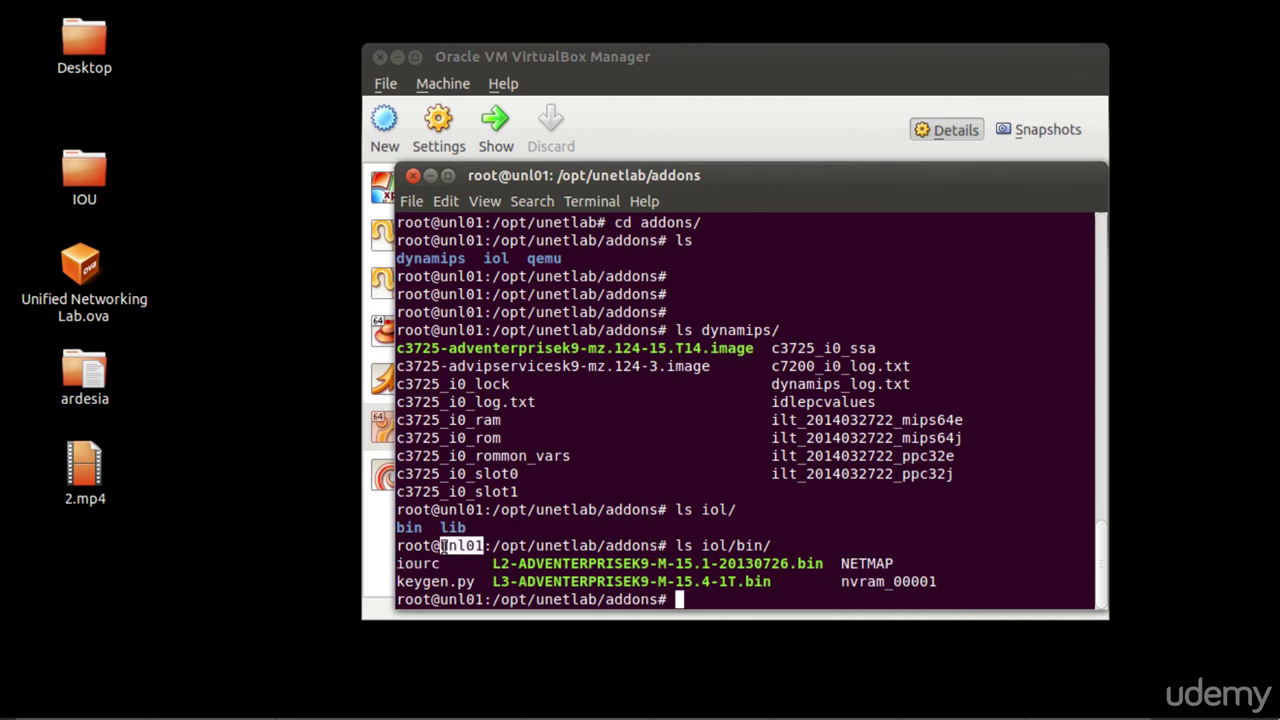
{"action": "left_click", "coordinate": [529, 527]}
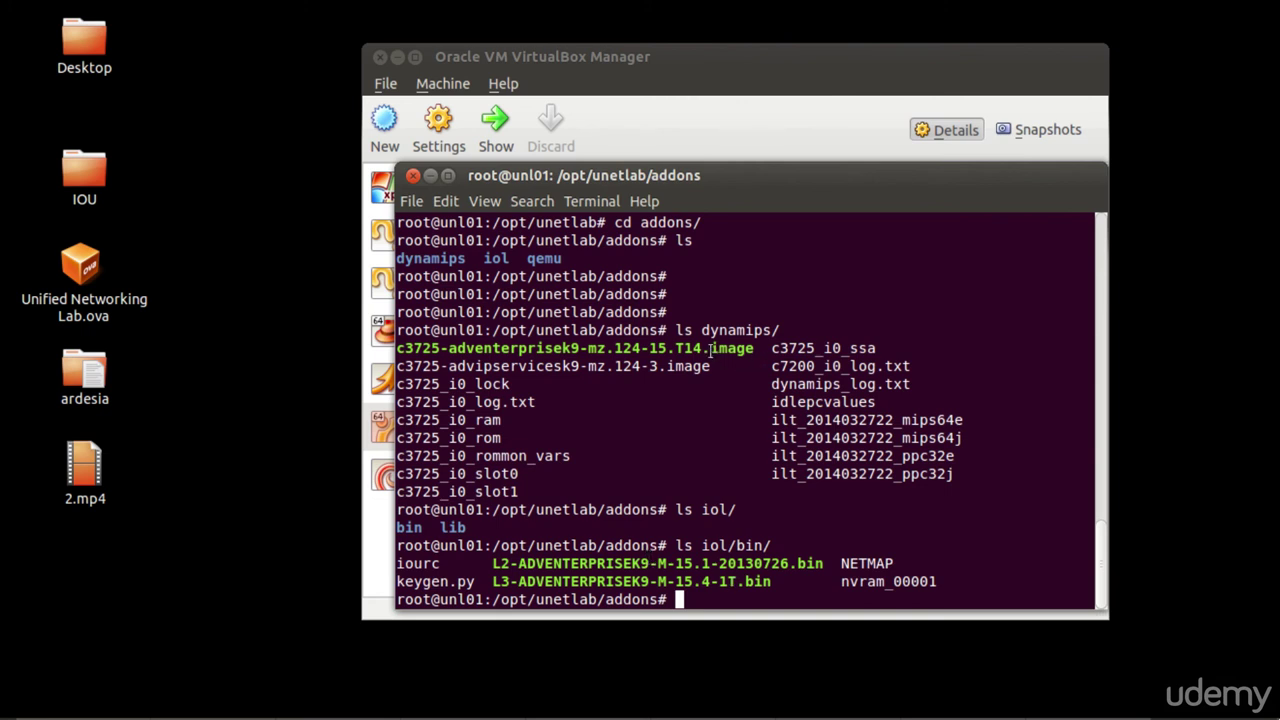
{"action": "left_click_drag", "start_coordinate": [711, 348], "coordinate": [755, 349]}
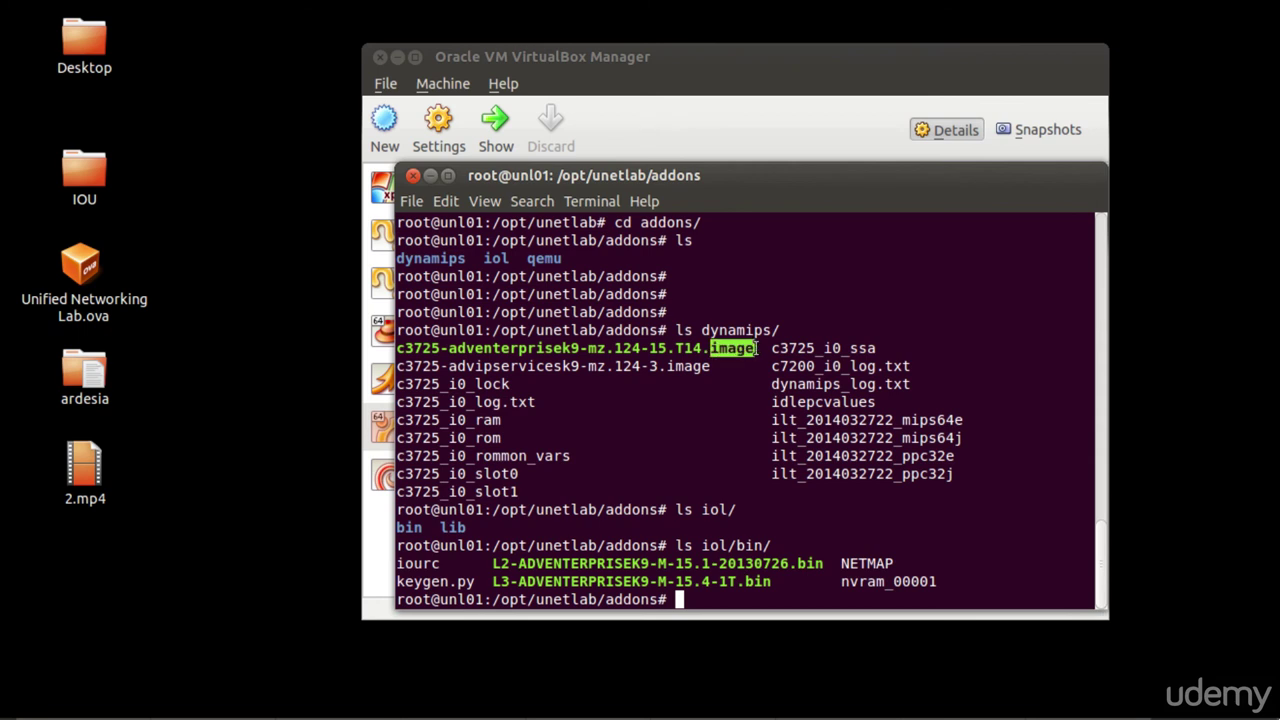
{"action": "left_click_drag", "start_coordinate": [797, 563], "coordinate": [821, 564]}
{"action": "left_click", "coordinate": [823, 564]}
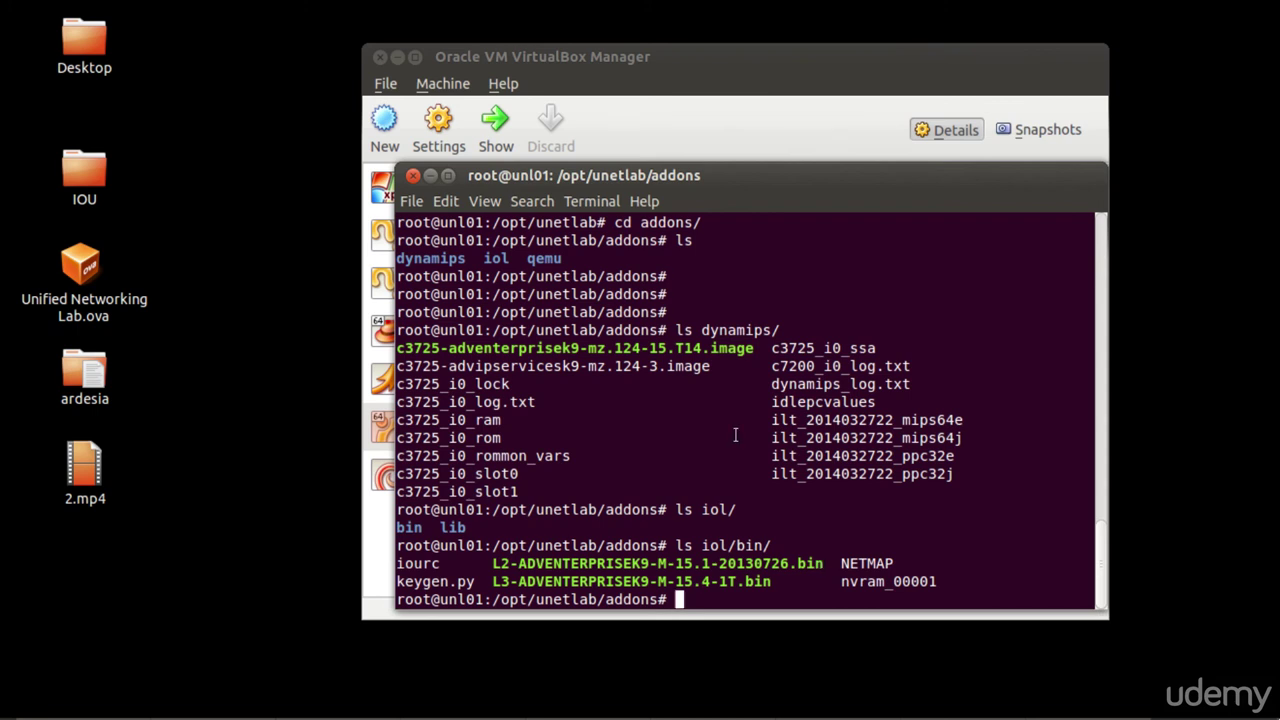
{"action": "type", "text": "ls qemu/"}
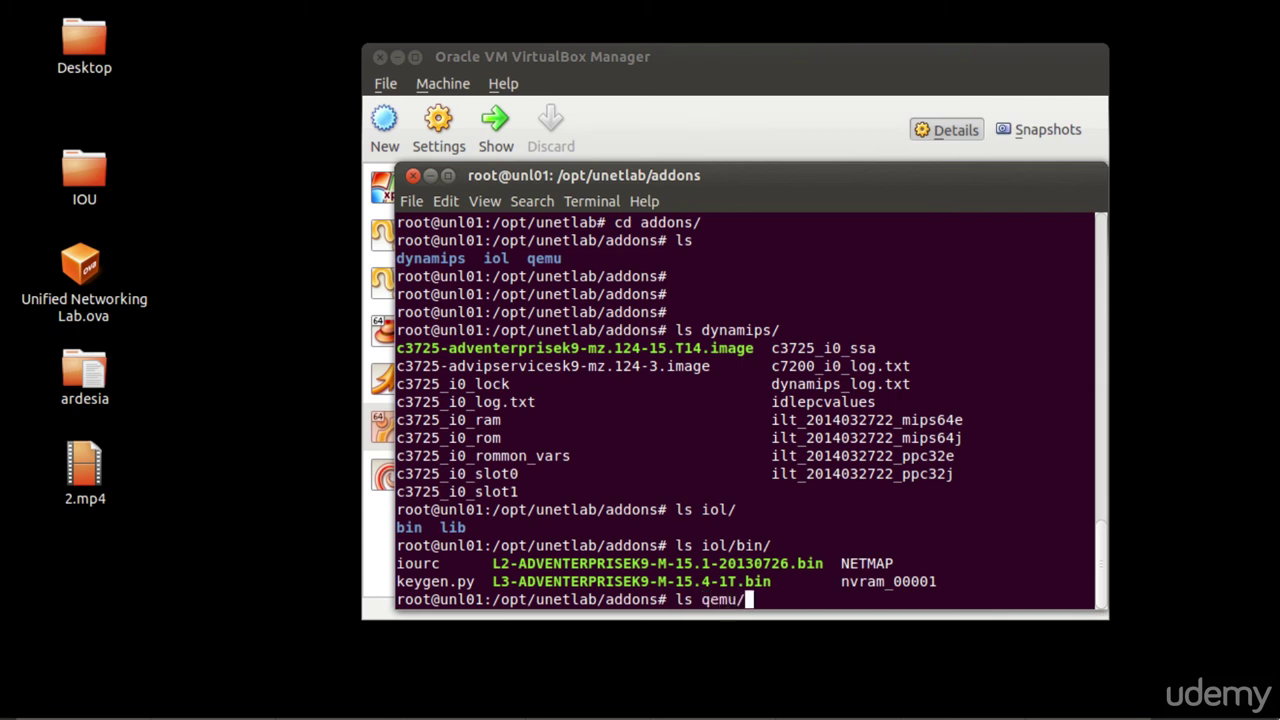
- List qemu/ and its asa-8.42 folder, showing hda.qcow2 and hdb.qcow2
{"action": "key", "text": "Return"}
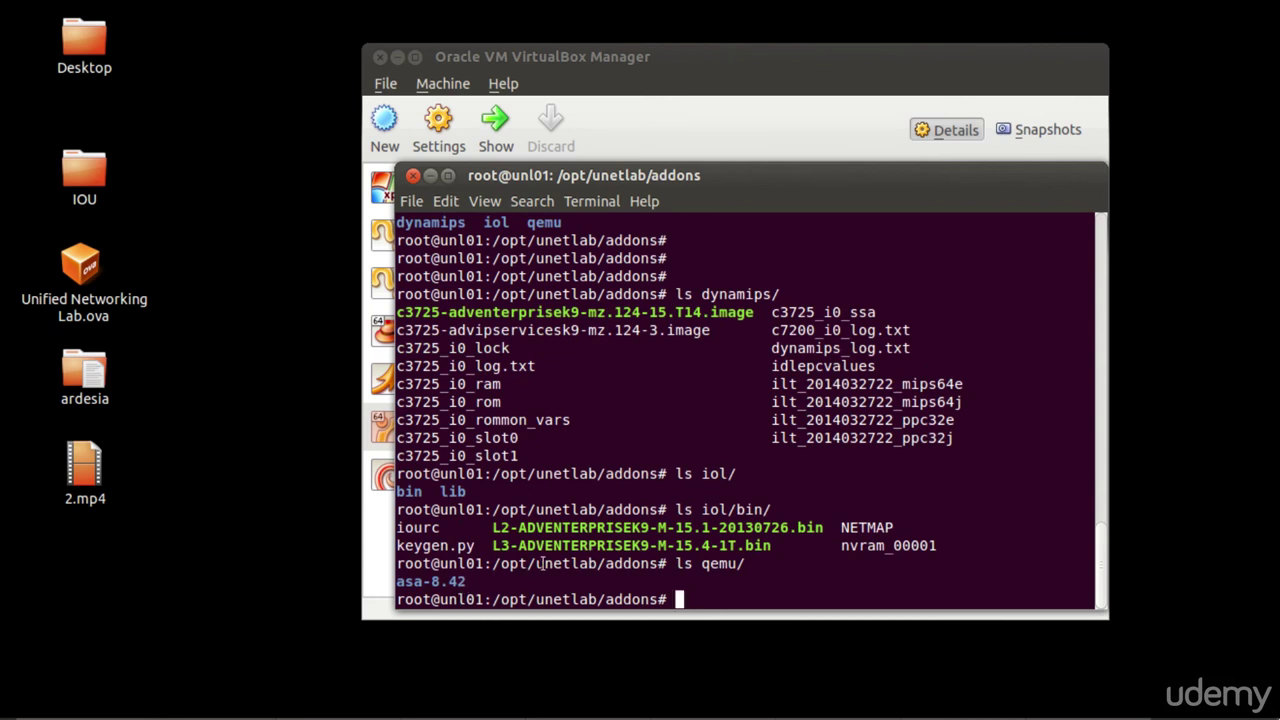
{"action": "type", "text": "ls qemu/a"}
{"action": "key", "text": "Tab"}
{"action": "key", "text": "Return"}
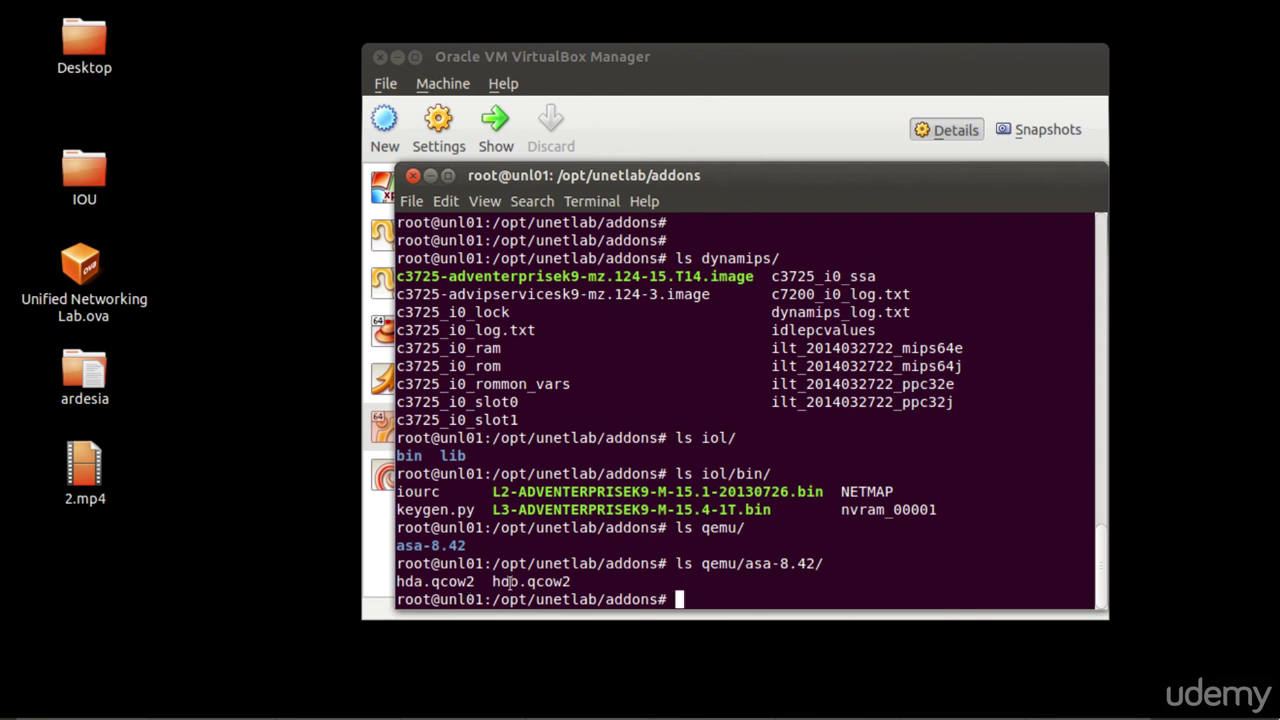
- Relist qemu/asa-8.42/ in long format: hda.qcow2 30736384 bytes, hdb.qcow2 851968 bytes
{"action": "type", "text": "ls -l"}
{"action": "key", "text": "Return"}
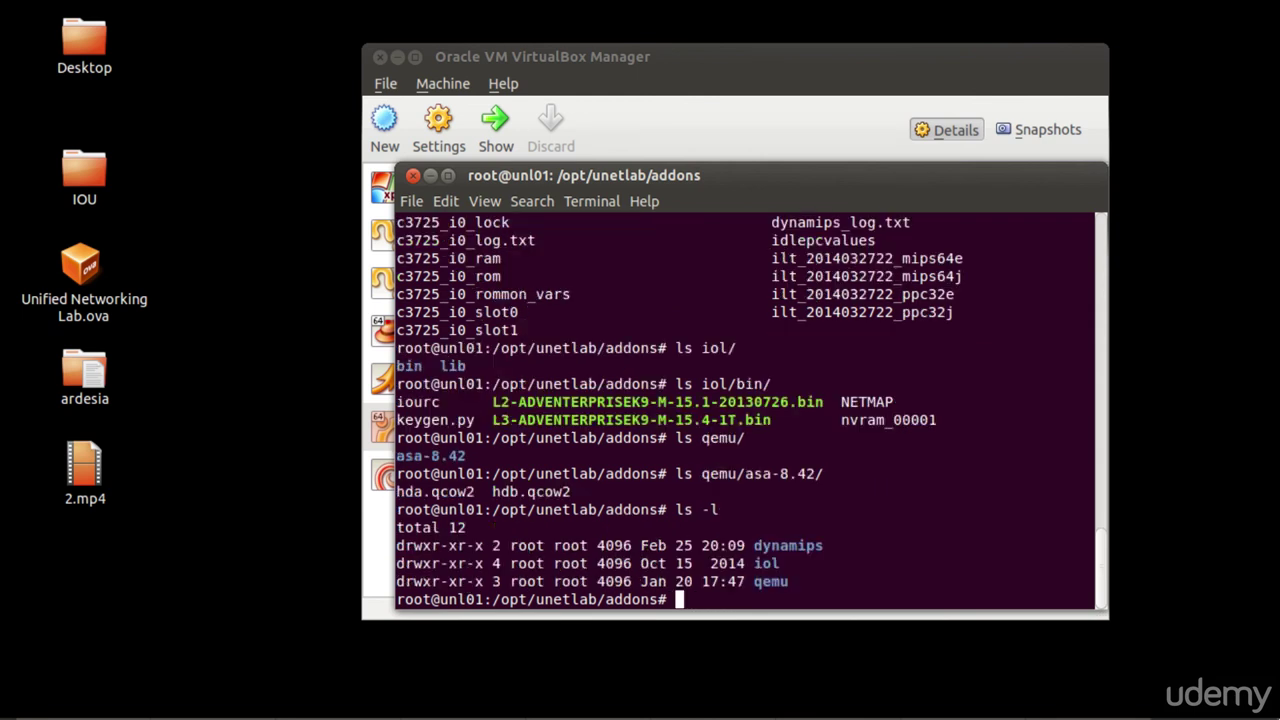
{"action": "key", "text": "Up"}
{"action": "key", "text": "Up"}
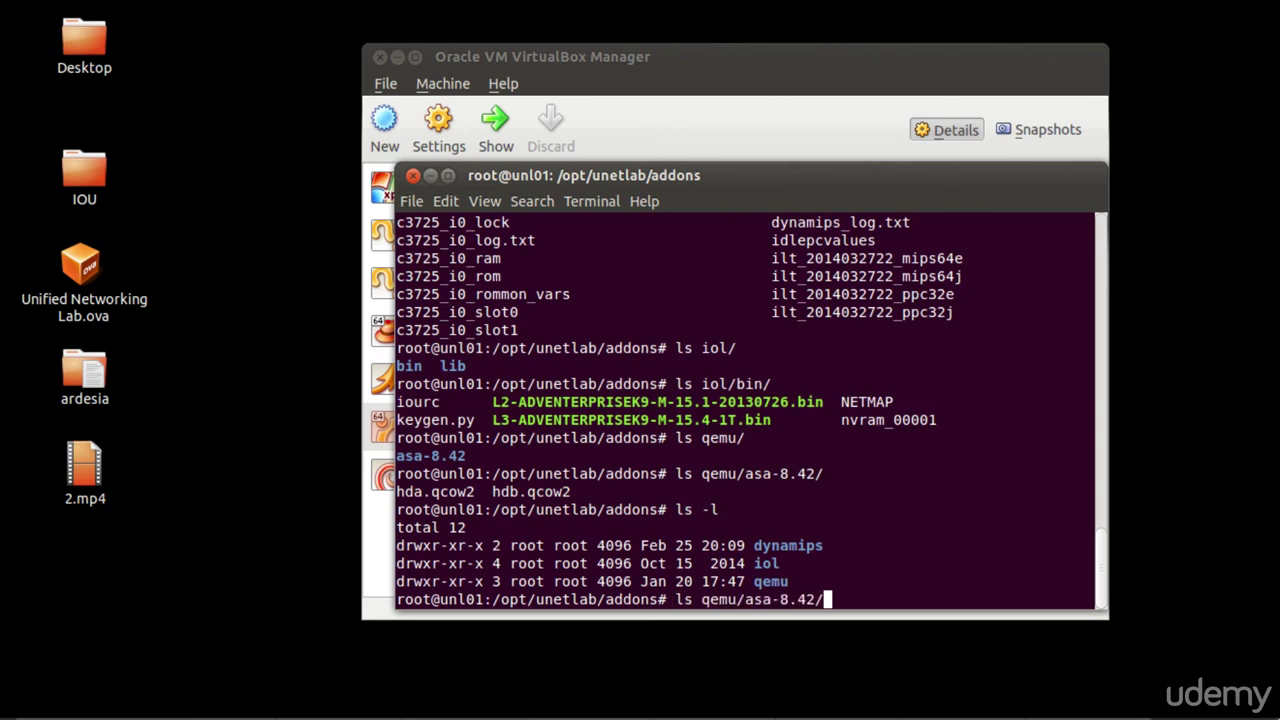
{"action": "key", "text": "Left"}
{"action": "key", "text": "Left"}
{"action": "key", "text": "Left"}
{"action": "key", "text": "Left"}
{"action": "key", "text": "Left"}
{"action": "key", "text": "Left"}
{"action": "key", "text": "Left"}
{"action": "key", "text": "Left"}
{"action": "key", "text": "Left"}
{"action": "key", "text": "Left"}
{"action": "key", "text": "Left"}
{"action": "key", "text": "Left"}
{"action": "key", "text": "Left"}
{"action": "key", "text": "Left"}
{"action": "type", "text": "-l"}
{"action": "key", "text": "Return"}
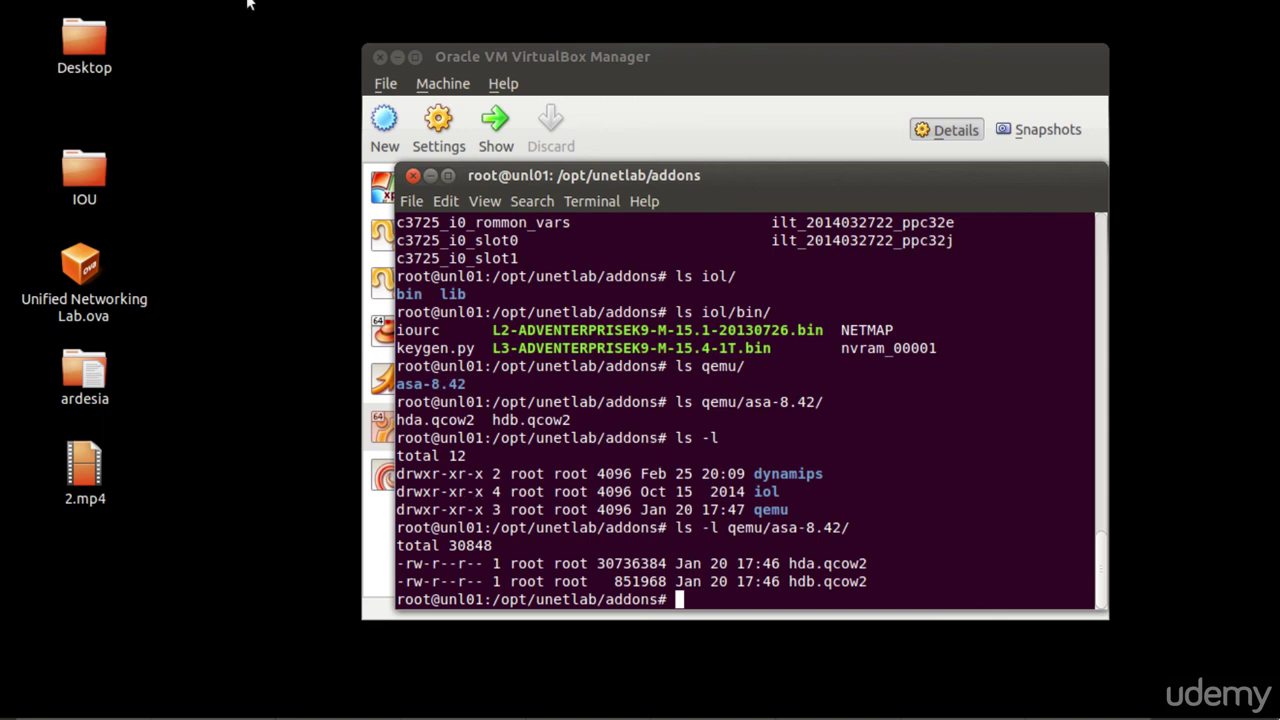
- Open a new local terminal and arrange it beside the server terminal
{"action": "key", "text": "ctrl+alt+t"}
{"action": "left_click_drag", "start_coordinate": [343, 285], "coordinate": [620, 249]}
{"action": "left_click_drag", "start_coordinate": [687, 178], "coordinate": [360, 107]}
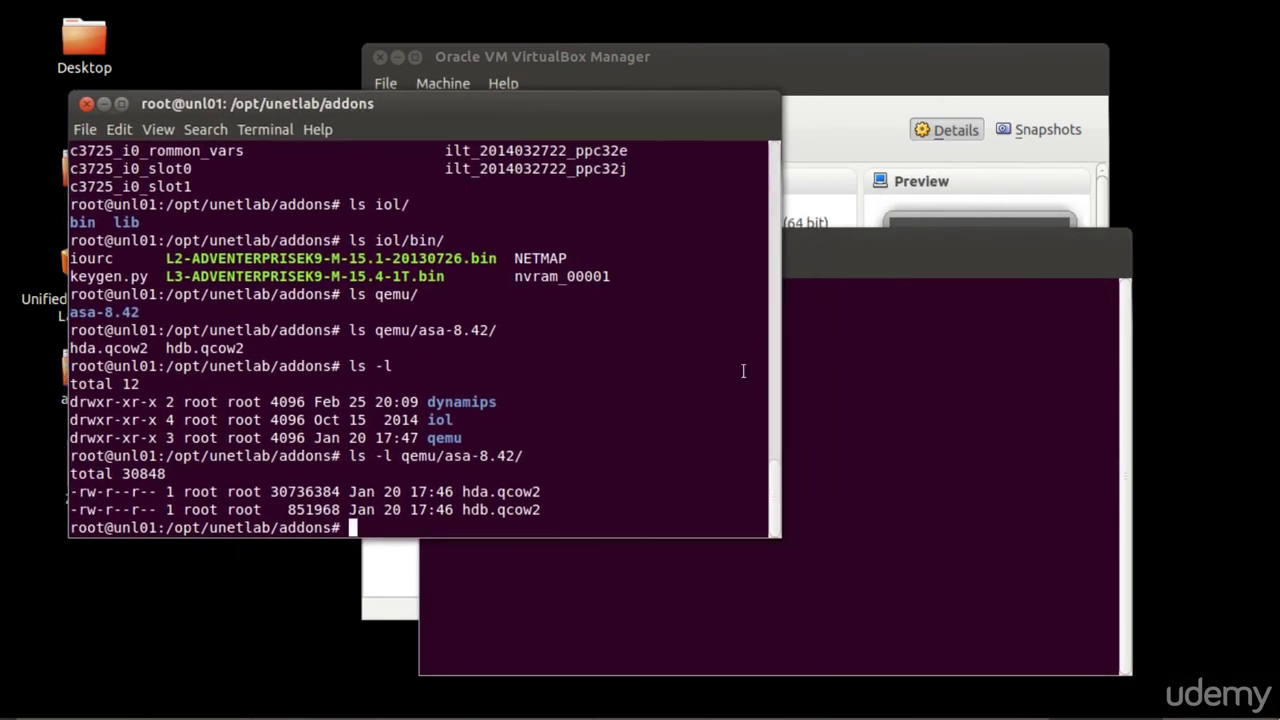
{"action": "left_click", "coordinate": [886, 414]}
{"action": "type", "text": "scp"}
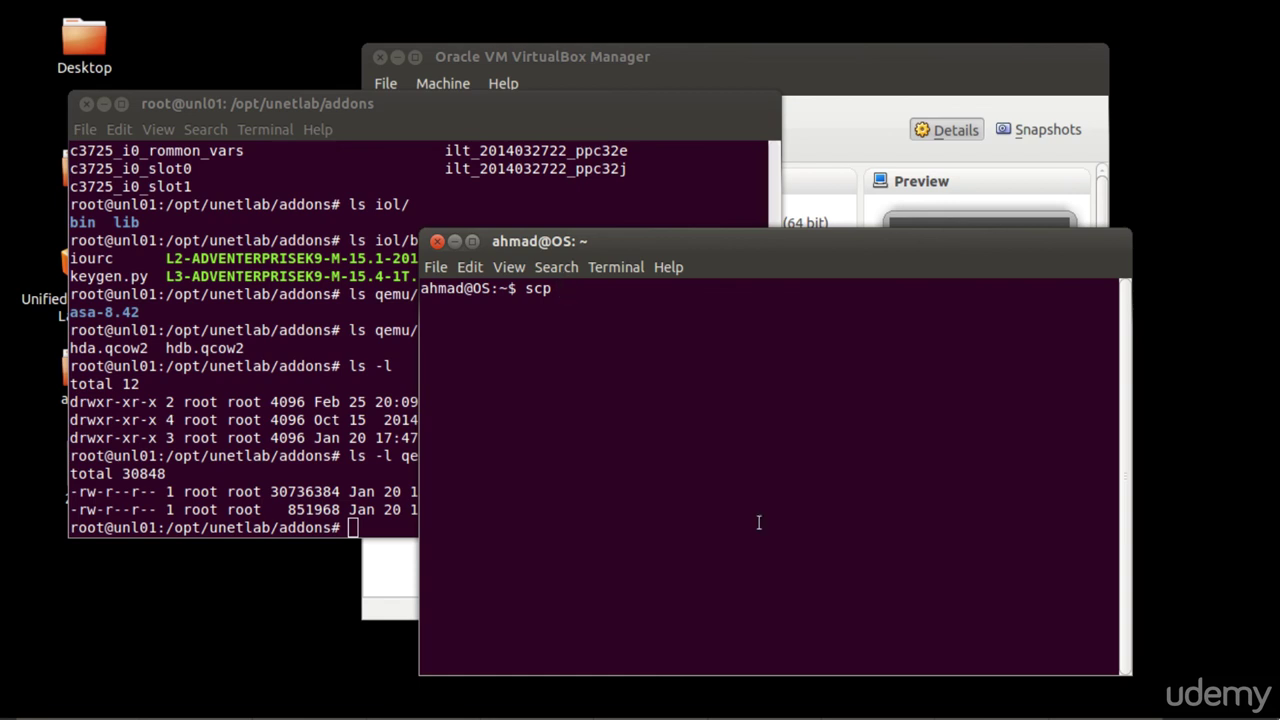
{"action": "type", "text": "1 root@100.1.1"}
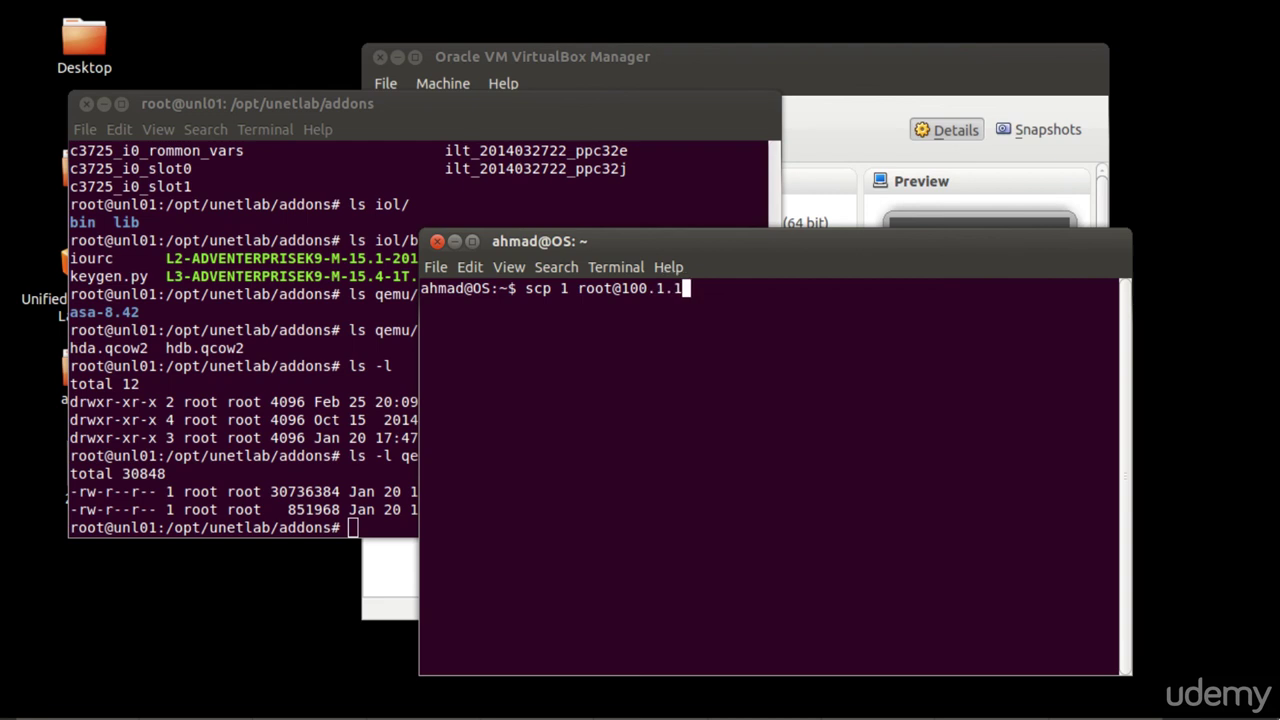
{"action": "type", "text": ".2:"}
{"action": "type", "text": "1"}
{"action": "double_click", "coordinate": [565, 289]}
{"action": "left_click", "coordinate": [754, 366]}
{"action": "key", "text": "Return"}
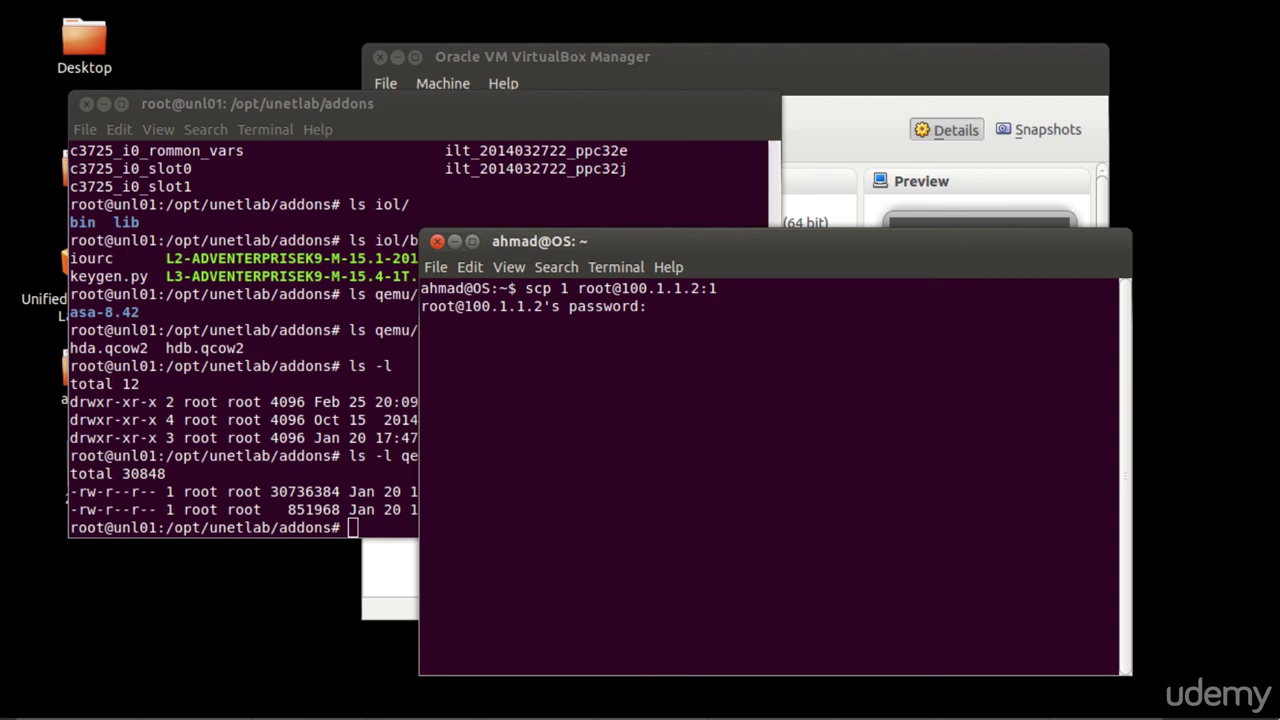
{"action": "key", "text": "Return"}
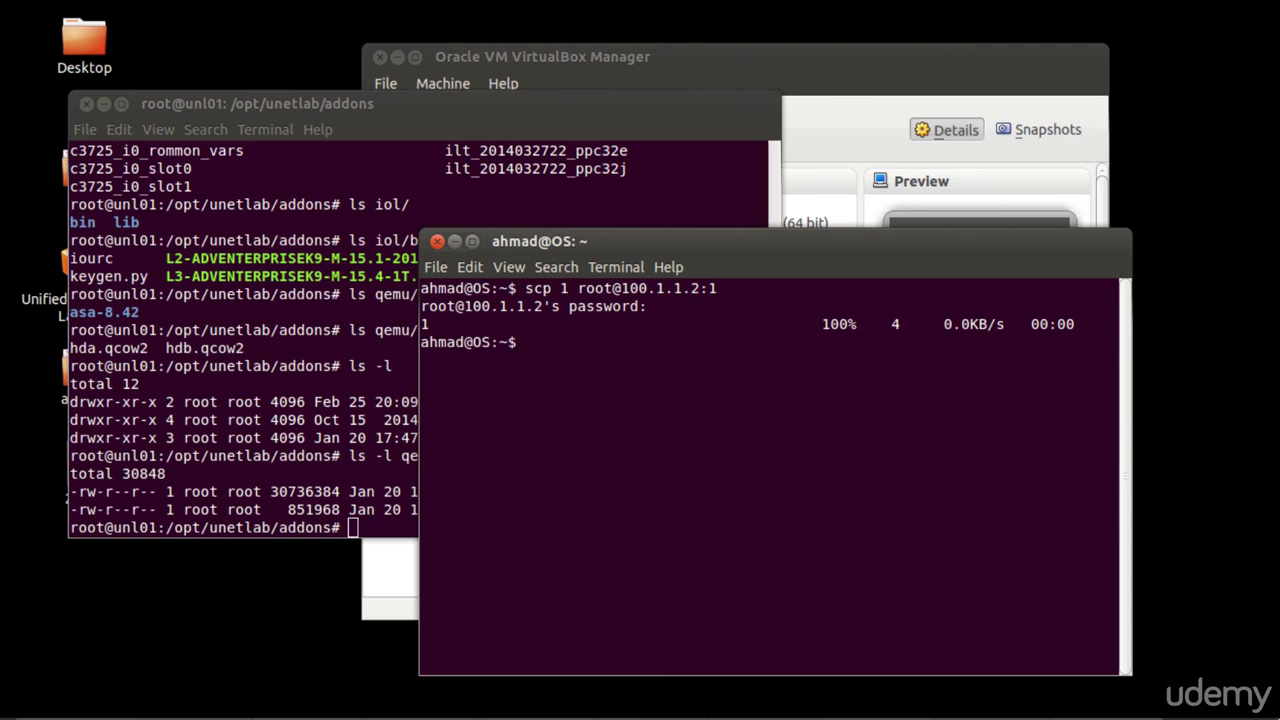
- Rearrange the terminal windows, moving the server terminal back toward the centre
{"action": "left_click", "coordinate": [659, 176]}
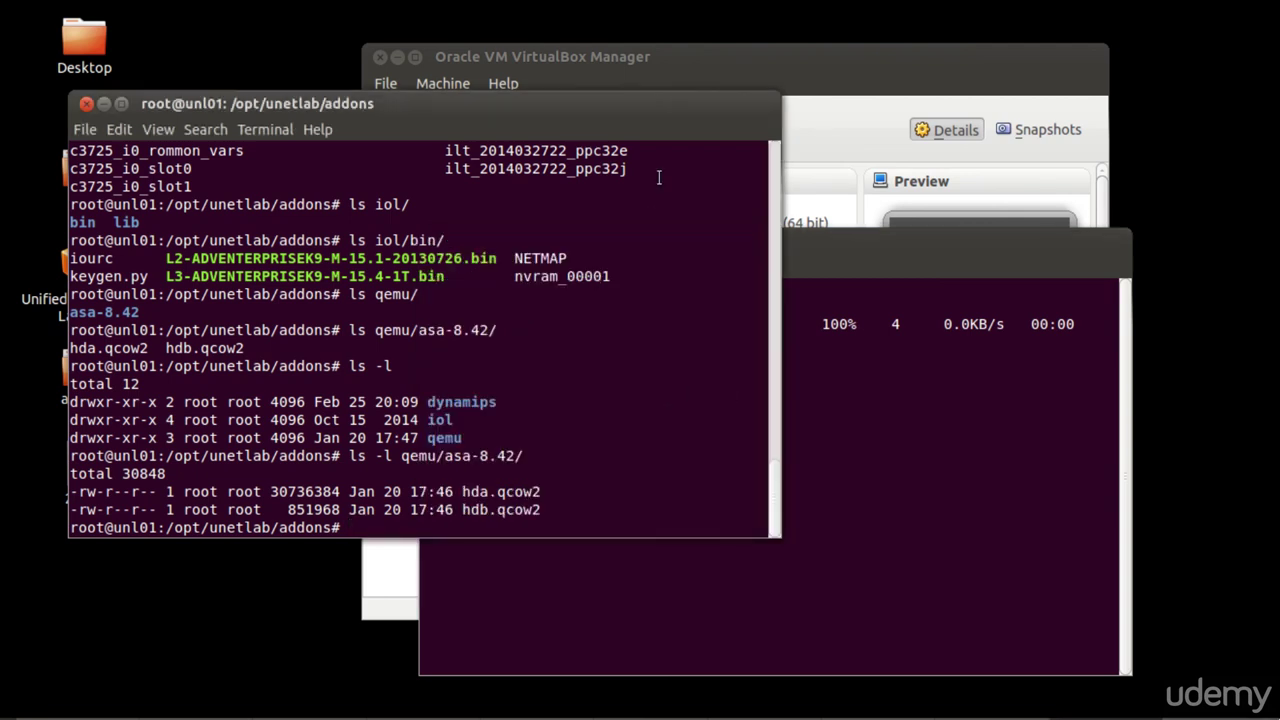
{"action": "left_click", "coordinate": [866, 408]}
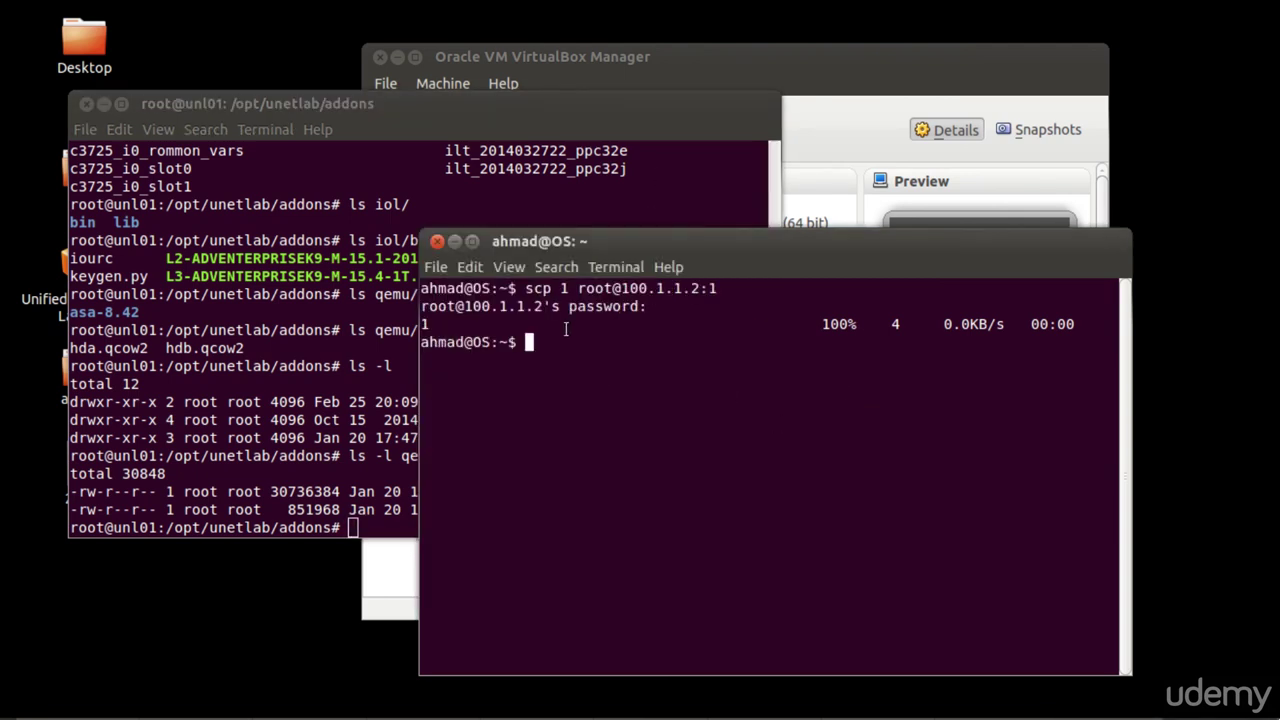
{"action": "left_click", "coordinate": [556, 206]}
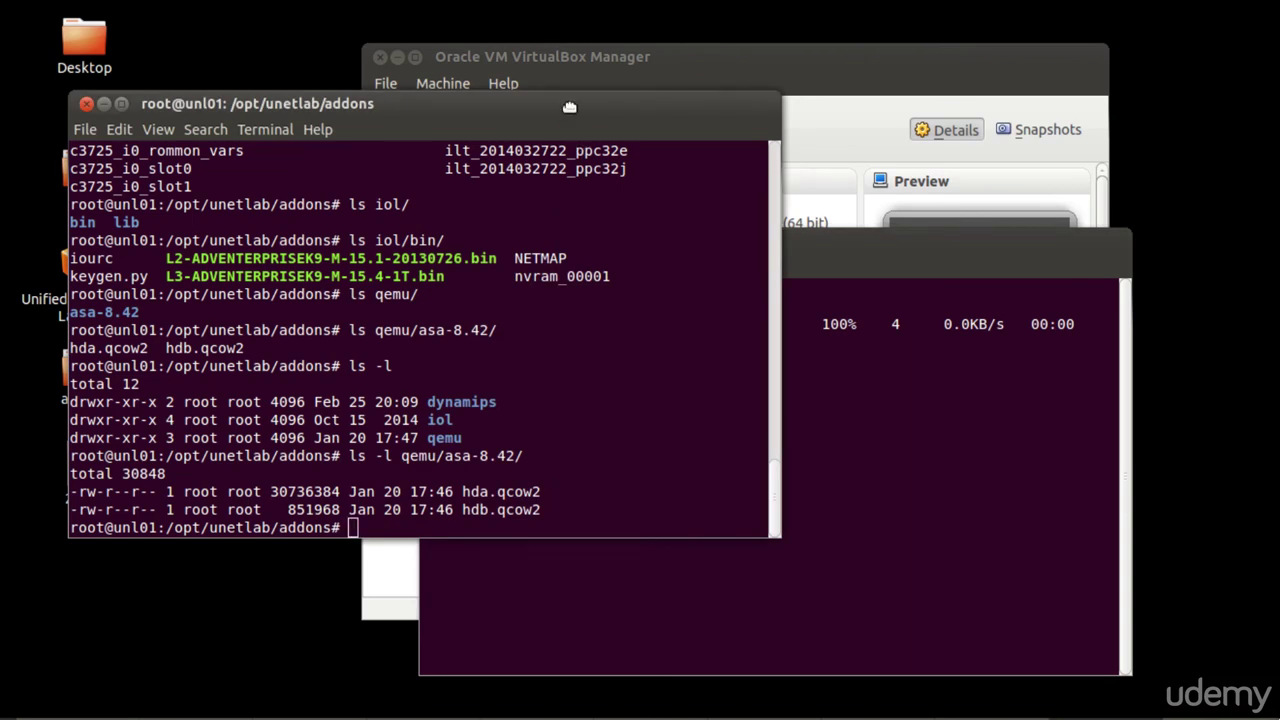
{"action": "left_click_drag", "start_coordinate": [562, 106], "coordinate": [838, 138]}
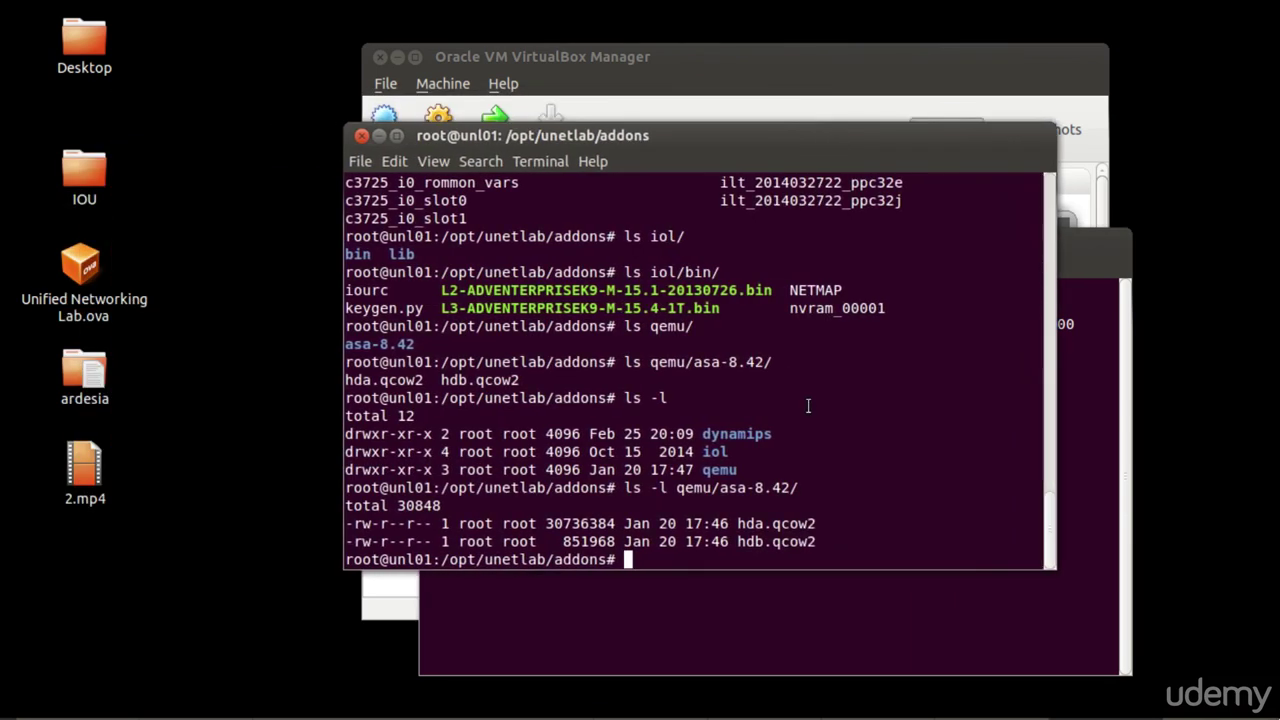
- Run cd ~ and ls in the SSH terminal, confirming file 1 is in root's home
{"action": "type", "text": "cd ~"}
{"action": "key", "text": "Return"}
{"action": "key", "text": "Return"}
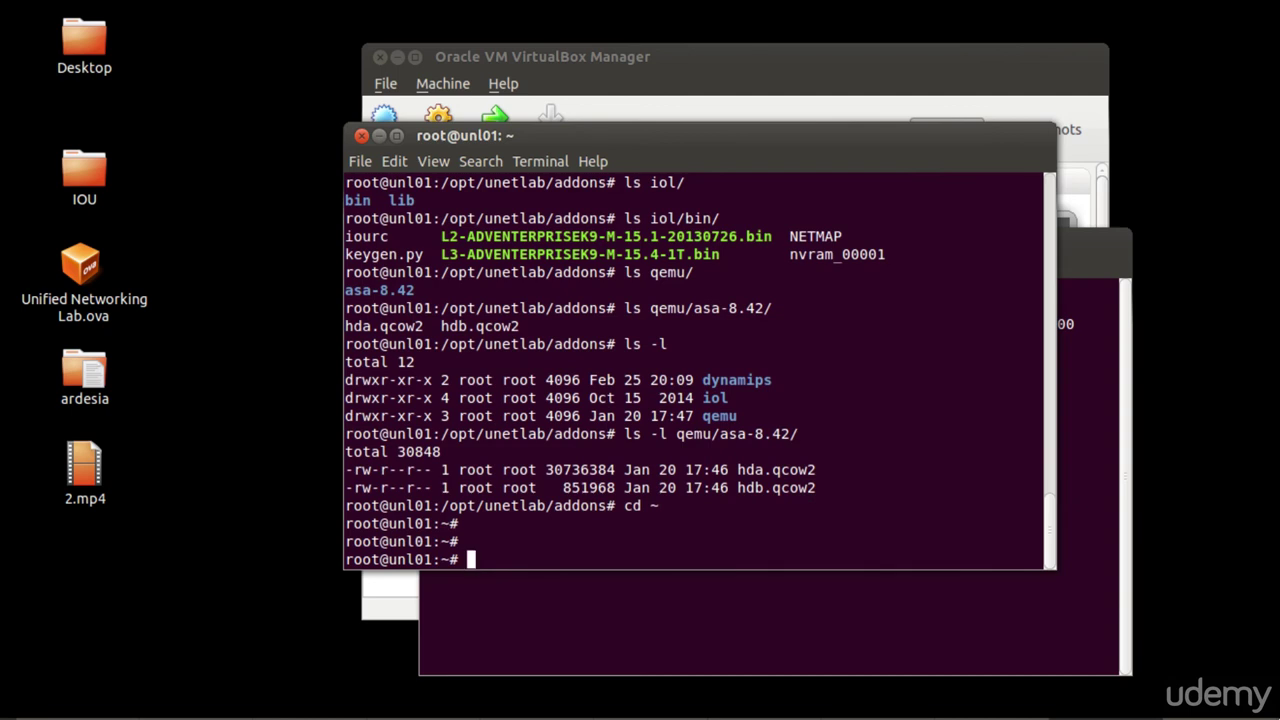
{"action": "type", "text": "ls"}
{"action": "key", "text": "Return"}
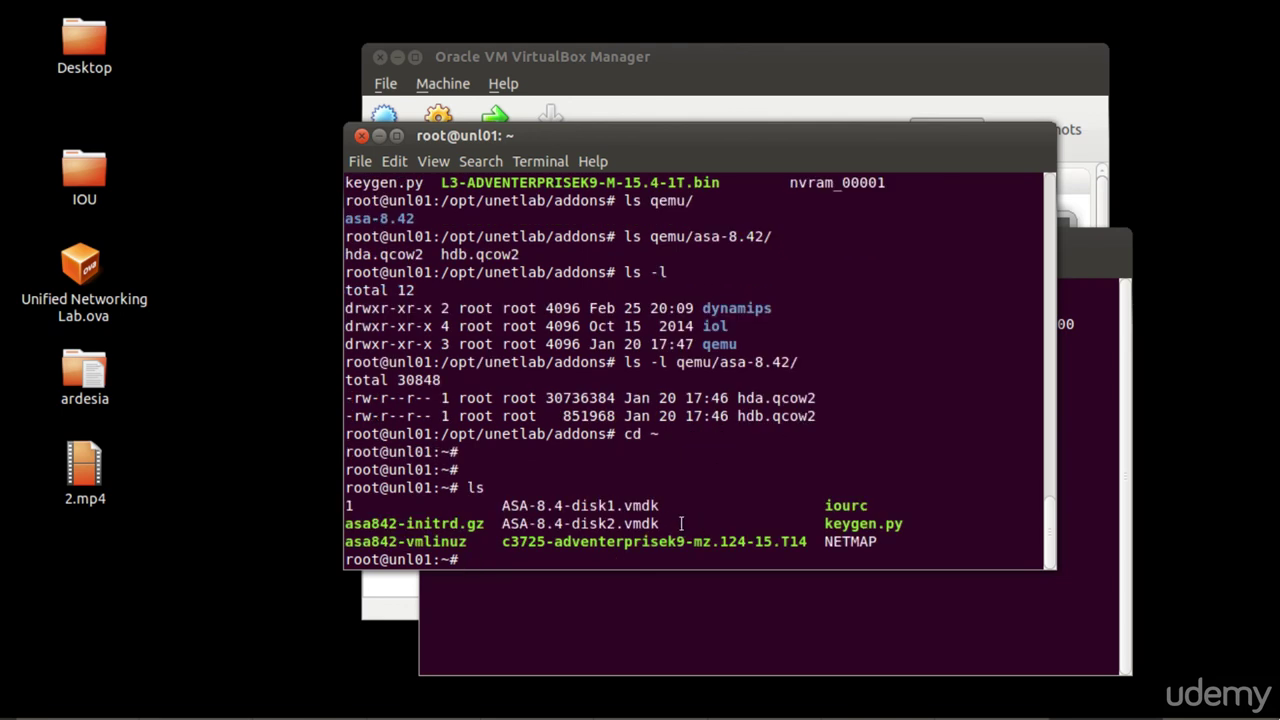
{"action": "double_click", "coordinate": [349, 506]}
{"action": "left_click", "coordinate": [360, 506]}
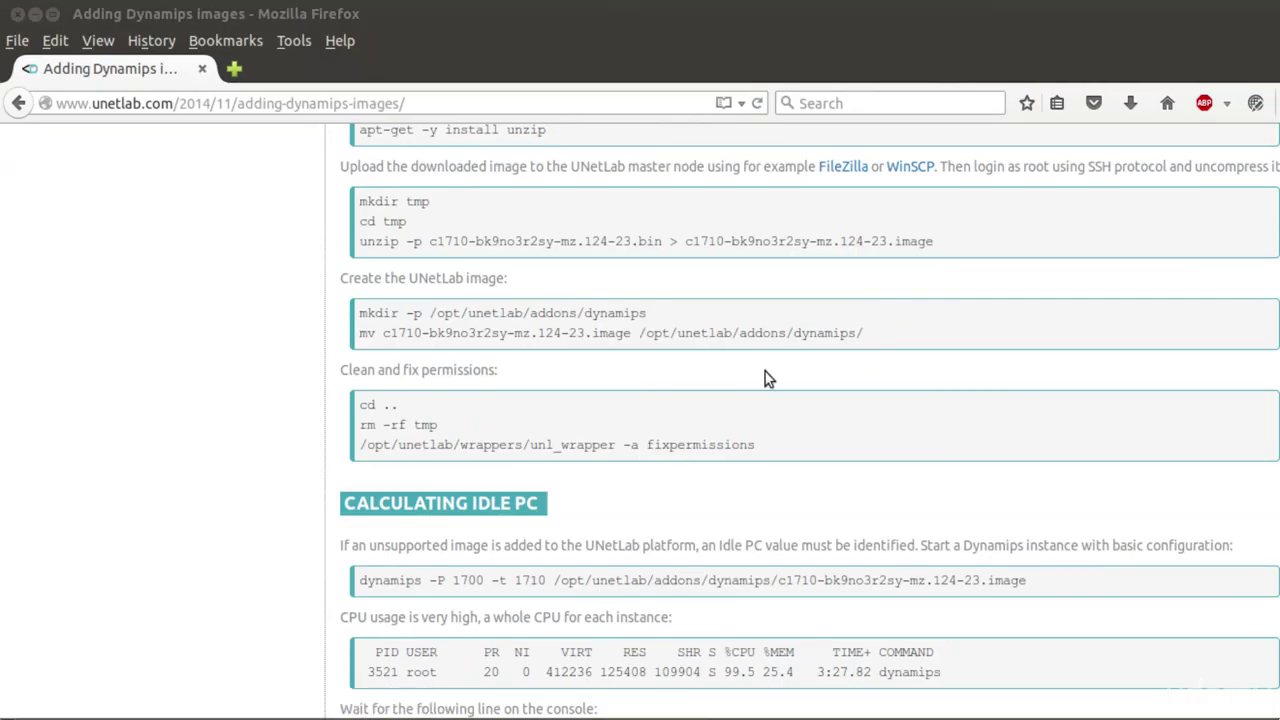
{"action": "scroll", "coordinate": [765, 378], "scroll_direction": "up", "scroll_amount": 15}
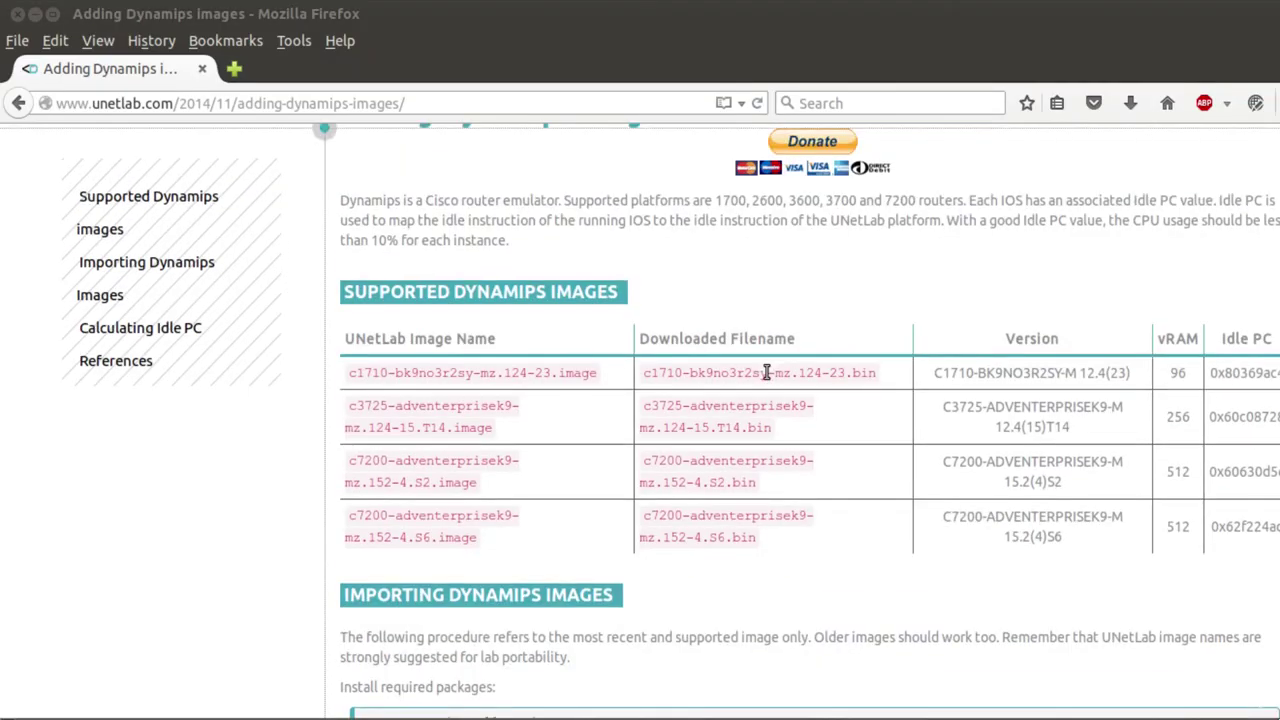
- Scroll to the Importing section and highlight the unl_wrapper fixpermissions command
{"action": "scroll", "coordinate": [765, 378], "scroll_direction": "down", "scroll_amount": 10}
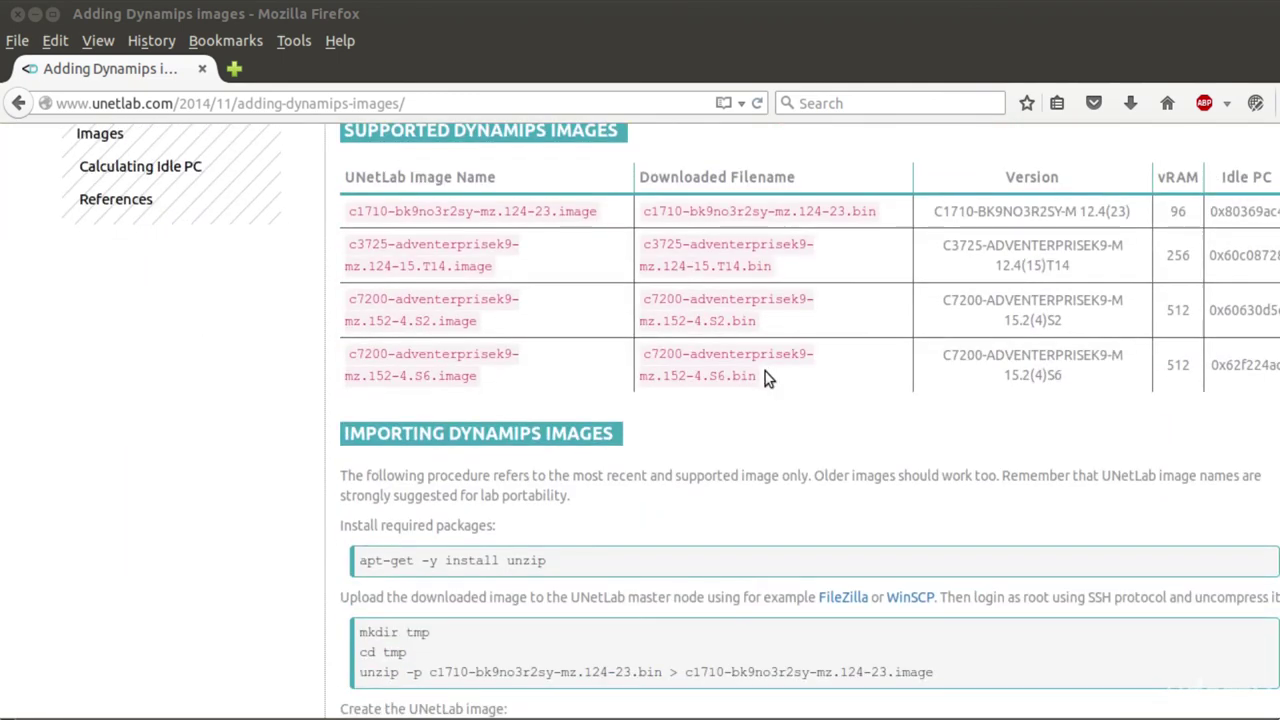
{"action": "scroll", "coordinate": [765, 378], "scroll_direction": "down", "scroll_amount": 3}
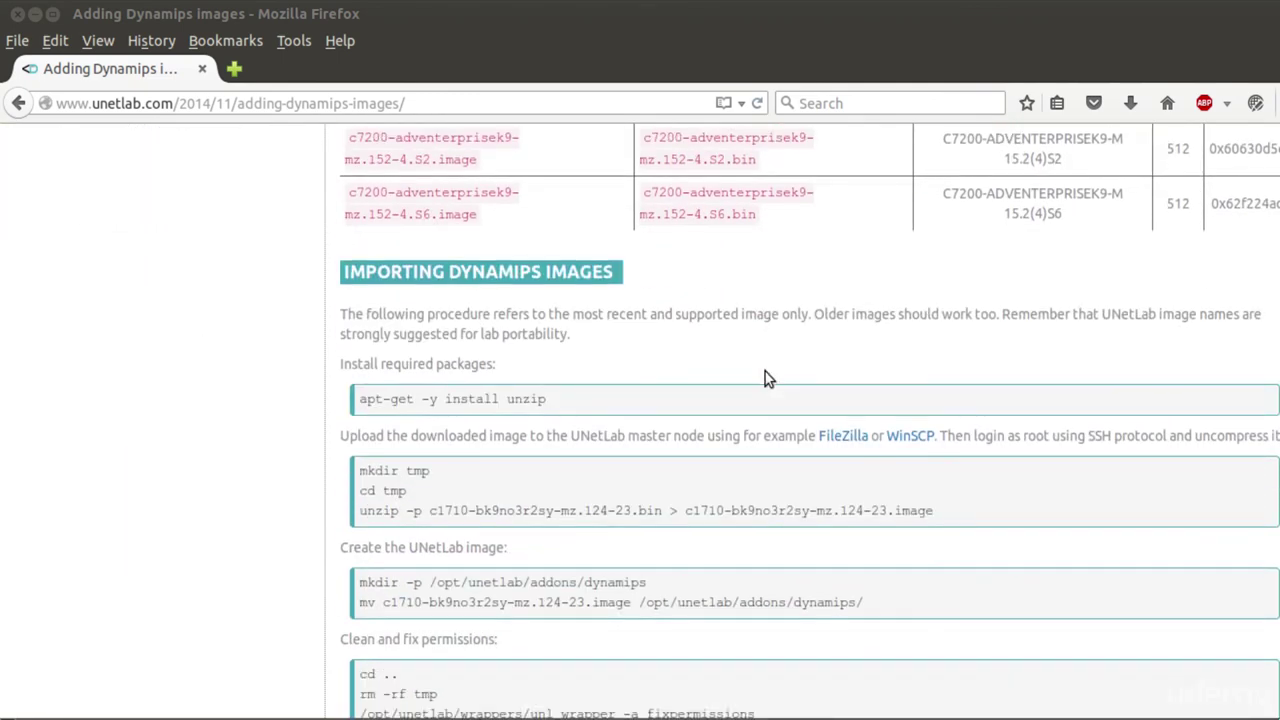
{"action": "left_click", "coordinate": [450, 273]}
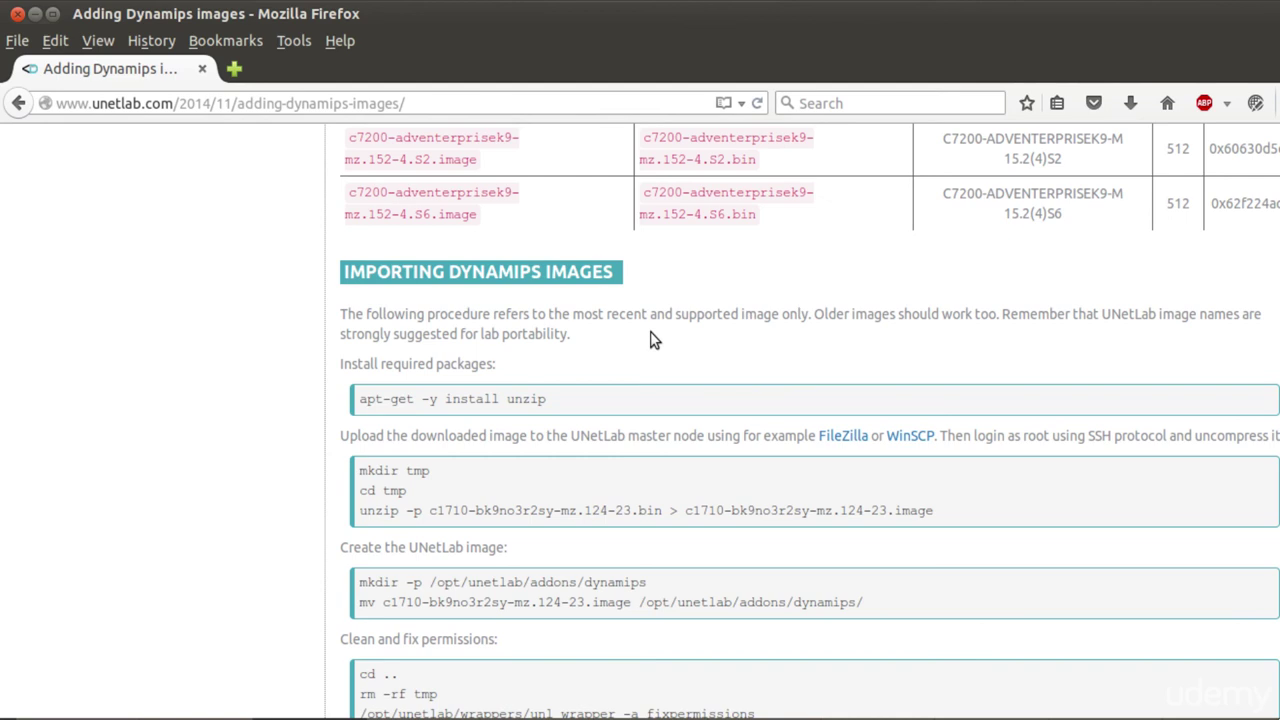
{"action": "scroll", "coordinate": [652, 340], "scroll_direction": "down", "scroll_amount": 3}
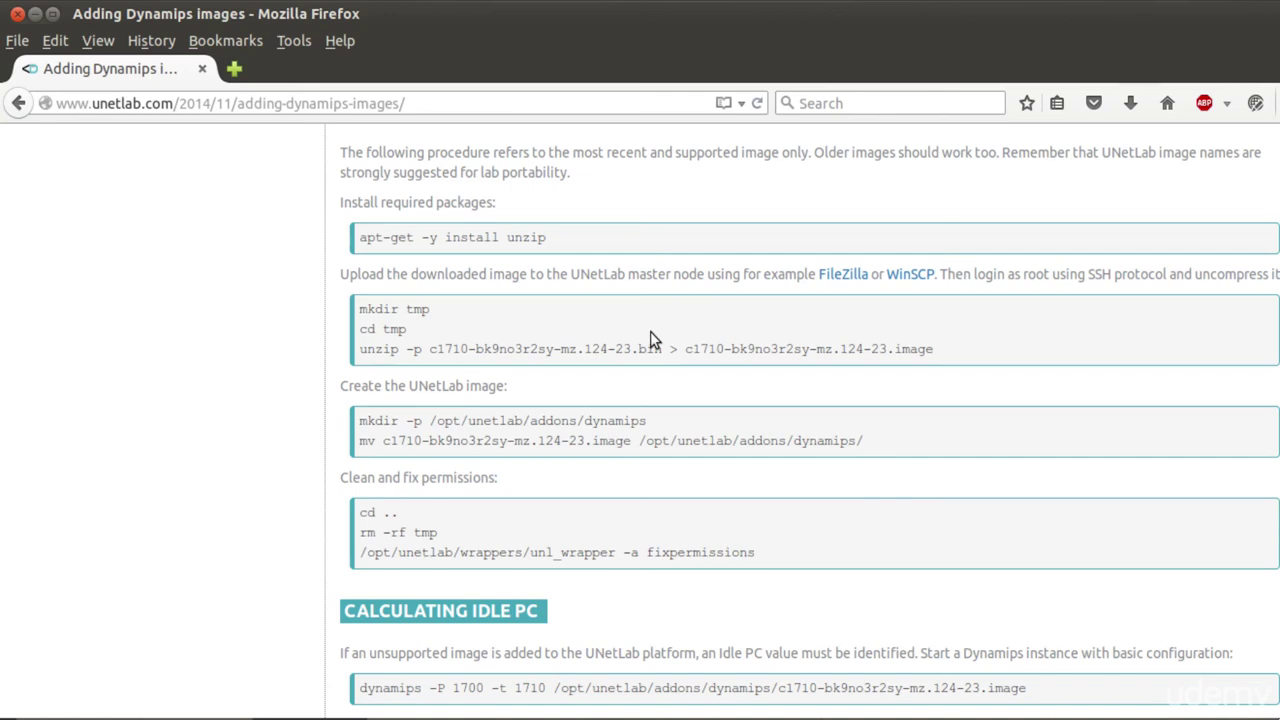
{"action": "triple_click", "coordinate": [528, 555]}
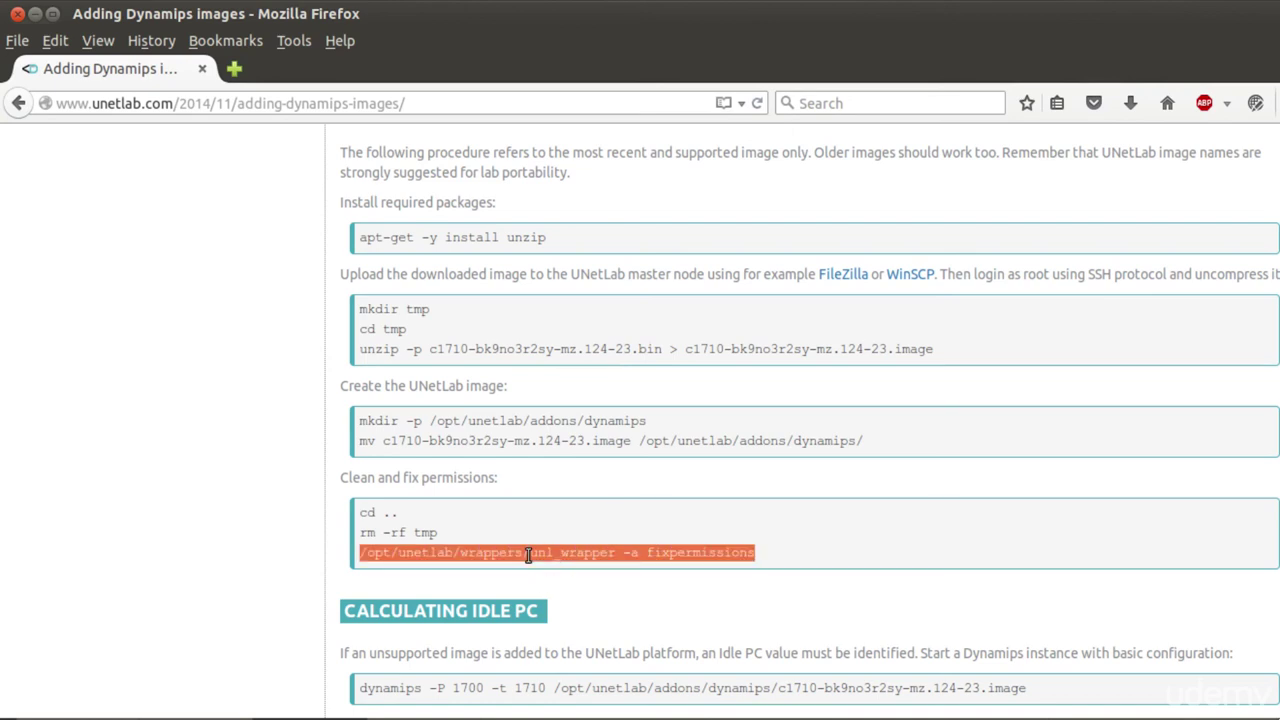
{"action": "left_click", "coordinate": [528, 555]}
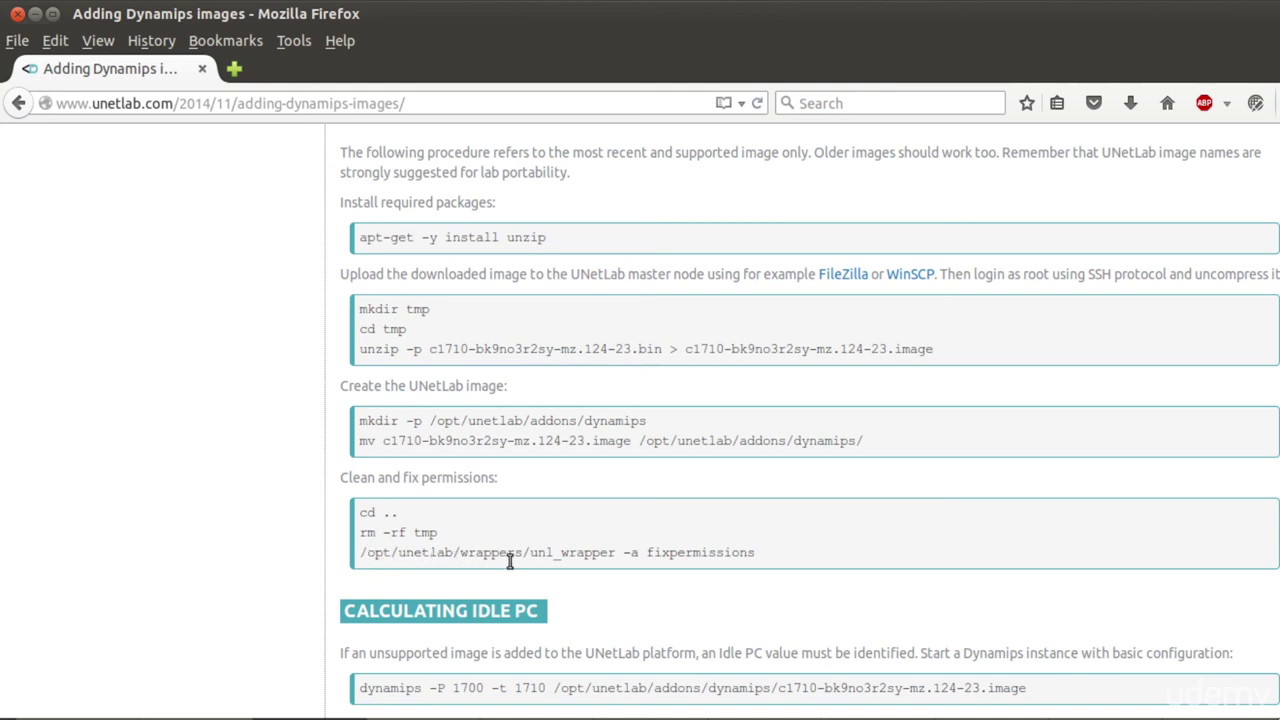
{"action": "left_click_drag", "start_coordinate": [529, 552], "coordinate": [614, 552]}
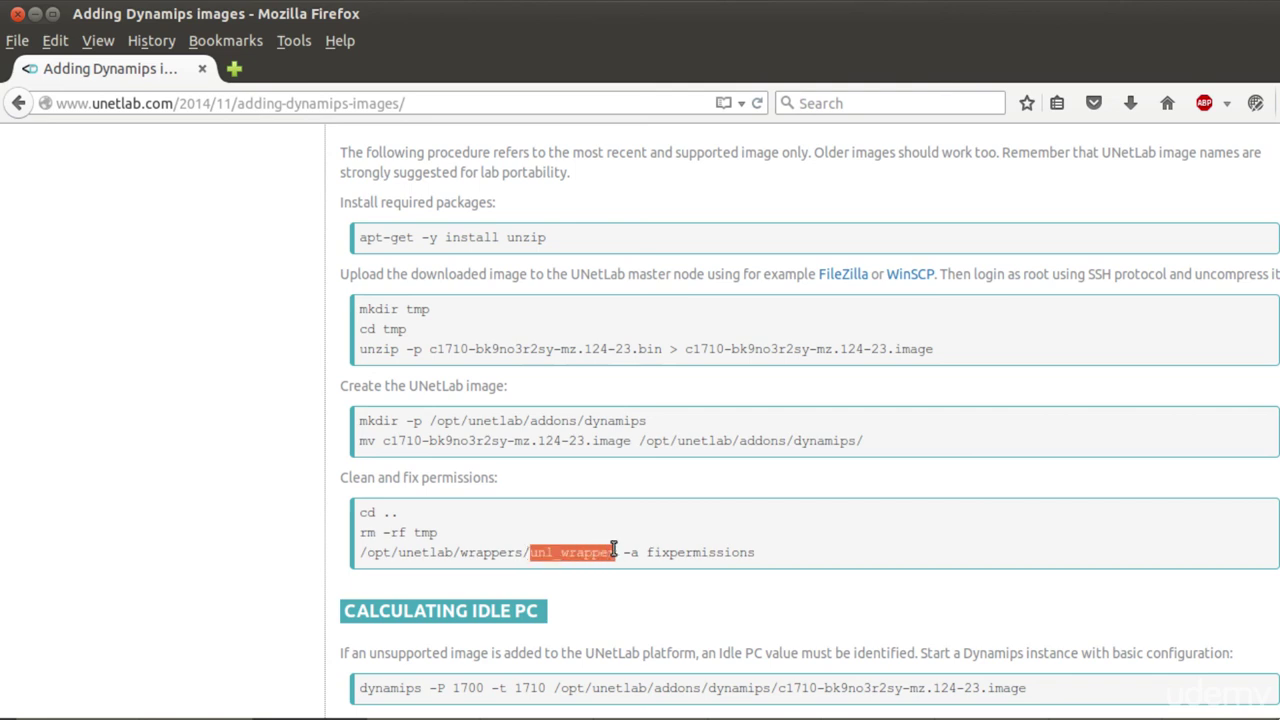
{"action": "left_click", "coordinate": [702, 551]}
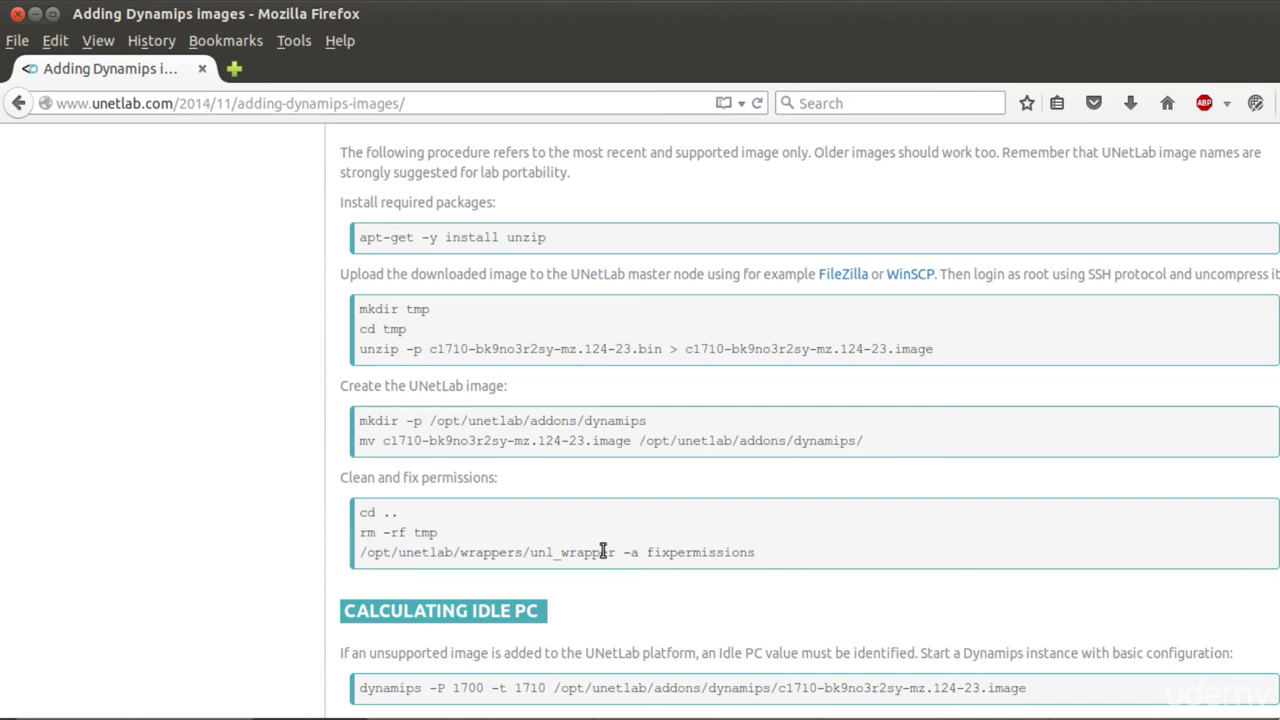
{"action": "scroll", "coordinate": [604, 551], "scroll_direction": "down", "scroll_amount": 5}
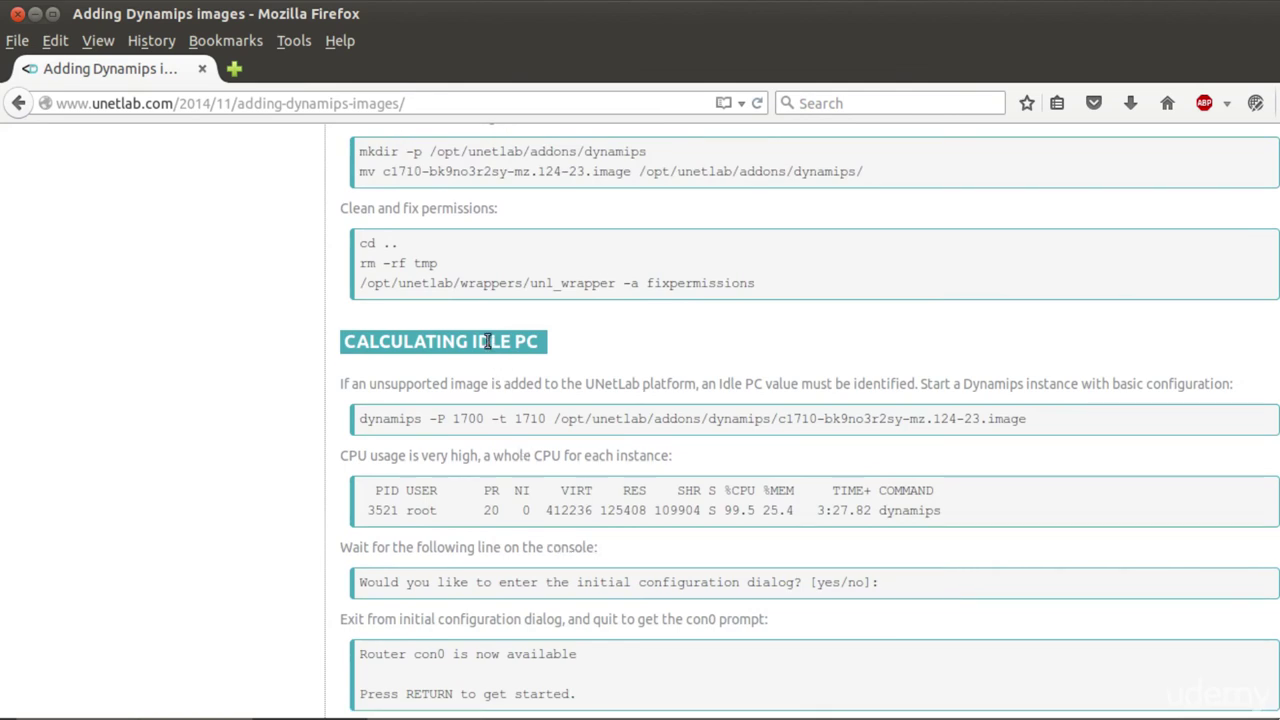
- Highlight the Idle PC introduction and first command, then scroll through the section's idle PC values
{"action": "left_click_drag", "start_coordinate": [487, 341], "coordinate": [576, 510]}
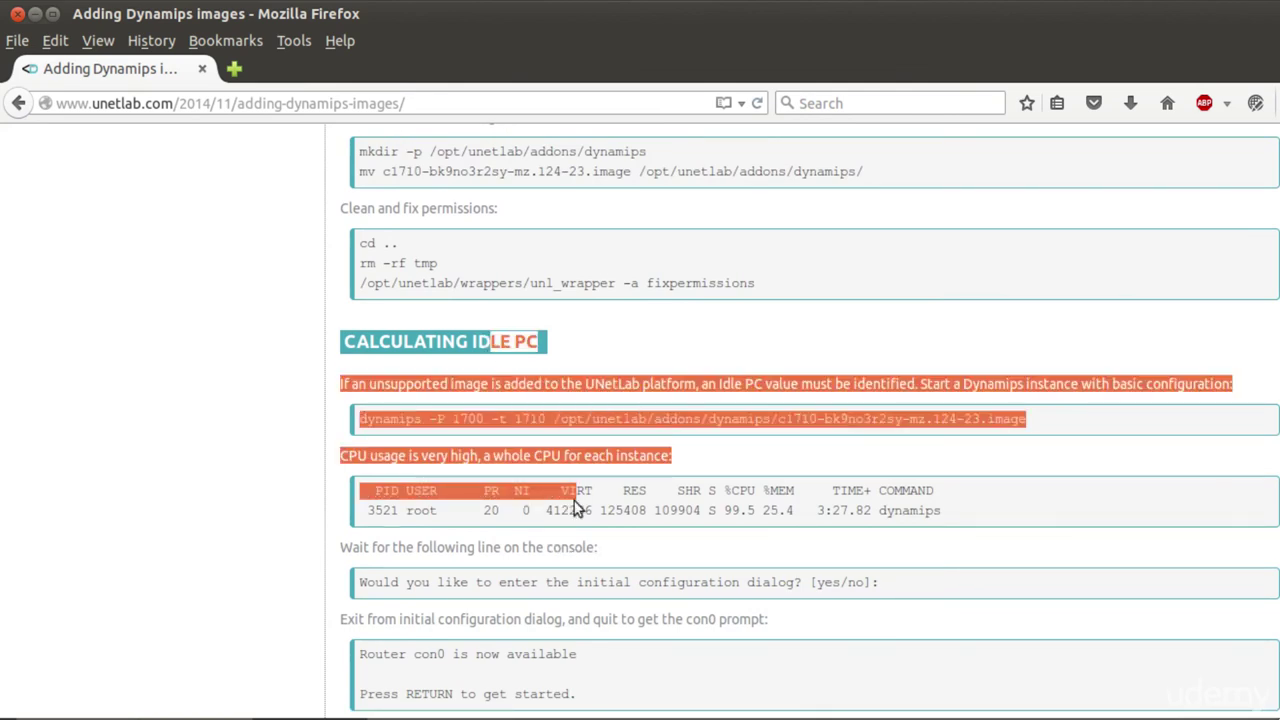
{"action": "left_click", "coordinate": [576, 510]}
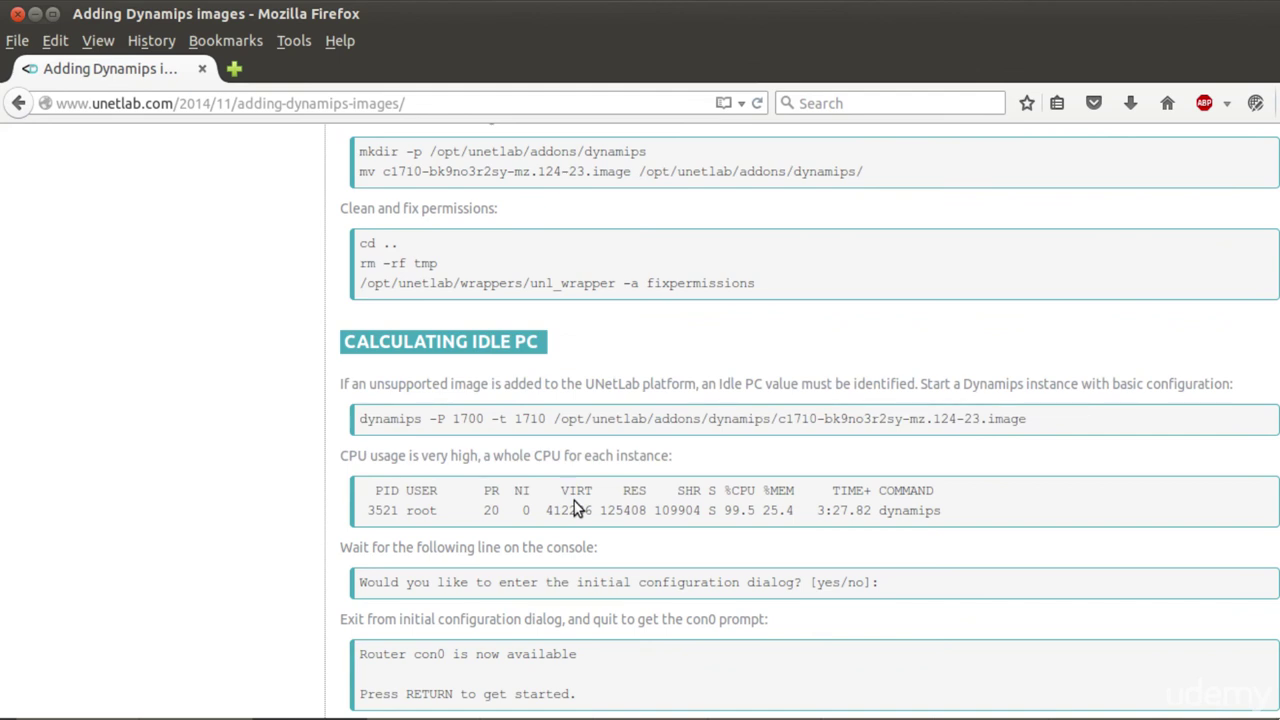
{"action": "scroll", "coordinate": [576, 510], "scroll_direction": "down", "scroll_amount": 4}
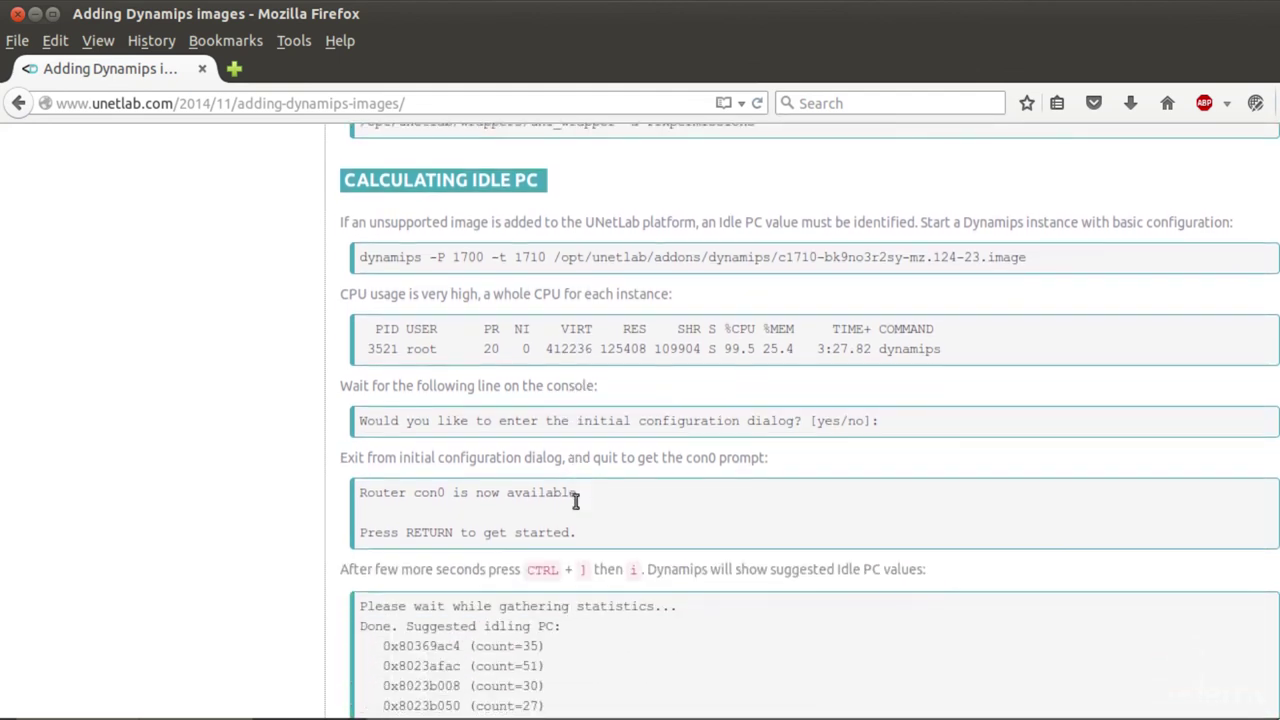
{"action": "scroll", "coordinate": [576, 508], "scroll_direction": "down", "scroll_amount": 8}
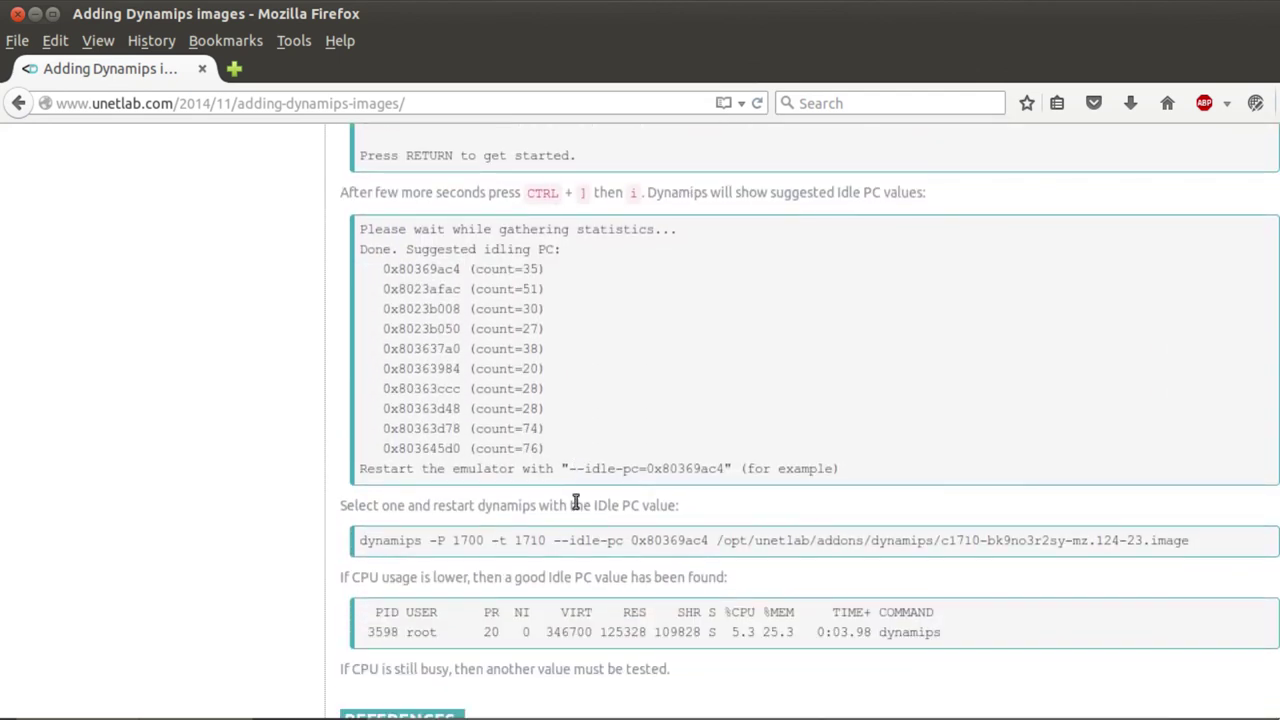
{"action": "scroll", "coordinate": [576, 503], "scroll_direction": "up", "scroll_amount": 17}
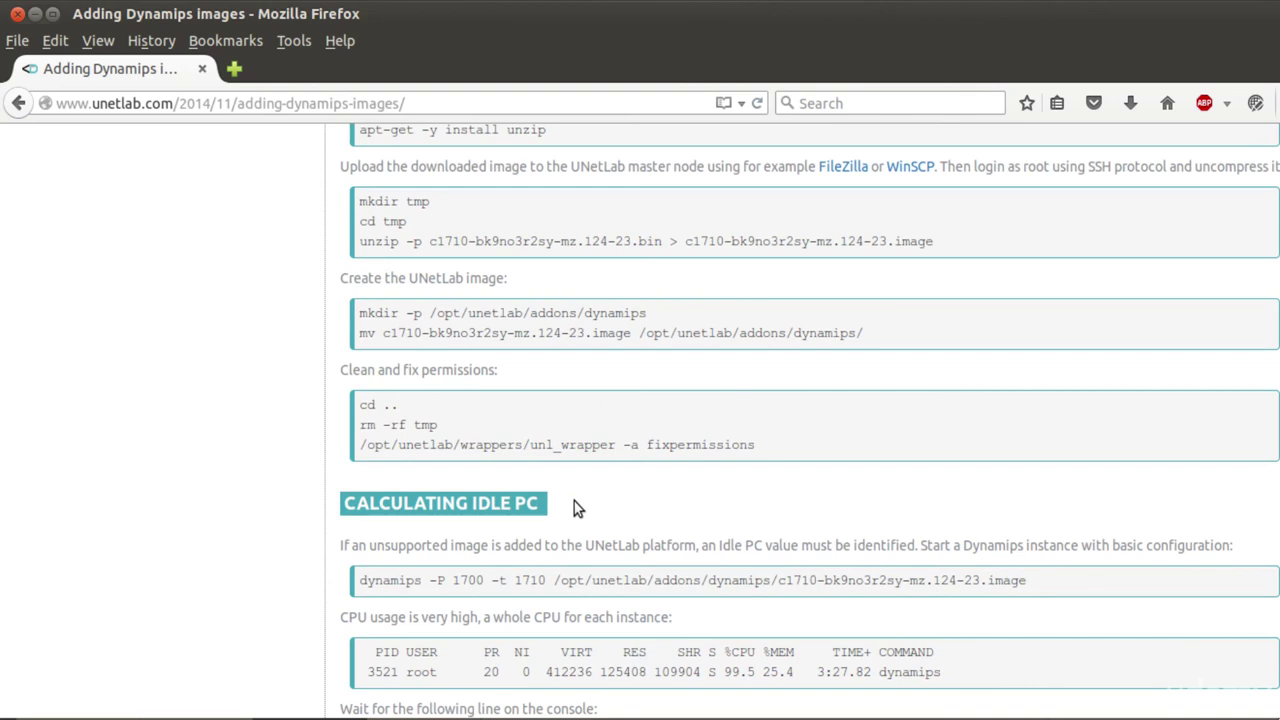
{"action": "scroll", "coordinate": [574, 501], "scroll_direction": "down", "scroll_amount": 3}
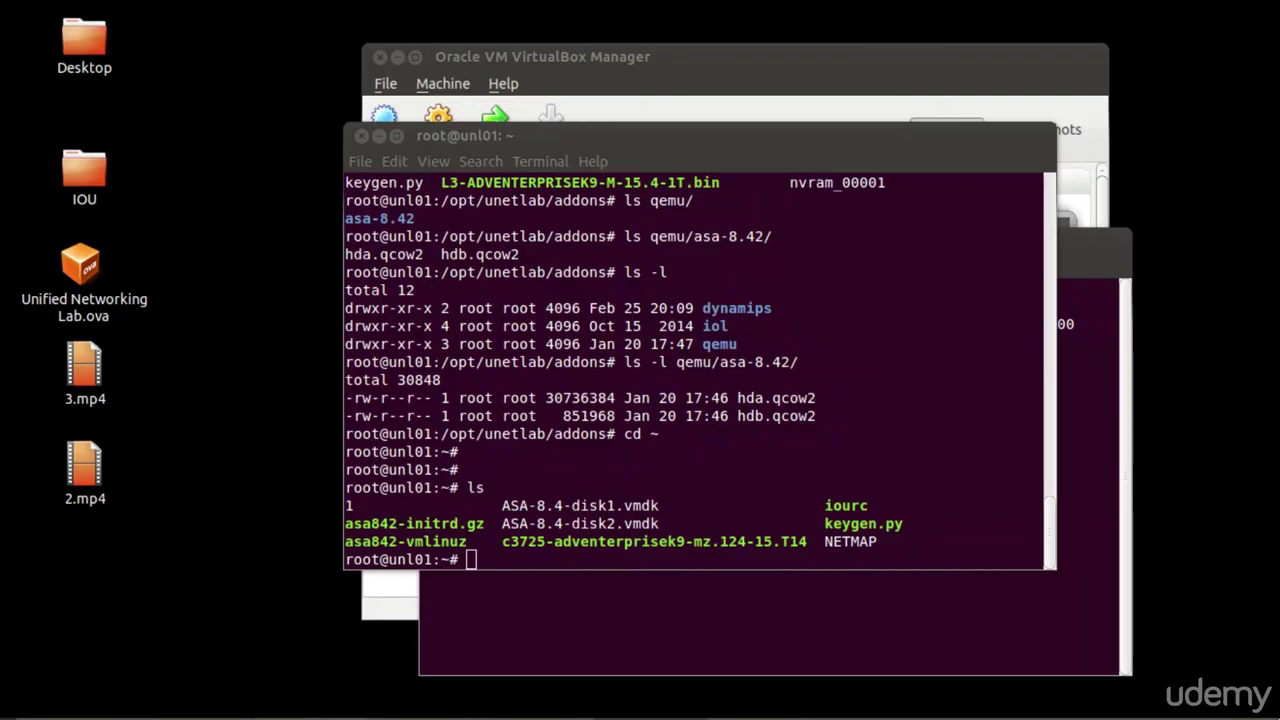
- Bring the SSH terminal forward, shift it slightly right, and highlight the recent prompts
{"action": "left_click", "coordinate": [724, 456]}
{"action": "left_click_drag", "start_coordinate": [727, 150], "coordinate": [779, 152]}
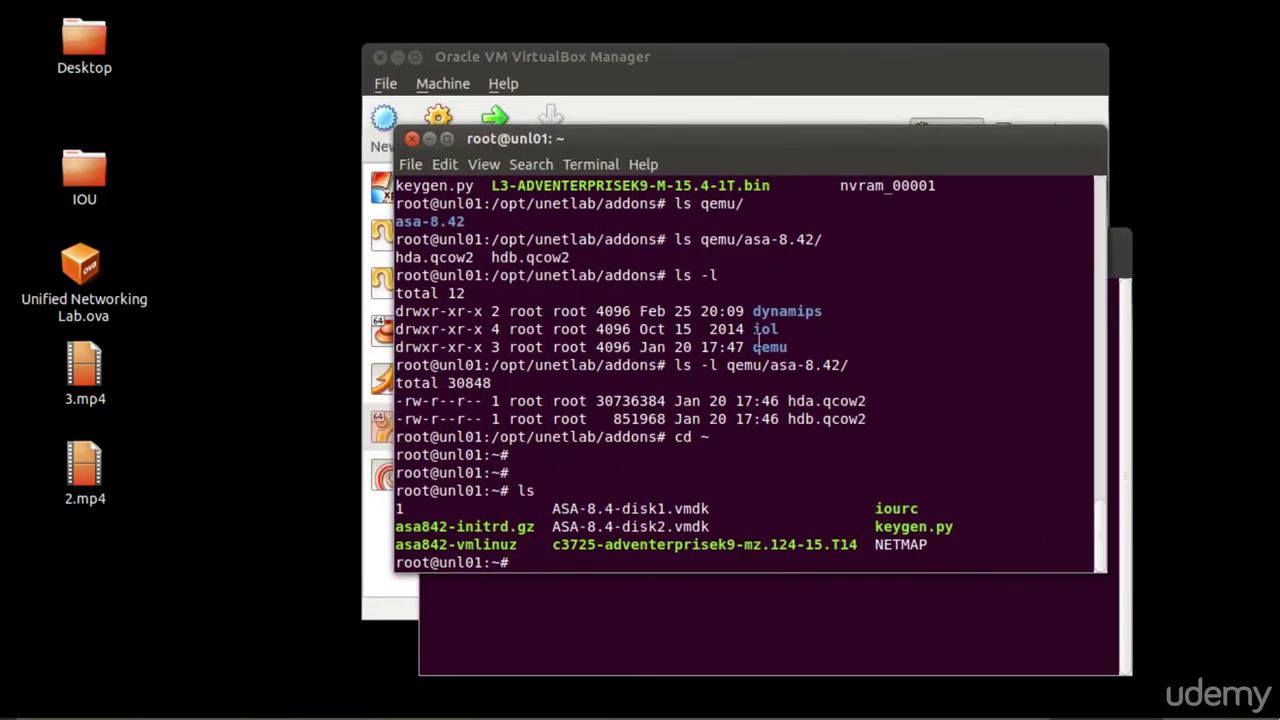
{"action": "left_click_drag", "start_coordinate": [756, 345], "coordinate": [757, 480]}
{"action": "left_click", "coordinate": [757, 480]}
- Highlight L3-ADVENTERPRISEK9-M-15.4-1T.bin and iourc in the earlier listing, then rerun ls
{"action": "scroll", "coordinate": [752, 481], "scroll_direction": "up", "scroll_amount": 2}
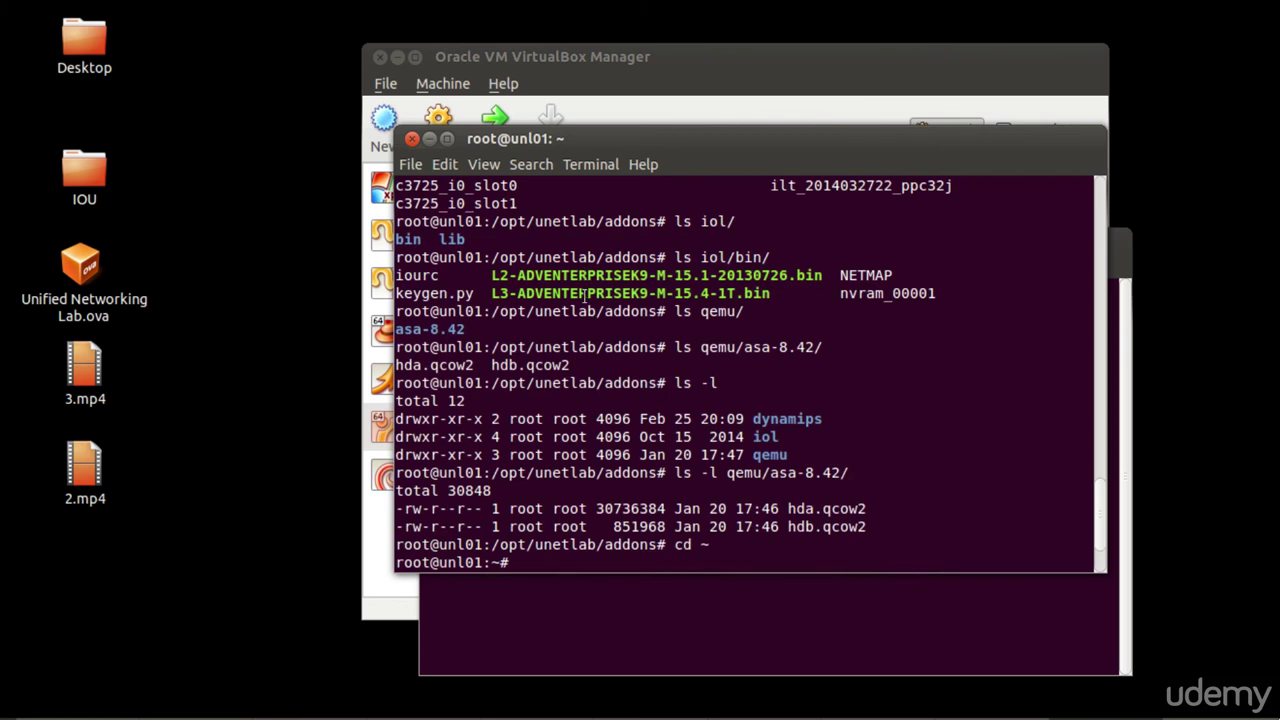
{"action": "double_click", "coordinate": [585, 293]}
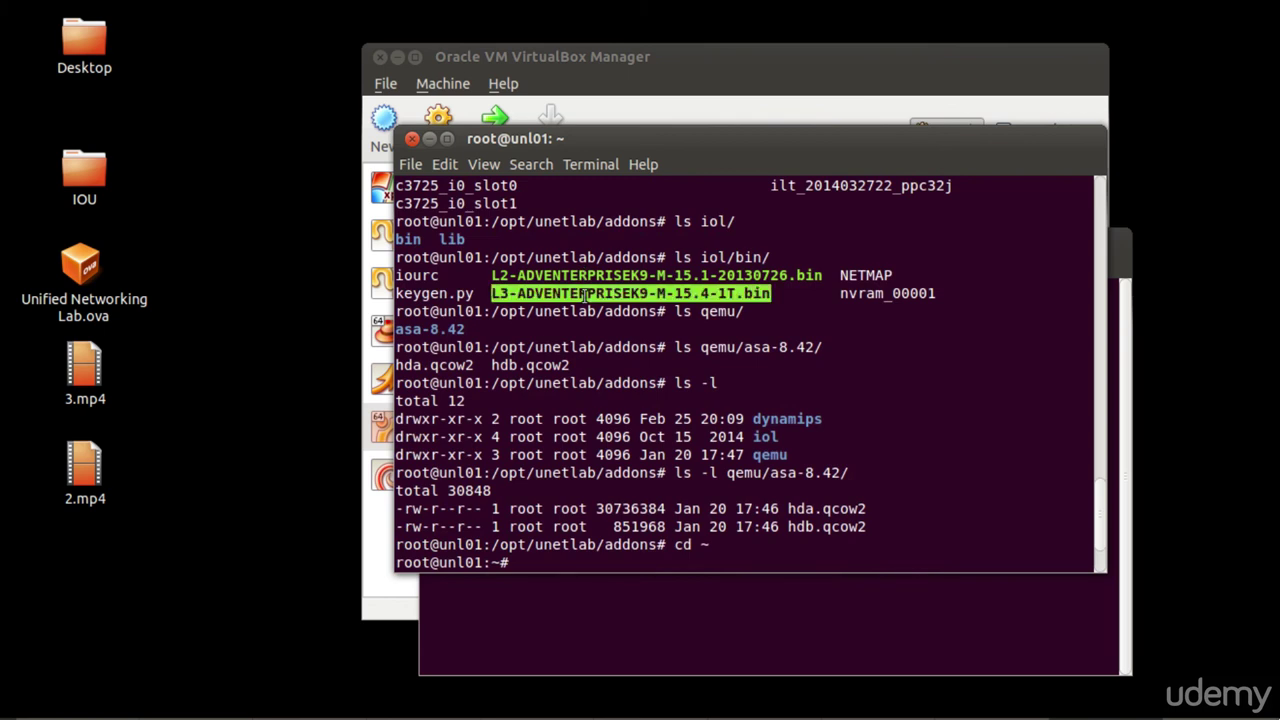
{"action": "double_click", "coordinate": [436, 275]}
{"action": "key", "text": "Return"}
{"action": "key", "text": "Return"}
{"action": "type", "text": "ls"}
{"action": "key", "text": "Return"}
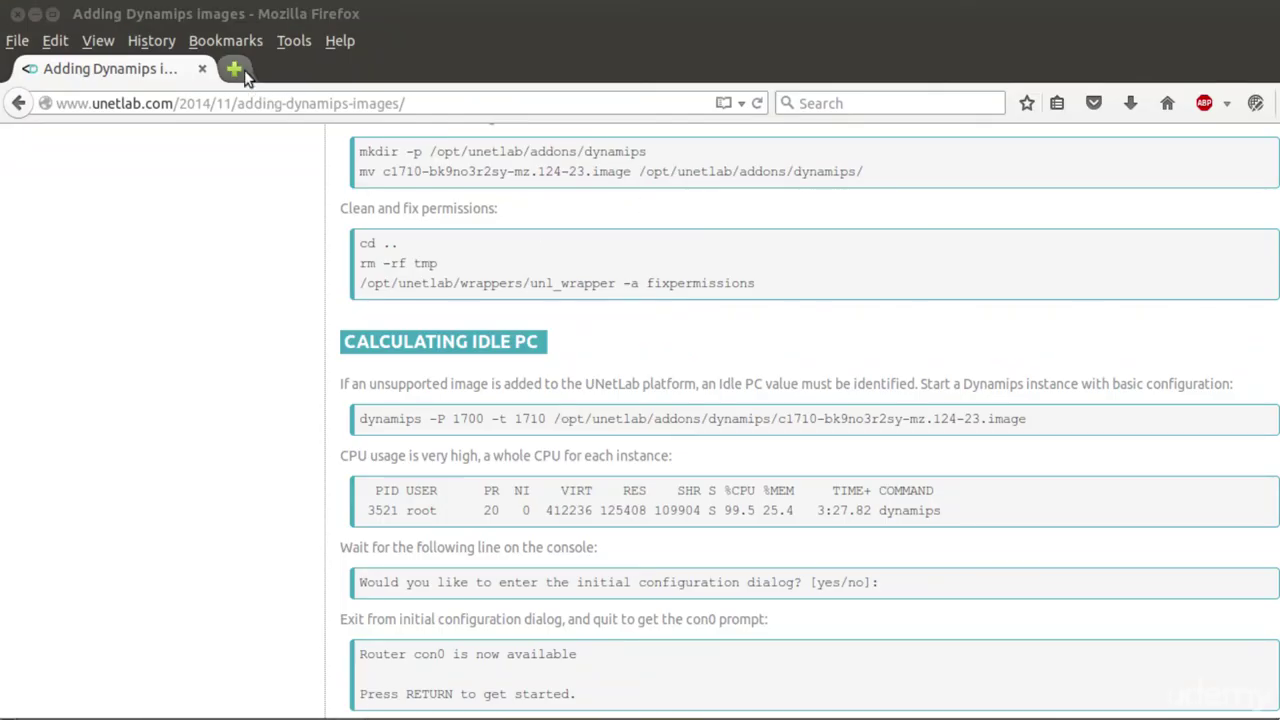
- Load 100.1.1.2 in a new tab and accept the Privacy Policy notice
{"action": "left_click", "coordinate": [236, 69]}
{"action": "type", "text": "100"}
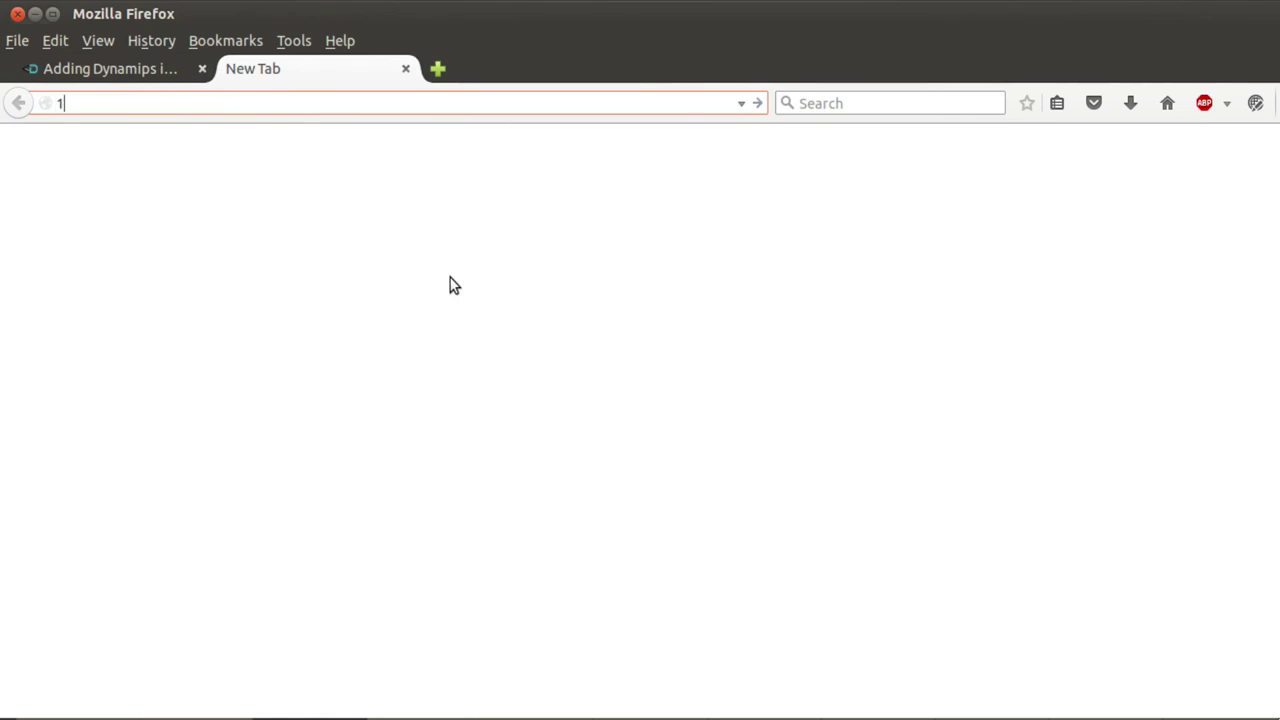
{"action": "type", "text": ".1.1.2"}
{"action": "key", "text": "Return"}
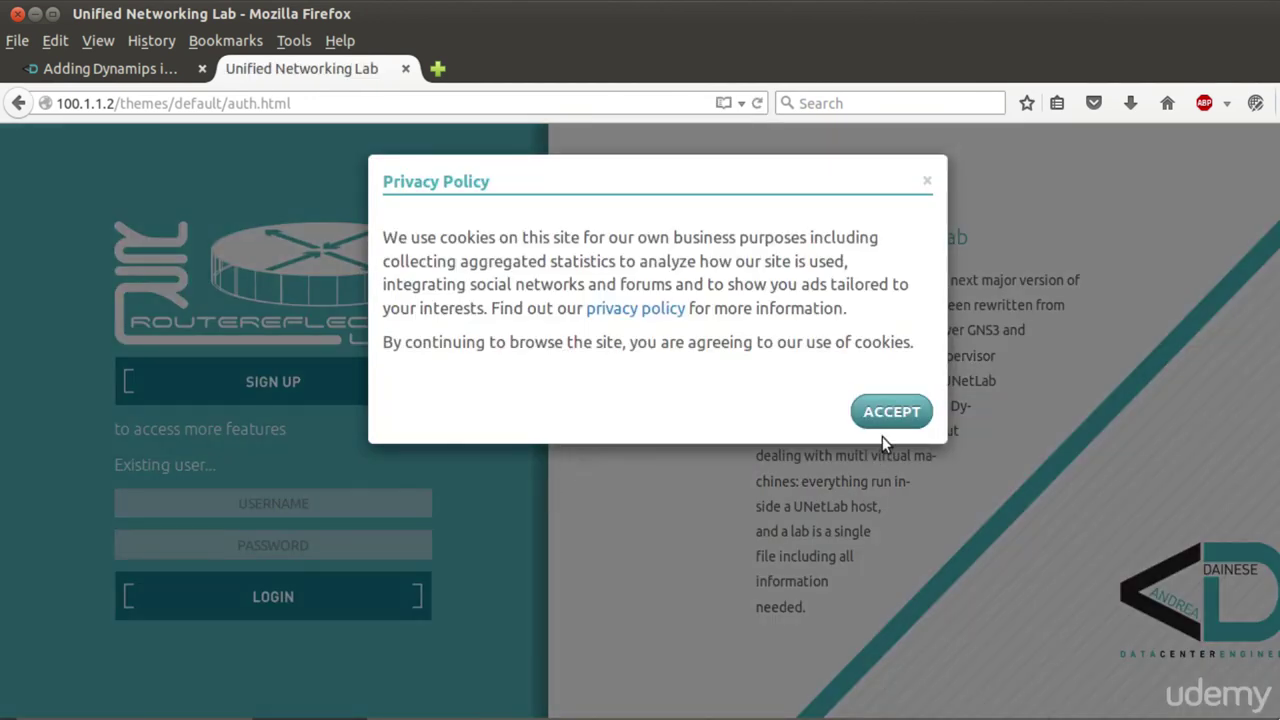
{"action": "left_click", "coordinate": [885, 412]}
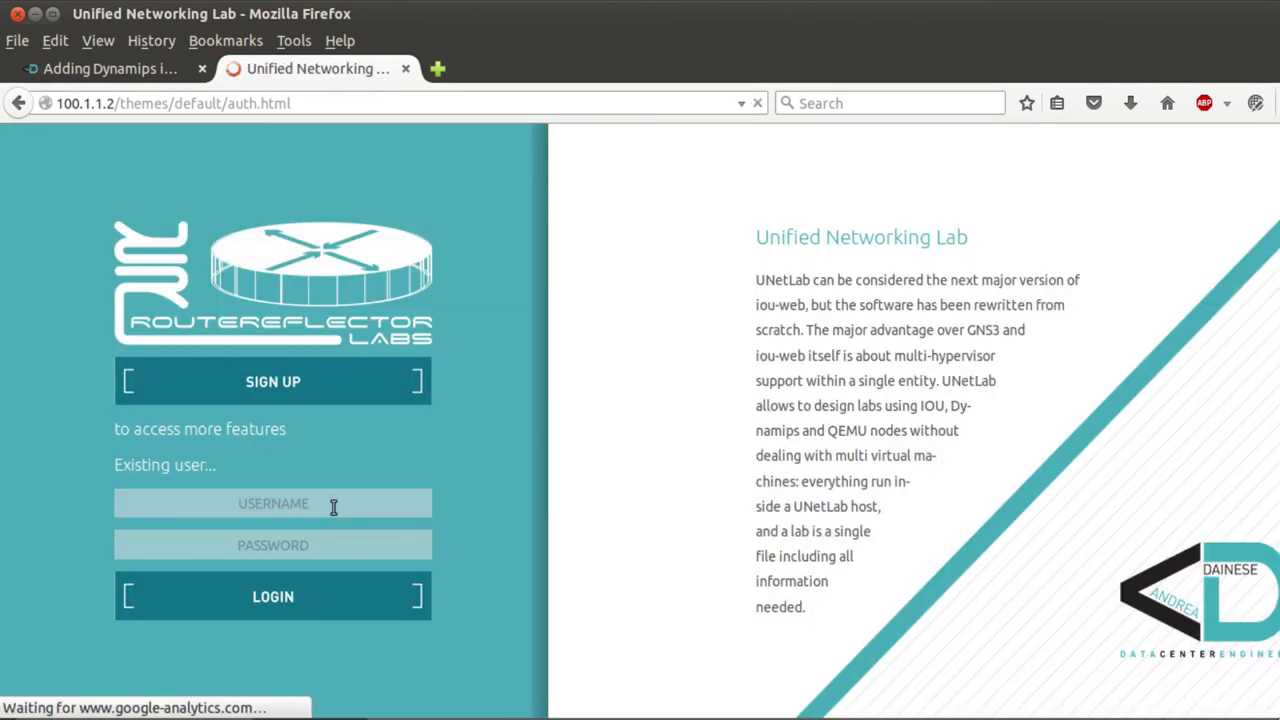
- Log in as admin with the account password
{"action": "left_click", "coordinate": [334, 508]}
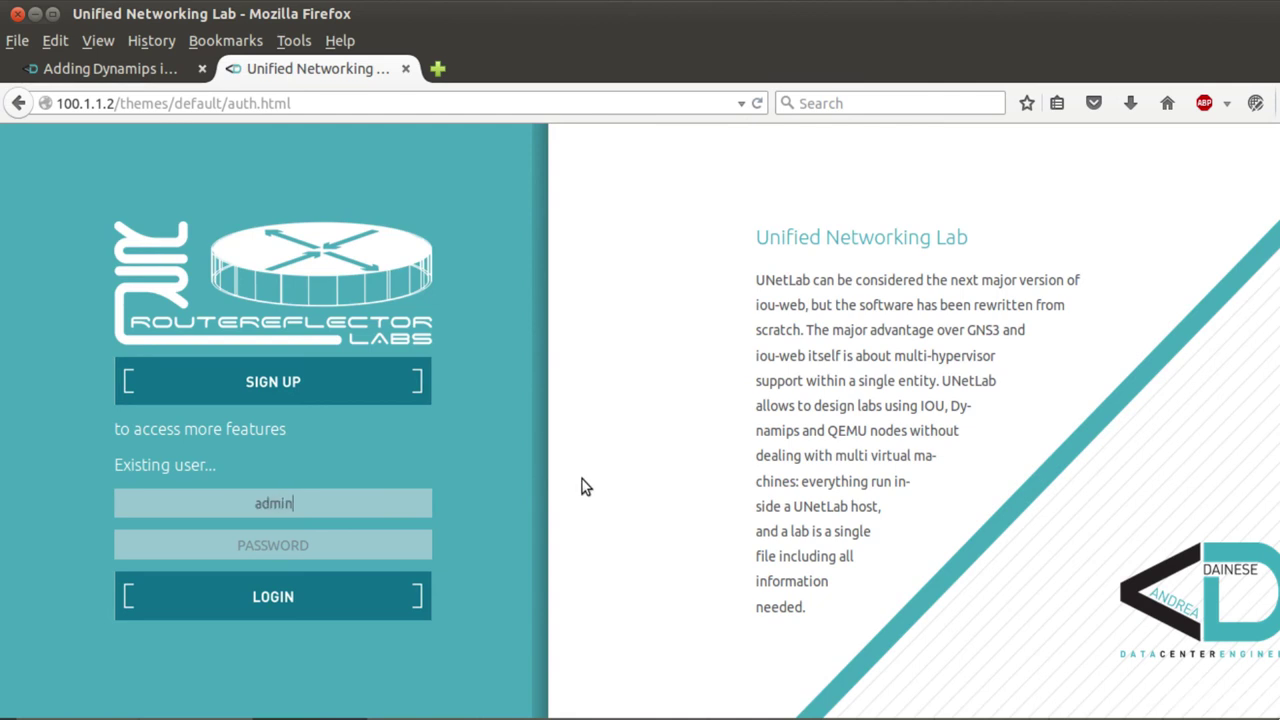
{"action": "key", "text": "Tab"}
{"action": "key", "text": "Return"}
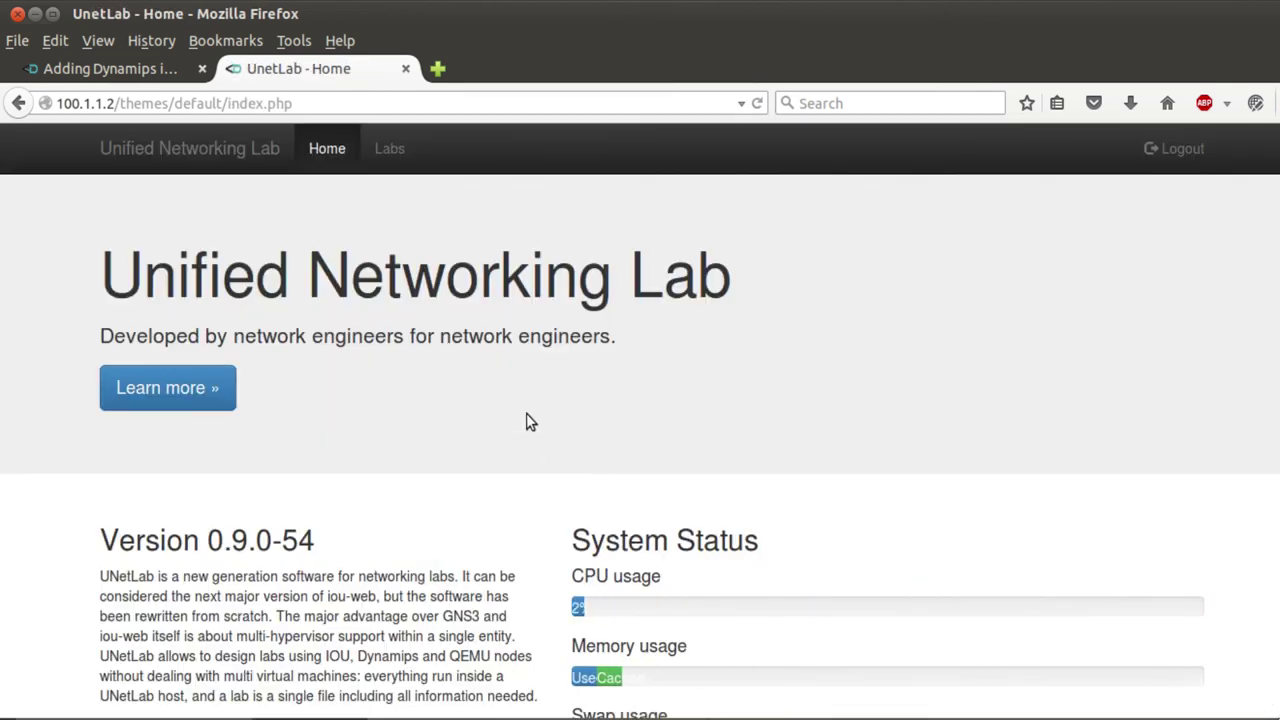
- Go to the Labs page's Index of / with the test folder, dismissing the Actions dropdown
{"action": "scroll", "coordinate": [526, 413], "scroll_direction": "down", "scroll_amount": 2}
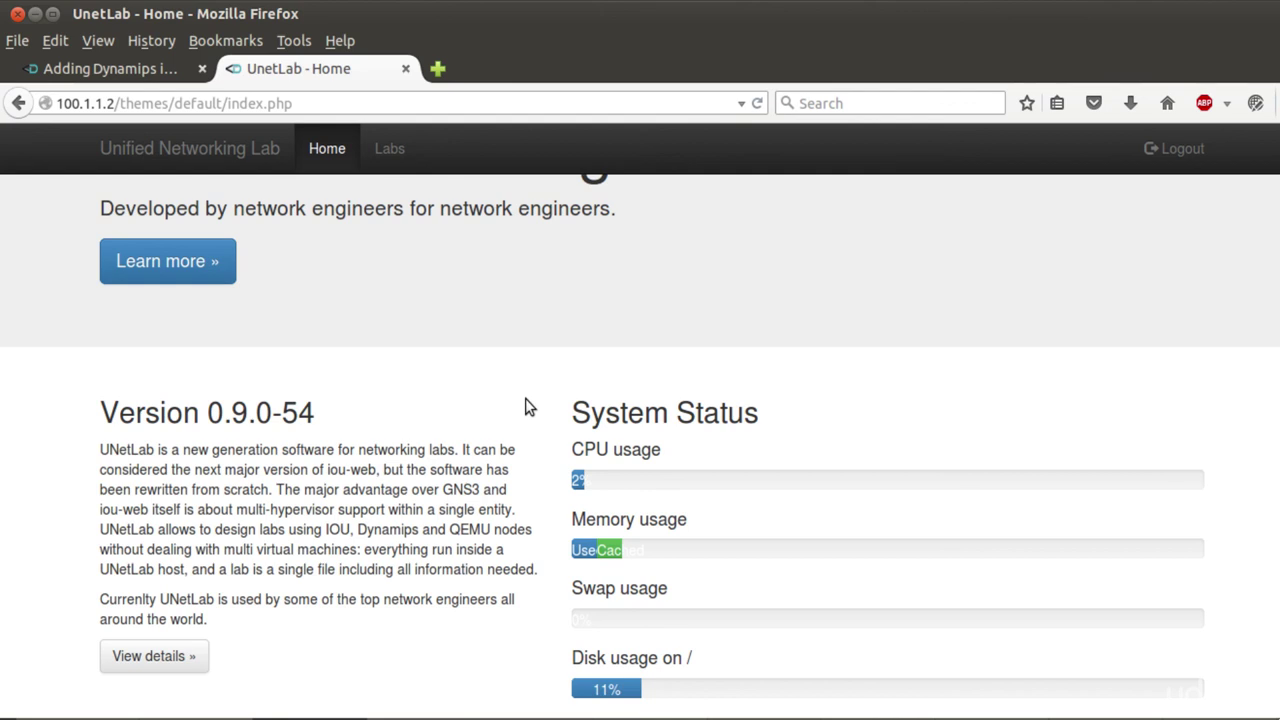
{"action": "scroll", "coordinate": [528, 405], "scroll_direction": "up", "scroll_amount": 2}
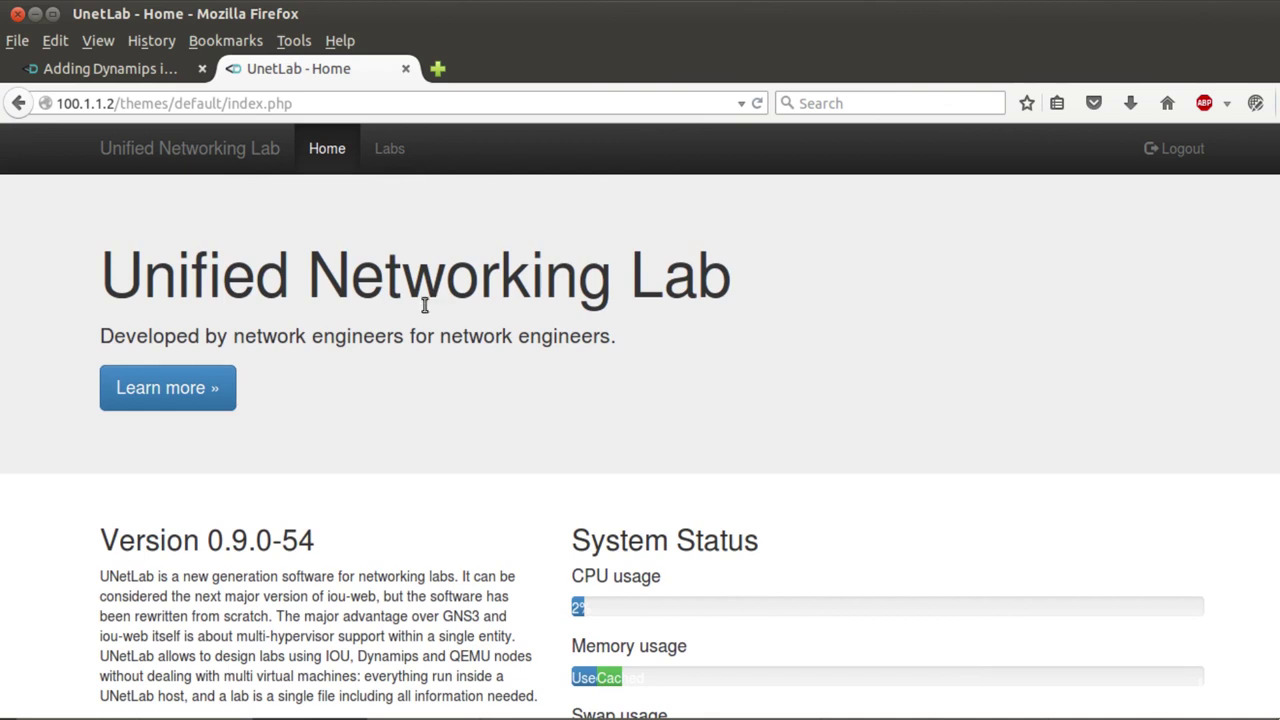
{"action": "left_click", "coordinate": [390, 152]}
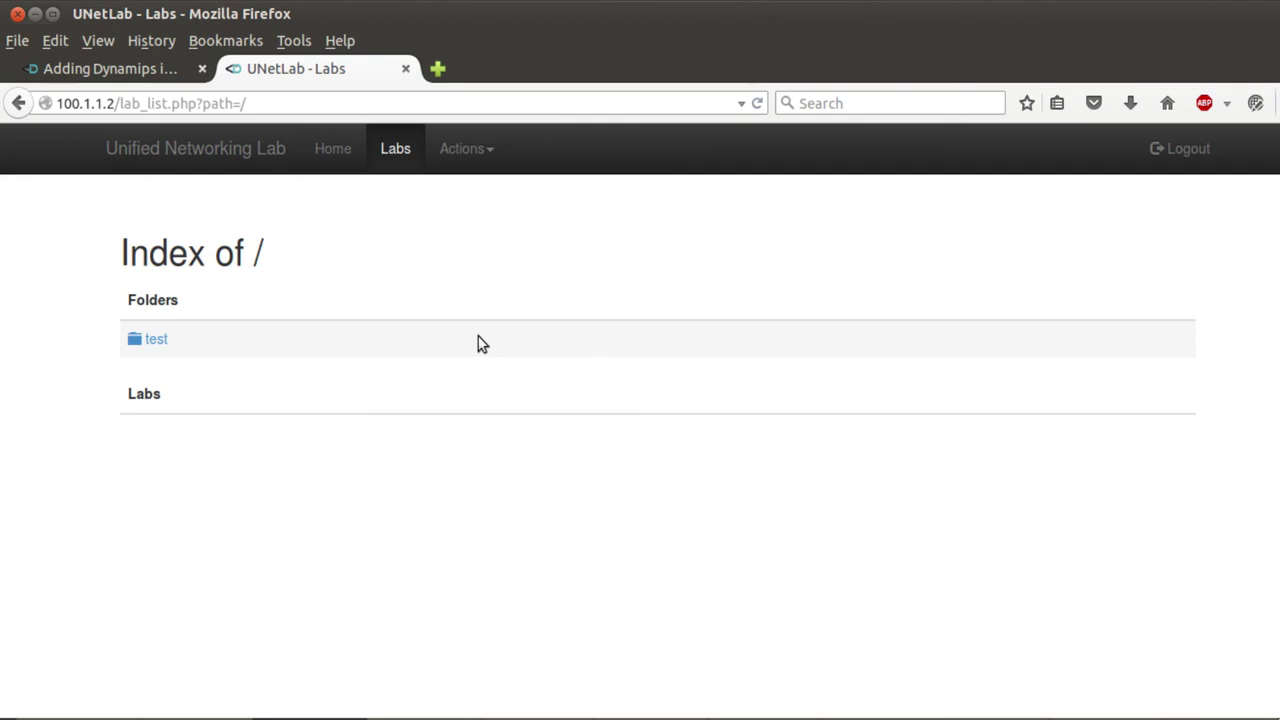
{"action": "left_click", "coordinate": [491, 151]}
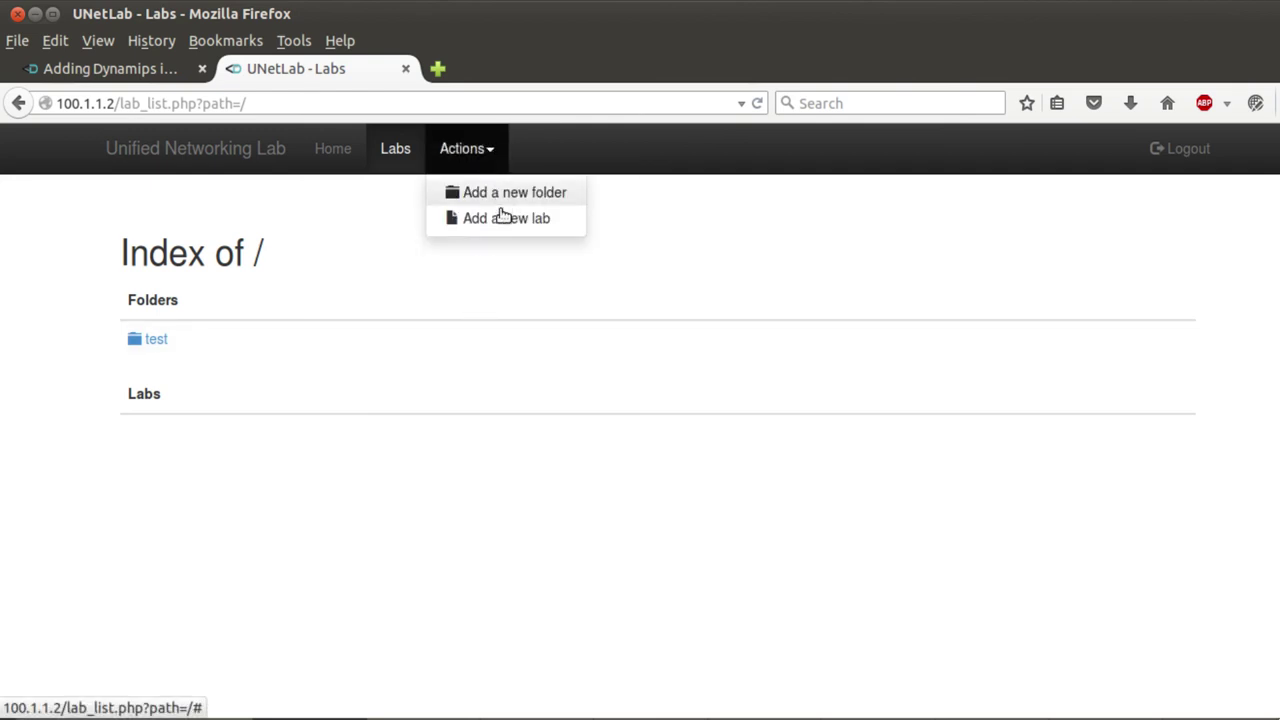
{"action": "left_click", "coordinate": [360, 285]}
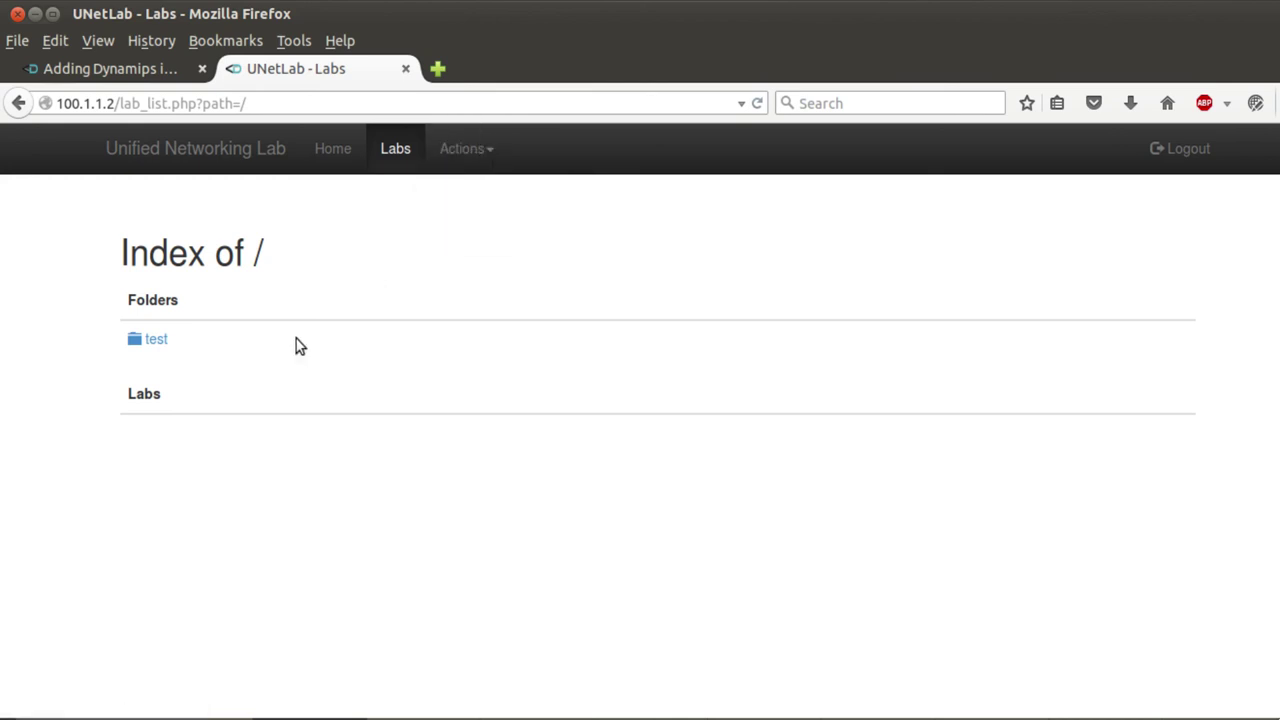